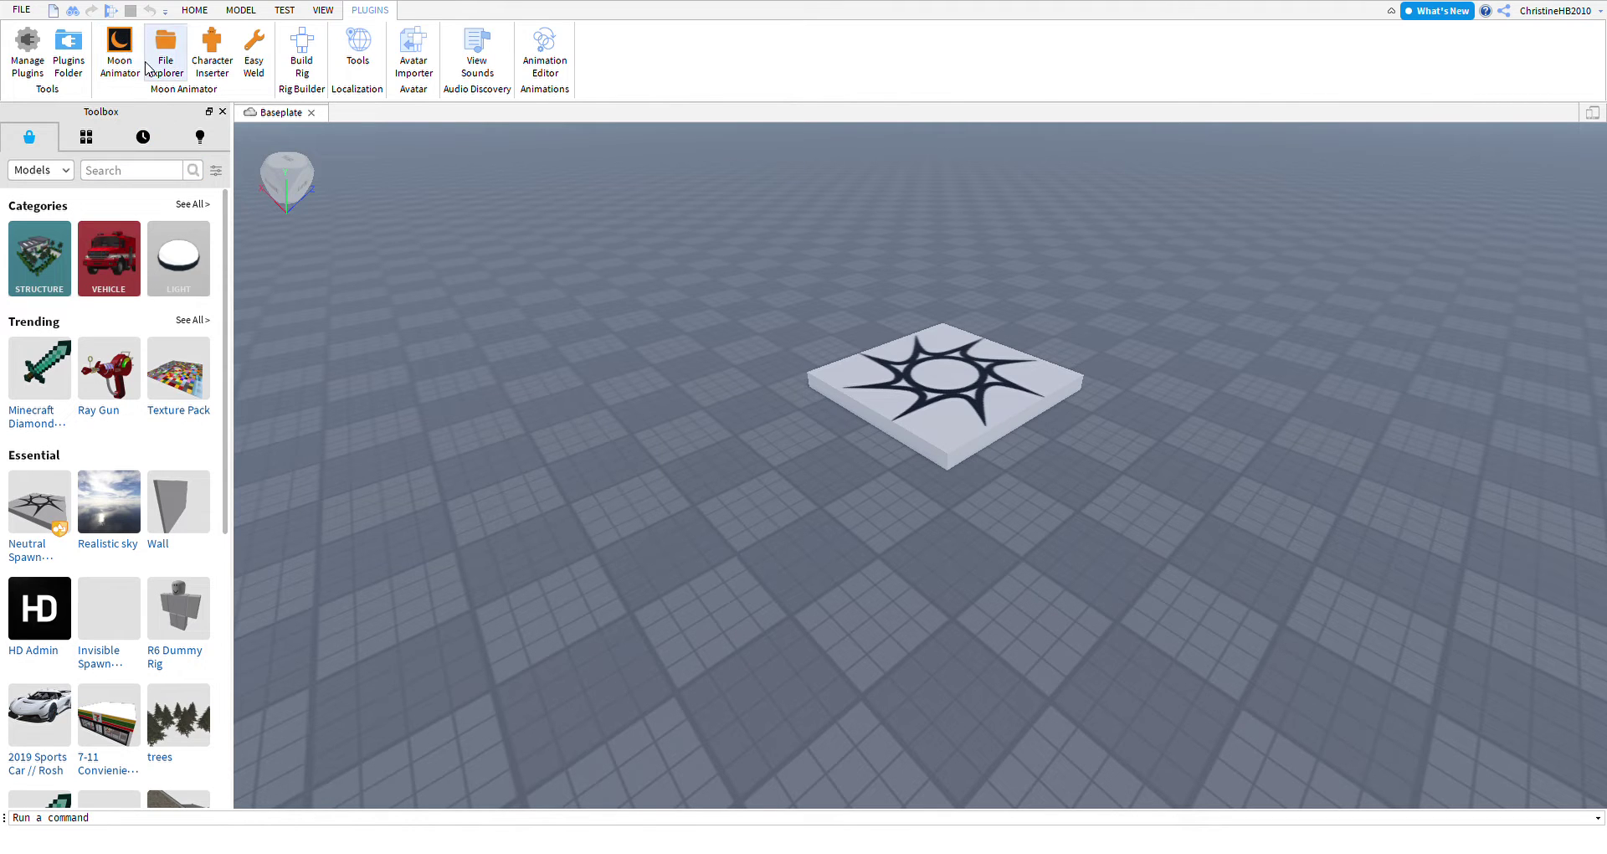
Insert the fourth saved player character into the scene with the Character Inserter.
left_click(212, 50)
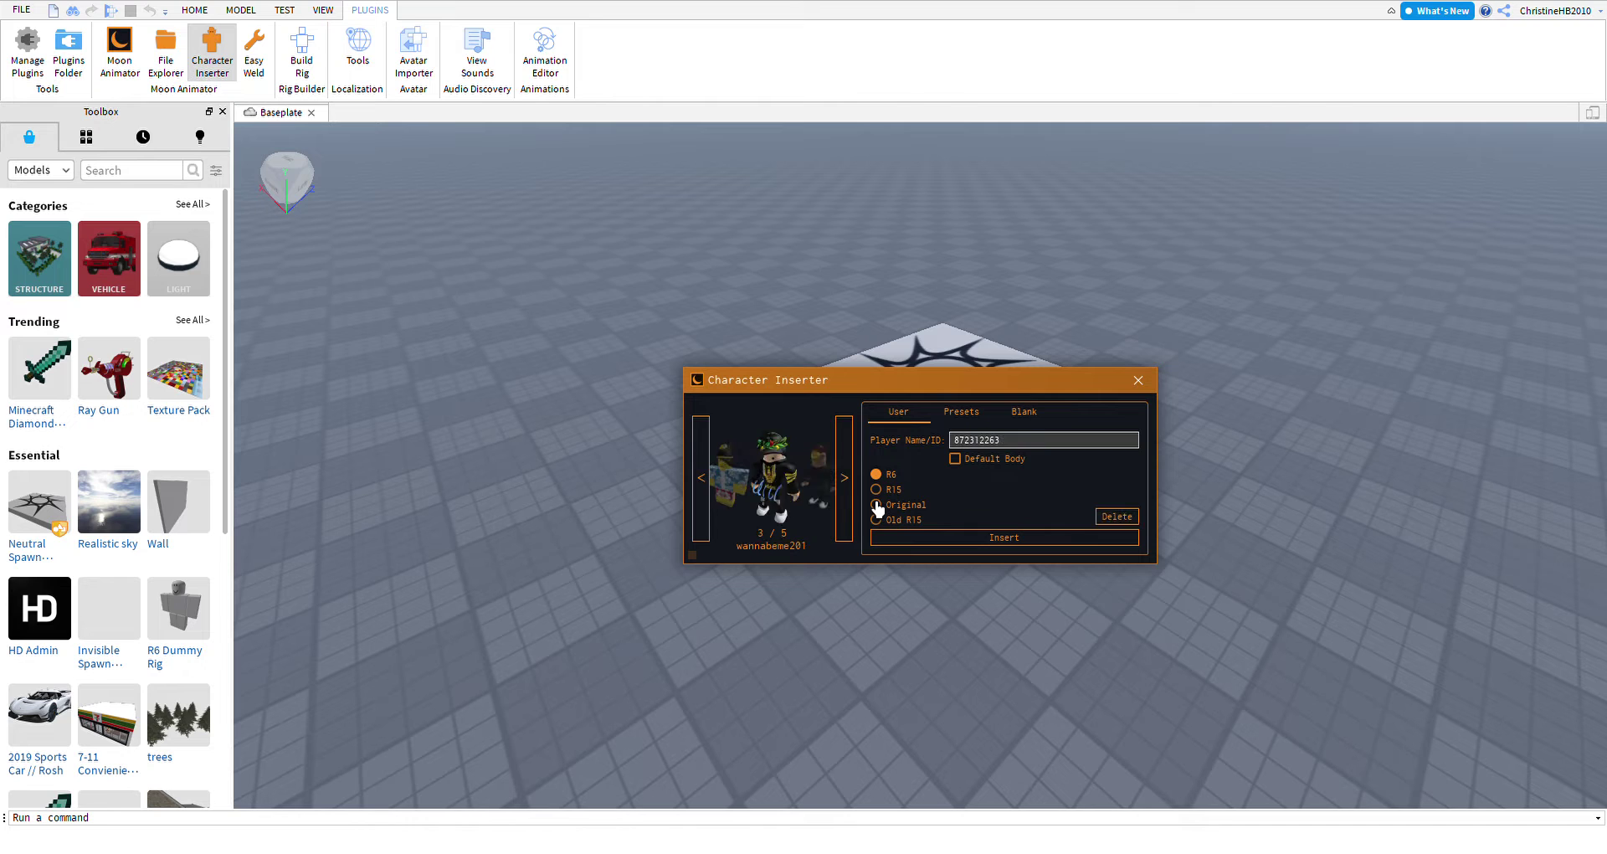
left_click(969, 540)
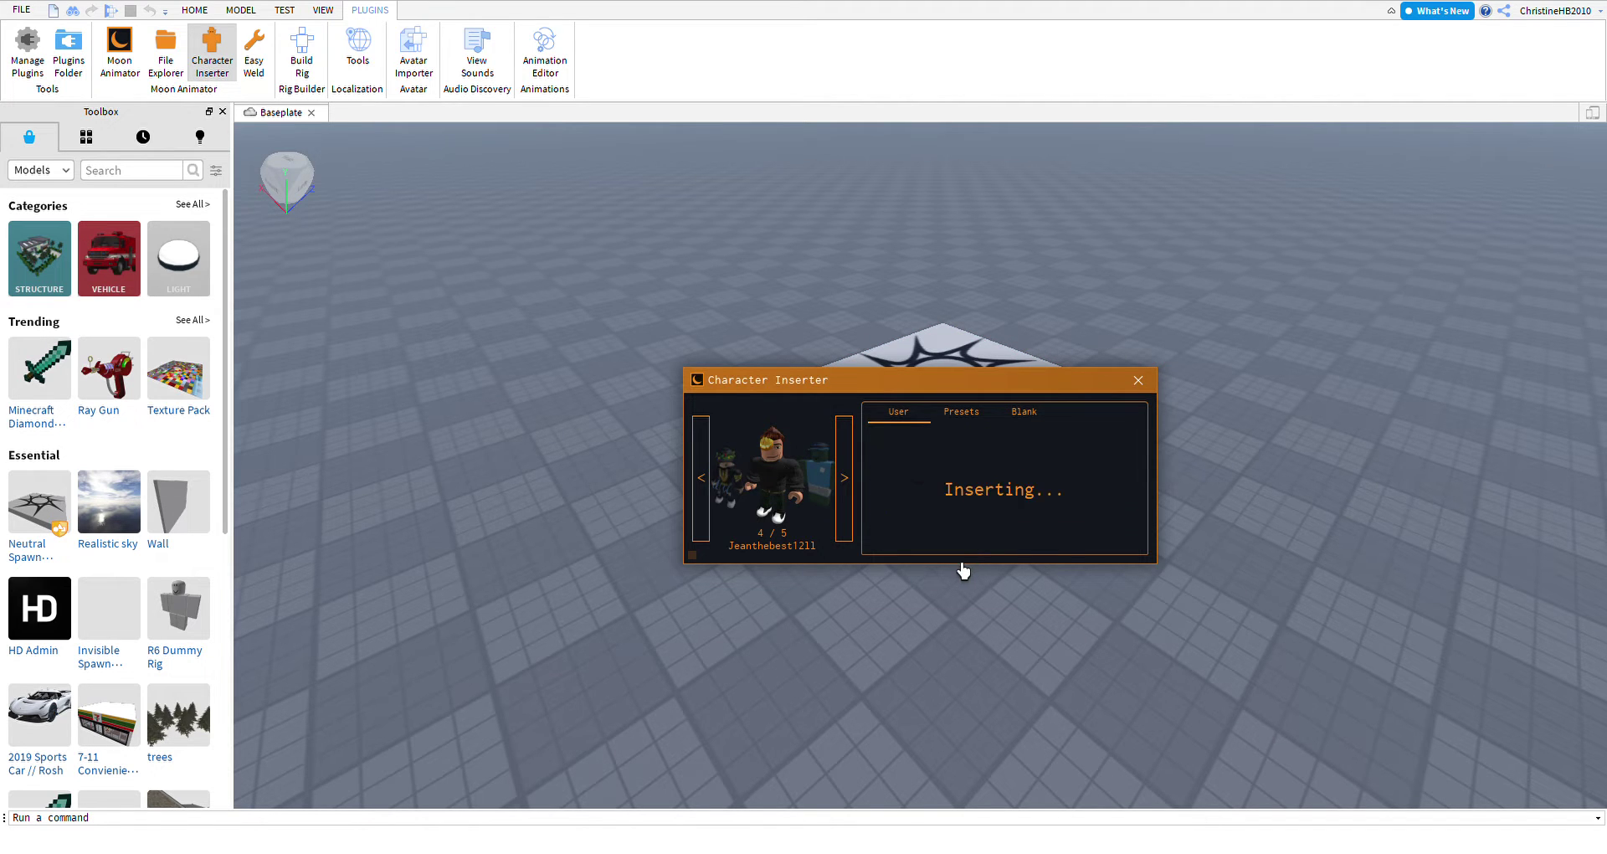
left_click(1138, 380)
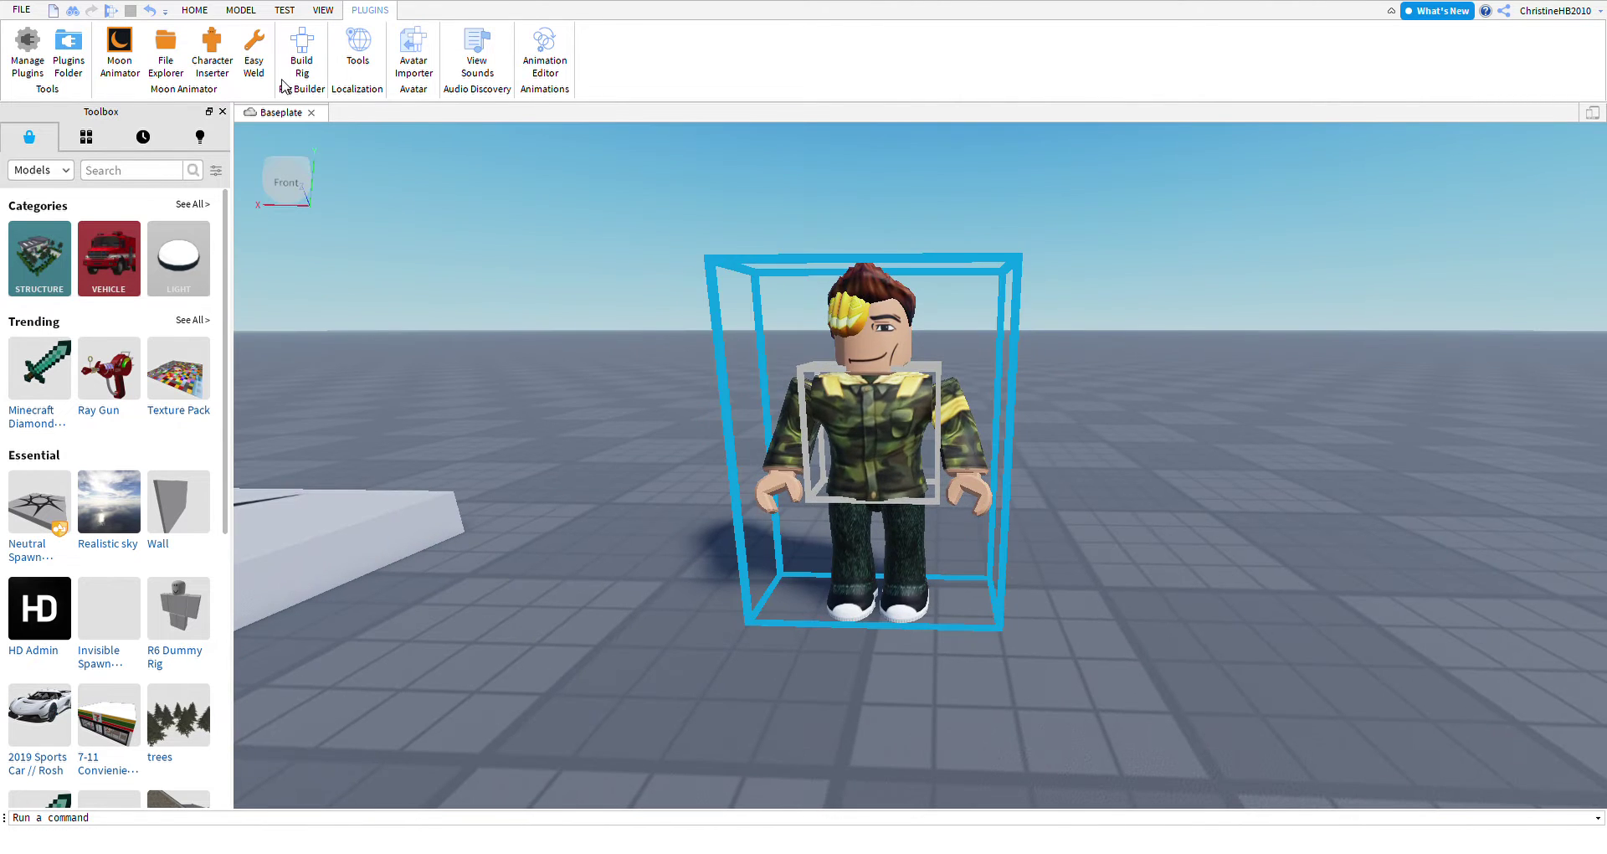
Create a Moon Animator file of type Animation named "video animation".
left_click(119, 42)
left_click(647, 377)
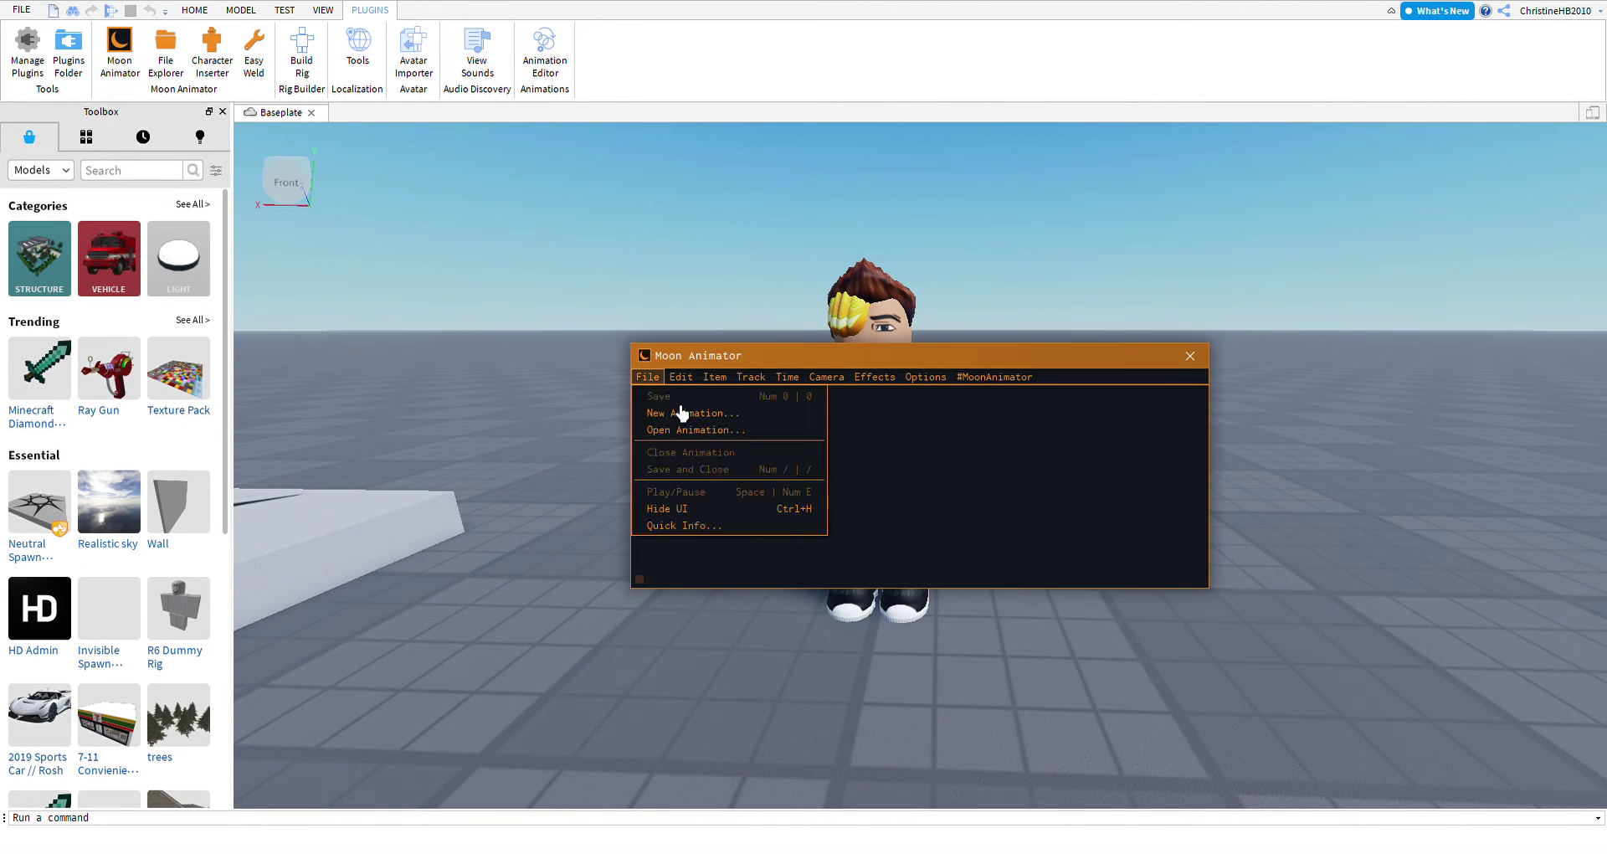
left_click(702, 429)
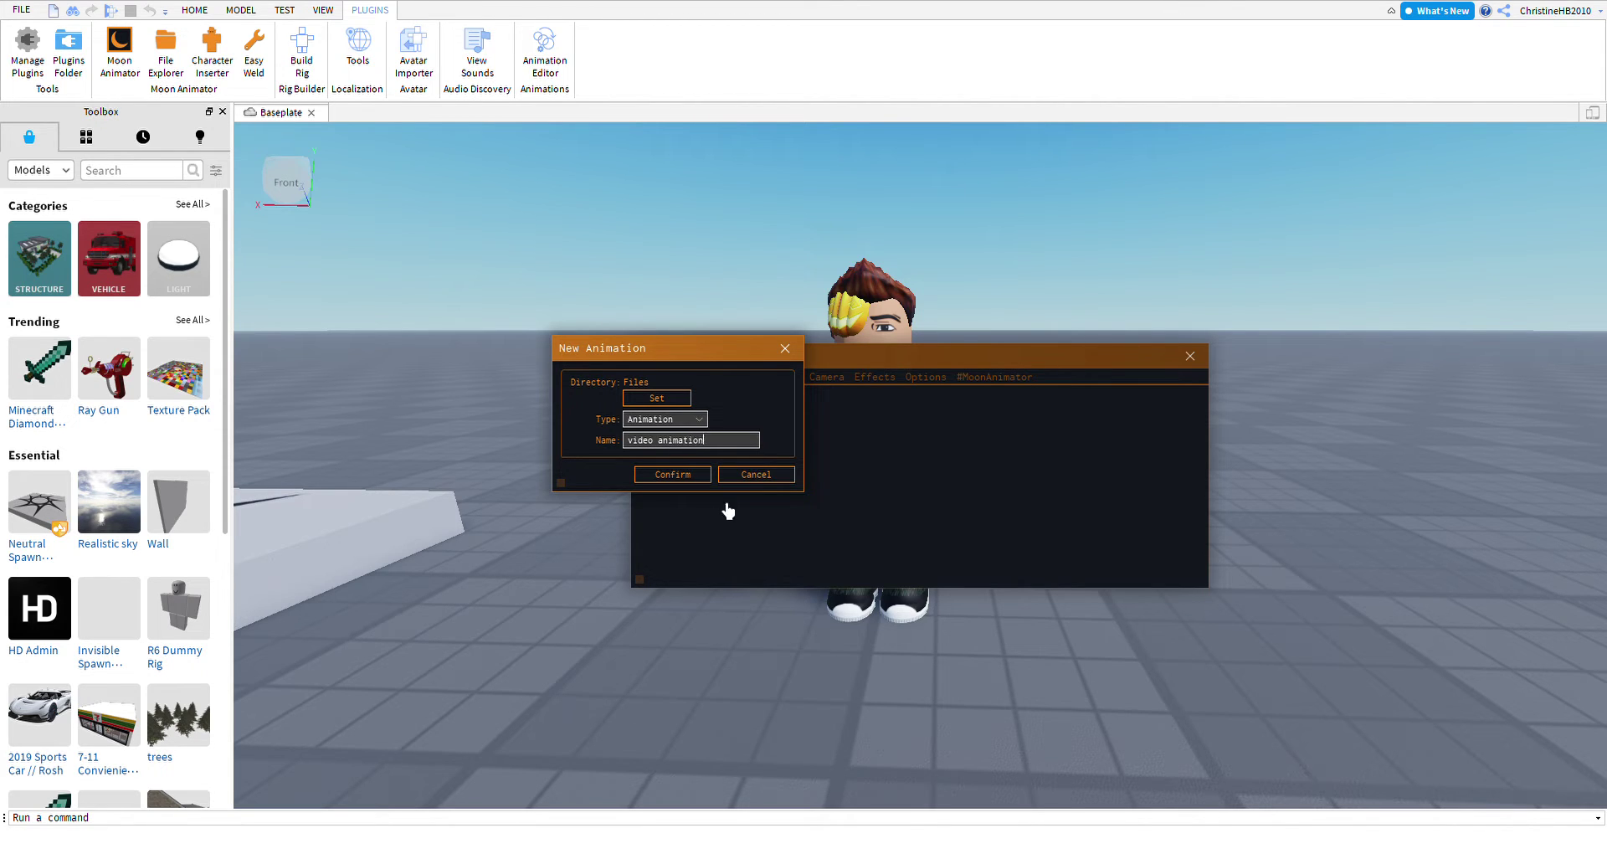
left_click(673, 474)
Move the animator window clear of the character and add the character with its Rig property to the animation.
key("f")
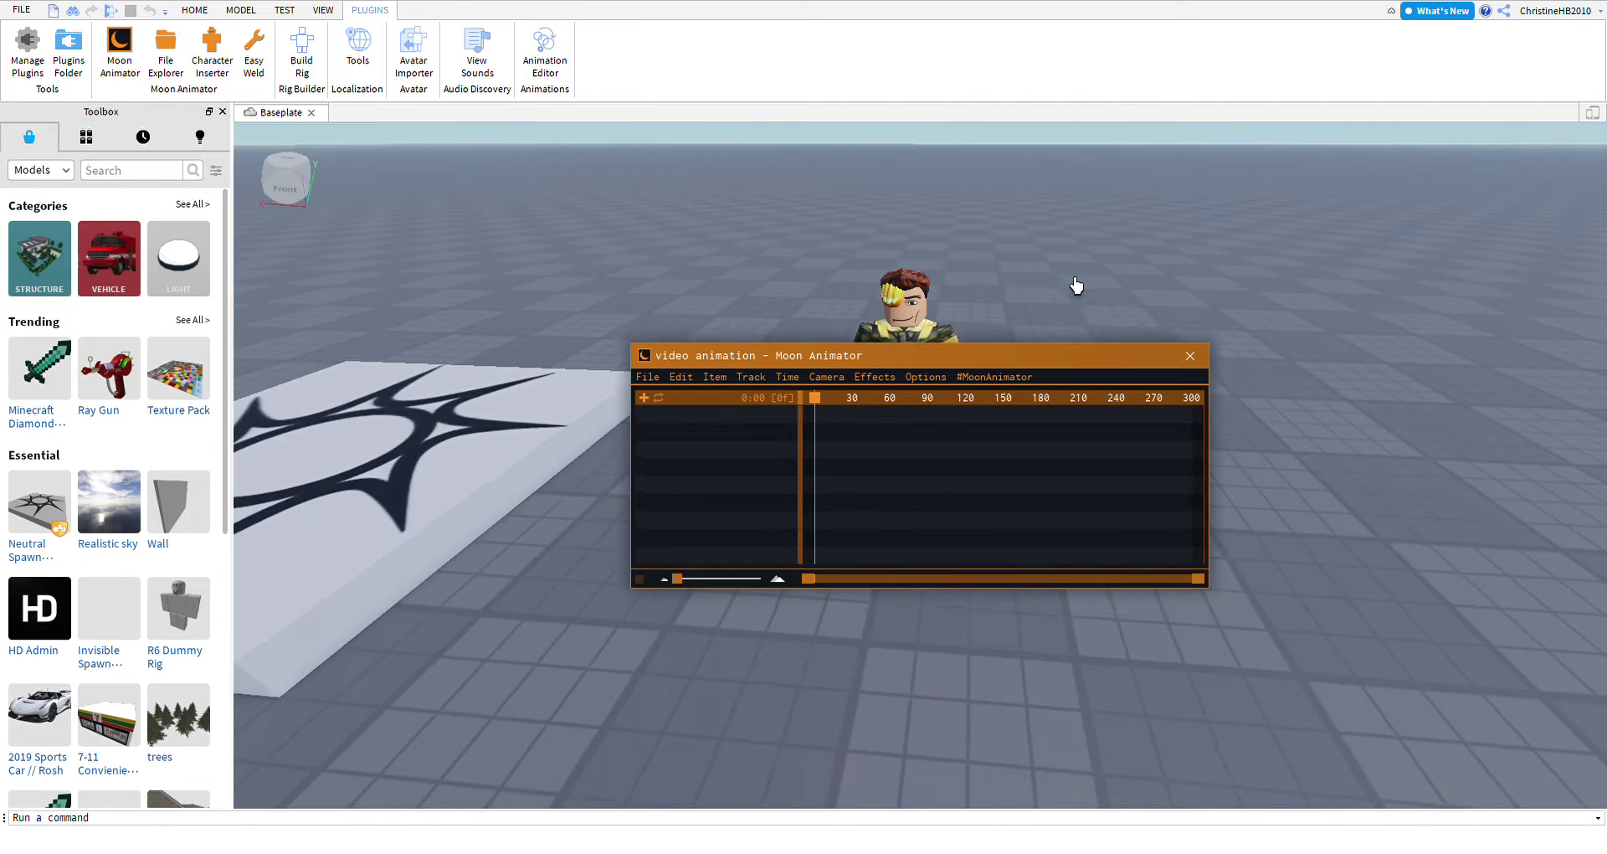
left_click_drag(1052, 359, 1004, 578)
right_click_drag(1094, 430, 1094, 430)
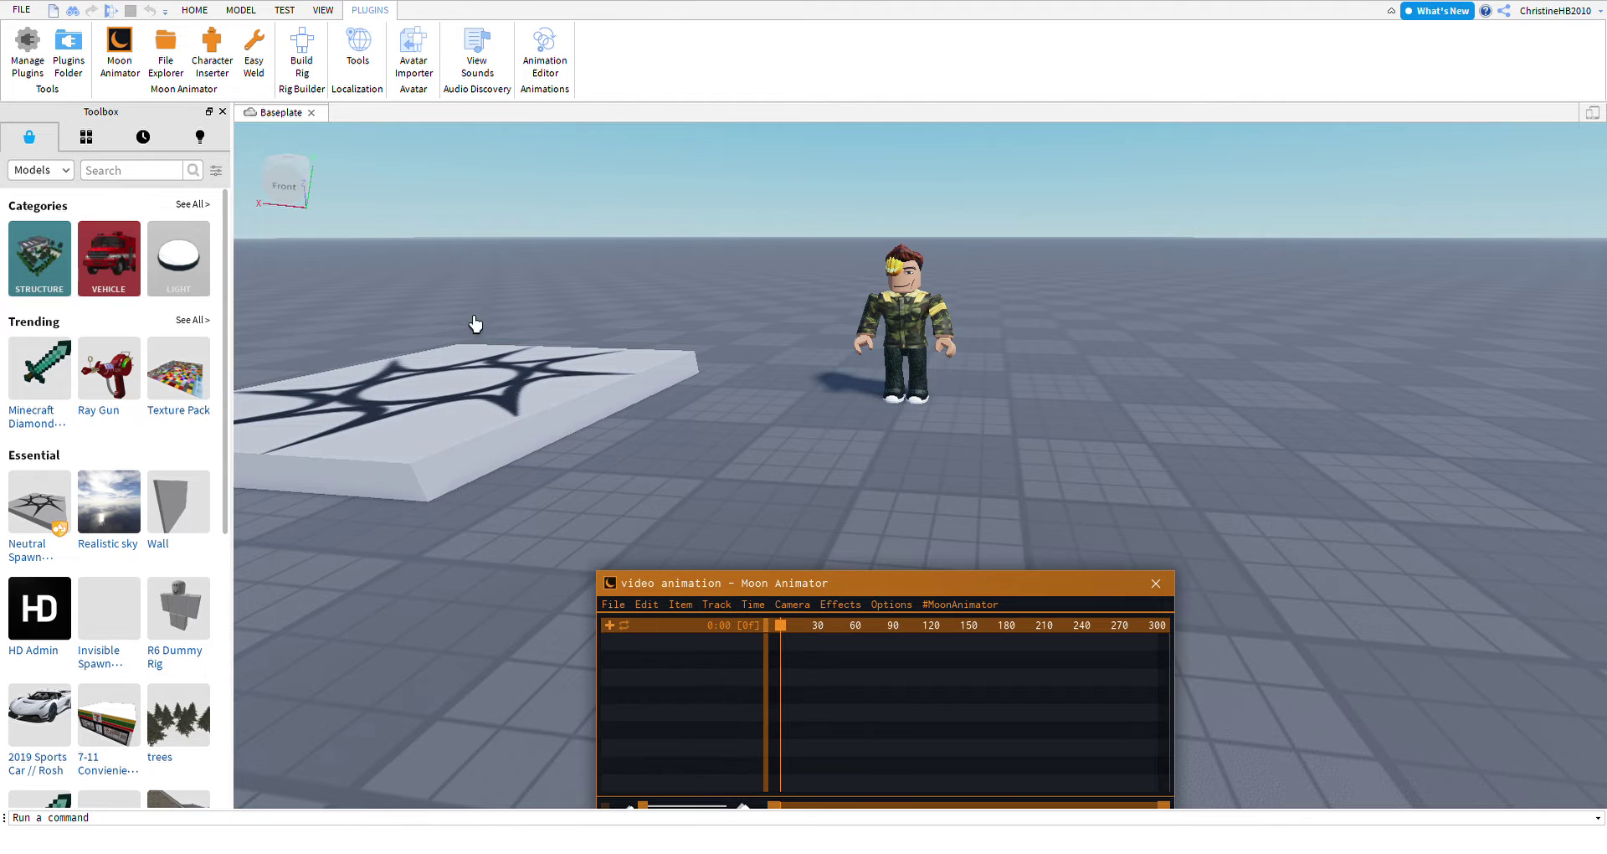
key("s")
left_click(643, 665)
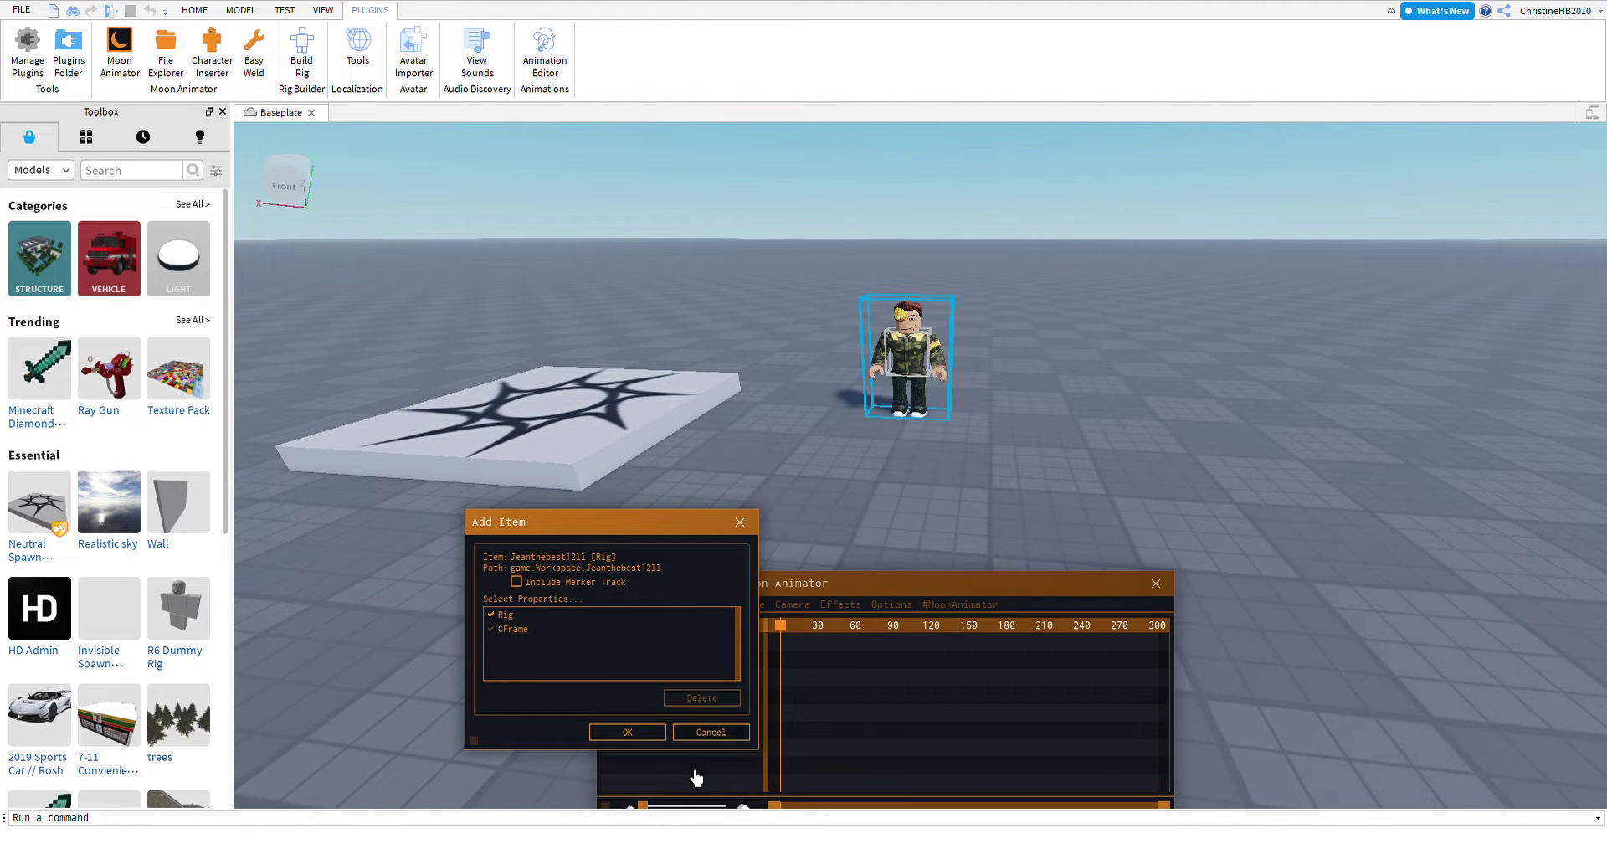
left_click(636, 733)
Select the character's head and right arm in turn to inspect their rotation handles.
key("f")
scroll(897, 424, "up", 5)
scroll(945, 355, "down", 2)
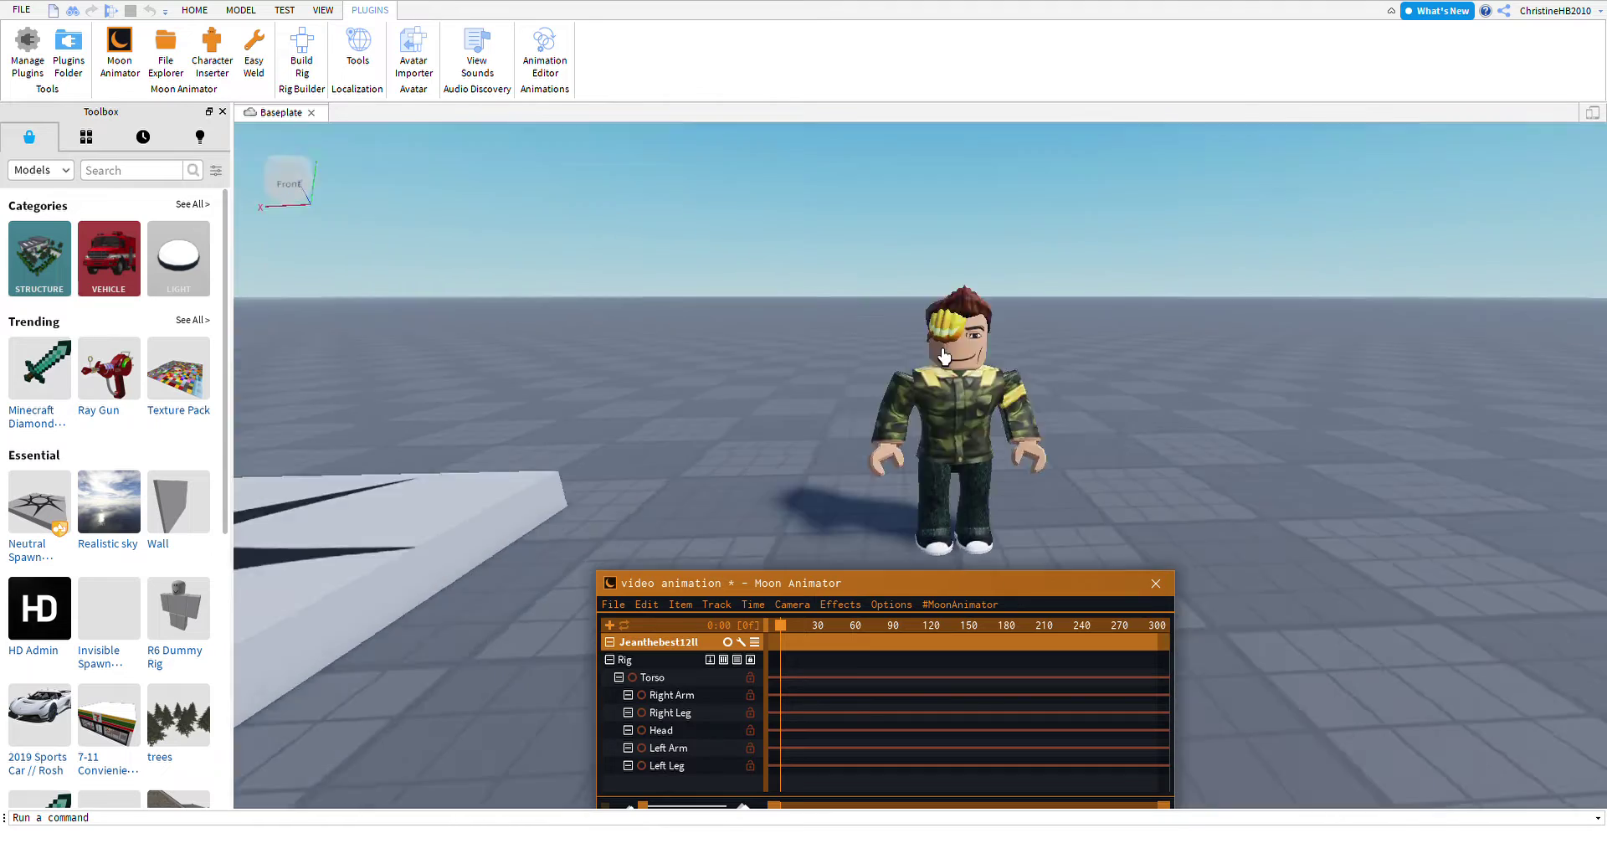
scroll(944, 356, "up", 4)
left_click(919, 434)
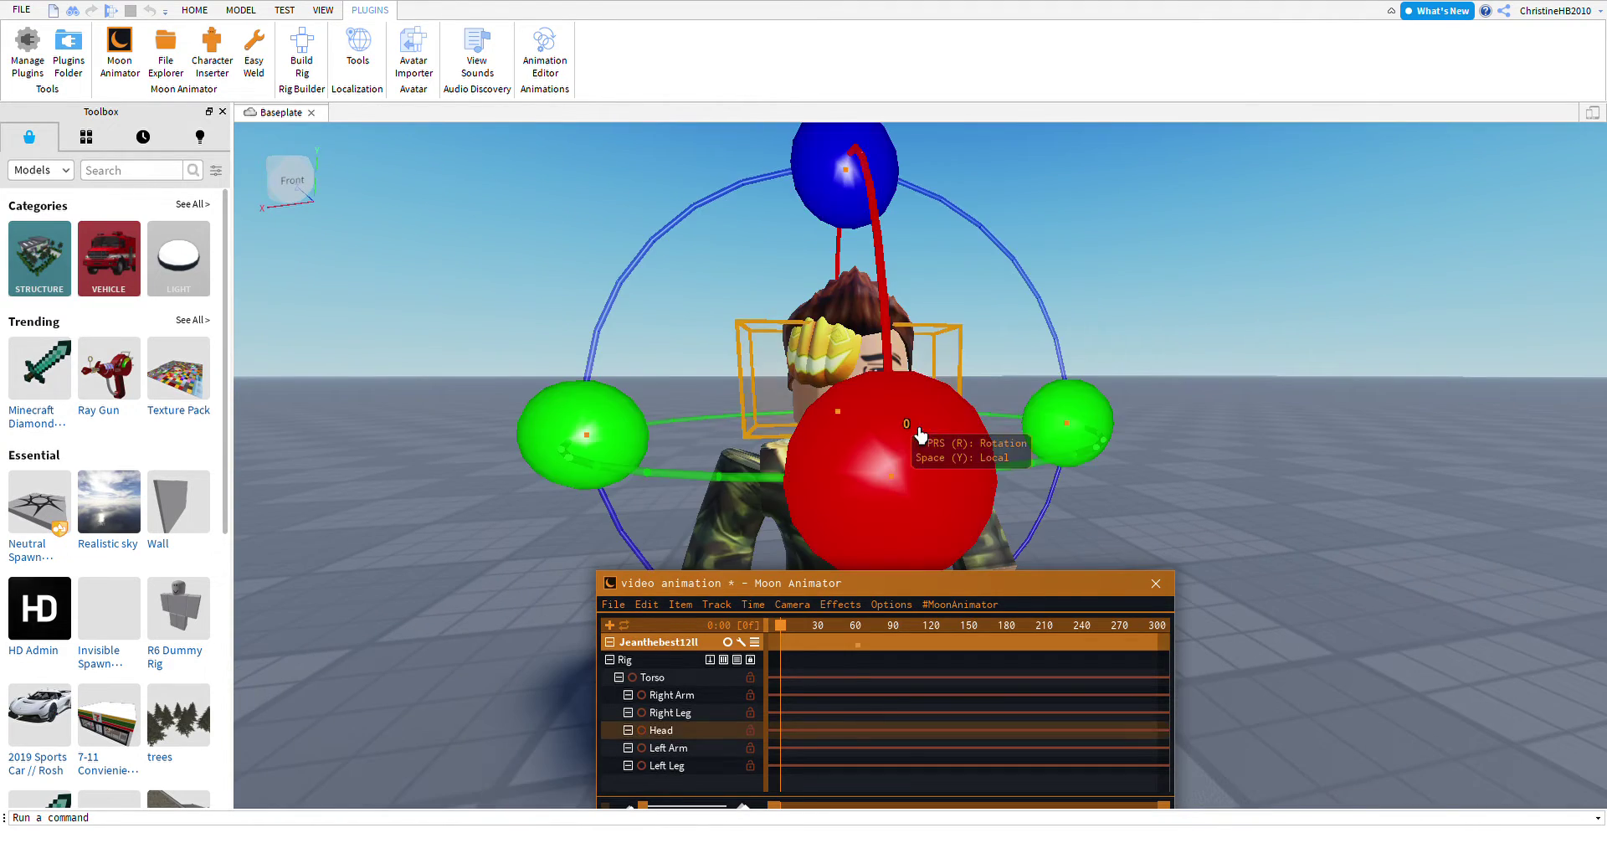
scroll(919, 434, "down", 3)
left_click(847, 480)
right_click_drag(846, 481, 777, 643)
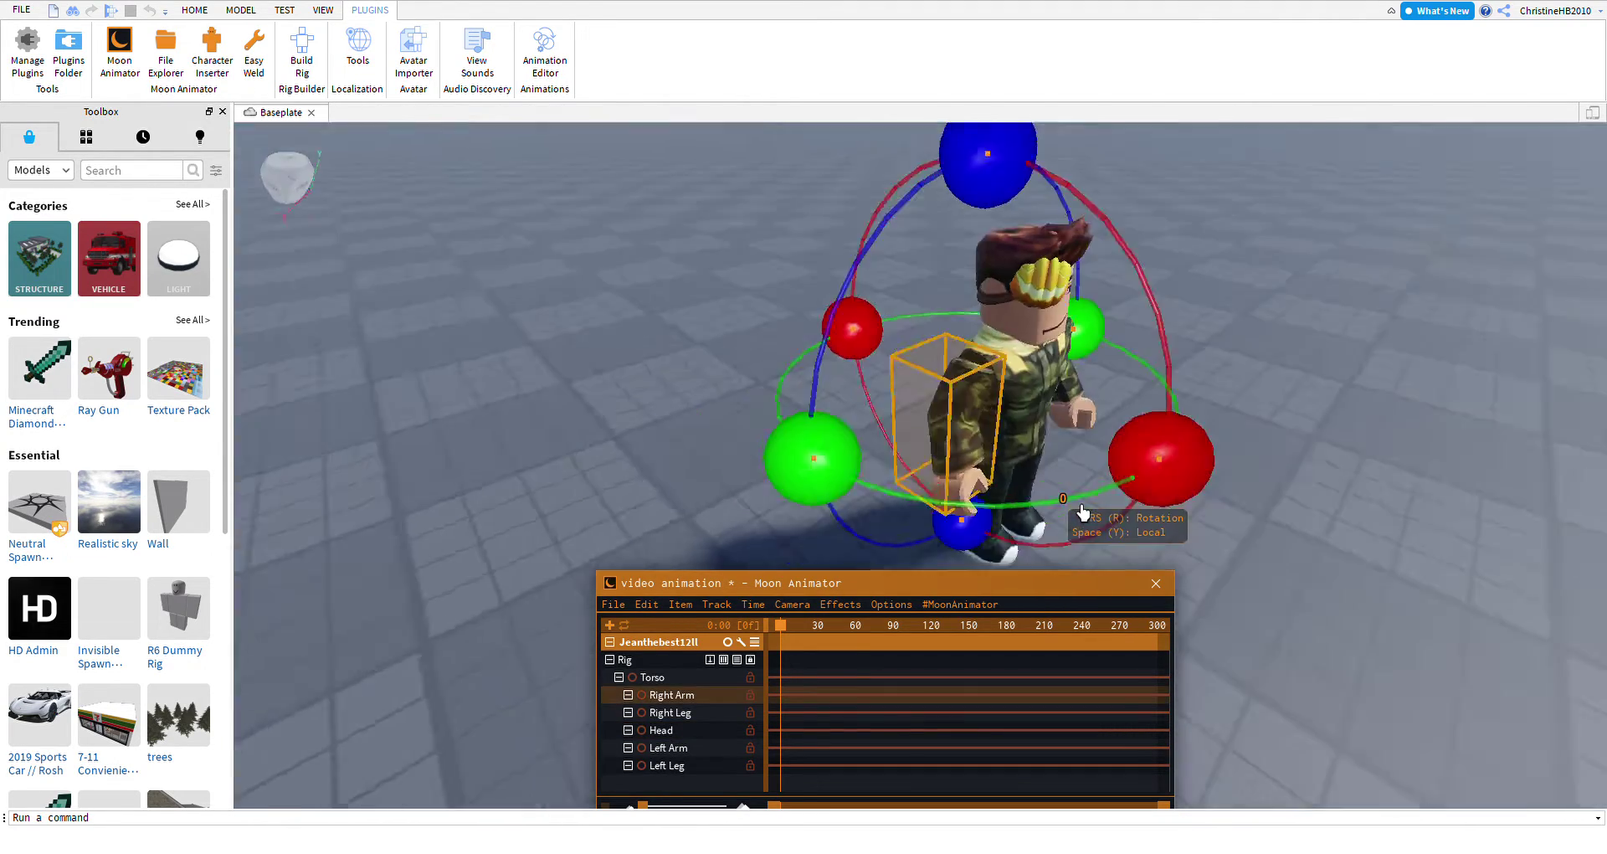
left_click(753, 603)
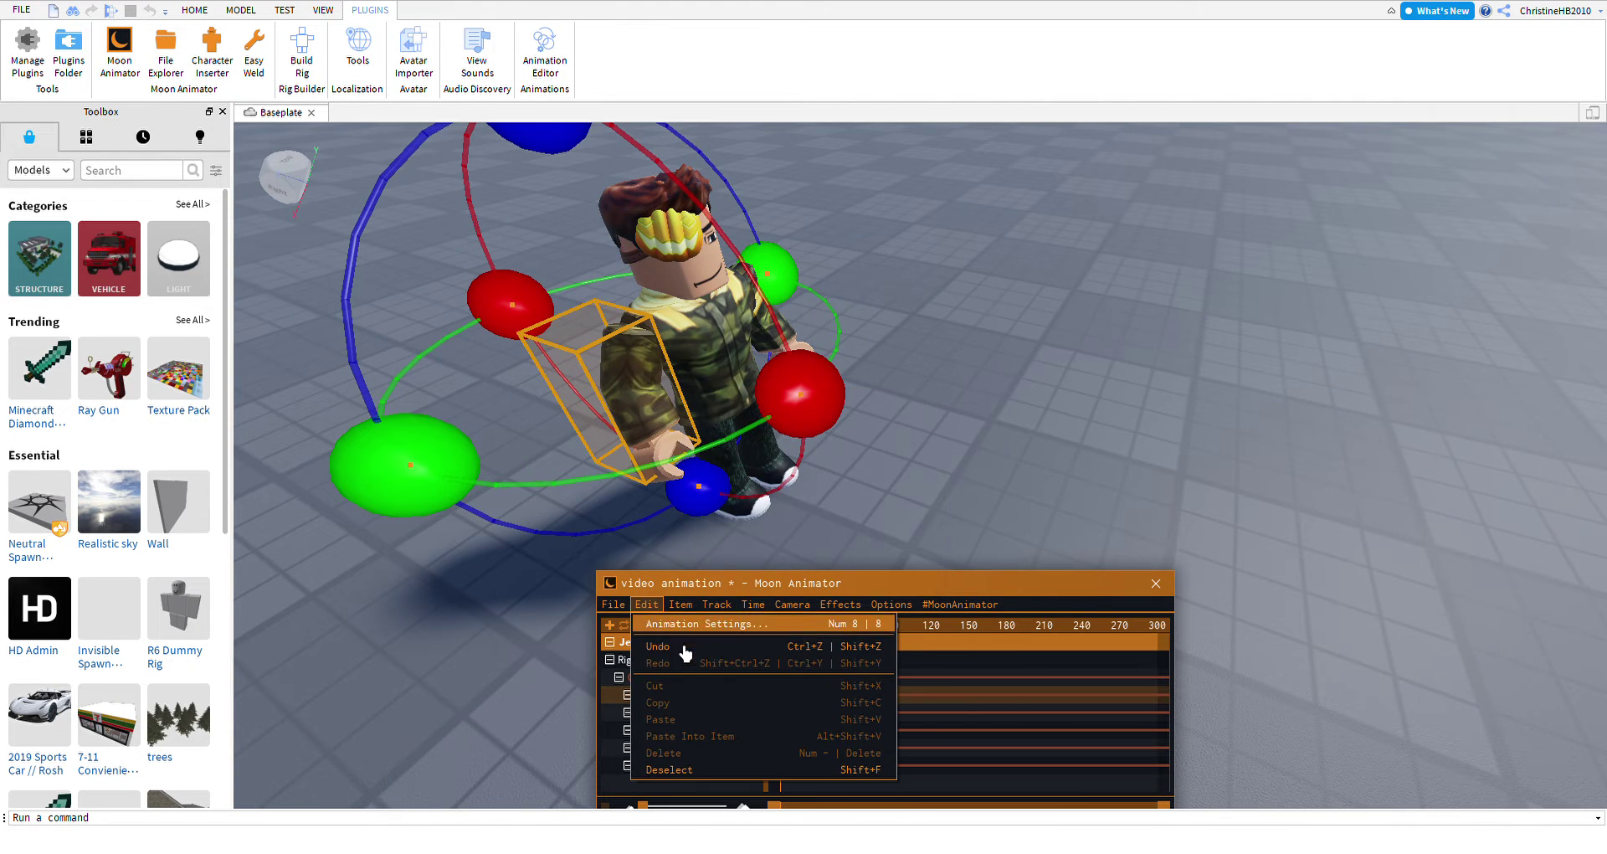
left_click(681, 652)
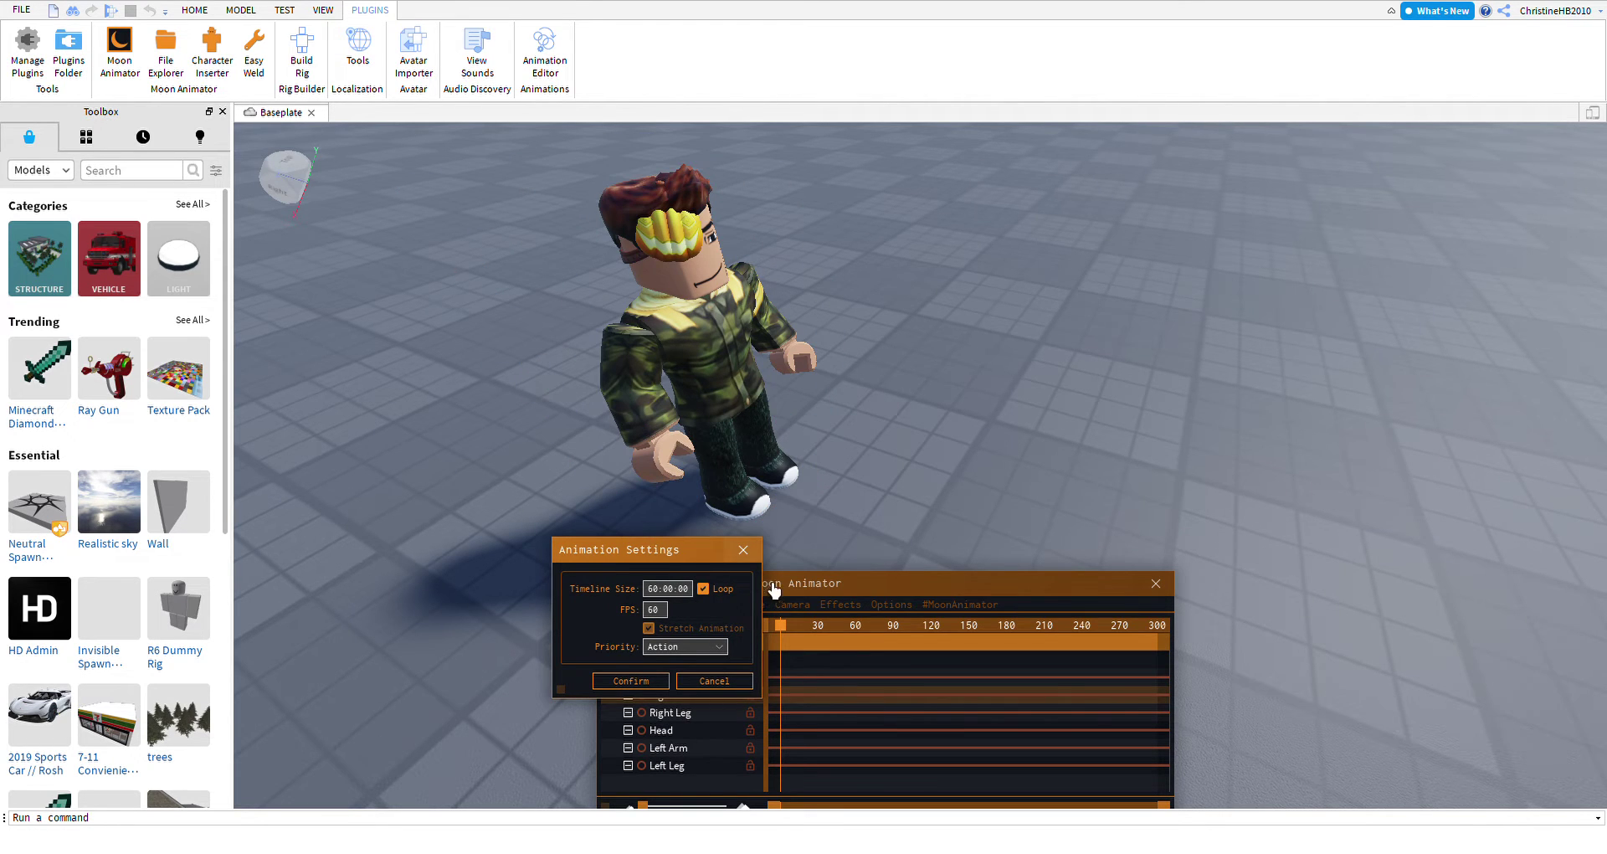
left_click(743, 549)
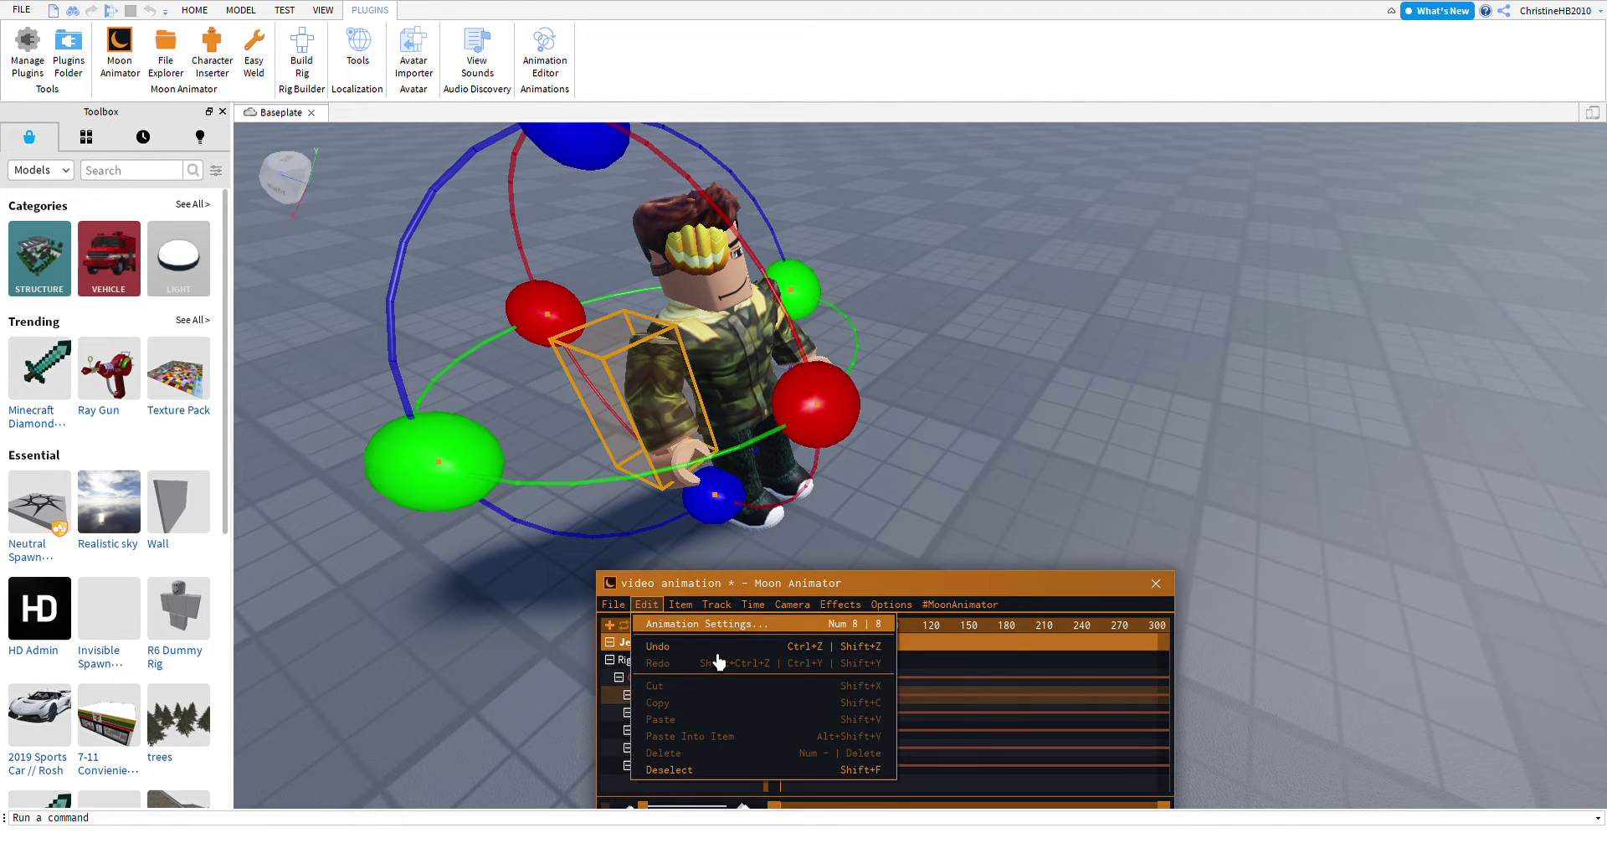
Set the timeline size to 999999999 in the animation settings.
left_click(718, 663)
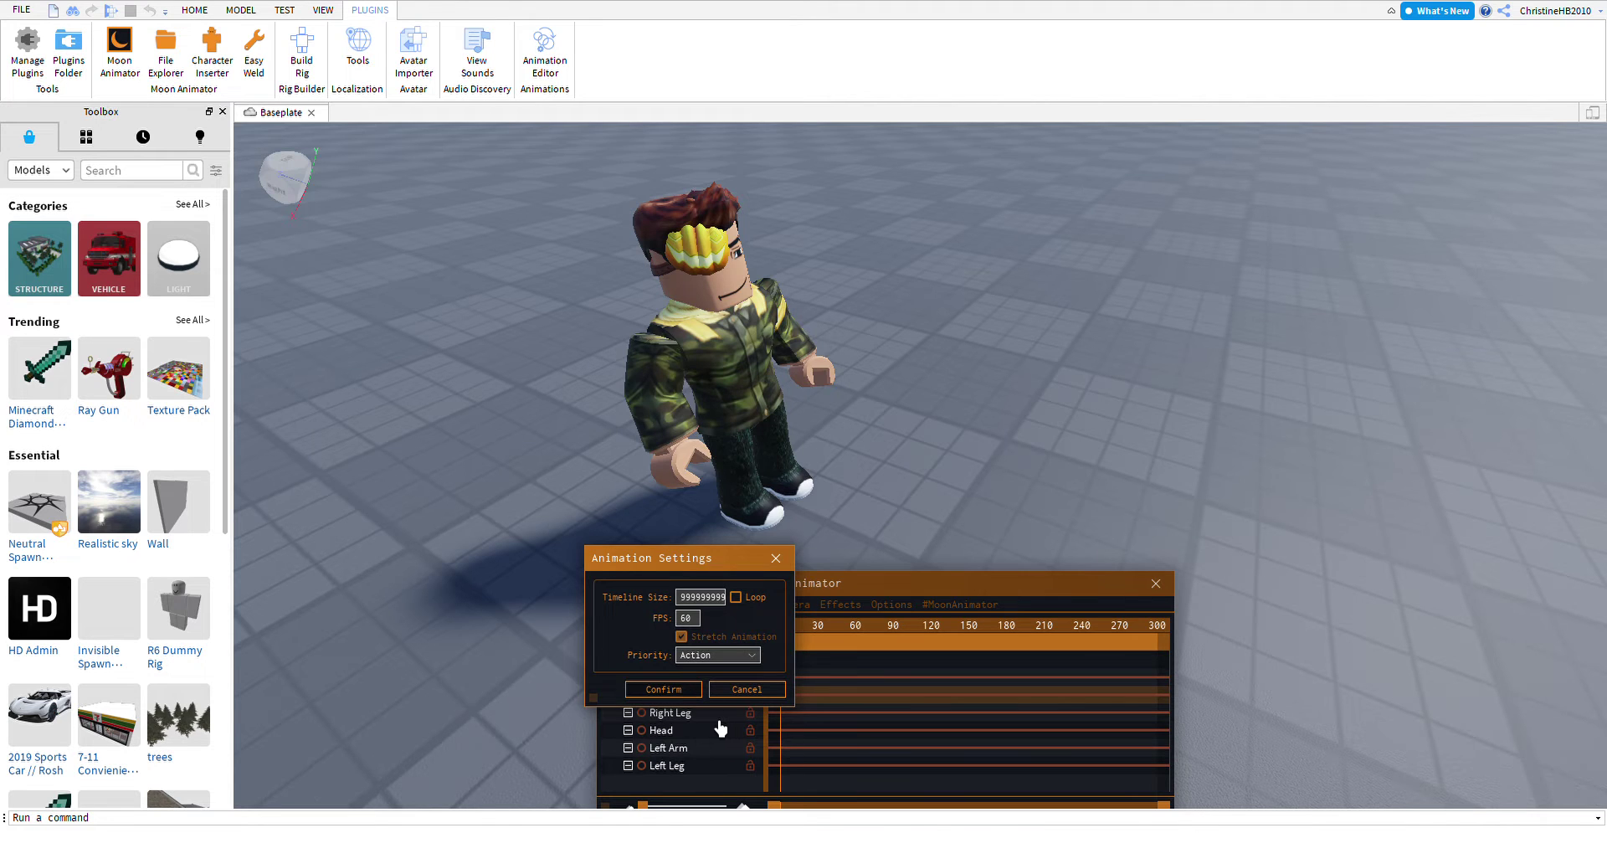
key("Return")
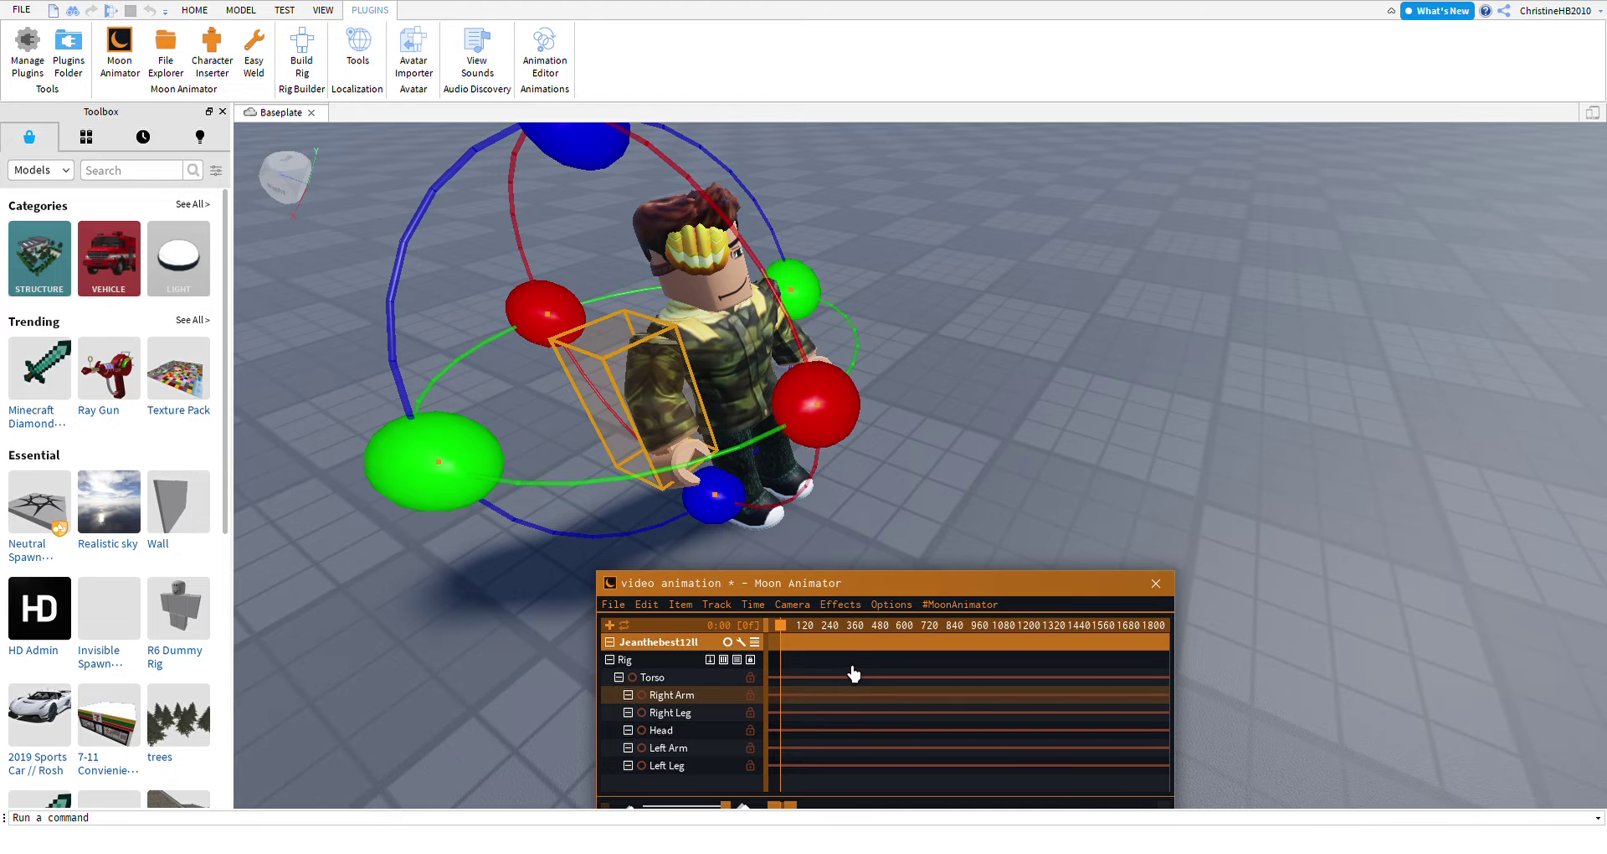
Examine the extended timeline at several zoom levels, ending with a close-up of the first 150 frames.
scroll(865, 628, "up", 3)
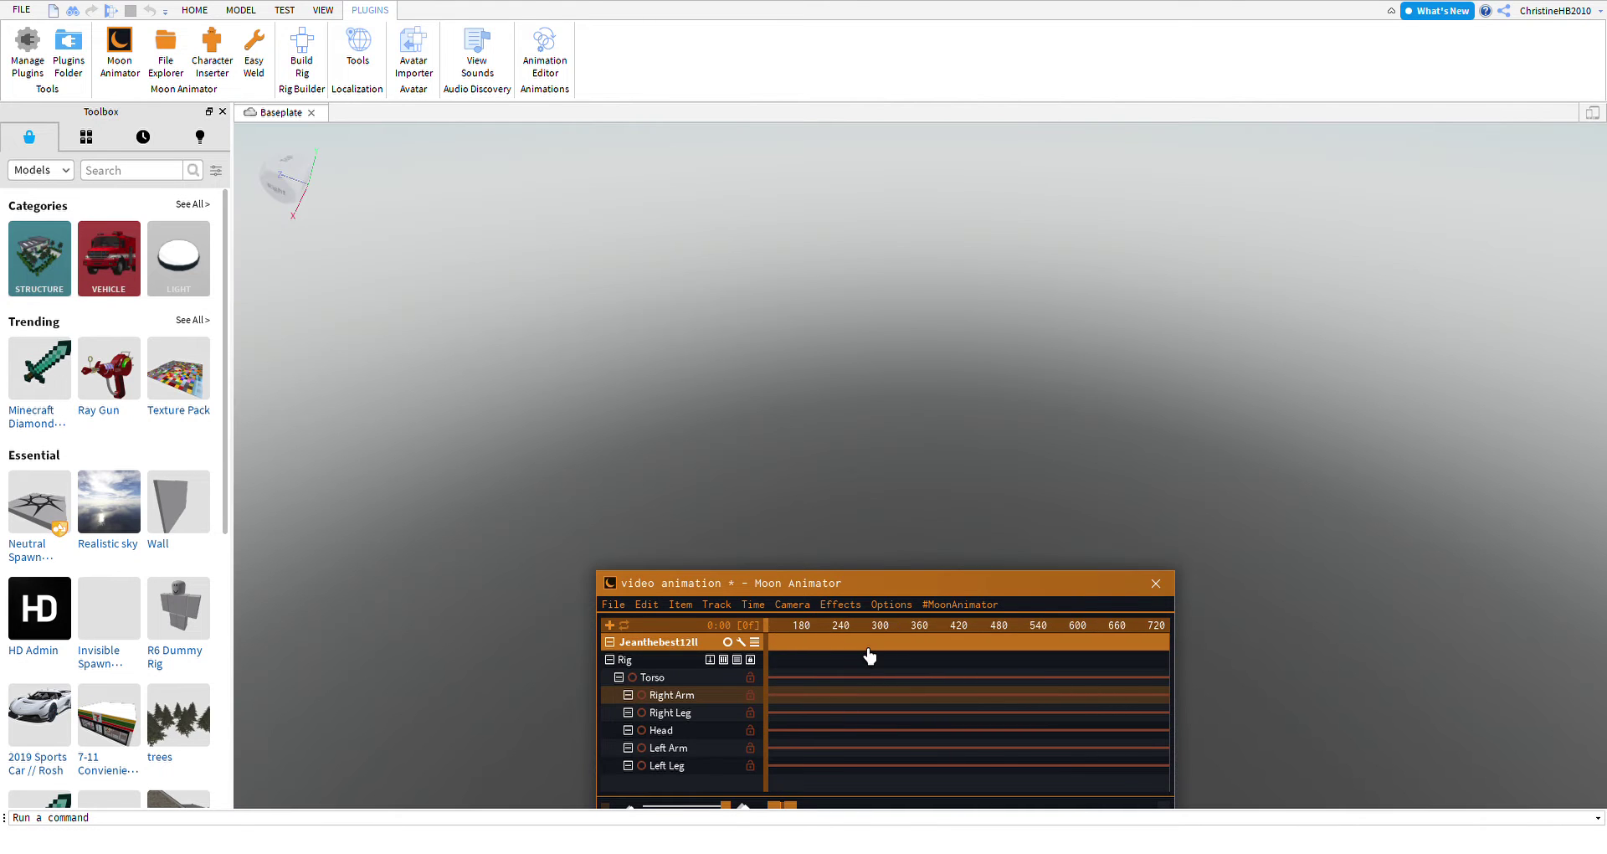
scroll(869, 656, "down", 3)
scroll(946, 502, "down", 5)
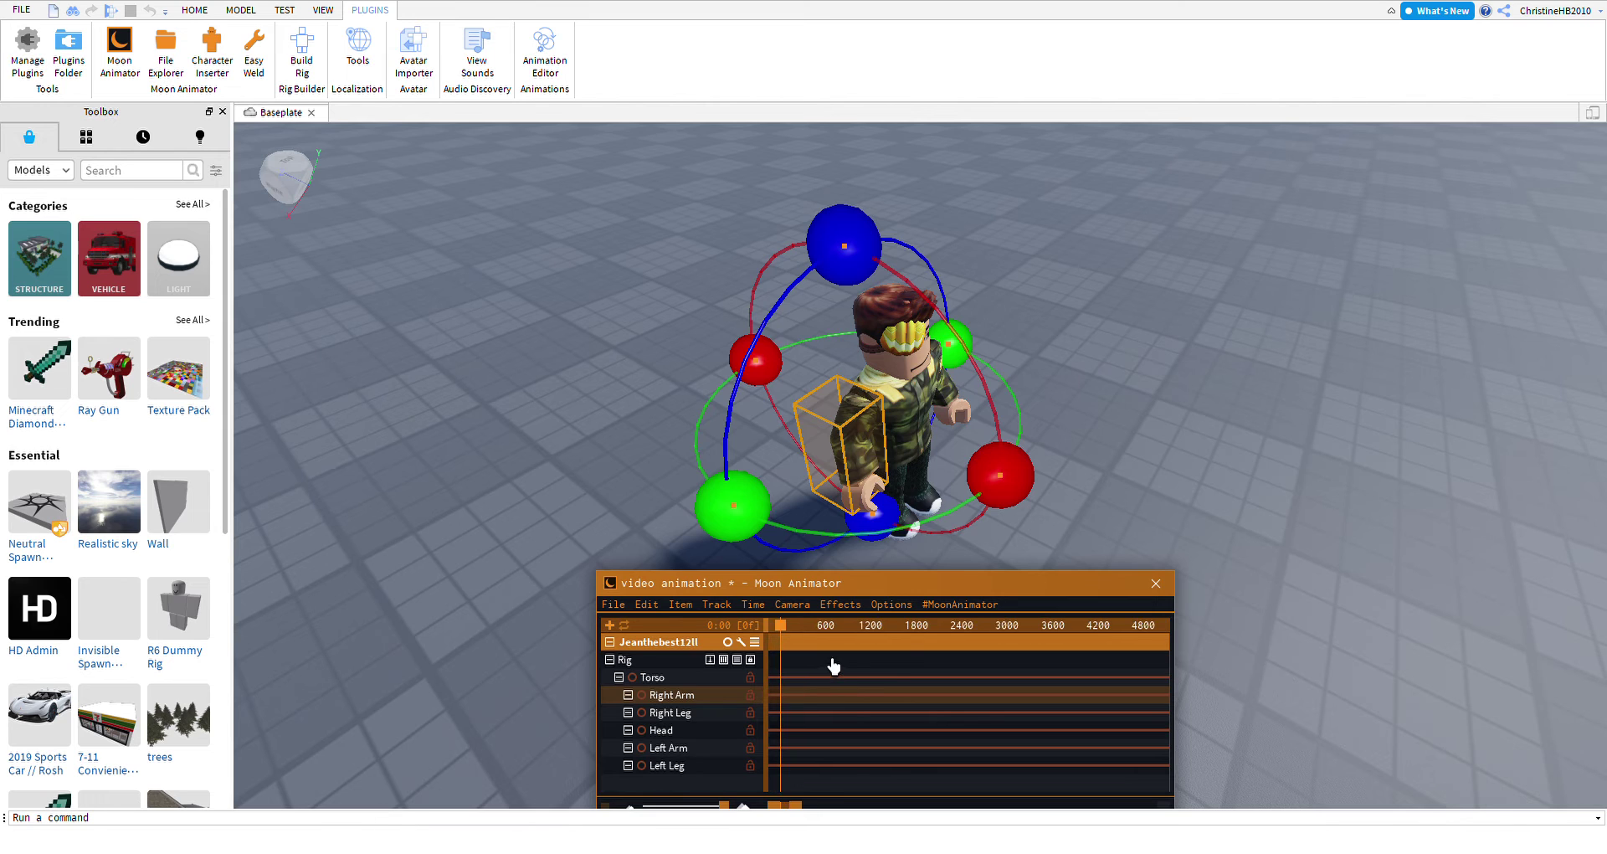
left_click(788, 657)
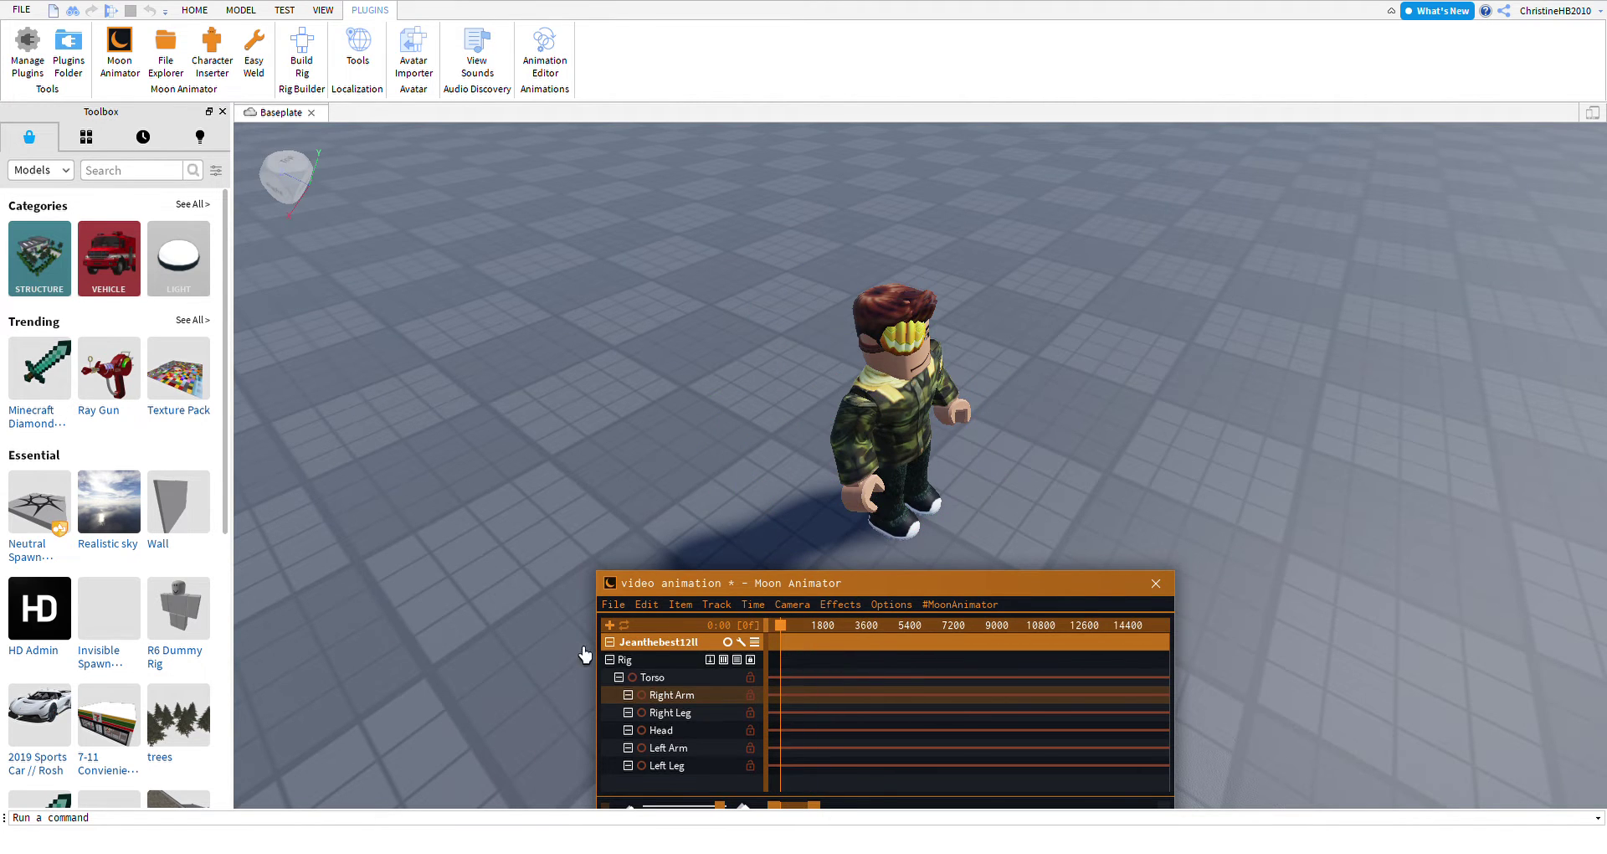
left_click(671, 695)
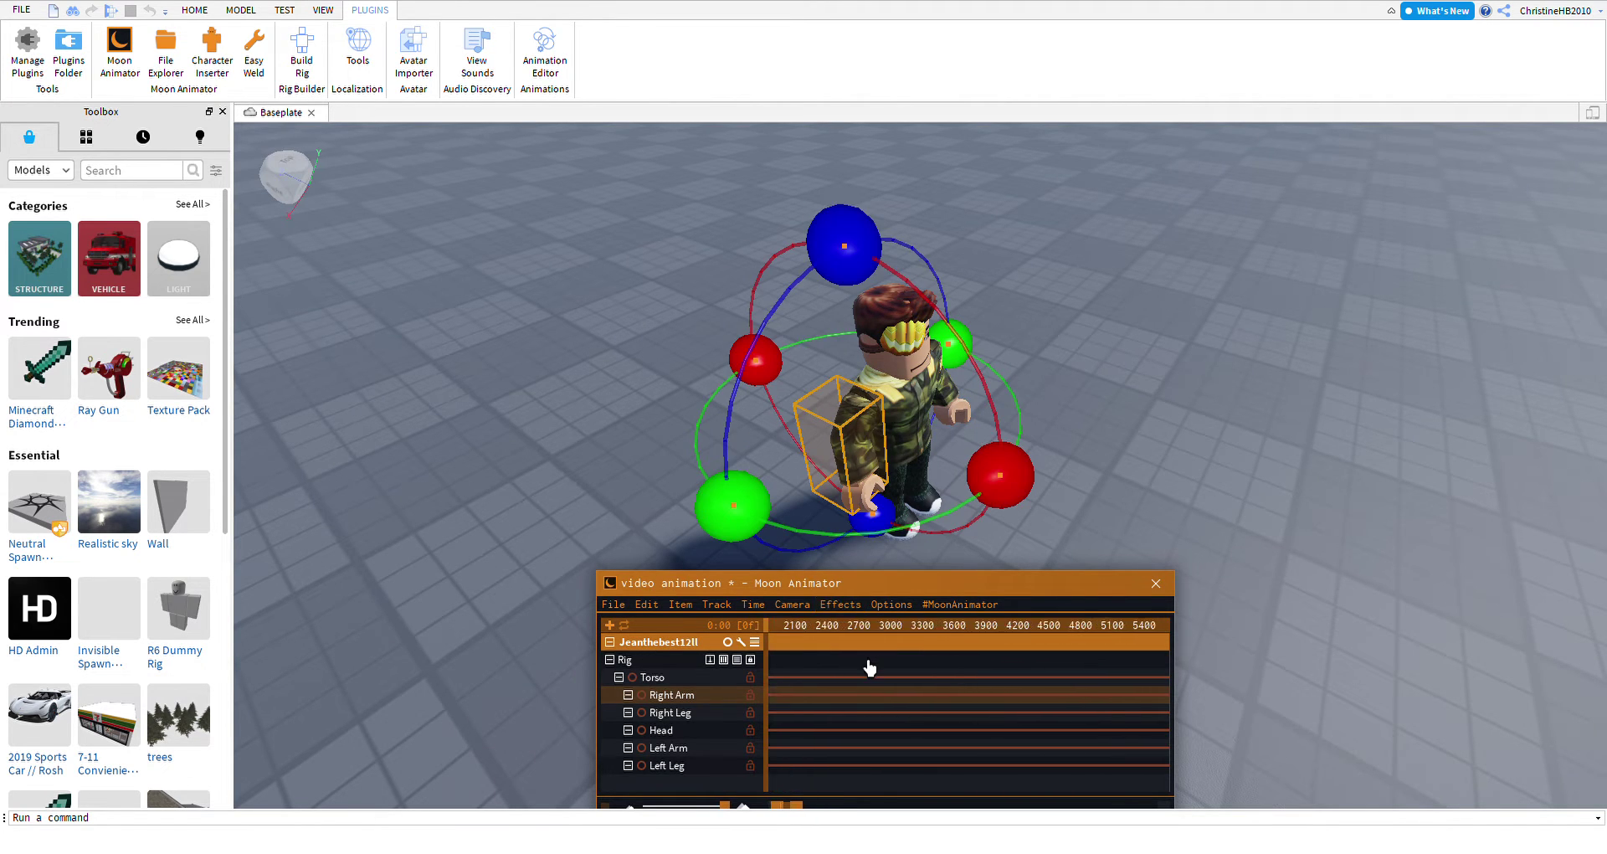
left_click_drag(876, 655, 538, 657)
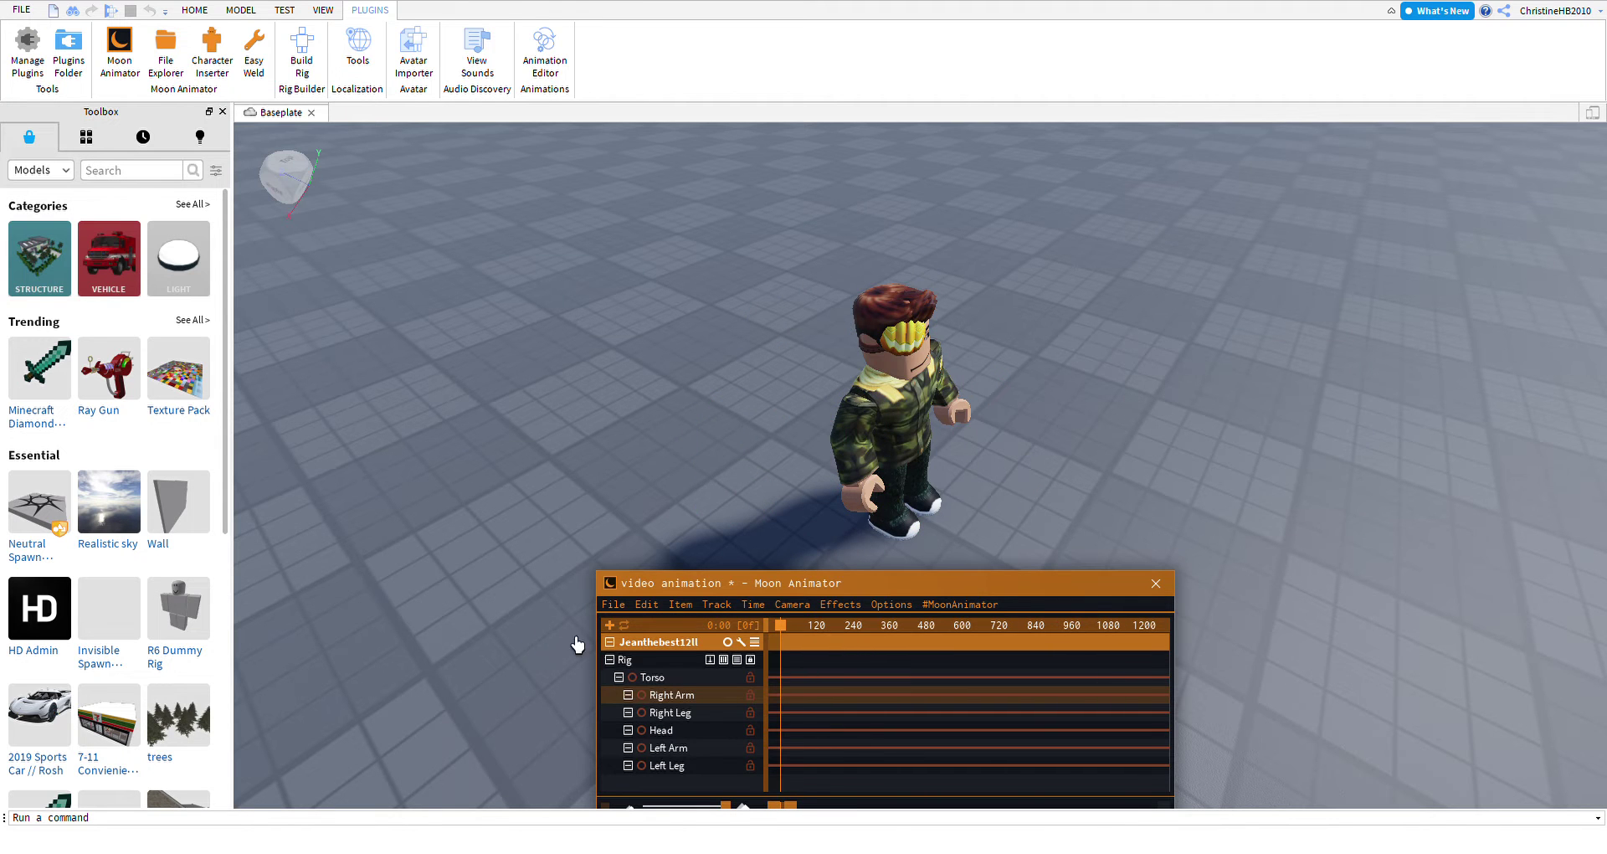
scroll(827, 664, "up", 2)
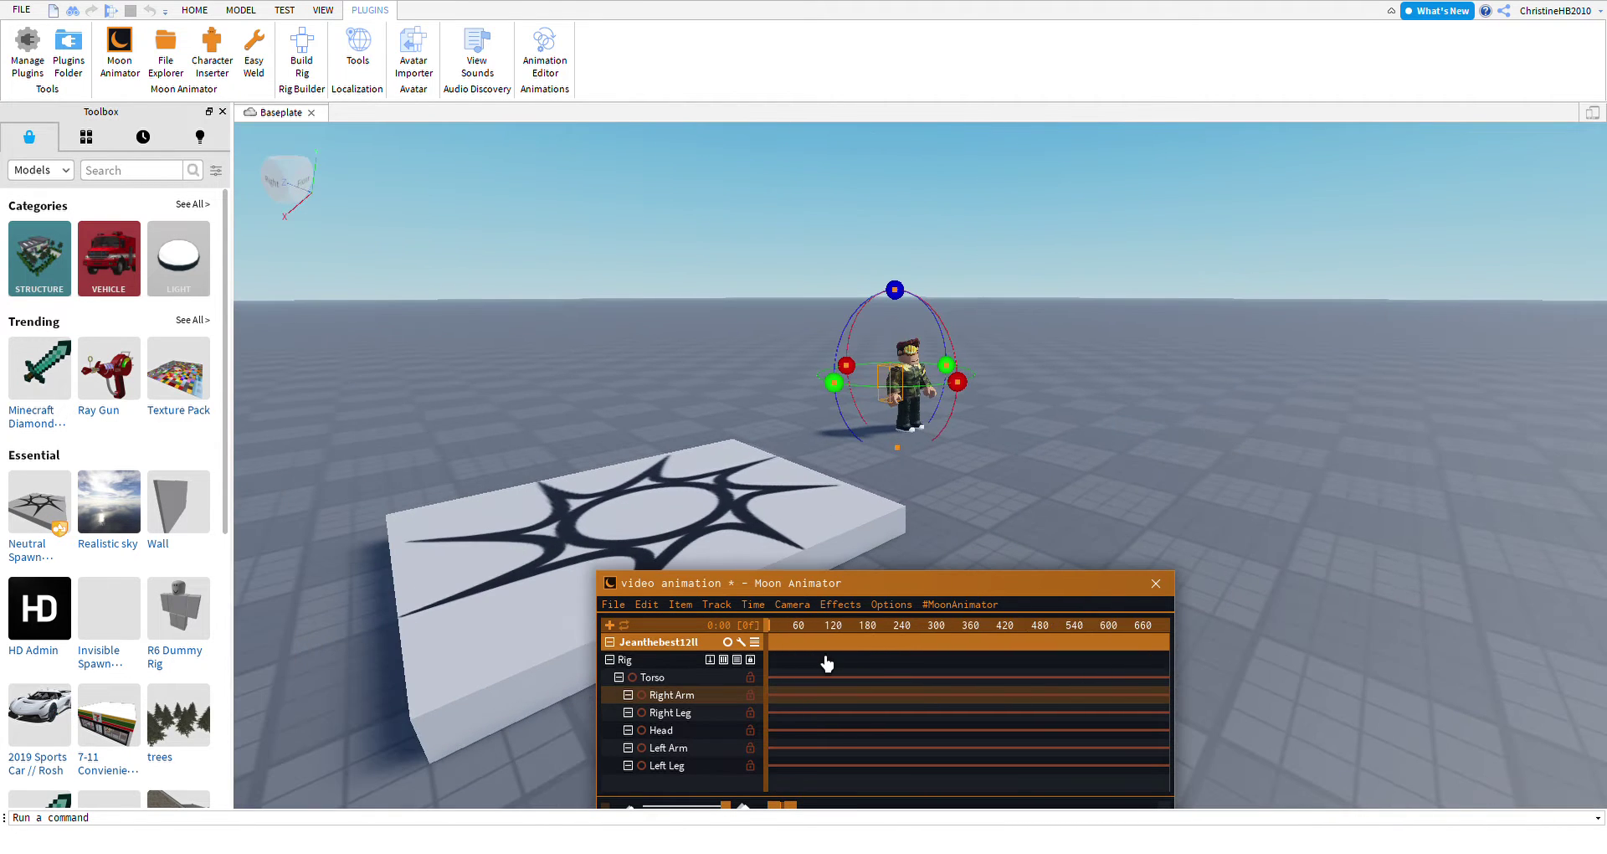
left_click_drag(827, 664, 650, 667)
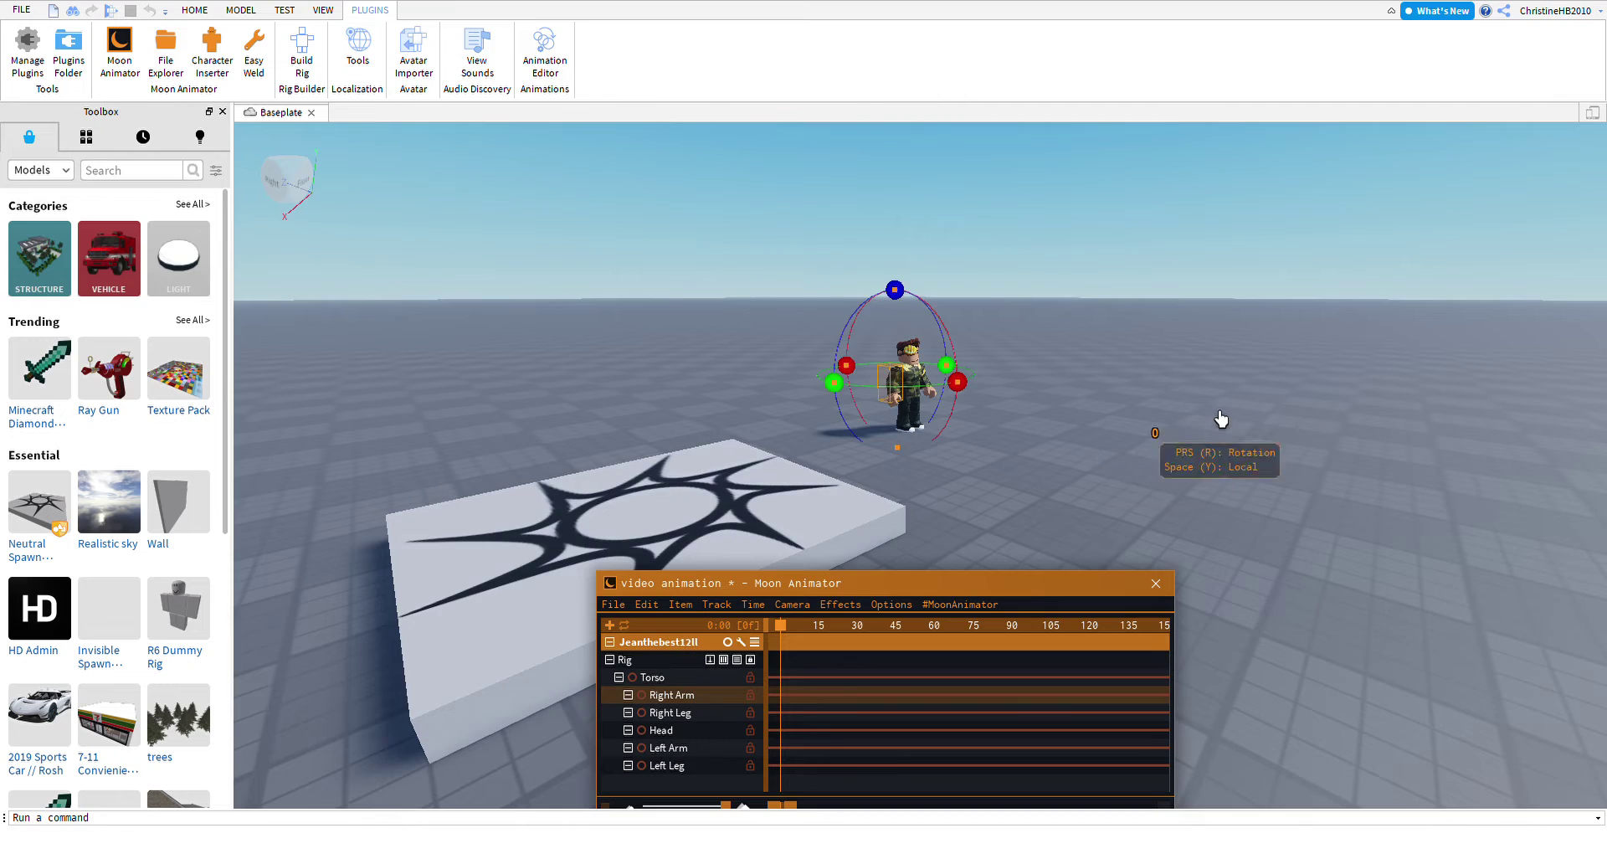
Keyframe the left arm rotating up and outward at about frames 16 and 25.
key("f")
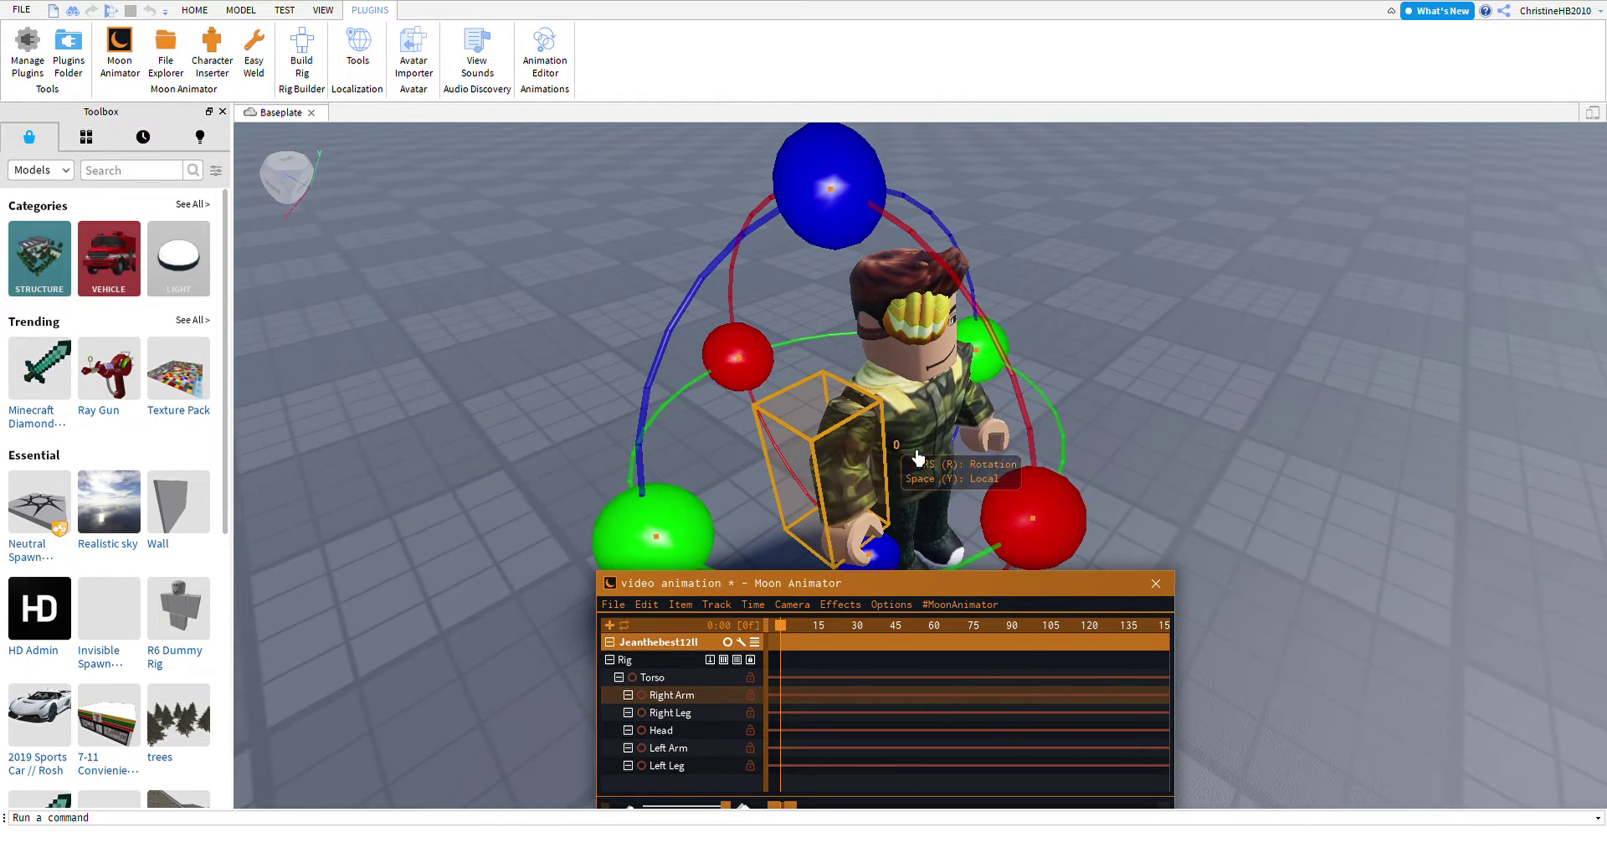
left_click(916, 459)
key("f")
left_click(992, 377)
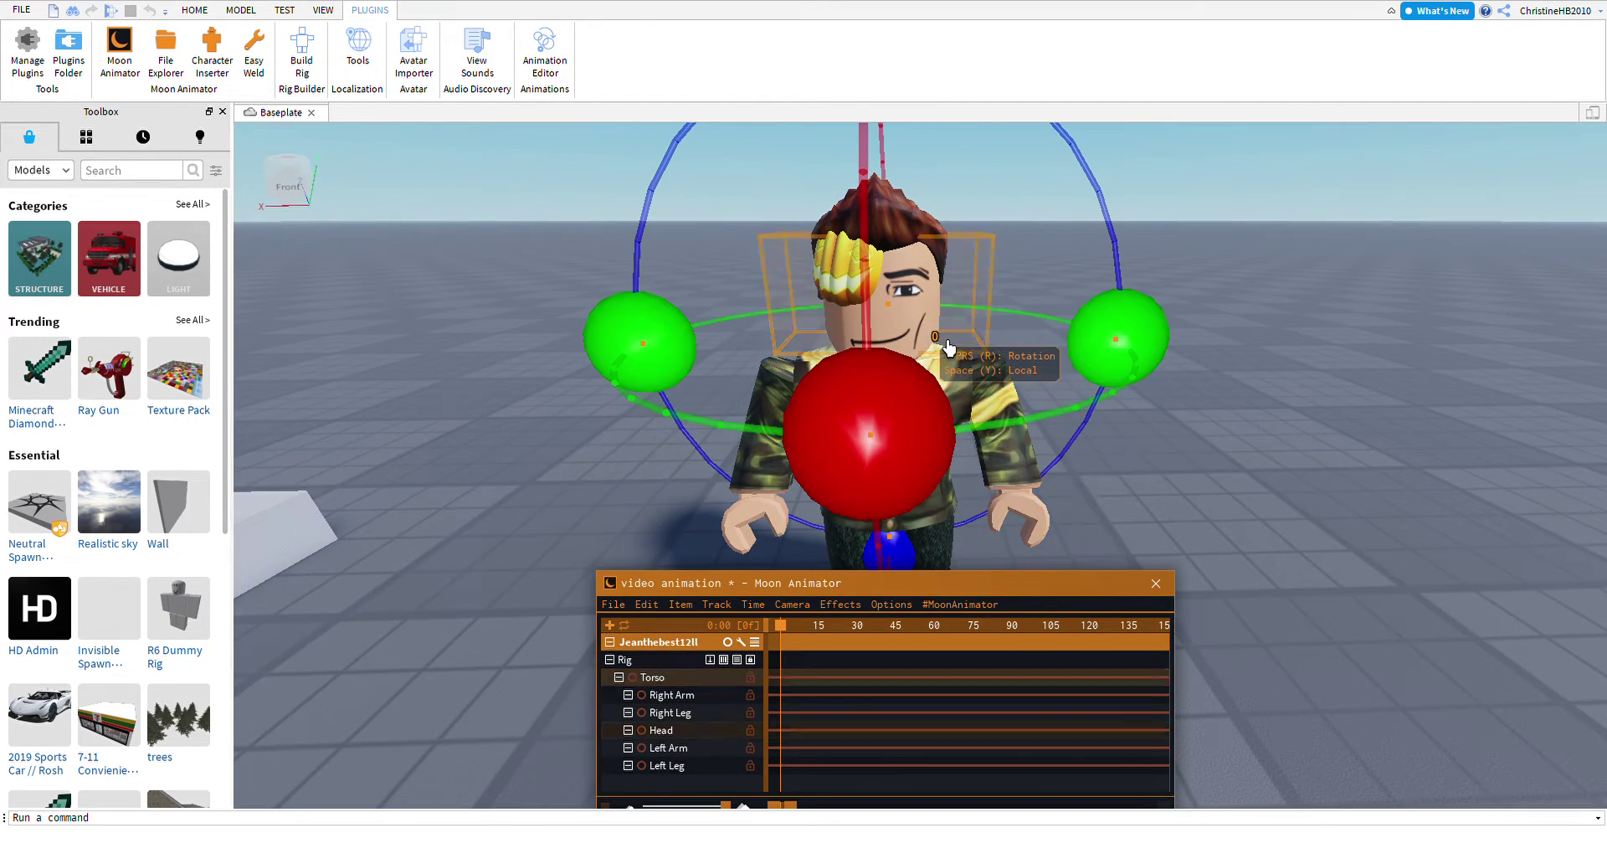
key("f")
scroll(1046, 469, "down", 3)
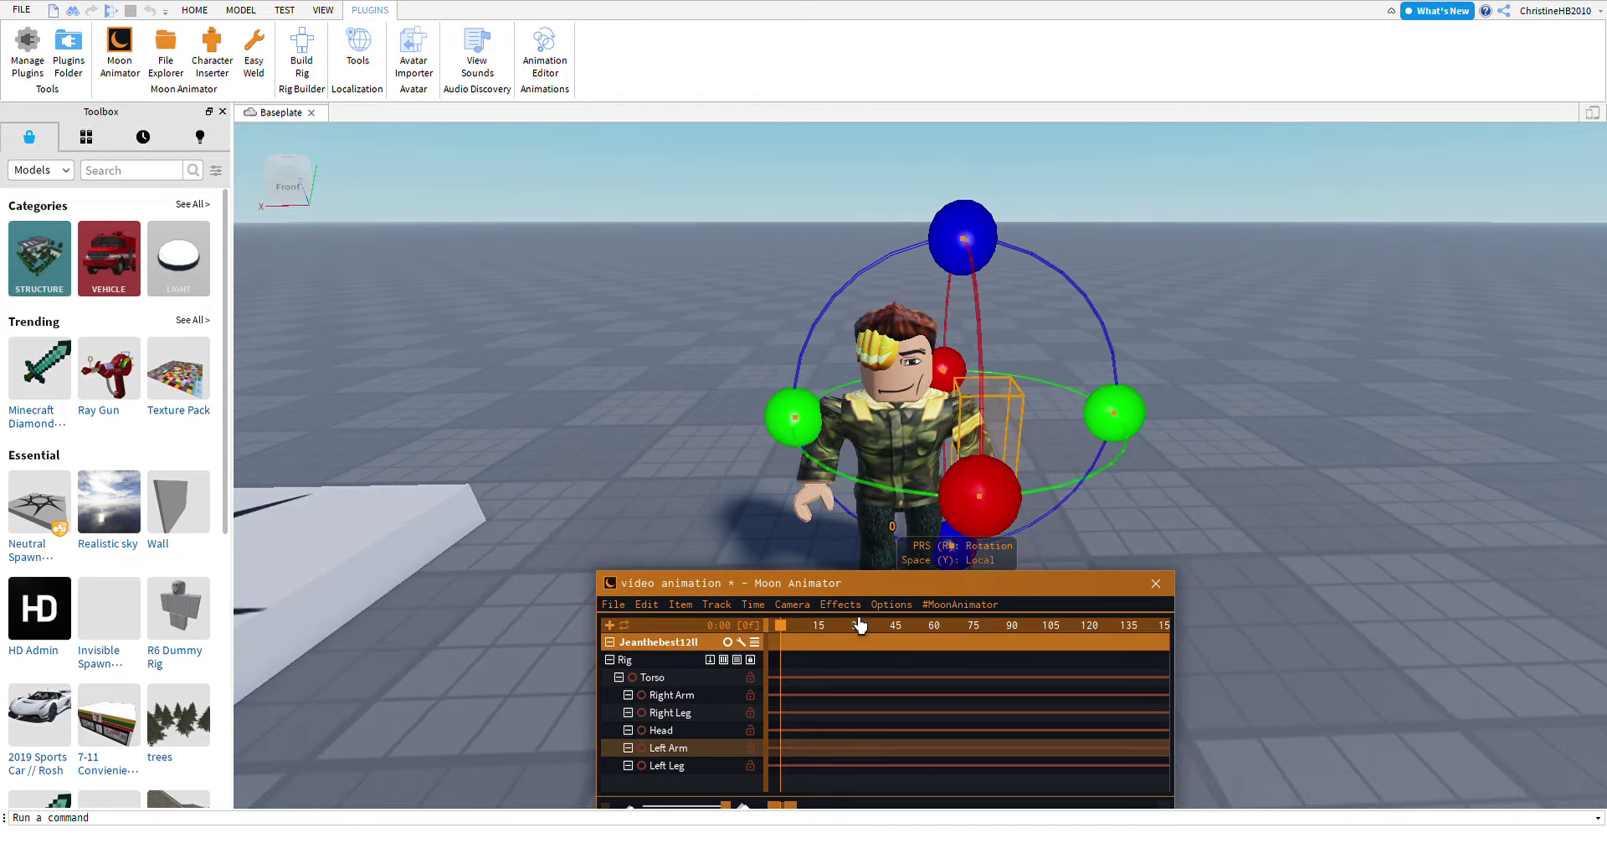
left_click_drag(805, 664, 821, 664)
left_click_drag(1128, 452, 905, 558)
left_click_drag(848, 664, 870, 664)
left_click_drag(946, 314, 875, 502)
At frame 33, rotate the head about -19 degrees and swing the right arm forward about 60 degrees.
left_click_drag(873, 661, 844, 674)
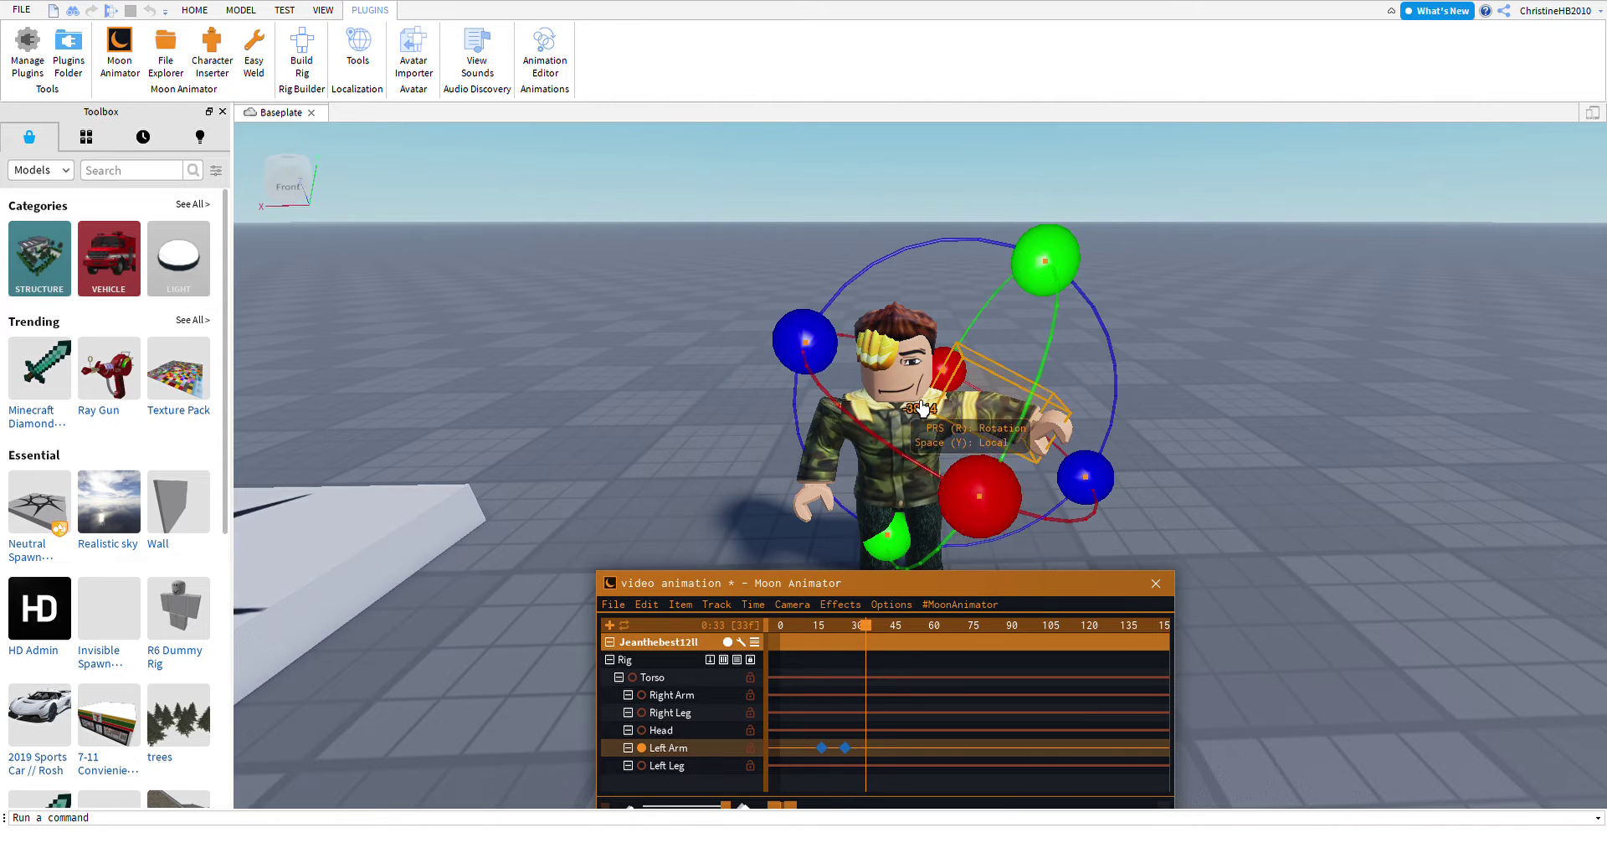
left_click(903, 368)
right_click_drag(967, 512, 1102, 434)
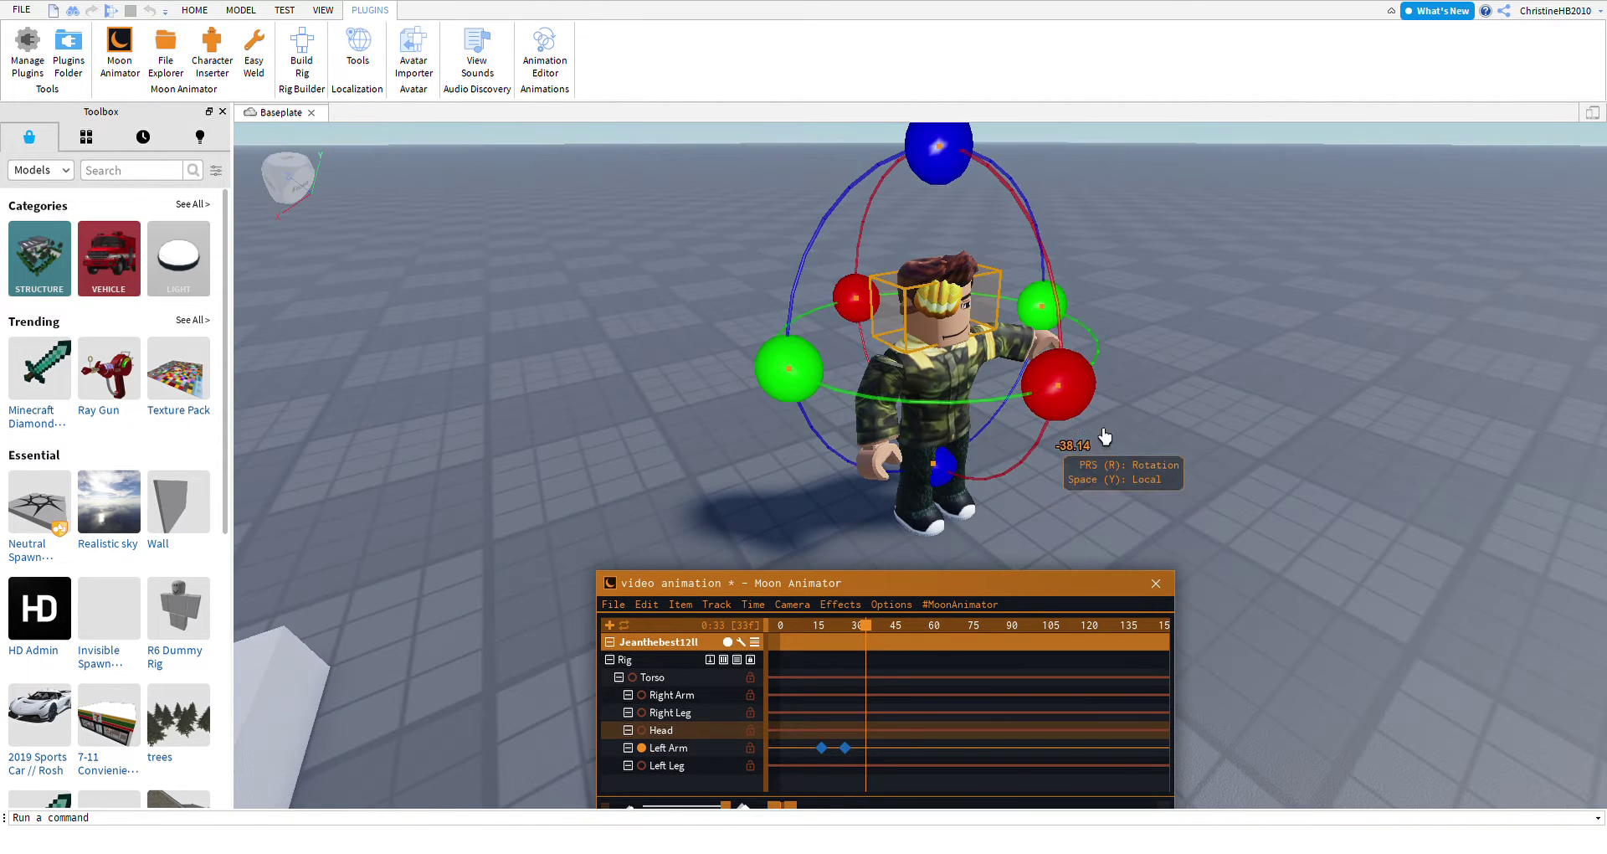
left_click_drag(1102, 435, 985, 450)
left_click(892, 410)
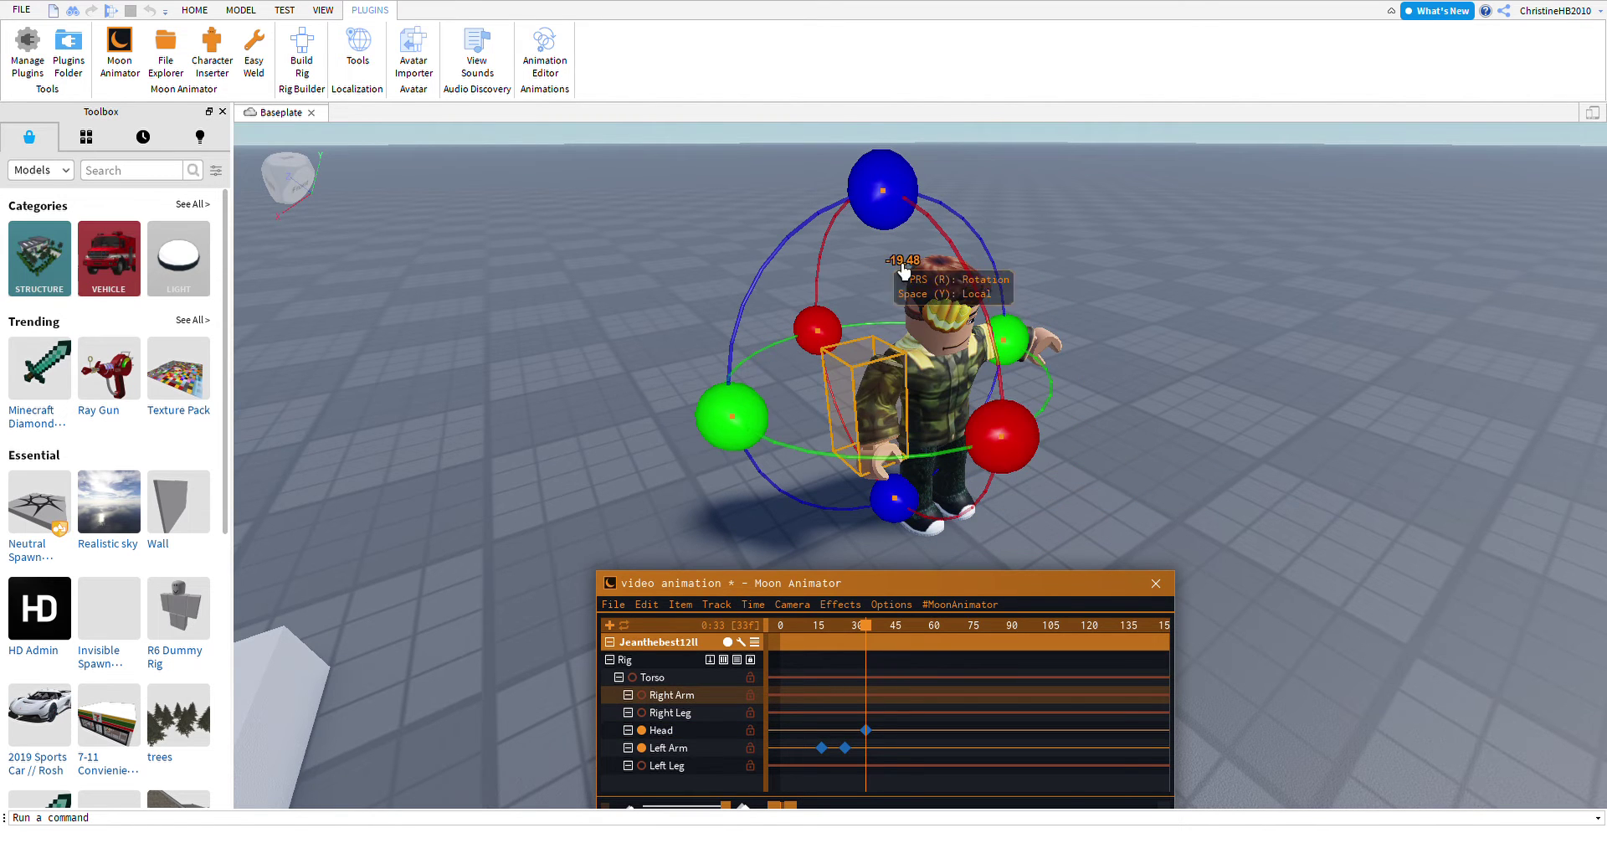
left_click_drag(1030, 468, 969, 266)
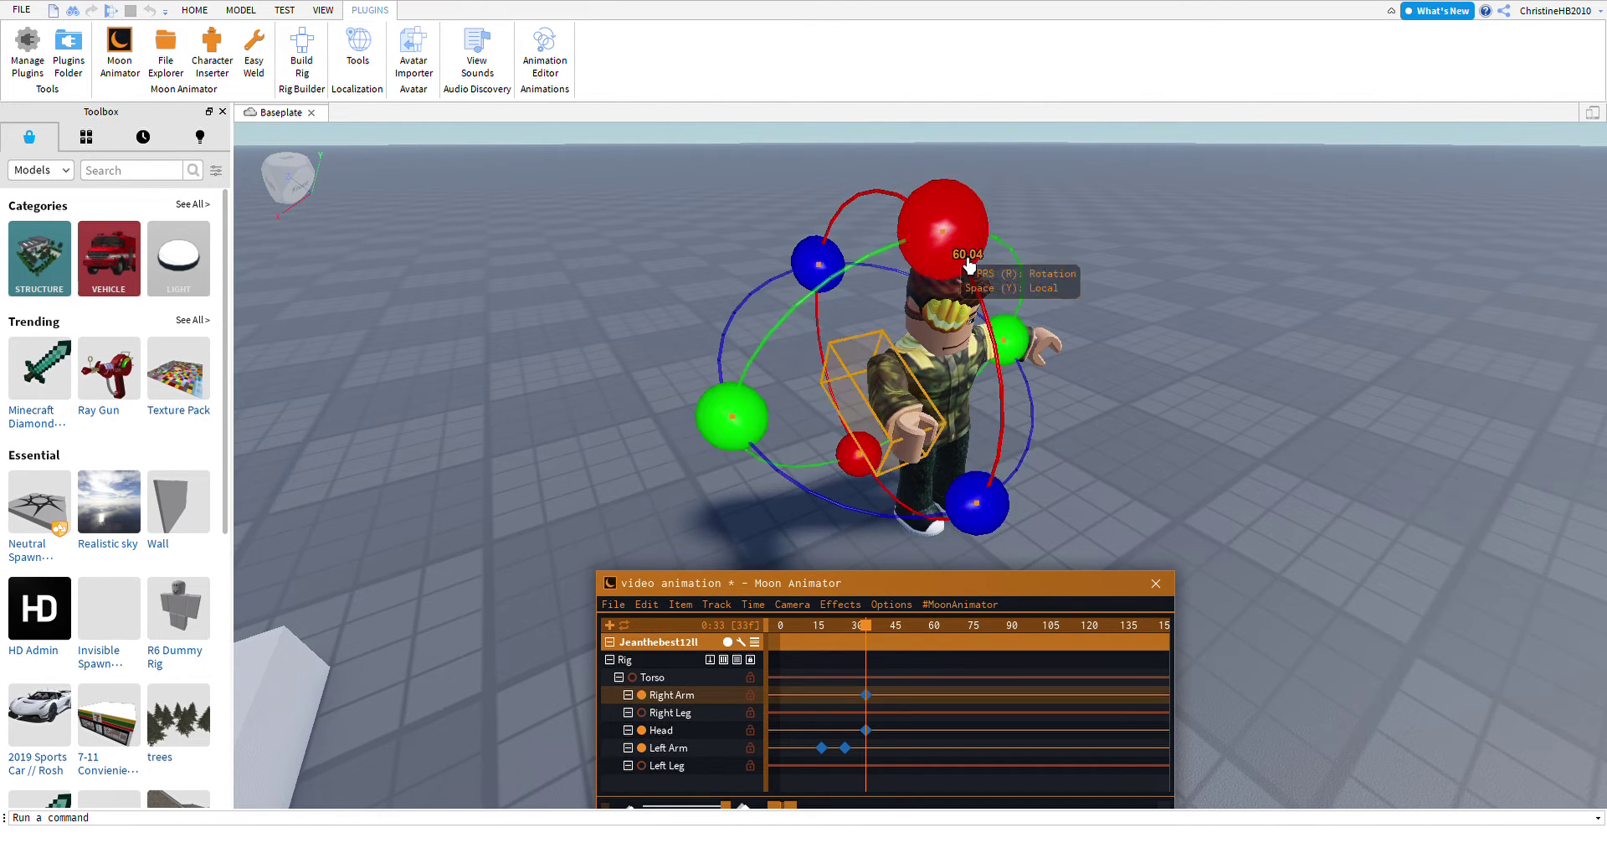
At frame 47, rotate the right arm on two axes so it reaches up across the upper chest.
left_click(893, 661)
left_click(902, 662)
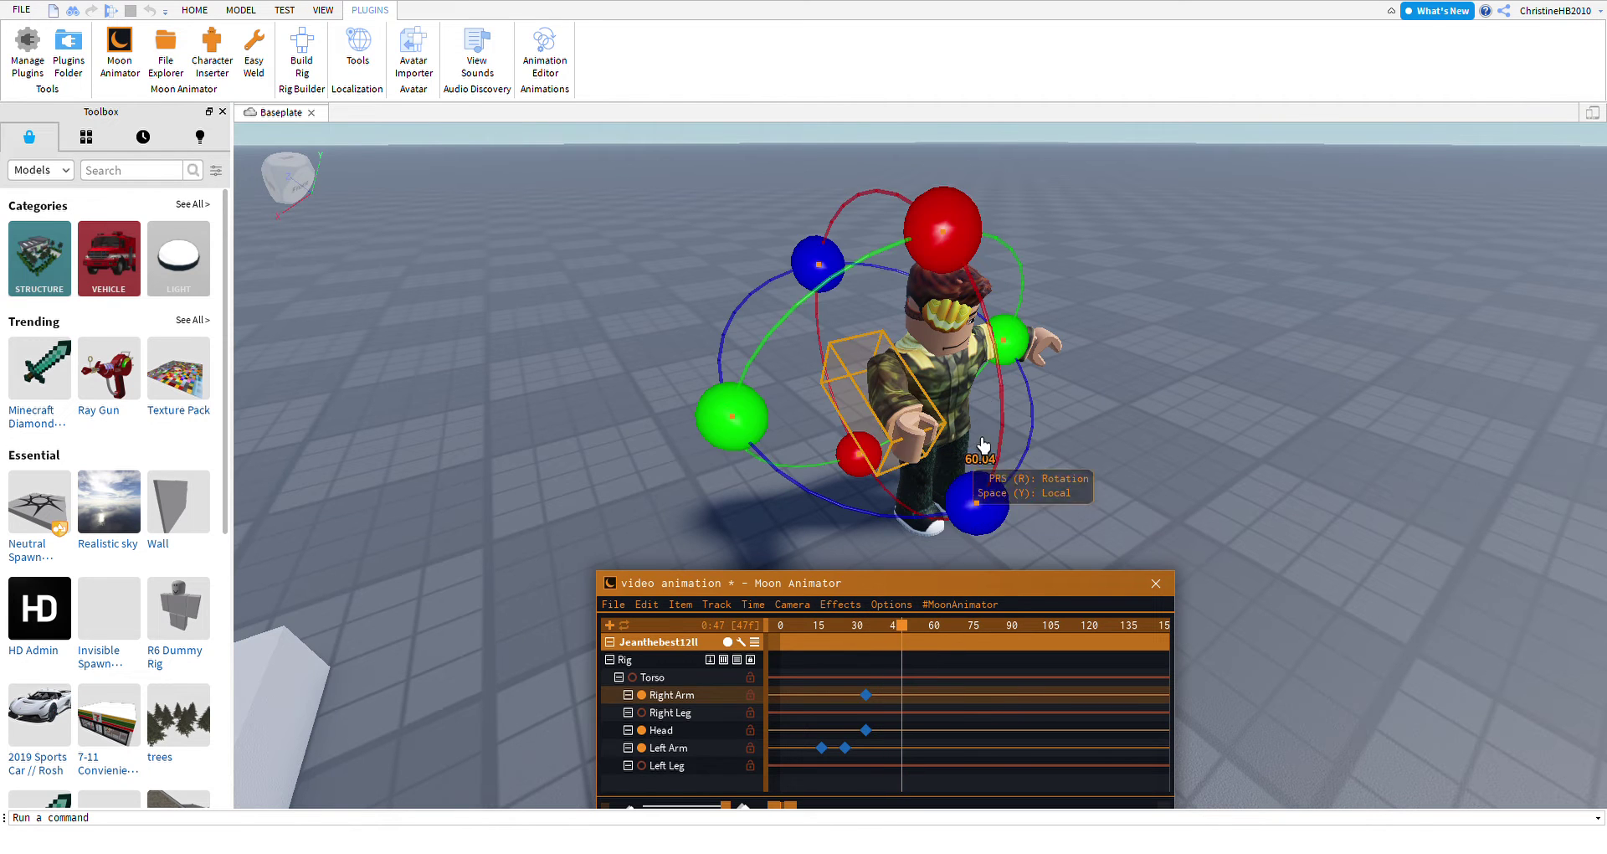
left_click_drag(976, 502, 1057, 431)
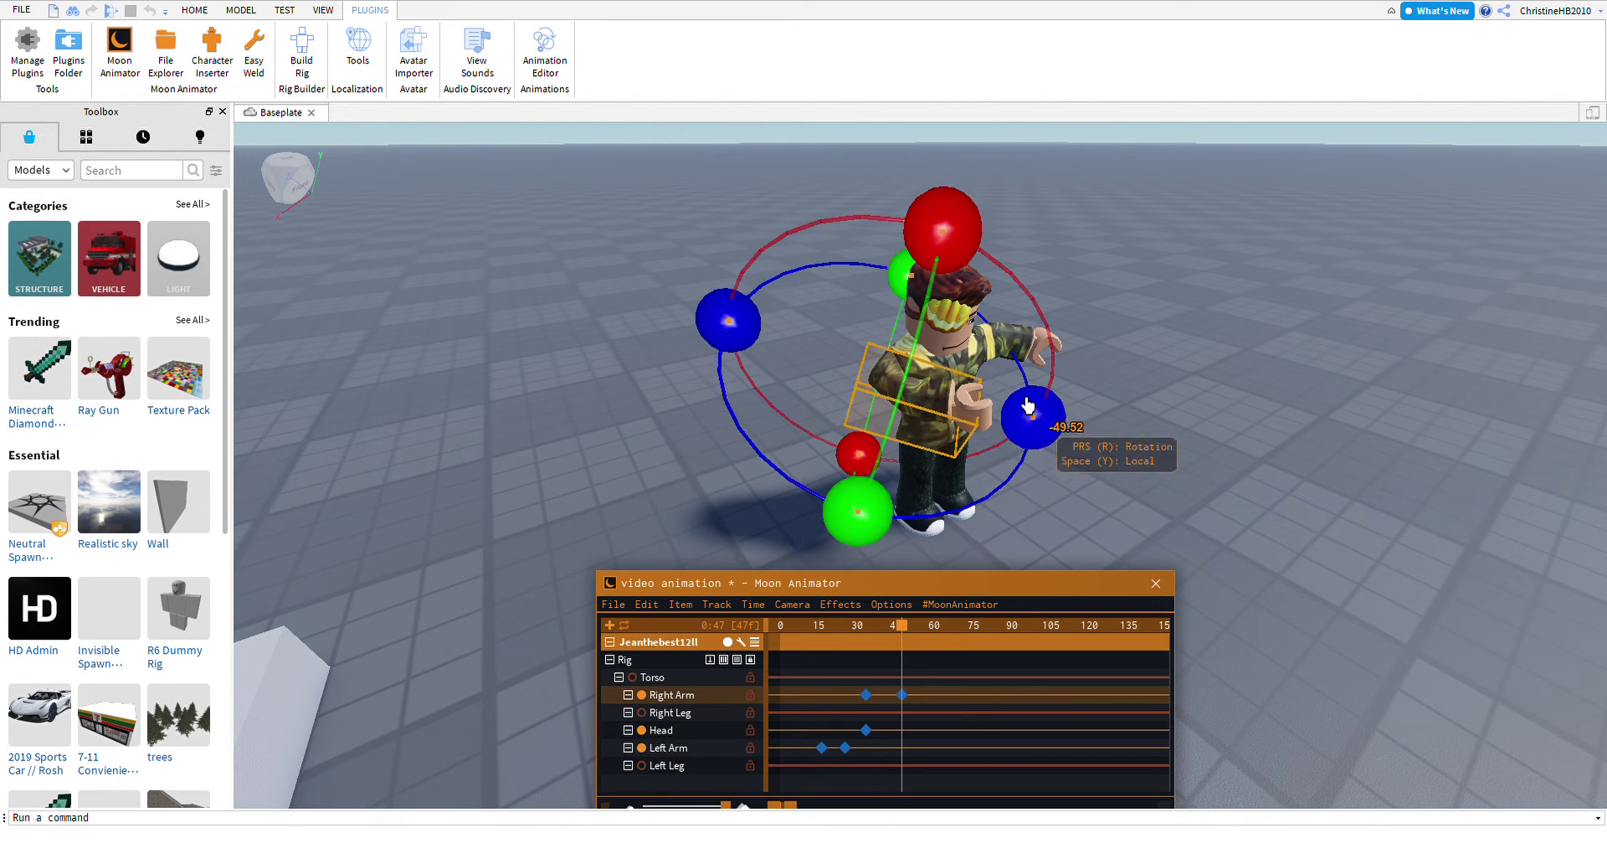
left_click_drag(858, 515, 938, 252)
left_click_drag(1035, 416, 1042, 421)
Rotate the right arm by about 17.66 degrees at frame 56 to add another keyframe.
left_click(929, 655)
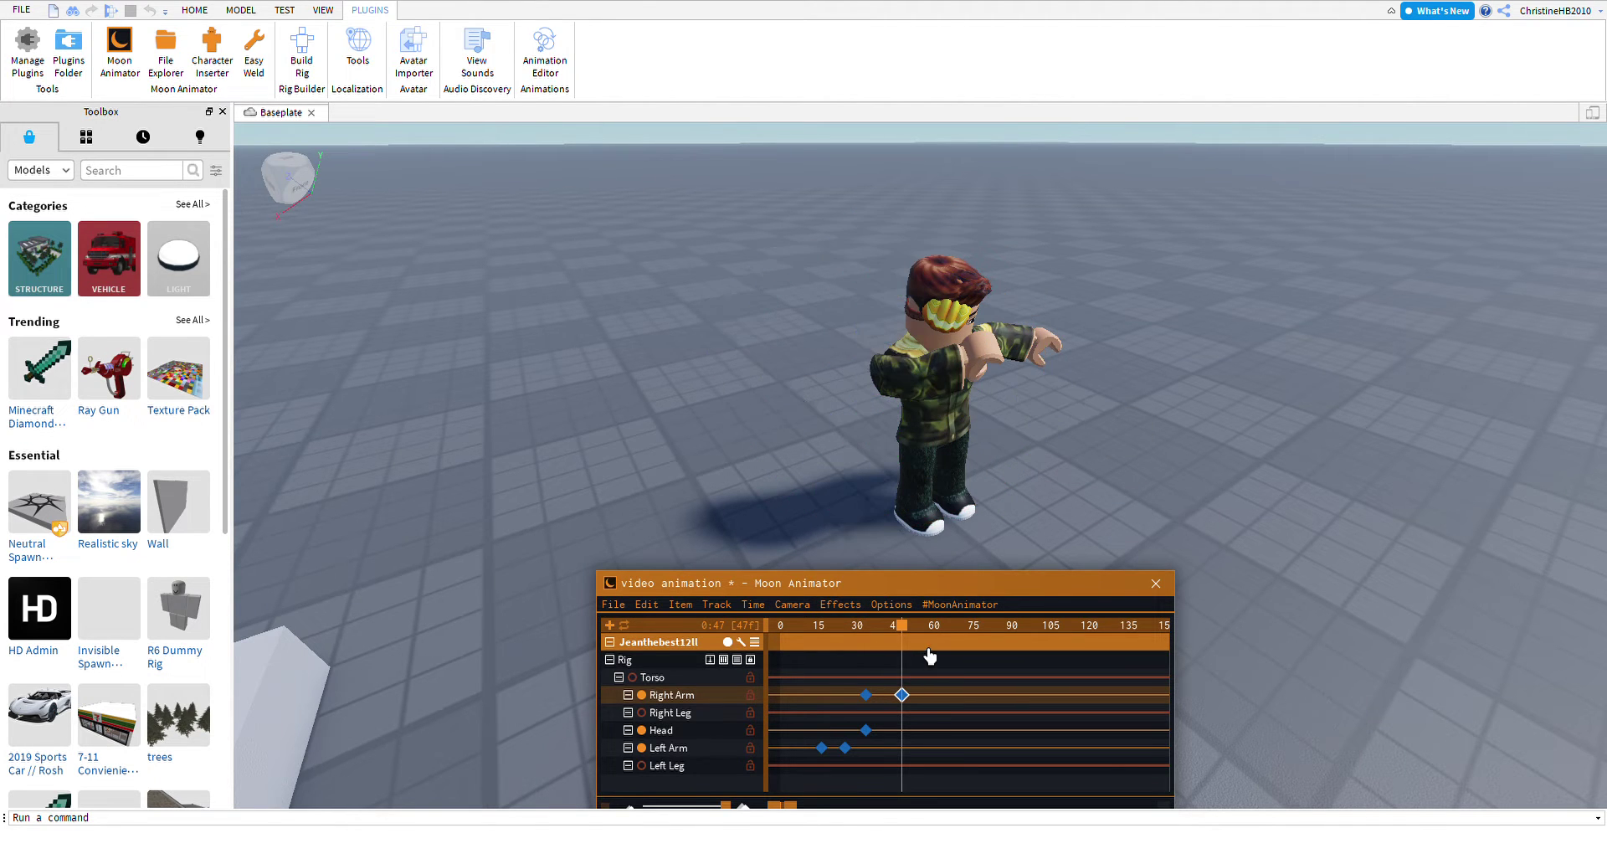
left_click(925, 695)
right_click_drag(1013, 465, 1013, 462)
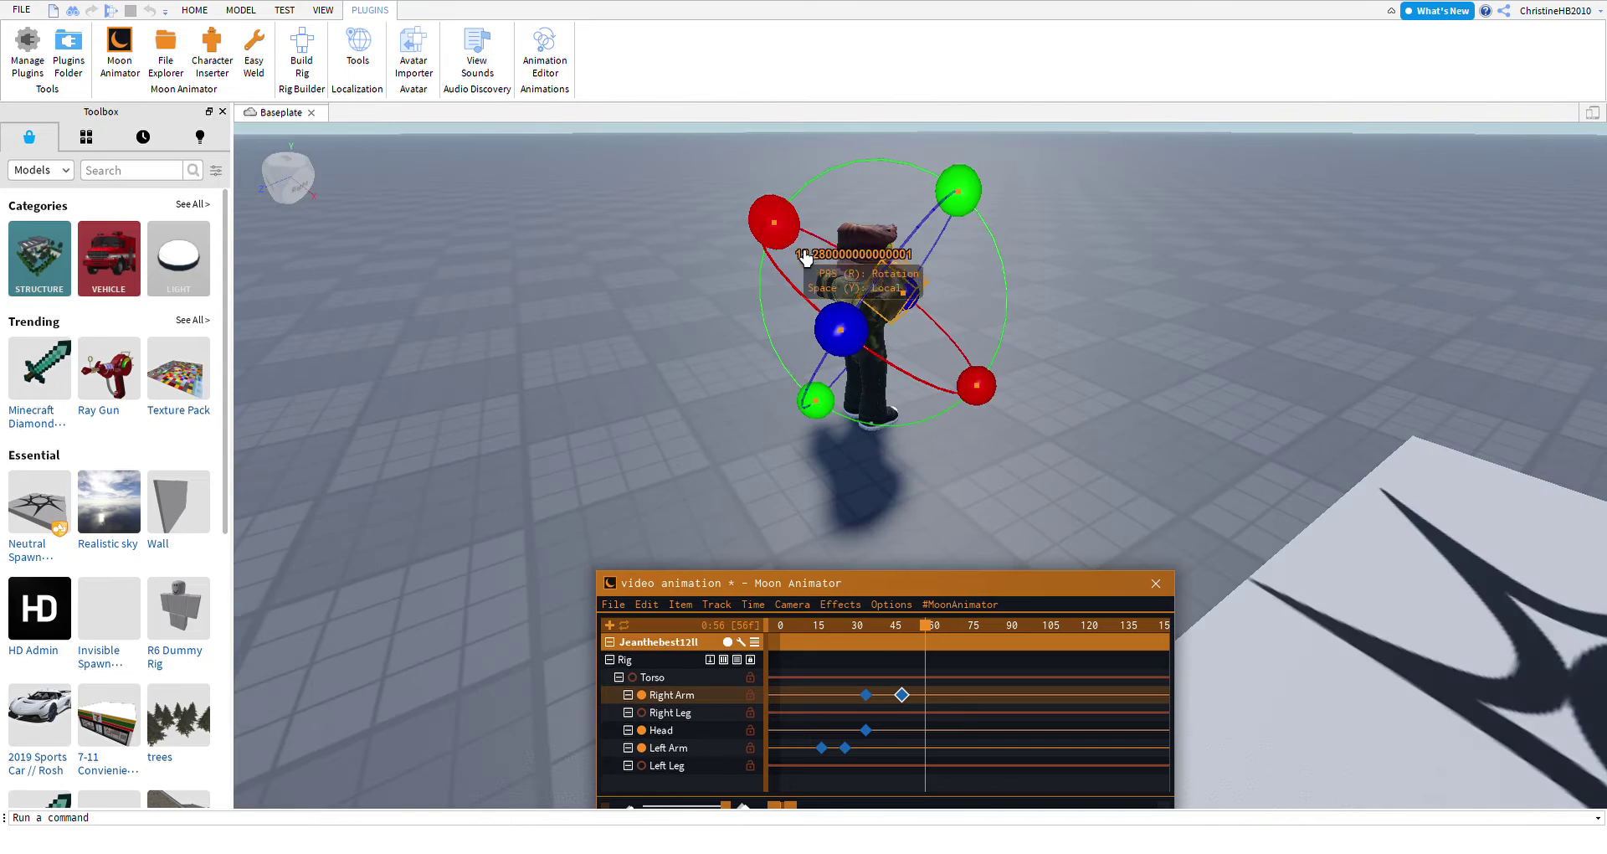
left_click_drag(771, 221, 971, 356)
right_click_drag(971, 356, 976, 345)
scroll(976, 348, "up", 6)
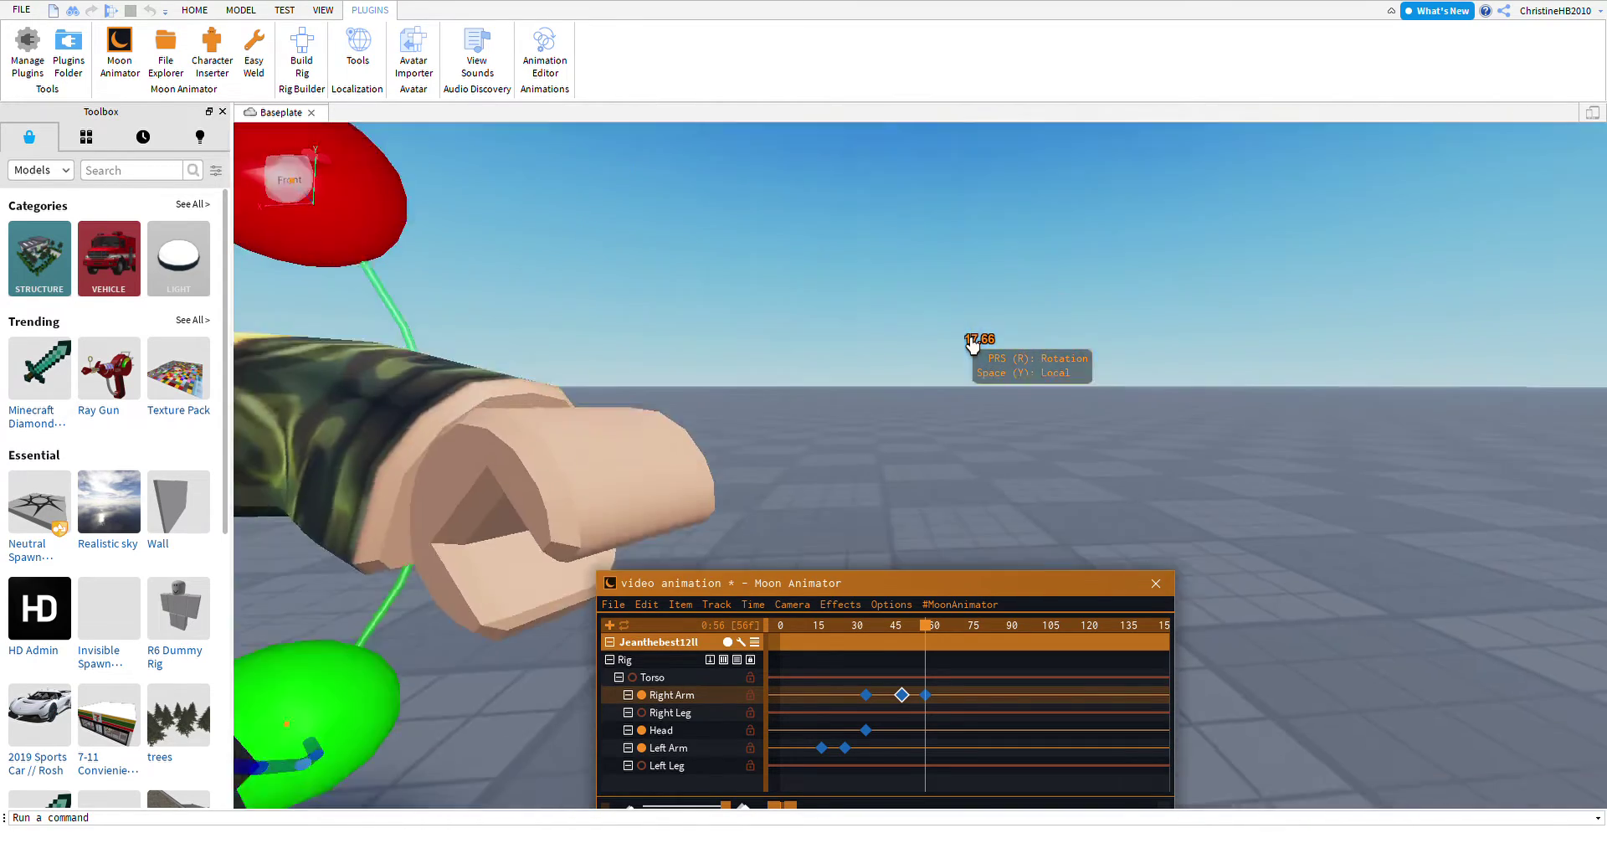
At frame 56, rotate the left arm about -20 degrees to add a keyframe, and replay the animation to check the pose.
scroll(749, 473, "down", 6)
left_click(853, 486)
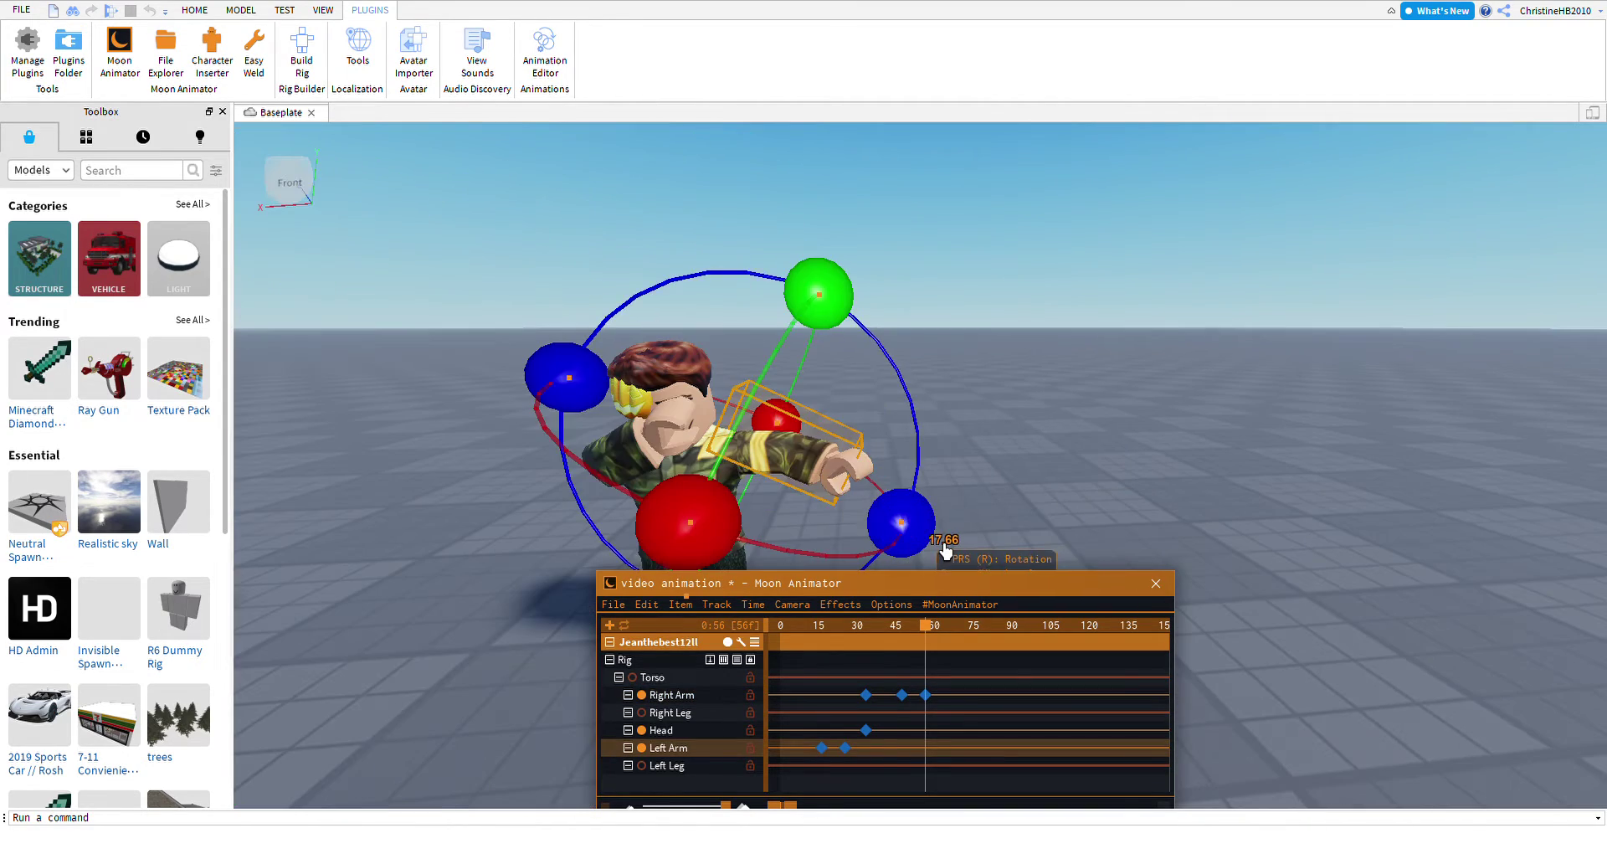
left_click_drag(930, 540, 962, 488)
right_click_drag(962, 488, 1083, 556)
scroll(1113, 592, "up", 5)
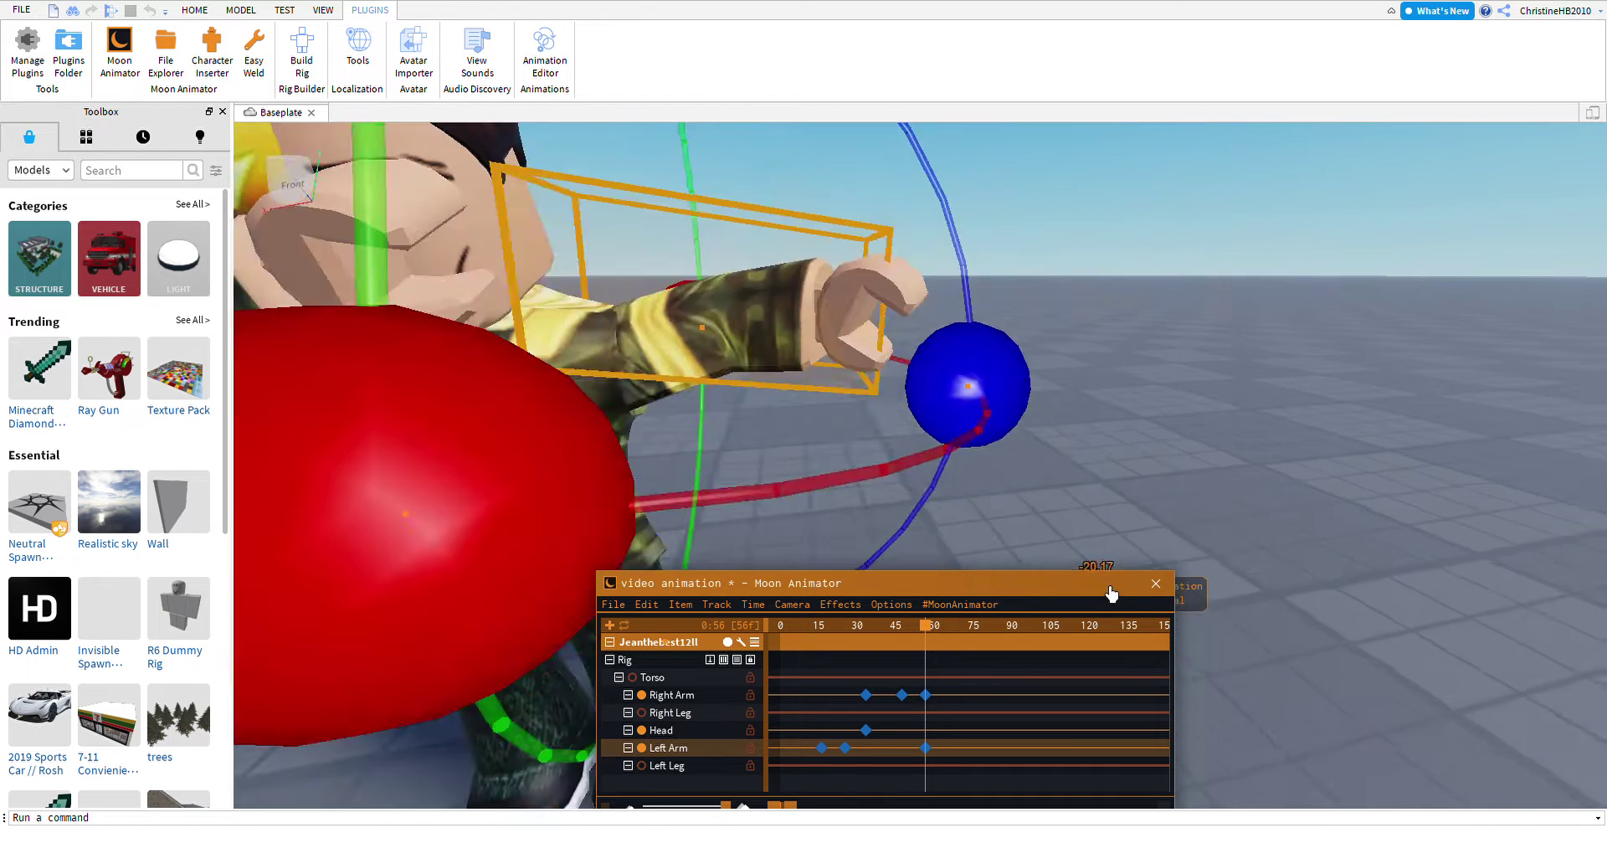
scroll(1065, 620, "down", 5)
right_click_drag(1065, 620, 583, 611)
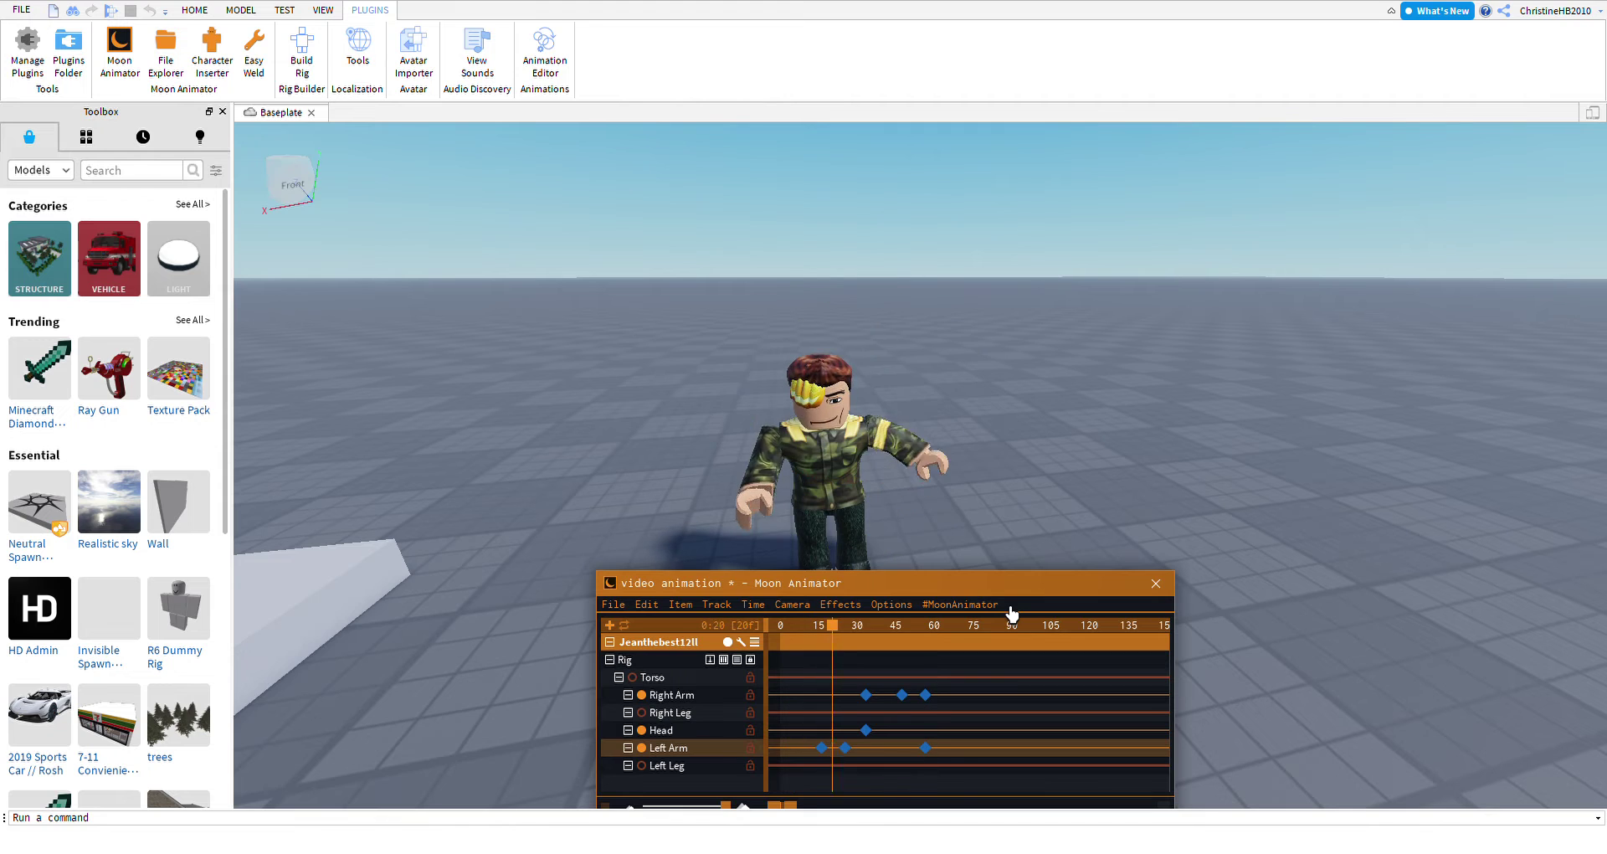
scroll(1212, 530, "up", 3)
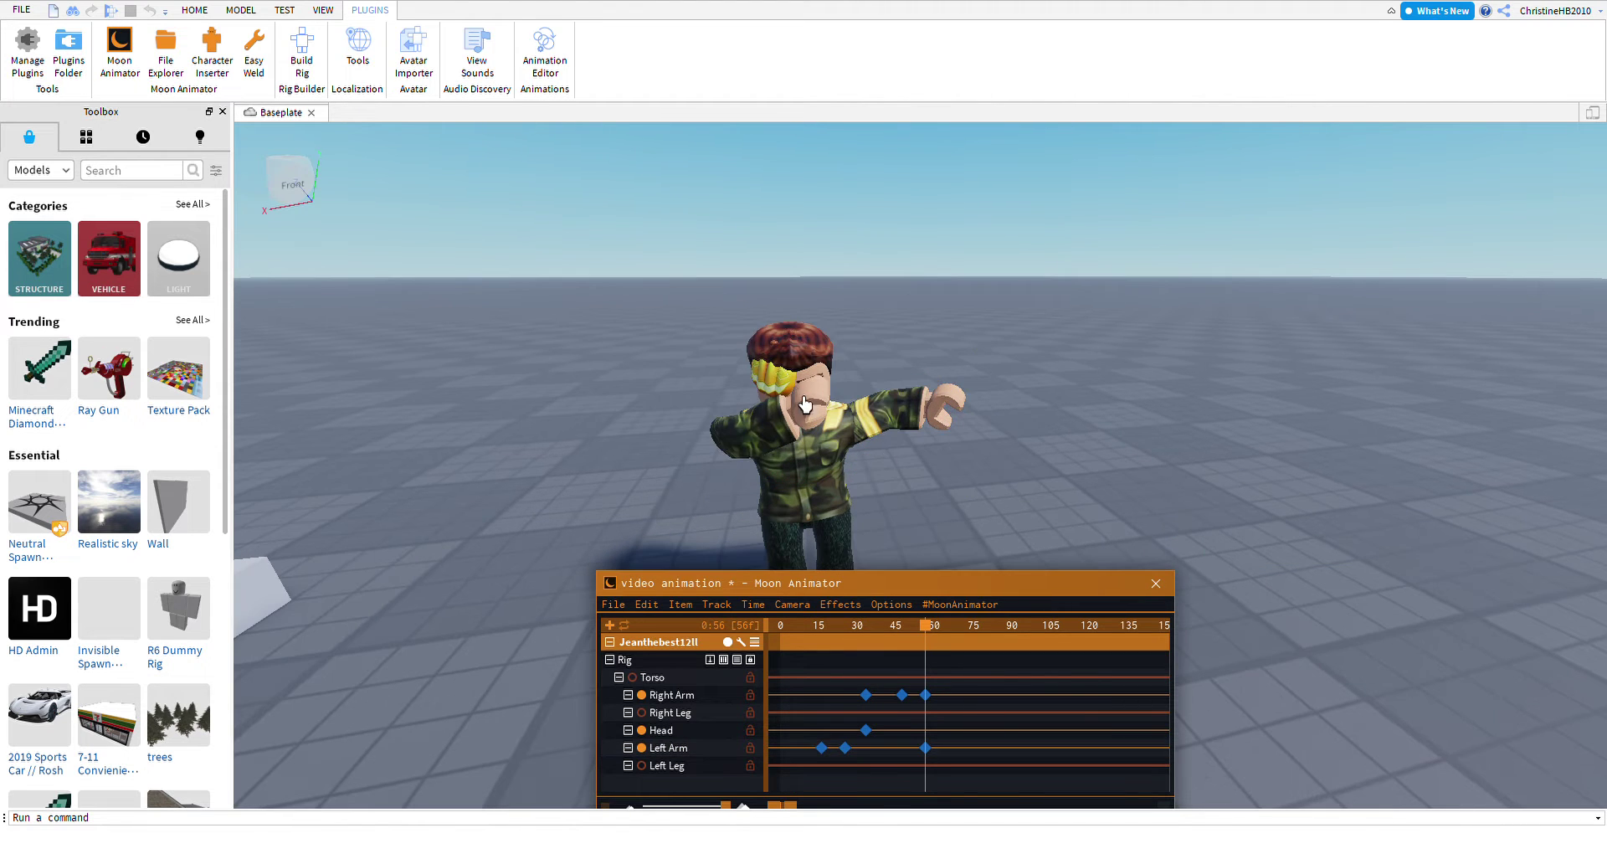
left_click(811, 457)
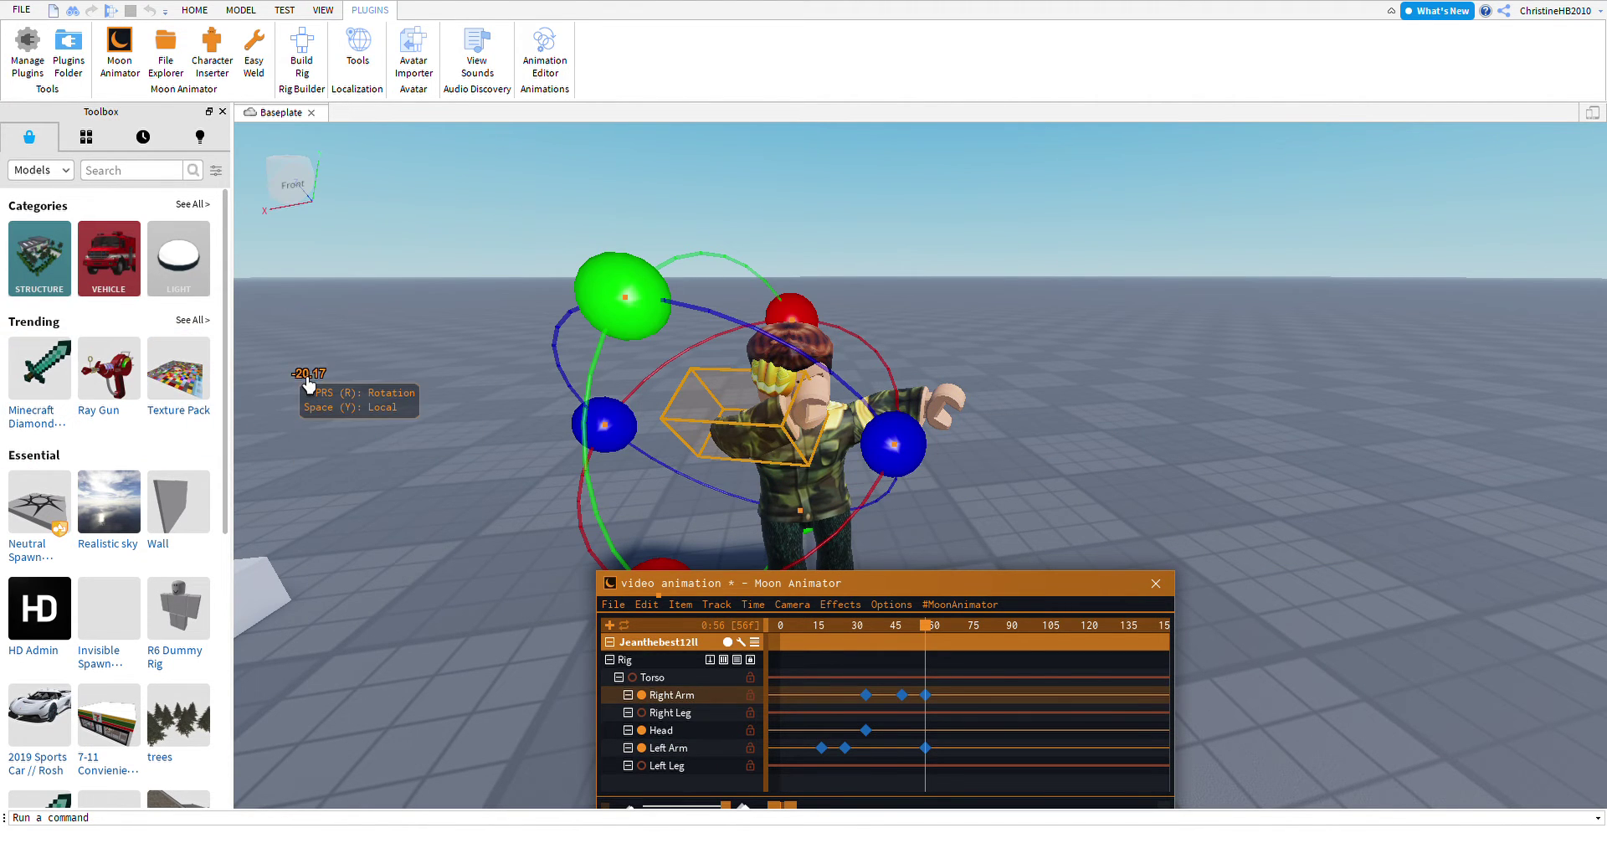
Insert the second saved character, the green one in the blue shirt and Roblox cap, with an R6 body.
left_click(212, 52)
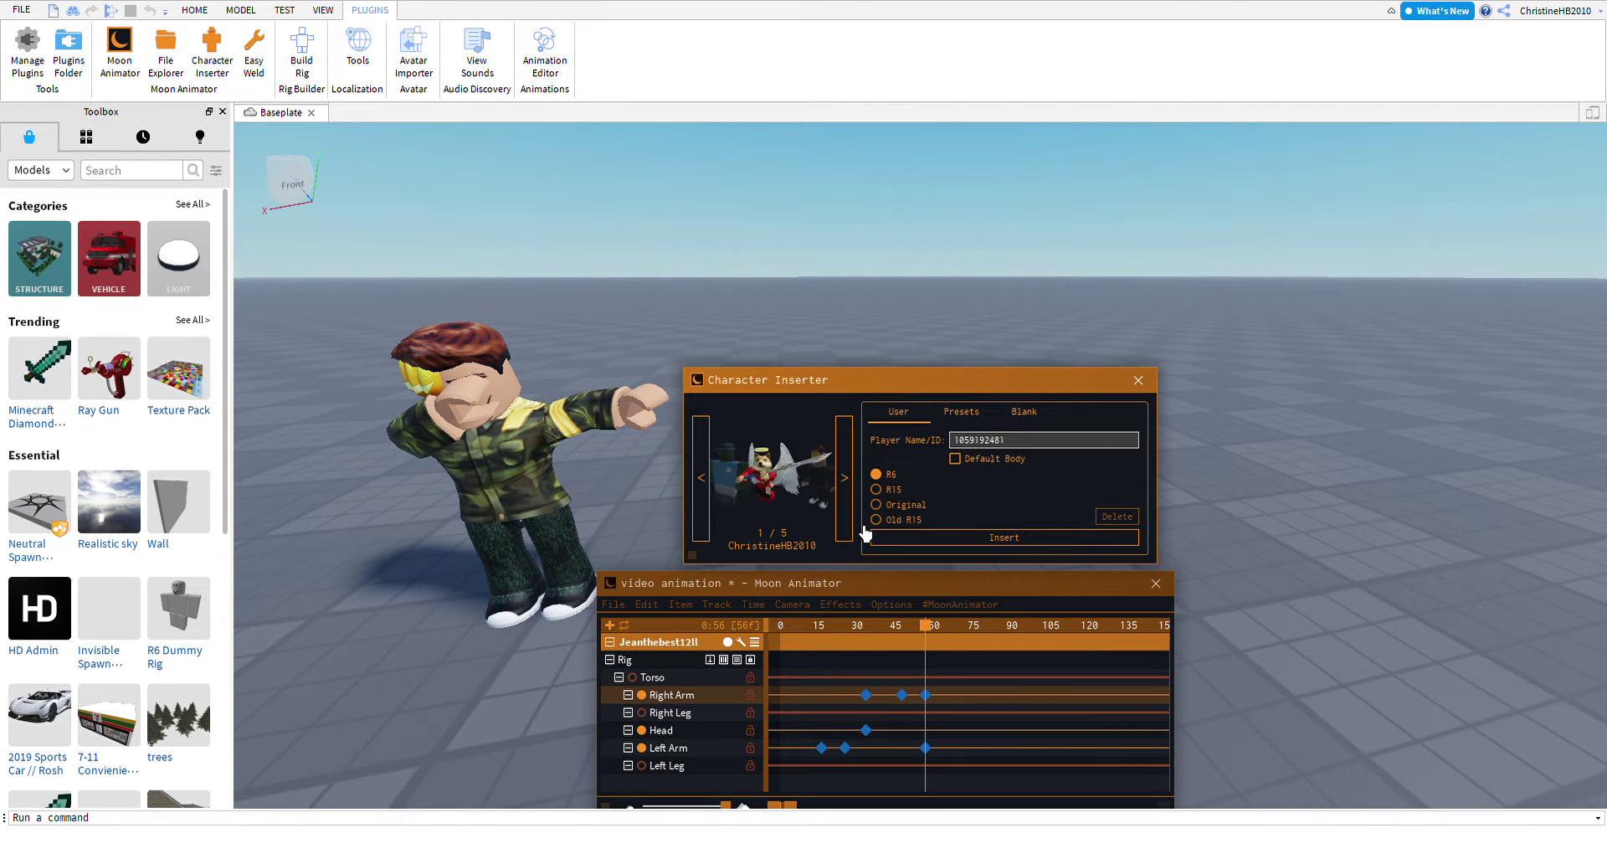
left_click(1003, 541)
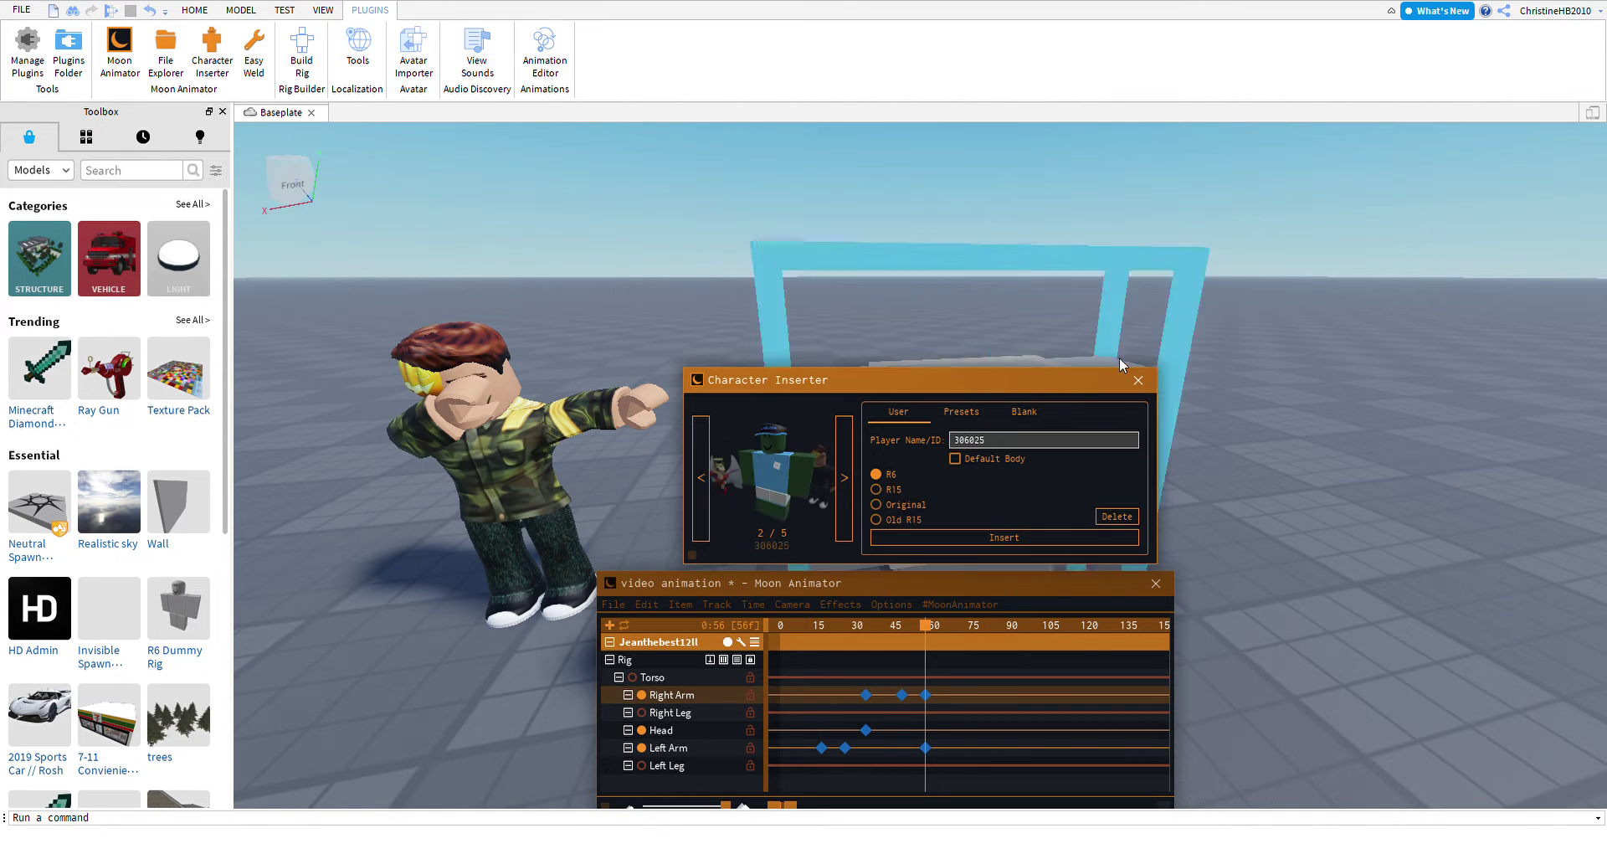
left_click(1139, 380)
left_click(986, 471)
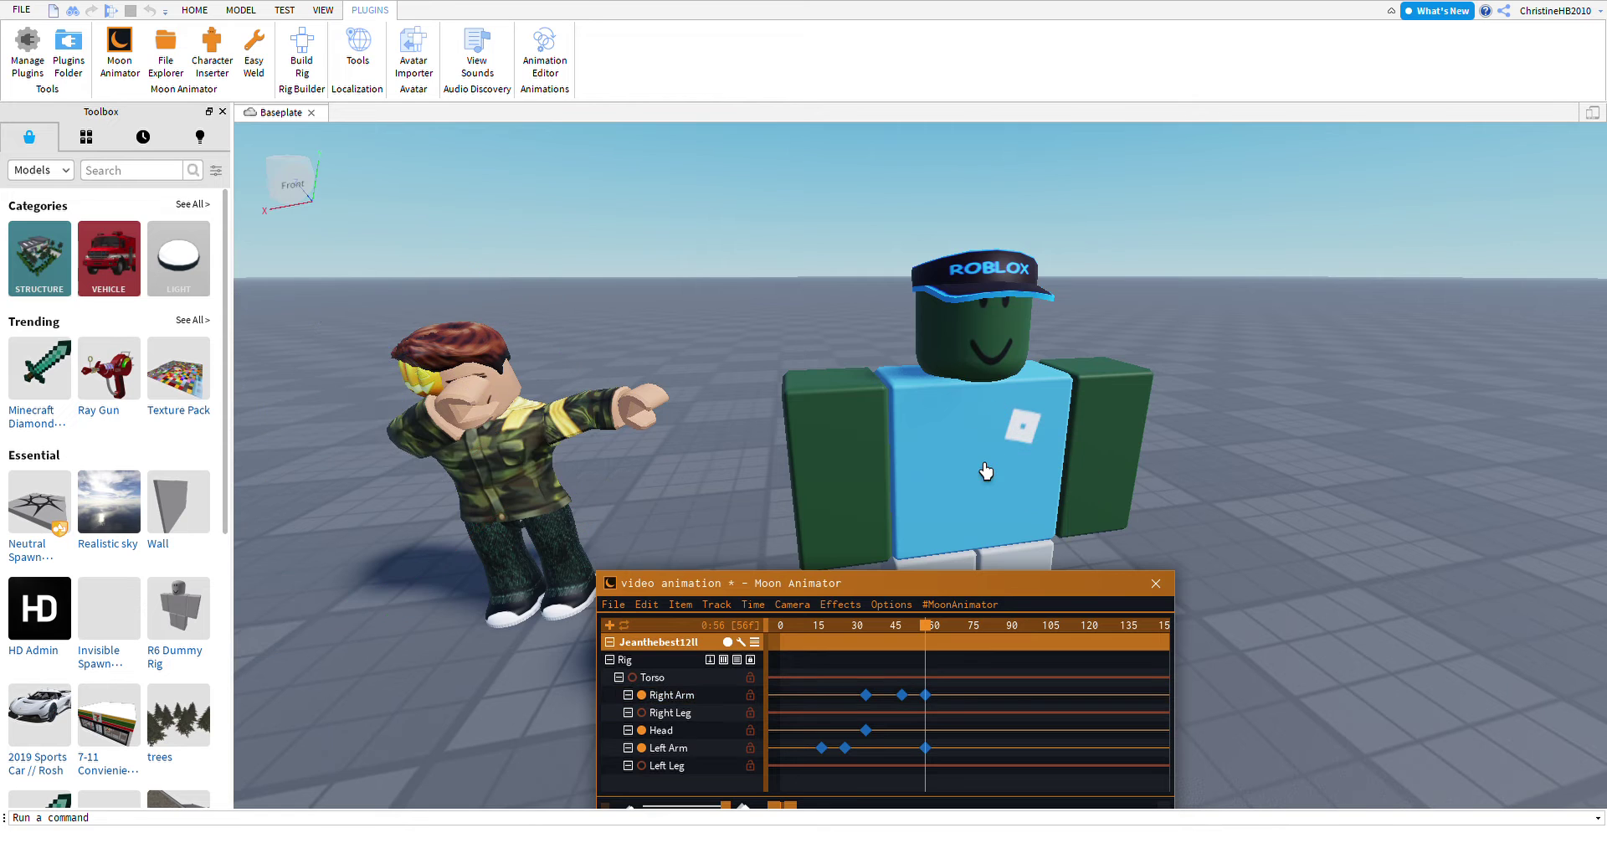
scroll(665, 400, "down", 3)
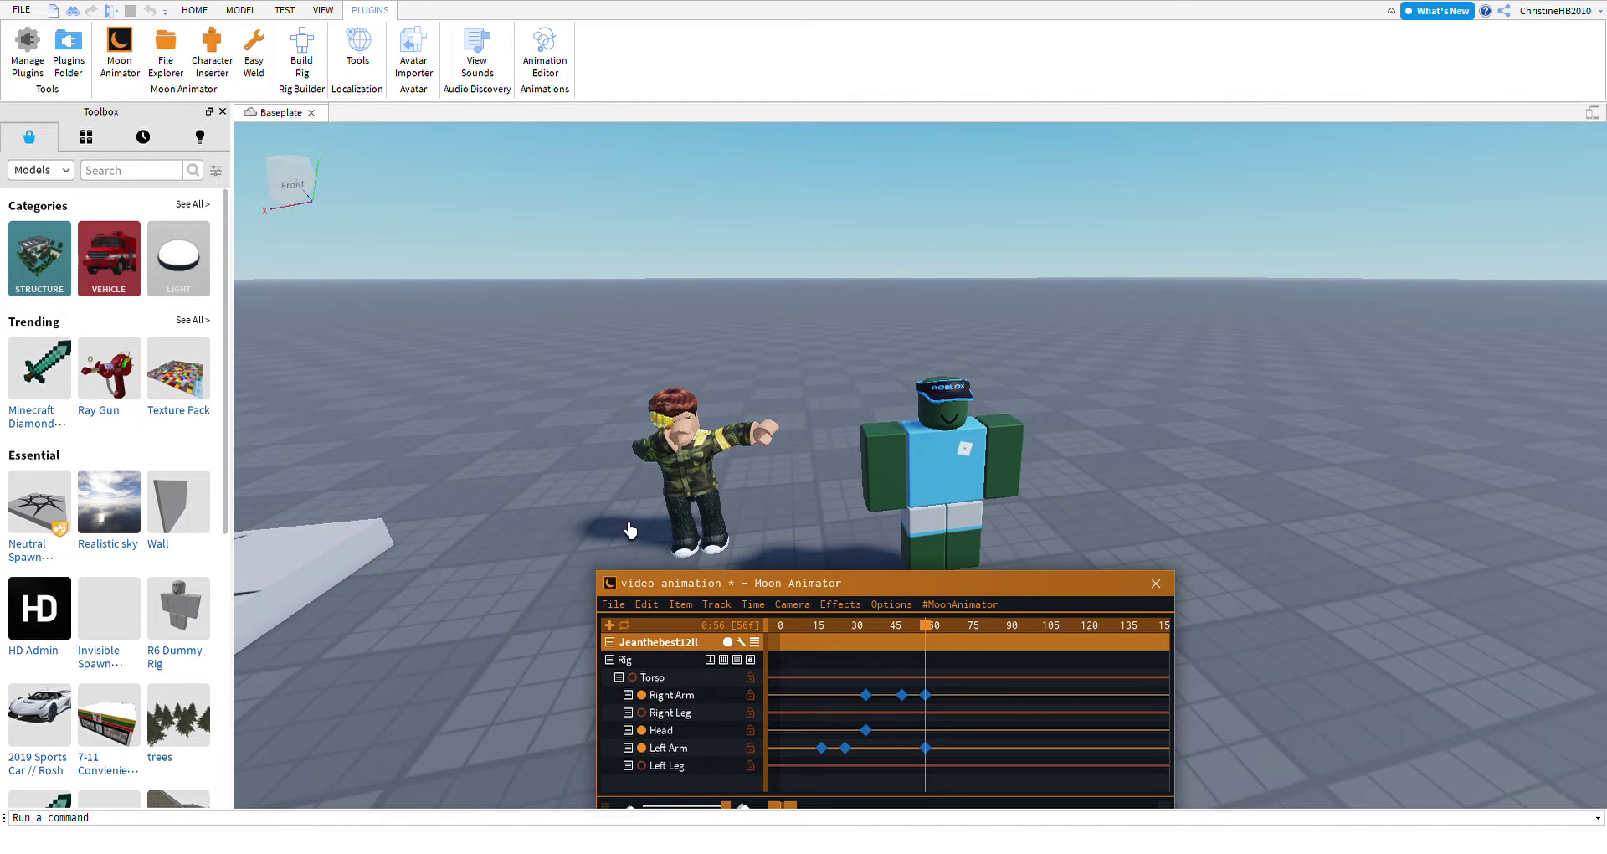
right_click_drag(845, 566, 1103, 605)
left_click(1156, 583)
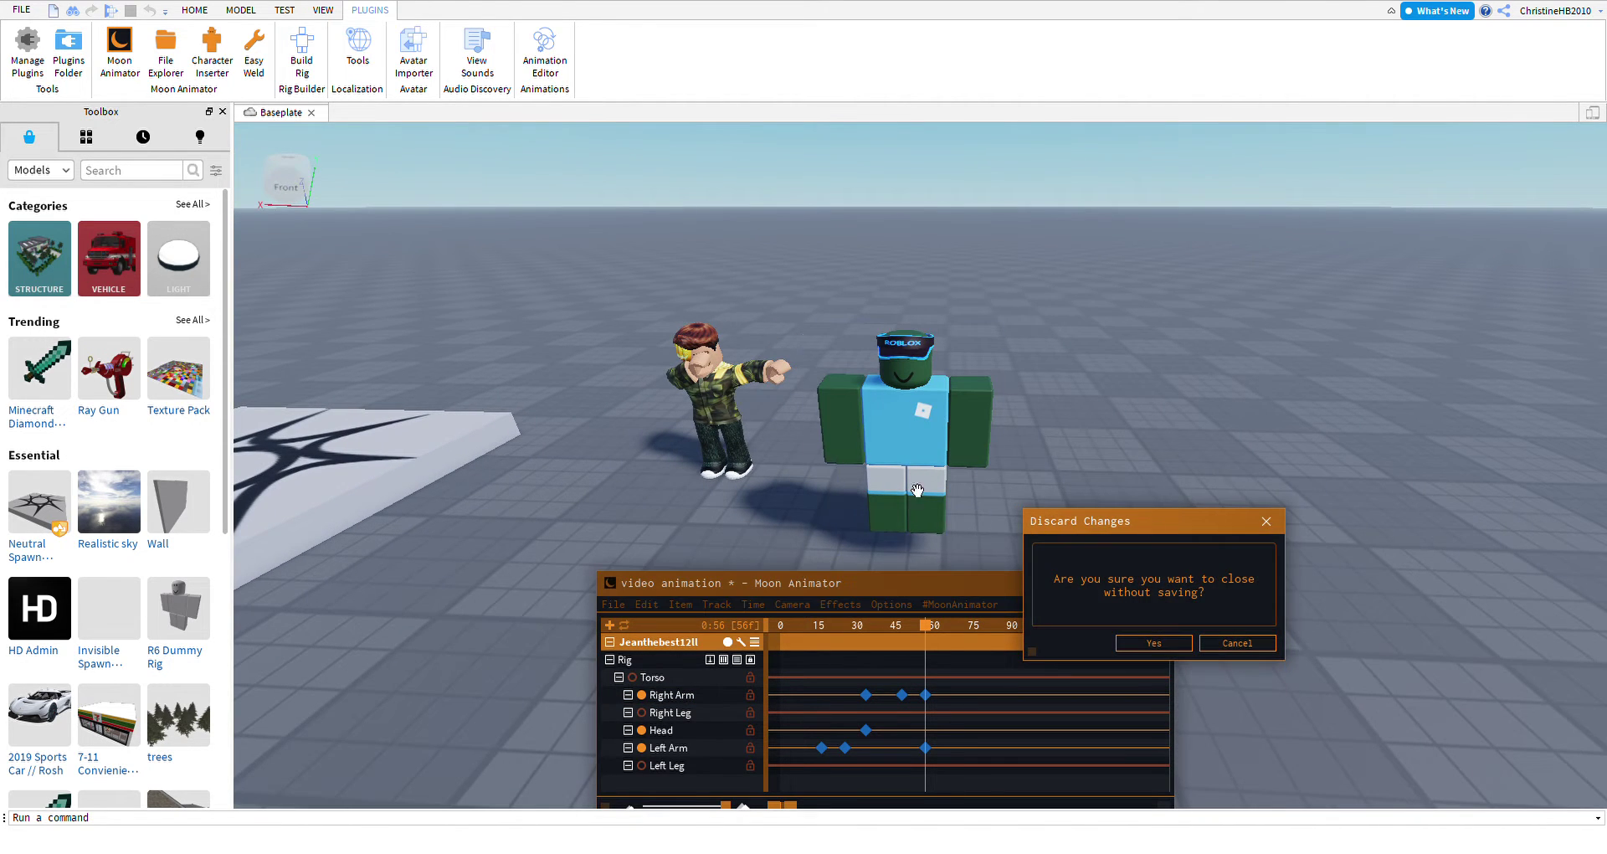
left_click(1232, 643)
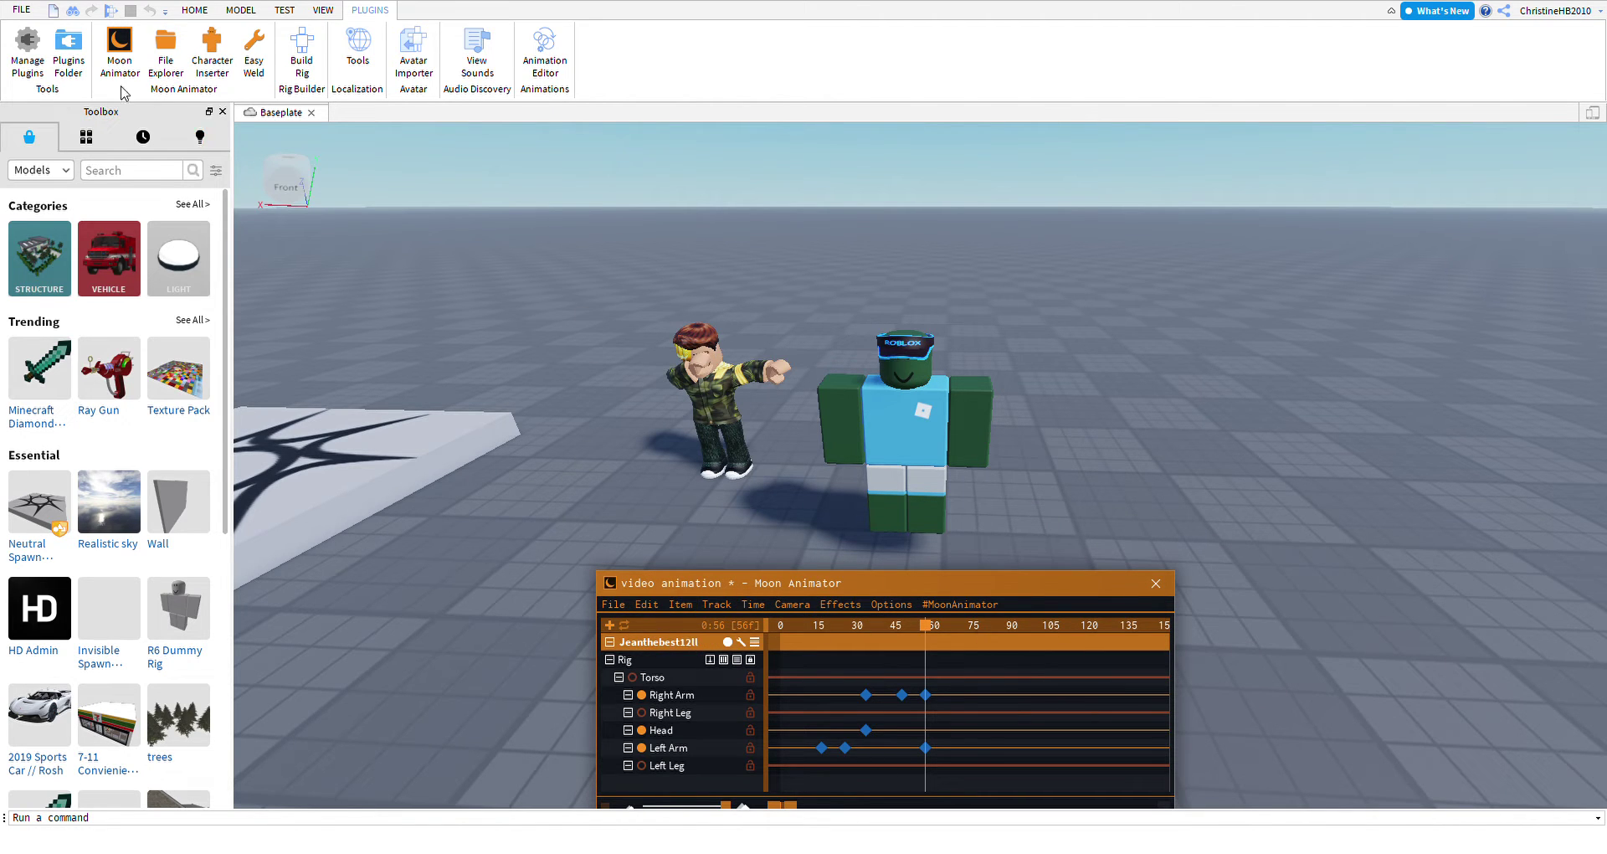
Move the green character back so it stands directly beside the animated character's outstretched arm.
left_click(193, 10)
left_click_drag(887, 510, 806, 469)
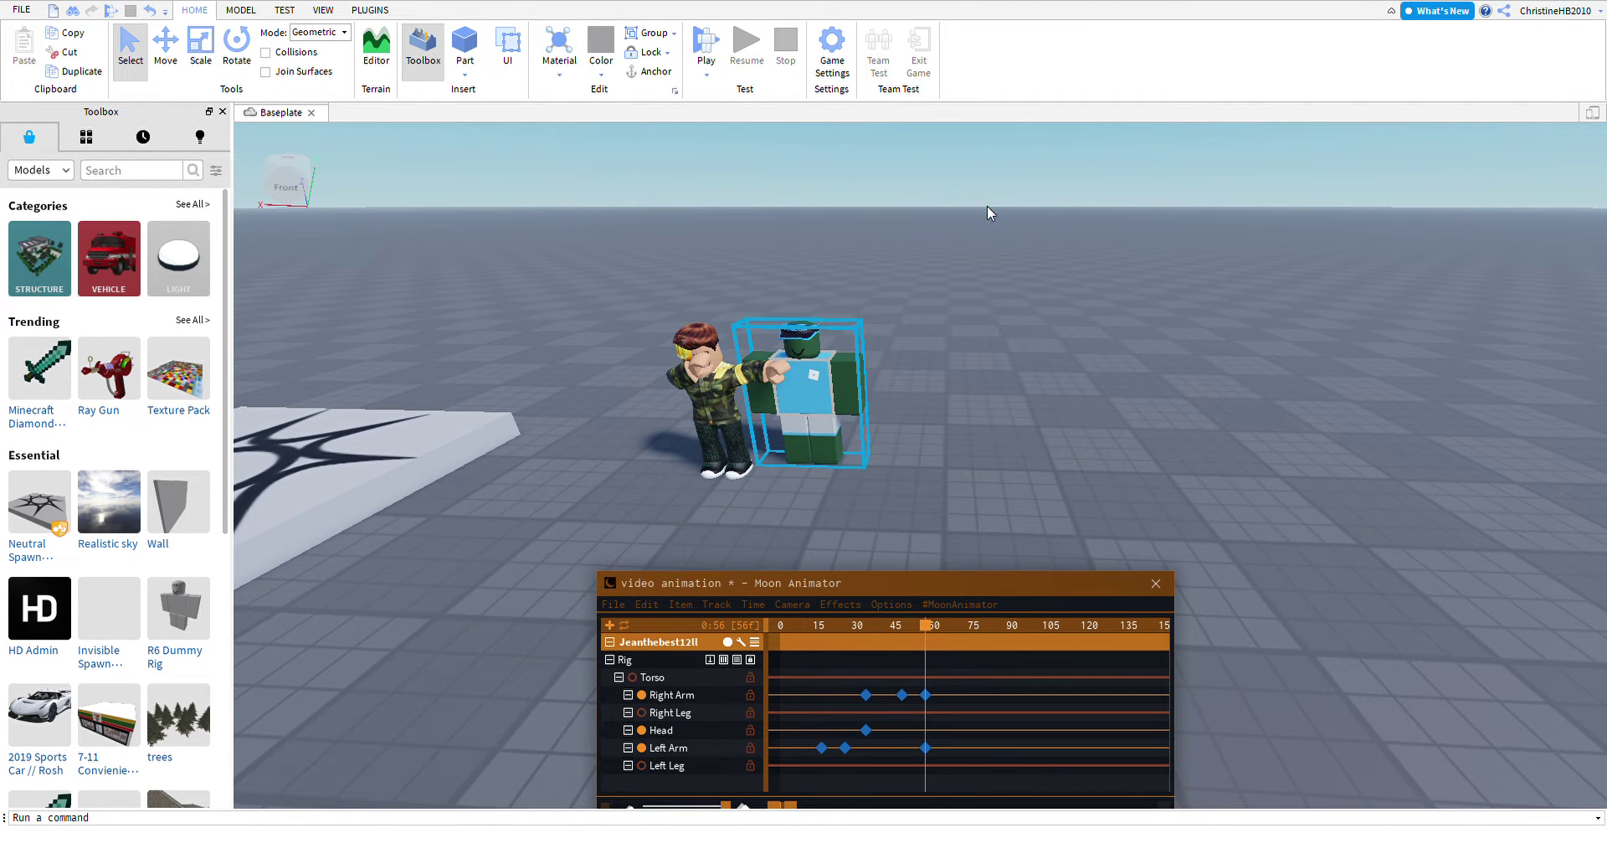
scroll(888, 209, "up", 5)
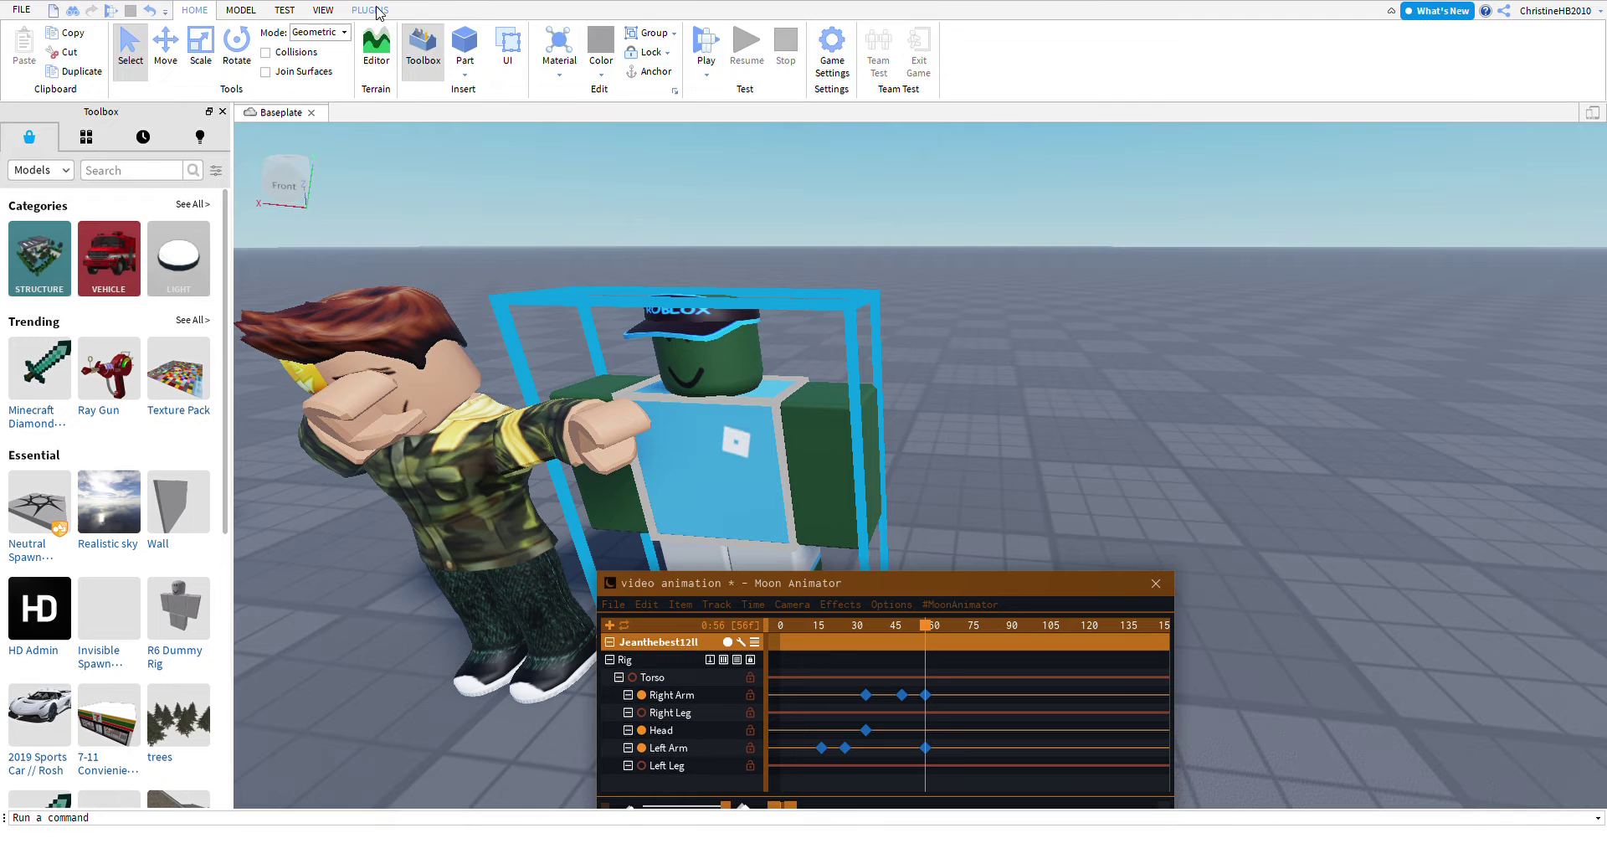
Add the green character's rig to the open animation as a new item, keeping the unsaved animation open.
left_click(377, 10)
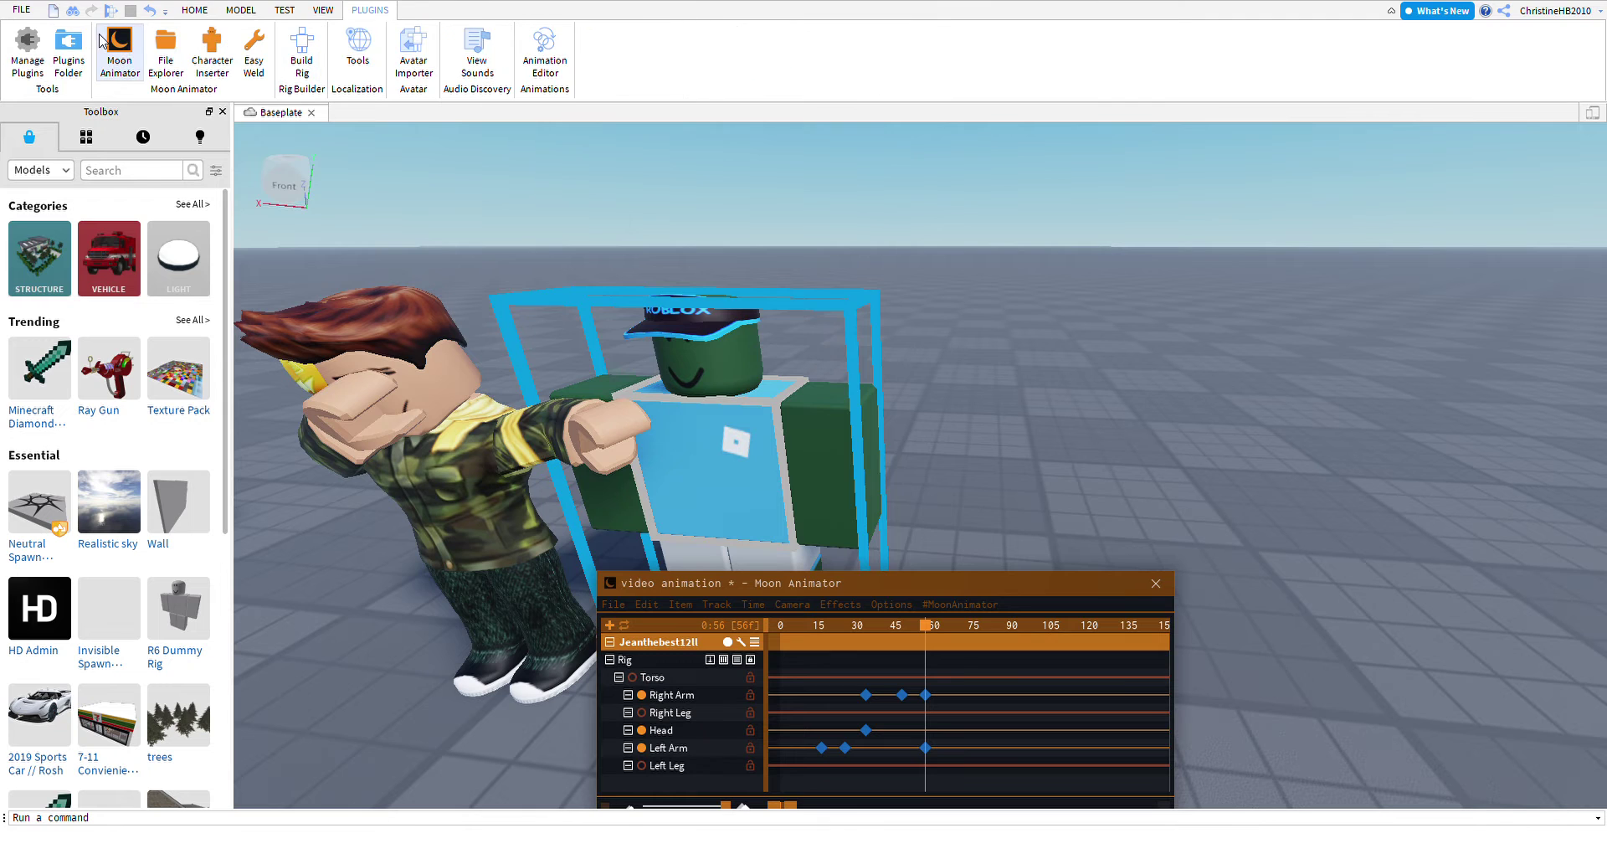
left_click(122, 46)
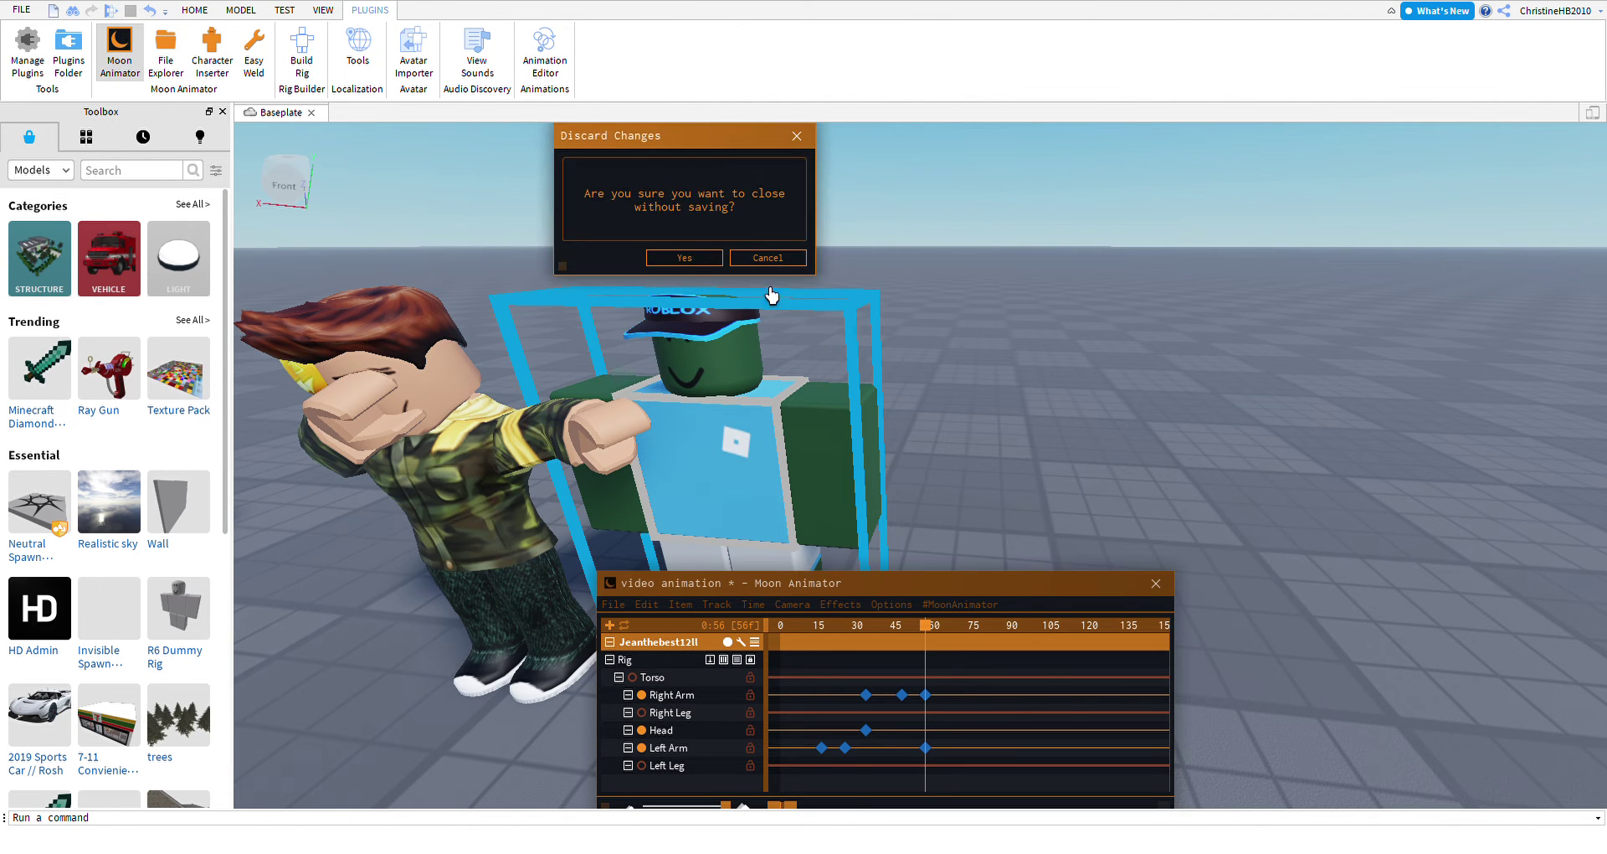
left_click(768, 258)
left_click(636, 655)
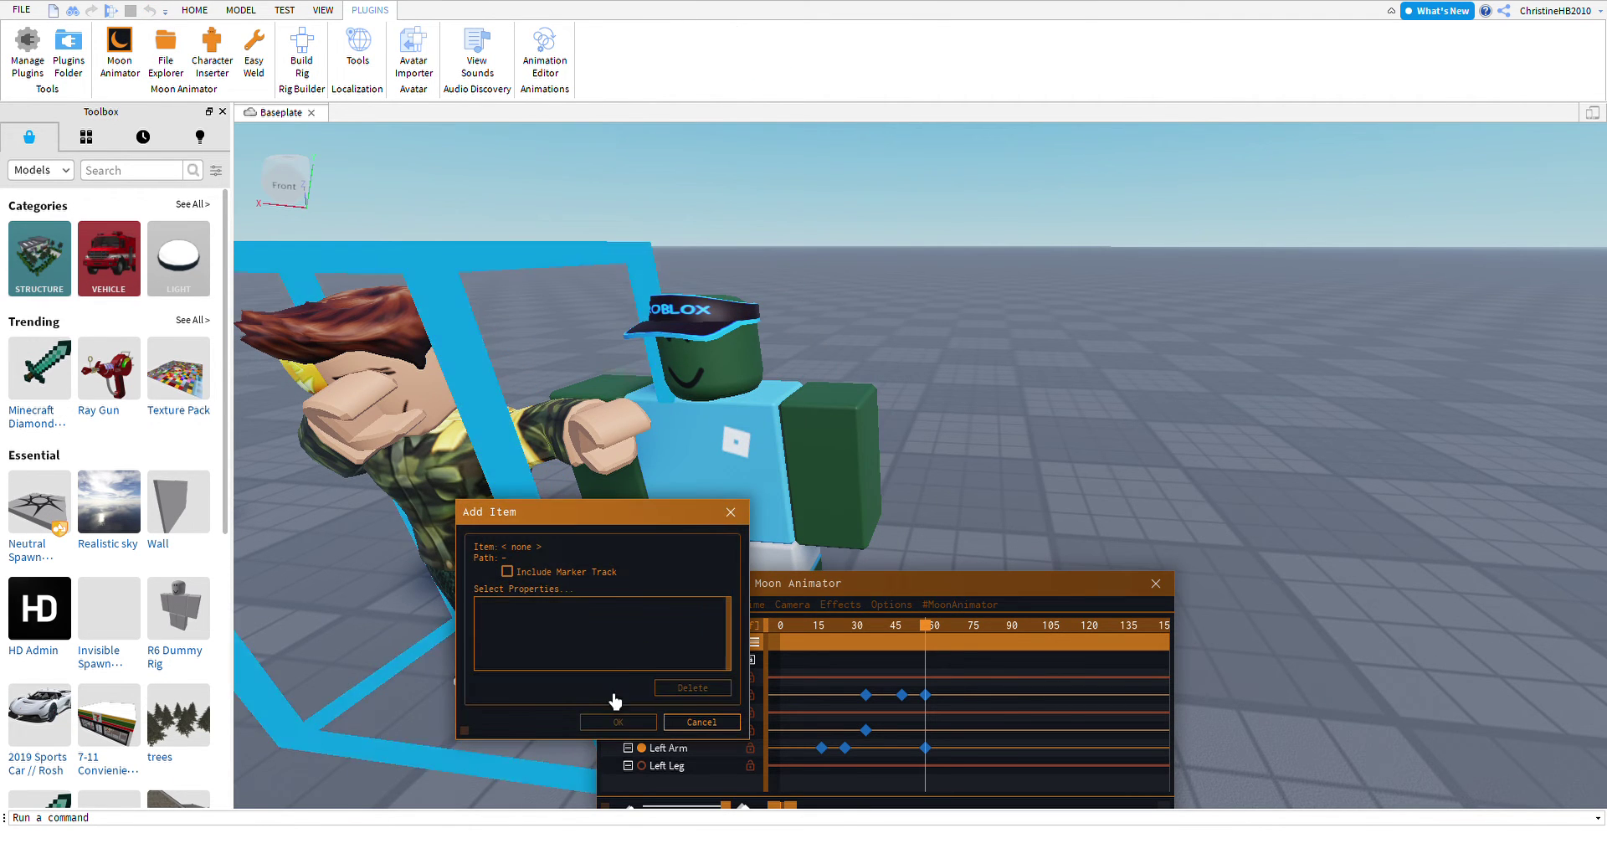
left_click(618, 721)
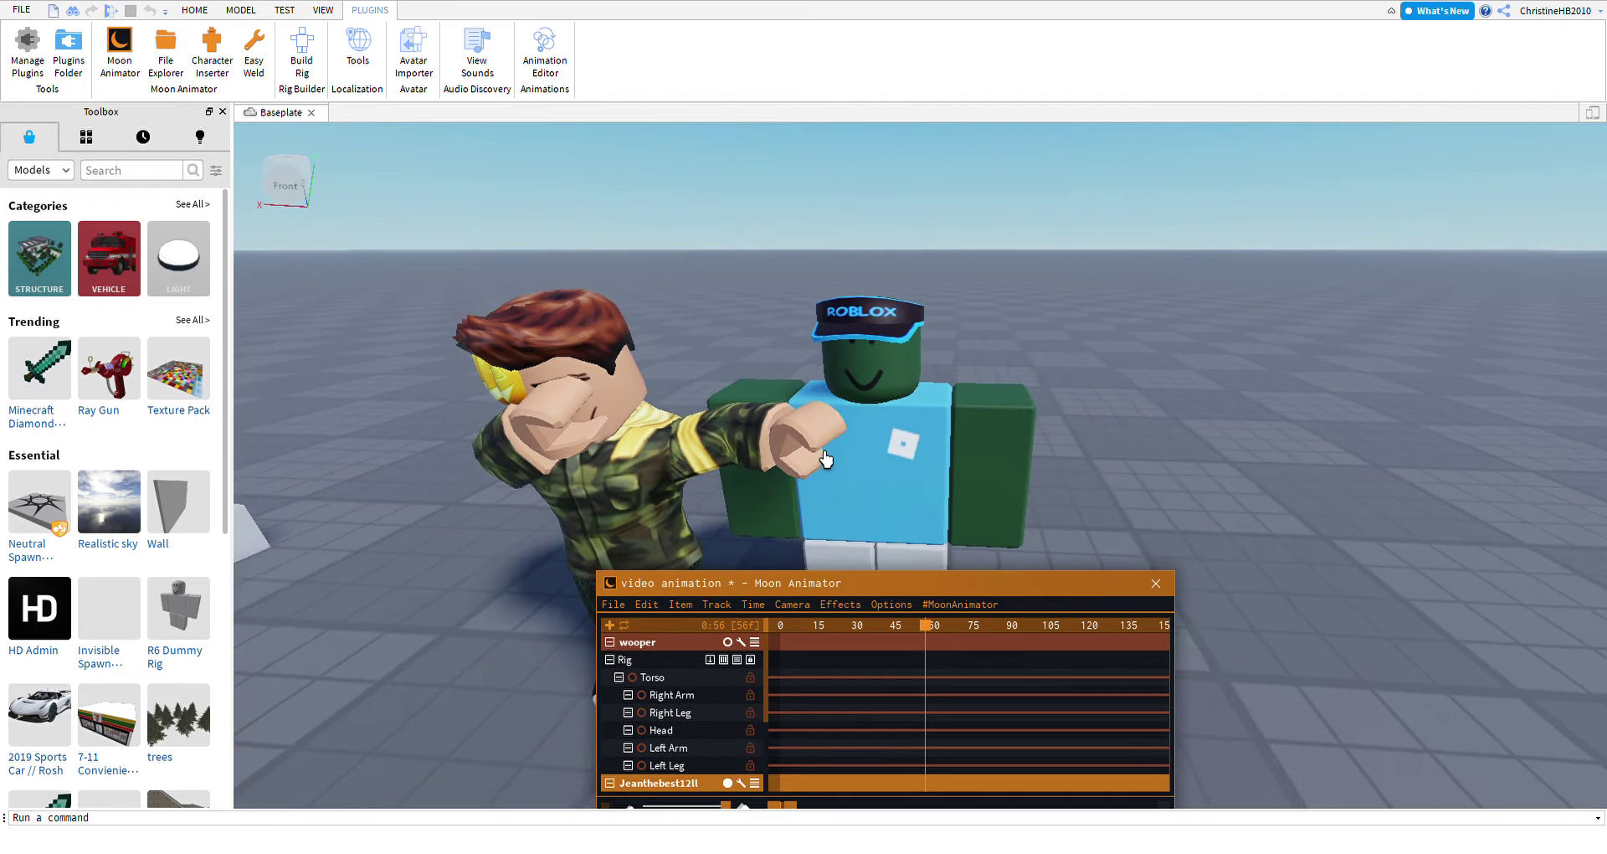
At frame 20, turn the green character's head about -29 degrees toward the first character.
left_click(871, 377)
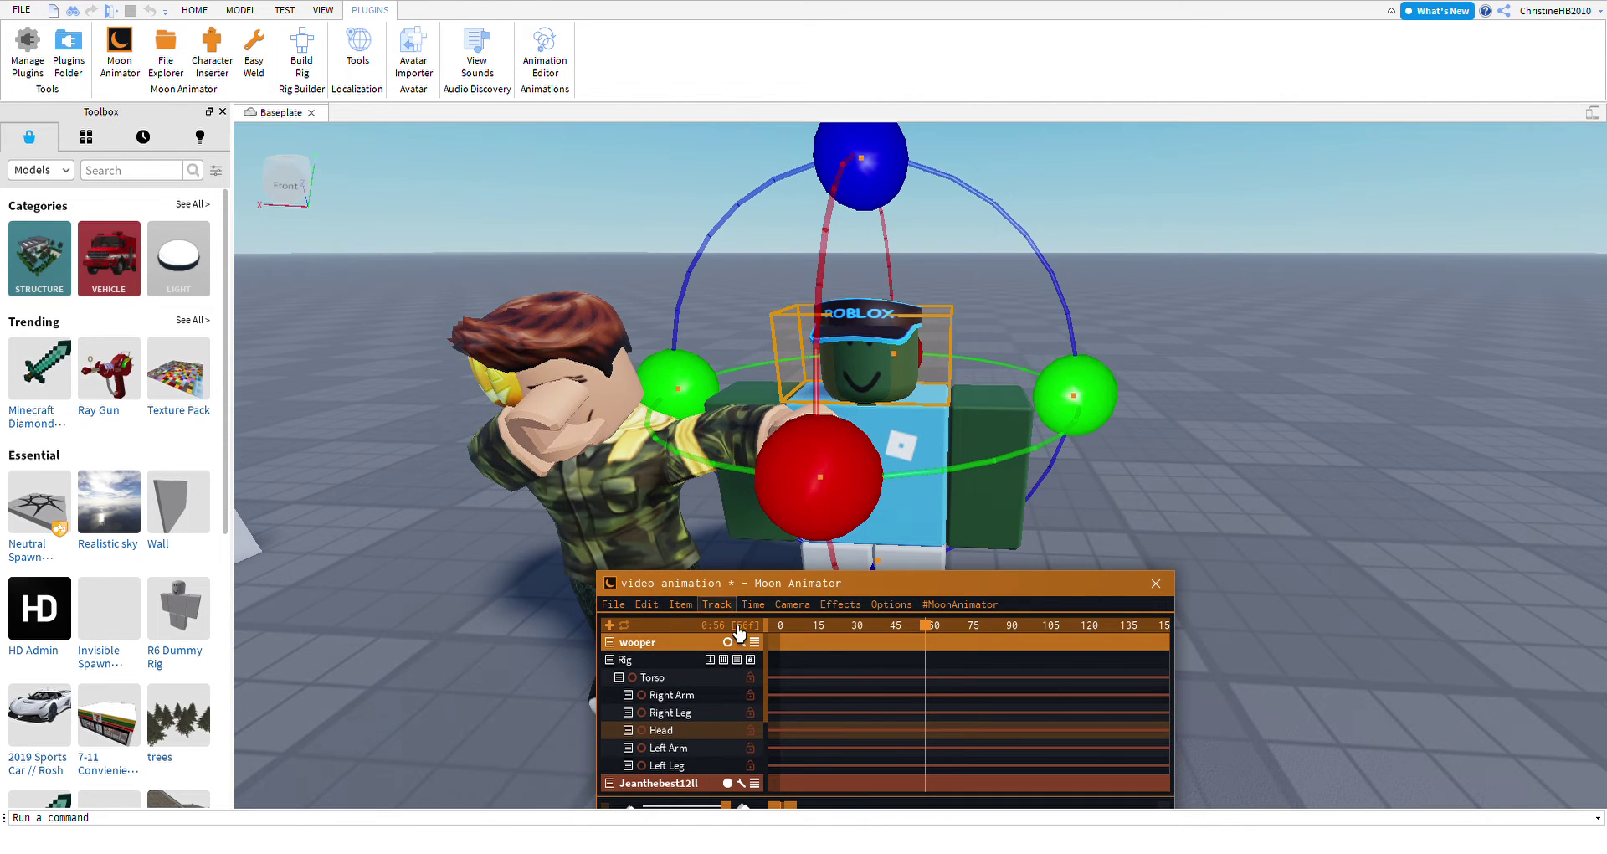
left_click(832, 626)
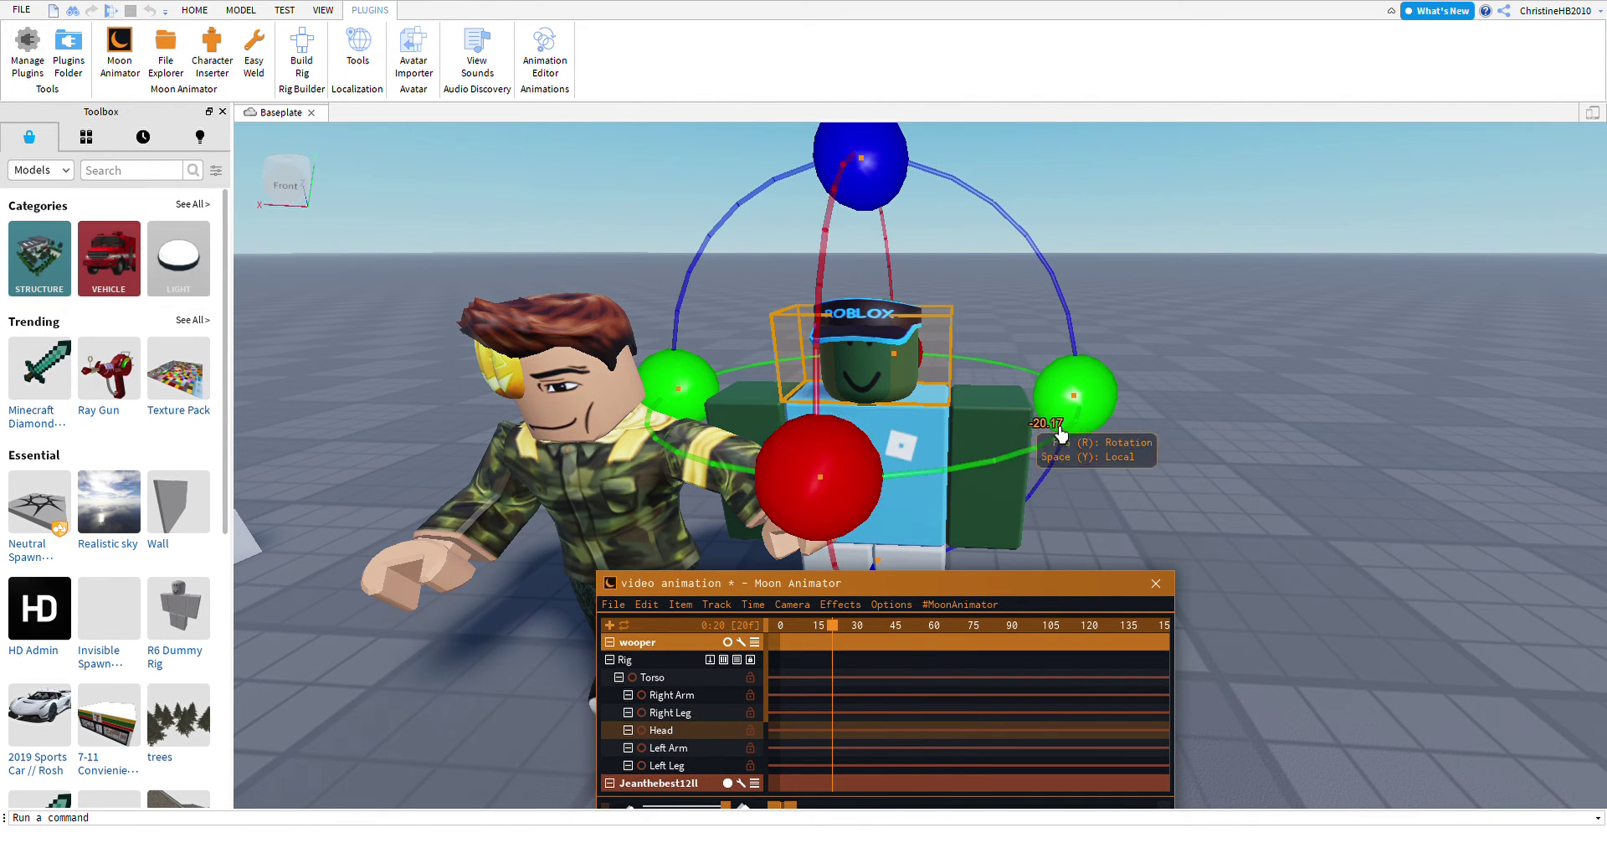
left_click_drag(1058, 433, 1038, 457)
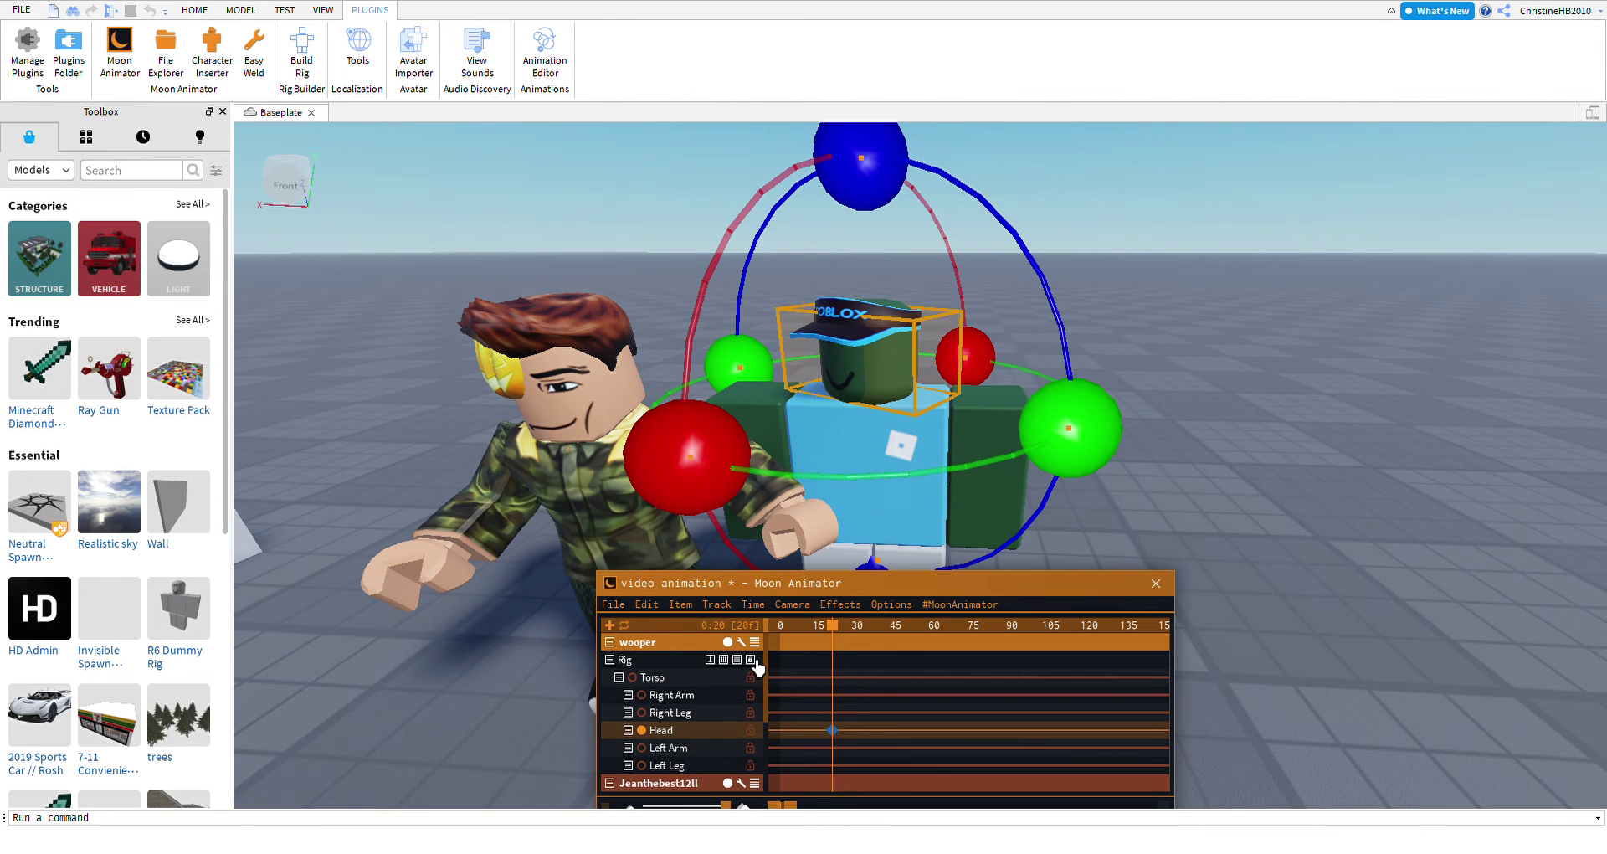
At frame 56, rotate the first character's left arm on several axes so its hand reaches the green character's face.
left_click(861, 538)
left_click(779, 495)
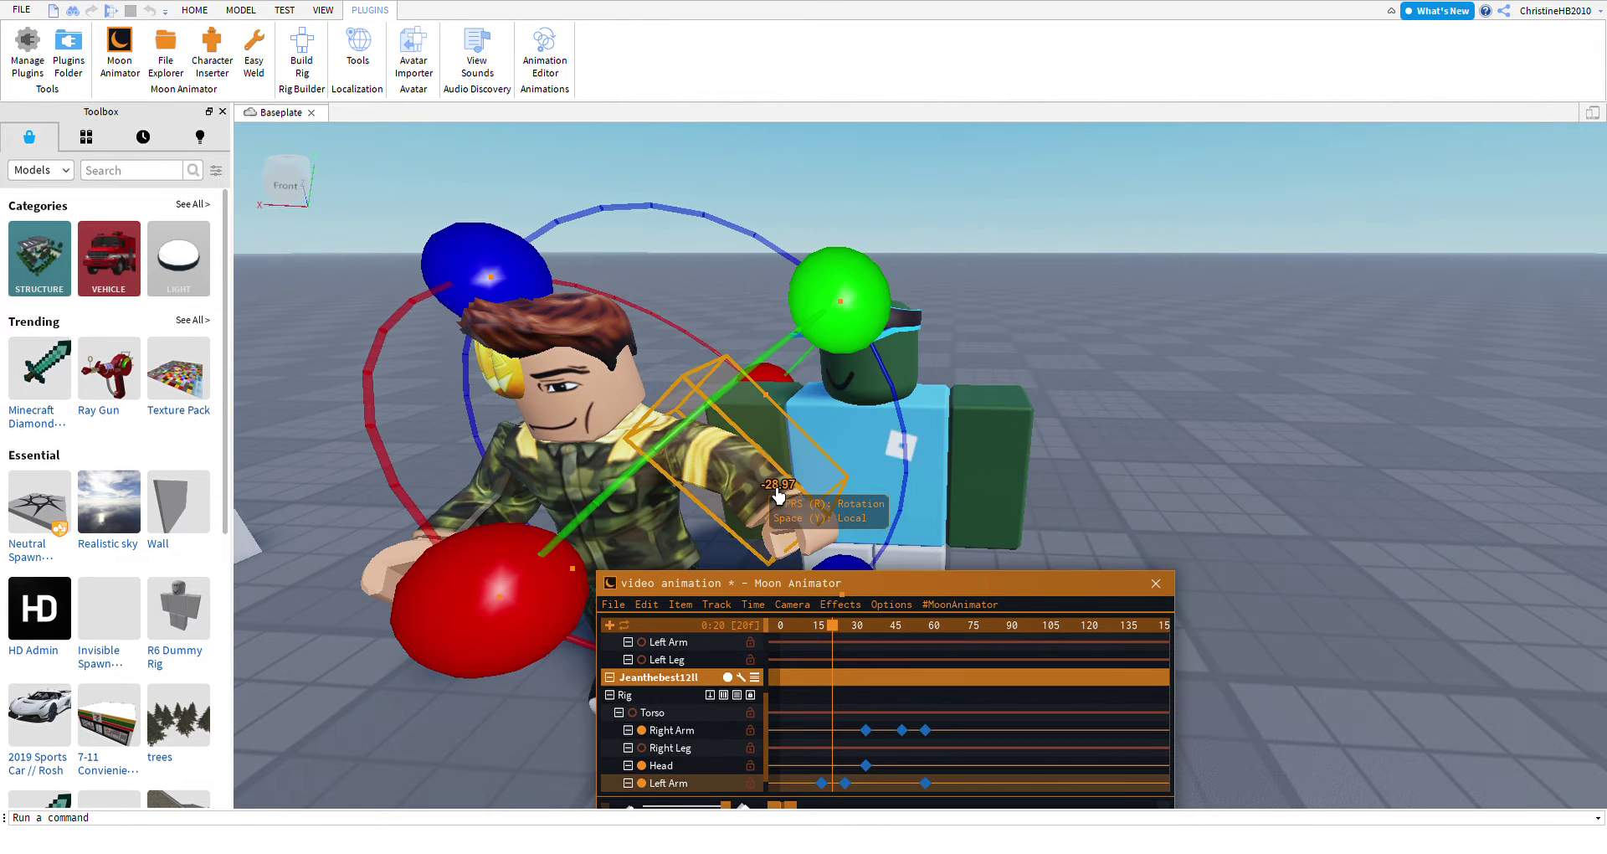
key("space")
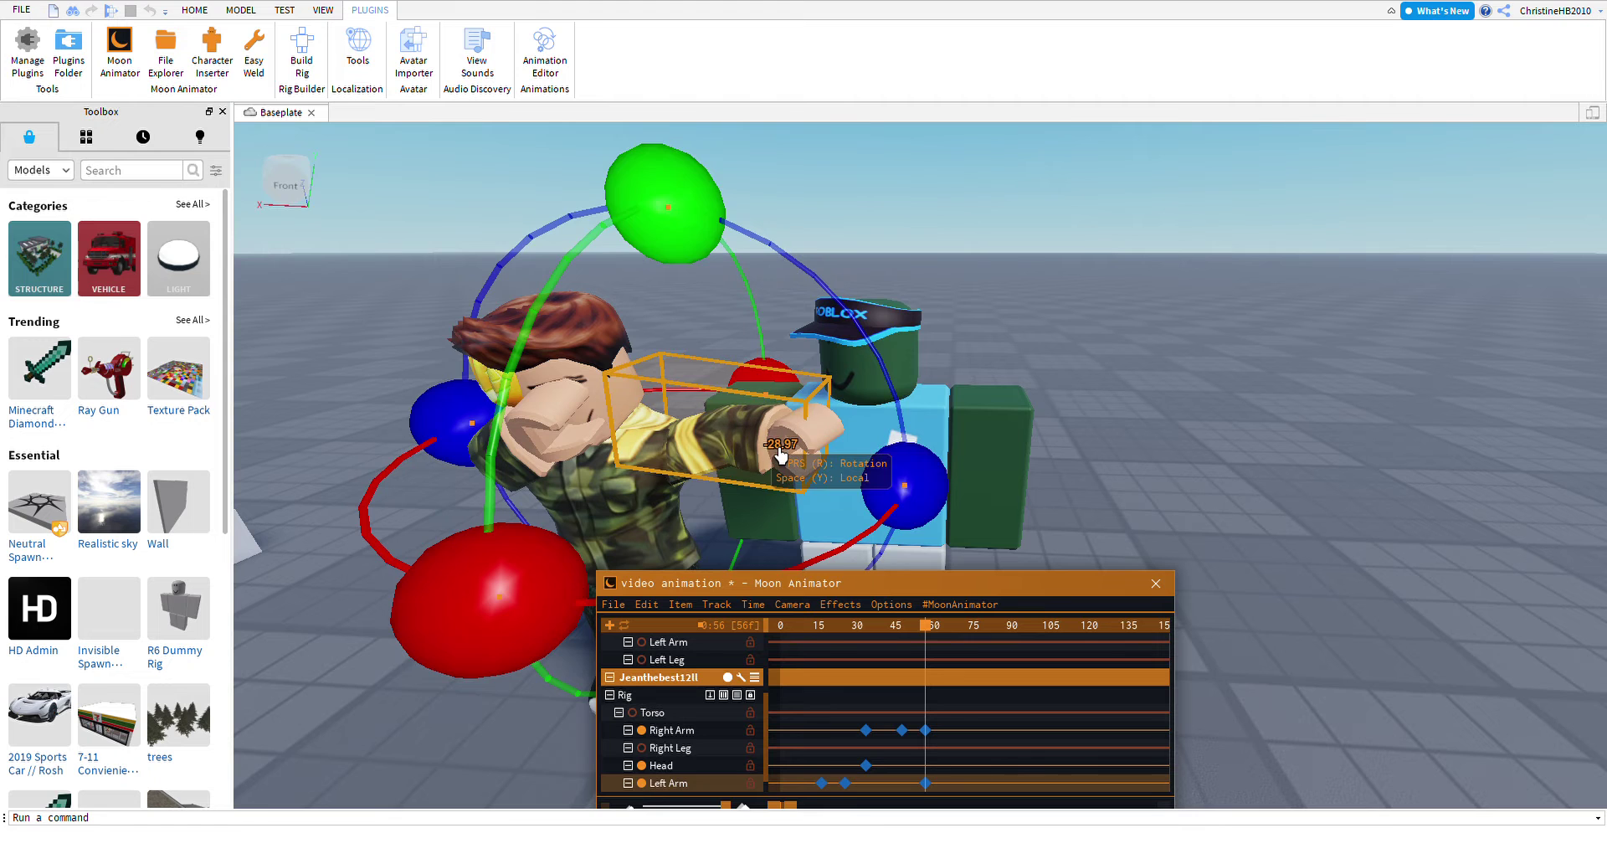
left_click_drag(925, 515, 888, 443)
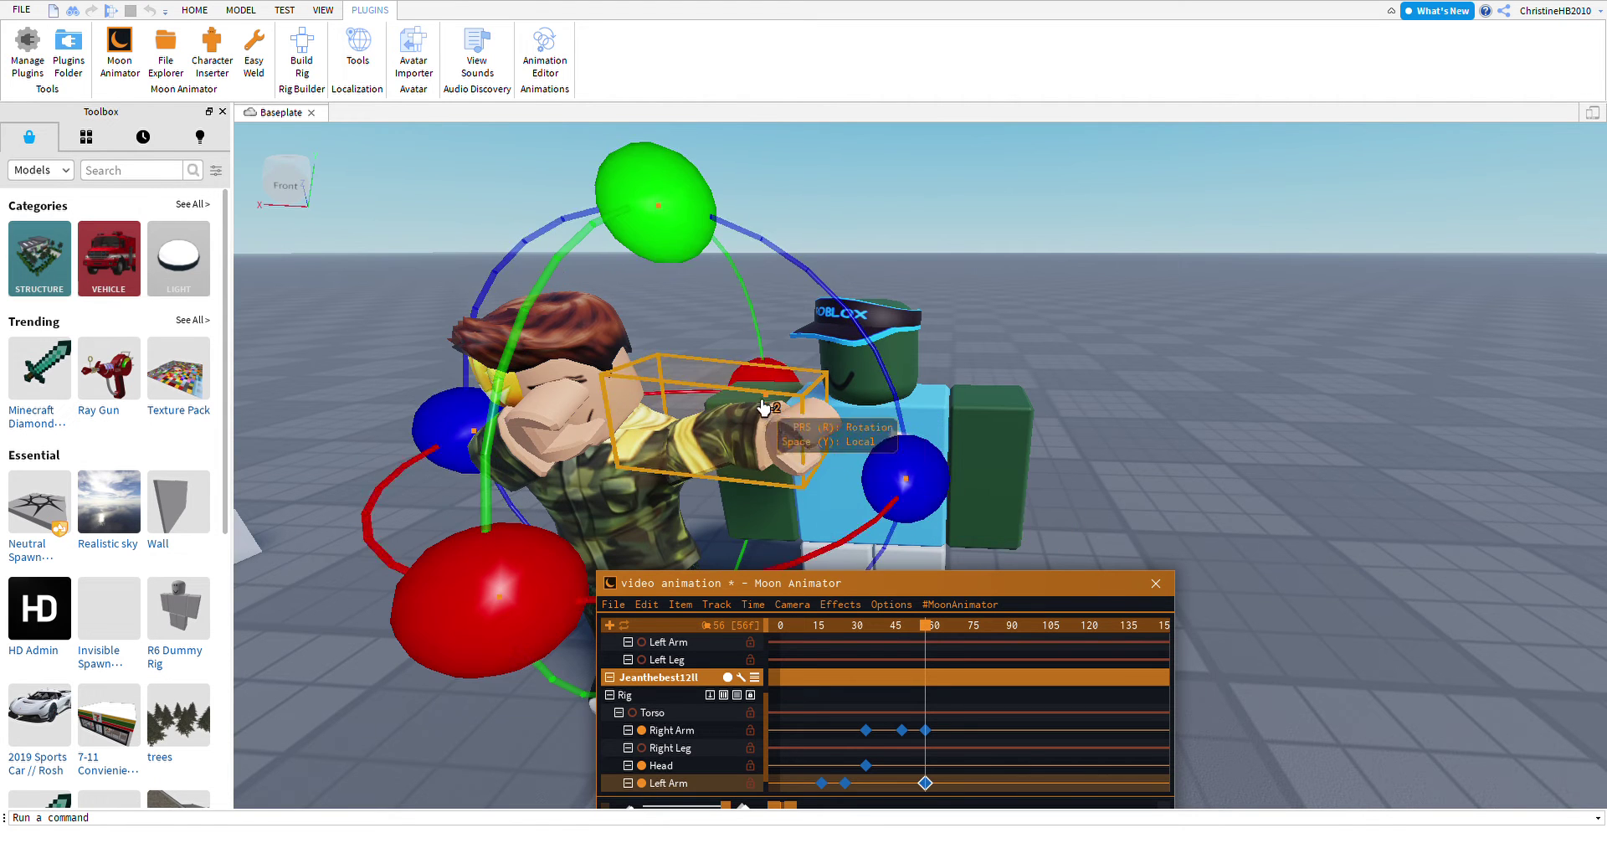
left_click_drag(764, 372, 716, 394)
left_click_drag(397, 465, 434, 515)
left_click_drag(586, 582, 737, 570)
Rotate the green character's torso slightly at frame 56 to add a torso keyframe.
left_click(946, 469)
right_click_drag(951, 466, 951, 466)
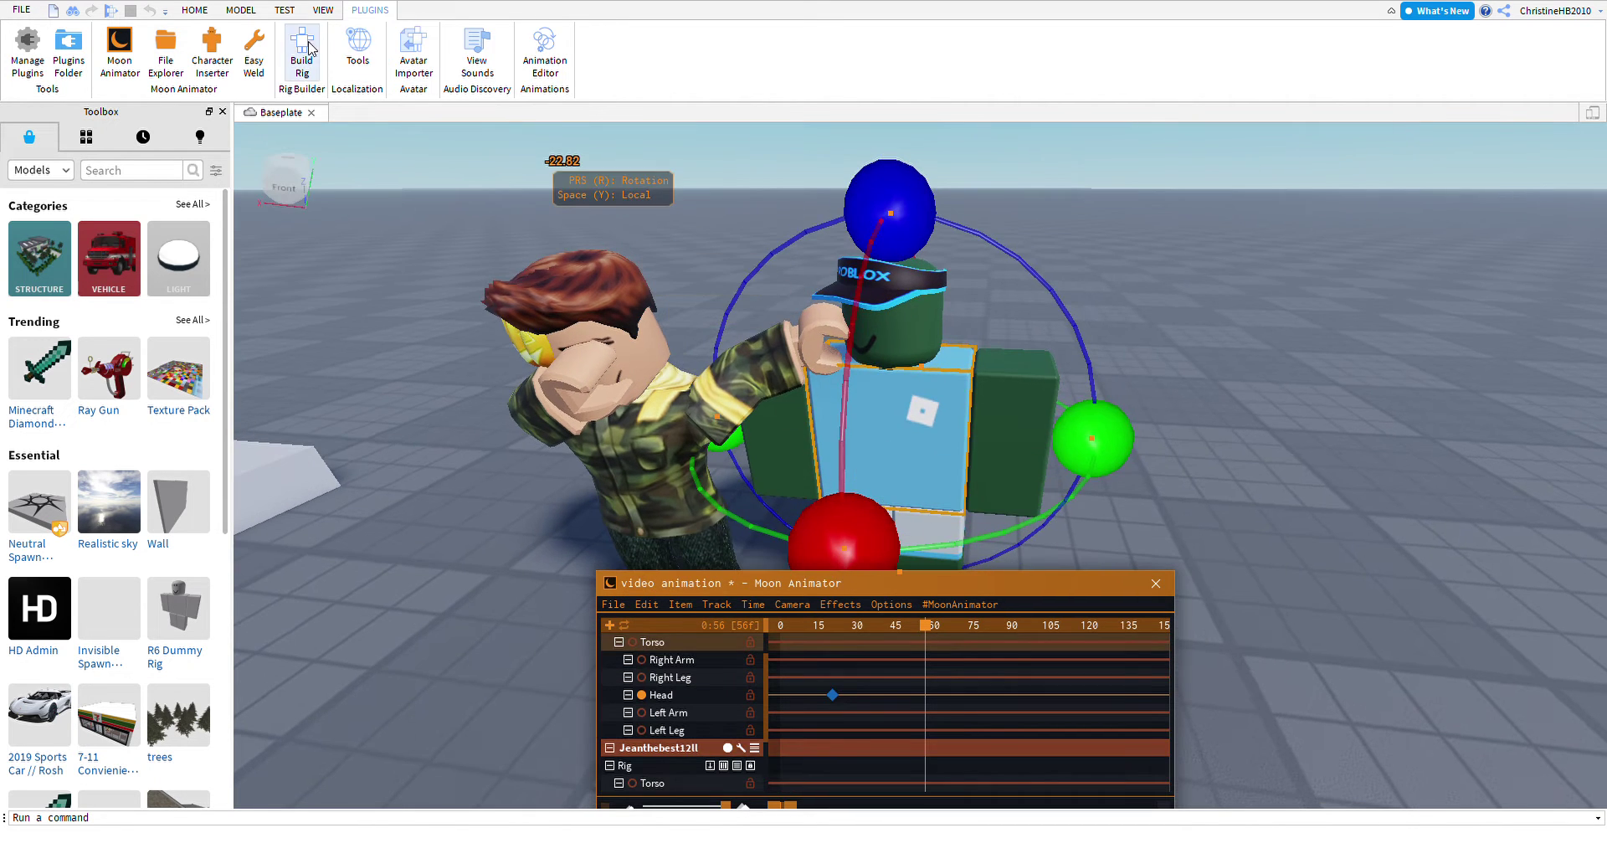
key("r")
left_click_drag(756, 455, 658, 452)
Tilt the green character's head back about 29 degrees at frame 56.
left_click(879, 318)
key("r")
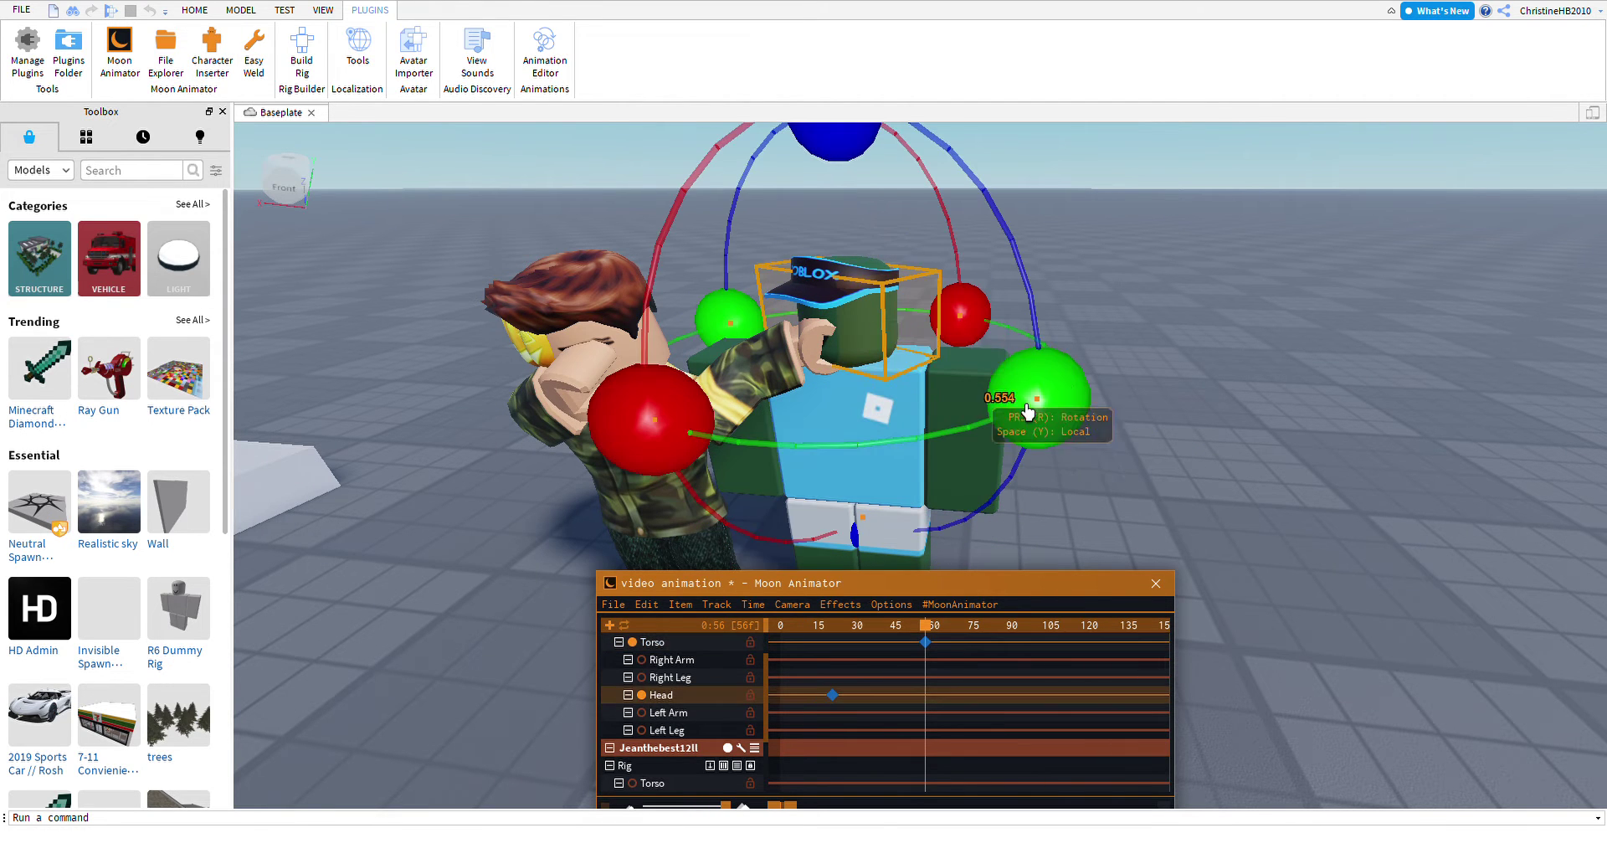
left_click_drag(819, 237, 900, 331)
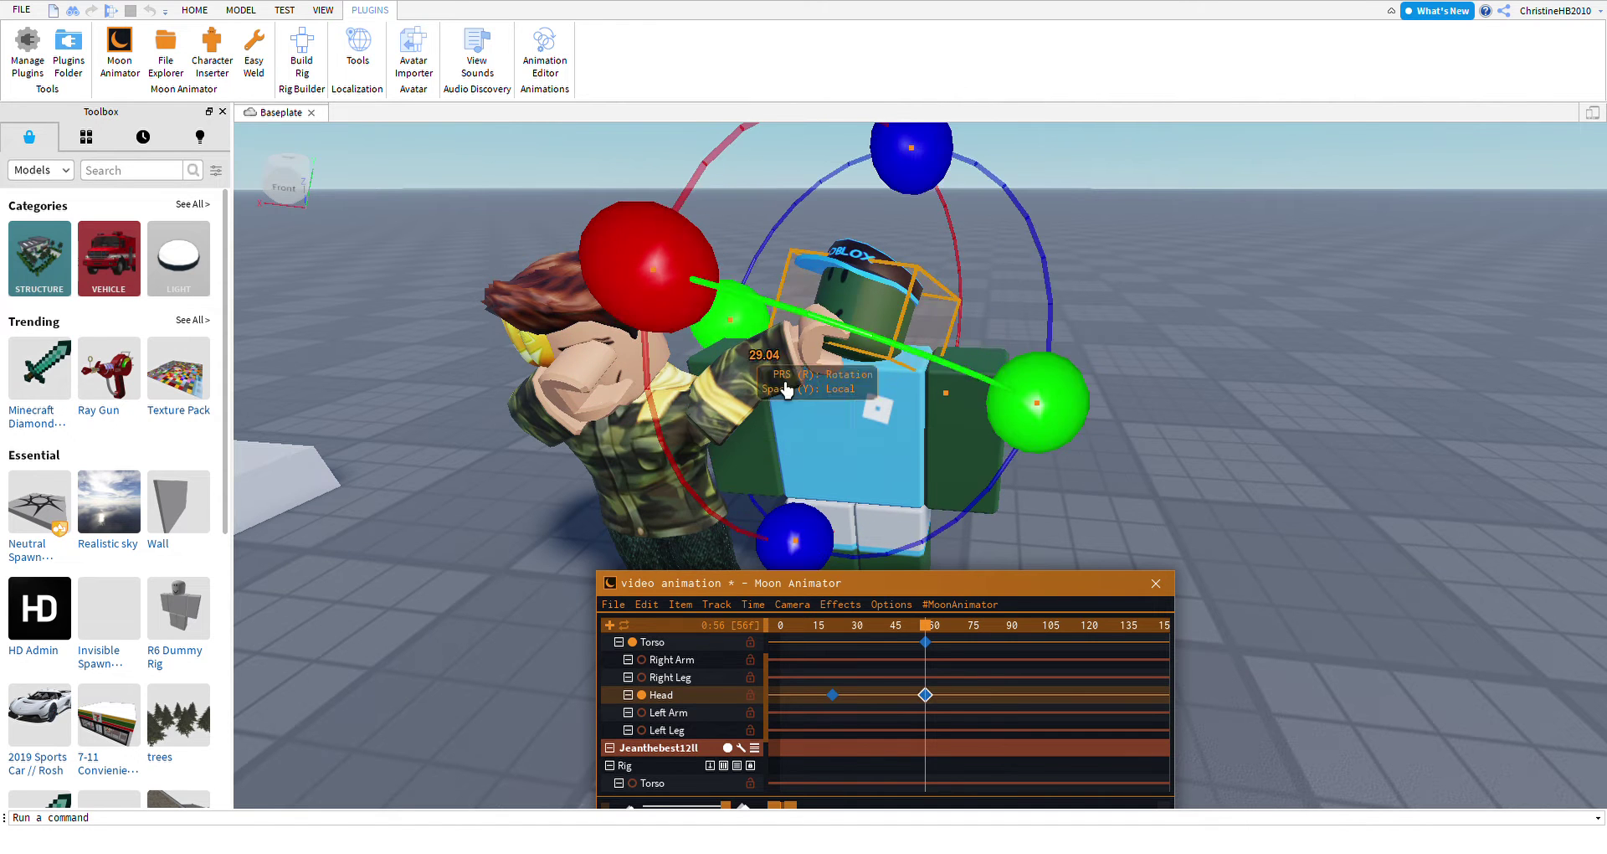
At frame 56, raise the green character's left arm forward and rotate it about 34 degrees to the side.
scroll(929, 314, "down", 3)
left_click(963, 427)
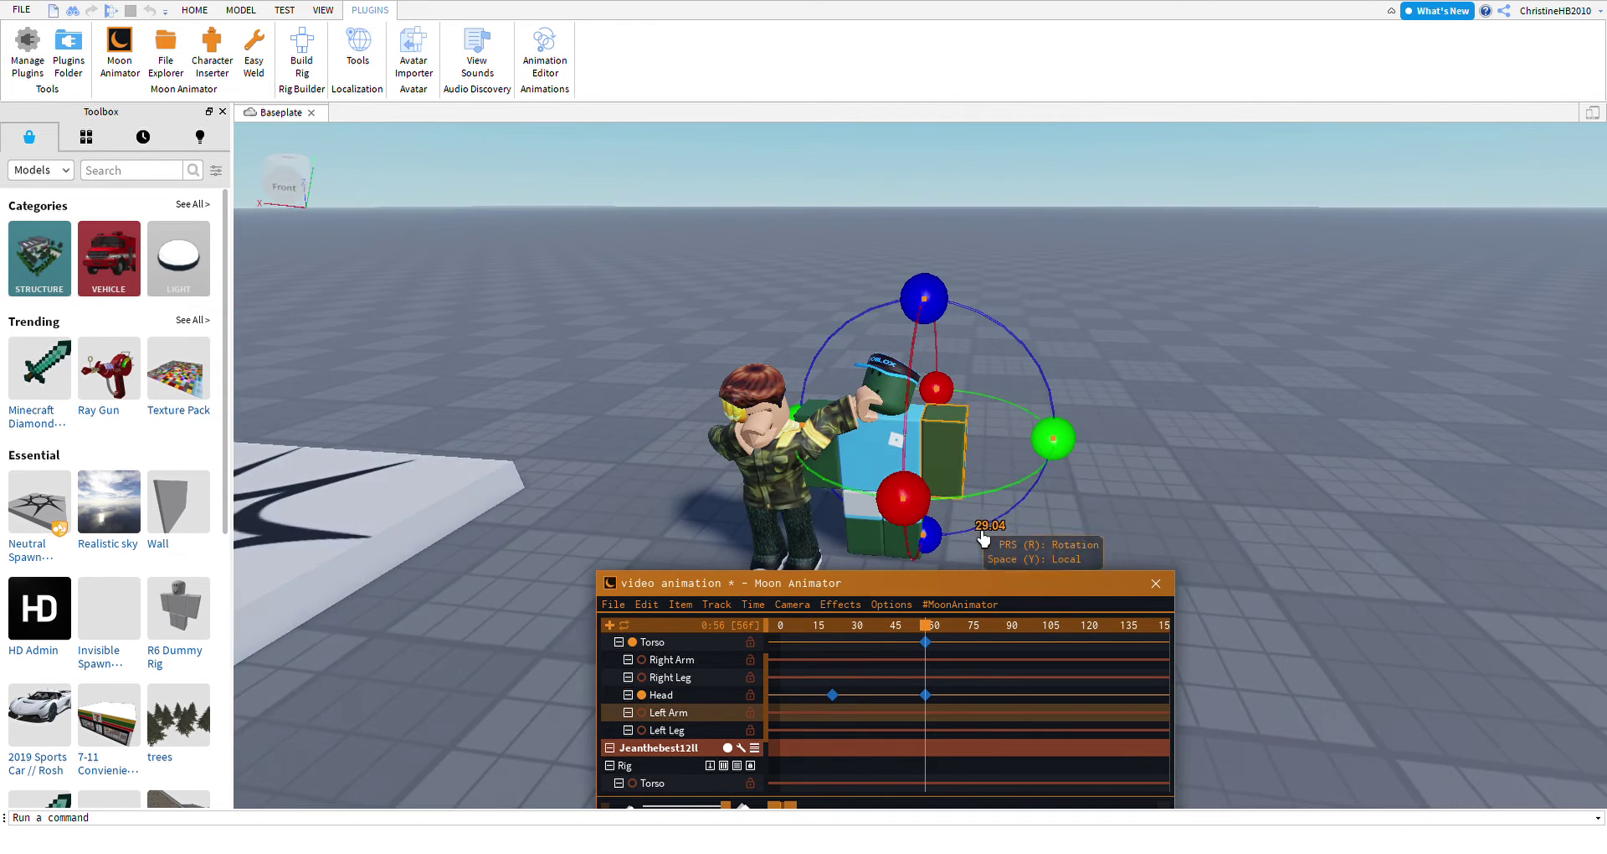
scroll(971, 485, "up", 2)
left_click_drag(944, 401, 1110, 289)
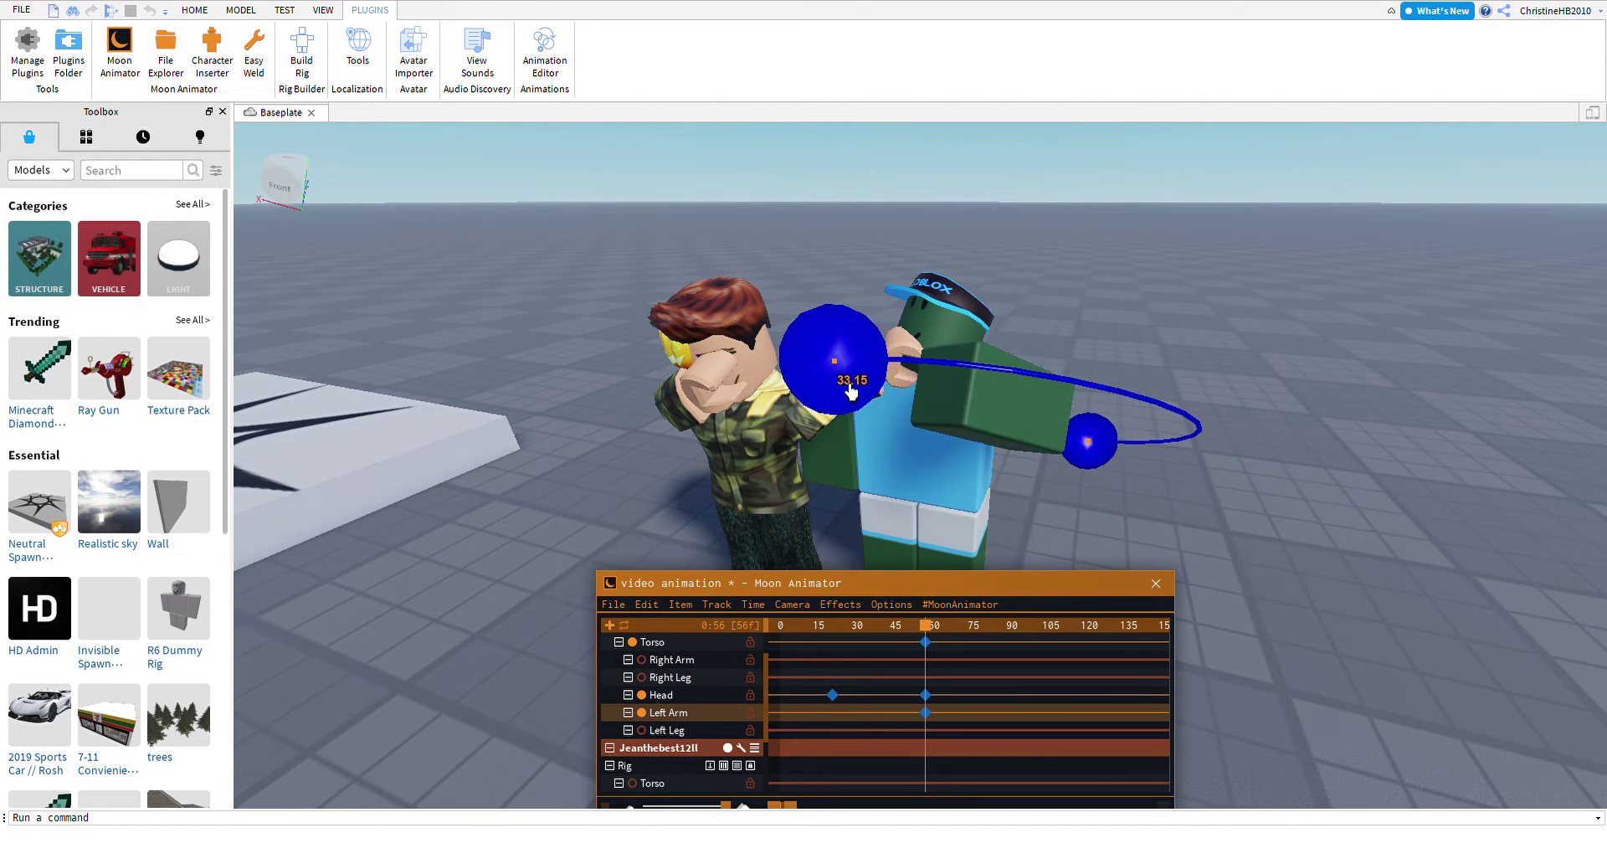
left_click(851, 391)
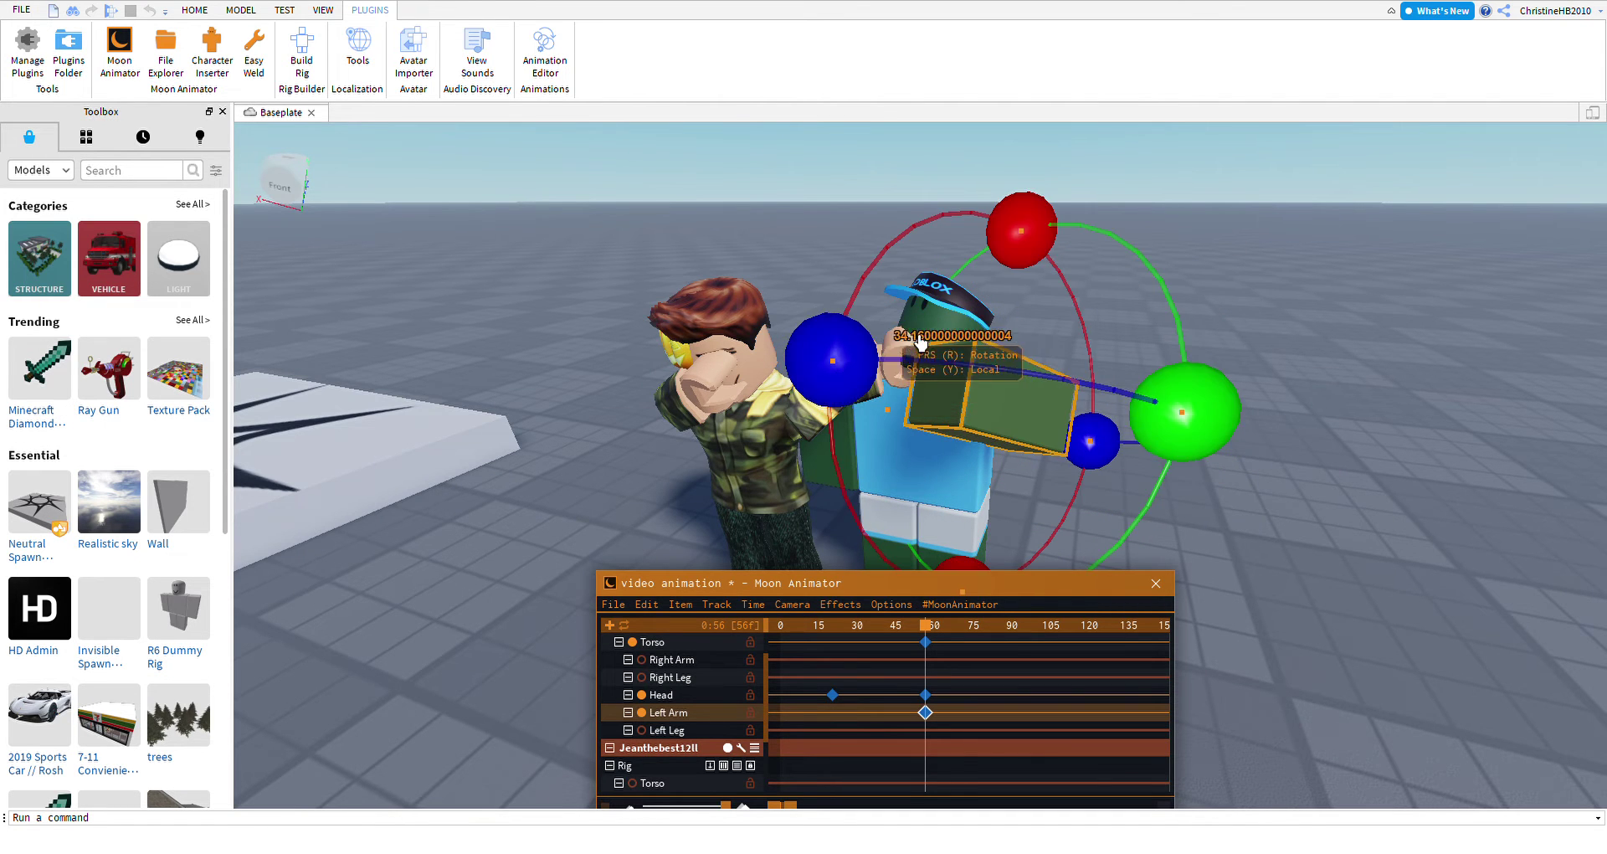
right_click_drag(915, 348, 957, 682)
At frame 67, lower the first character's left arm to its side and turn its head about 85 degrees.
left_click(958, 658)
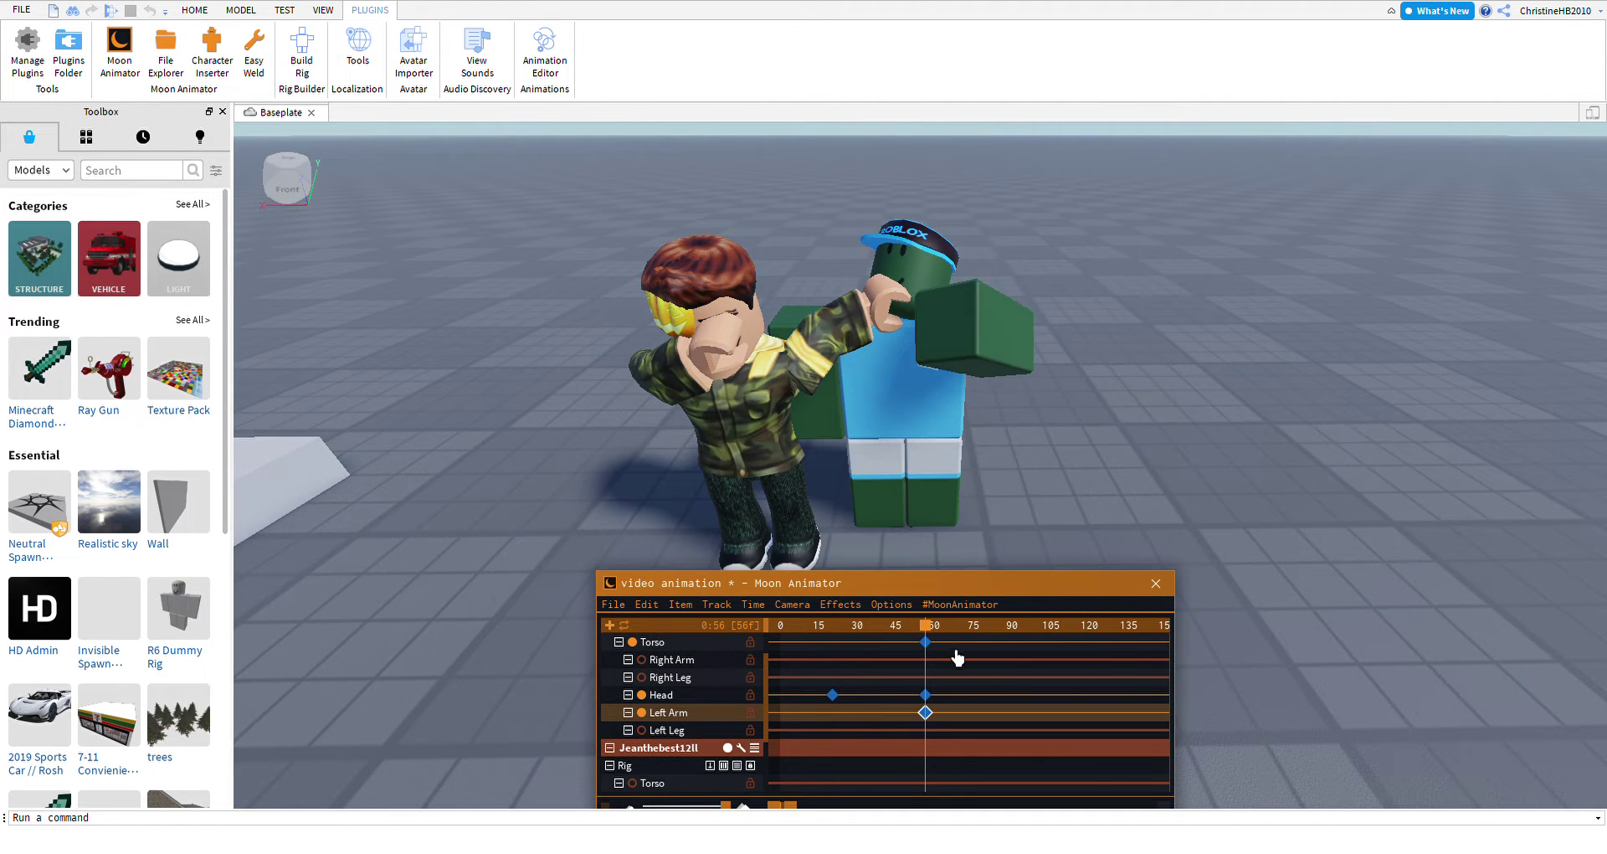
left_click(825, 430)
left_click_drag(826, 431, 858, 368)
left_click_drag(975, 345, 795, 536)
left_click(771, 308)
left_click(771, 308)
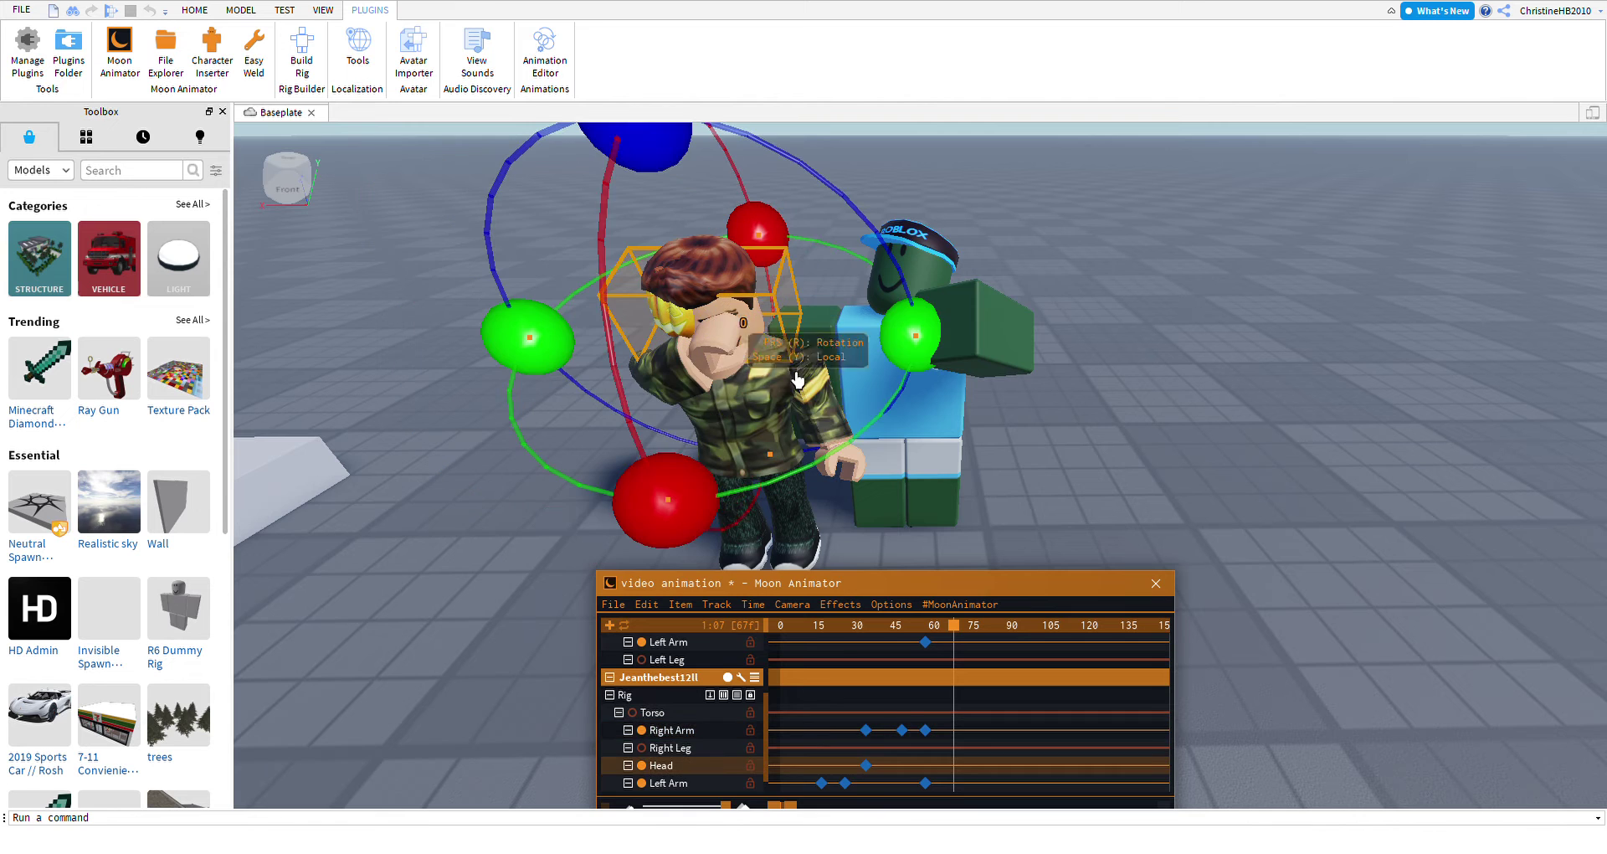
left_click_drag(911, 333, 768, 236)
At frame 84, rotate the first character's left arm down to its side.
left_click_drag(972, 661, 997, 662)
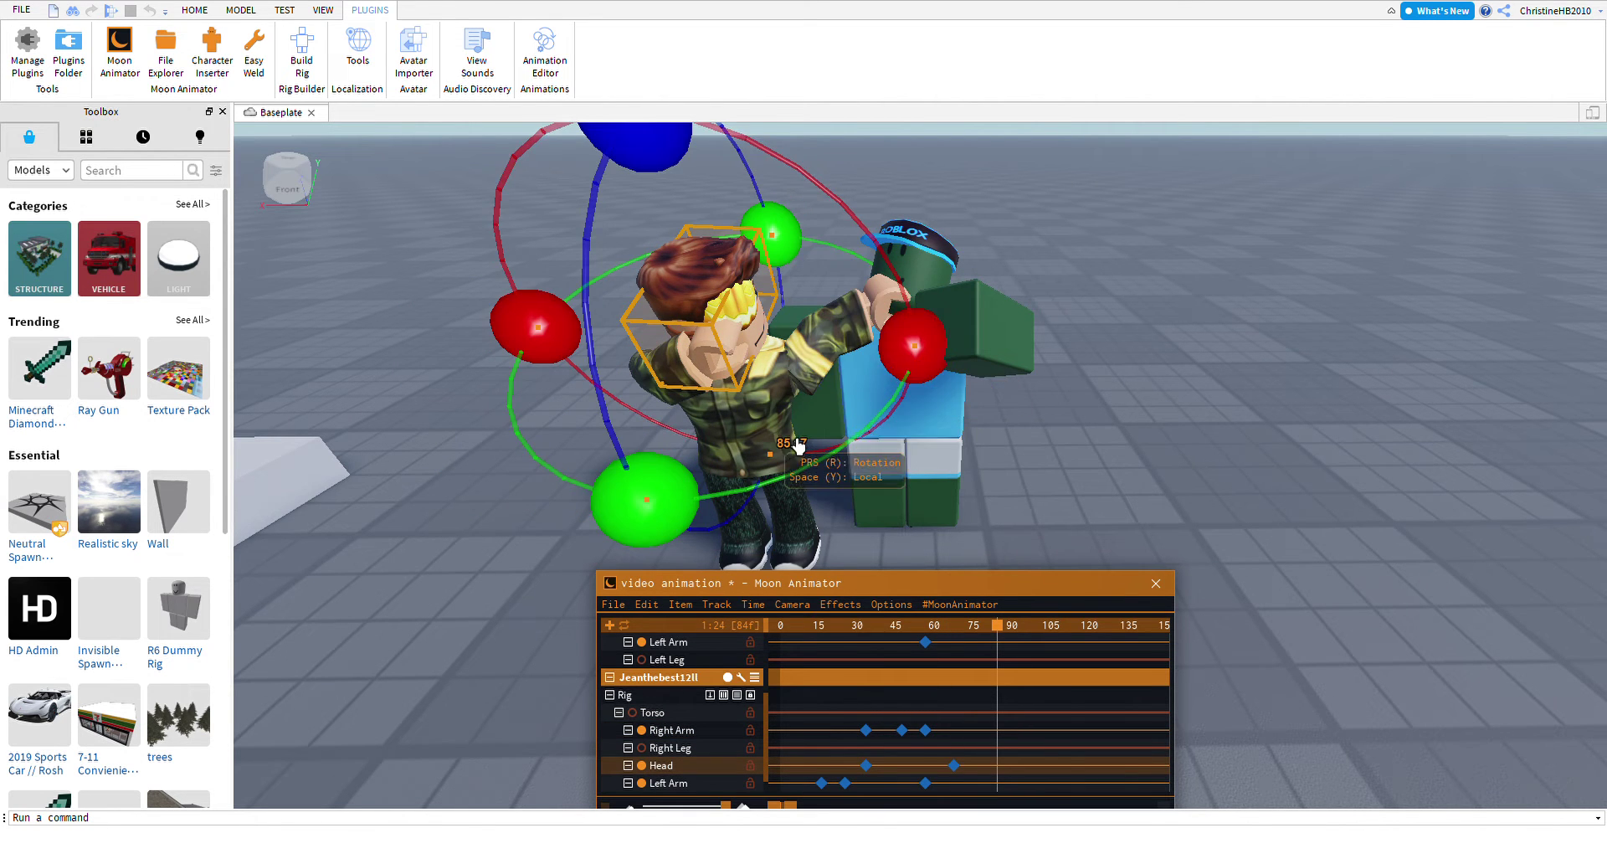
left_click(862, 369)
left_click_drag(950, 470, 888, 546)
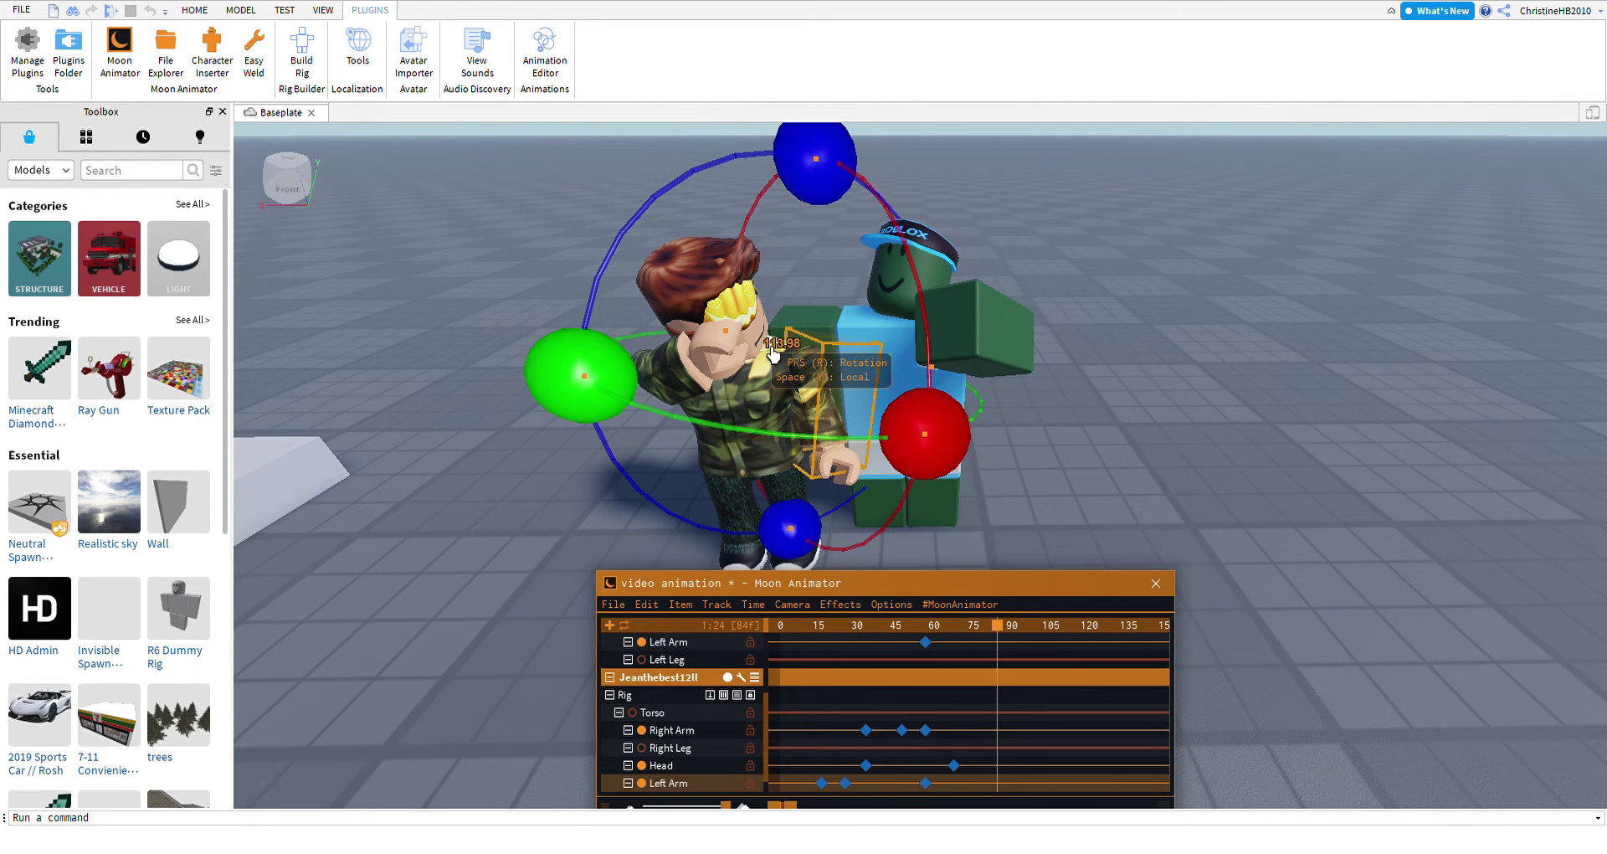
At frame 84, rotate the first character's right arm about -130 degrees so it swings away from the face and out to the side.
left_click(727, 386)
left_click(696, 408)
left_click_drag(925, 459, 967, 473)
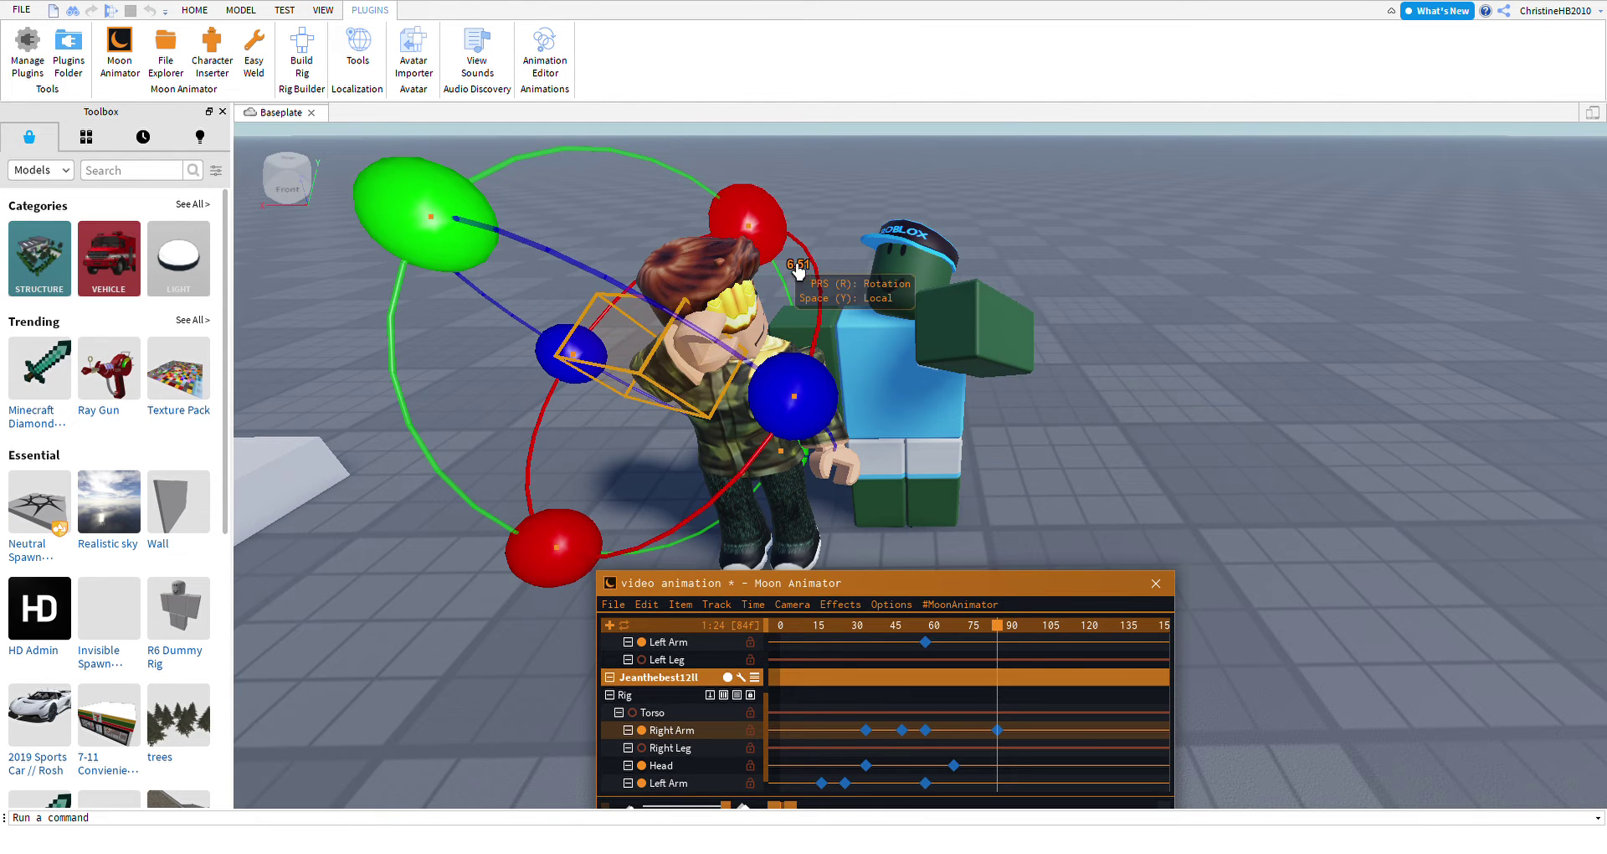
left_click_drag(807, 276, 678, 458)
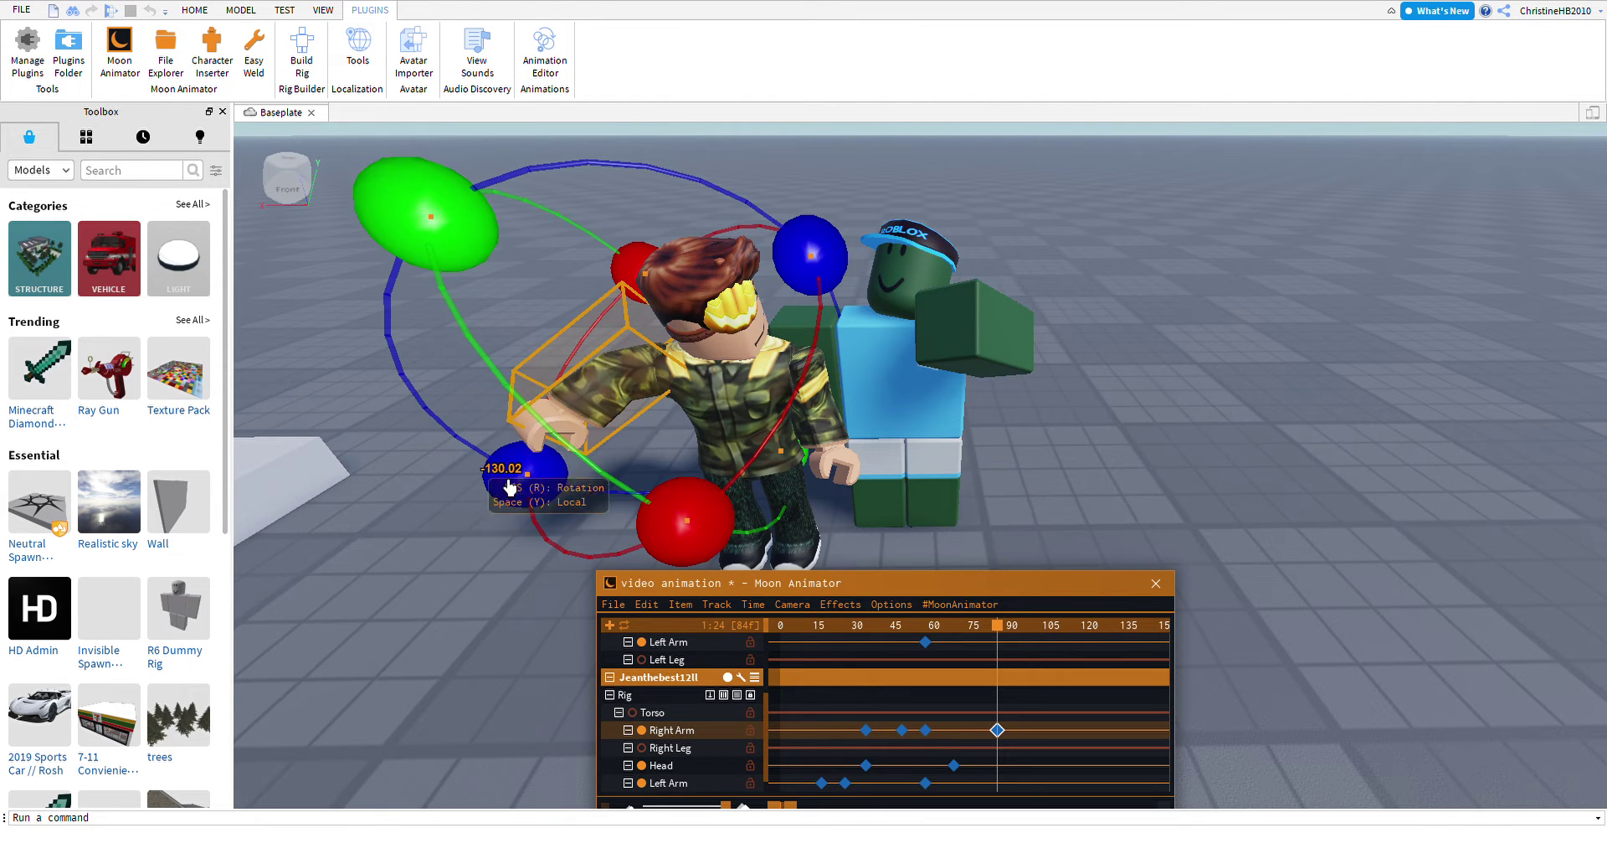
Rotate the first character's right arm down at frame 84, and rotate its left arm about 109 degrees down to its side at frame 99.
left_click_drag(509, 486, 757, 535)
left_click(1035, 657)
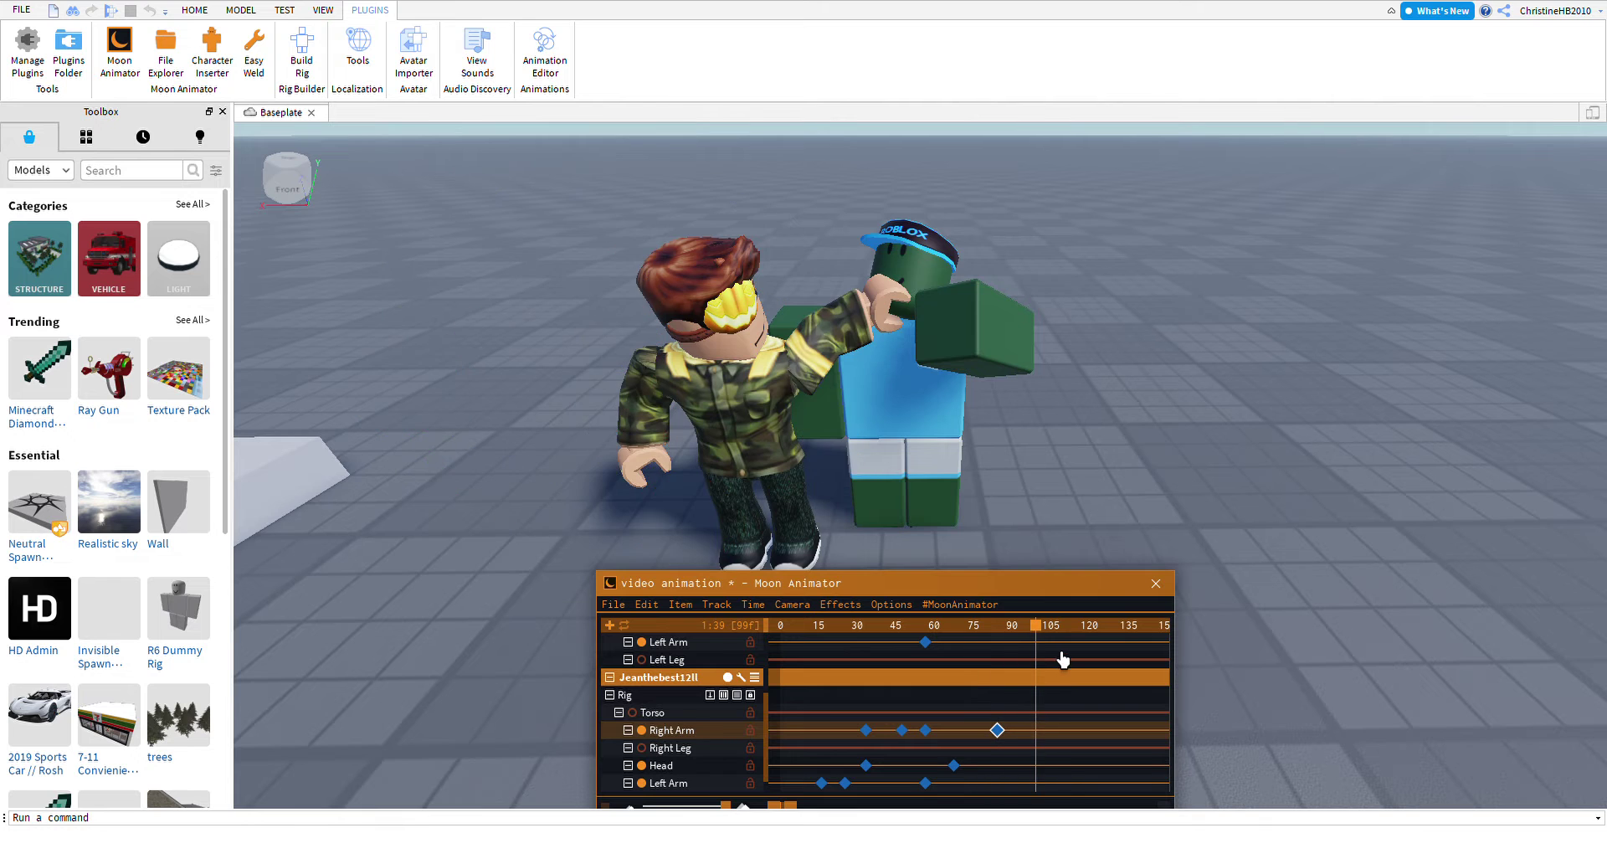
left_click(896, 356)
left_click_drag(965, 323, 867, 417)
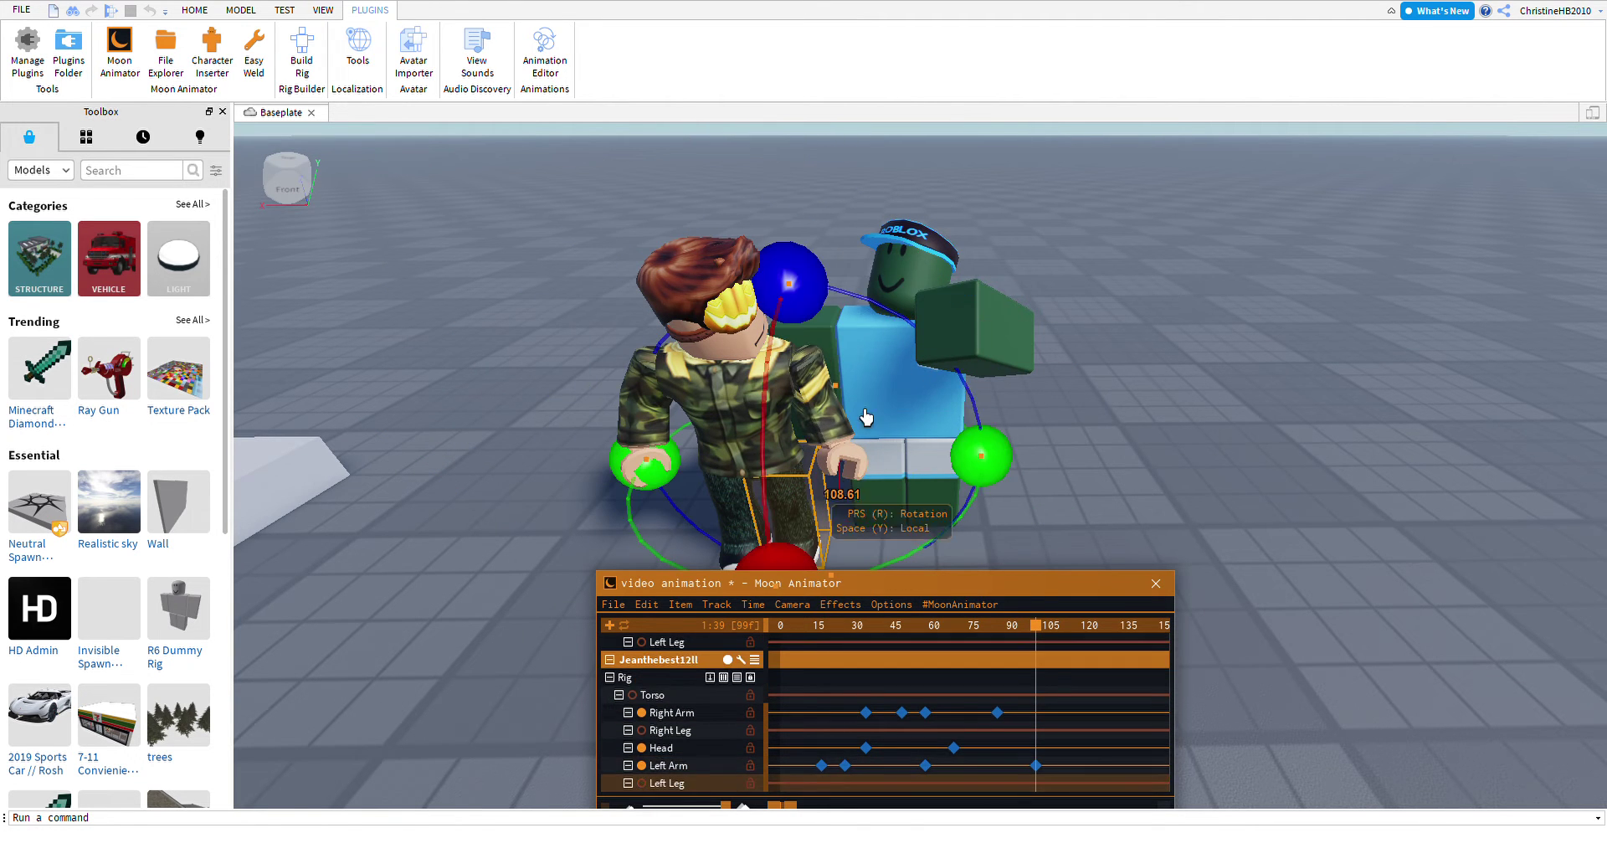
At frame 99, tilt and turn the green character's head, rotating it about 35 degrees around its vertical axis.
left_click(932, 282)
left_click_drag(944, 141, 913, 200)
left_click_drag(792, 251, 849, 355)
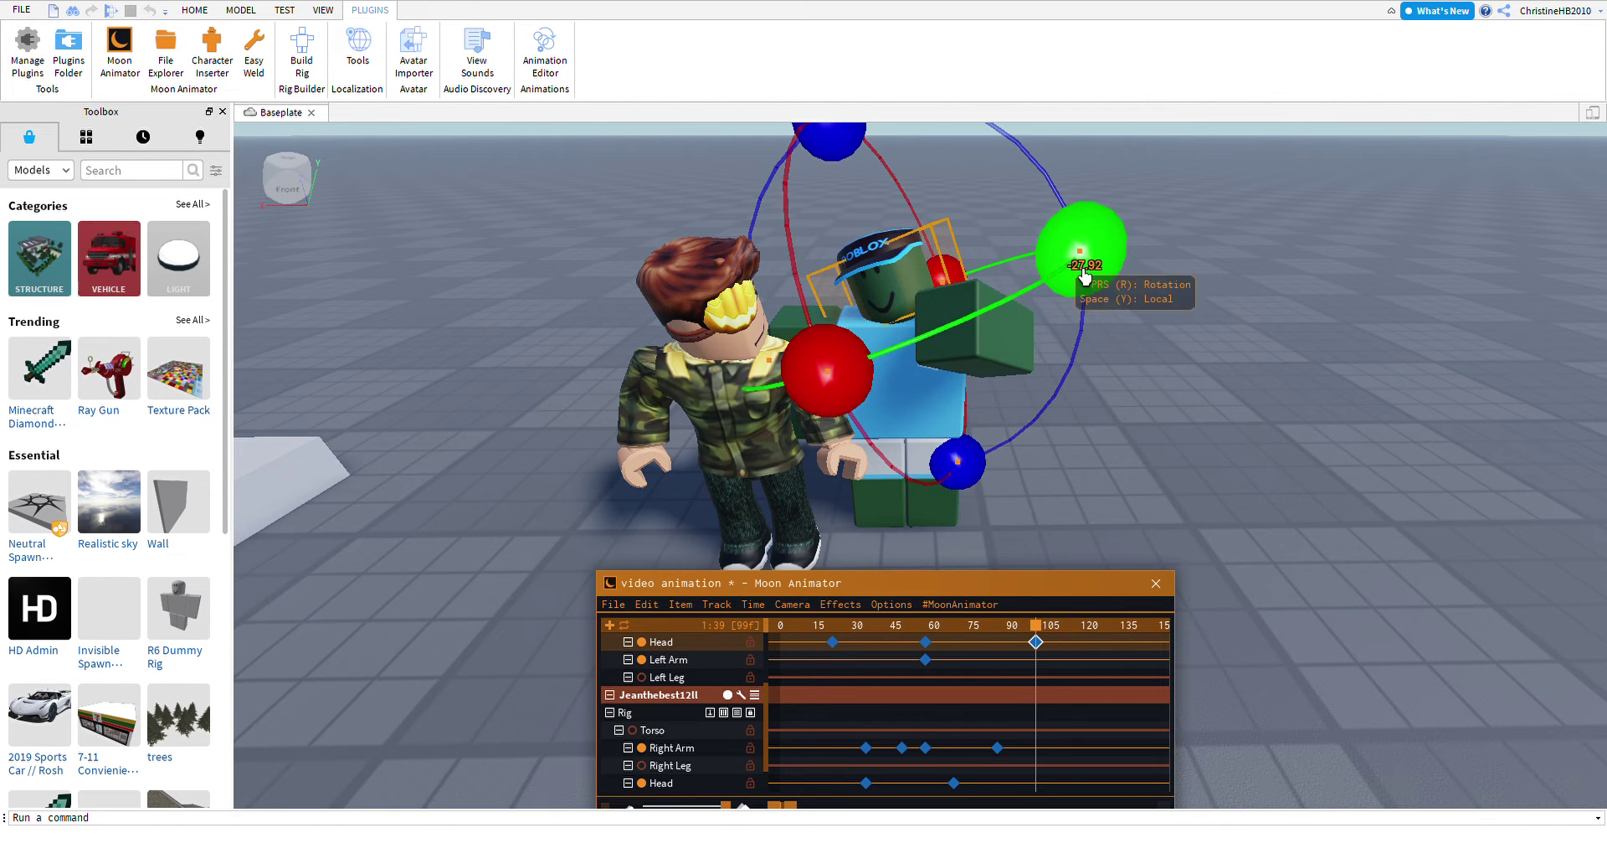
left_click_drag(1076, 259, 1010, 340)
At frame 99, raise the green character's left arm in front of its face and rotate its head about 33 degrees.
left_click(1012, 340)
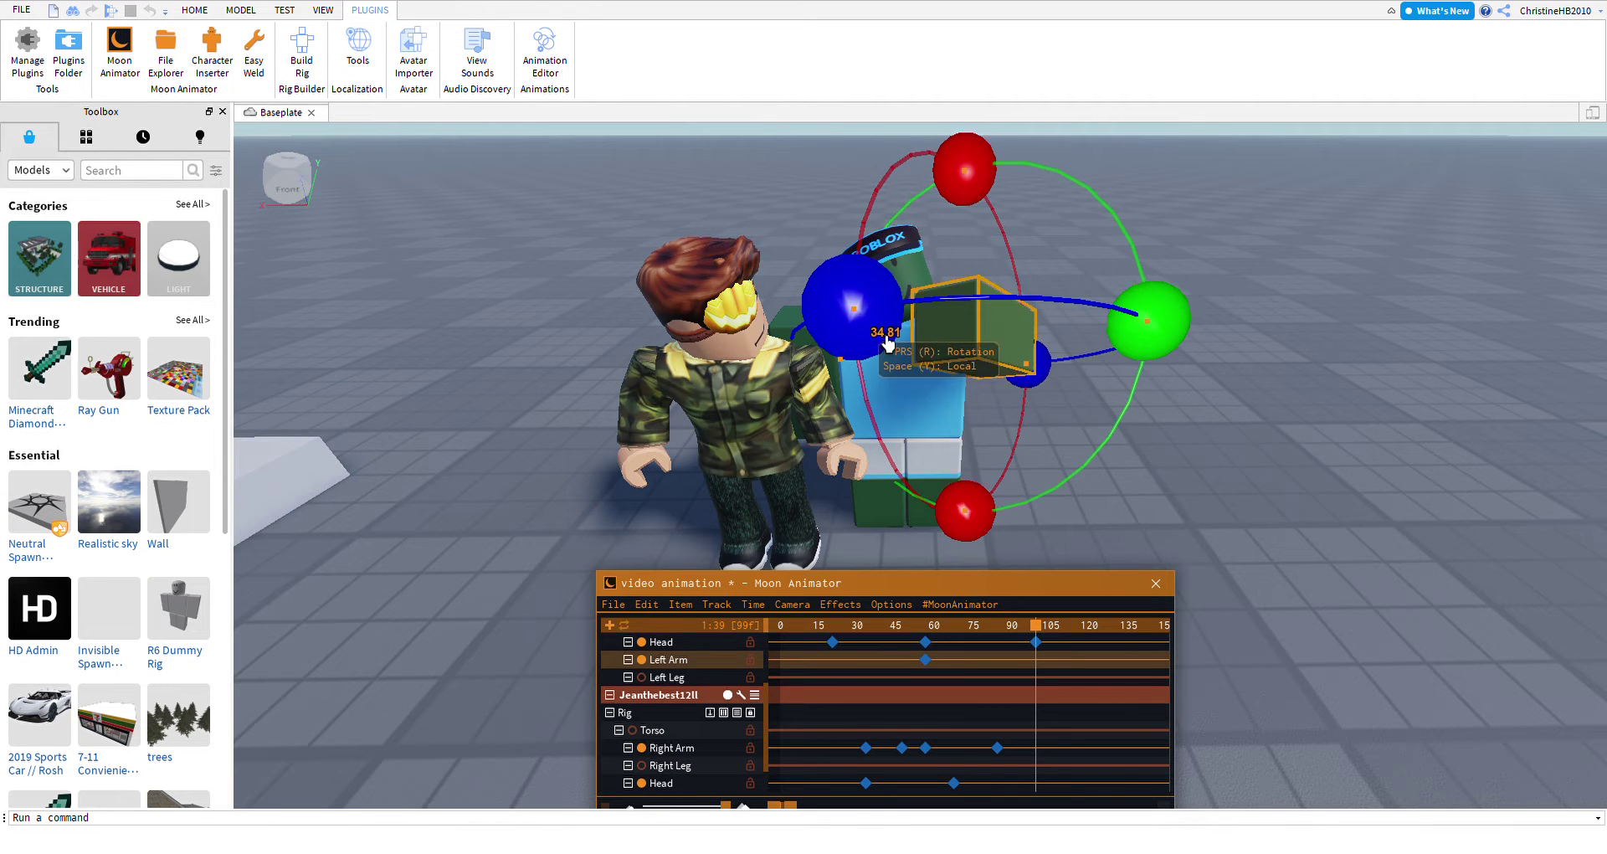
left_click_drag(845, 305, 1047, 315)
left_click_drag(1149, 325, 1172, 339)
left_click_drag(1340, 329, 1338, 328)
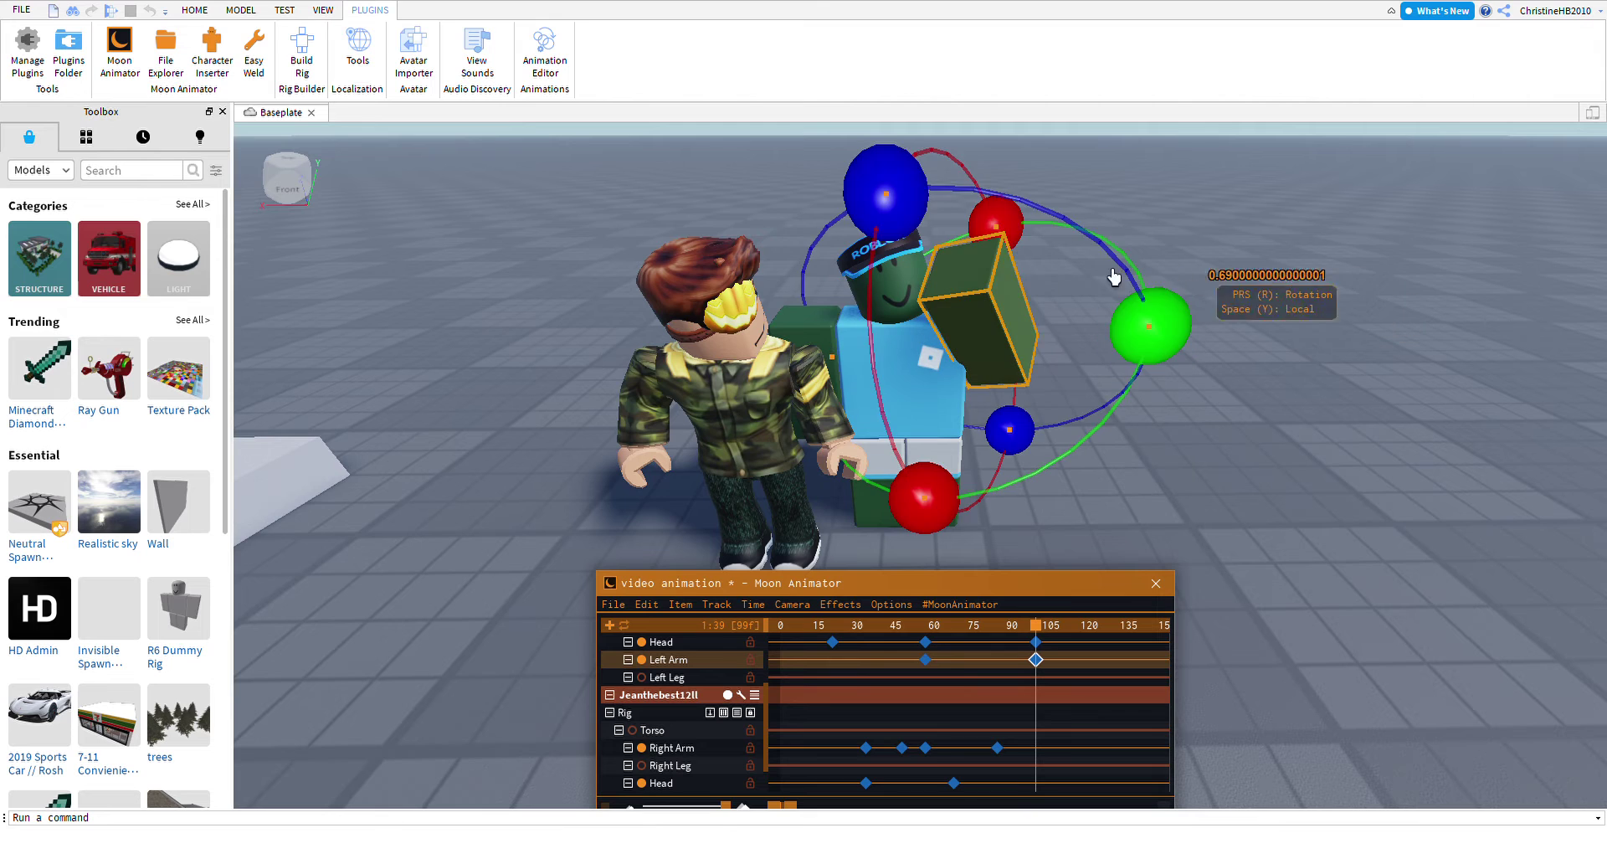
left_click_drag(880, 199, 797, 276)
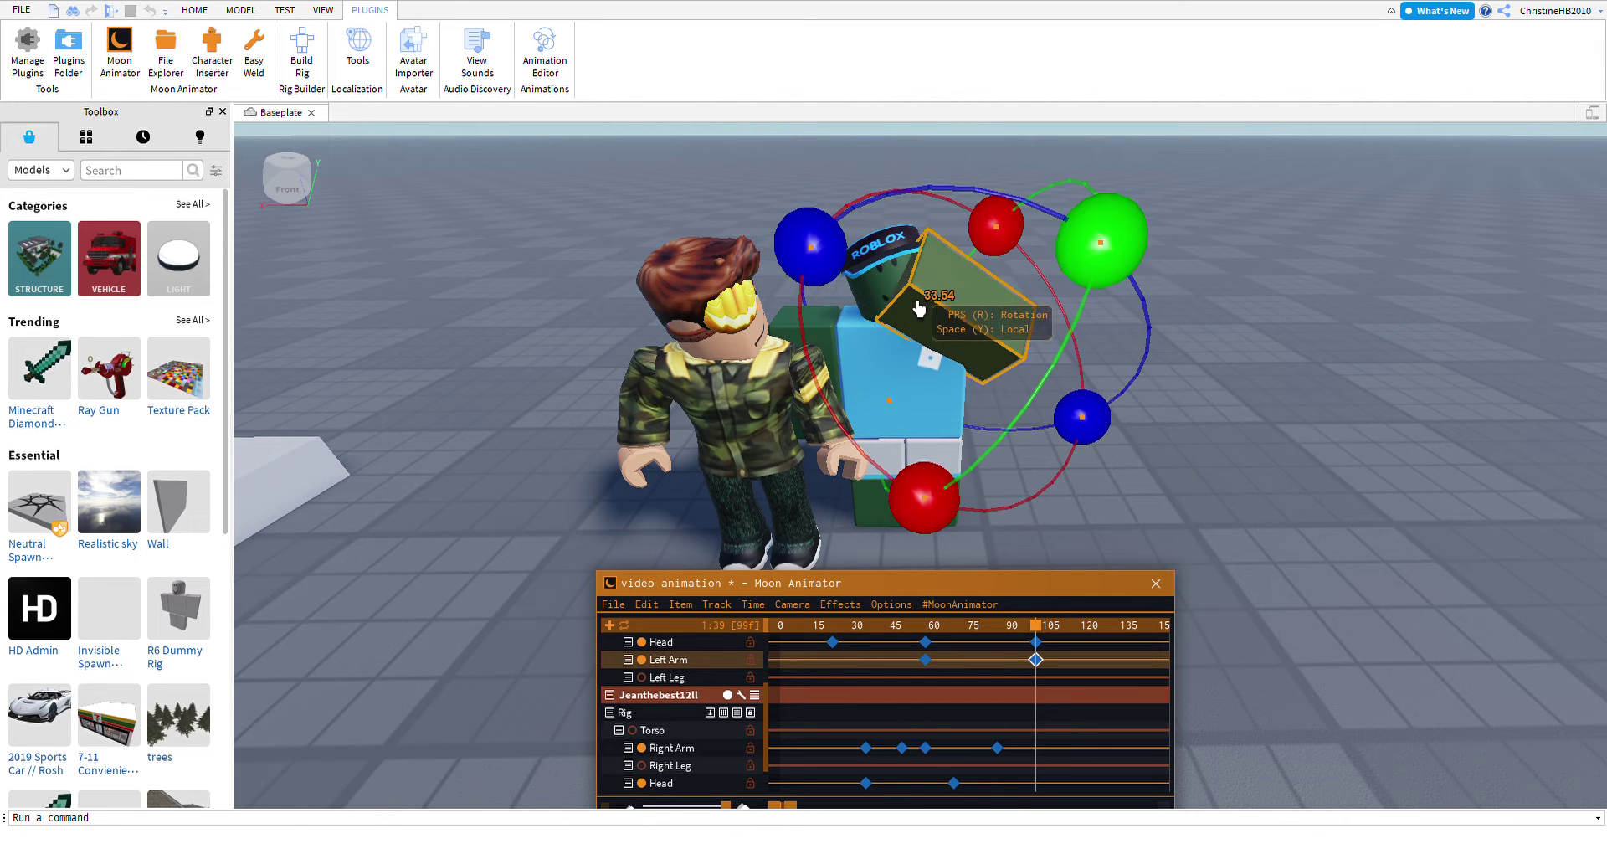
left_click_drag(1067, 251, 1220, 197)
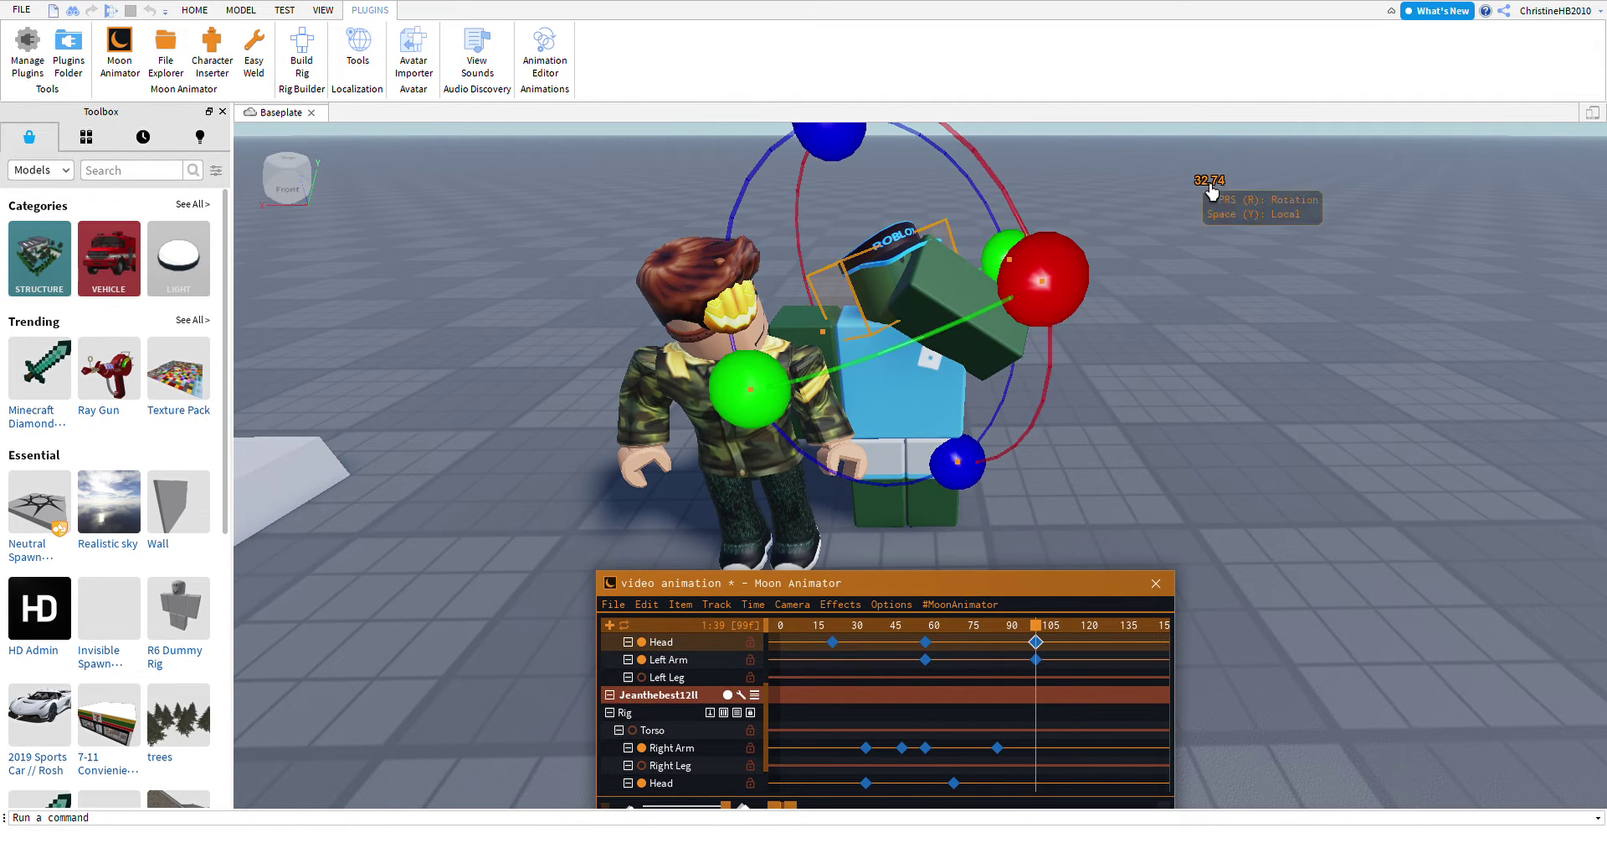
At frame 99, turn the first character's torso about 28 degrees away from the view.
left_click(712, 276)
left_click_drag(645, 500, 523, 452)
left_click(712, 393)
At frame 113, turn the first character's torso about 43 degrees and rotate its head about -30 degrees.
left_click(1069, 661)
left_click(668, 441)
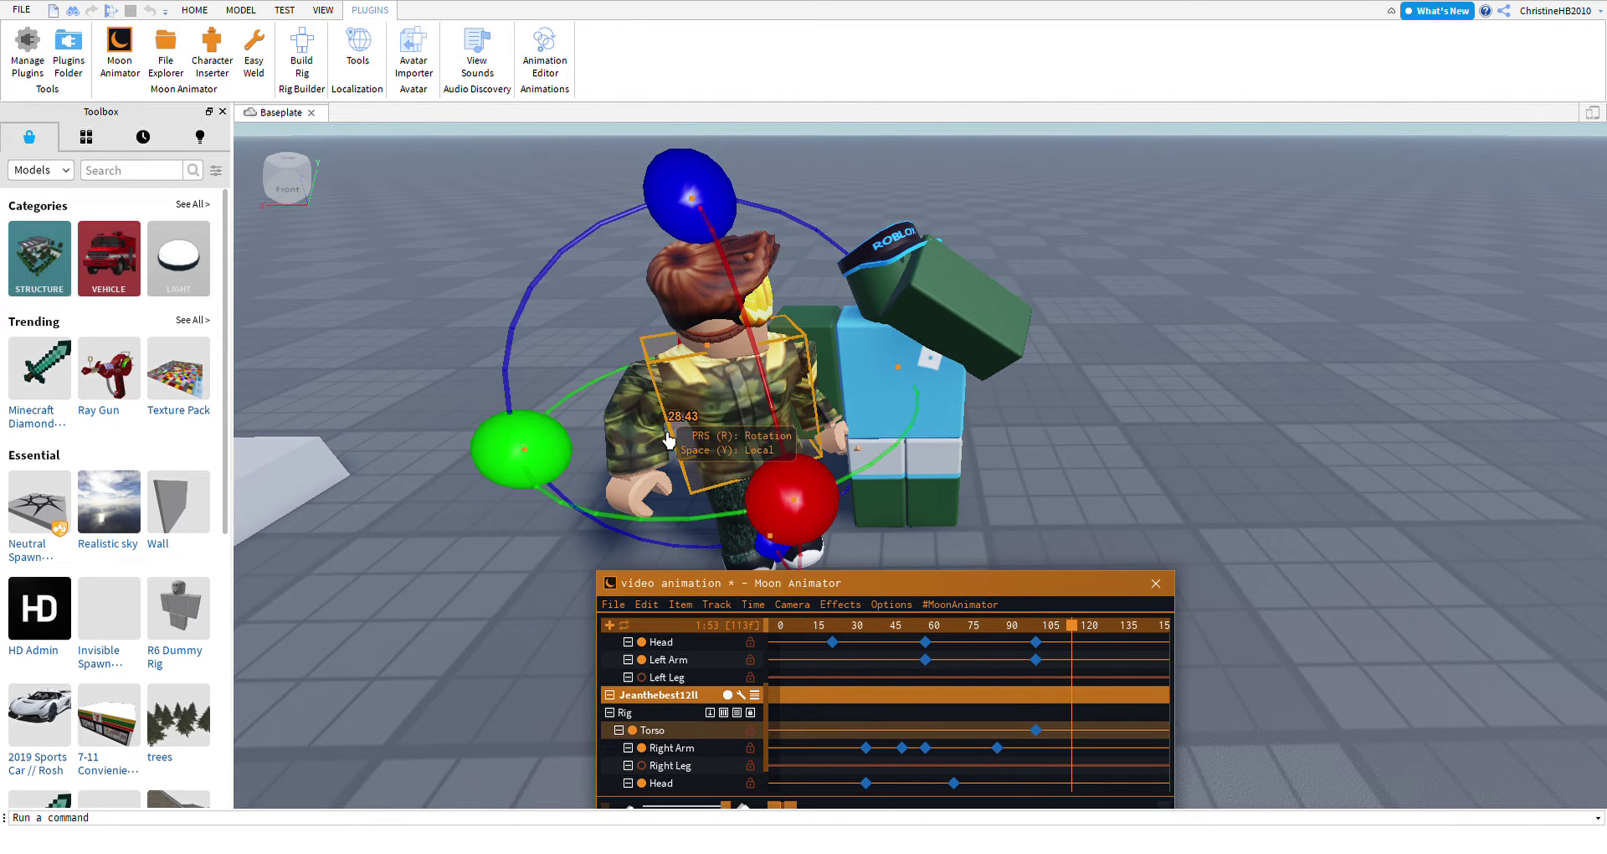
left_click_drag(652, 503, 636, 501)
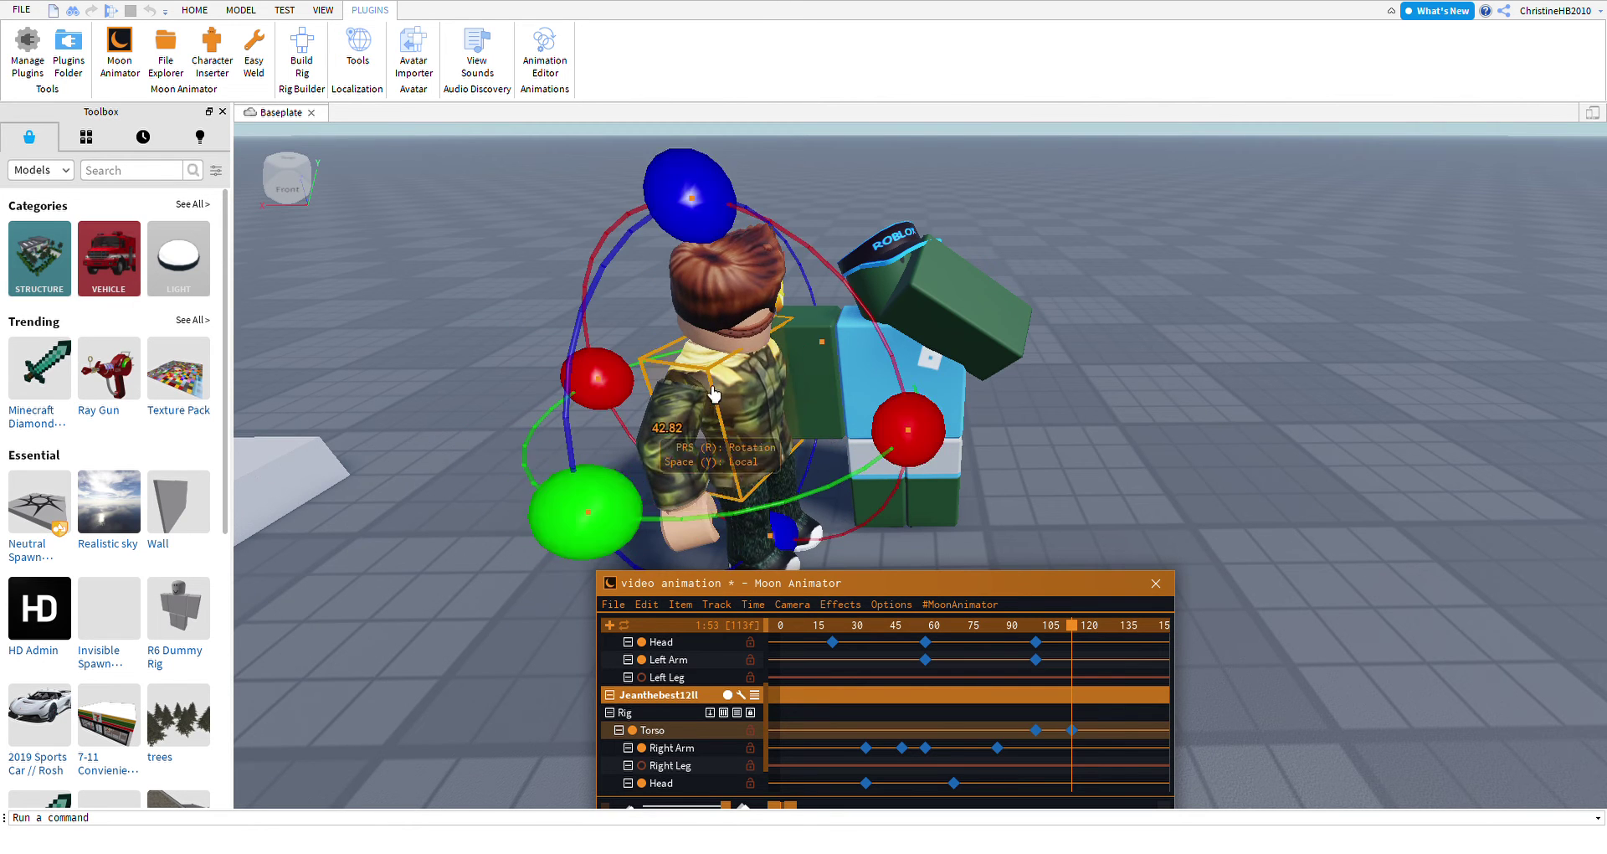
left_click(716, 280)
left_click_drag(886, 431, 799, 437)
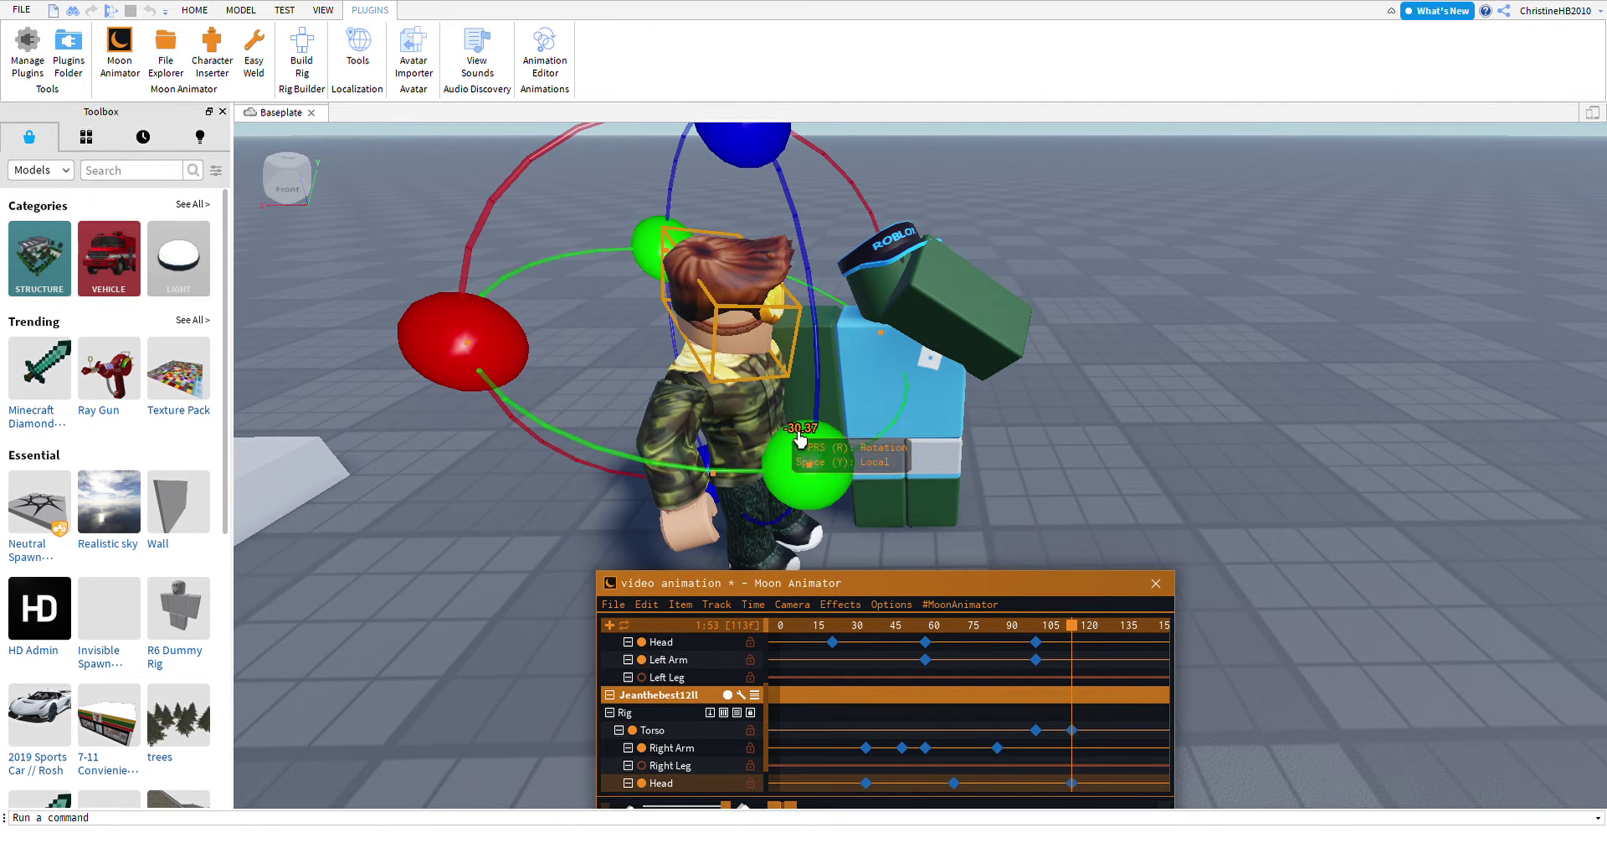
At frame 113, turn the first character's torso further toward the green character and rotate its head about -41 degrees.
left_click(751, 453)
left_click_drag(795, 489, 853, 507)
left_click(729, 280)
left_click_drag(795, 418, 1183, 679)
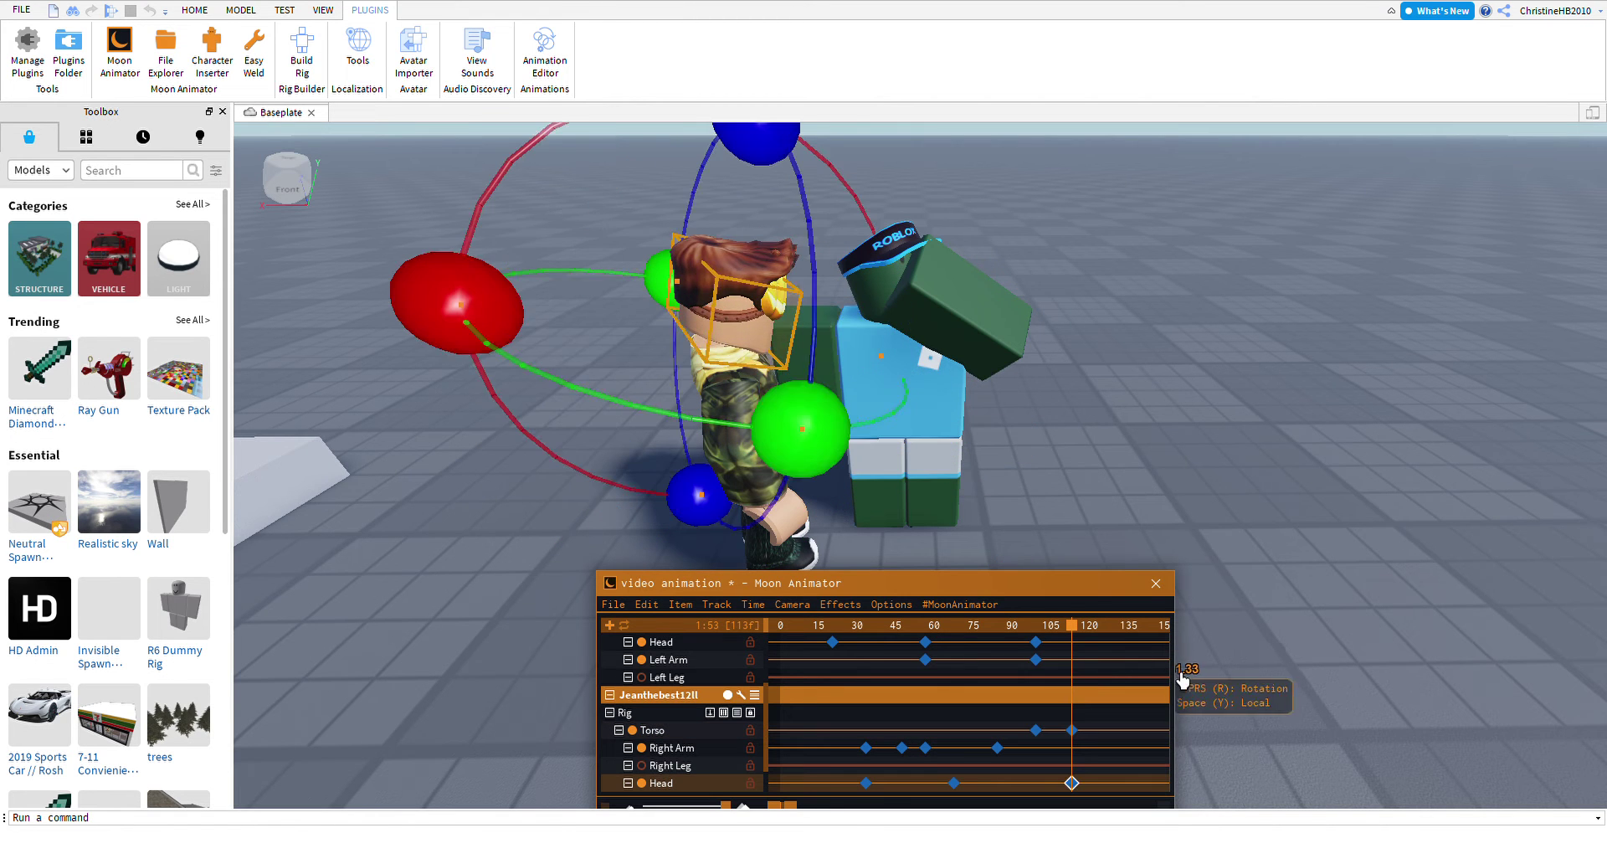
Play back the animation, and at frame 113 tilt the first character's head and turn it about 11 degrees.
left_click(1117, 660)
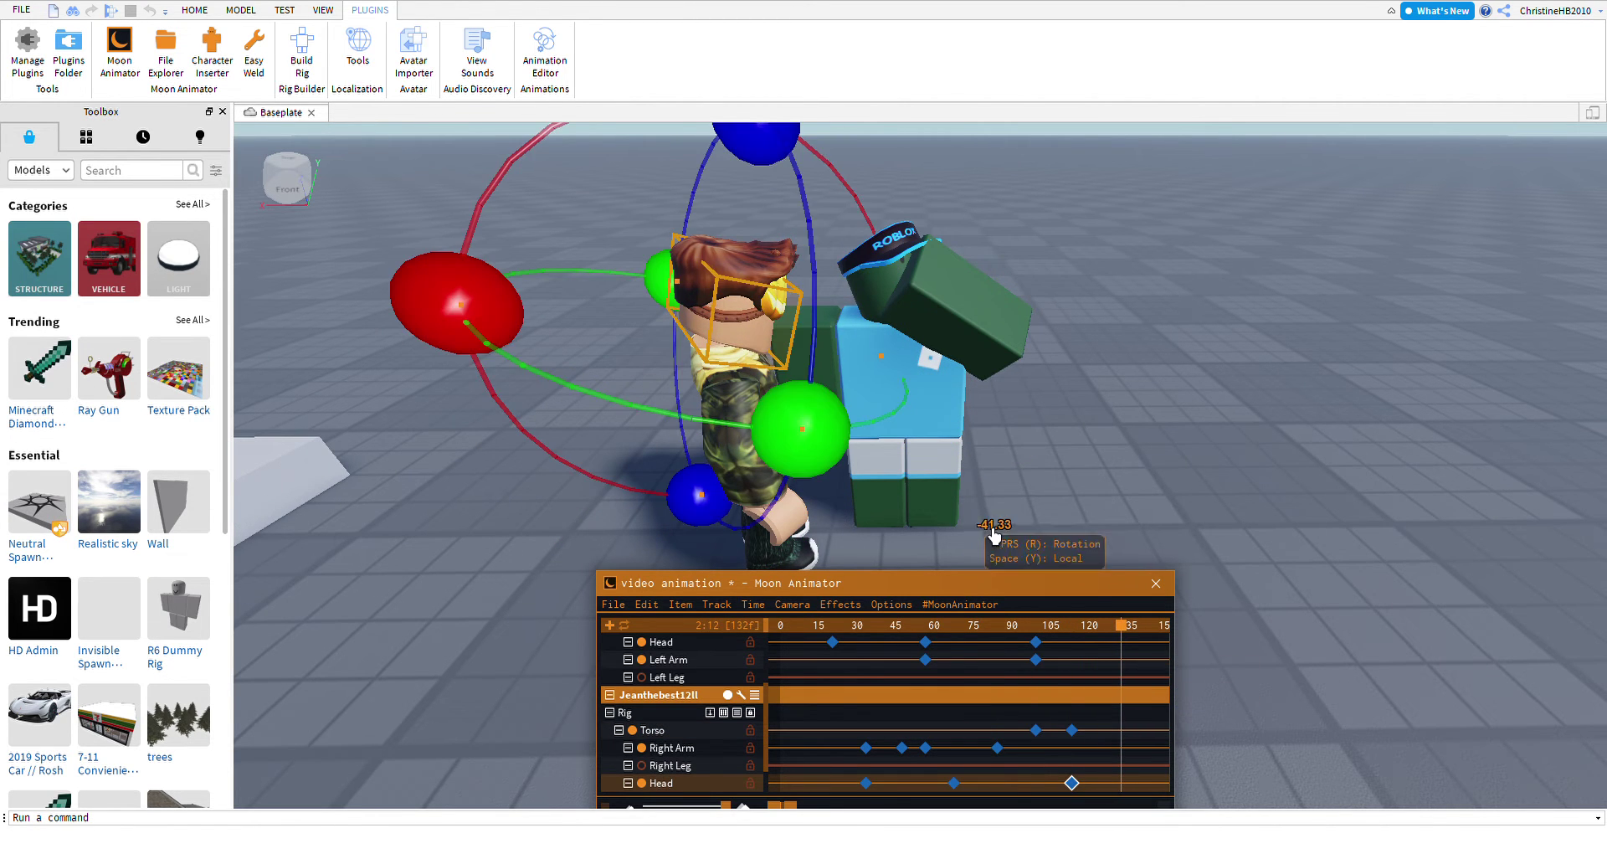
key("space")
key("space")
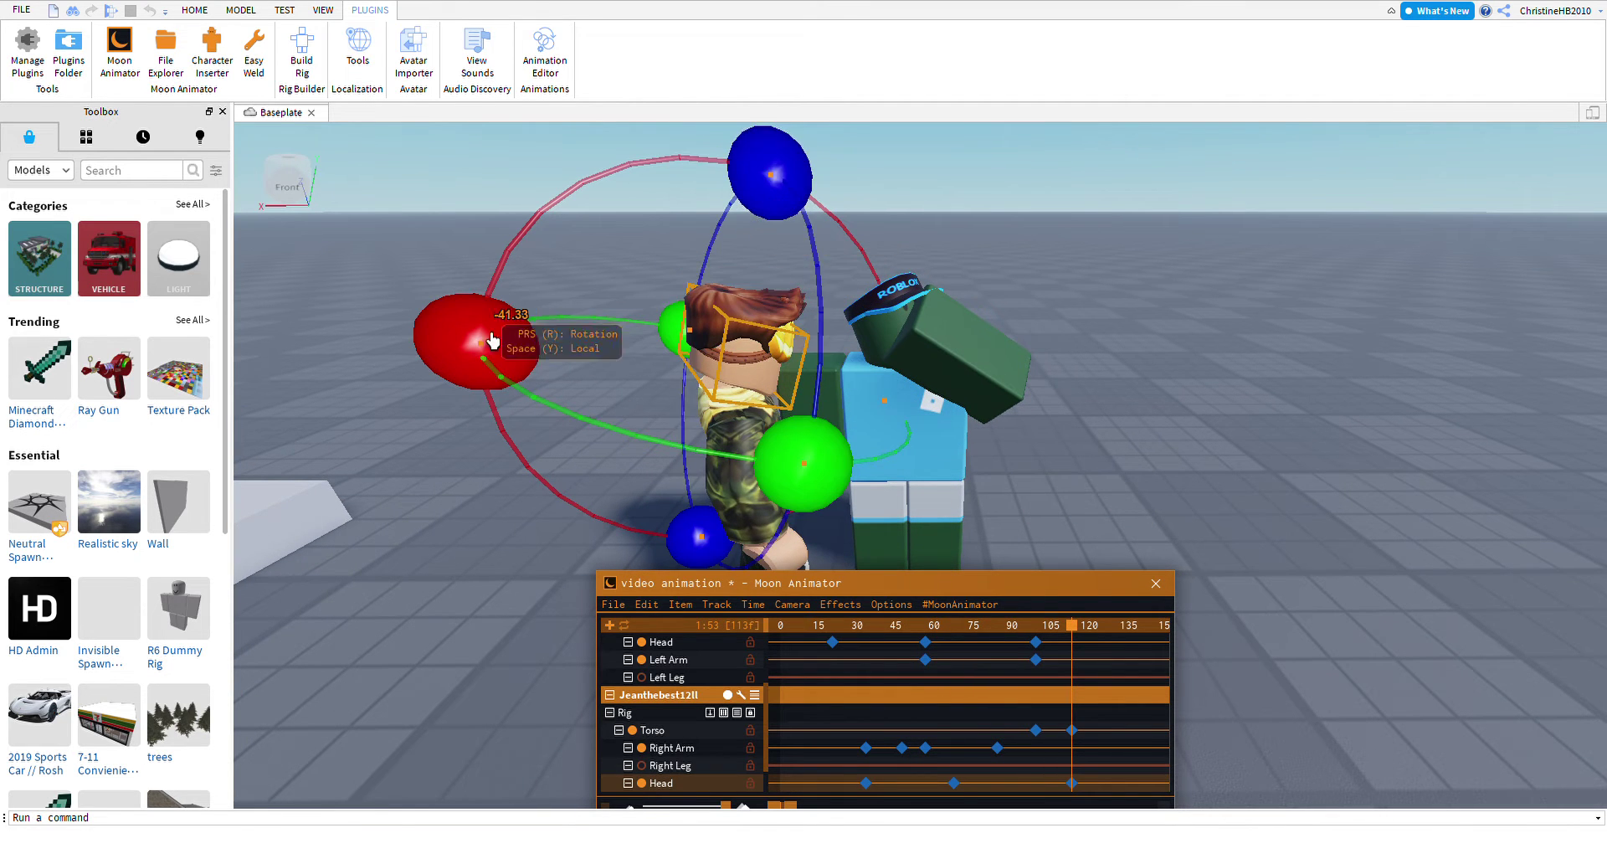
left_click_drag(484, 336, 490, 406)
left_click_drag(860, 517, 931, 502)
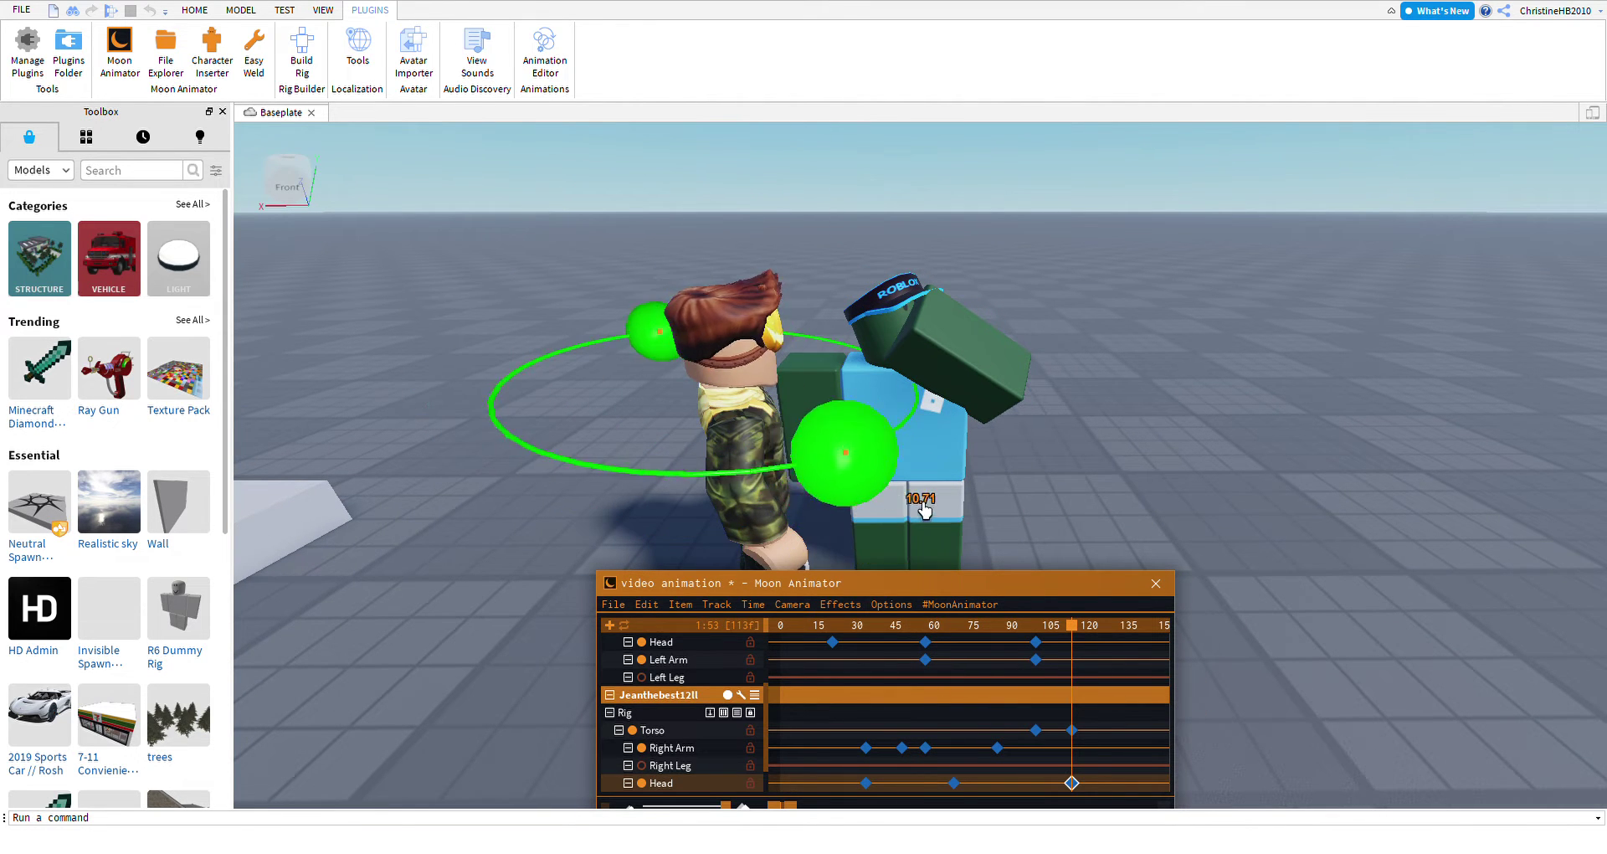
At frame 121, bring the green character's head upright, turn it about -15 degrees, and rotate its left arm away from its face.
left_click(1094, 645)
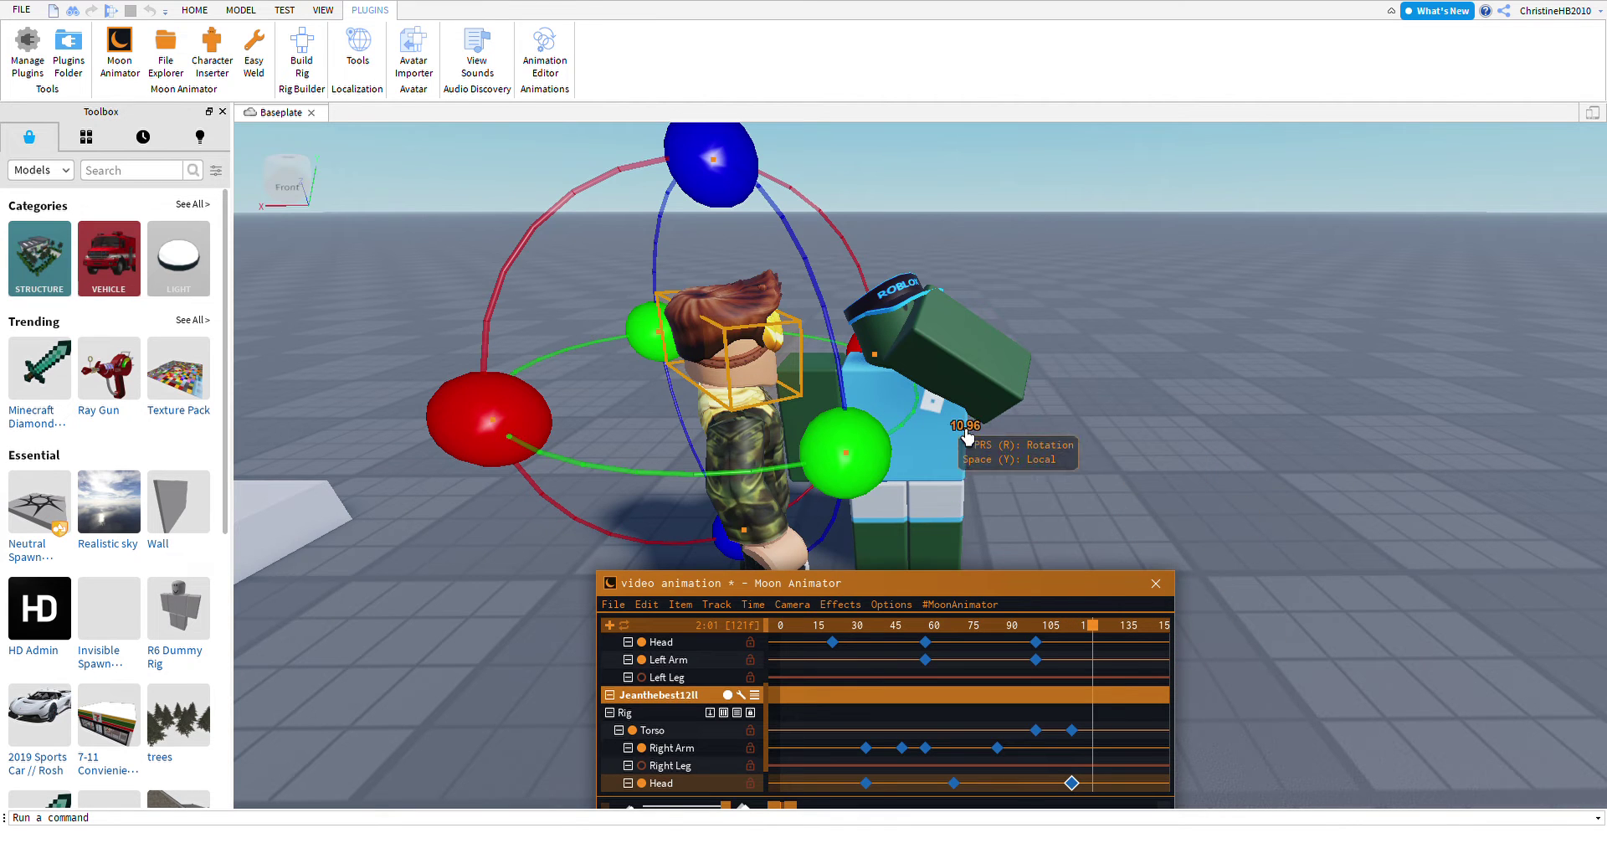
left_click(930, 338)
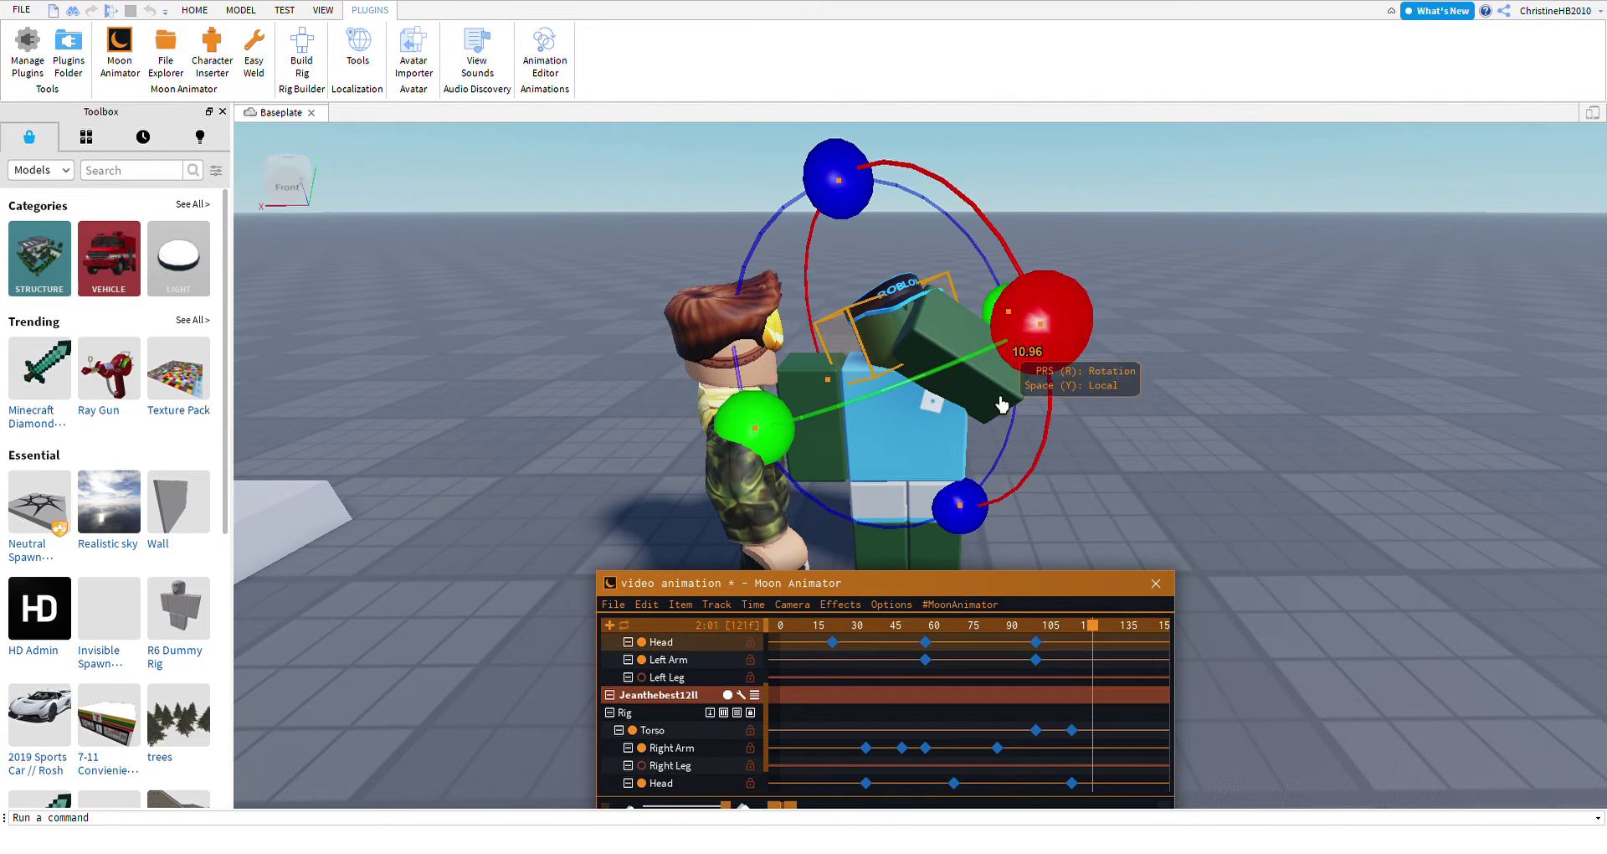
key("y")
left_click_drag(818, 287, 653, 201)
left_click_drag(1121, 488, 860, 459)
left_click(904, 327)
left_click_drag(1074, 344, 946, 280)
left_click_drag(862, 165, 915, 223)
left_click_drag(840, 424, 825, 381)
left_click_drag(1134, 375, 984, 405)
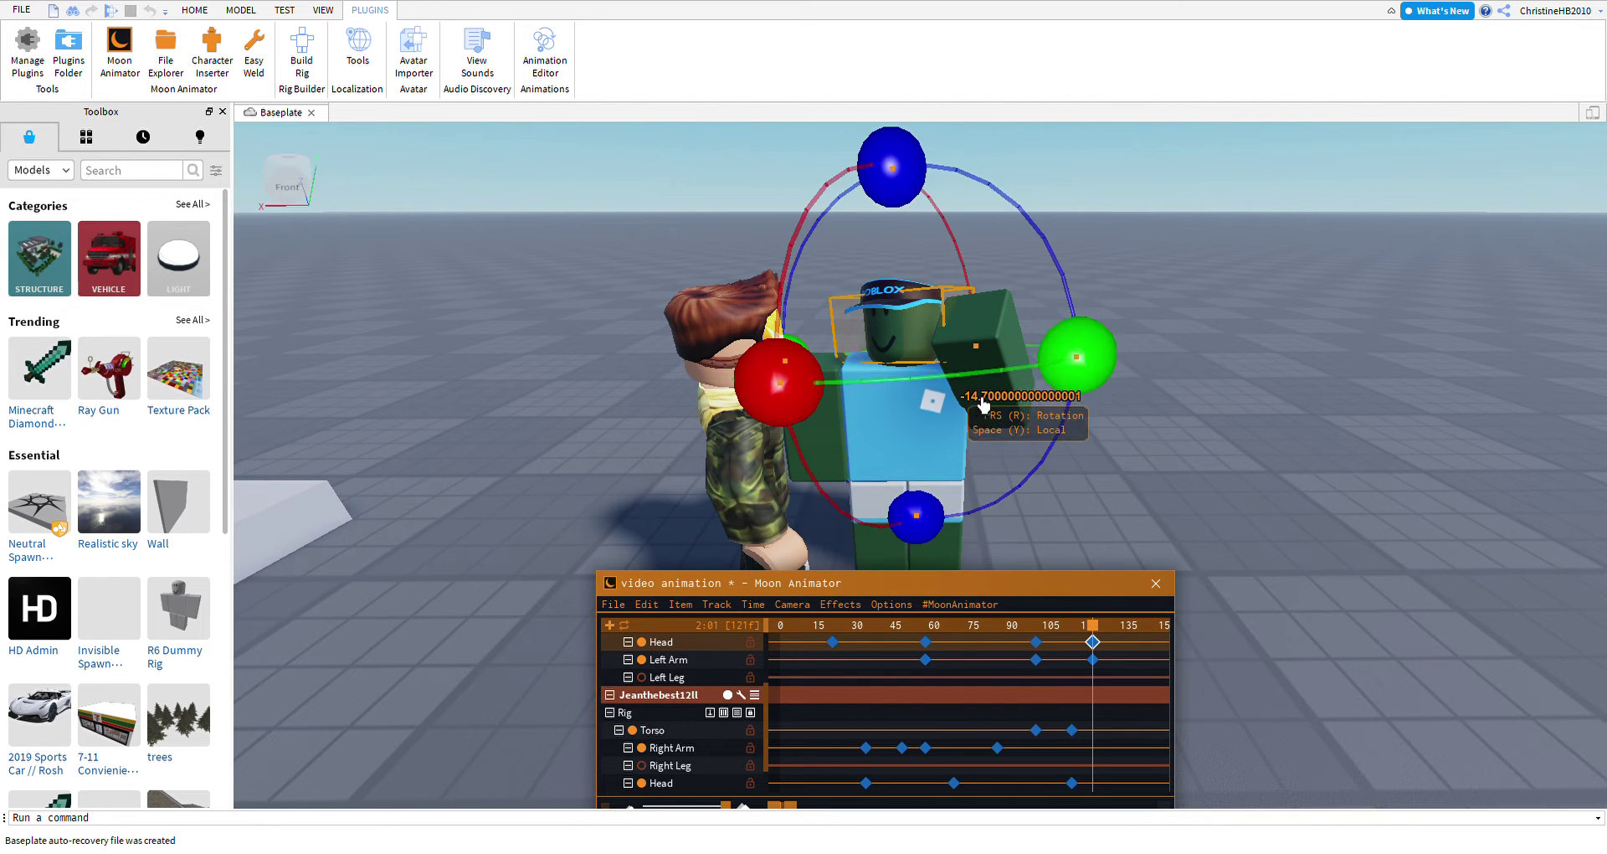
At frame 121, rotate the green character's left arm about -31 degrees so it points forward.
left_click(1028, 366)
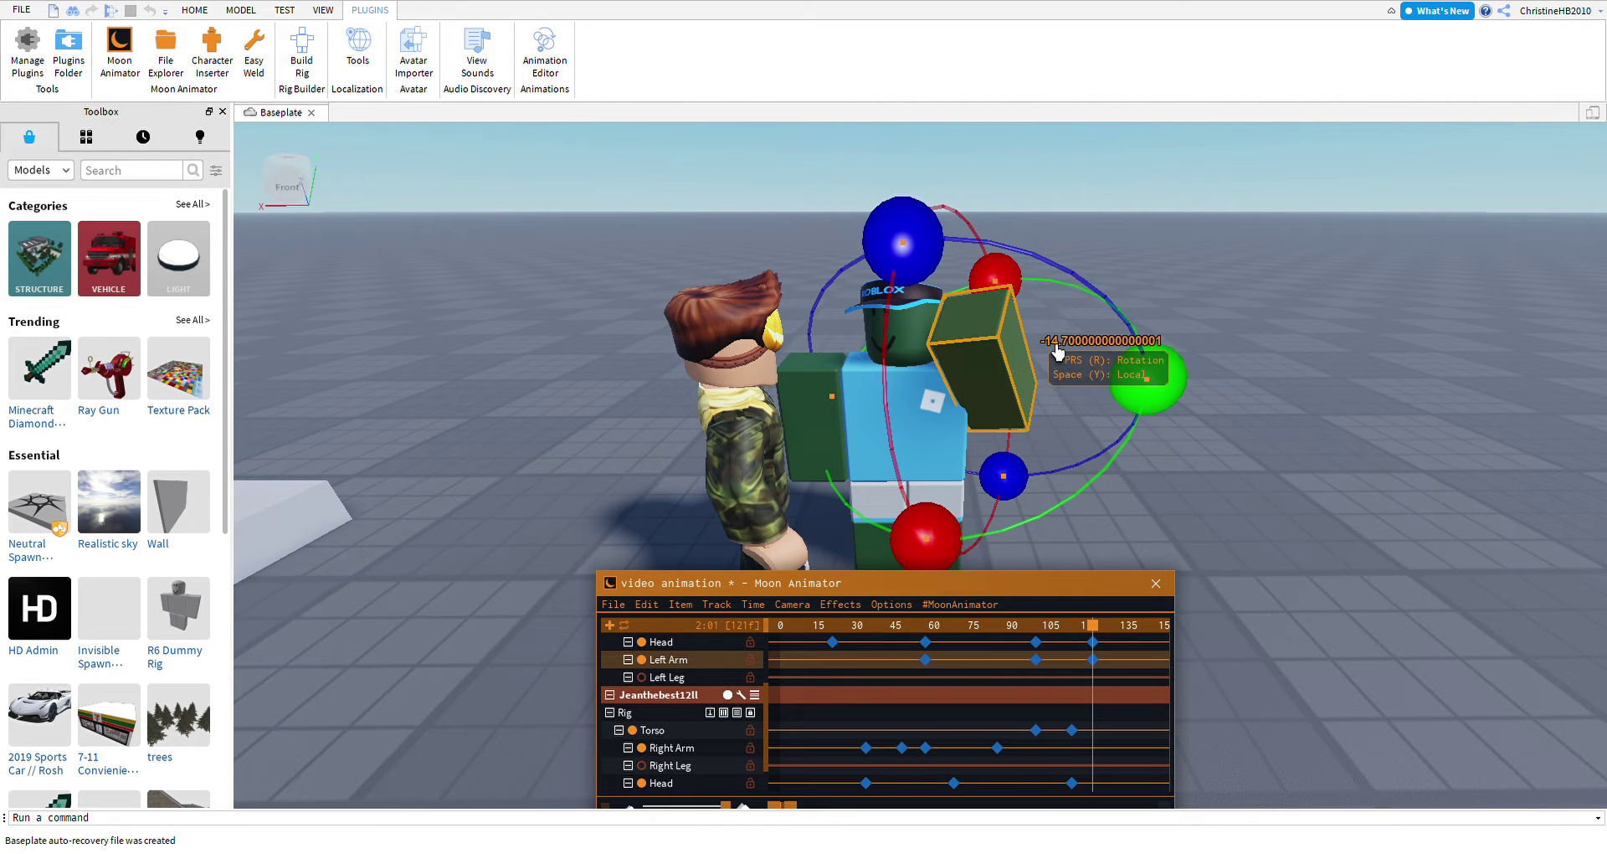
left_click_drag(906, 243, 964, 313)
left_click_drag(919, 509, 973, 580)
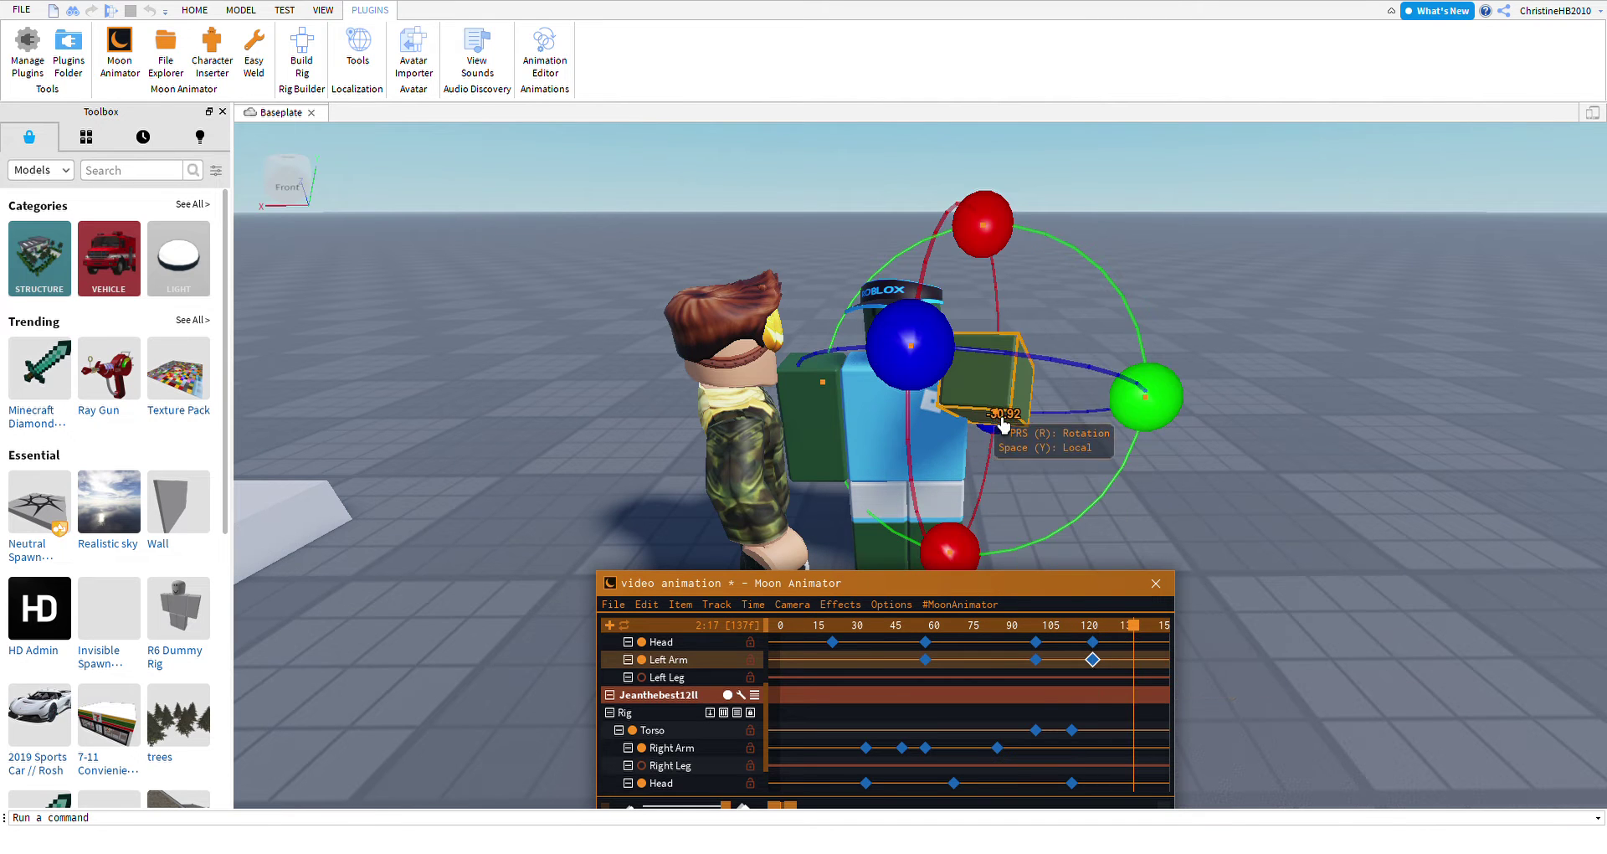
At frame 137, turn the green character's torso about -33 degrees and rotate its head about 32 degrees.
left_click(937, 444)
left_click_drag(1123, 488, 1063, 460)
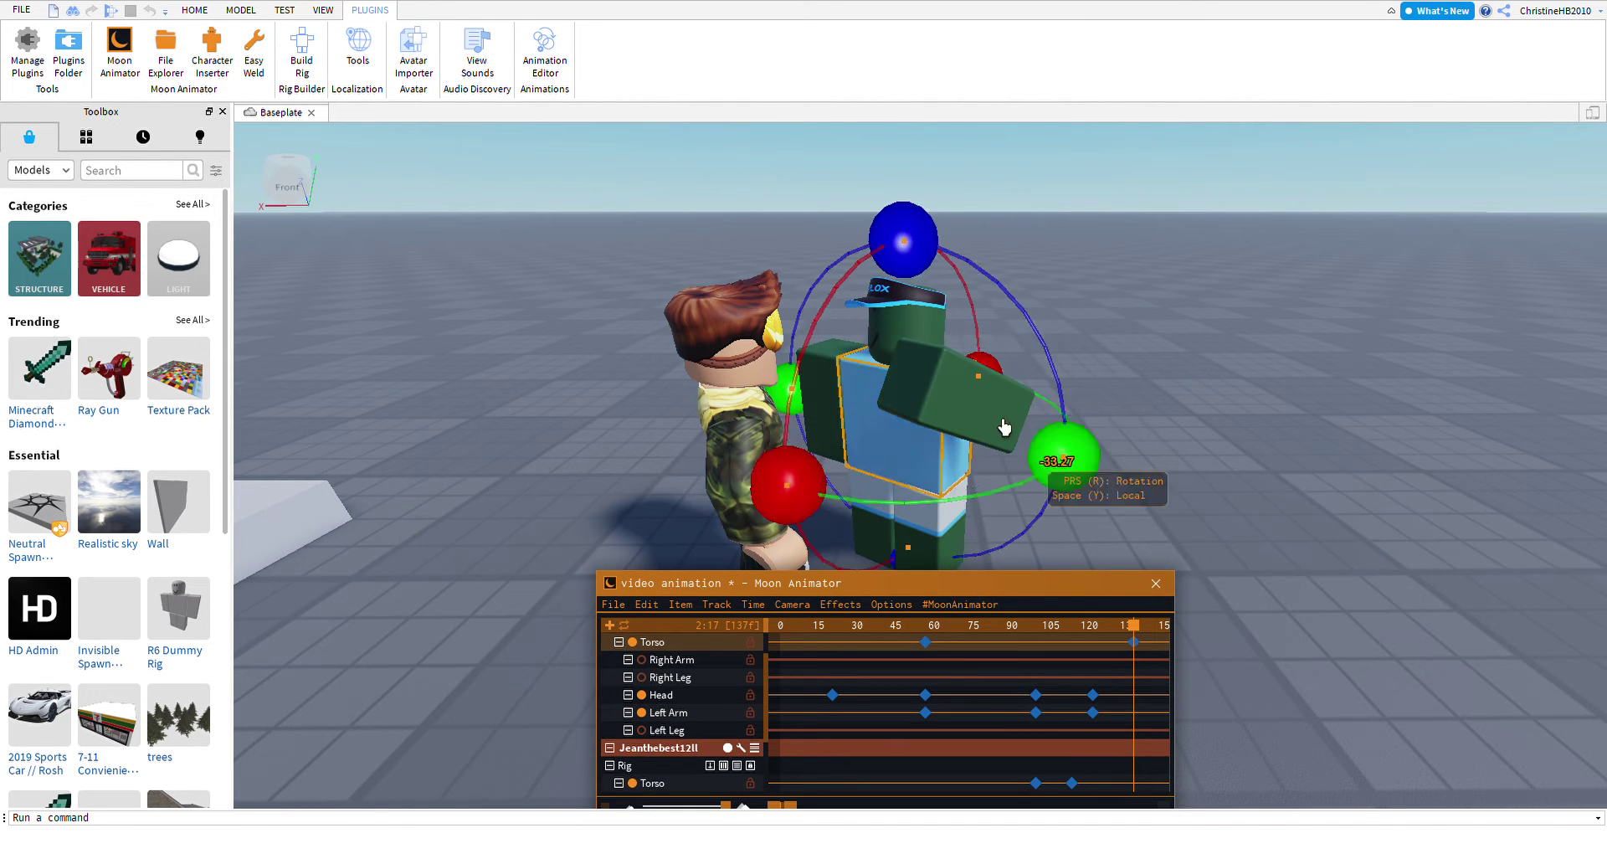
left_click(942, 367)
left_click_drag(942, 366, 1070, 410)
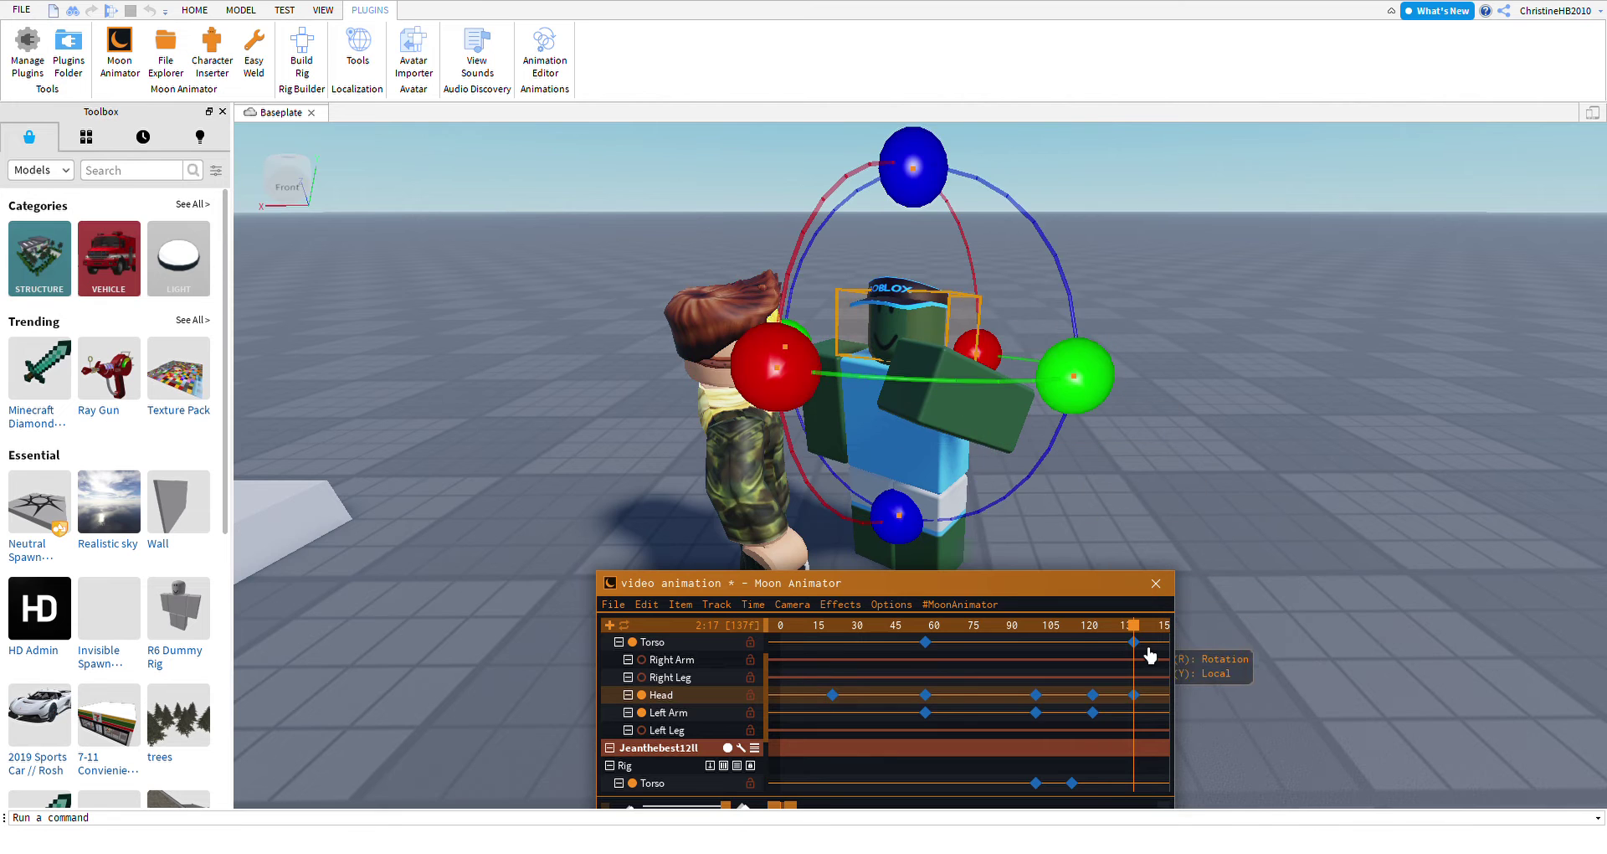
At frame 167, rotate the green character's left arm about -16 degrees and turn its torso about -43 degrees toward the first character.
left_click_drag(1160, 655, 1221, 659)
left_click(1009, 444)
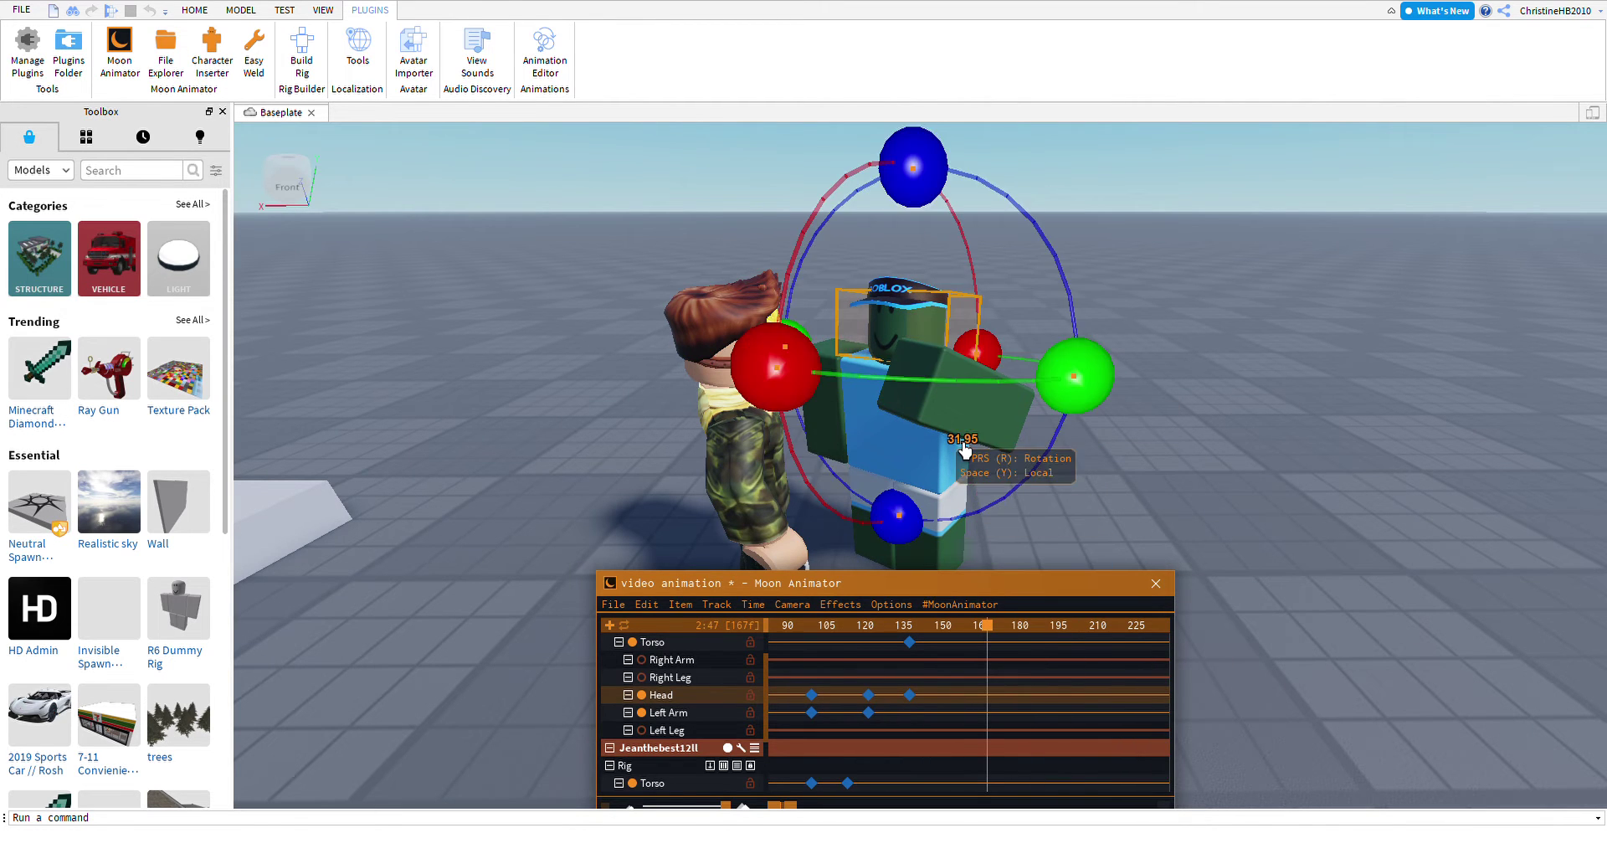
key("y")
left_click_drag(1070, 234, 1030, 262)
left_click(915, 526)
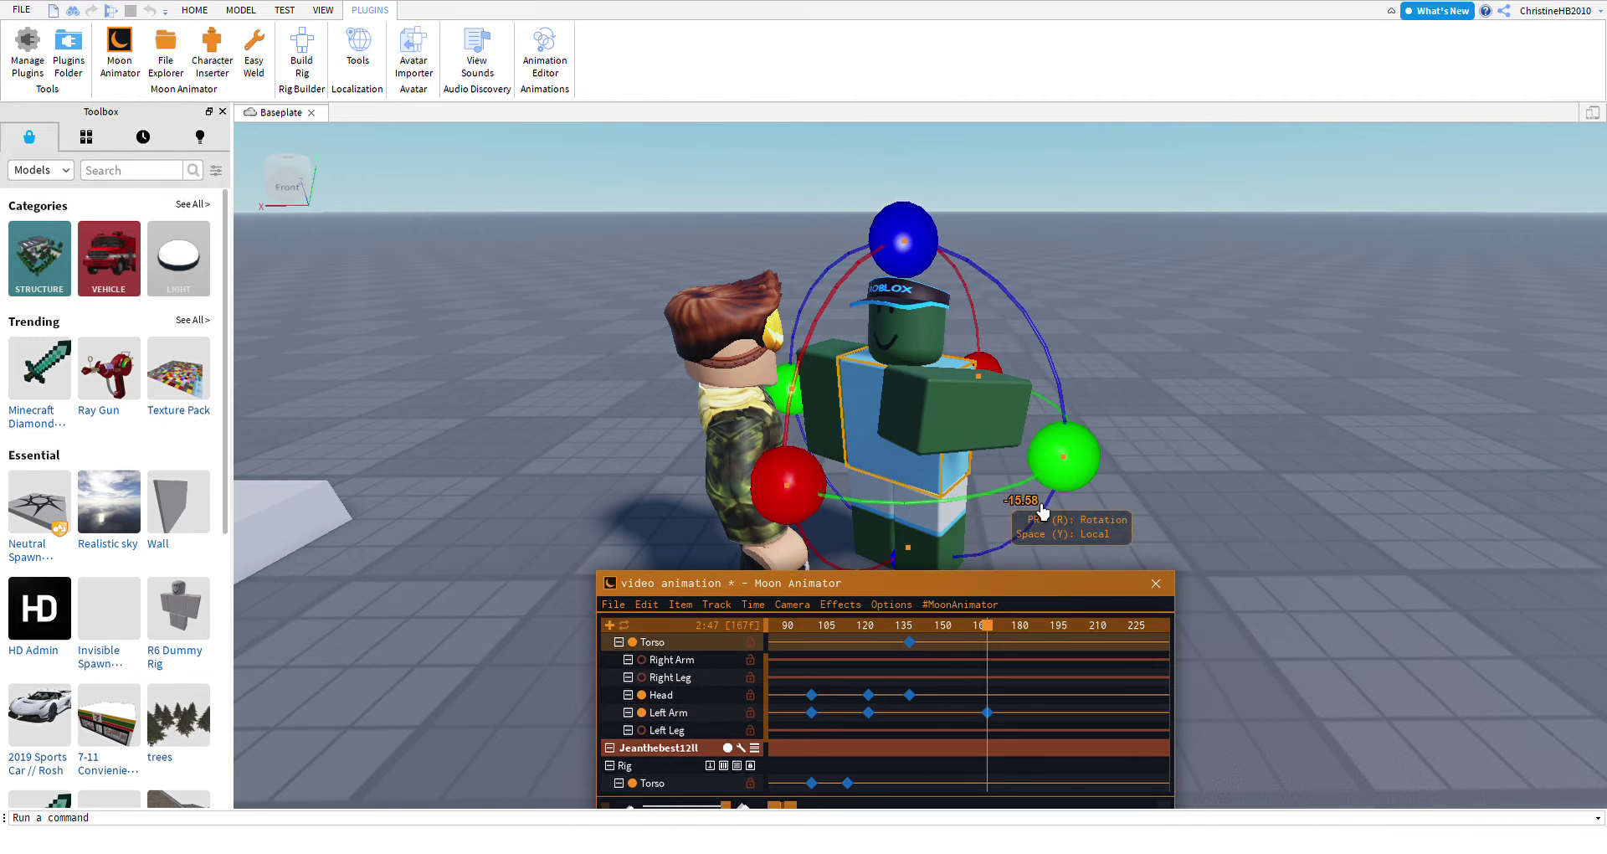
left_click_drag(1041, 513, 1000, 555)
At frame 167, swing the green character's left arm about 37 degrees toward the first character and turn the first character's head about -53 degrees.
left_click(835, 395)
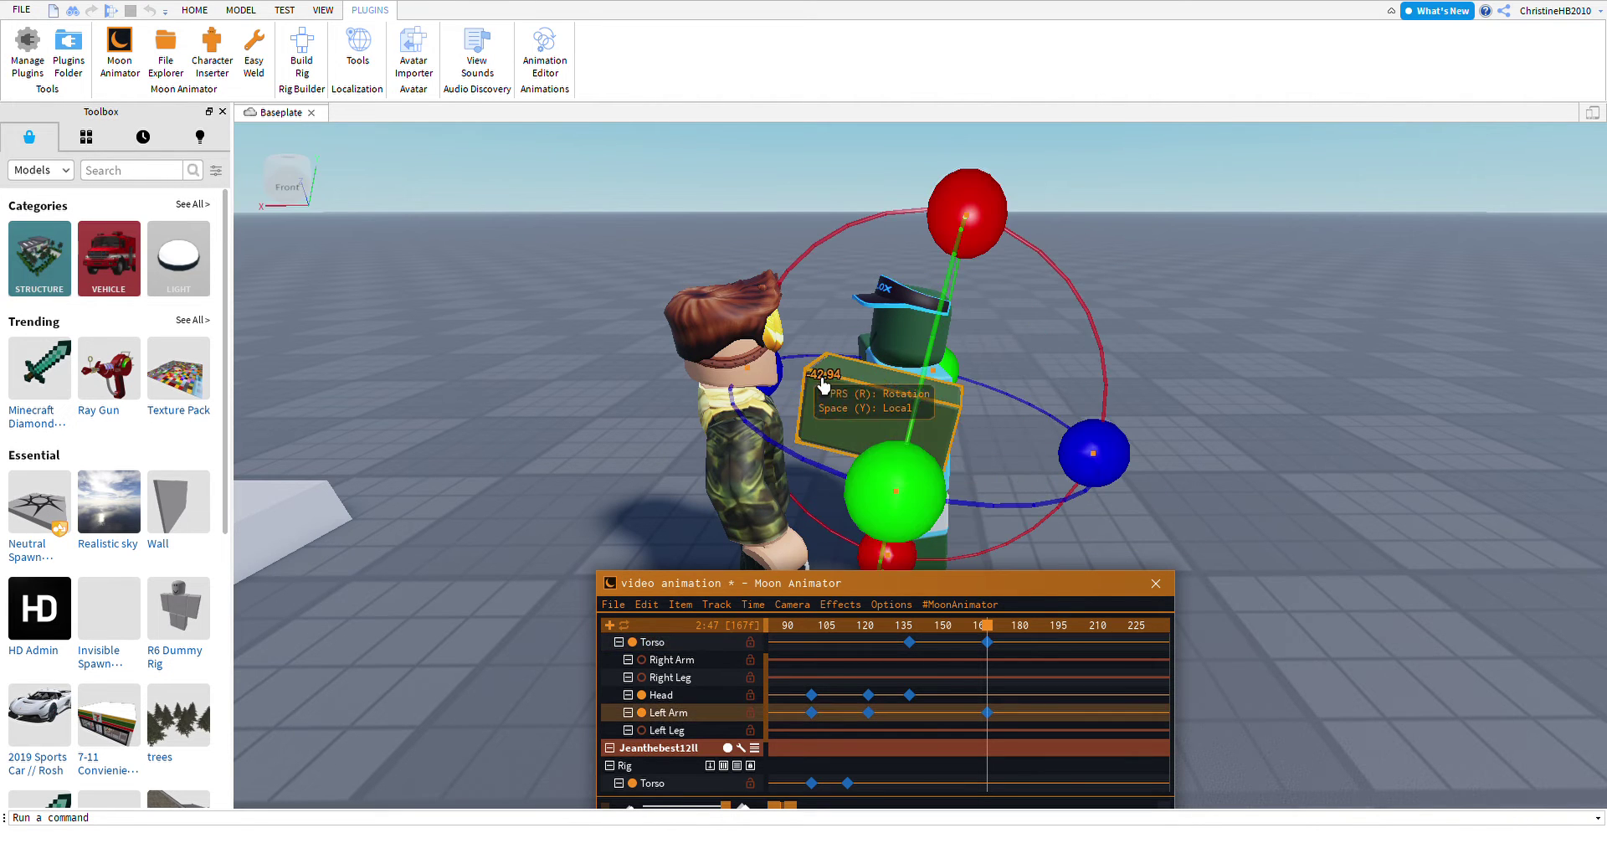
left_click_drag(835, 395, 795, 398)
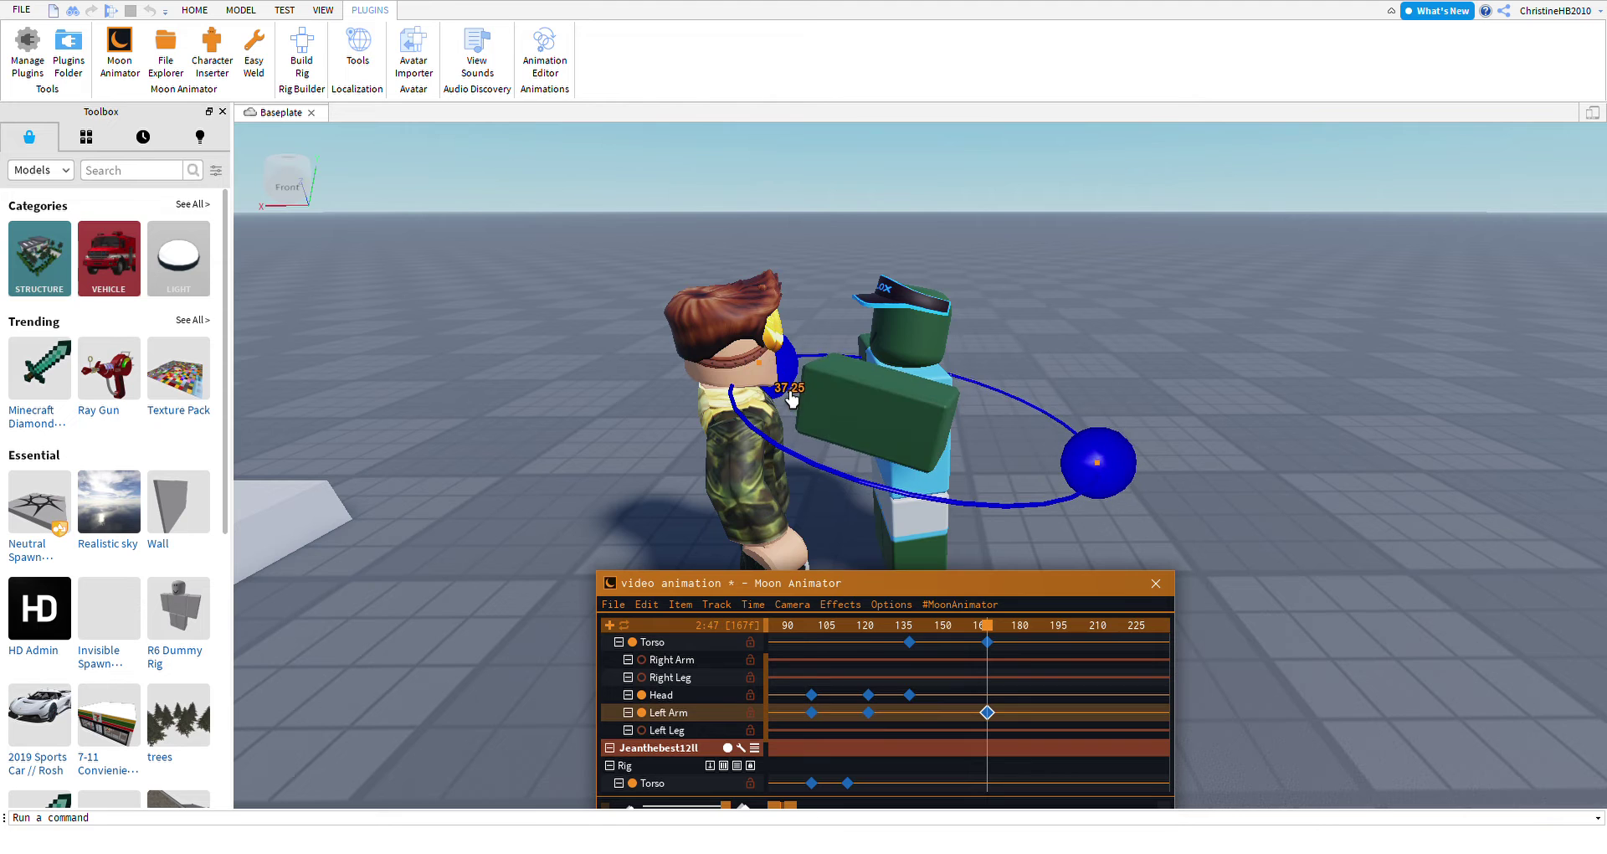
left_click(758, 360)
left_click_drag(841, 452, 760, 513)
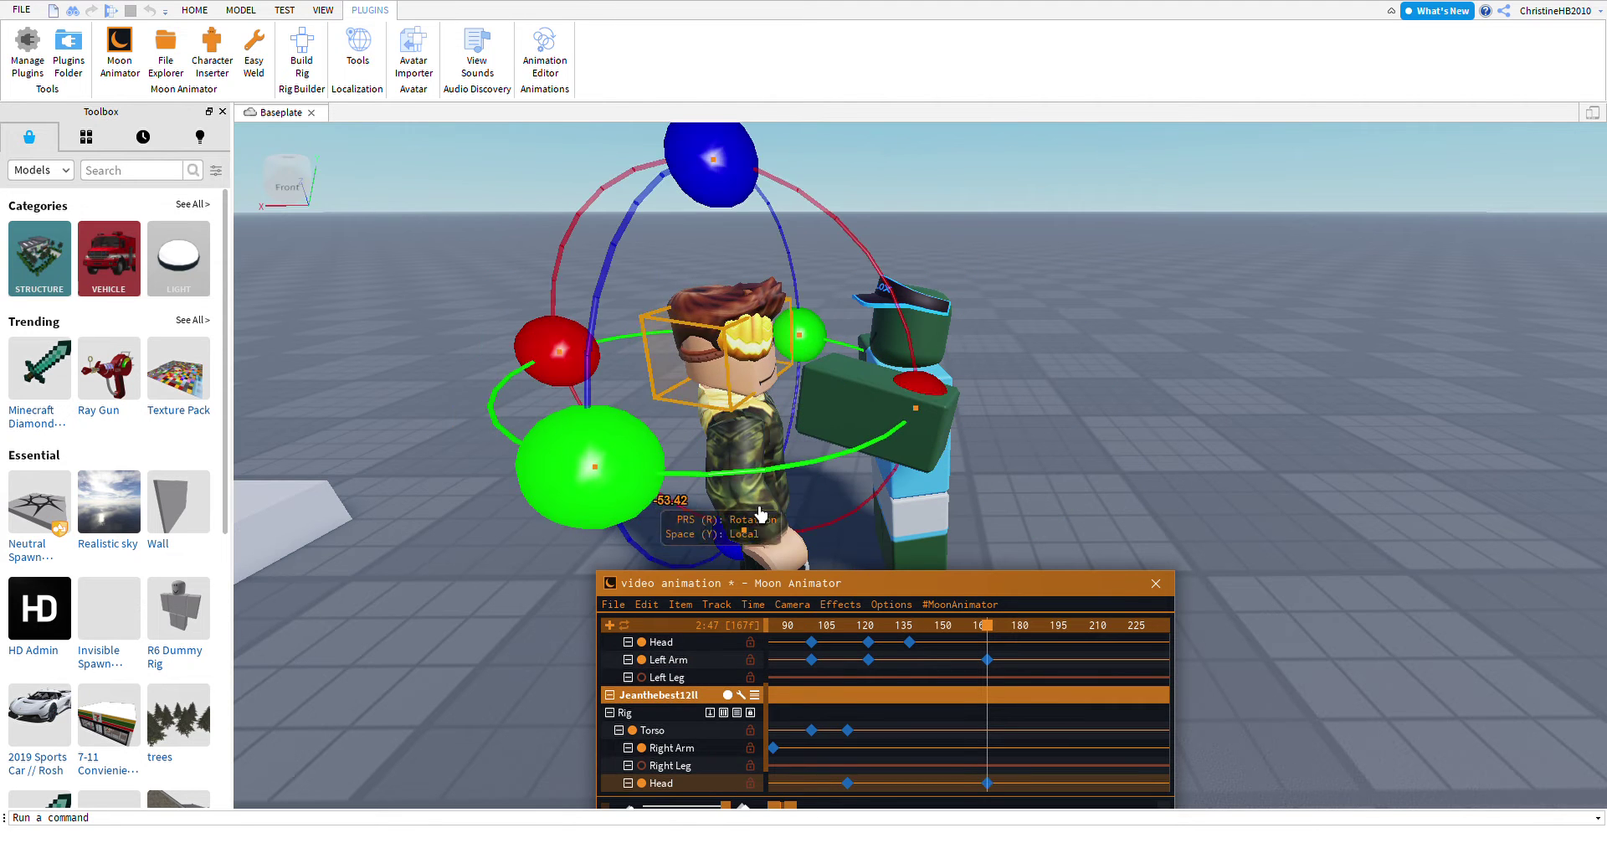
At frame 177, adjust the first character's head rotation and shift the green character's left arm slightly toward it.
left_click(1015, 661)
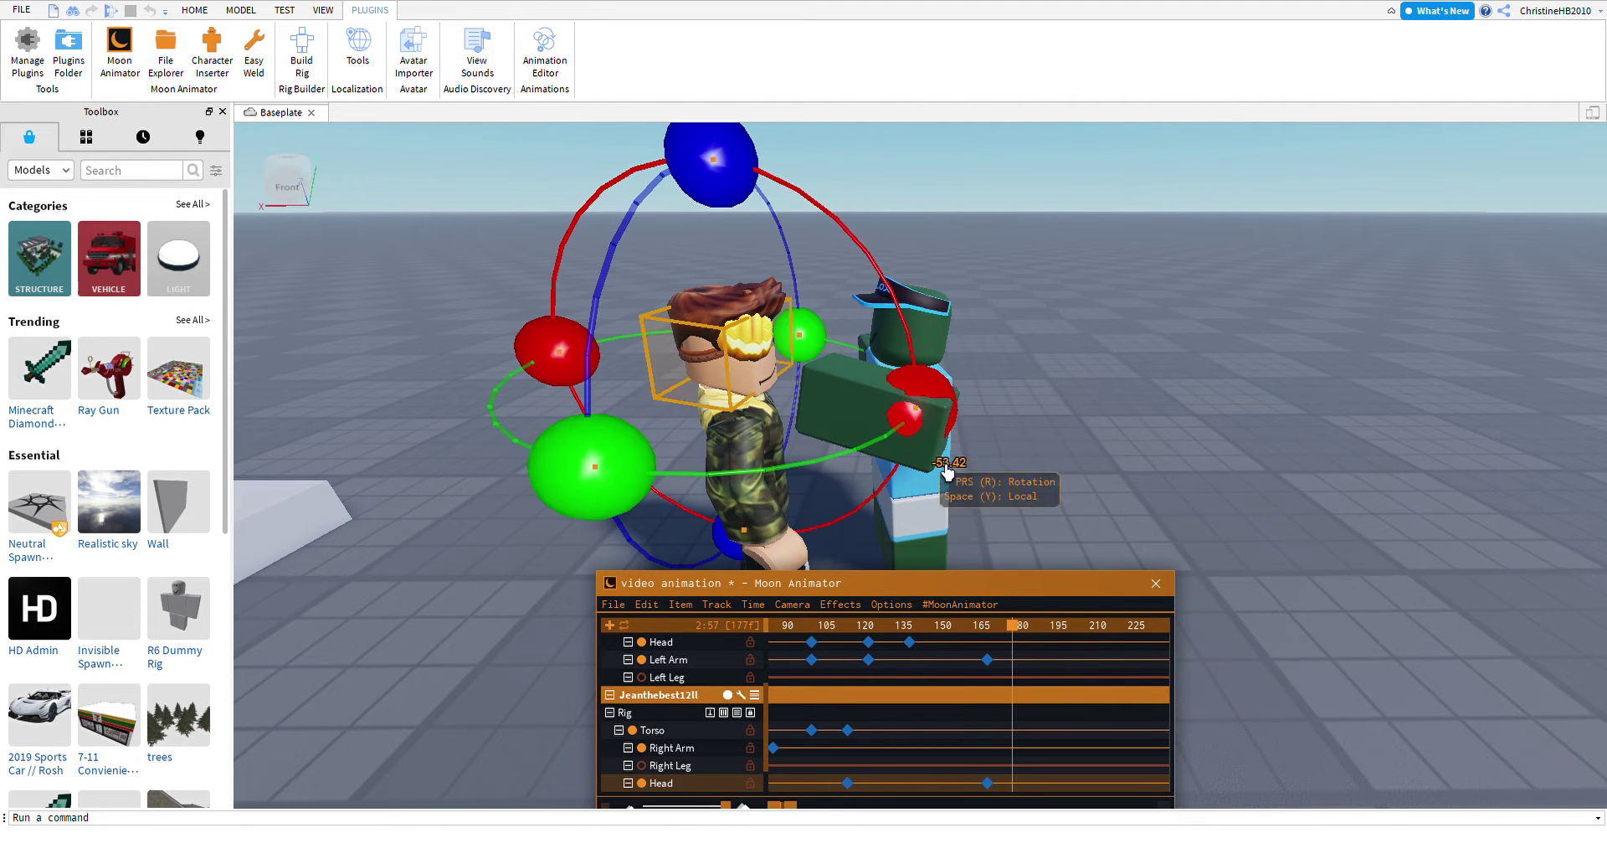
left_click_drag(915, 477, 907, 460)
left_click(969, 485)
key("r")
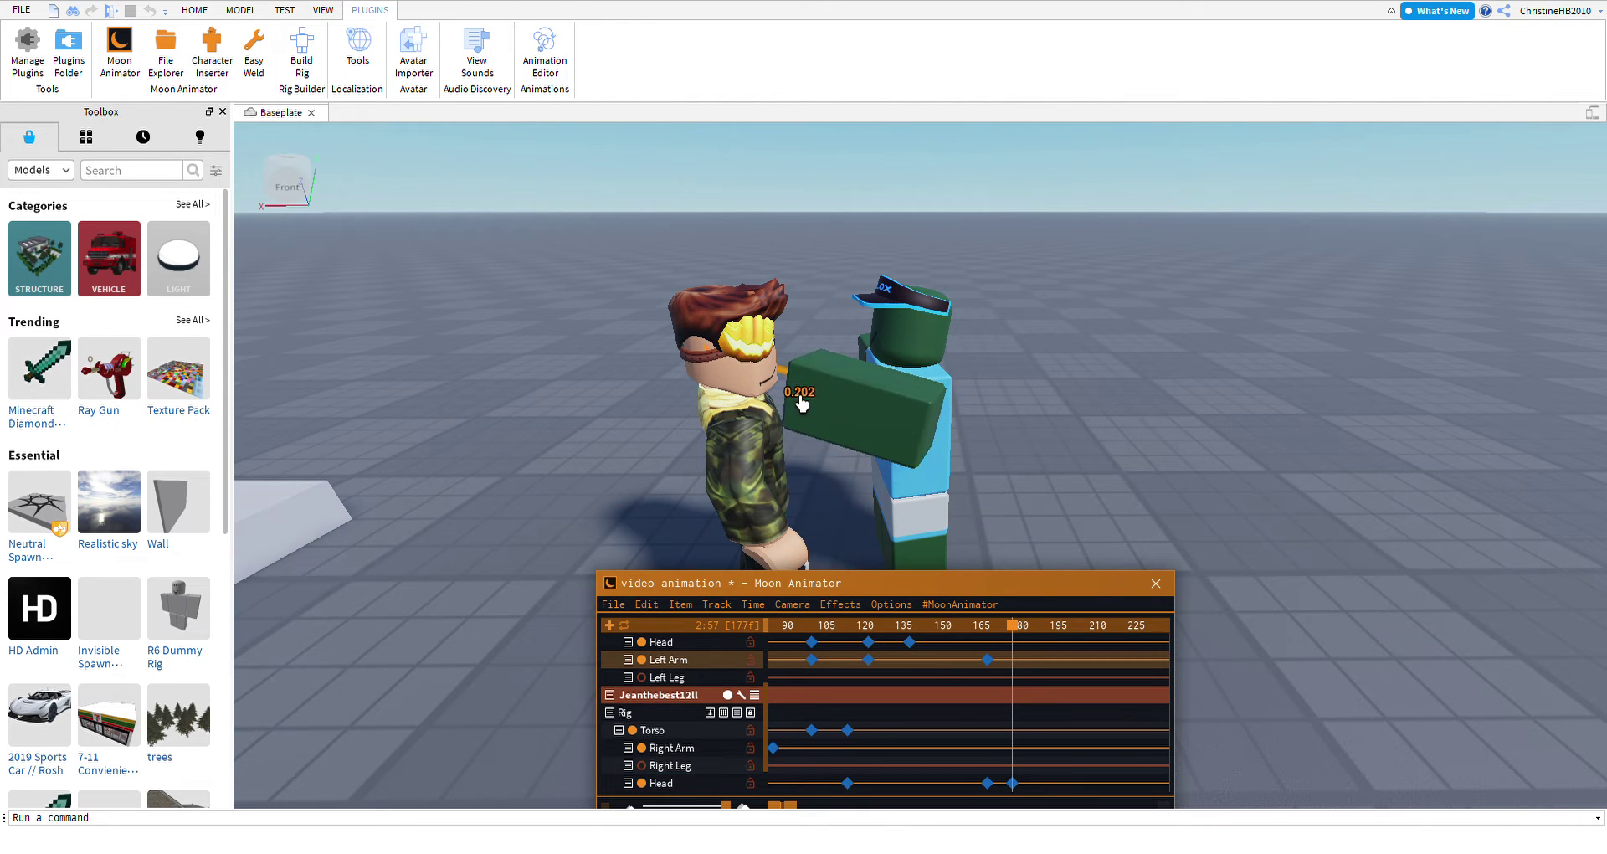
left_click_drag(801, 403, 730, 376)
key("r")
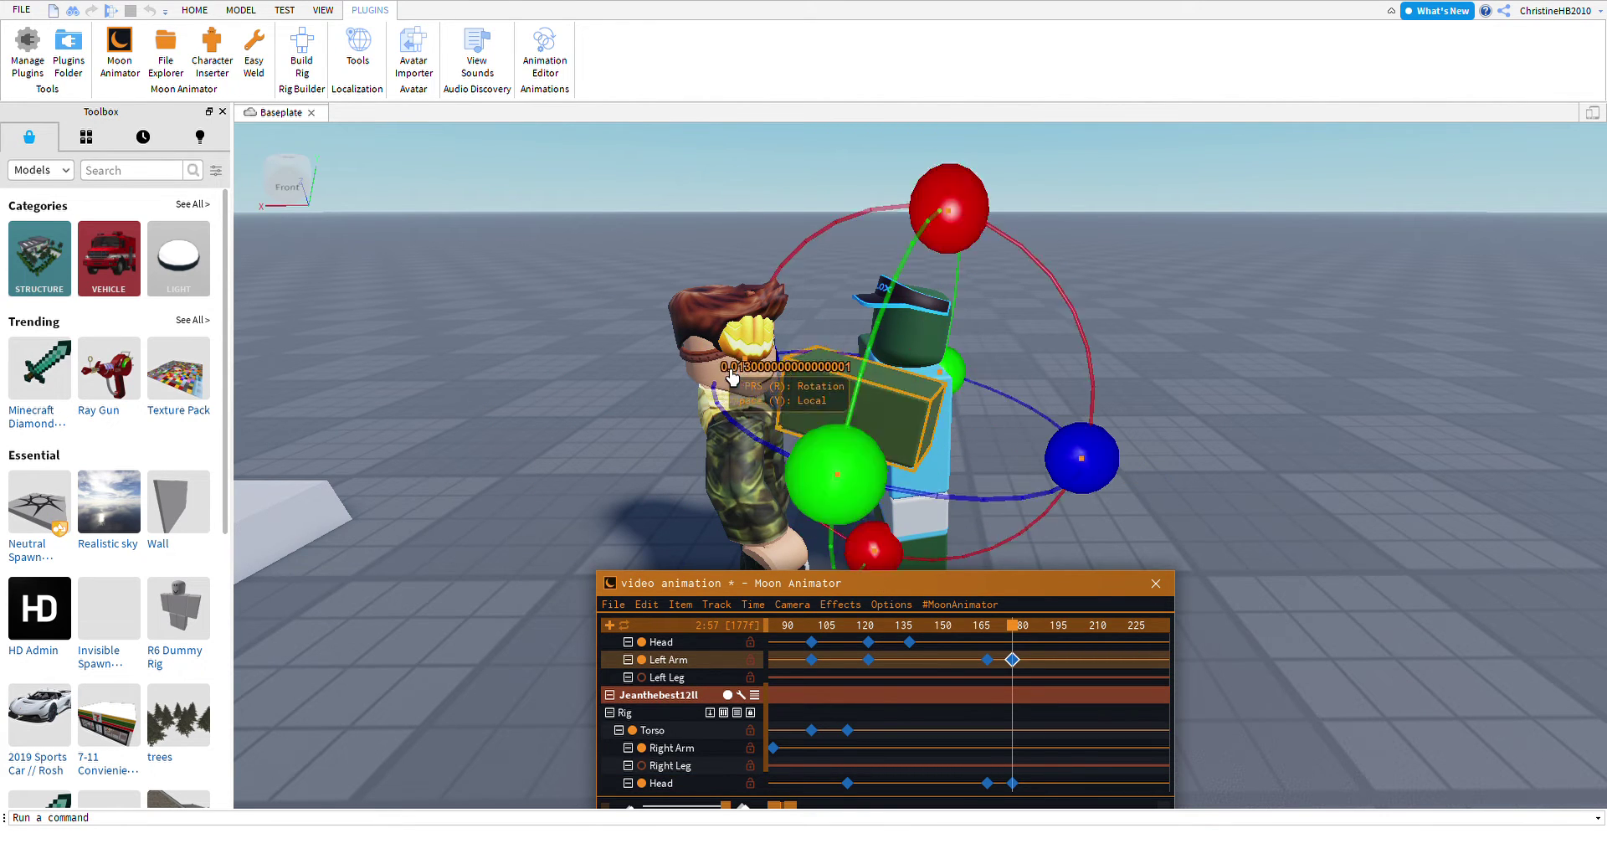
At frame 177, move the first character's torso sideways so the whole body stands beside the green character.
left_click(731, 377)
key("r")
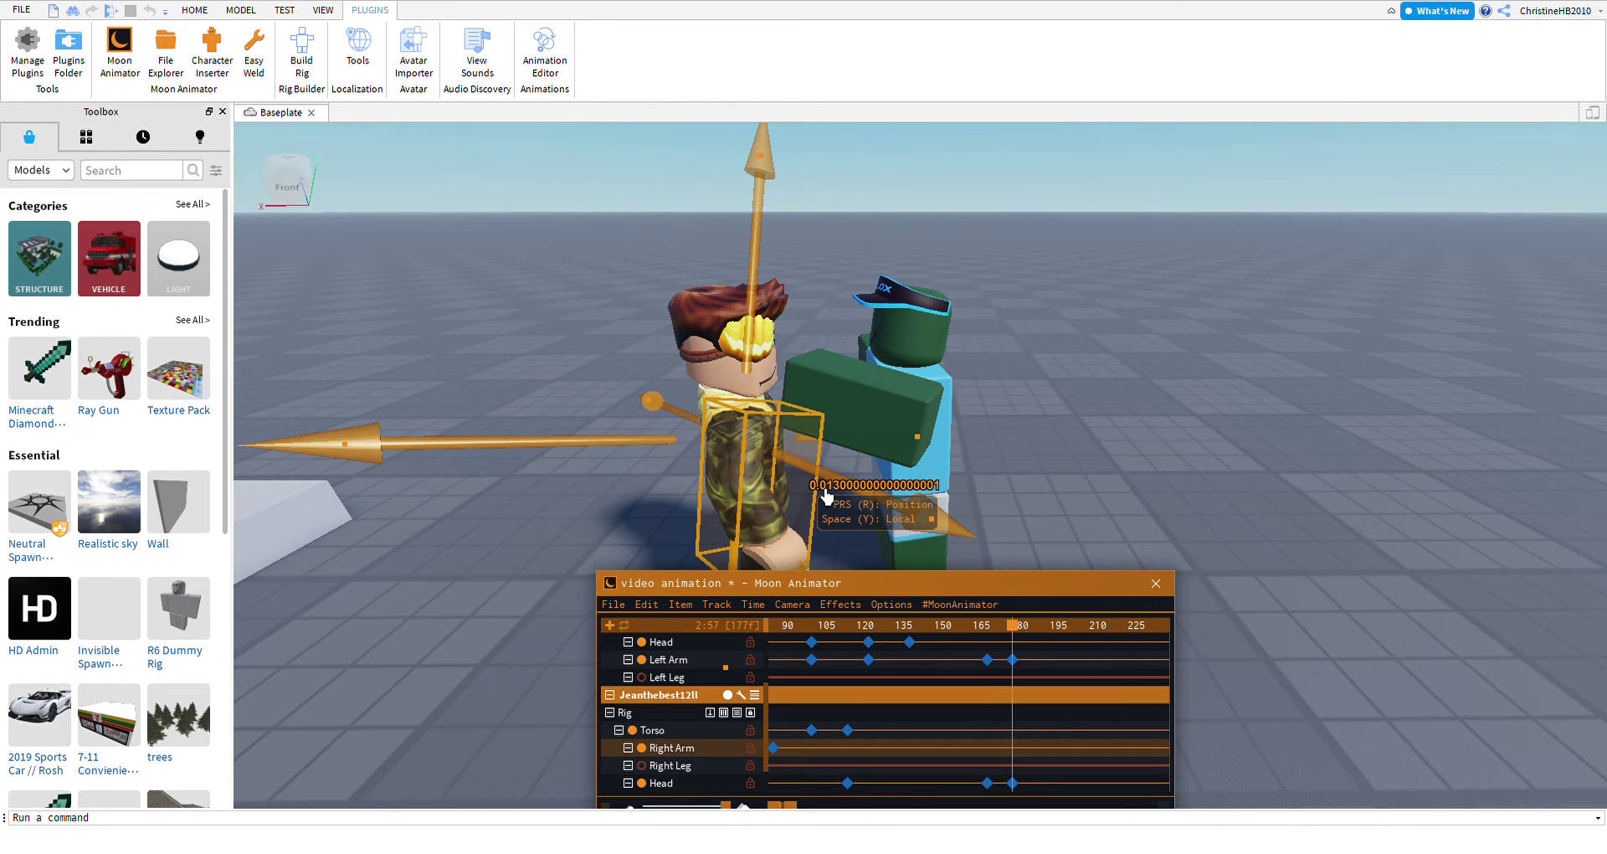
right_click_drag(826, 495, 1013, 505)
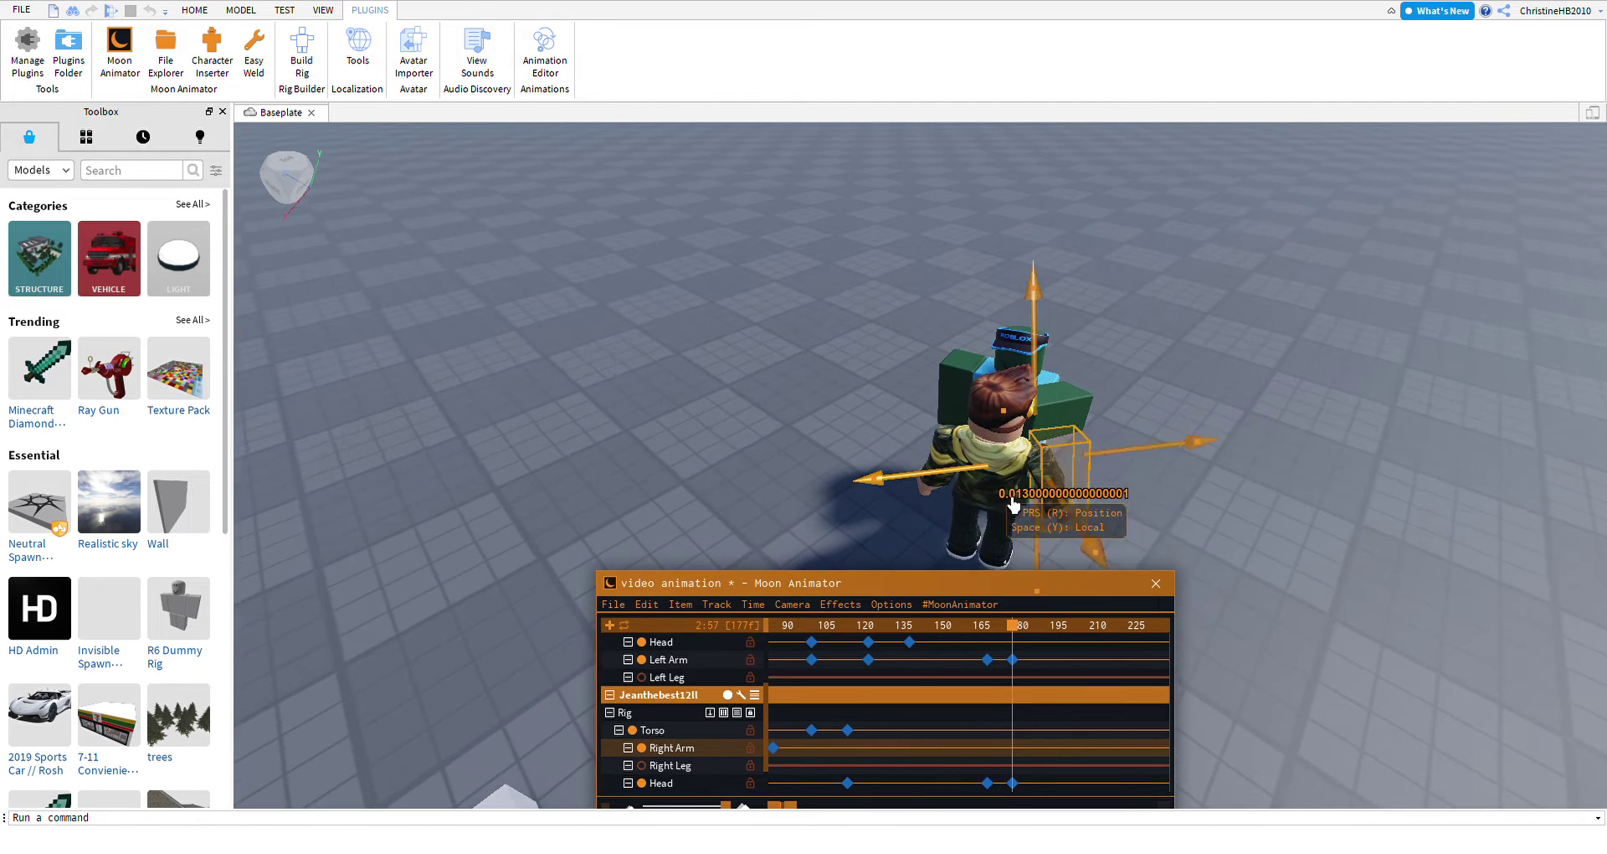
left_click(1016, 504)
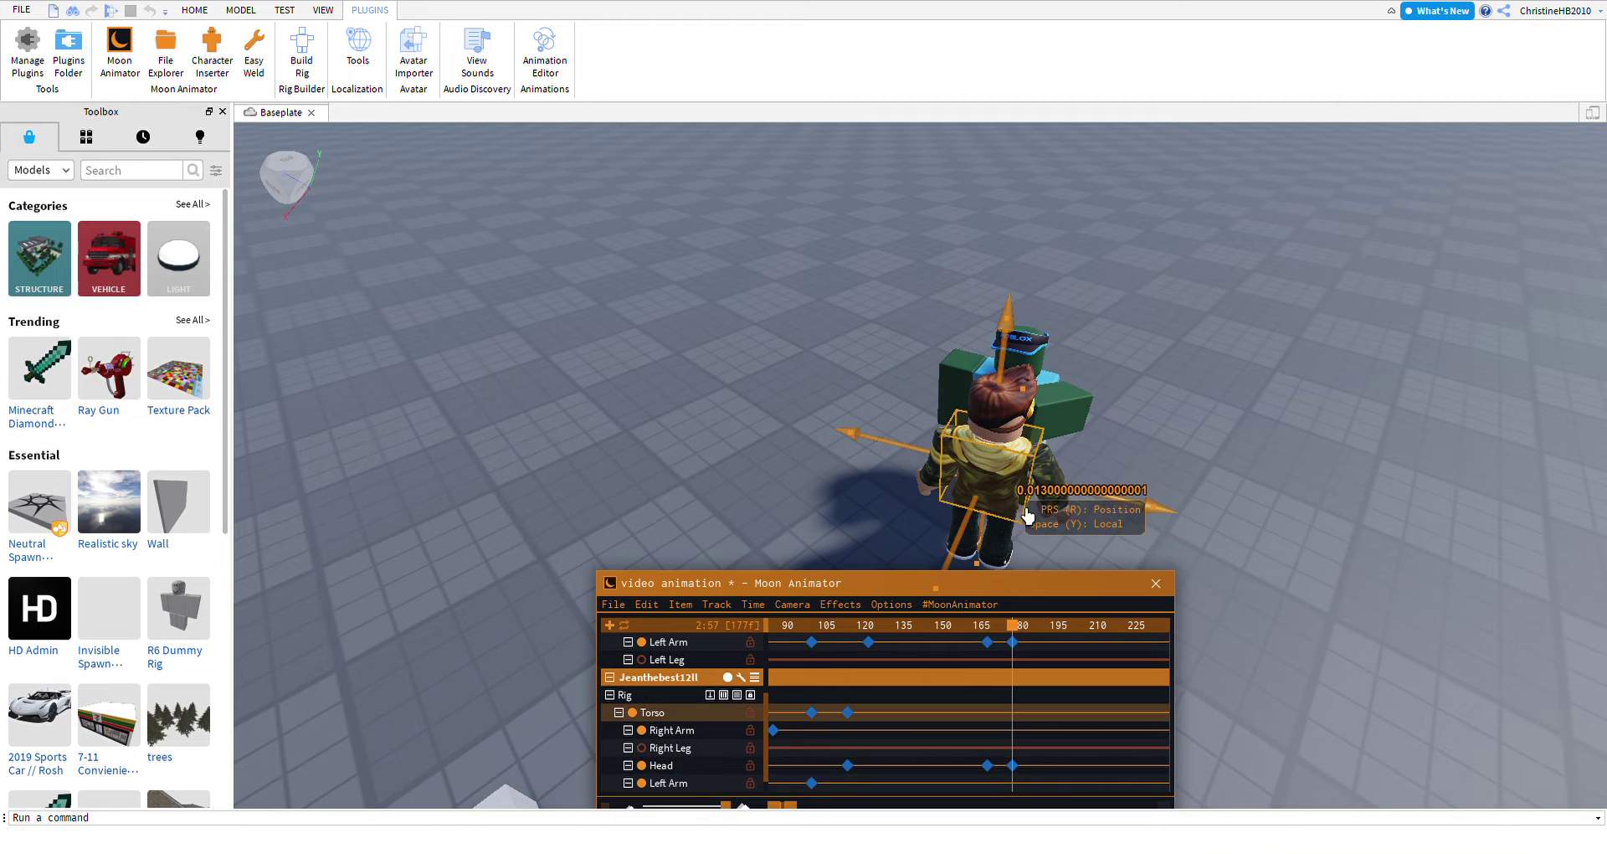
left_click_drag(1028, 515, 1184, 502)
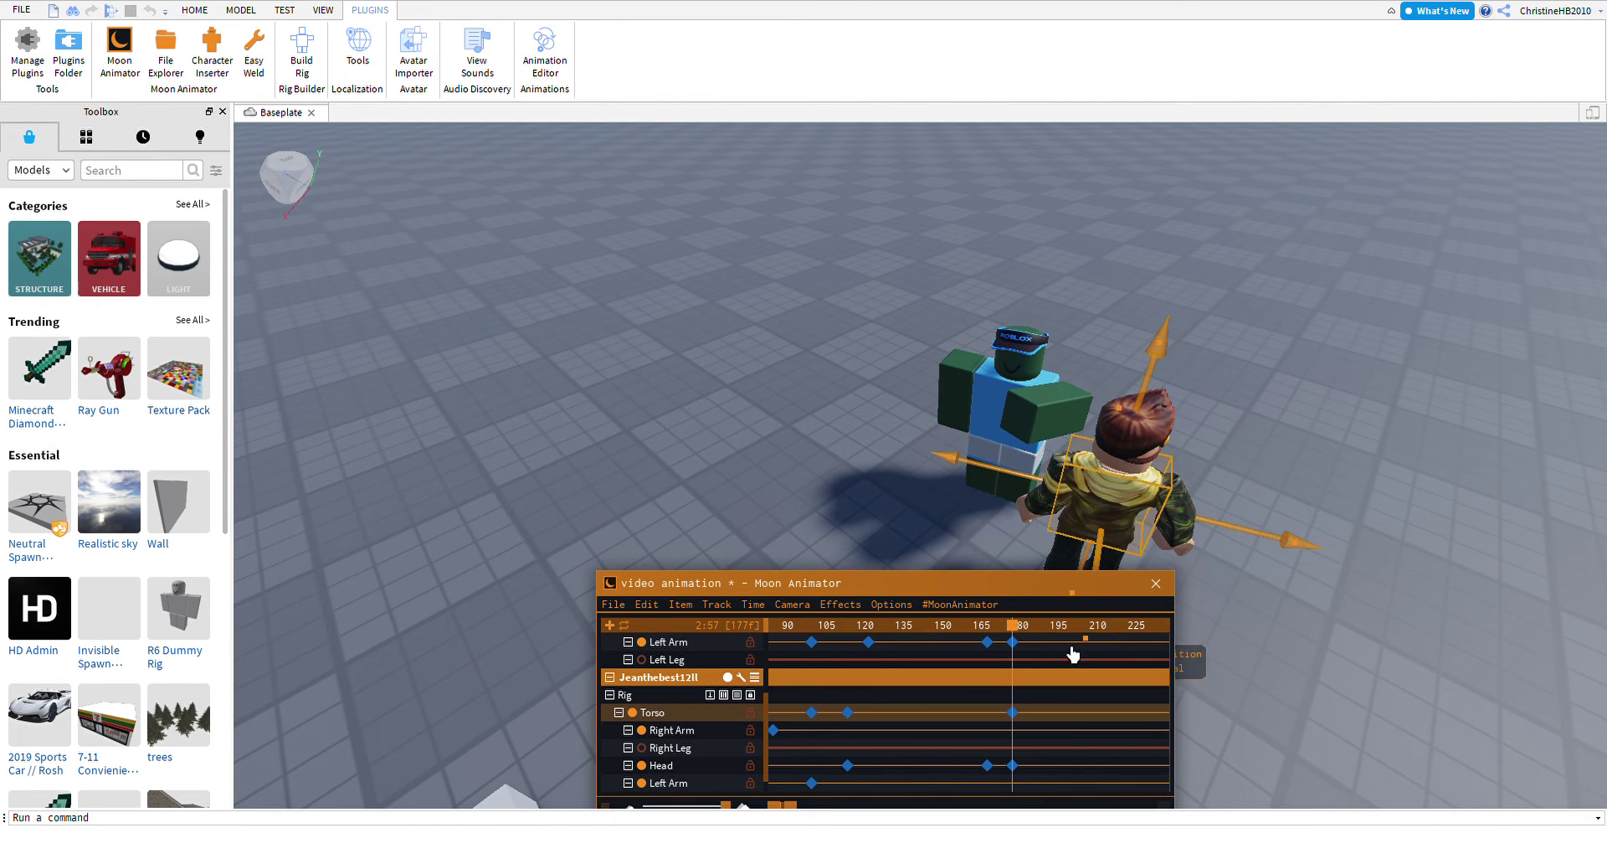
At frame 200, move the green character's left arm by about 1.95 toward the first character and rotate its head about 10 degrees.
left_click(1047, 419)
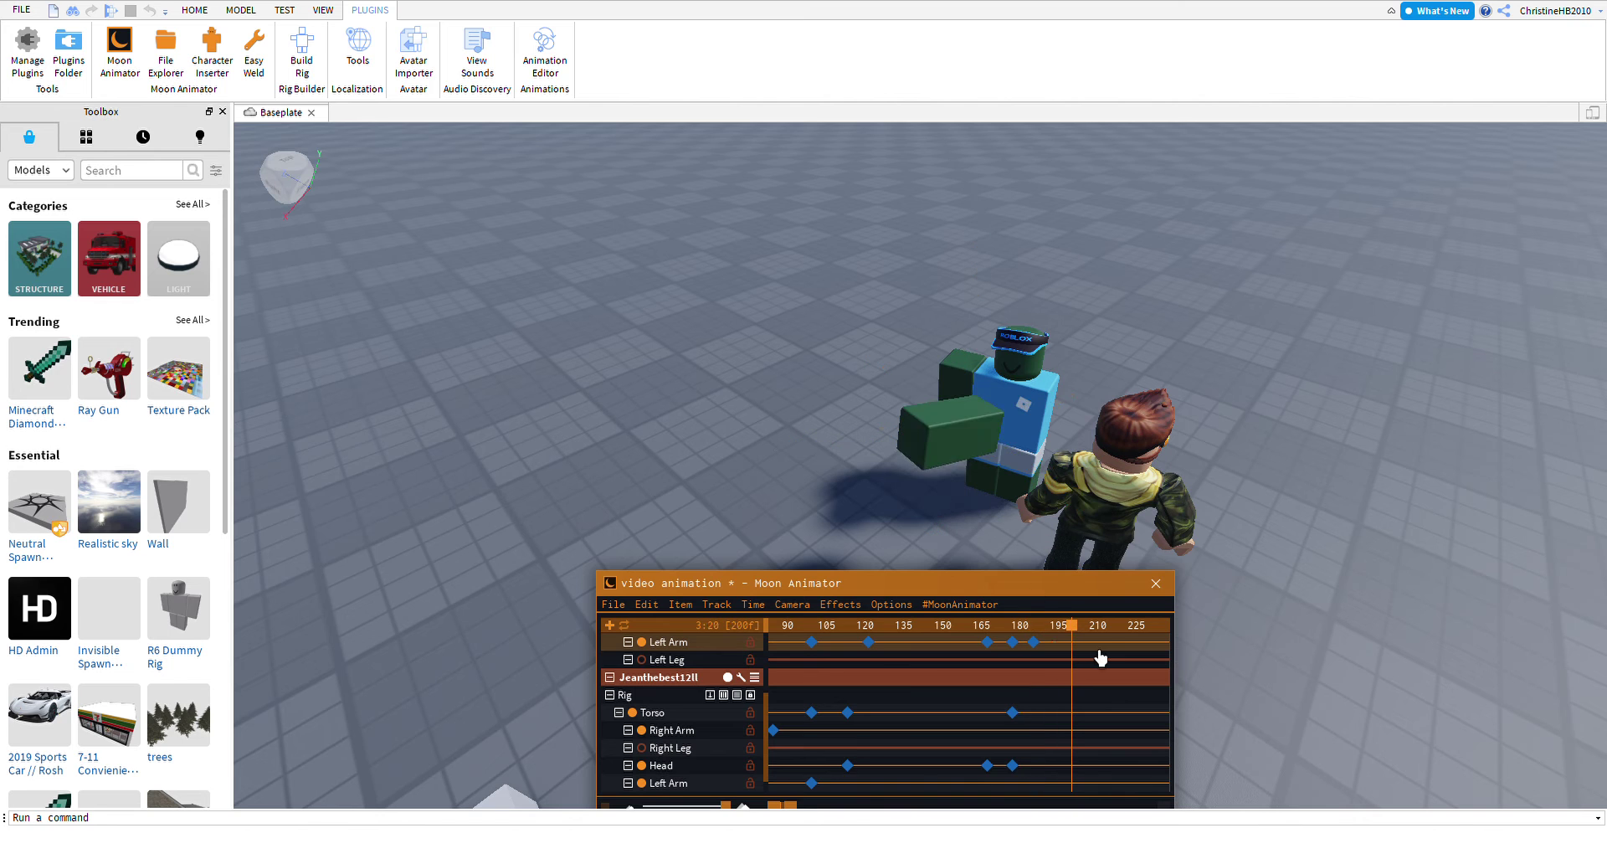
left_click_drag(1073, 424, 1134, 421)
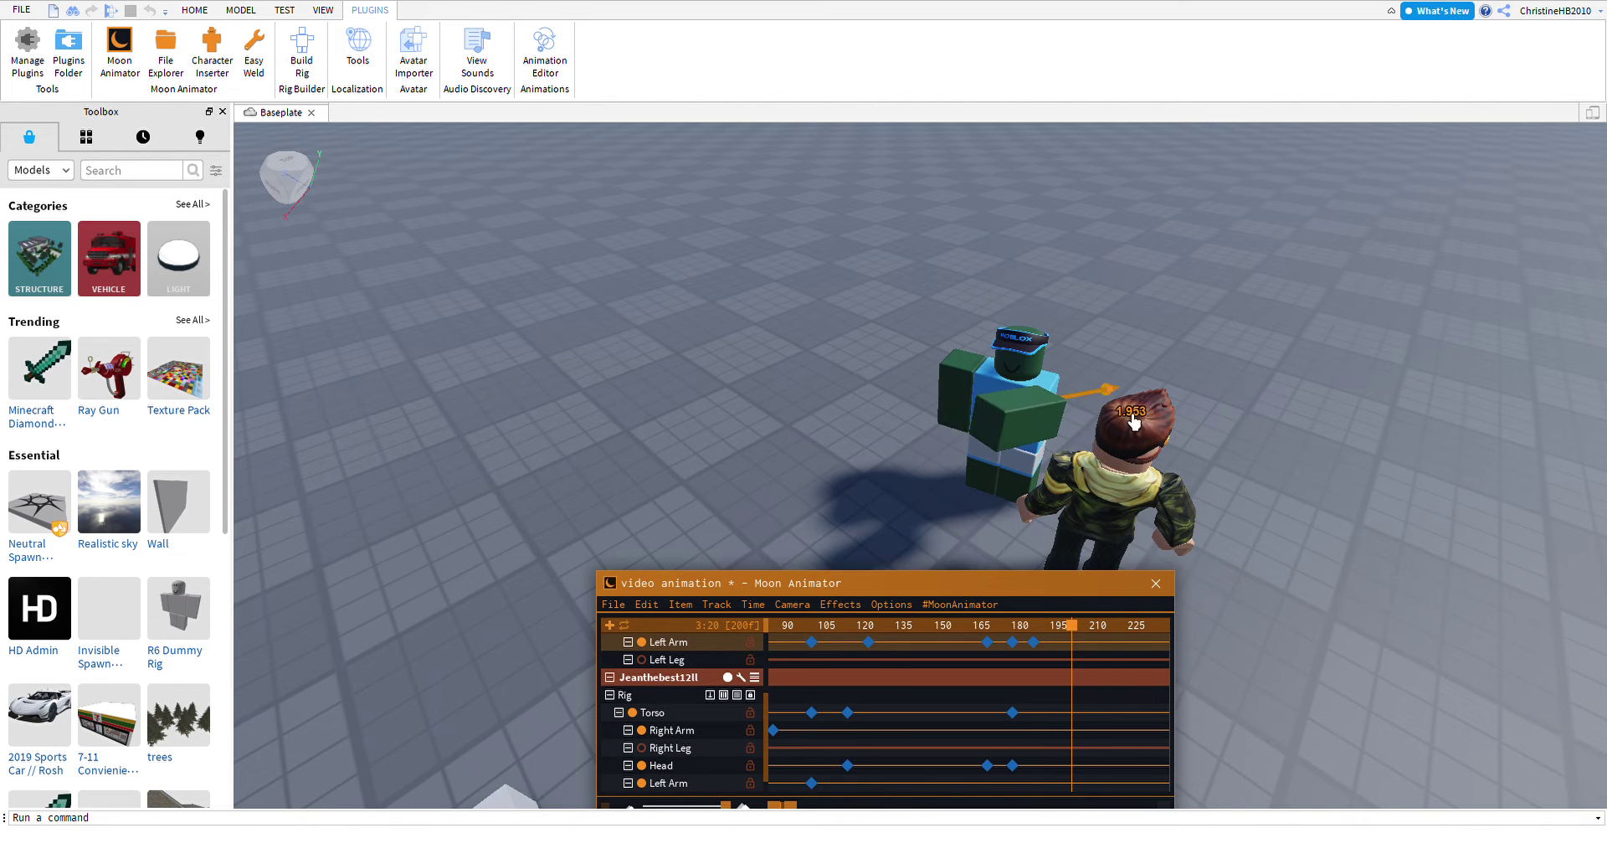
left_click(1057, 398)
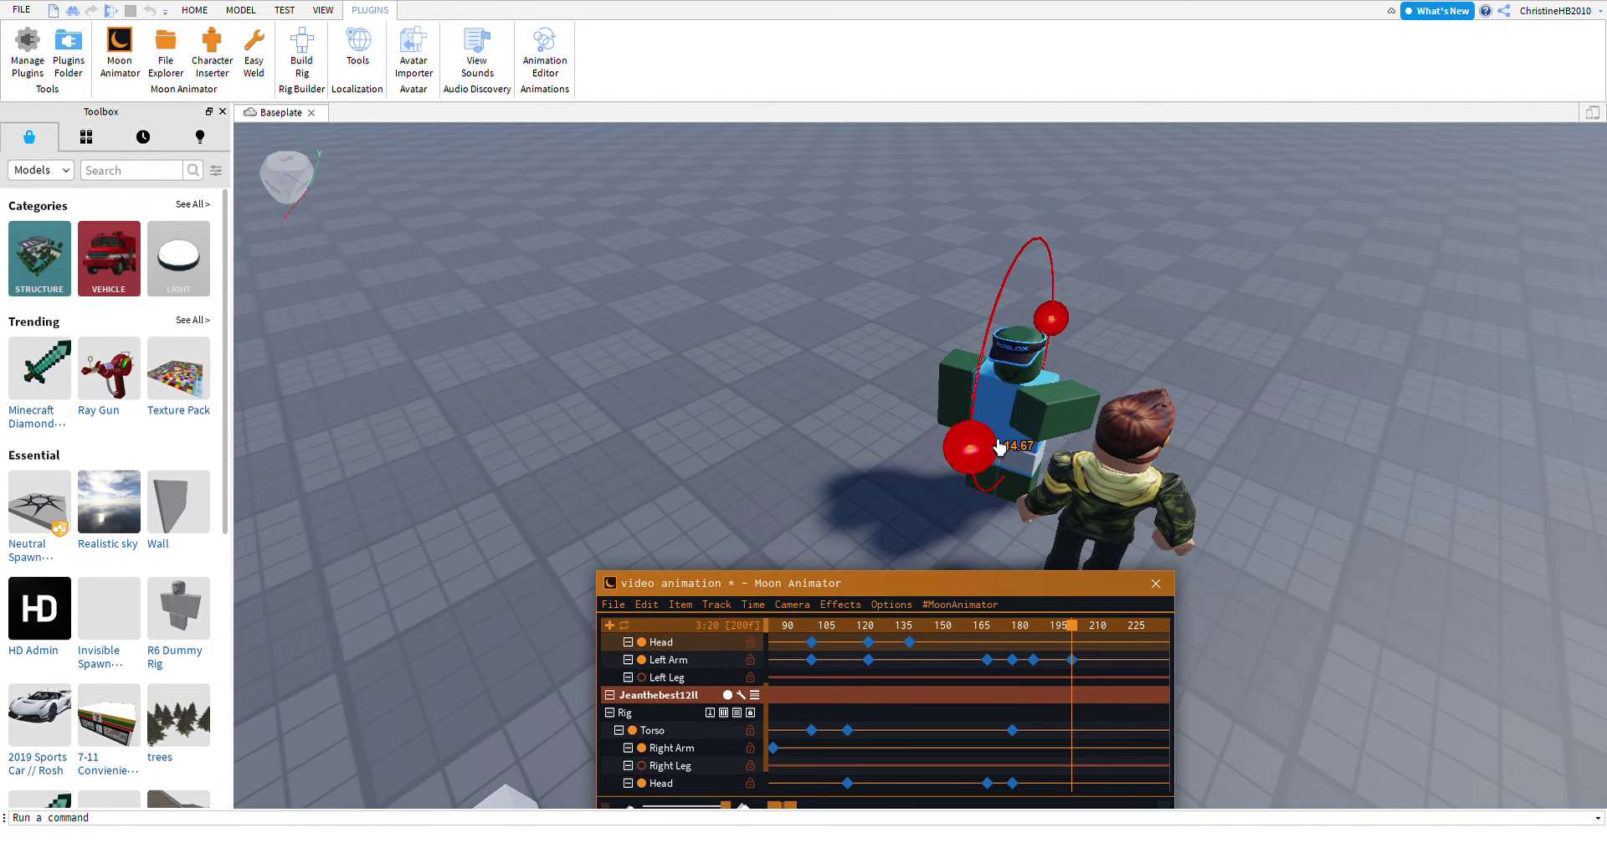
scroll(1004, 410, "up", 5)
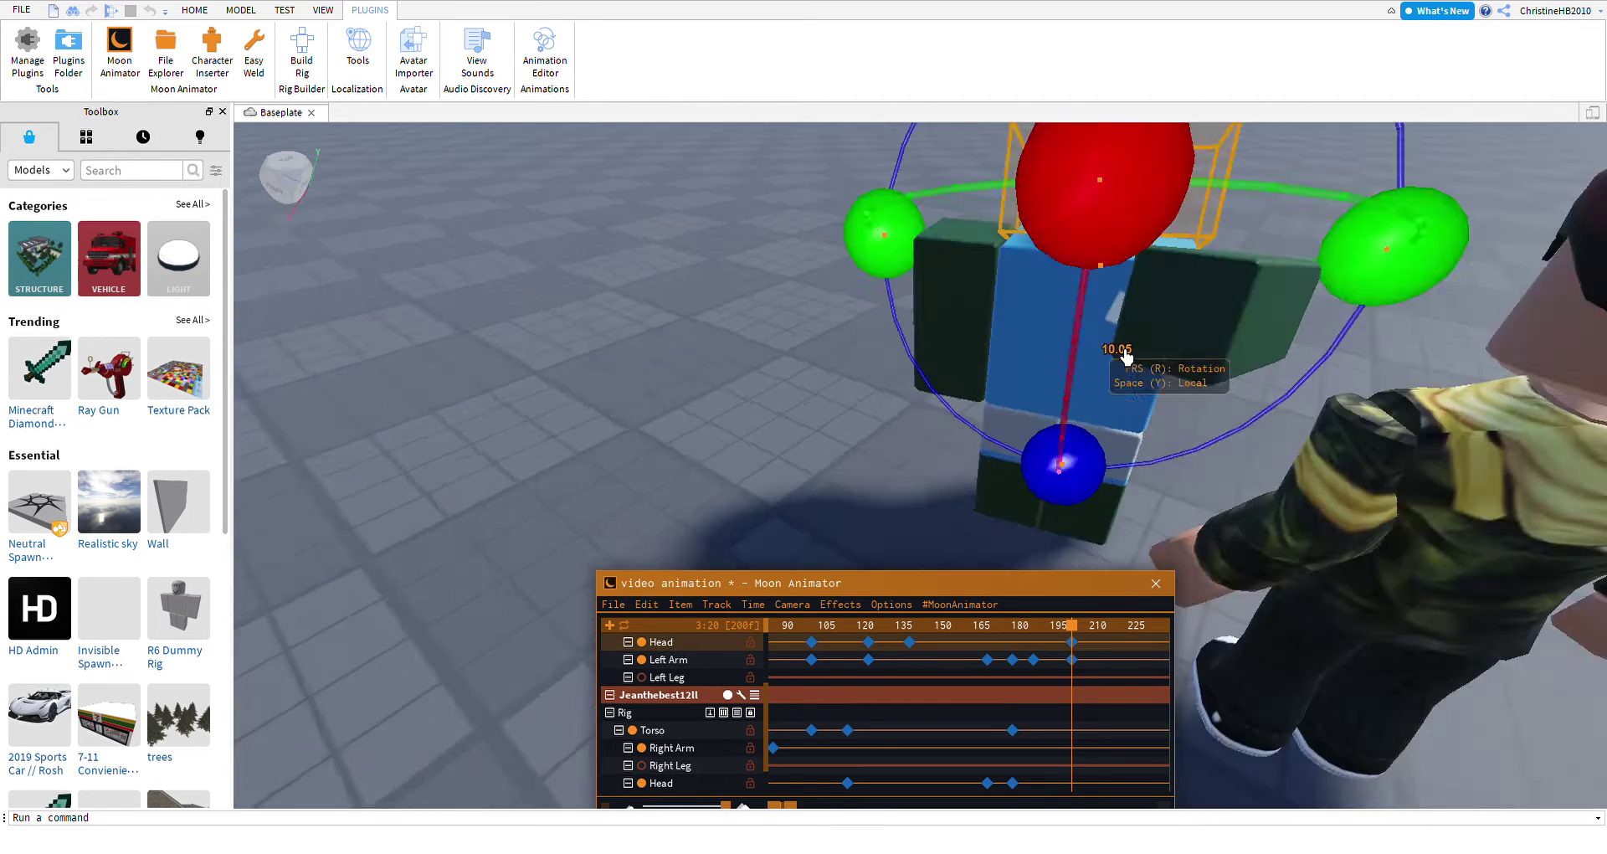
scroll(1005, 410, "down", 4)
left_click_drag(986, 340, 963, 390)
Turn the first character's head about 86 degrees at frame 200 and play back the animation.
left_click_drag(686, 406, 1076, 413)
left_click(1033, 358)
left_click(1034, 359)
right_click_drag(1076, 413, 1155, 395)
scroll(1156, 395, "down", 5)
key("space")
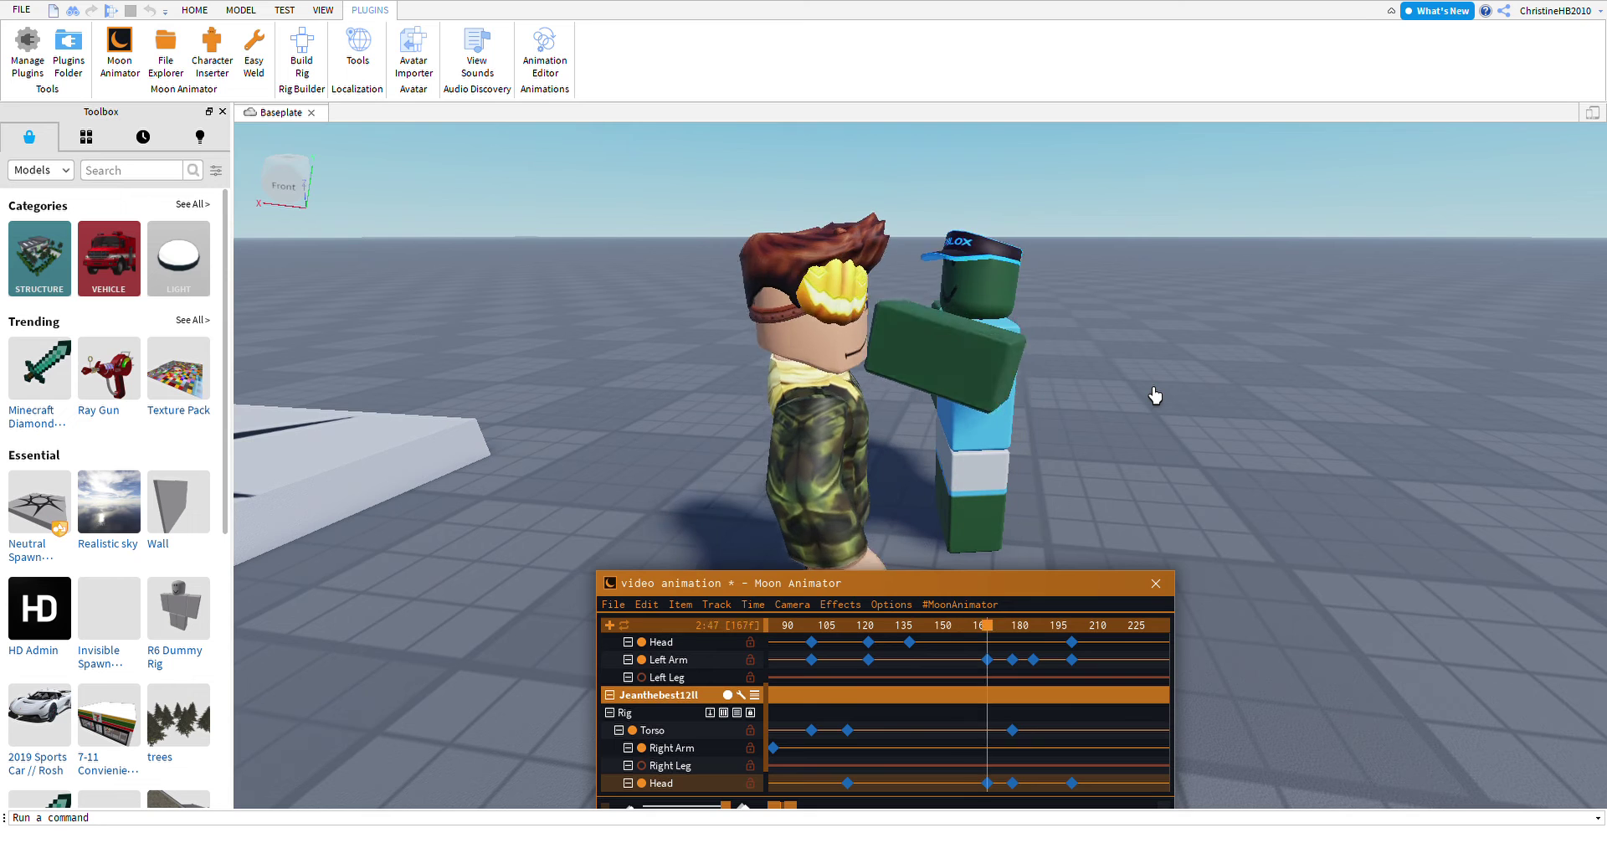
At frame 200, turn the green character's torso and swing its left arm about -94 degrees down to its side.
scroll(1102, 356, "up", 4)
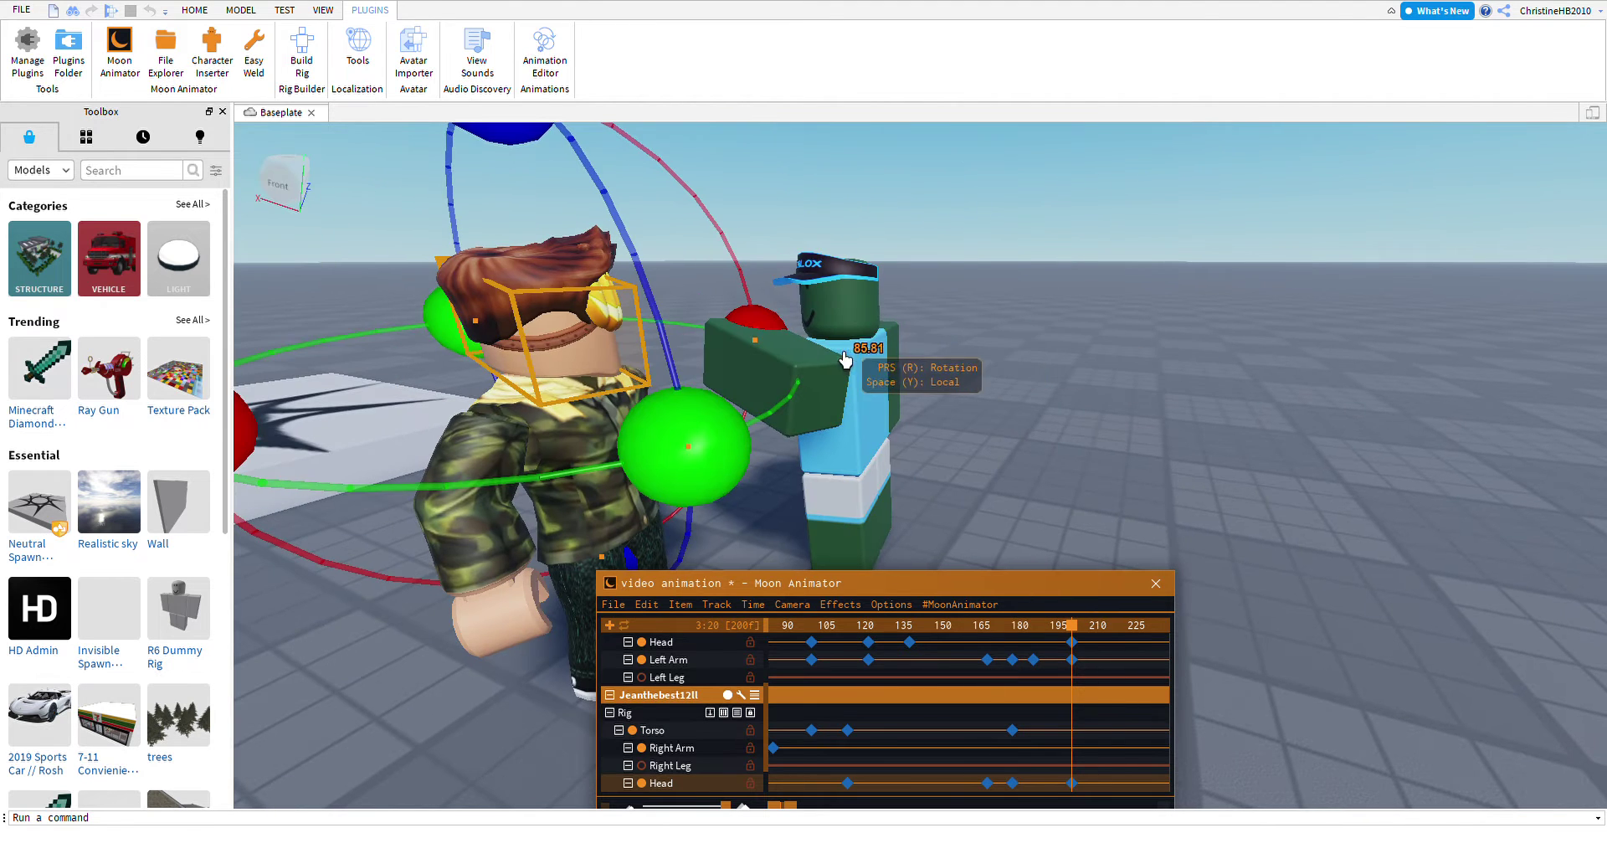
left_click(846, 360)
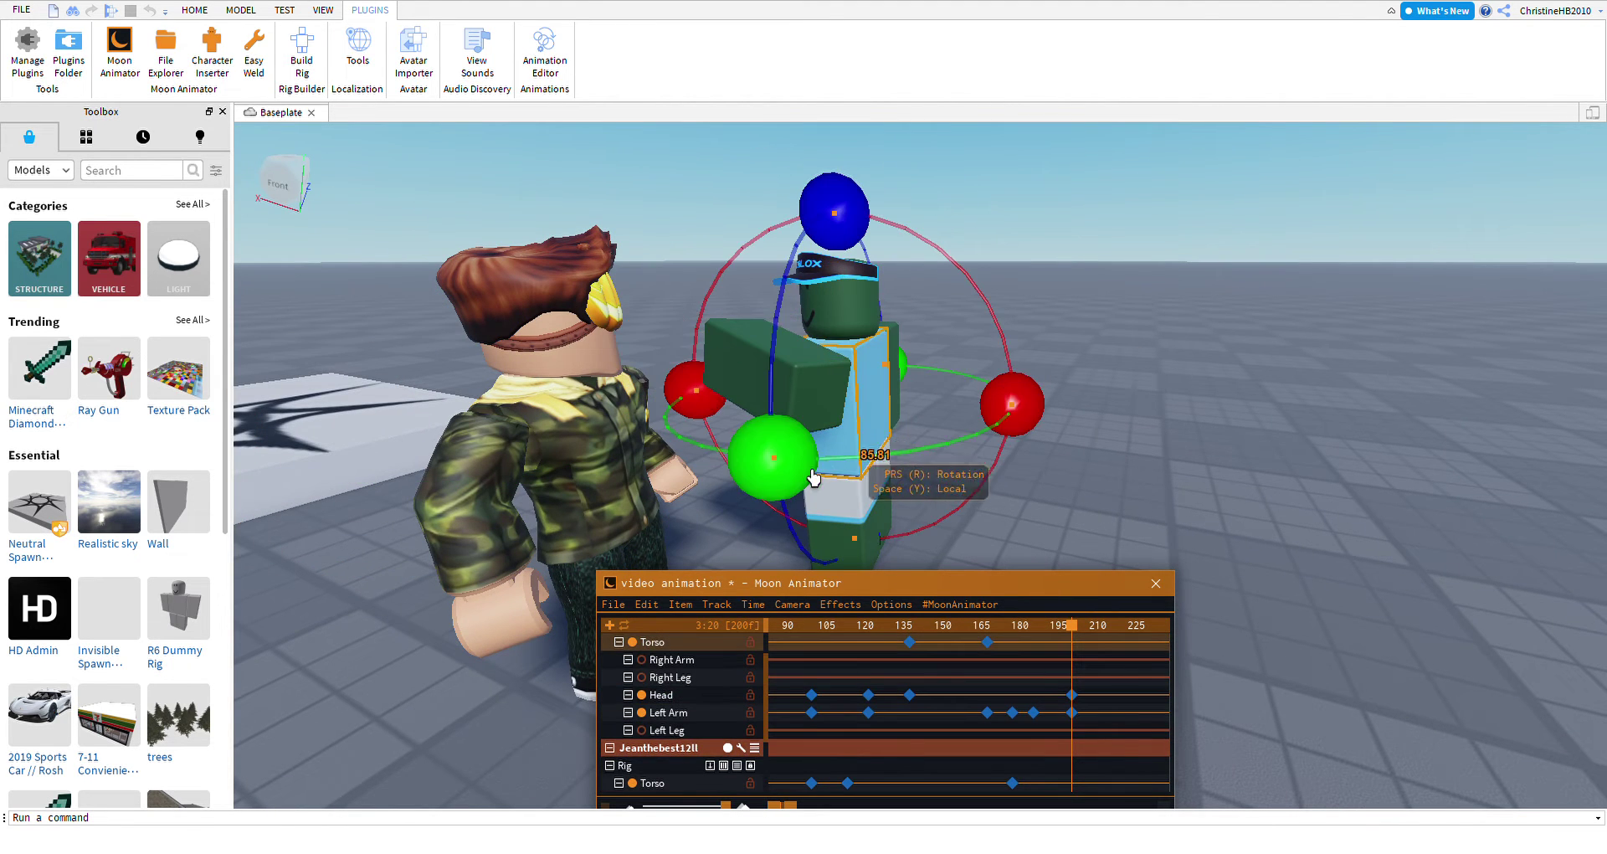
left_click(862, 322)
left_click_drag(1016, 331, 1015, 367)
right_click_drag(1016, 369, 852, 432)
left_click(854, 434)
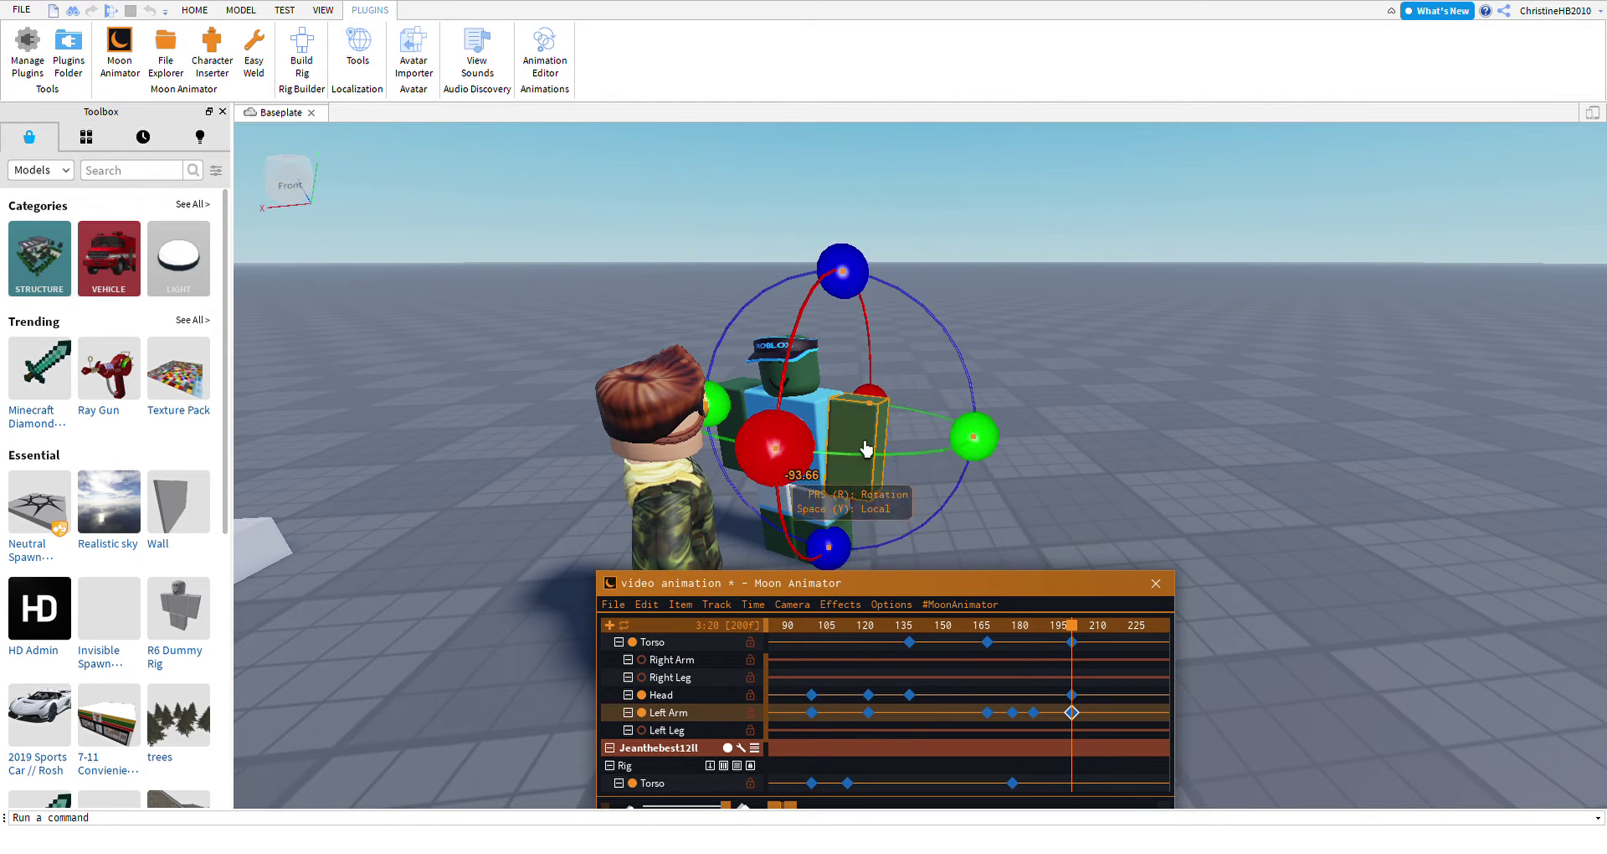
right_click_drag(866, 450, 867, 450)
At frame 200, turn the first character's torso toward the green character and rotate its head about -38 degrees.
left_click(657, 532)
right_click_drag(657, 533, 657, 532)
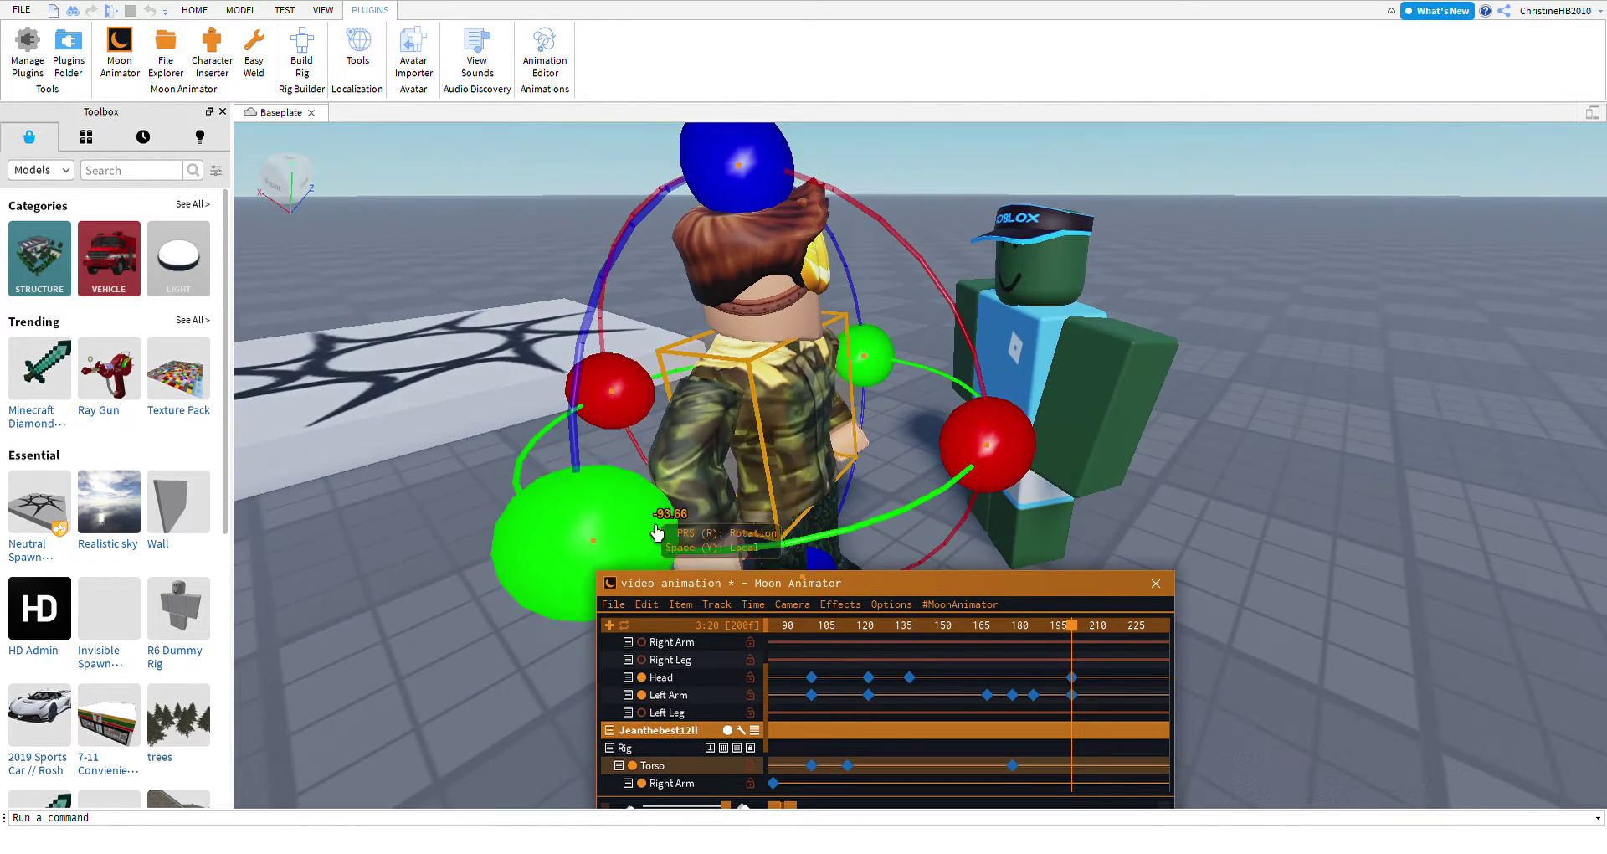
left_click_drag(657, 532, 765, 548)
left_click(826, 341)
left_click_drag(984, 382, 891, 444)
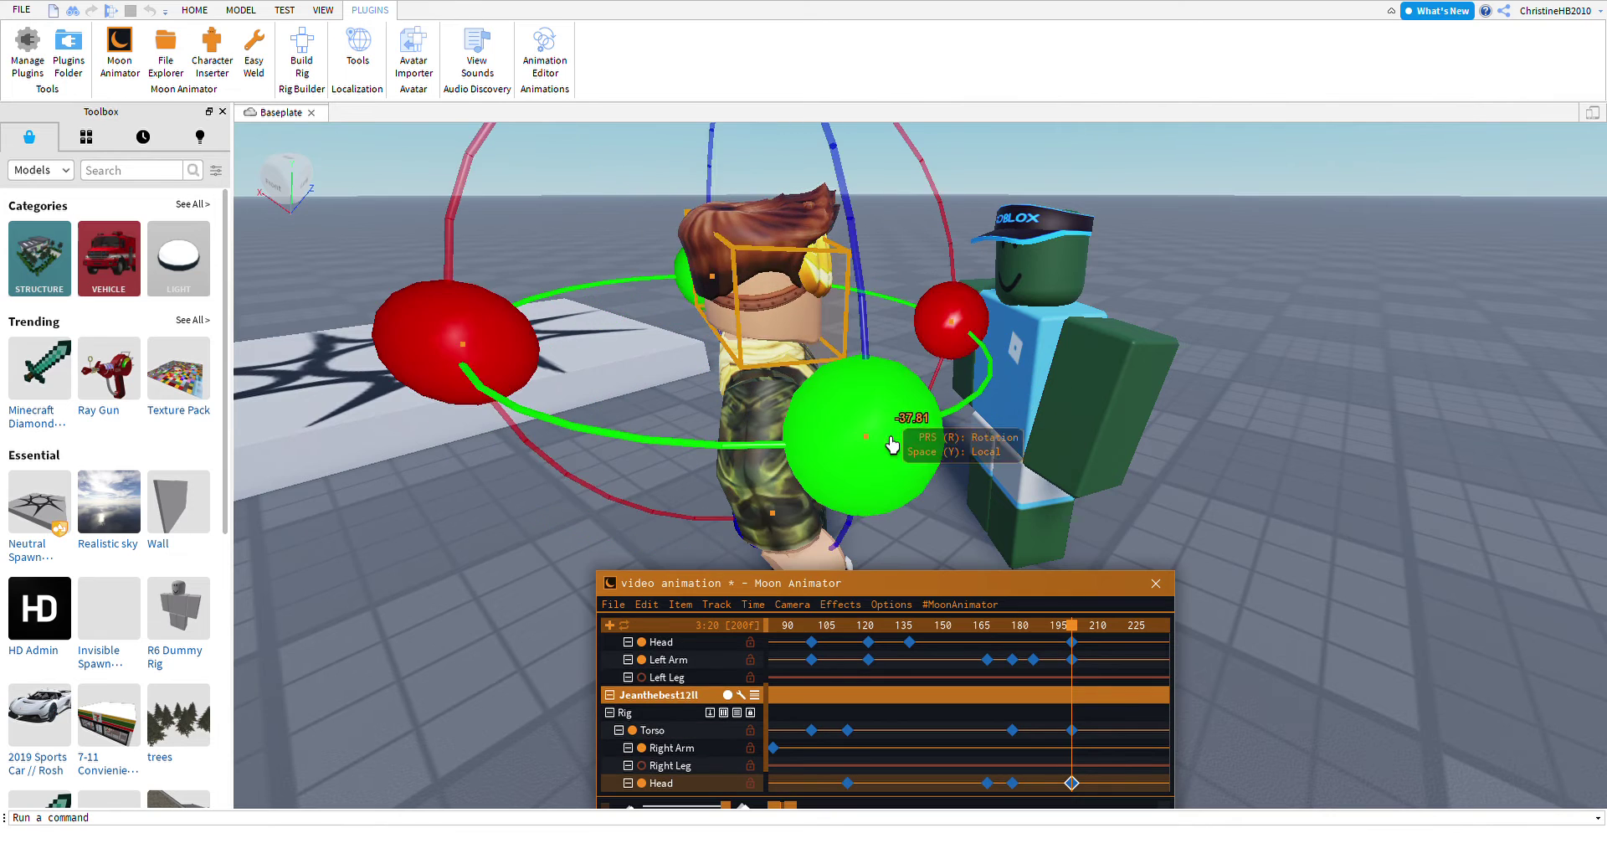
Rotate the first character's torso about 7 degrees more at frame 200.
scroll(892, 444, "down", 3)
right_click_drag(892, 443, 797, 477)
left_click(787, 477)
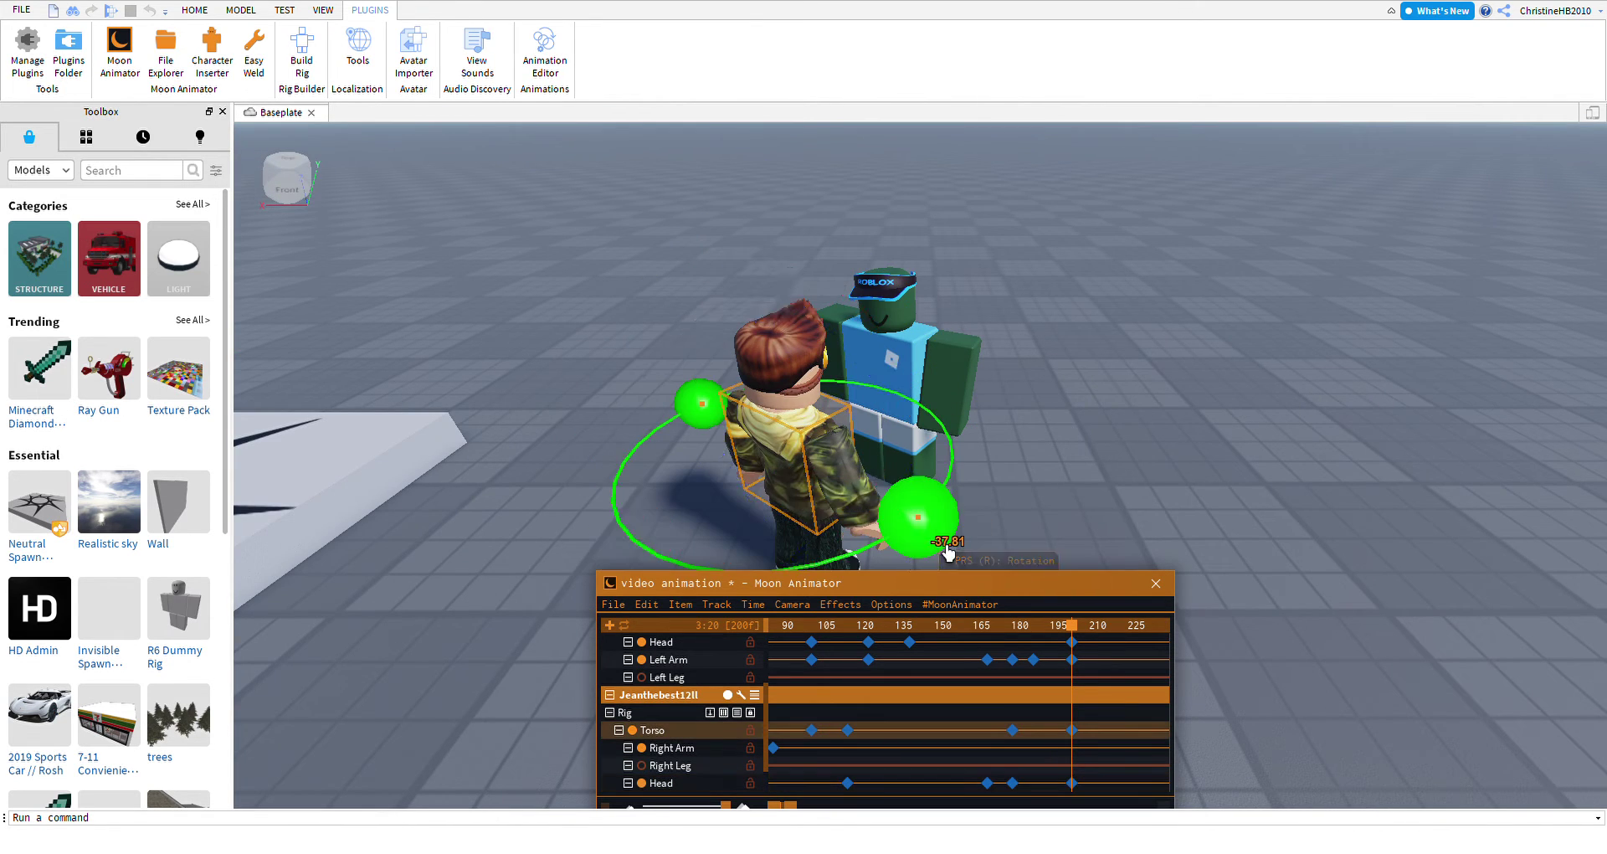
right_click_drag(1034, 394, 1117, 665)
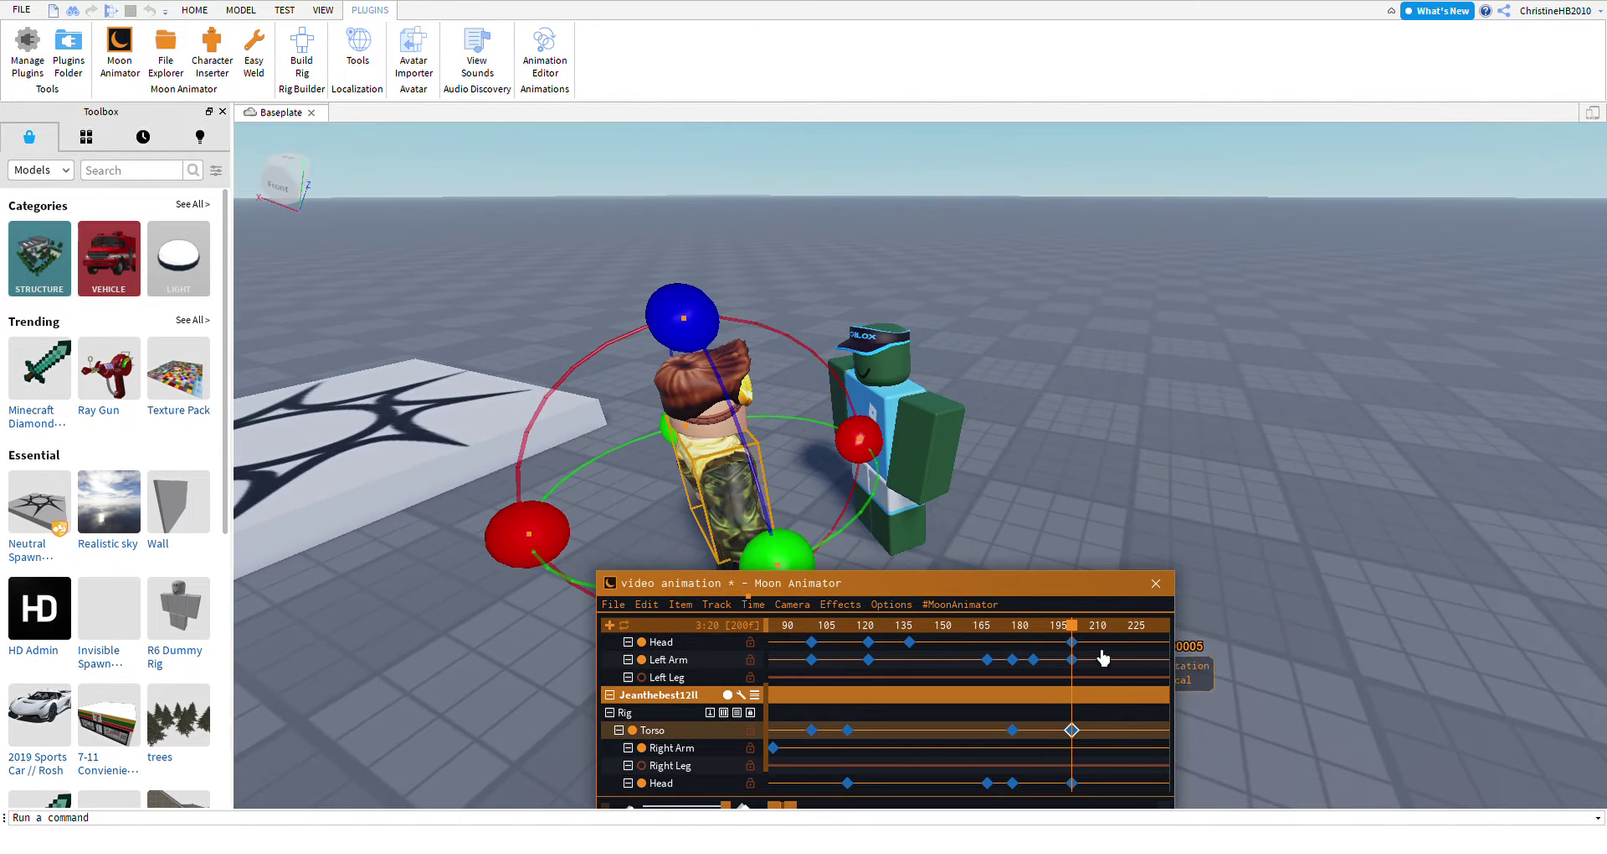
At frame 216, raise the first character's right arm about 103 degrees toward the green character and fine-tune its angle.
left_click(1114, 658)
scroll(1044, 413, "up", 5)
scroll(611, 377, "down", 5)
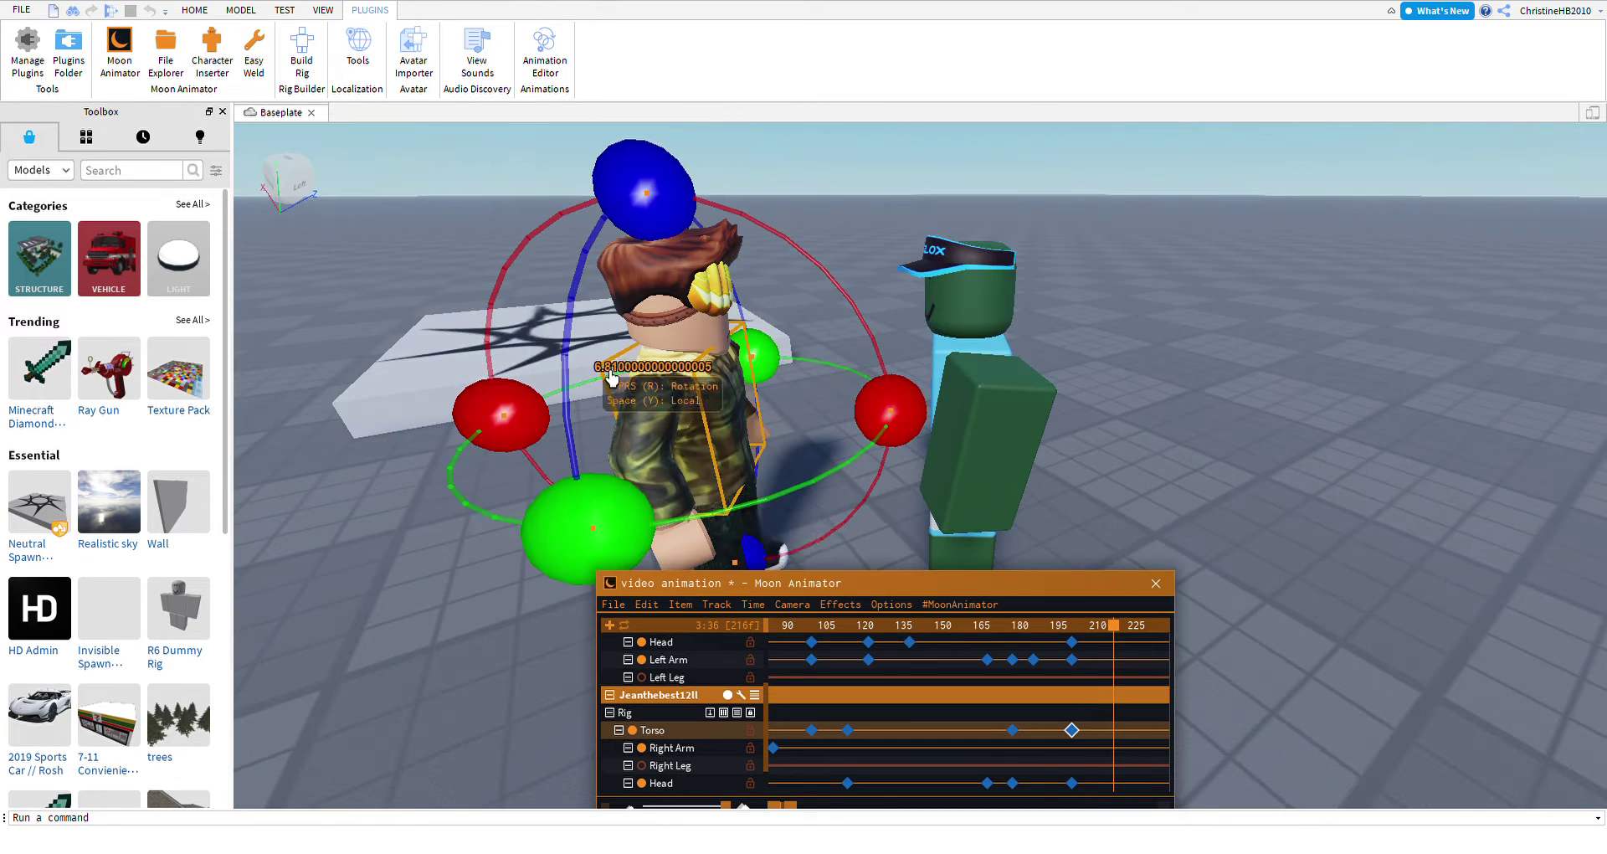
left_click(694, 508)
left_click_drag(868, 358, 762, 534)
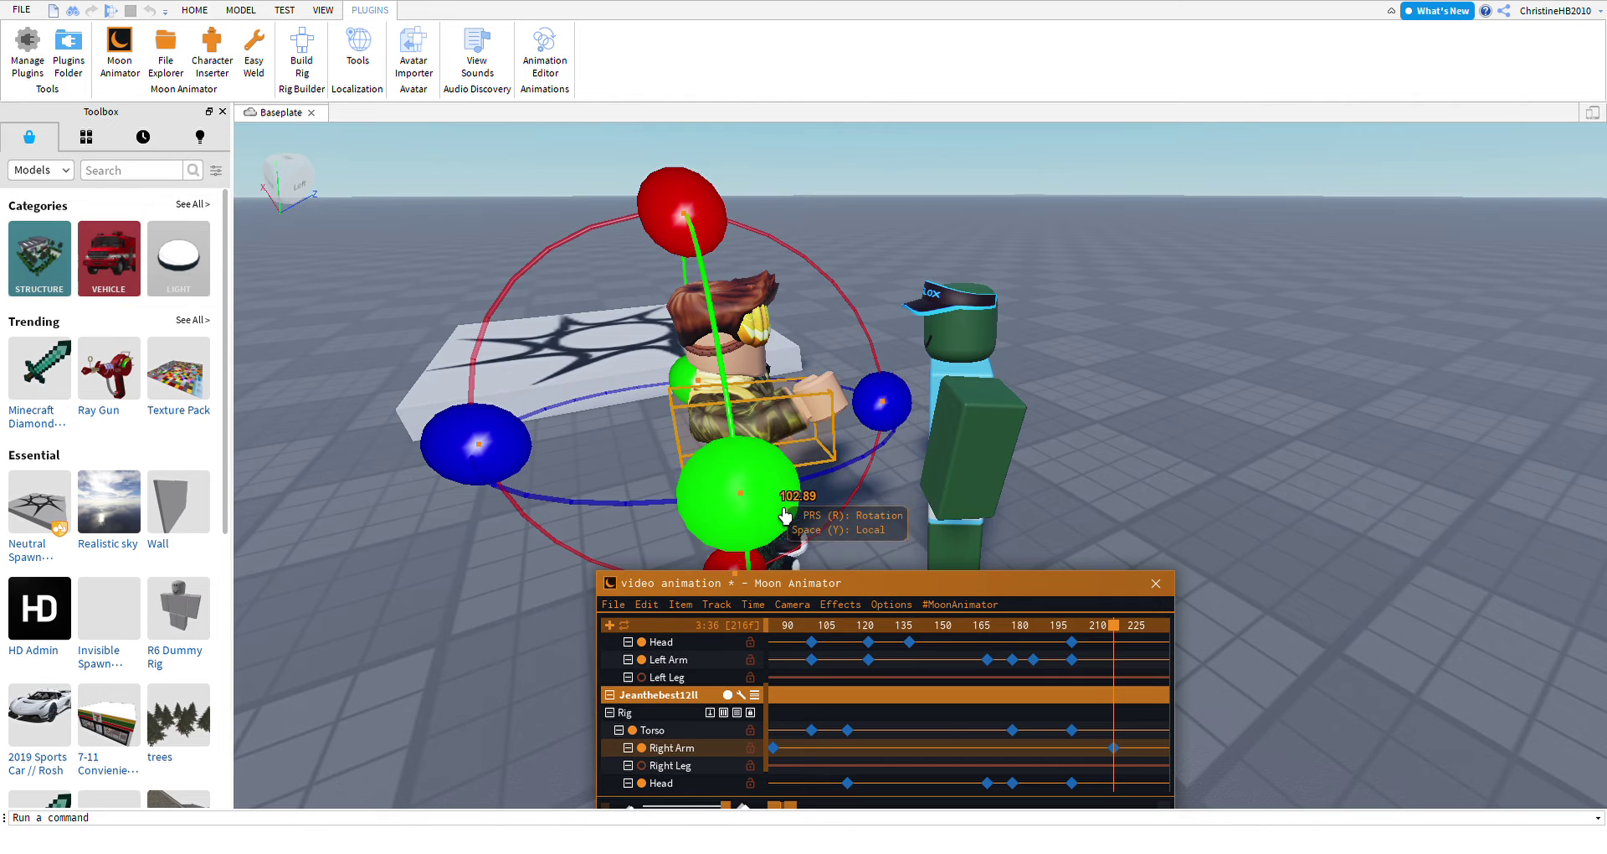
left_click_drag(882, 402, 1029, 550)
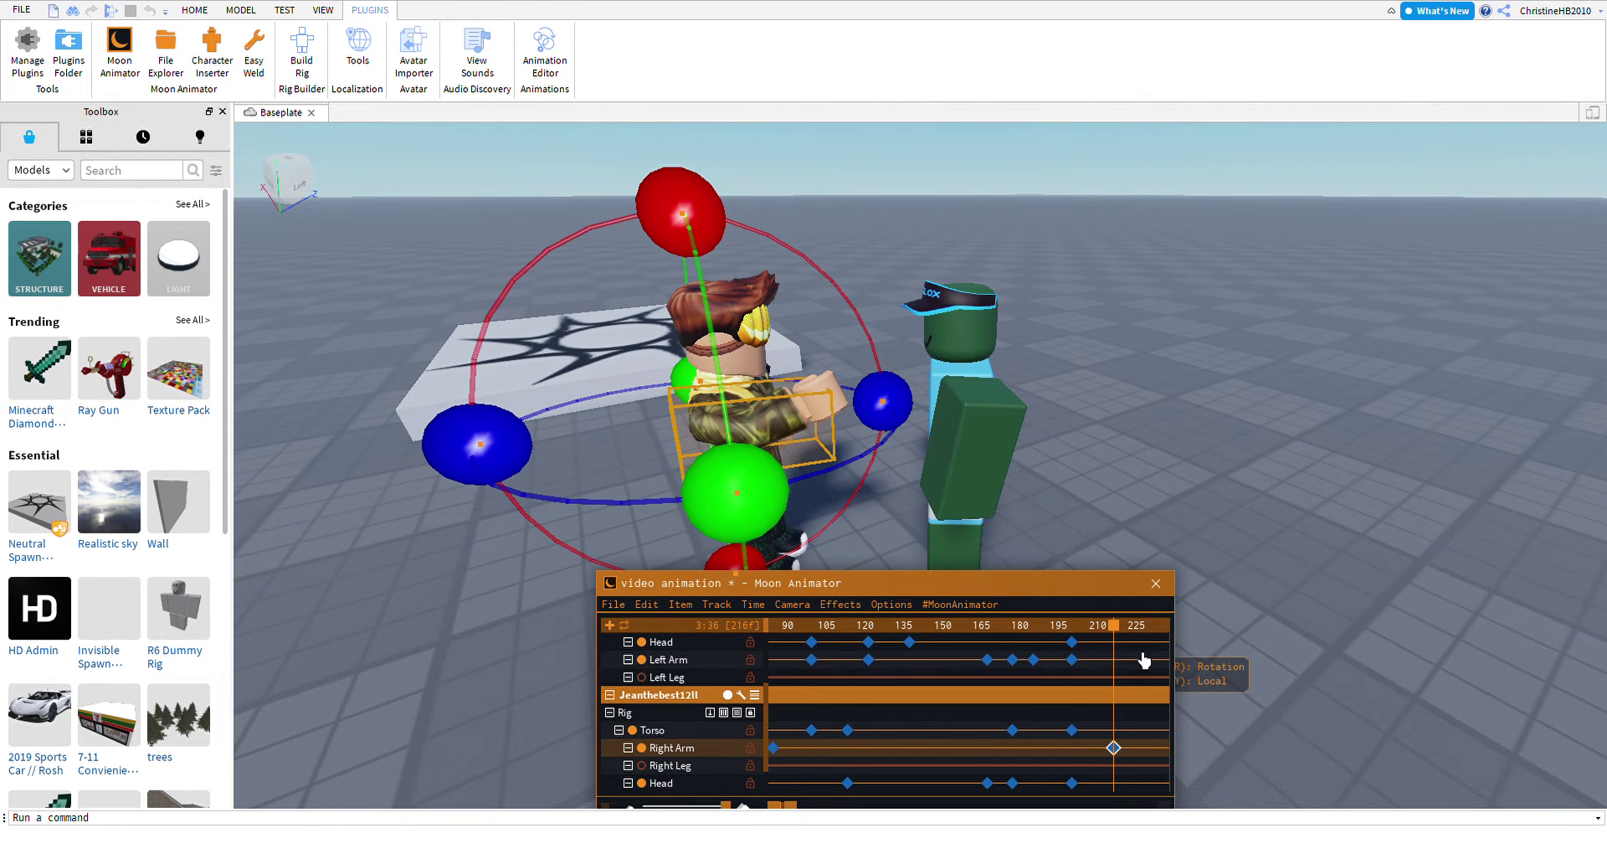
Examine both characters' poses around frame 230 and play the animation onward from there.
left_click(1150, 626)
right_click_drag(1156, 634, 1094, 527)
scroll(828, 335, "up", 5)
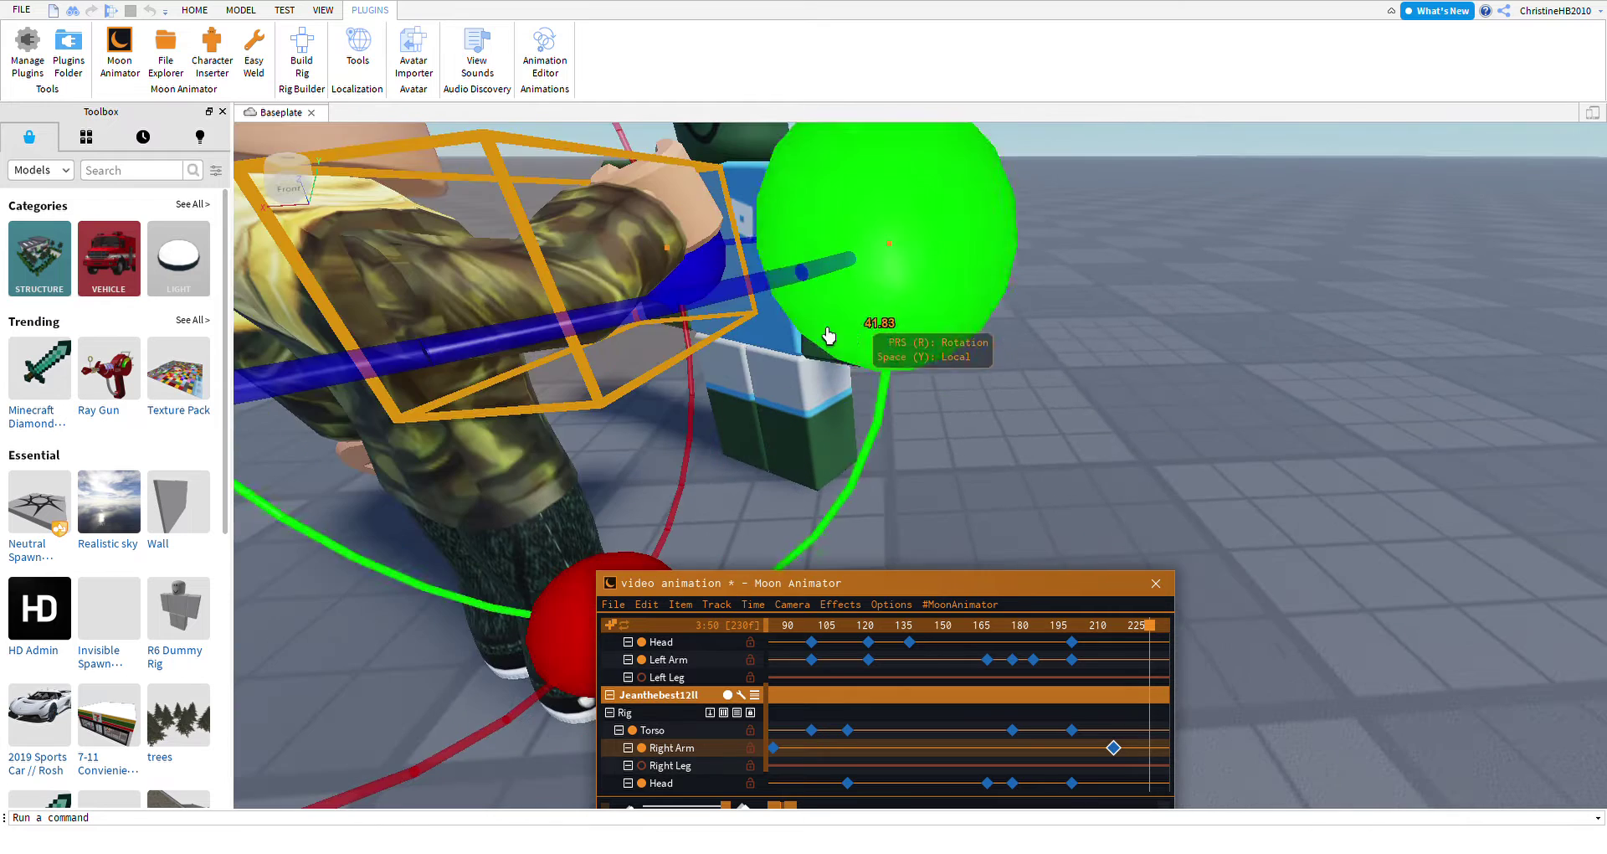
scroll(802, 321, "down", 5)
key("r")
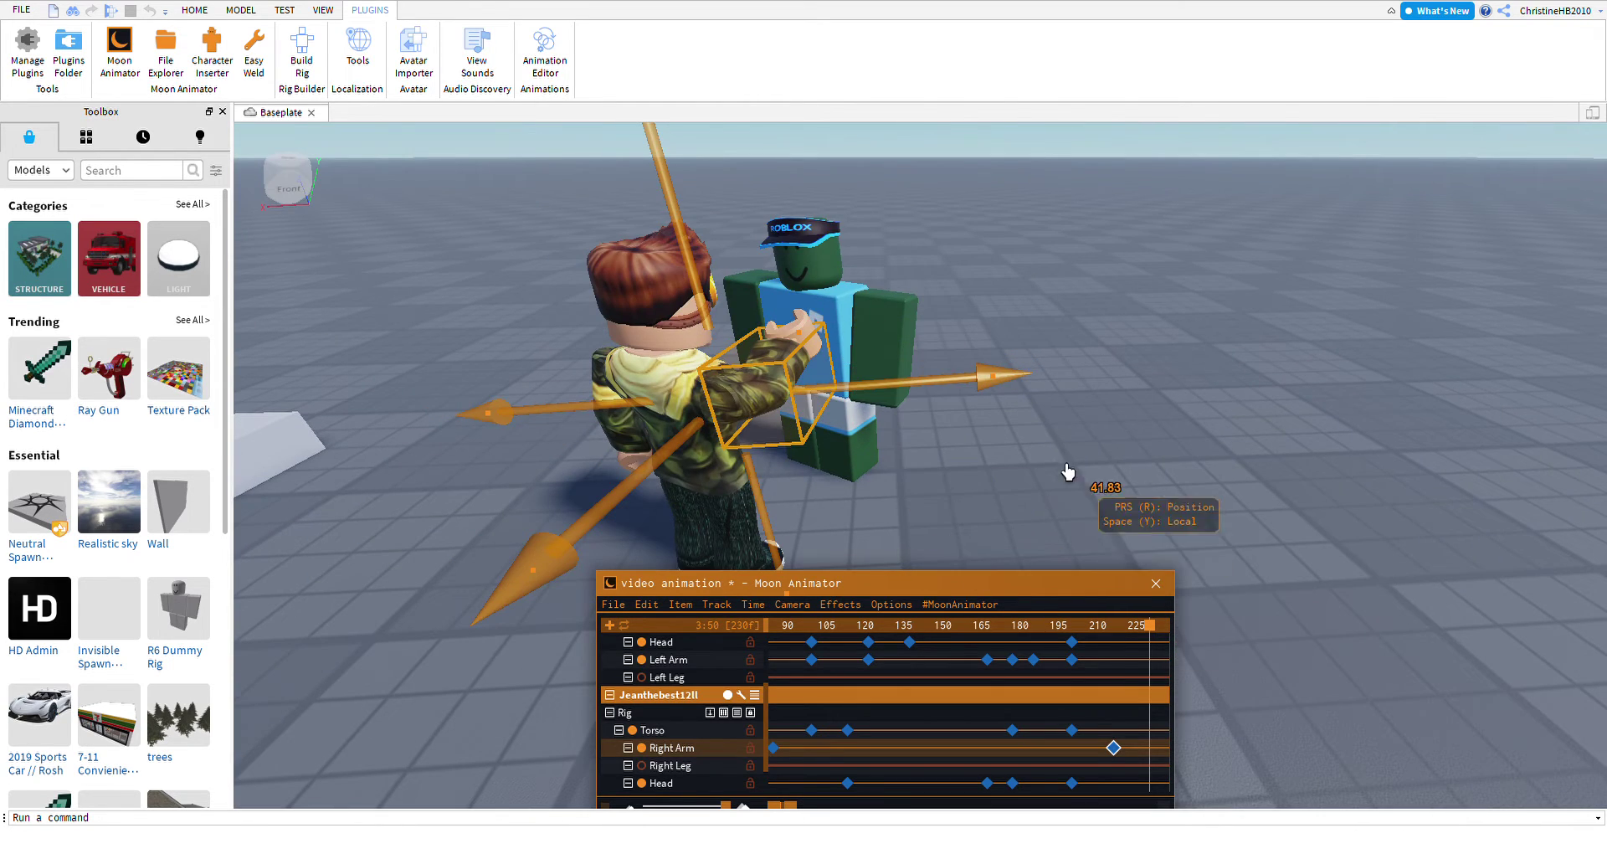
right_click_drag(1069, 471, 1062, 384)
key("space")
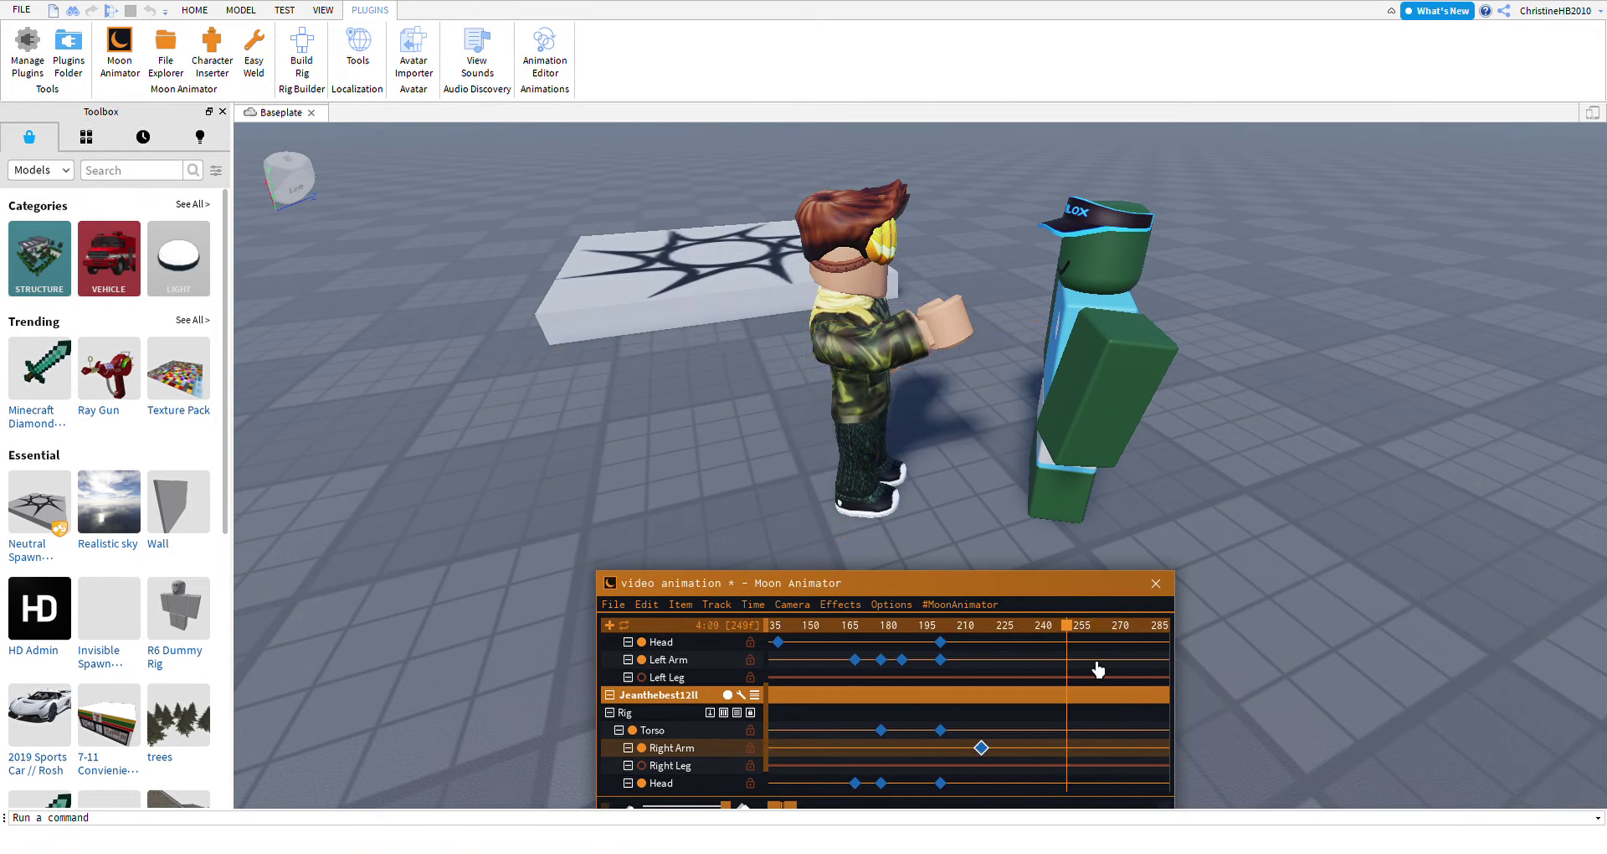
key("space")
At frame 231, rotate the green character's head slightly and shift the first character's right arm by about 0.4.
left_click(1118, 304)
key("r")
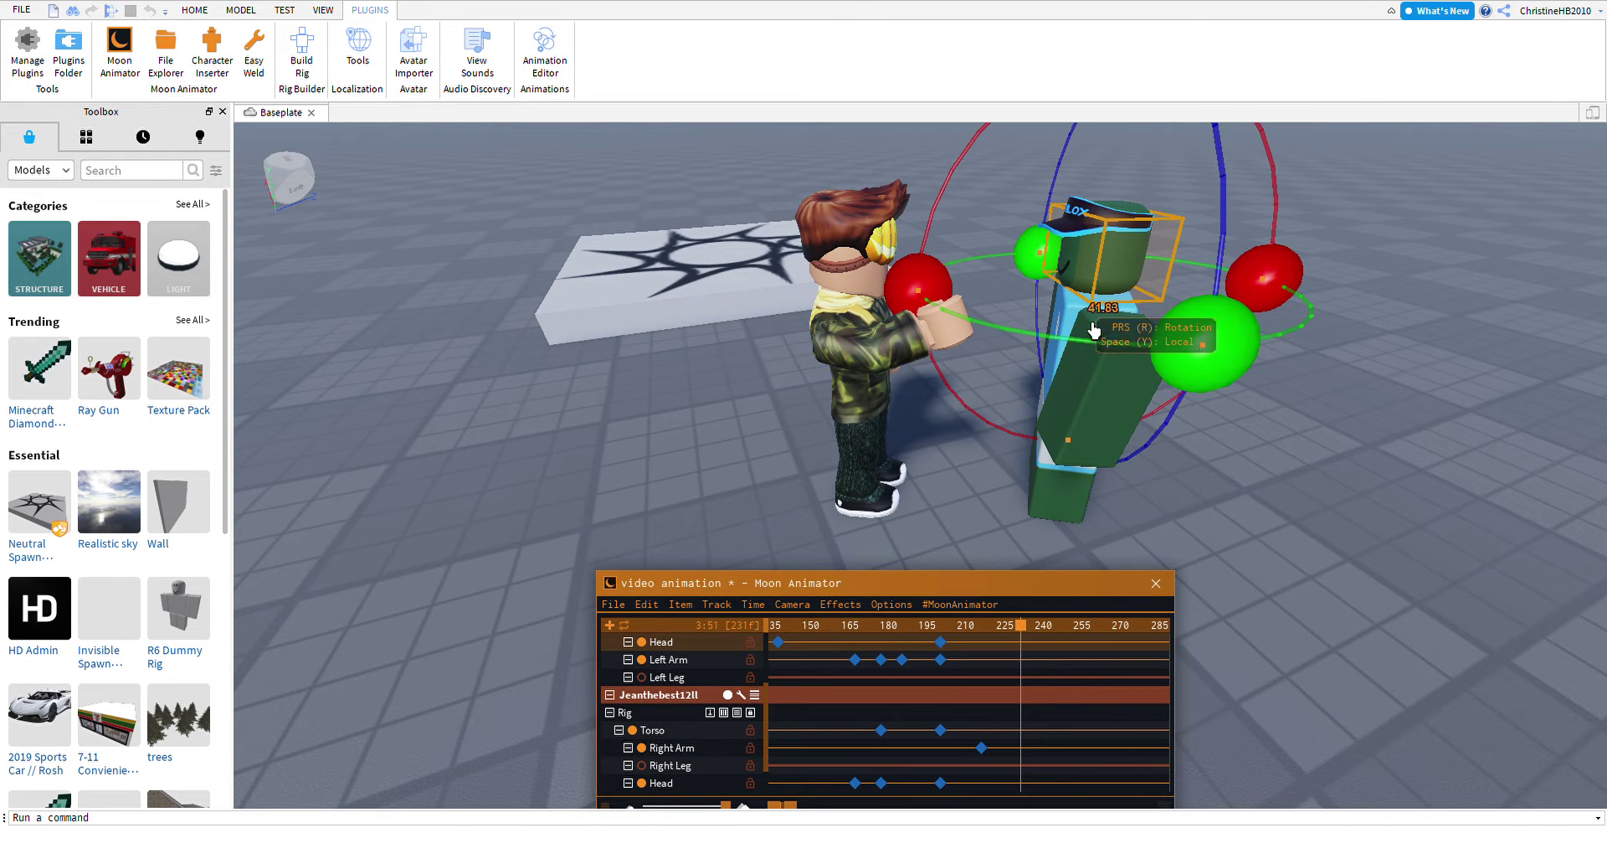
left_click_drag(960, 330, 1038, 352)
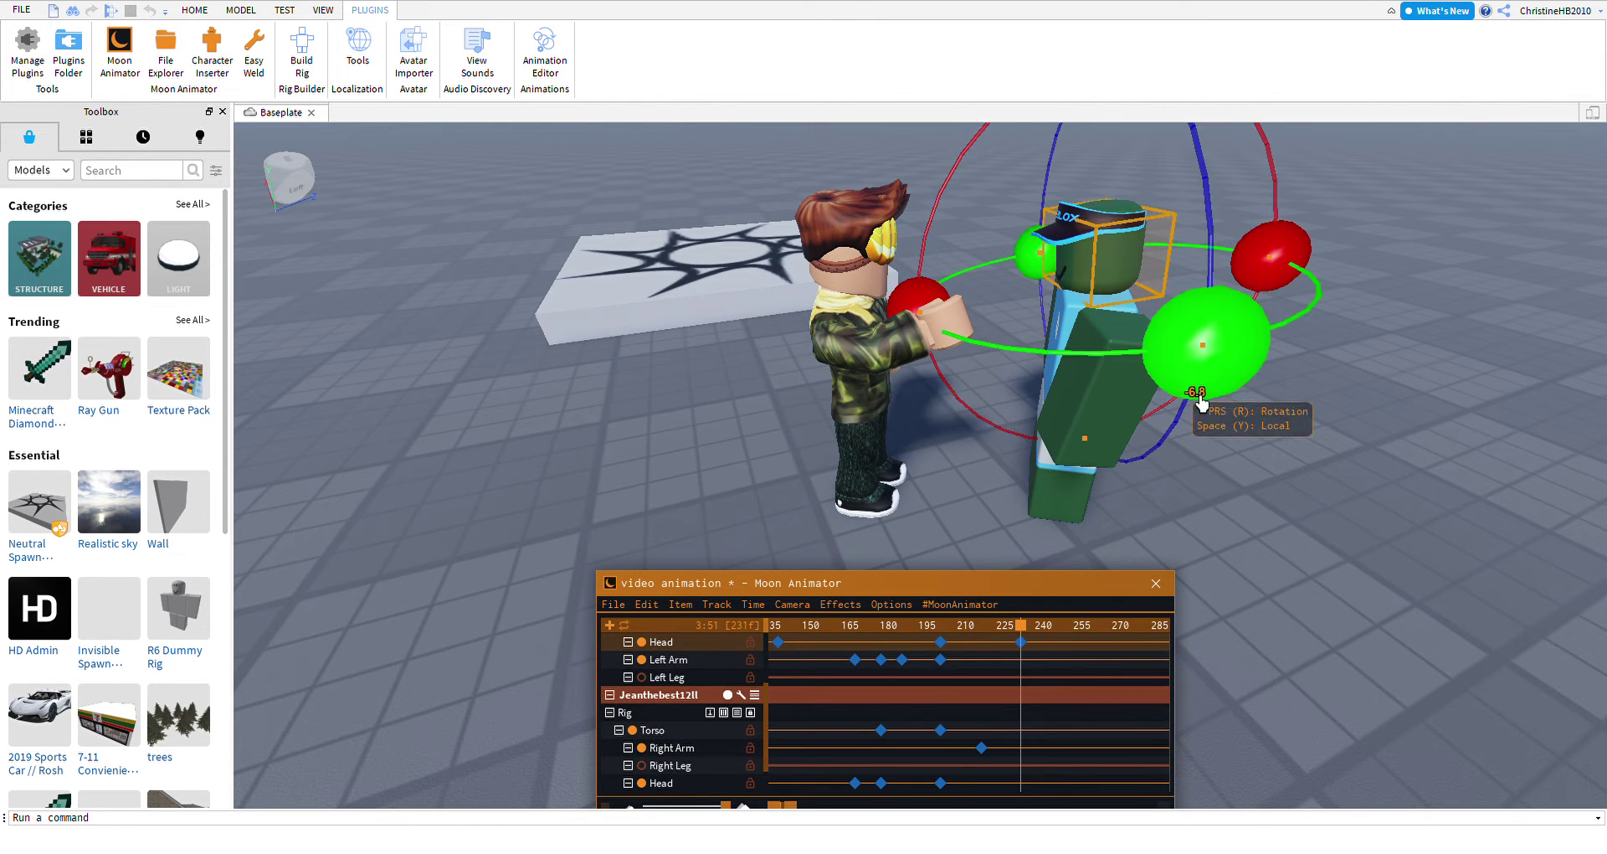
left_click_drag(1194, 405, 1300, 387)
left_click(921, 369)
key("r")
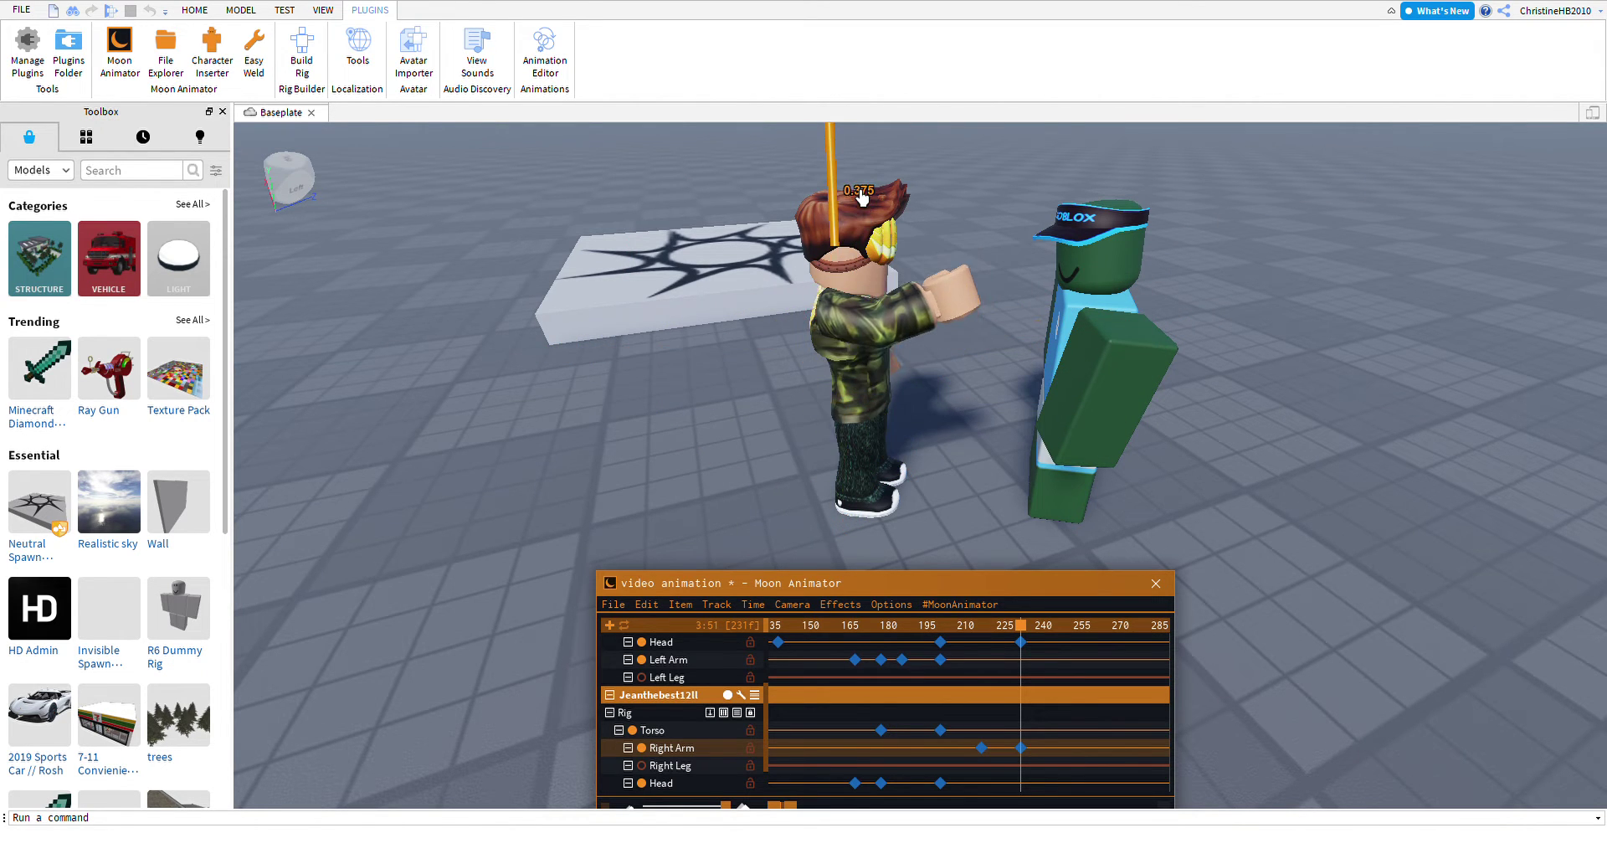
At frame 231, push the first character's right arm about 2.1 forward into the green character's face and rotate the green head about 14 degrees.
left_click(1147, 306)
key("r")
mouse_move(1281, 320)
left_mouse_down()
mouse_move(1273, 269)
mouse_move(1272, 291)
left_mouse_up()
left_click(945, 280)
key("r")
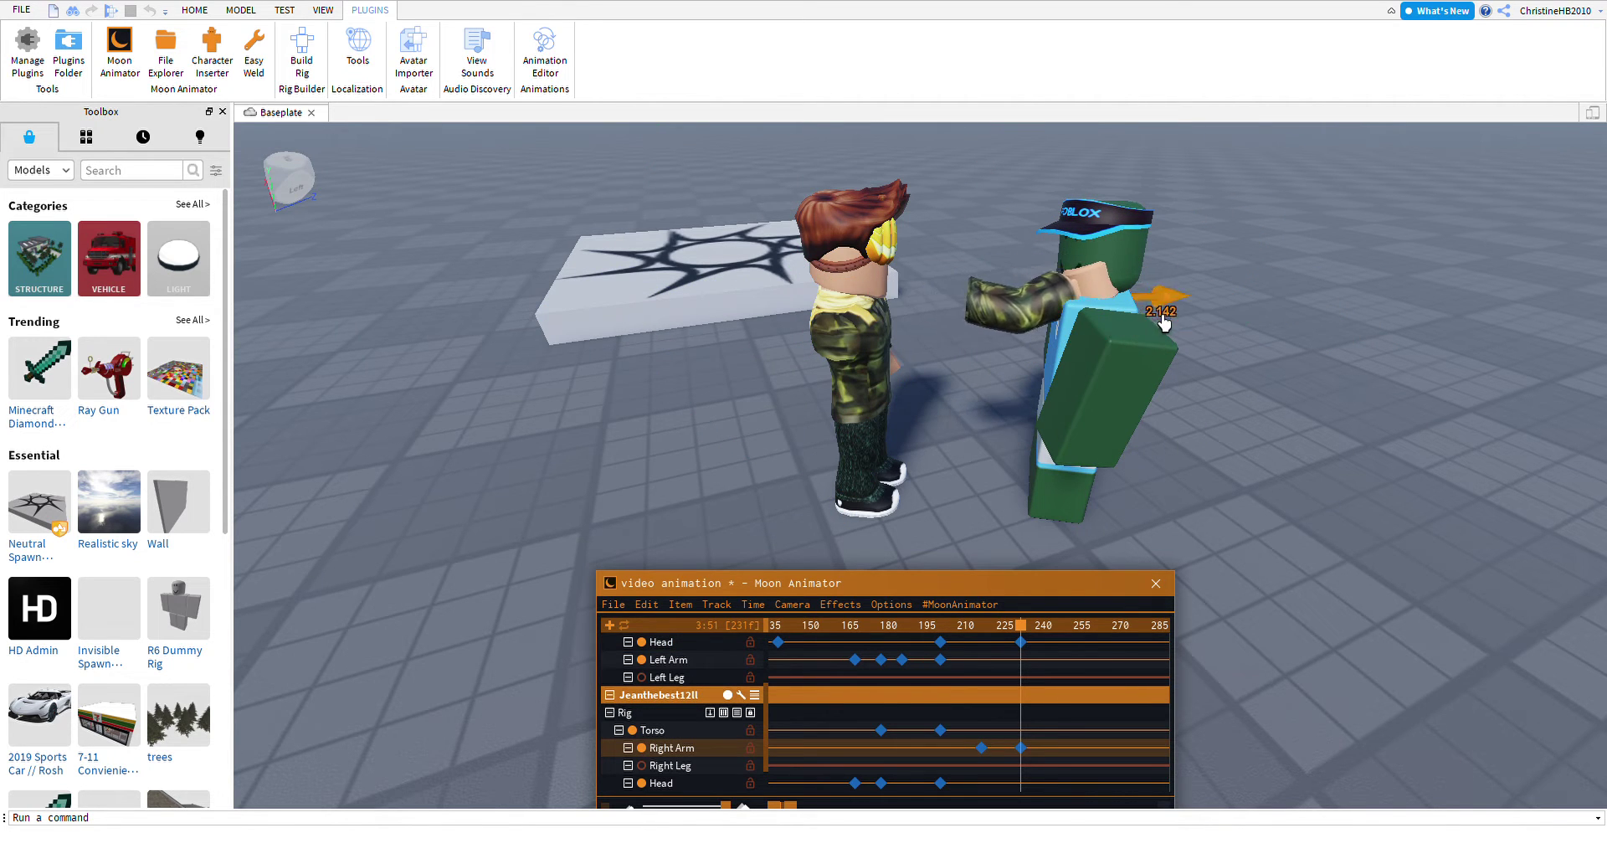
scroll(1188, 284, "down", 3)
left_click(1058, 341)
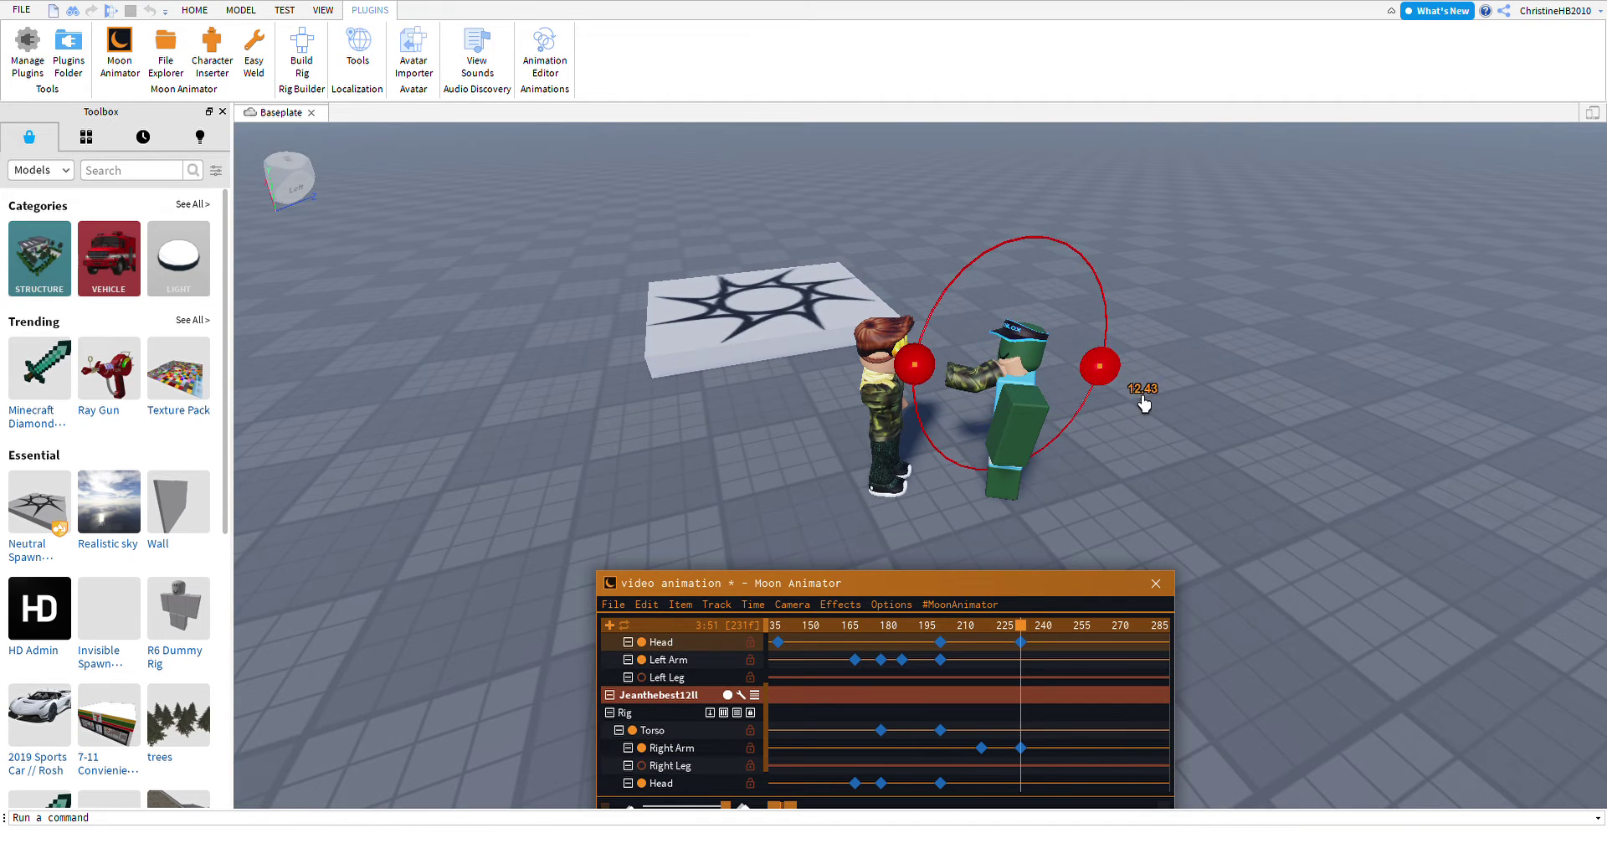
At frame 231, move the green character's torso about 1.8 away from the first character and tilt it backward about 49 degrees.
left_click(1050, 441)
key("f")
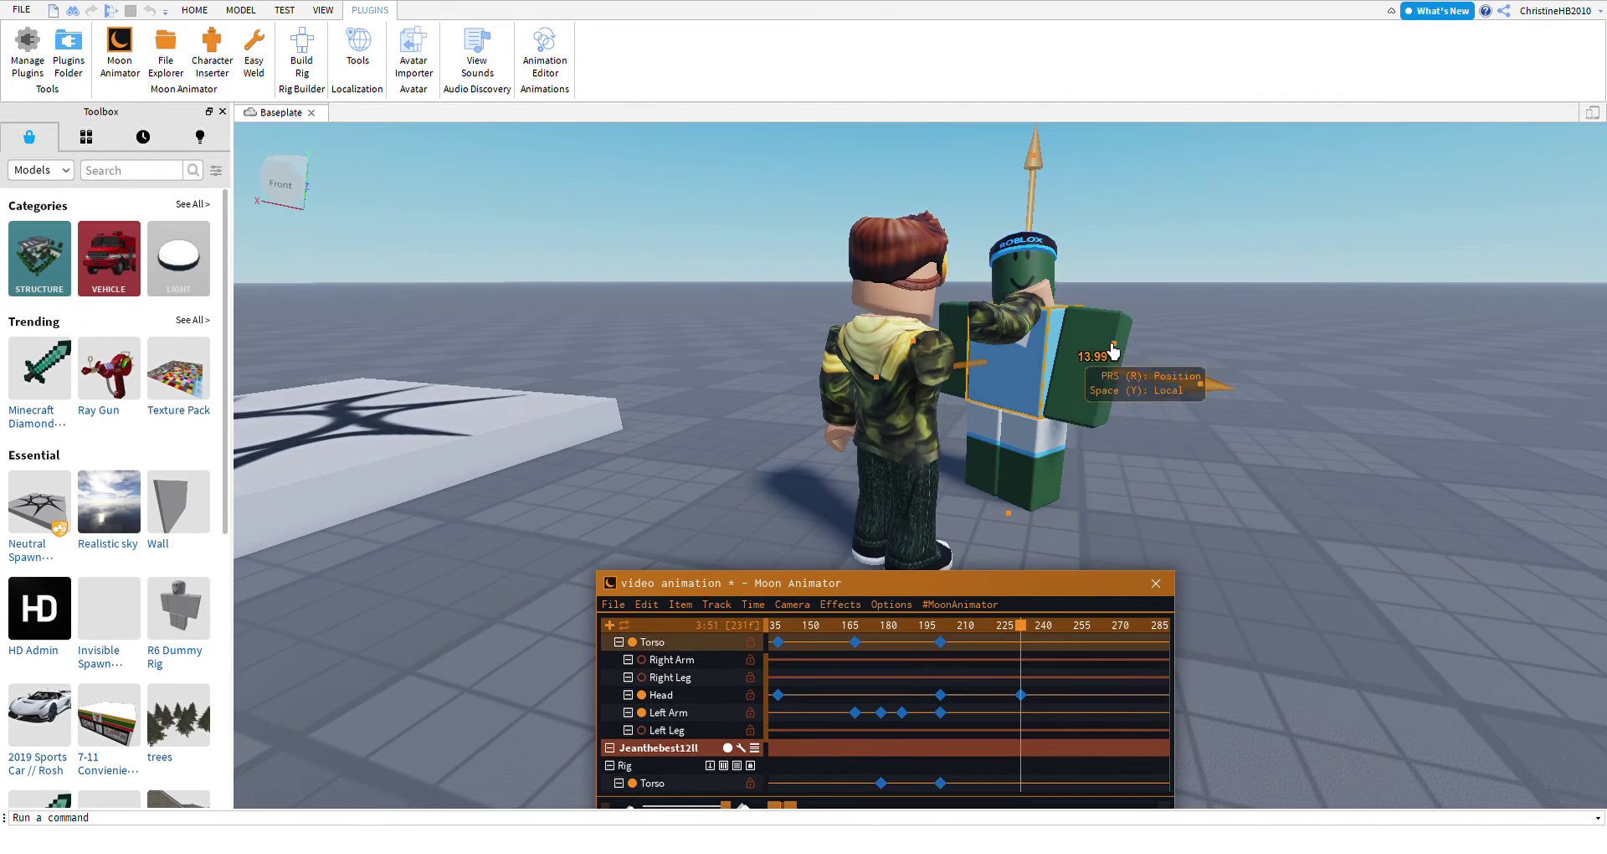
left_click_drag(1118, 362, 1193, 355)
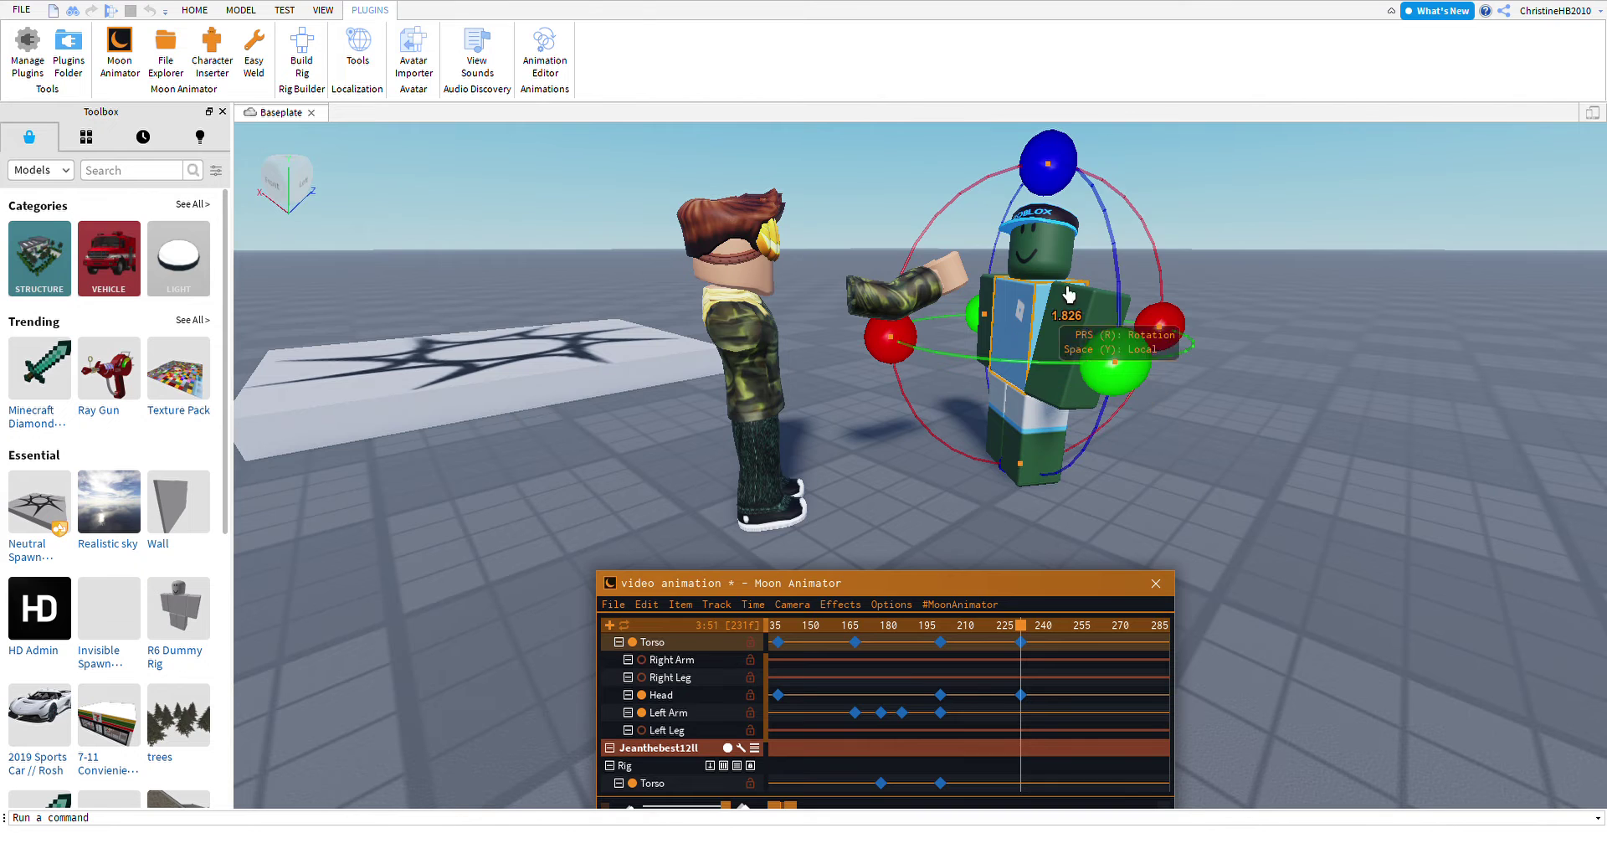
left_click_drag(1079, 199, 1134, 397)
At frame 231, tilt the green character's head about -38 degrees and rotate its left arm about -4 and 55 degrees.
left_click(1118, 290)
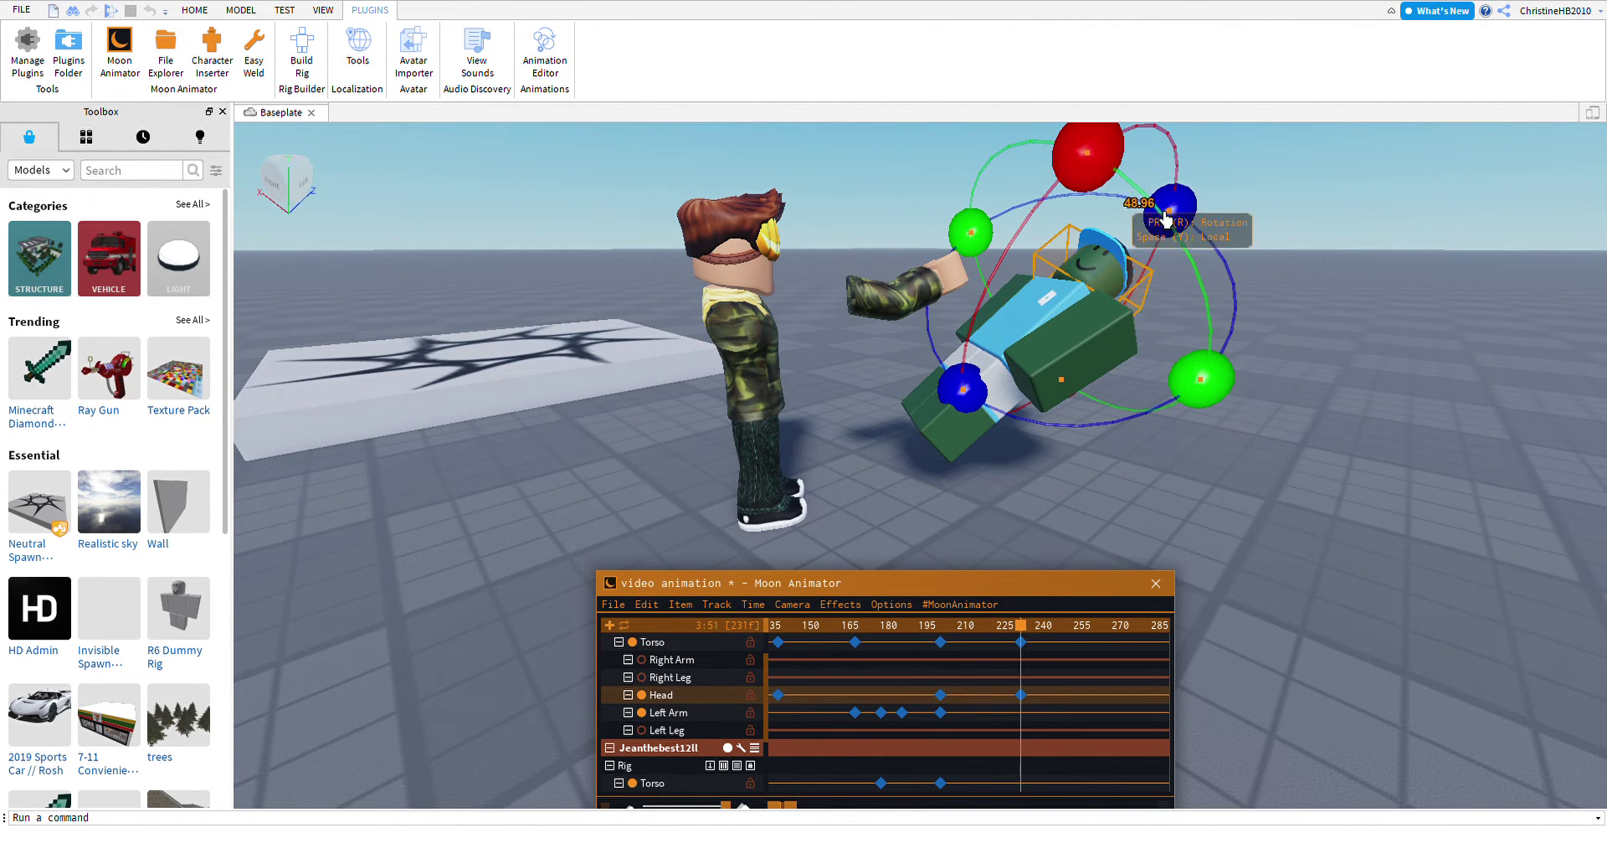
left_click_drag(1126, 185, 1000, 260)
left_click(1002, 417)
left_click(1081, 356)
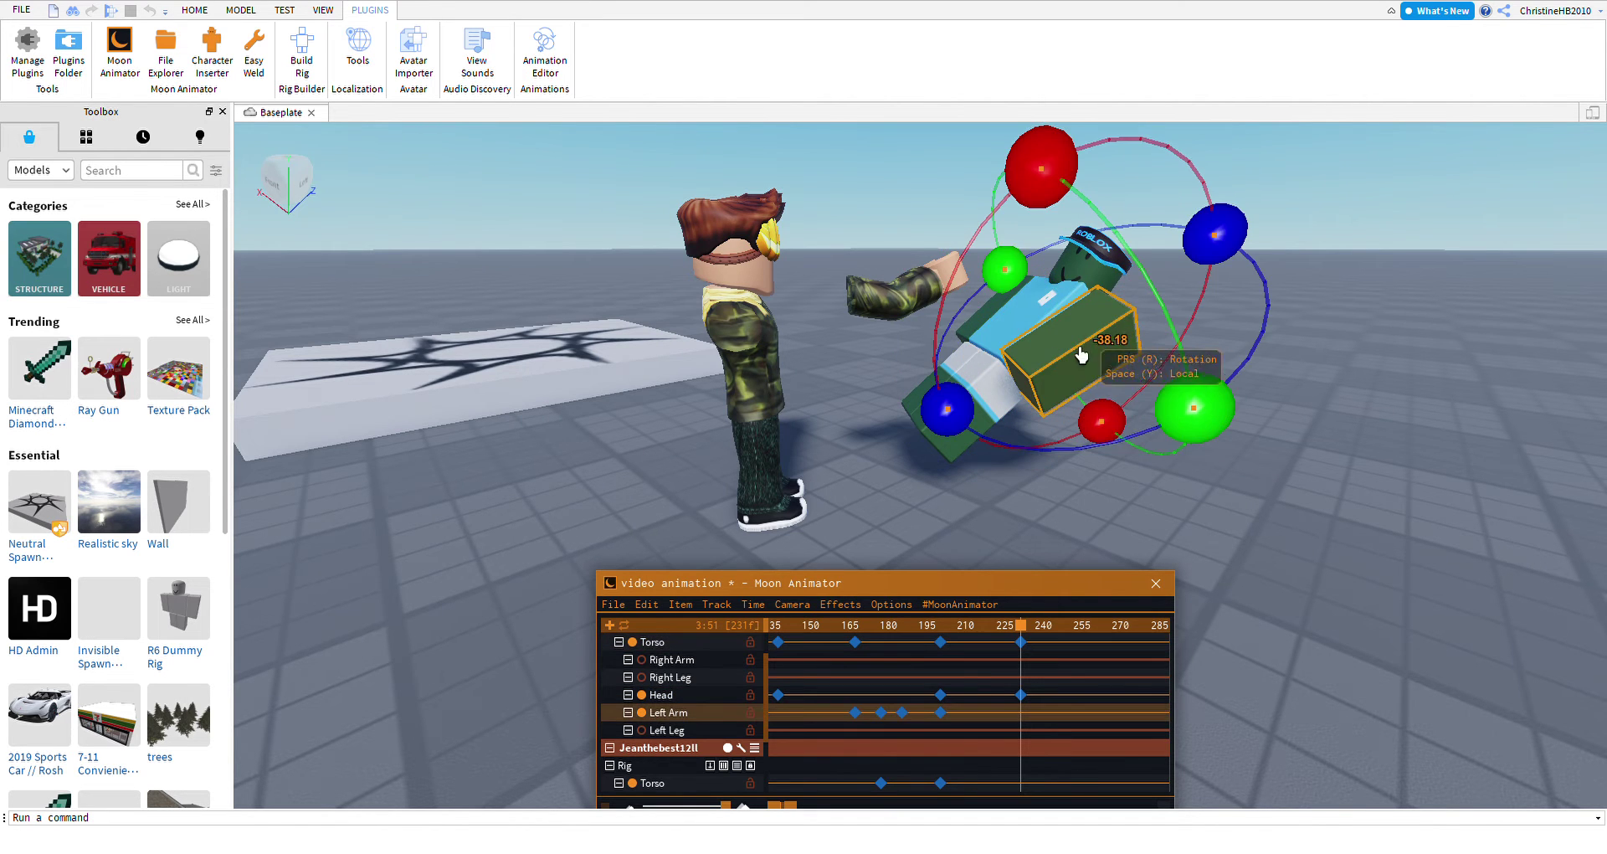
left_click_drag(1206, 227, 1249, 250)
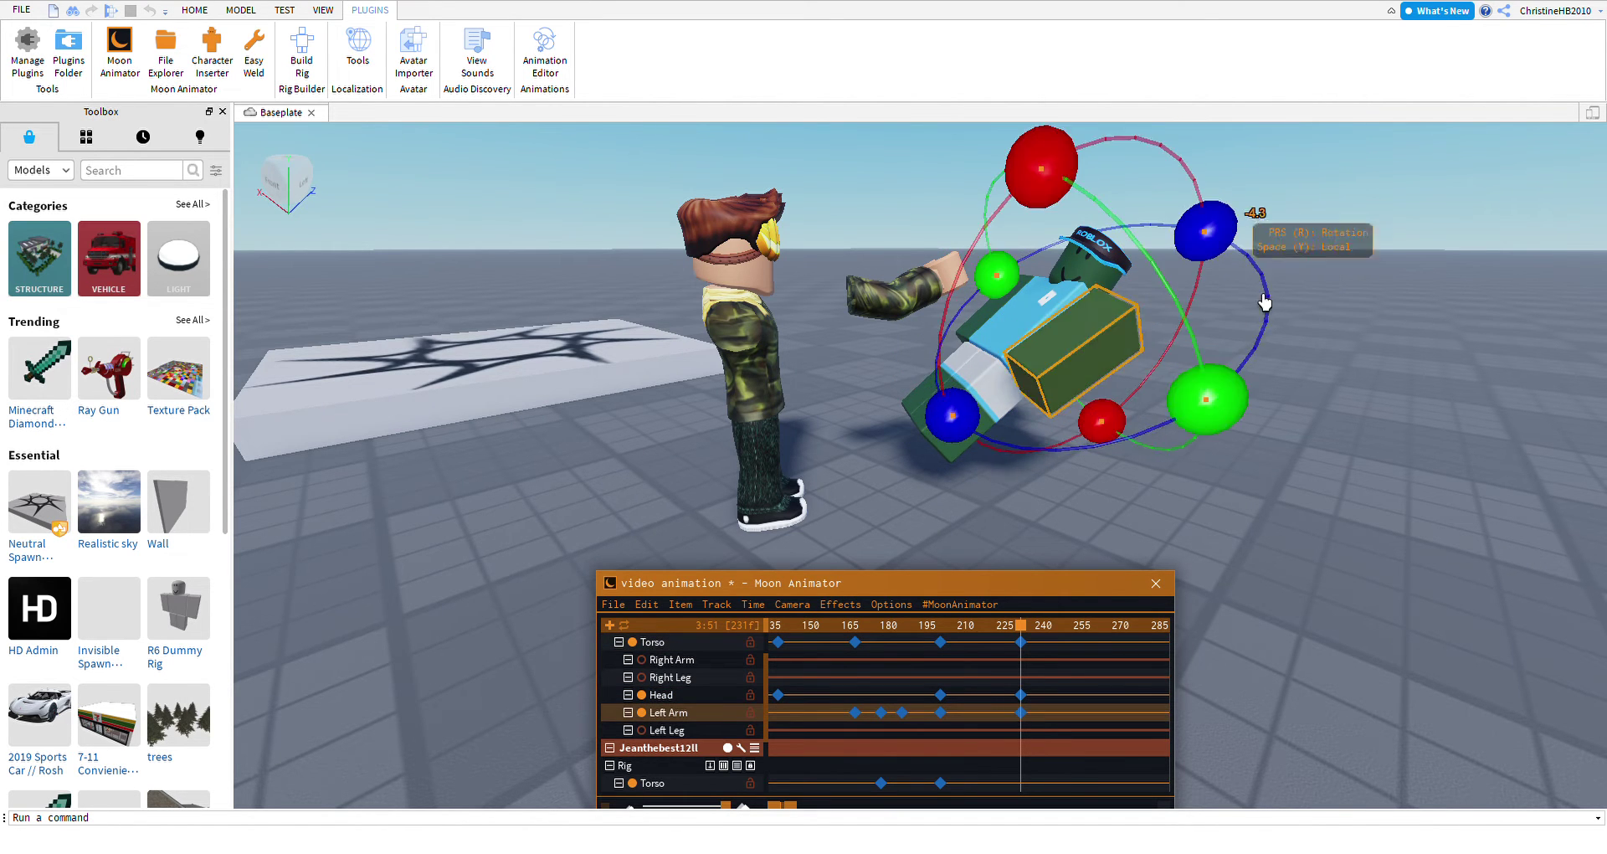
left_click_drag(1216, 435, 1015, 452)
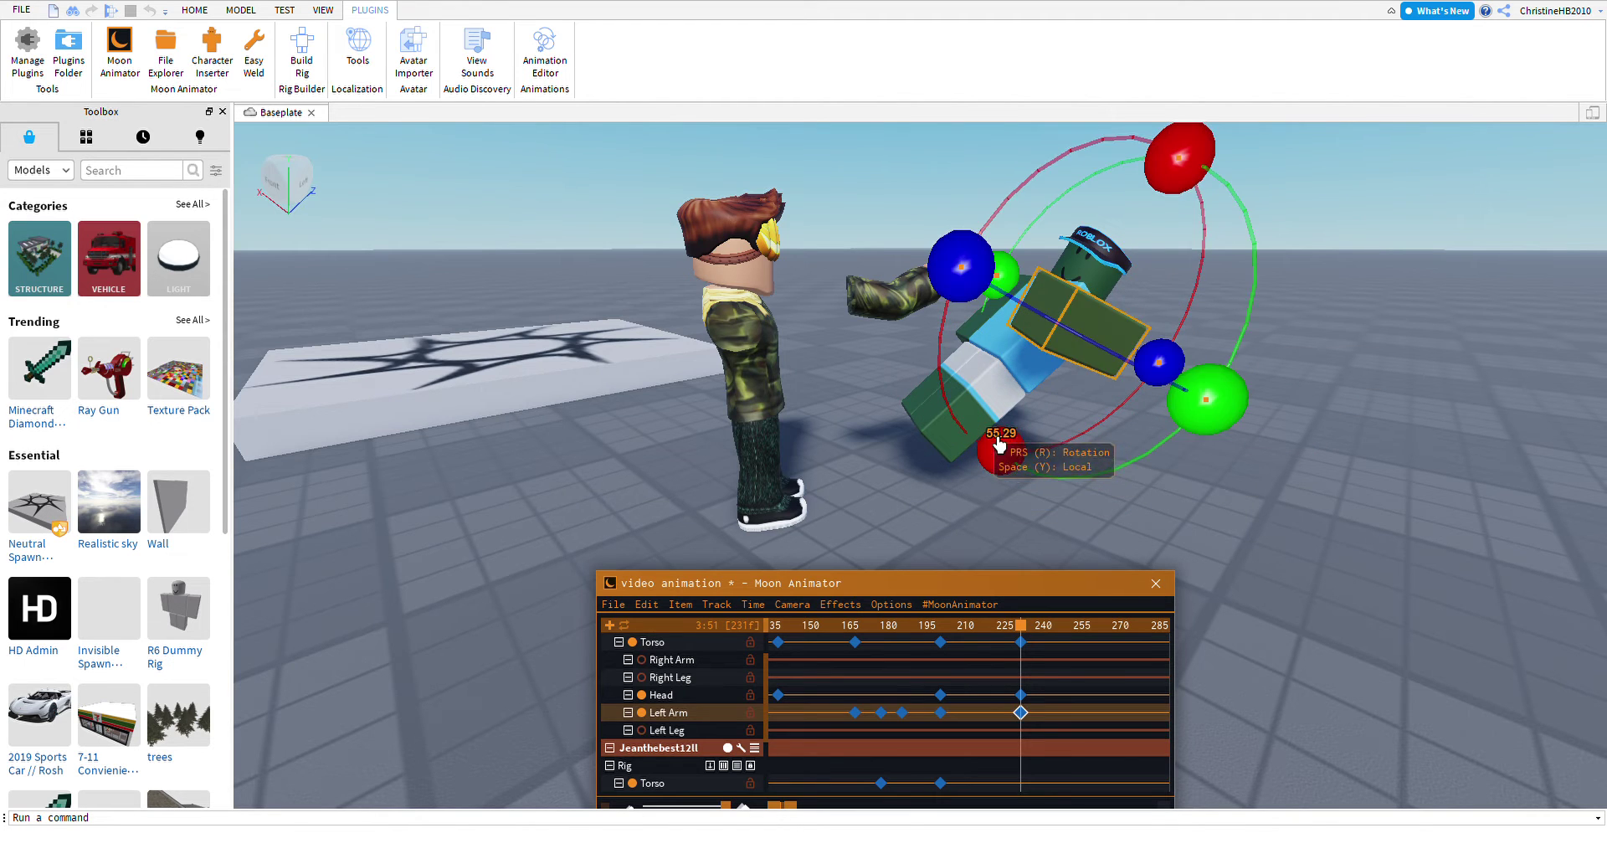
At frame 231, rotate the green character's left leg about 17 degrees and its right arm about 48 degrees.
left_click(1009, 448)
left_click_drag(917, 251, 1031, 280)
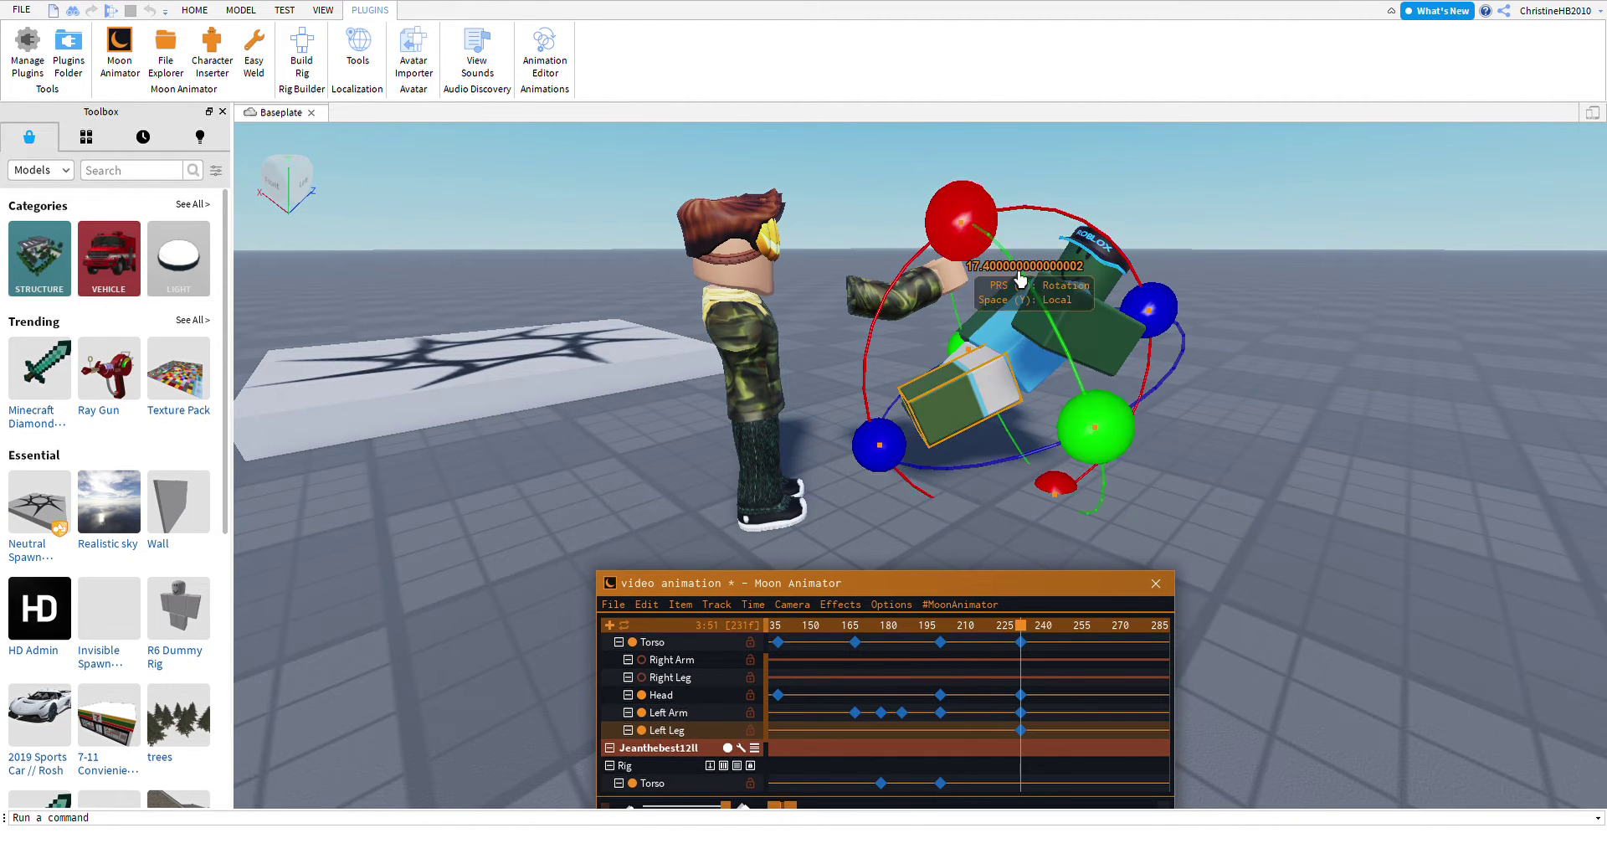
right_click_drag(1031, 281, 665, 421)
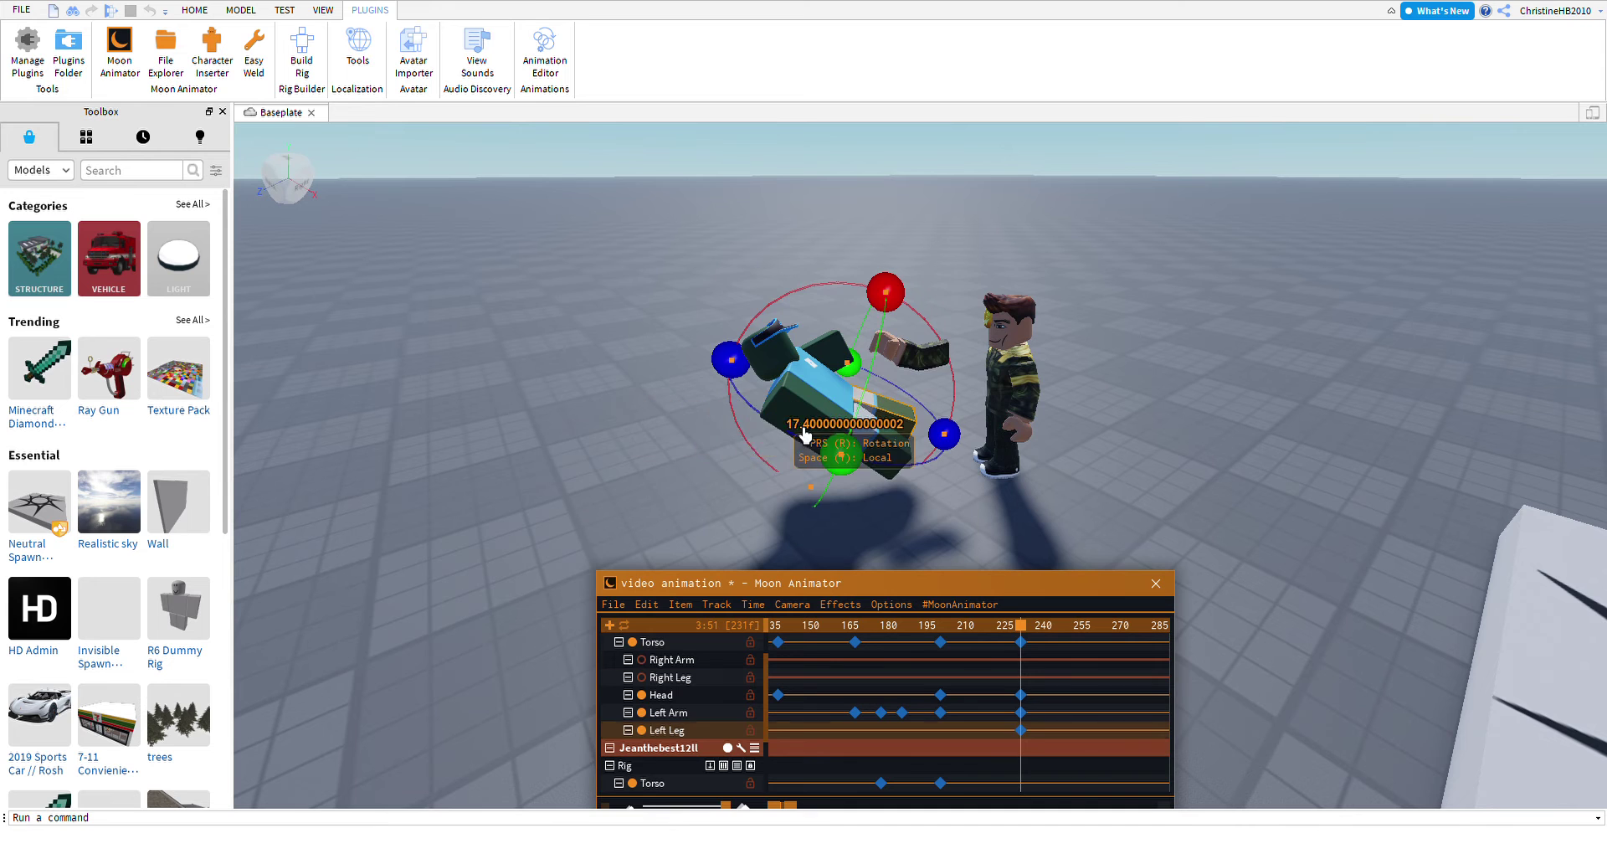
left_click(896, 344)
left_click_drag(871, 294, 756, 264)
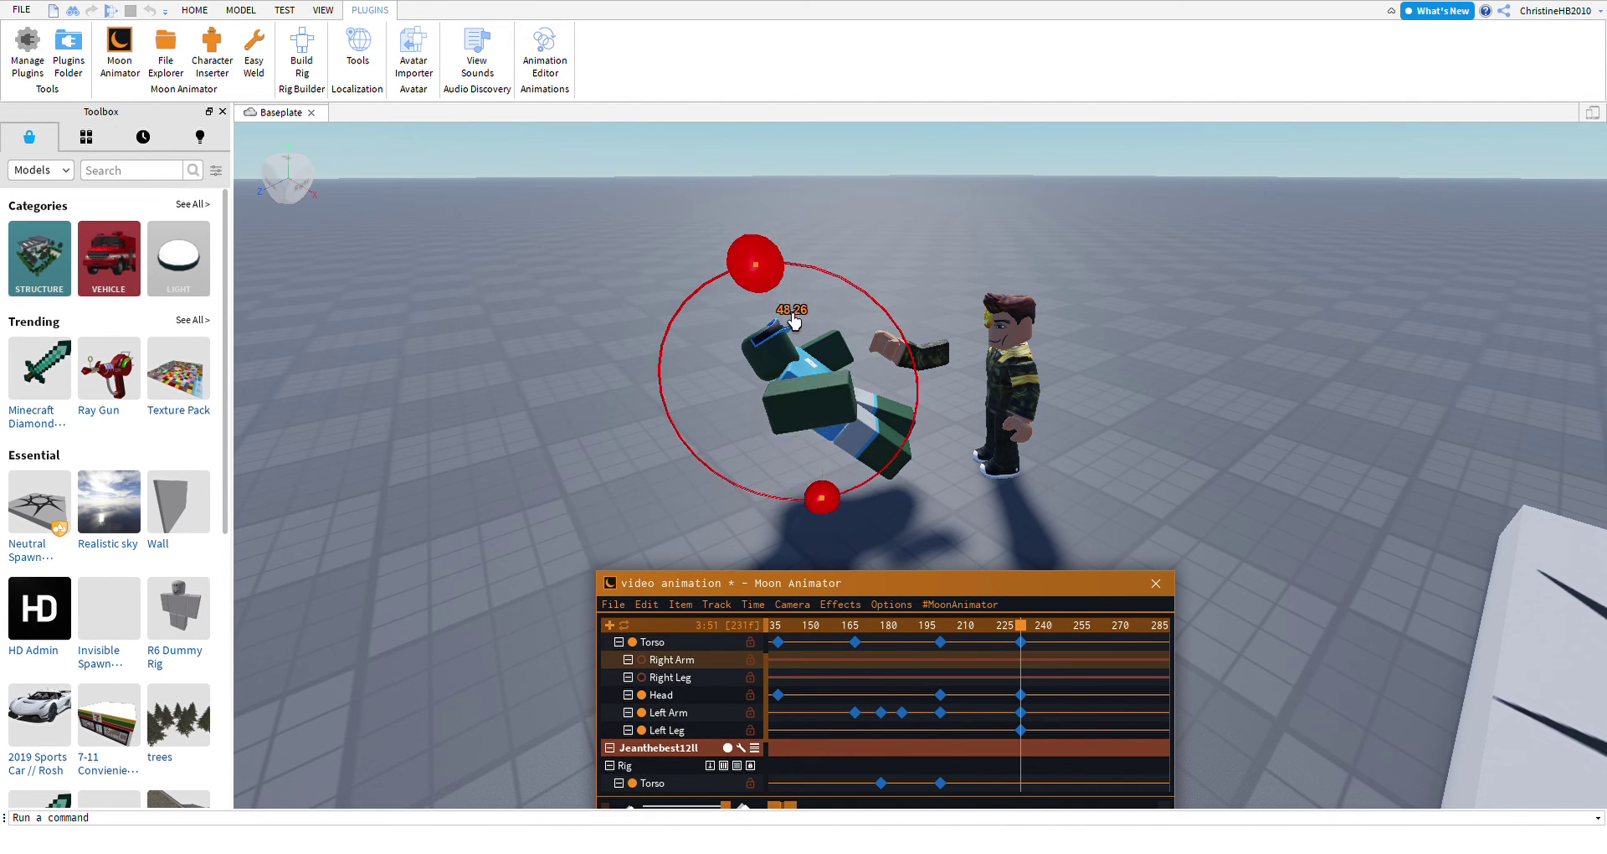
At frame 240, keyframe the green character's right arm and move its tilted torso by about 2.1.
left_click(1069, 659)
left_click(869, 410)
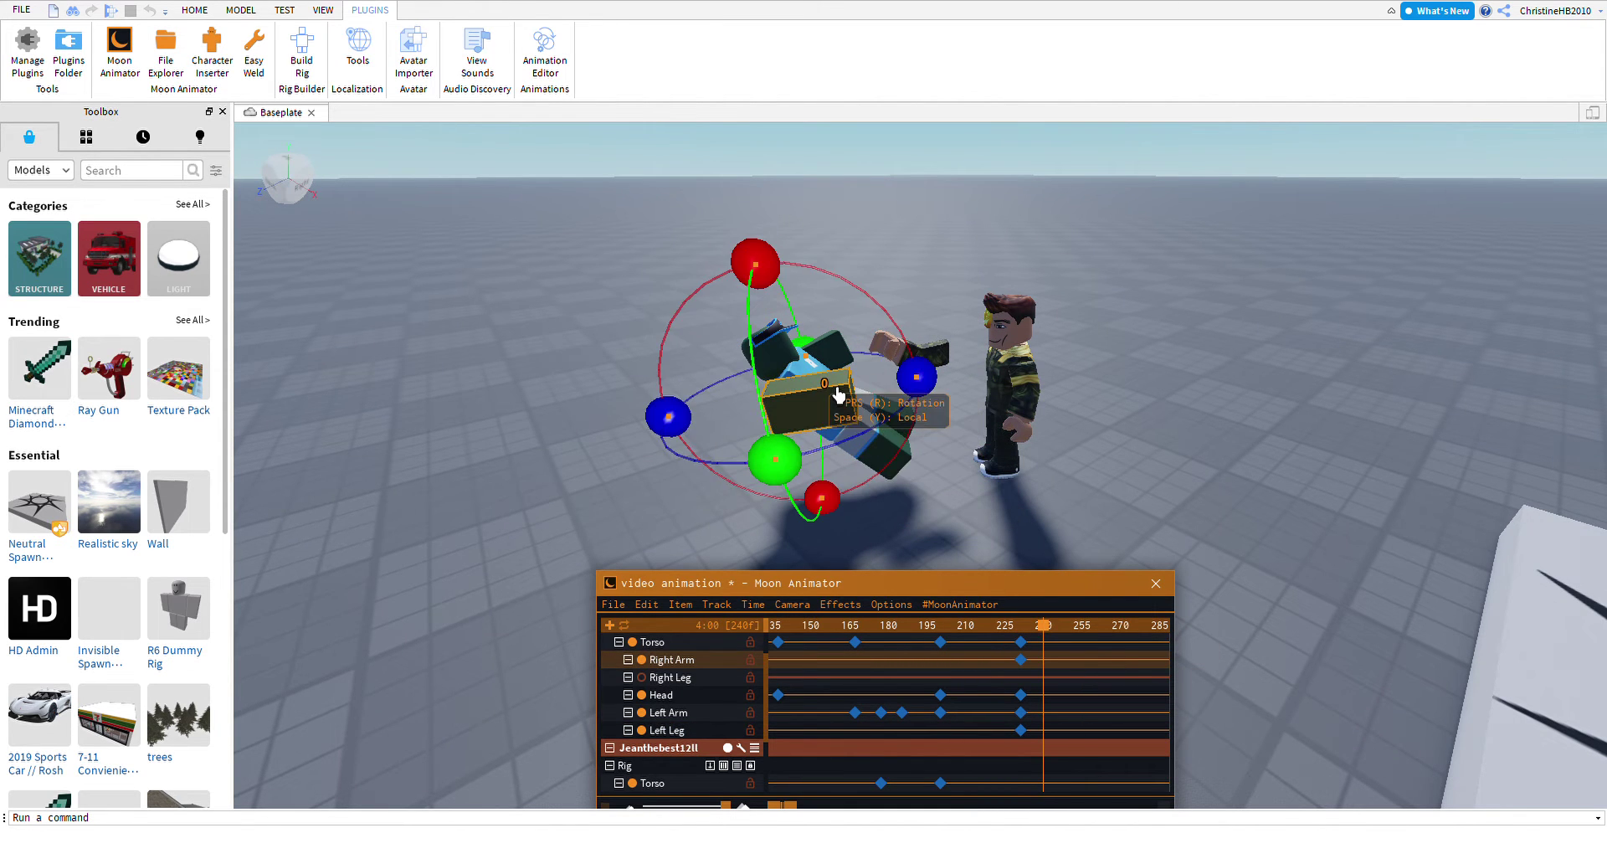
right_click_drag(839, 386, 1091, 442)
key("r")
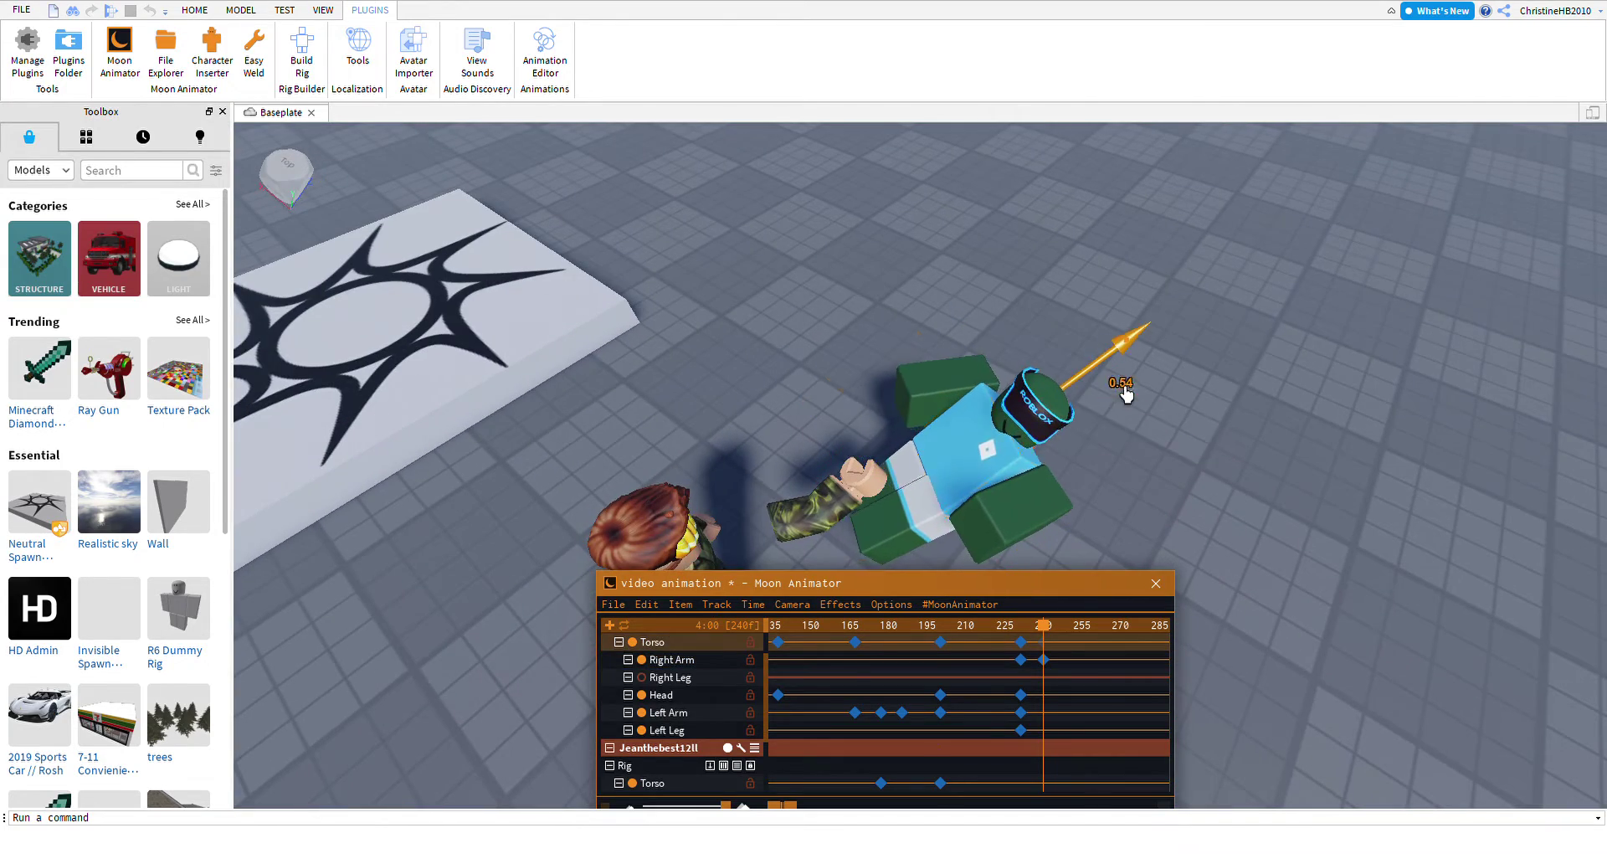
left_click_drag(1126, 393, 1122, 401)
right_click_drag(1122, 400, 876, 427)
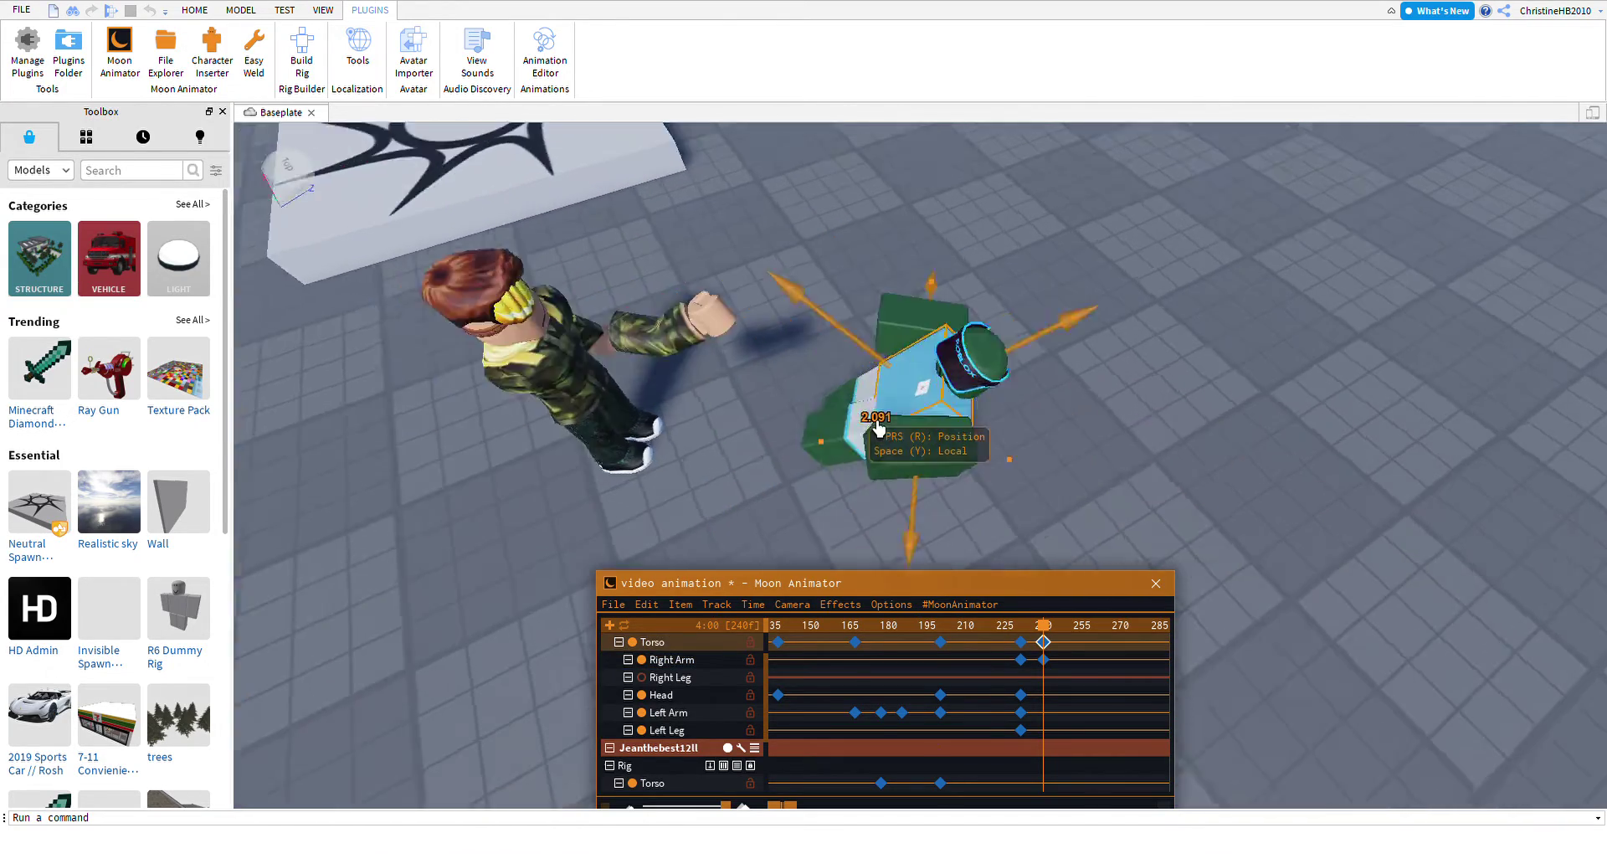
At frame 240, tilt the green character's torso further backward and move it by about 1.3.
scroll(877, 426, "up", 2)
key("r")
left_click(1030, 420)
left_click(1016, 419)
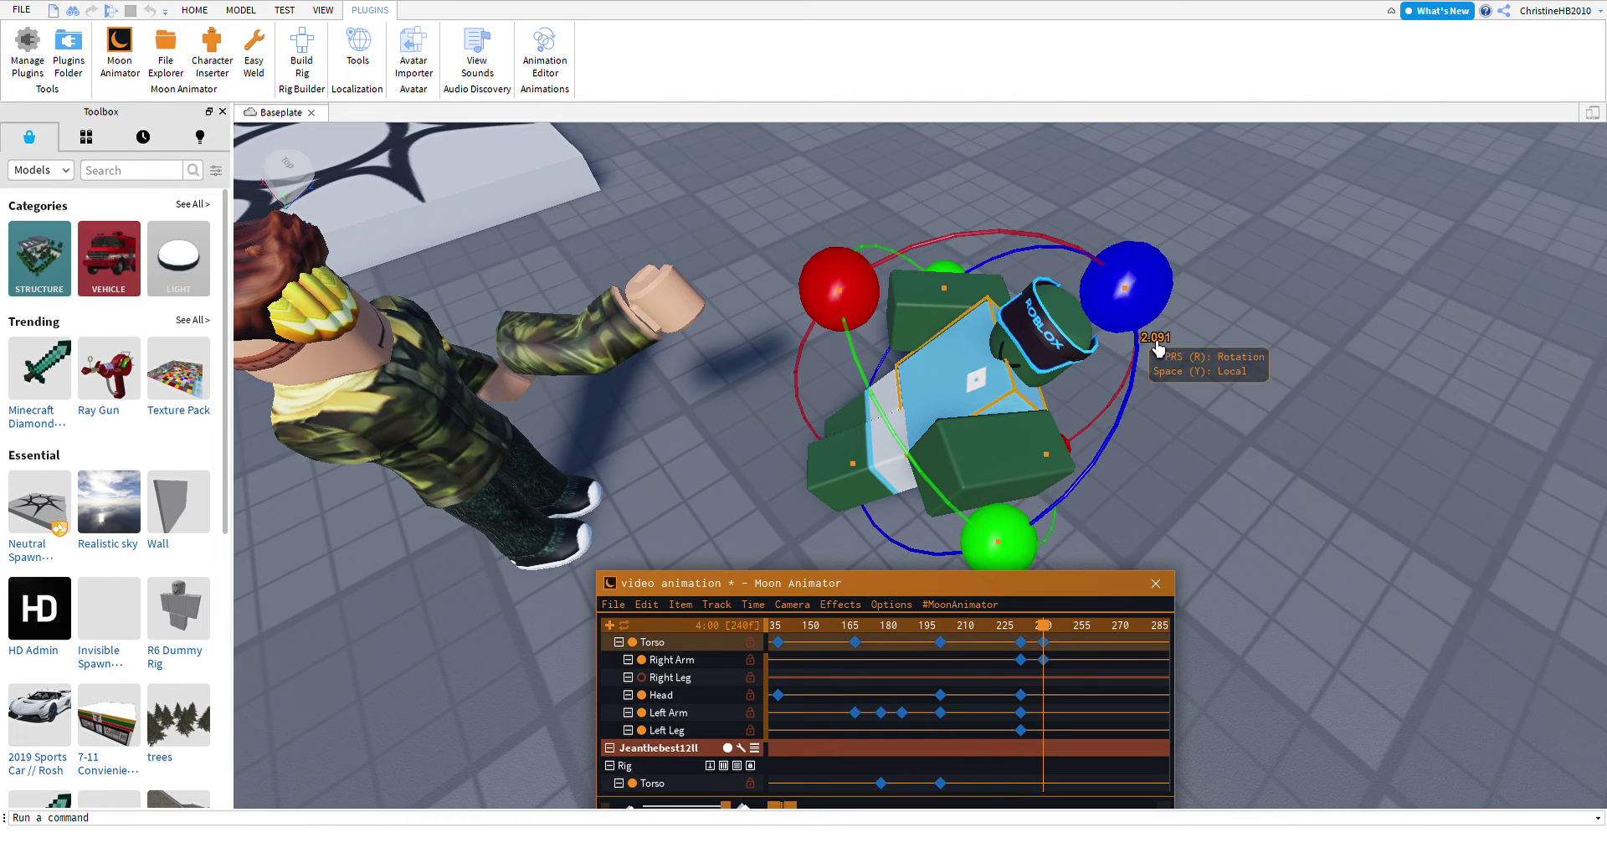
left_click_drag(1158, 347, 1177, 351)
left_click_drag(879, 316, 1243, 387)
key("r")
left_click_drag(1072, 498, 802, 522)
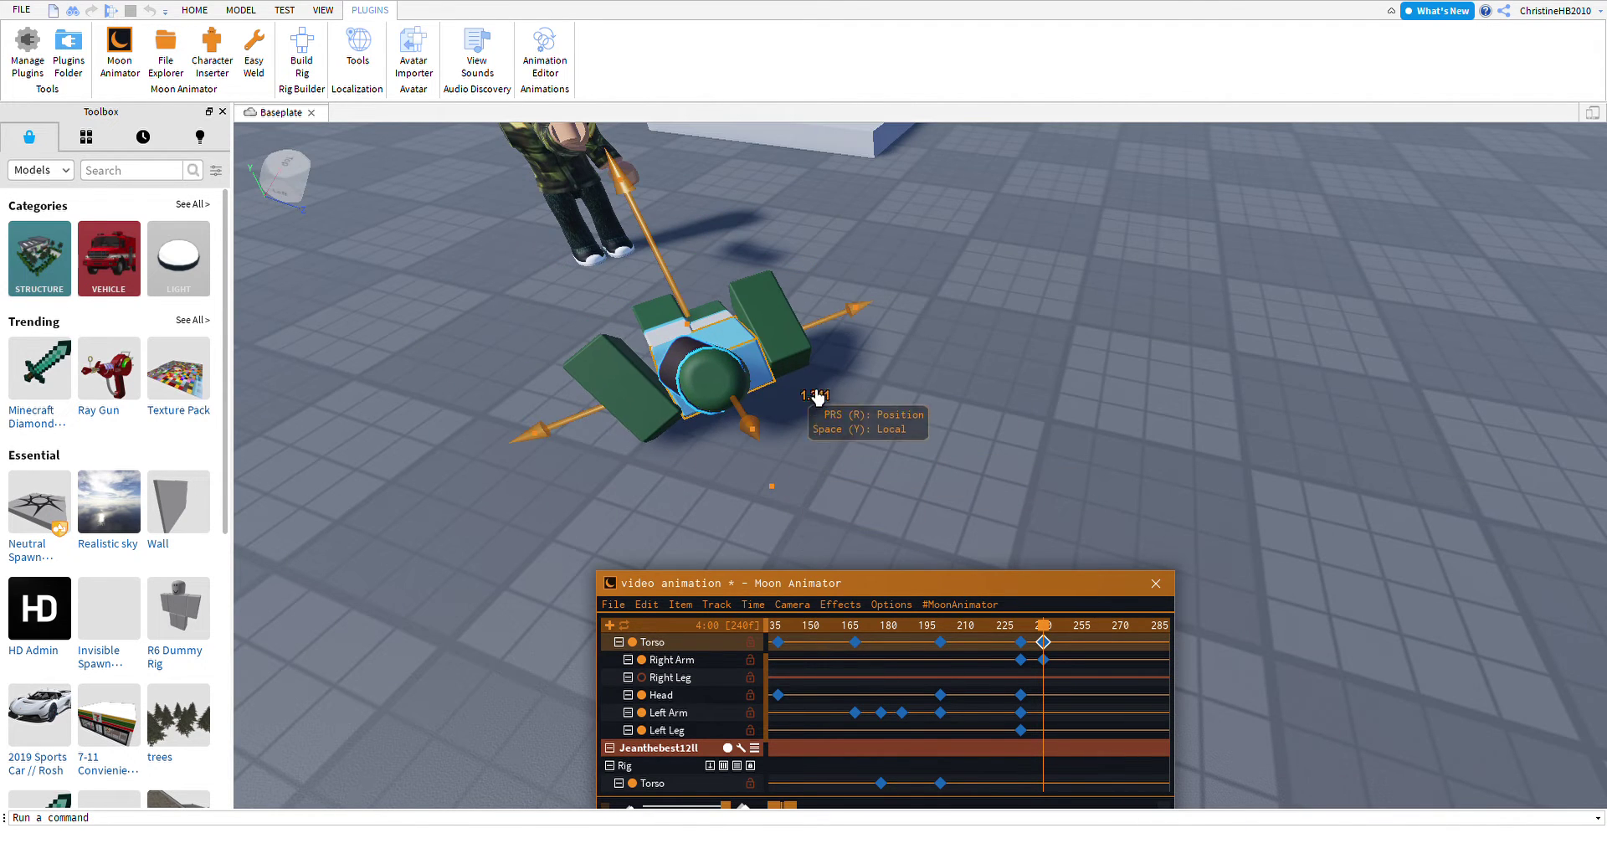
left_click(819, 375)
key("r")
At frame 258, rotate the green character's left and right arms into a lying pose.
left_click(1090, 662)
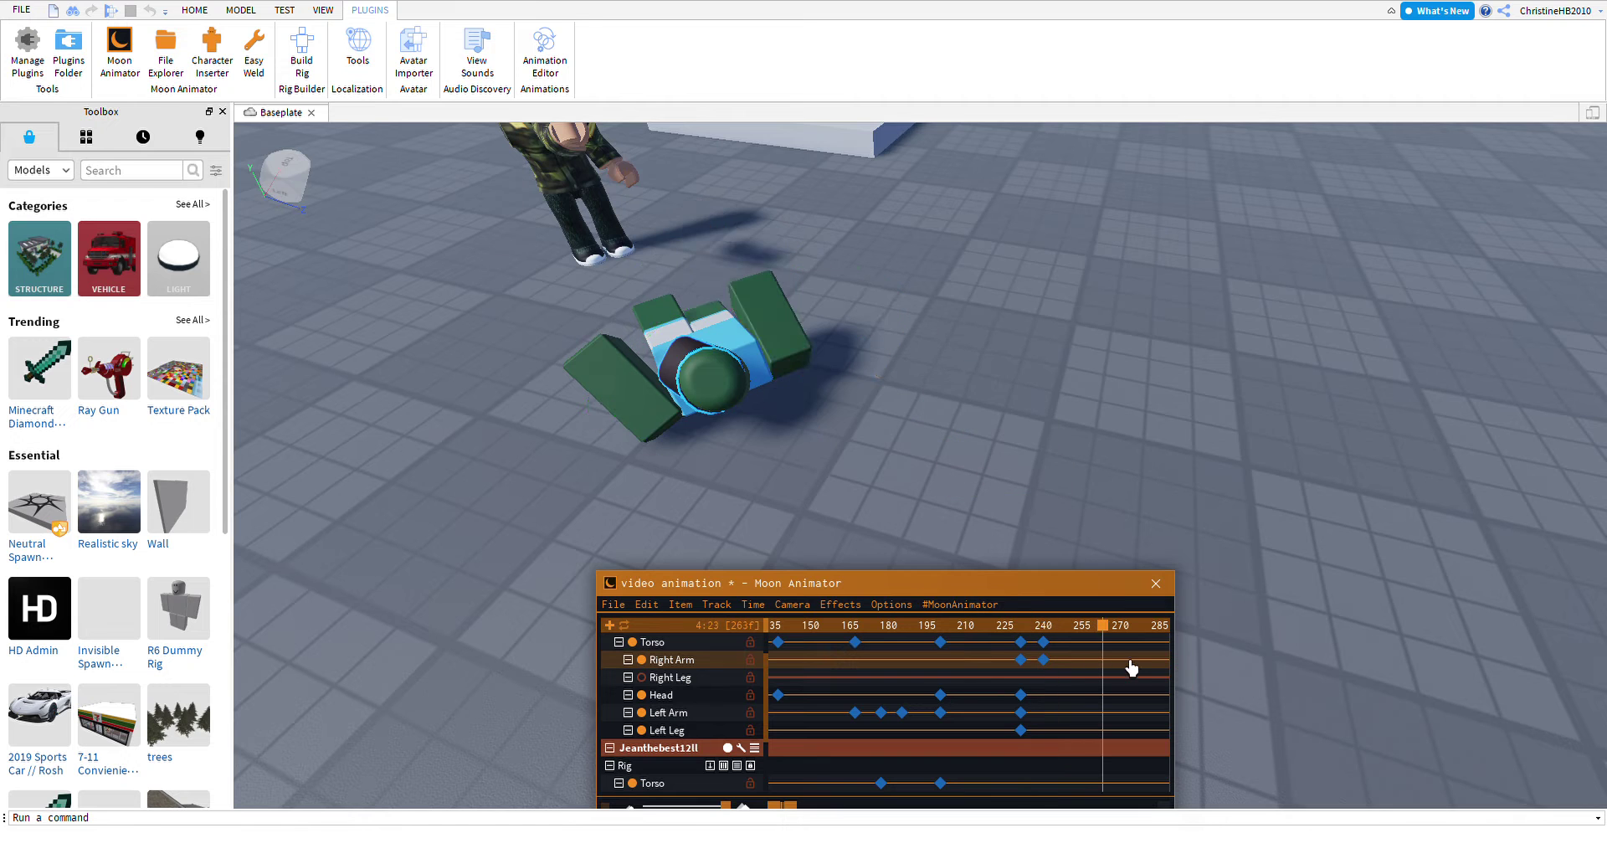
scroll(1141, 513, "up", 3)
left_click(863, 393)
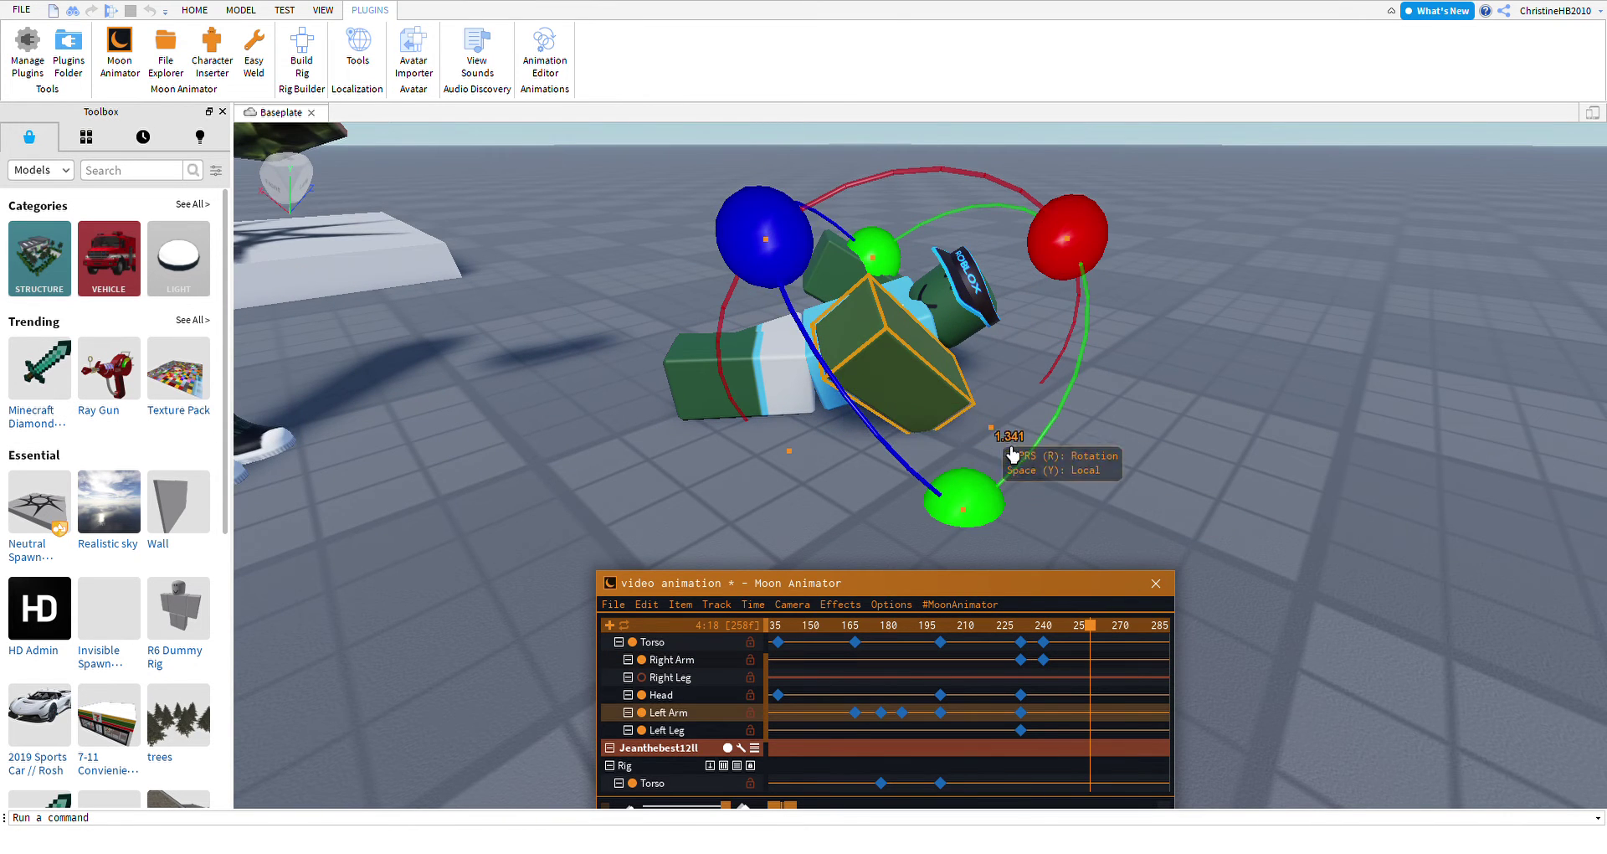
left_click_drag(774, 258, 951, 377)
middle_click_drag(951, 377, 1214, 269)
left_click(1230, 251)
left_click_drag(1230, 251, 1113, 259)
At frame 258, adjust the green character's left arm position and move its right arm about -0.29.
right_click_drag(1112, 259, 862, 304)
left_click(911, 368)
key("r")
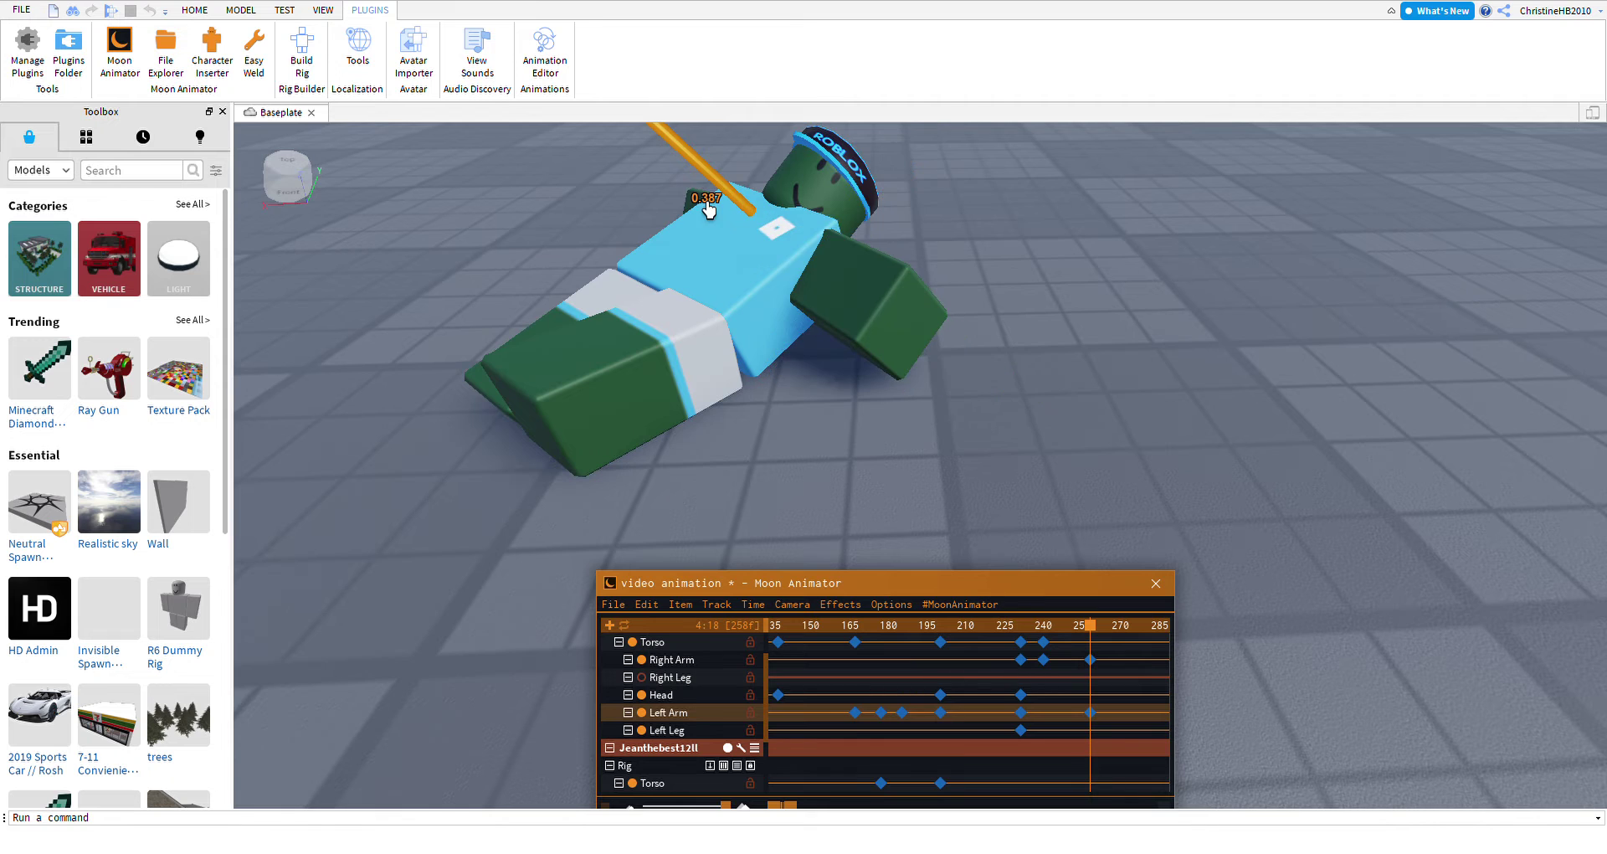
right_click_drag(707, 209, 971, 366)
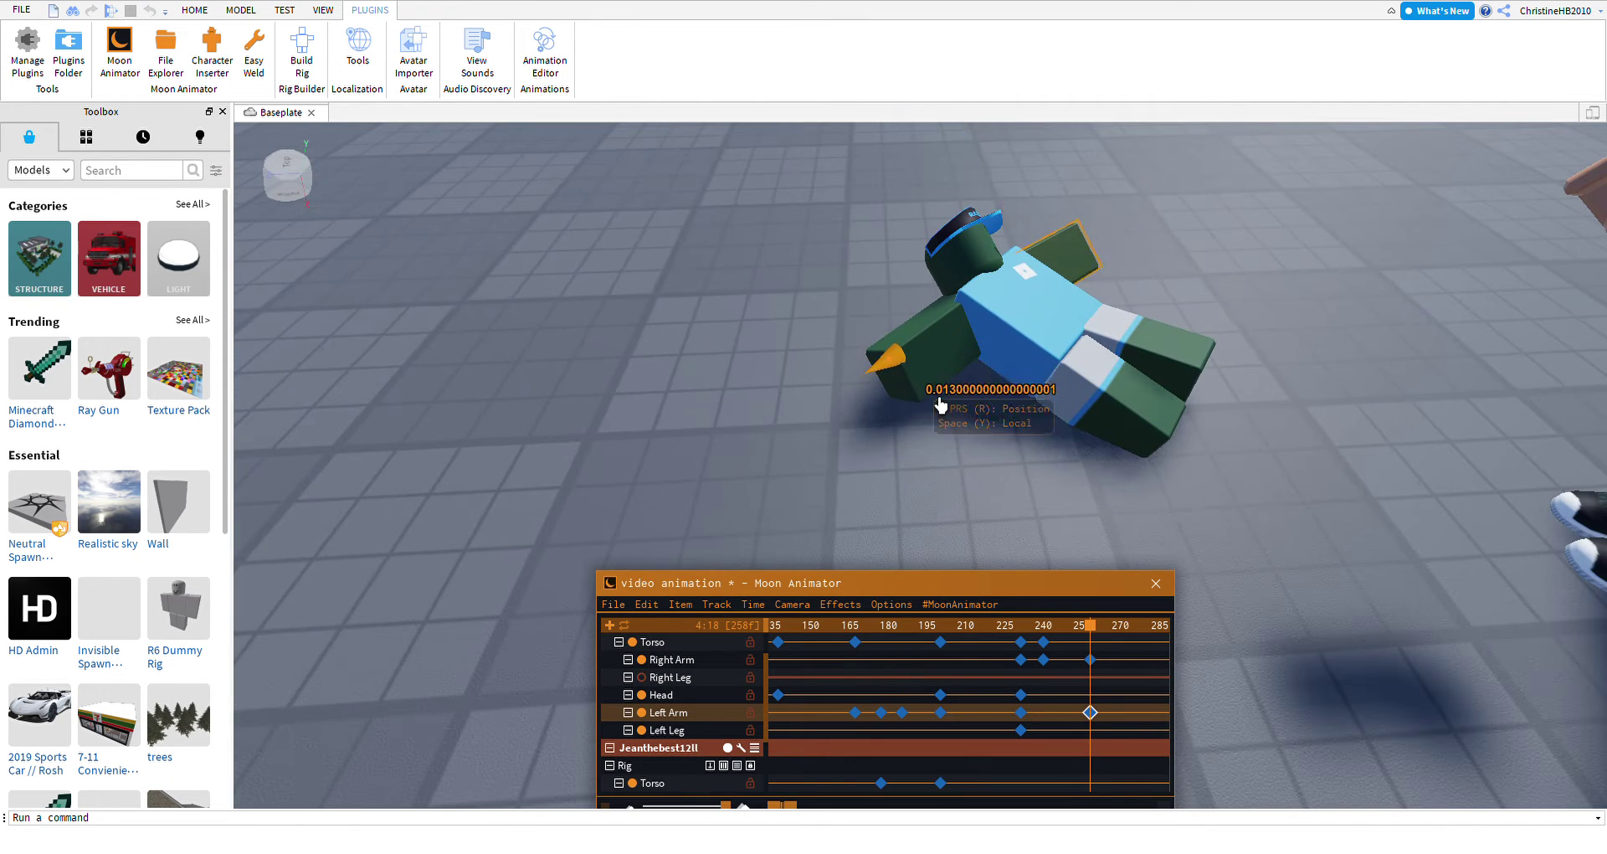
left_click(940, 405)
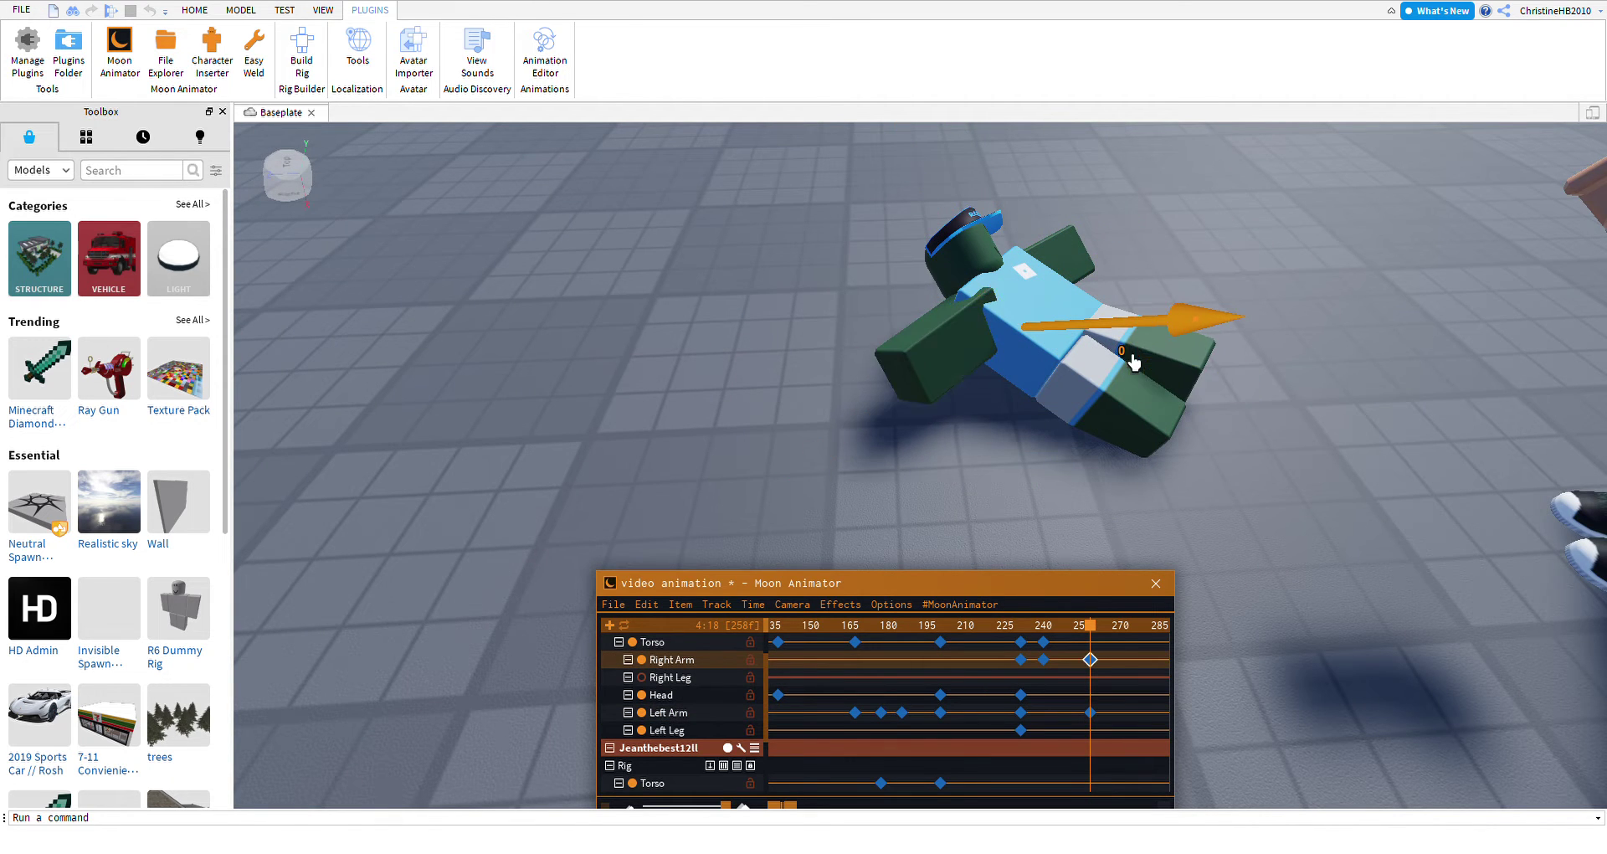
At frame 258, rotate the green character's head, finishing with a turn of about -39 degrees.
left_click(1024, 279)
key("r")
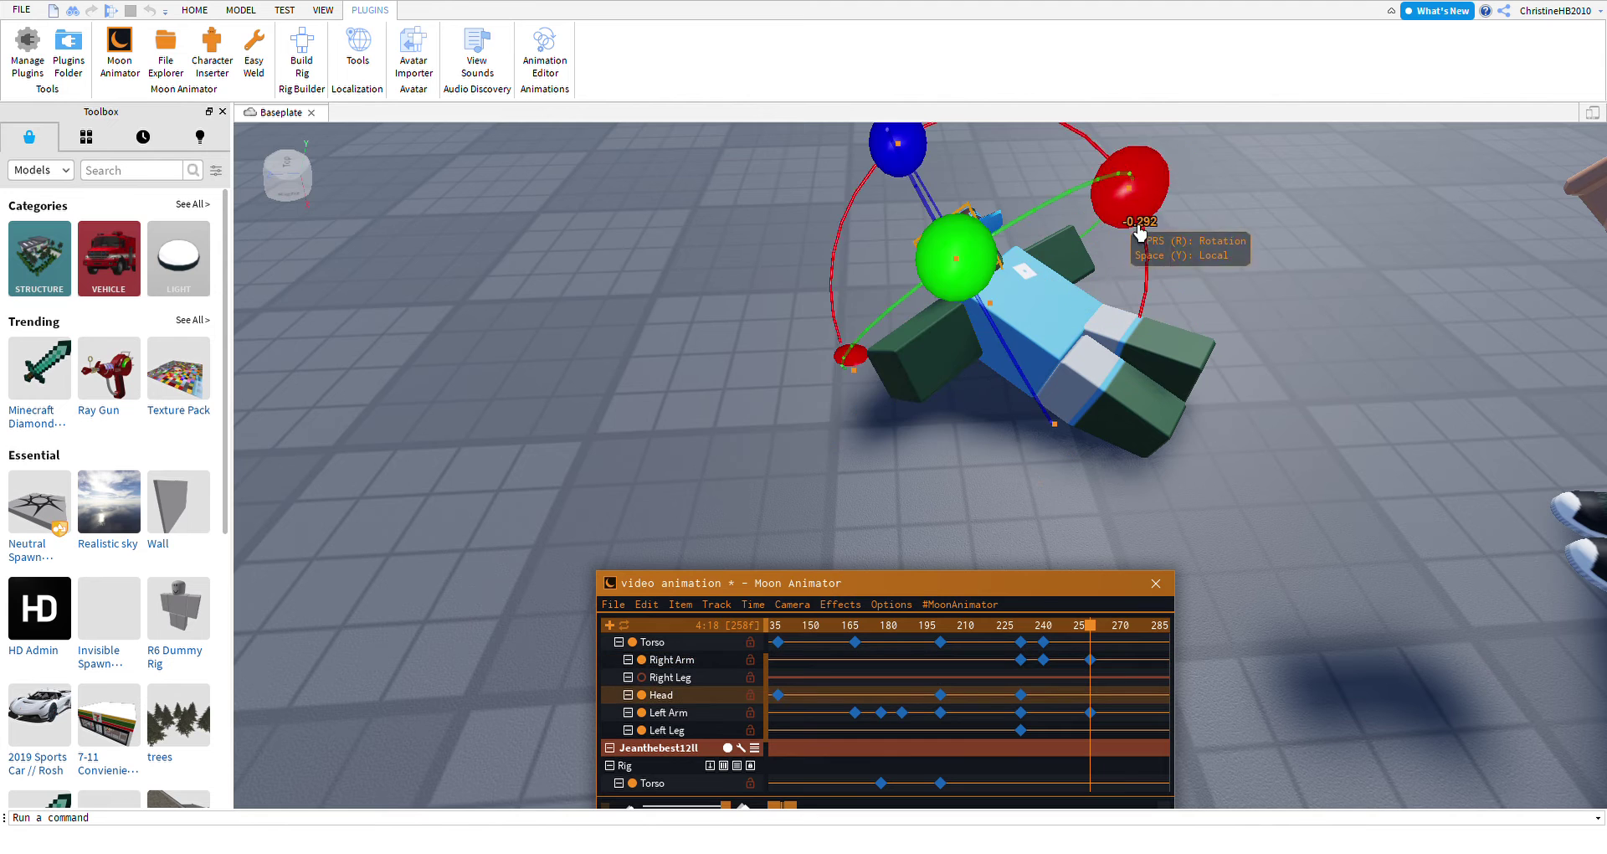
left_click_drag(1130, 209, 1080, 270)
left_click_drag(951, 261, 800, 412)
left_click(1048, 376)
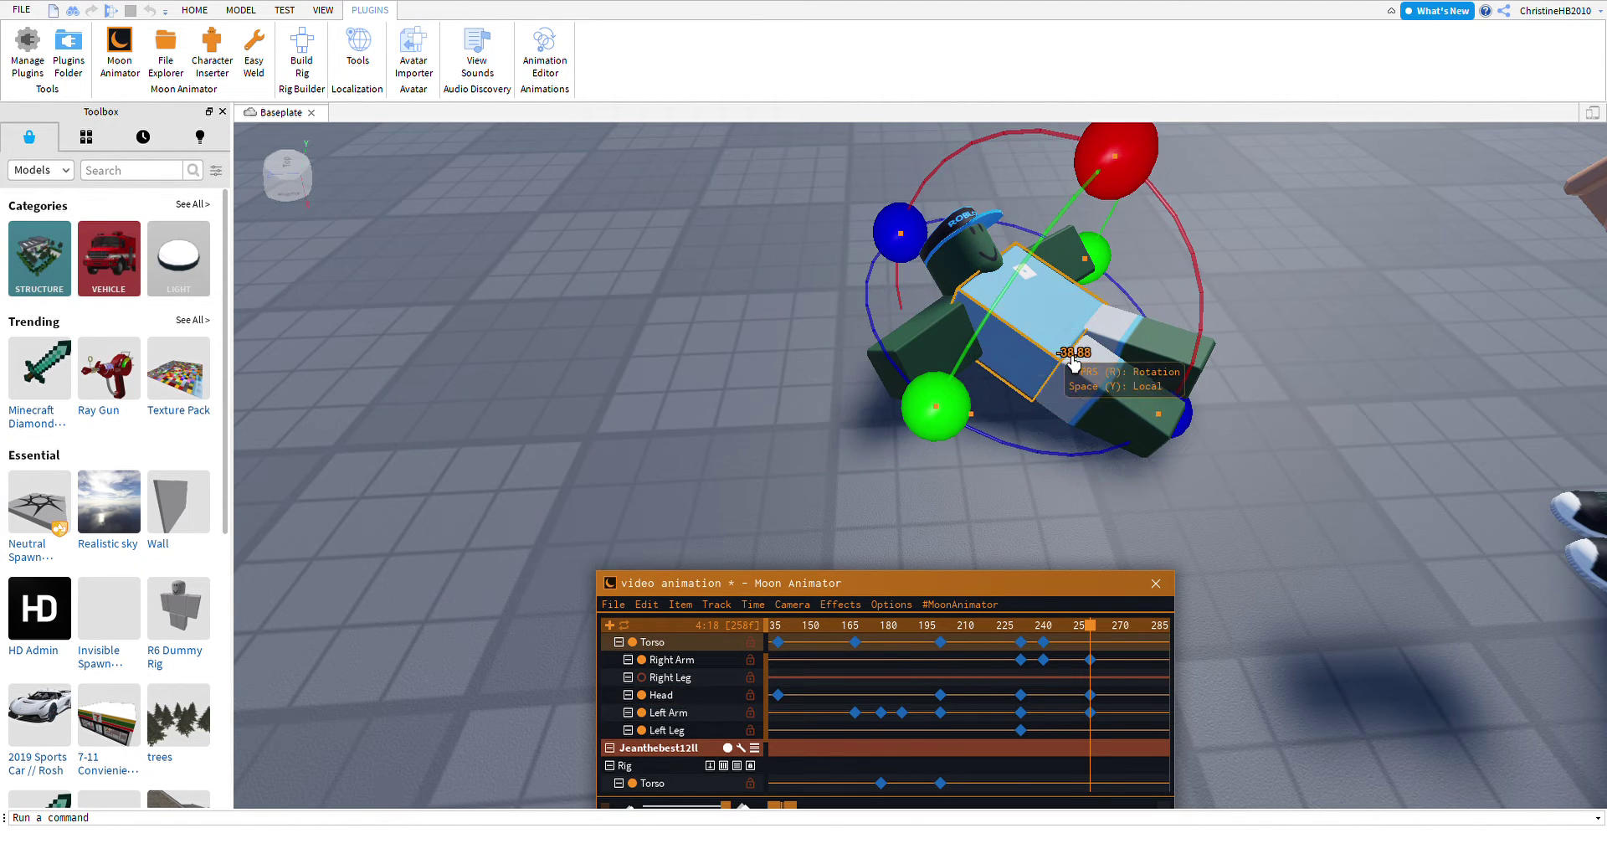
key("space")
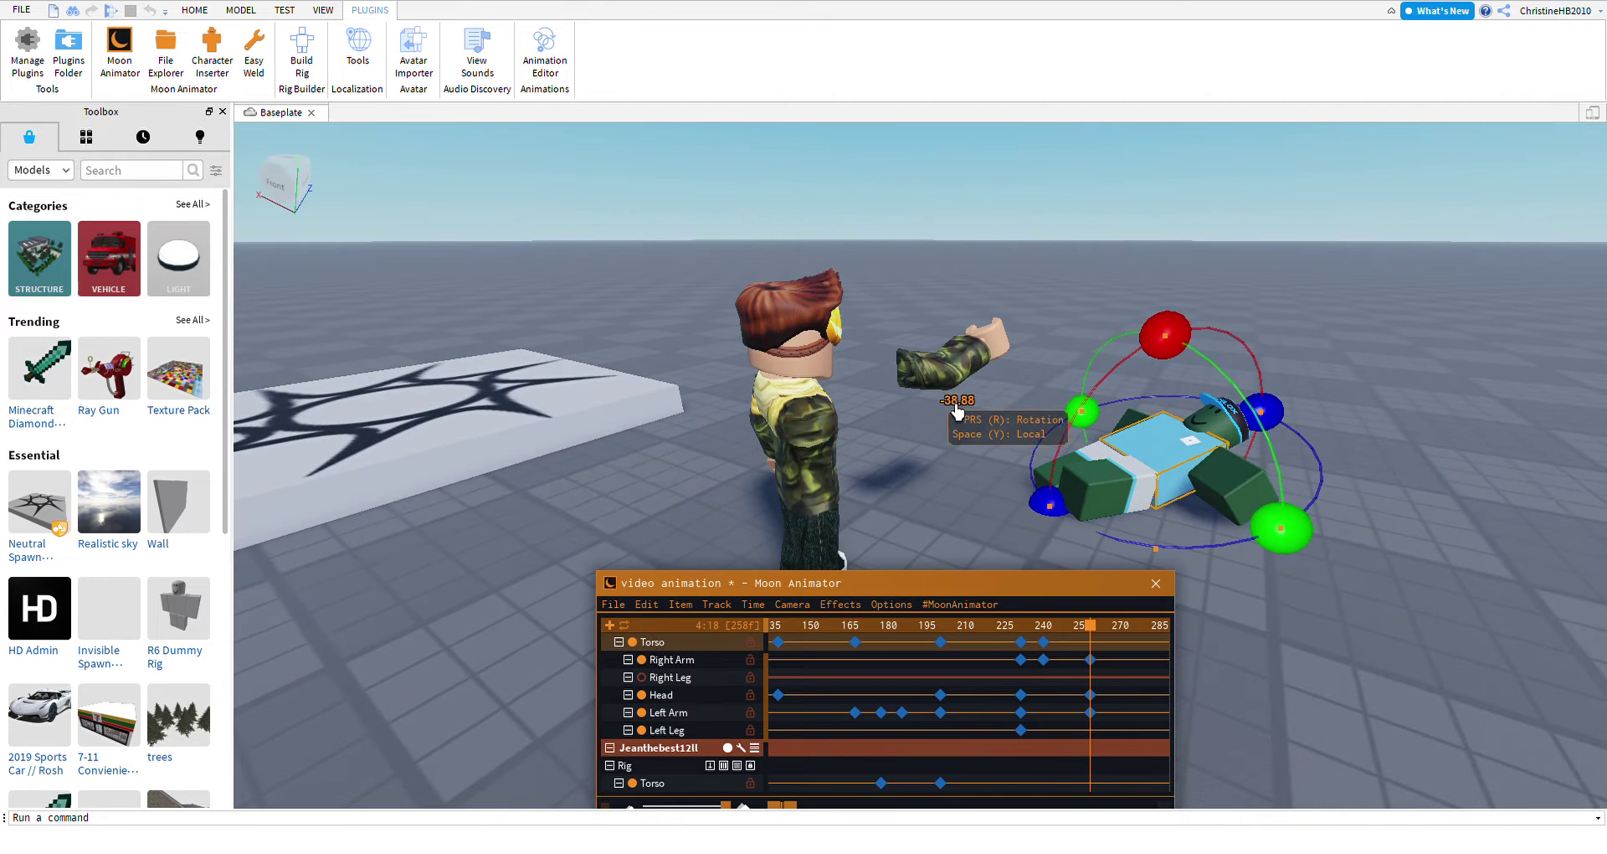
At frame 258, shift the first character's punching right arm about 0.43 and rotate it about -118 degrees down to its side.
left_click(954, 387)
key("r")
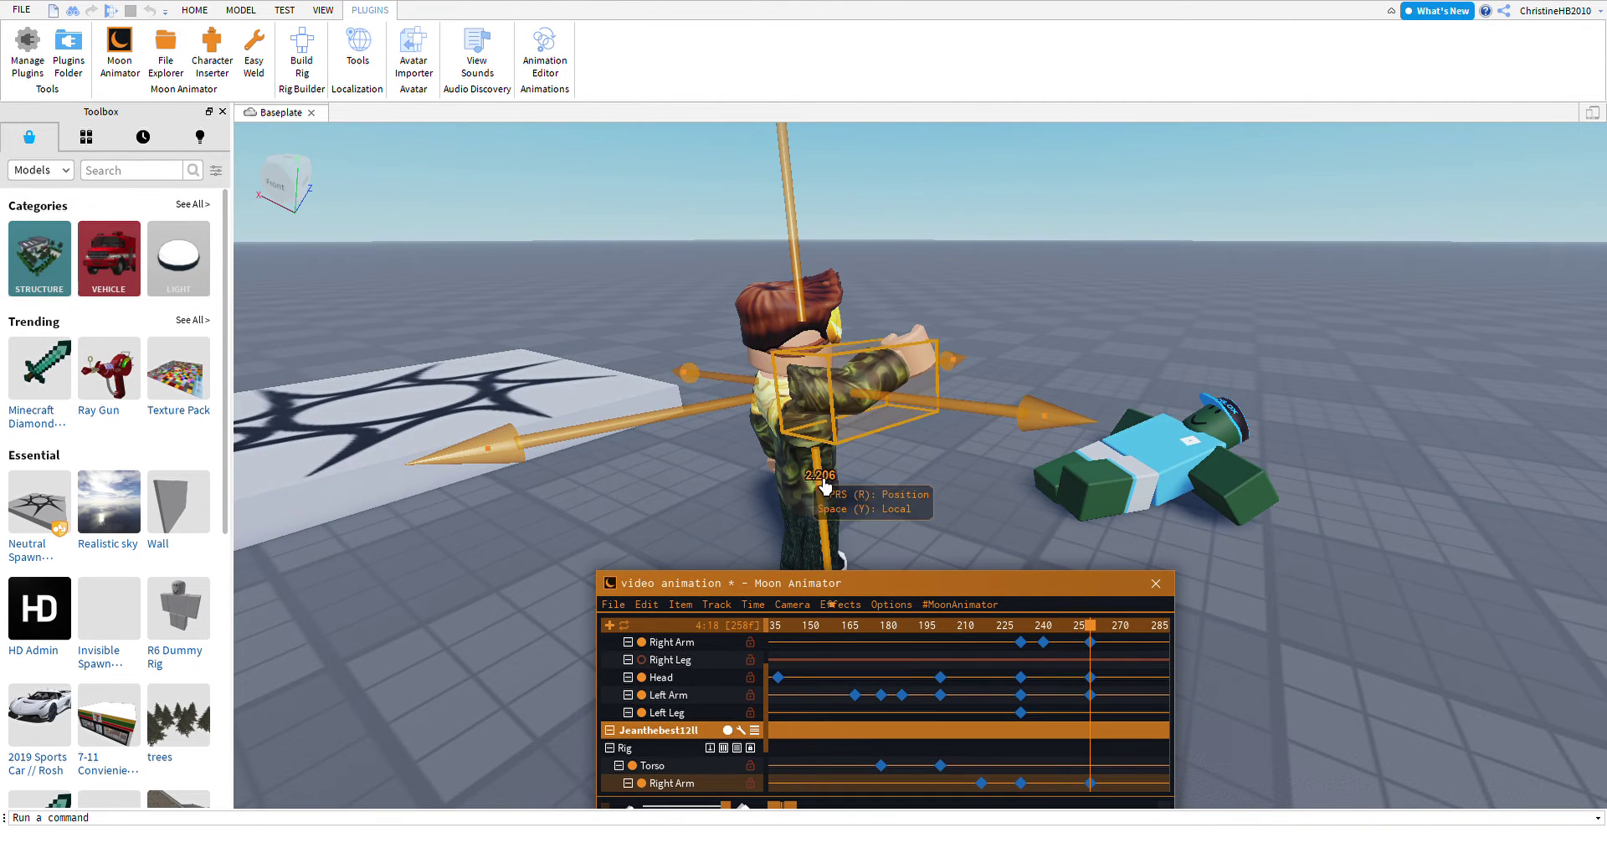
key("r")
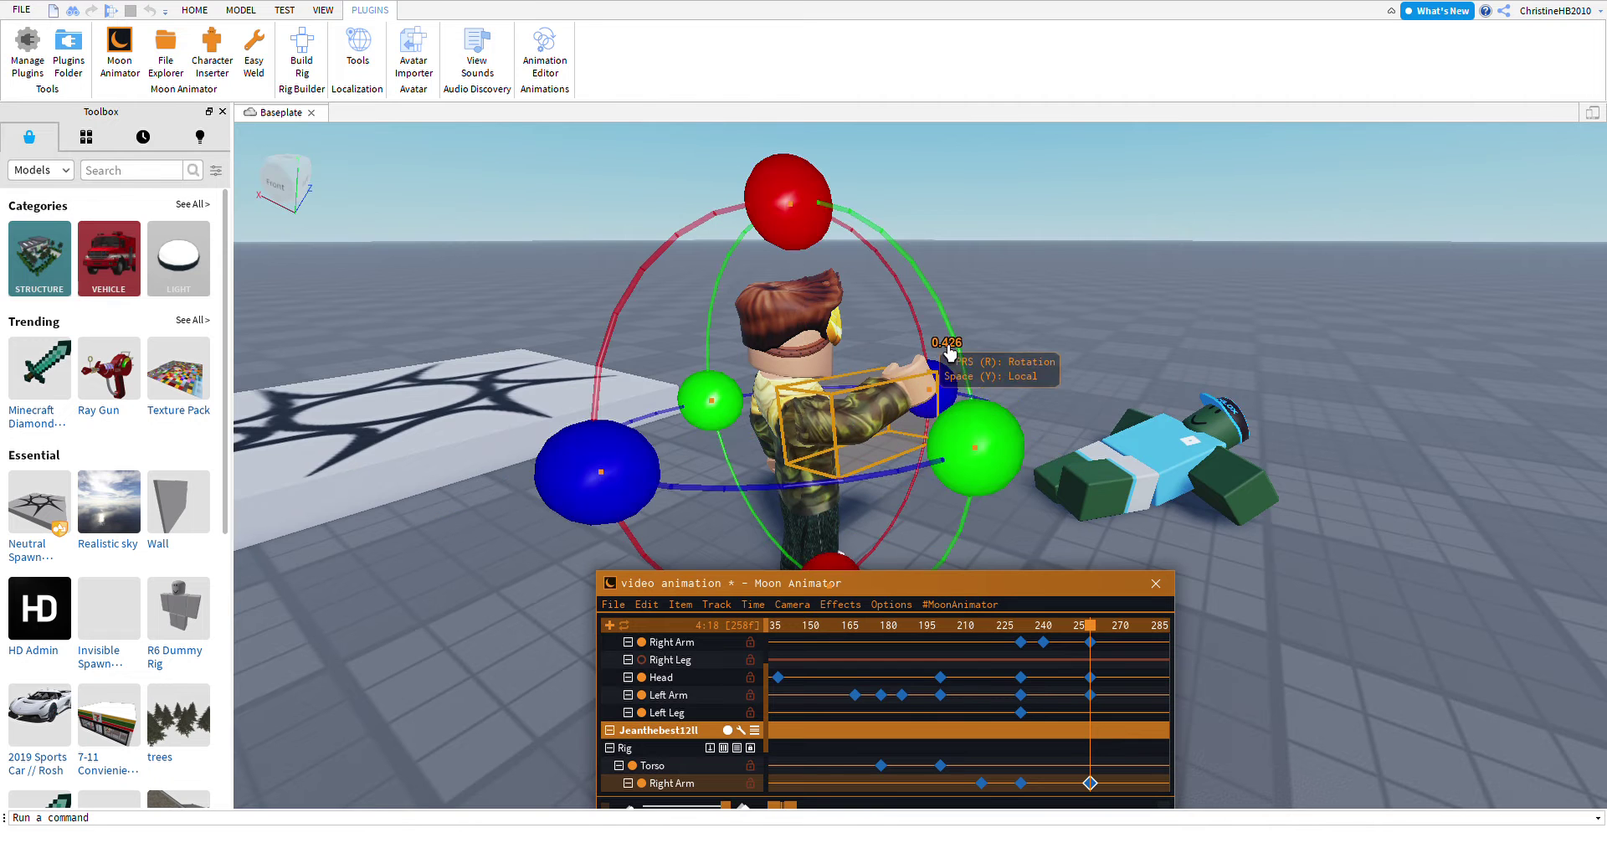
left_click_drag(827, 226, 987, 513)
left_click(1045, 366)
right_click_drag(1045, 365, 1044, 362)
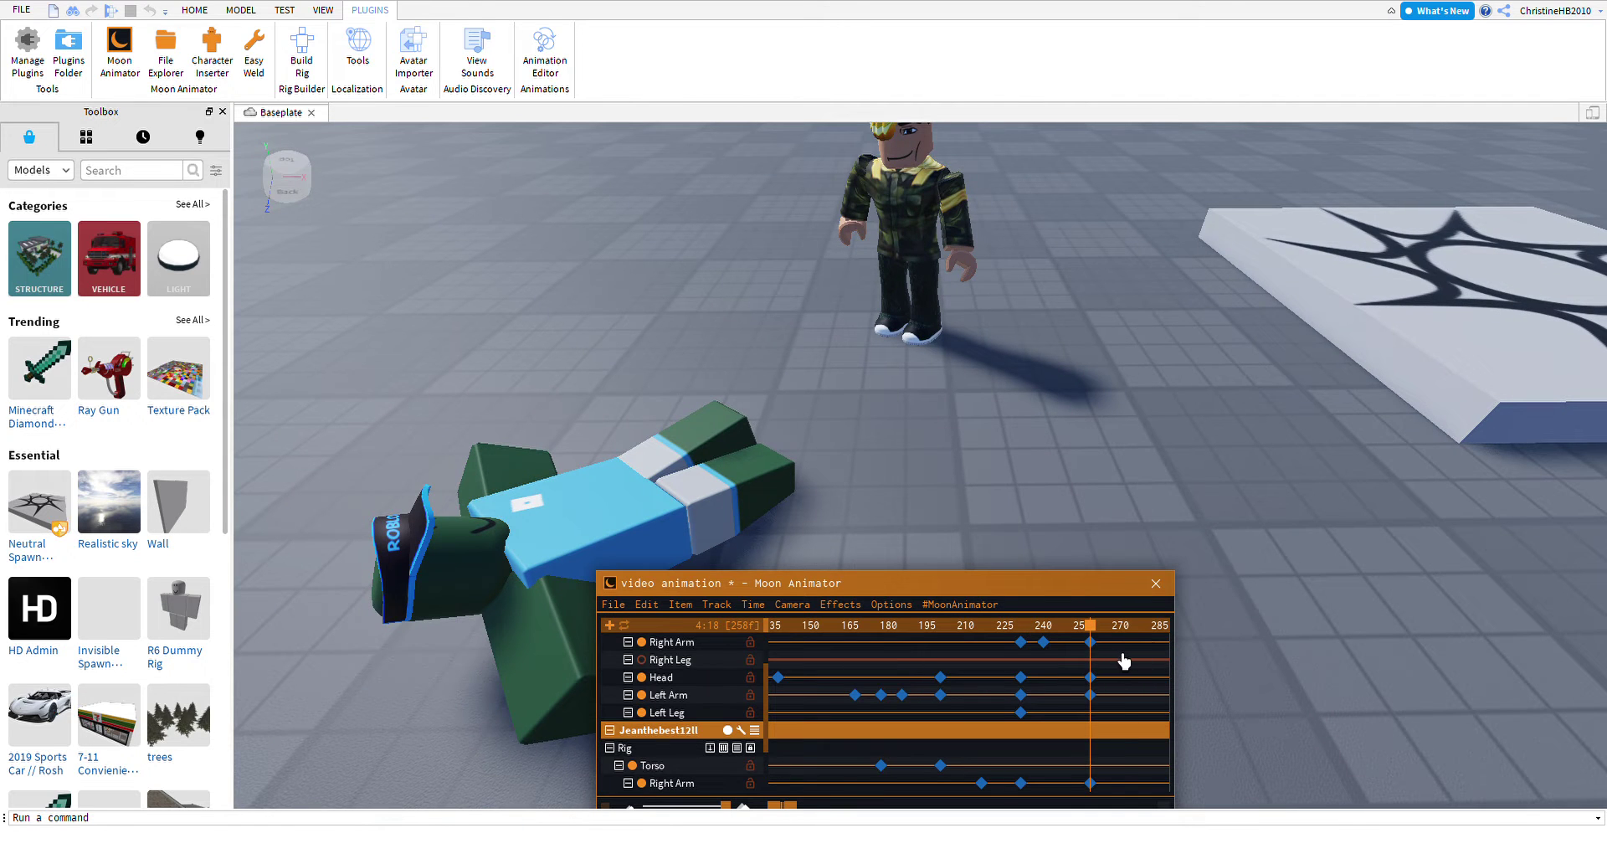
At frame 281, keyframe a new rotation of the green character's head.
scroll(789, 455, "down", 3)
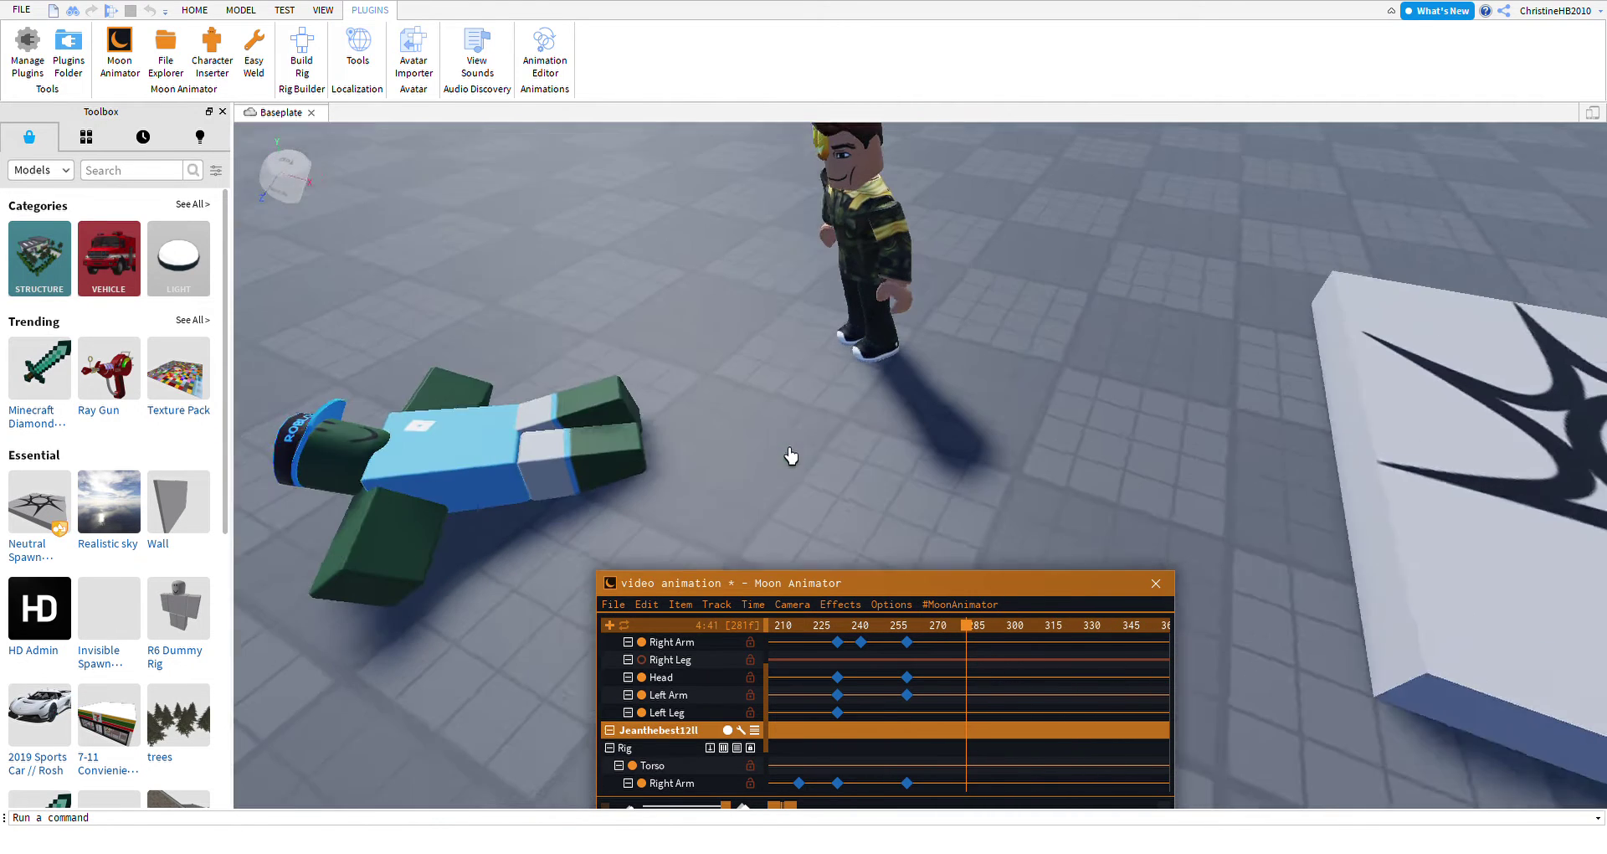
left_click(357, 462)
scroll(737, 482, "up", 5)
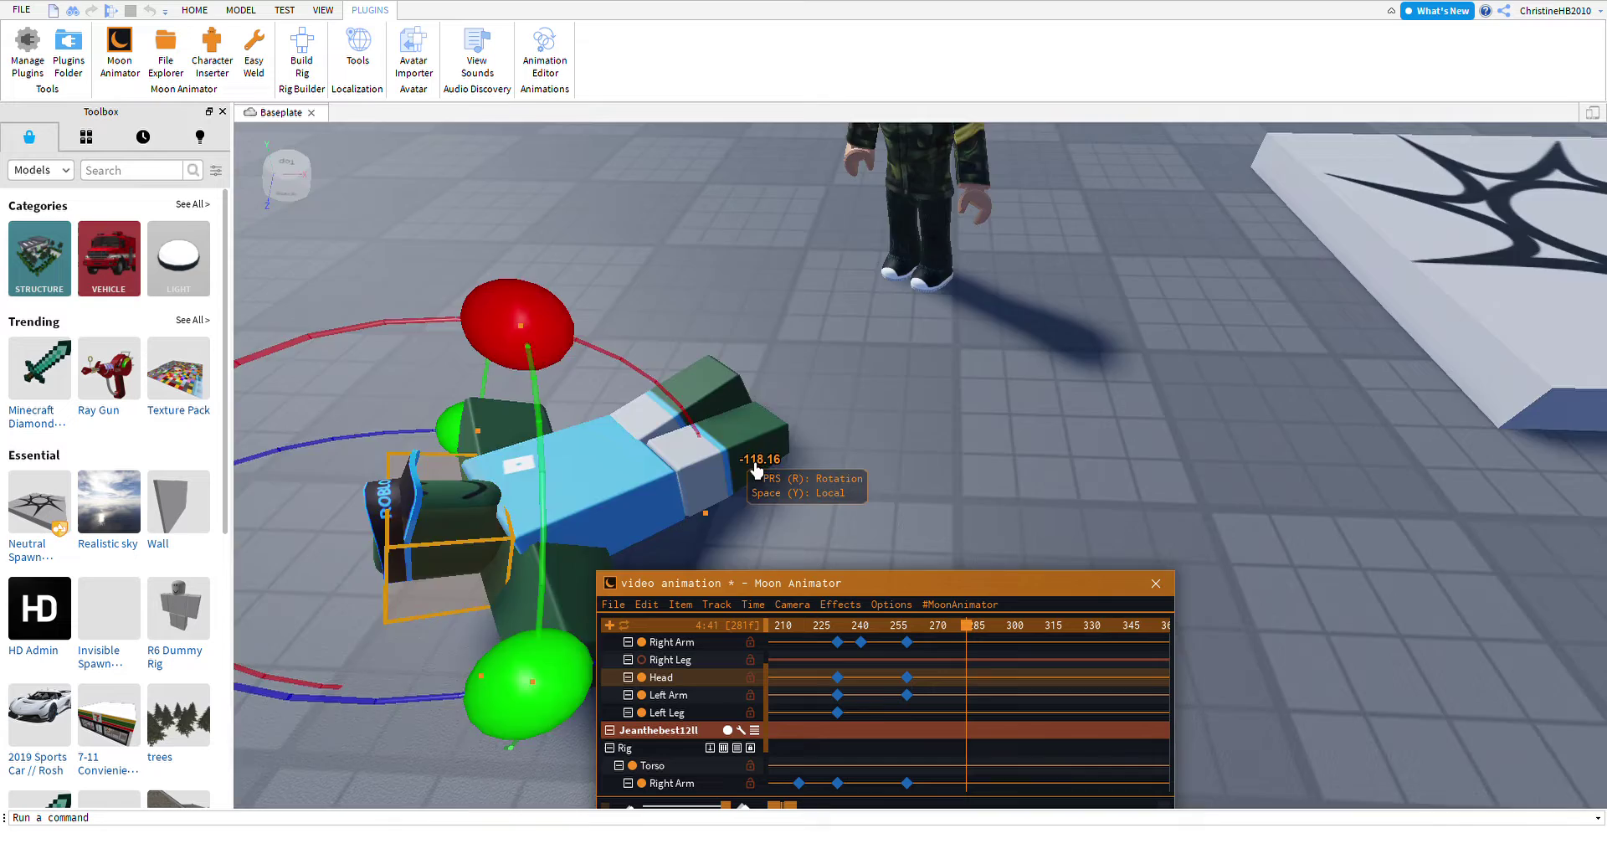
right_click_drag(758, 470, 758, 470)
left_click_drag(637, 467, 728, 485)
scroll(728, 484, "down", 5)
mouse_move(806, 419)
left_mouse_down()
mouse_move(765, 405)
mouse_move(804, 401)
left_mouse_up()
scroll(1145, 197, "up", 5)
scroll(1146, 197, "down", 5)
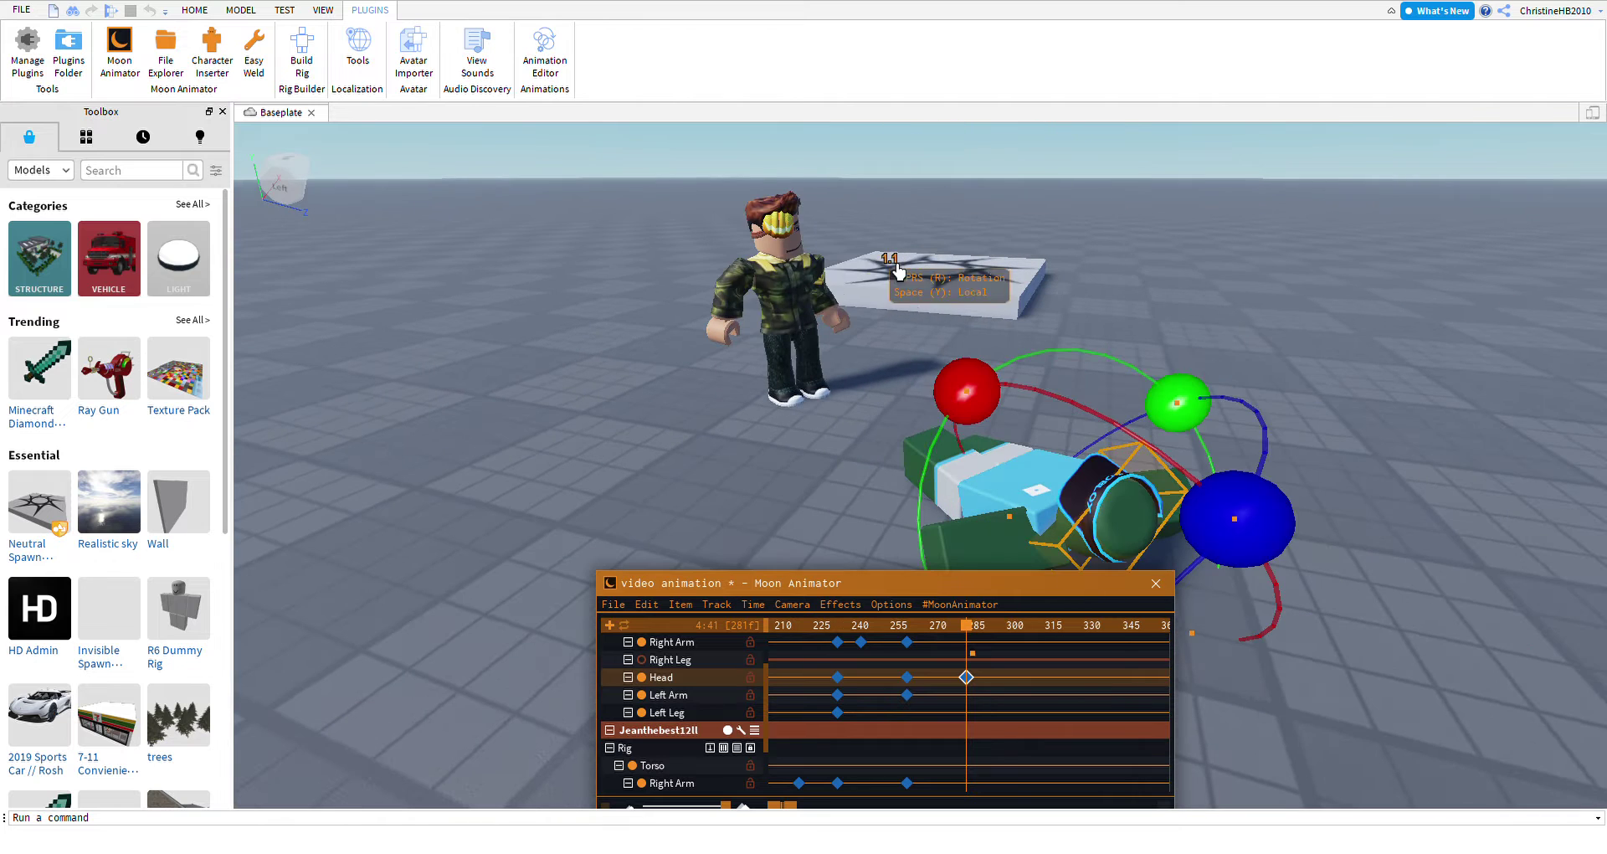
Keyframe the first character's head at frame 281 and rotate it about -13 degrees at frame 284.
left_click(787, 243)
left_click_drag(784, 308, 632, 330)
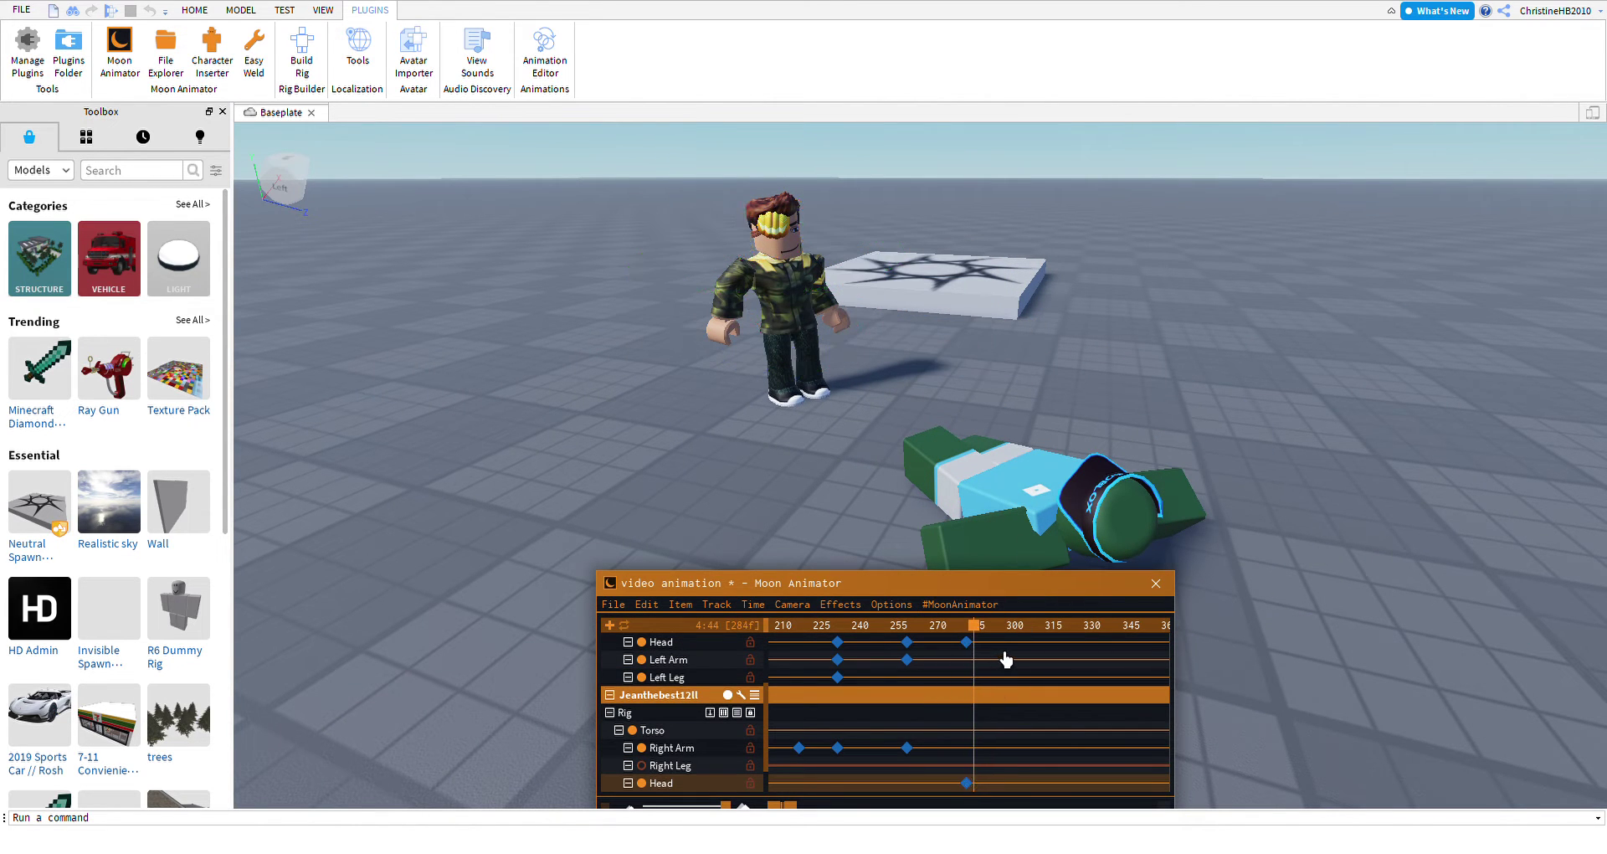
mouse_move(890, 341)
left_mouse_down()
mouse_move(861, 312)
mouse_move(897, 348)
left_mouse_up()
right_click_drag(897, 349, 1074, 452)
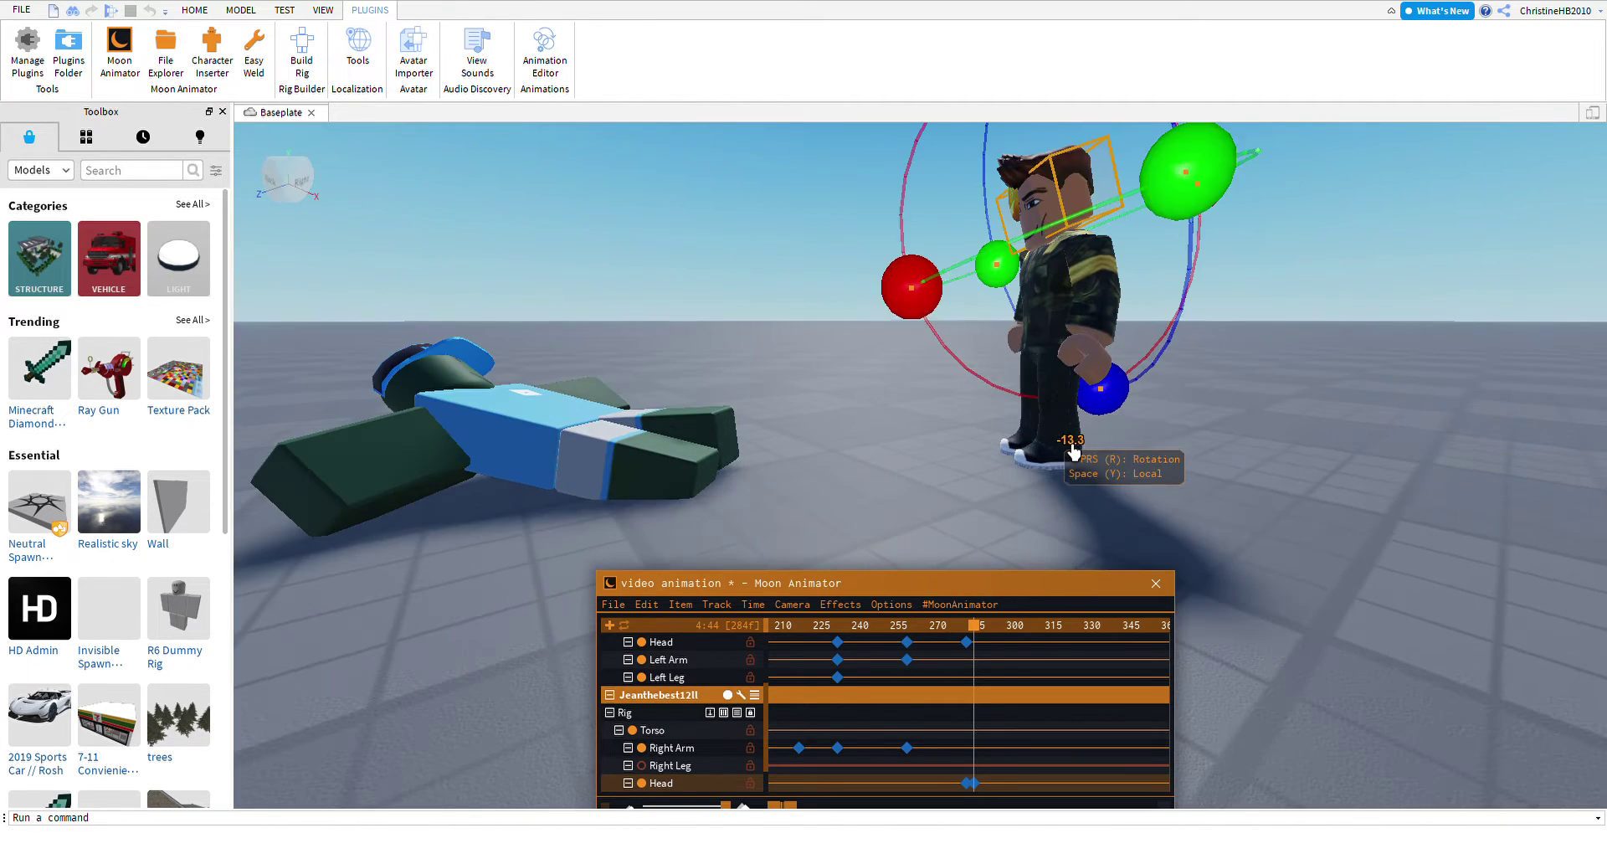
At frame 284, swing the first character's left leg forward and rotate its right leg backward about -33 degrees for a stride.
left_click(1074, 452)
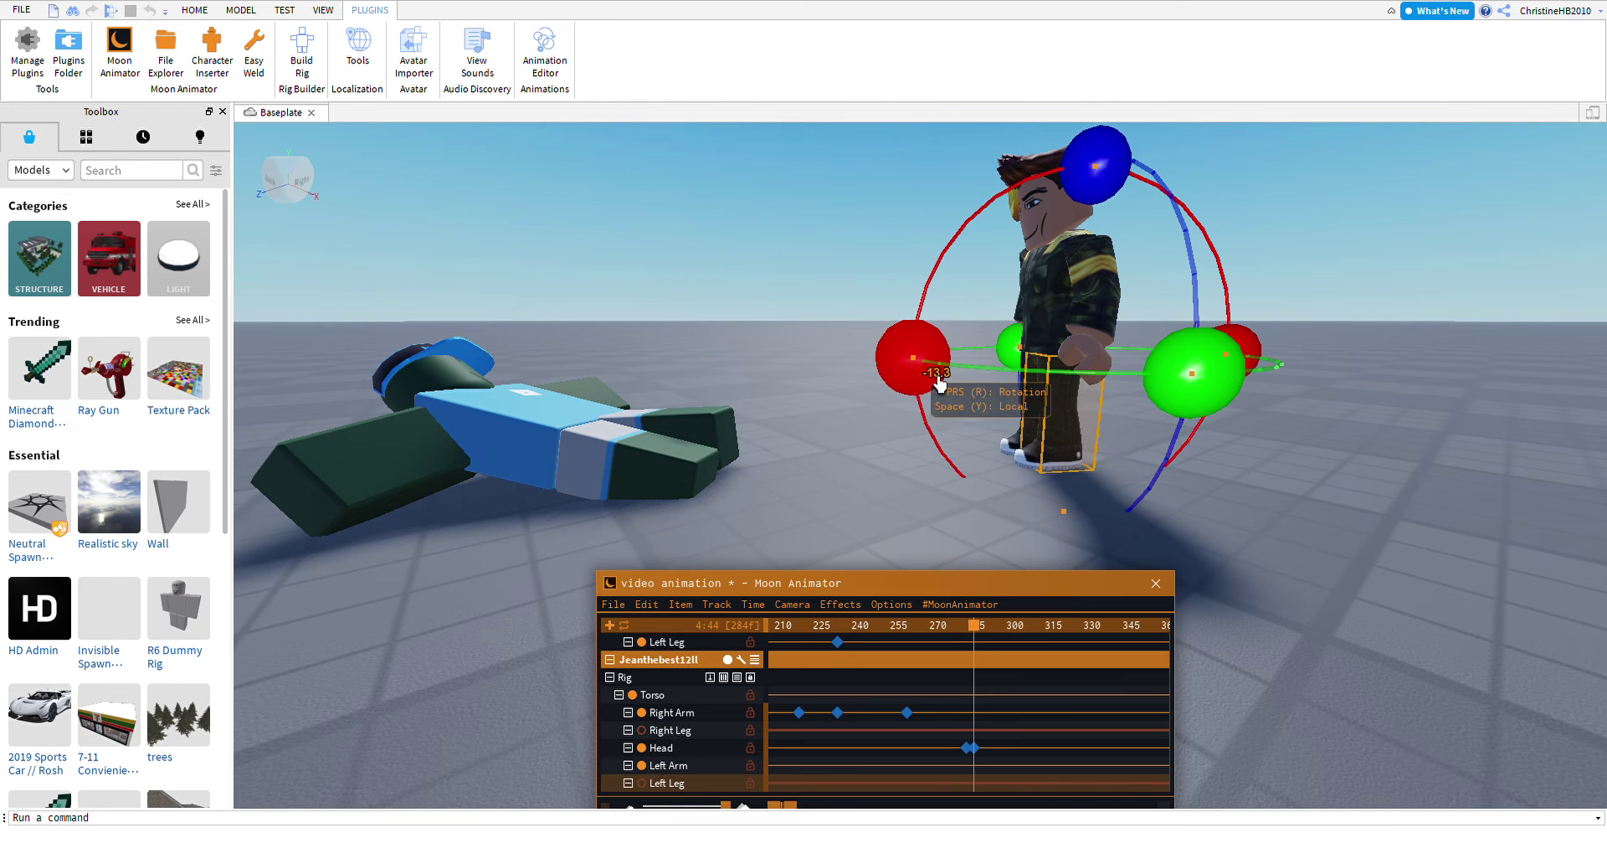
left_click_drag(940, 389, 1005, 360)
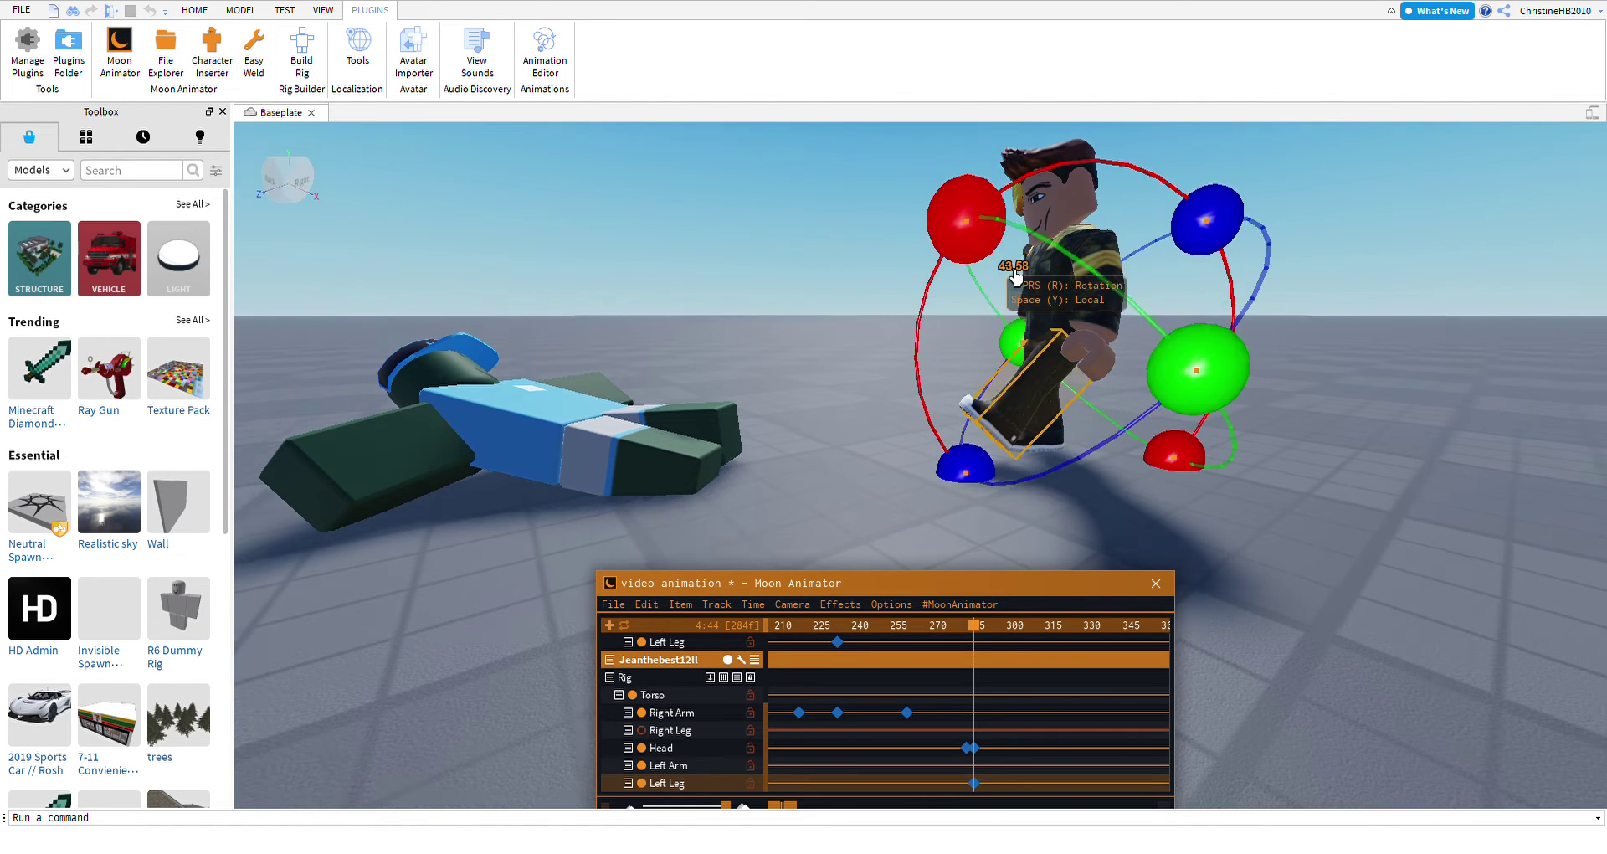
scroll(1005, 360, "up", 3)
left_click_drag(1017, 419, 1119, 244)
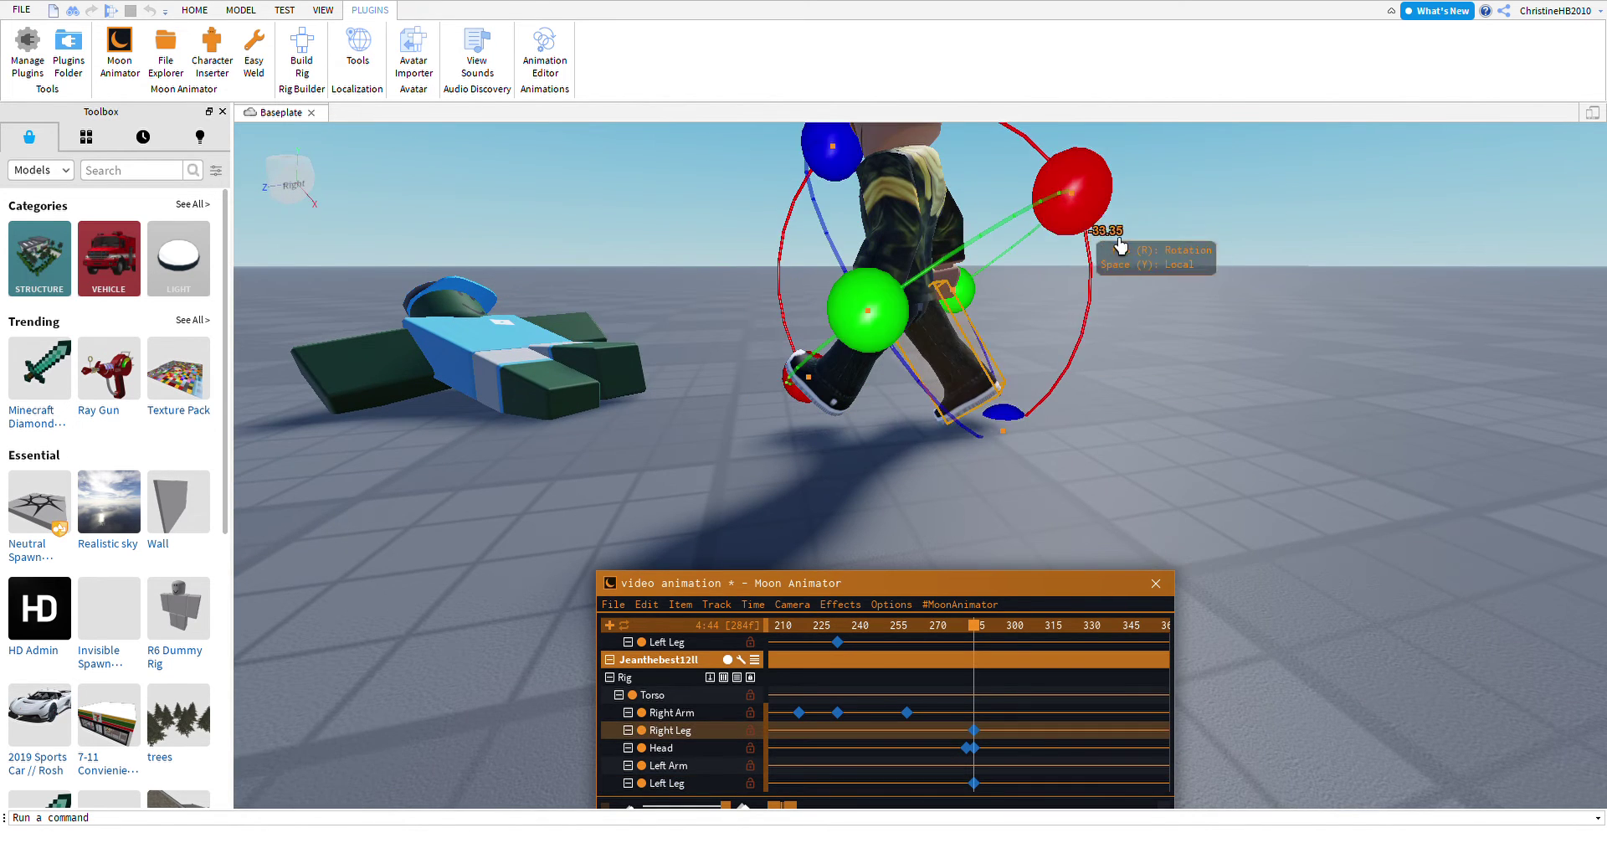
At frame 284, move the first character's torso by about 1.27.
right_click_drag(1120, 244, 1094, 277)
left_click(1042, 325)
key("r")
left_click_drag(972, 334, 951, 400)
key("r")
At frame 284, refine the first character's leg stride, rotating the left leg about -1.7 and 36 degrees.
left_click(1015, 424)
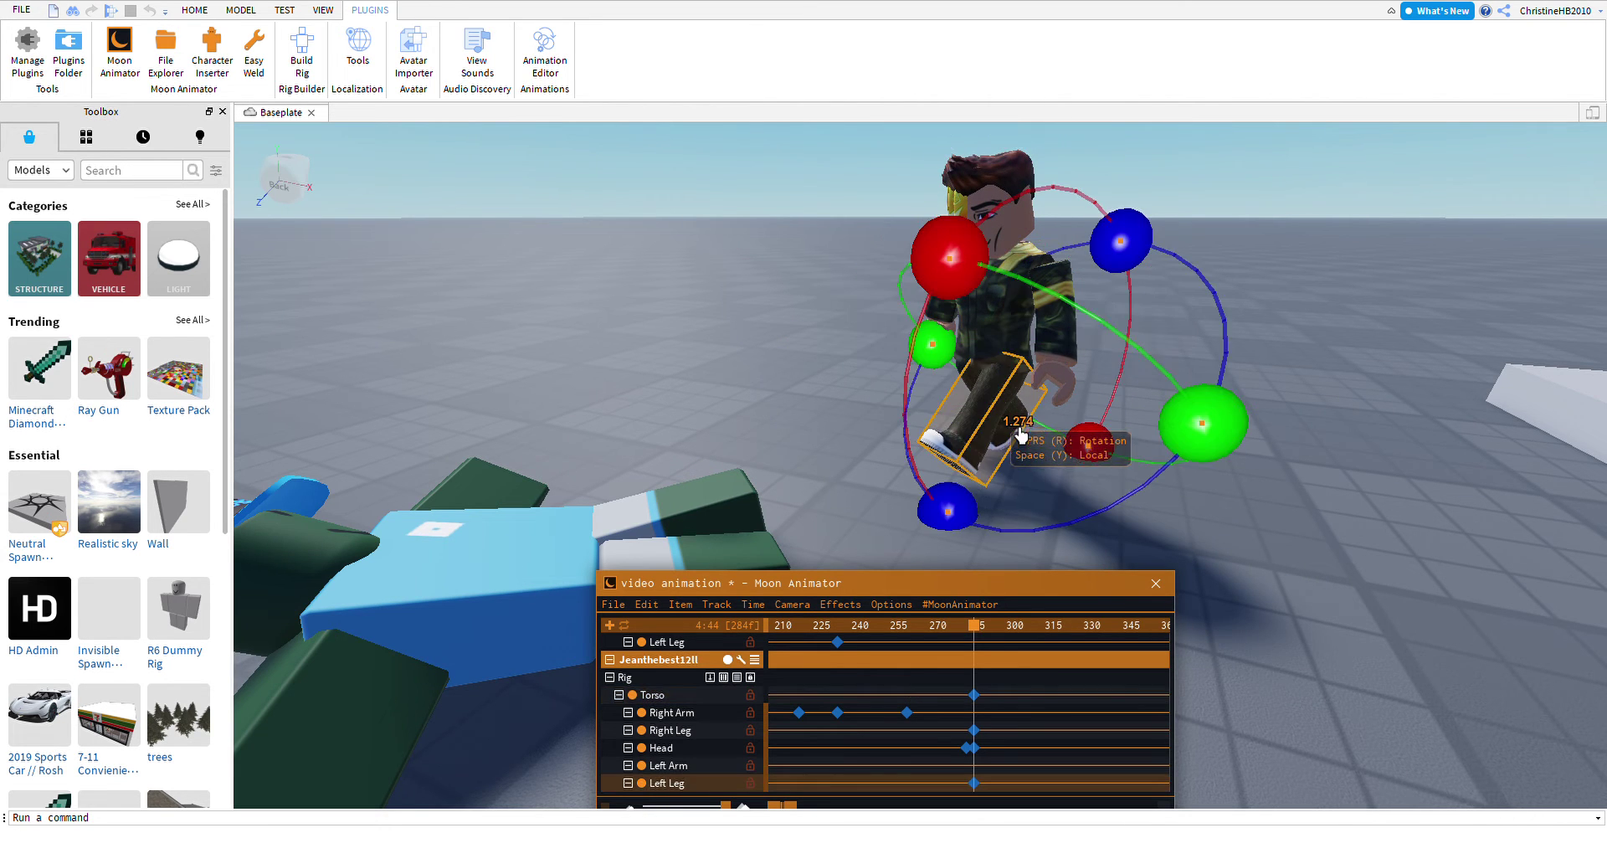
left_click_drag(954, 512, 996, 557)
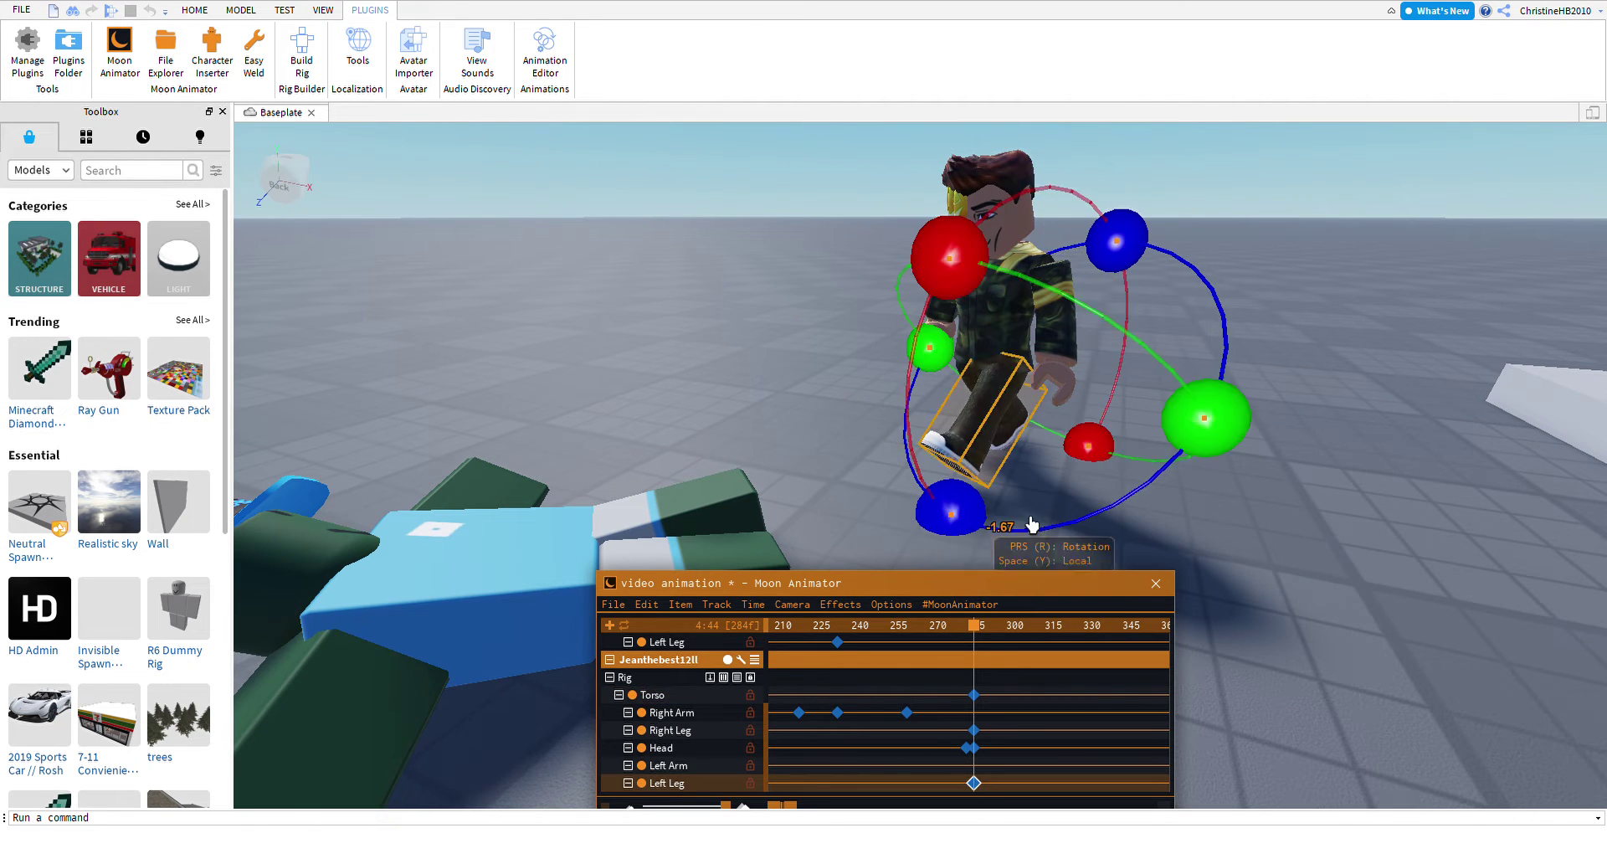
right_click_drag(1033, 525, 1061, 519)
scroll(943, 362, "up", 5)
left_click_drag(935, 254, 933, 294)
right_click_drag(932, 294, 986, 426)
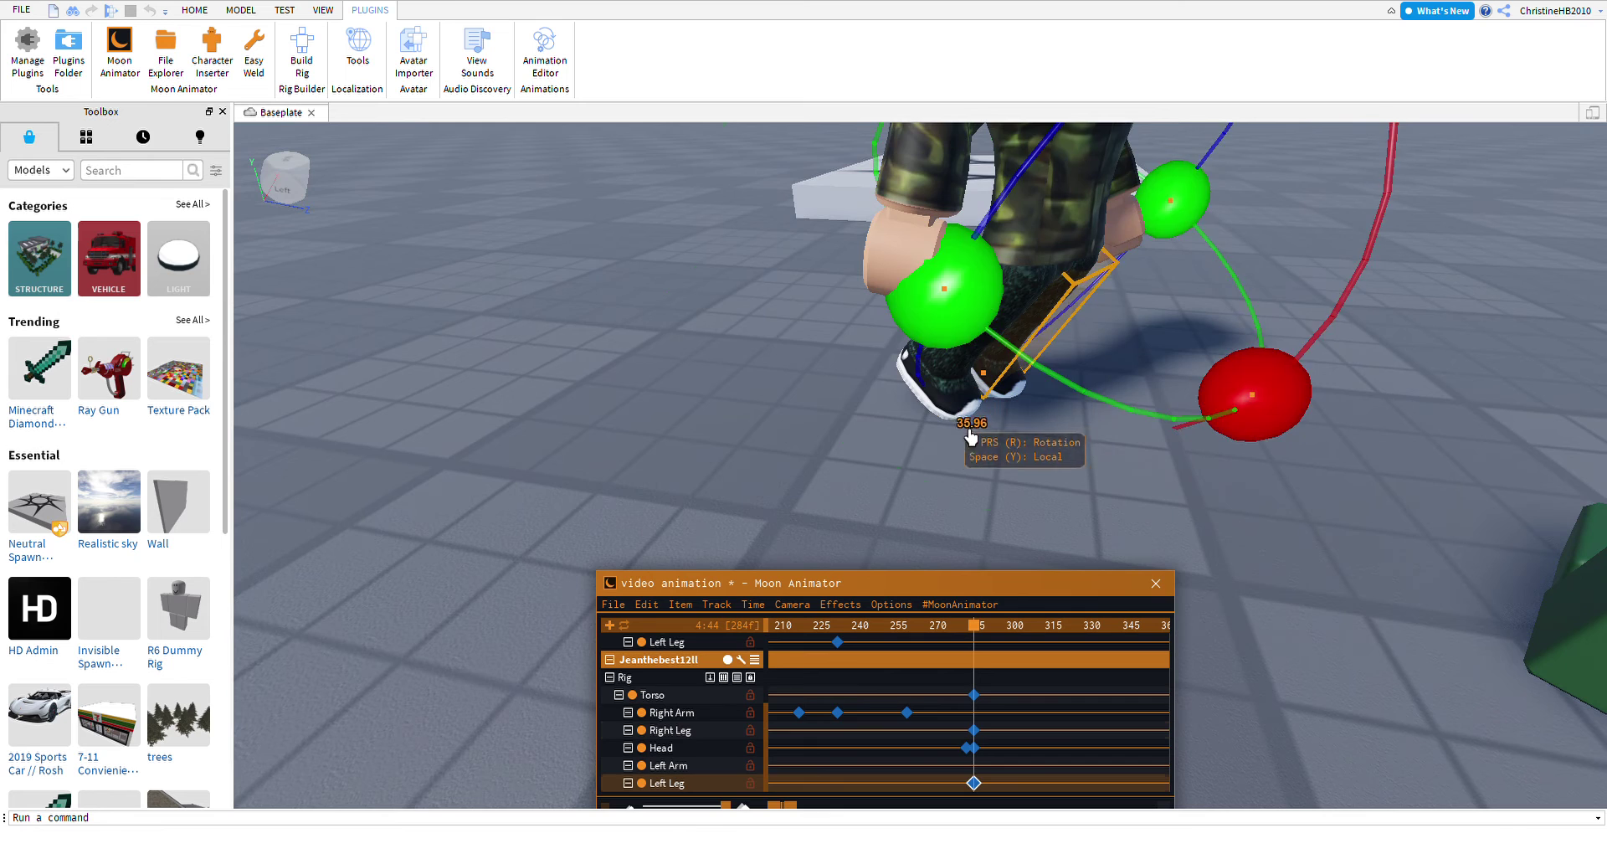
left_click(971, 402)
left_click_drag(1133, 466, 1195, 200)
At frame 284, nudge the first character's torso by about 0.25.
right_click_drag(1195, 201, 887, 276)
left_click(882, 268)
key("r")
left_click_drag(811, 287, 793, 287)
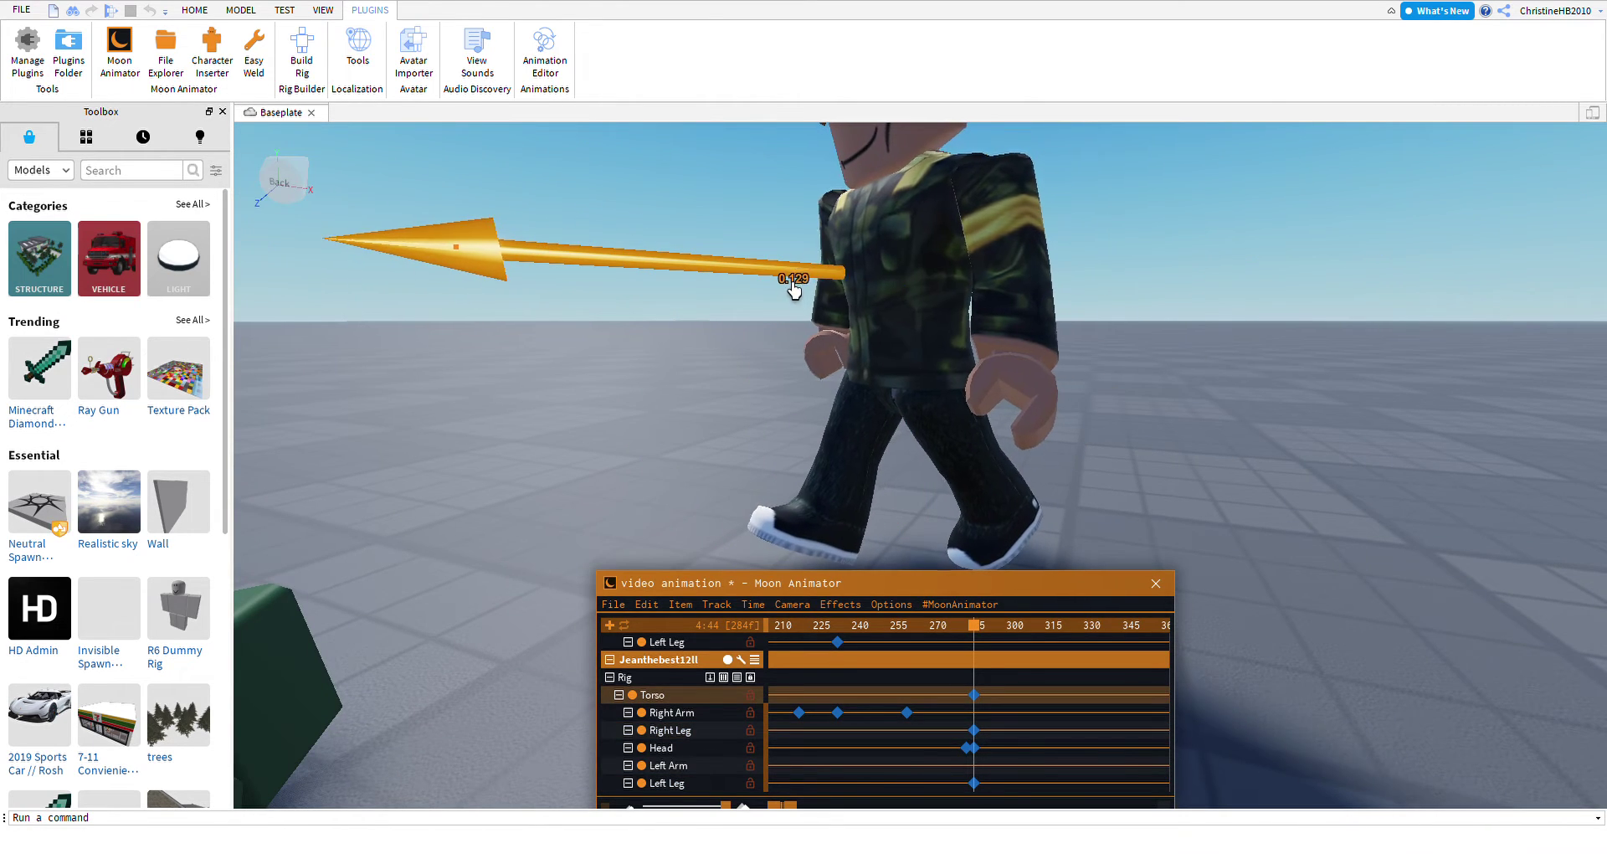
scroll(915, 459, "down", 3)
At frame 284, rotate the first character's left leg about 63 degrees and its right leg about -57 degrees.
left_click(950, 490)
key("r")
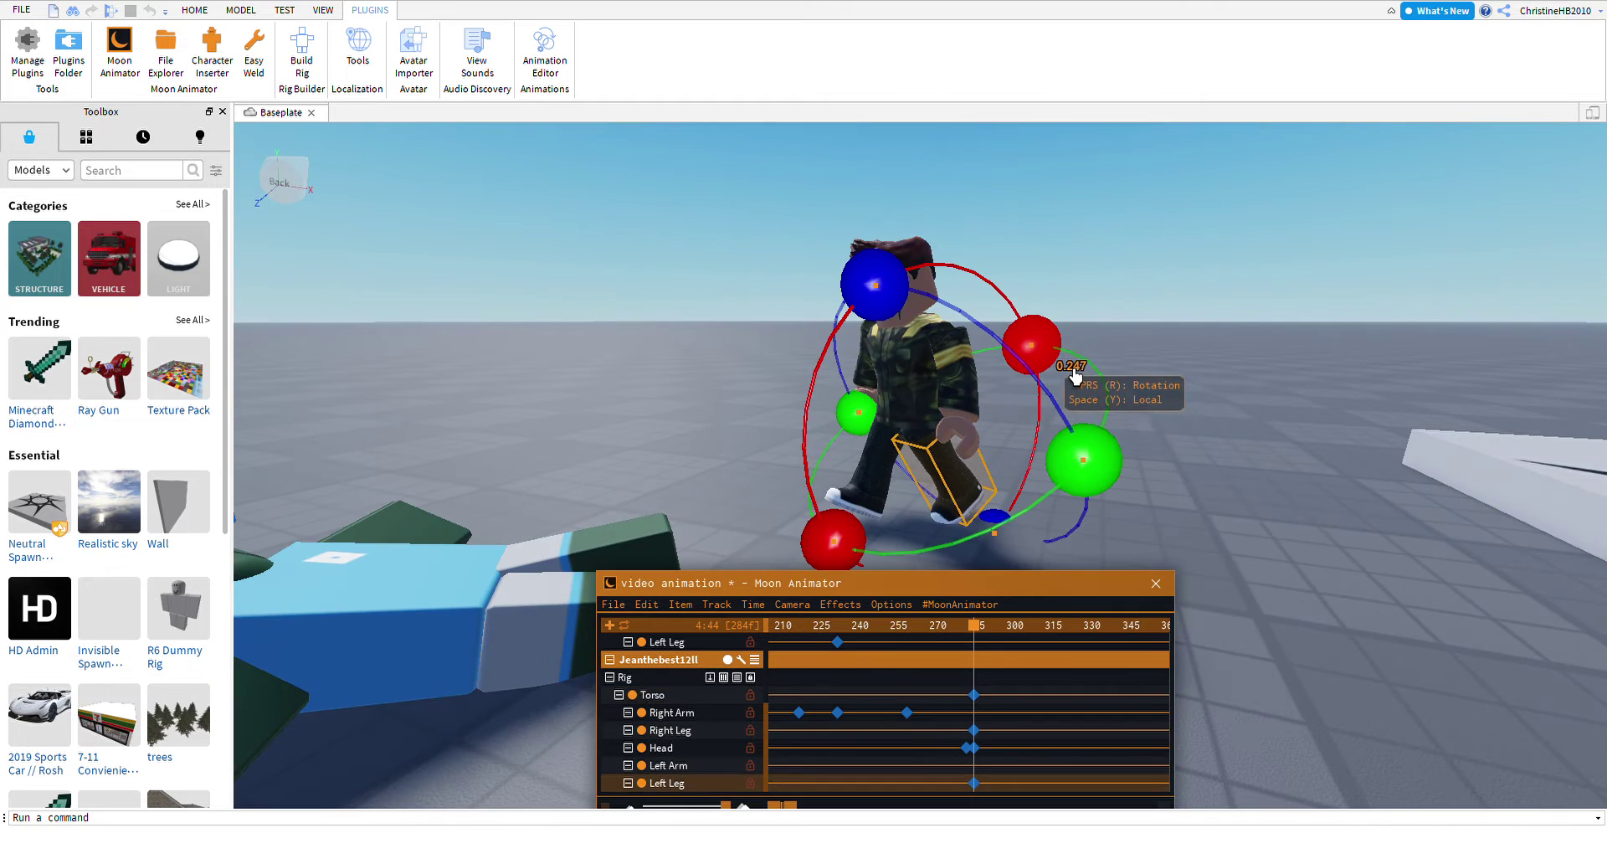
scroll(1022, 509, "up", 5)
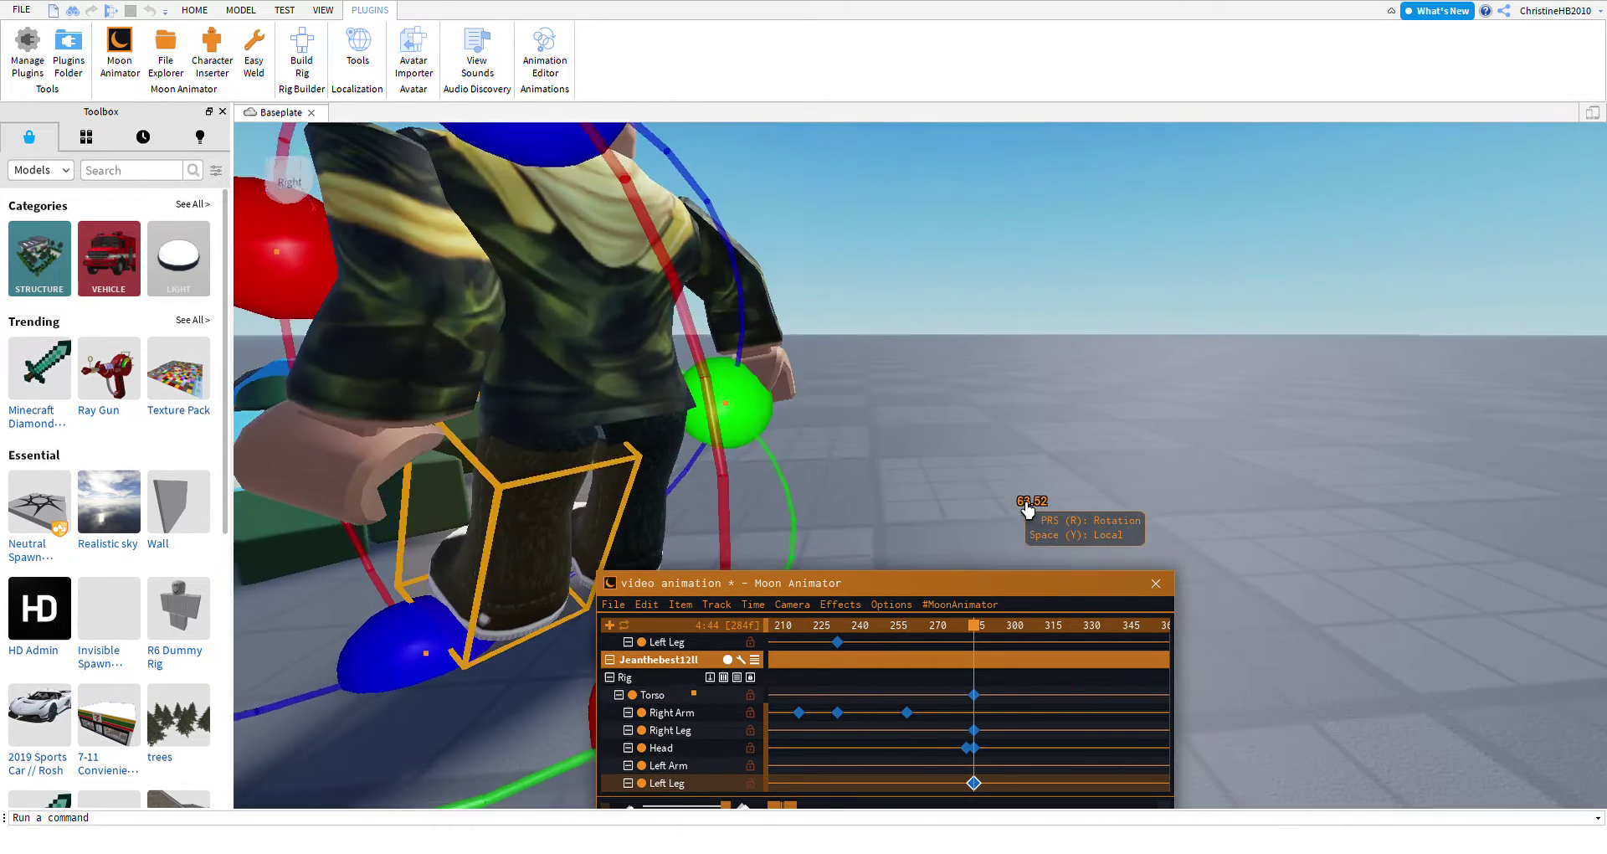
left_click(850, 484)
right_click_drag(851, 484, 1016, 520)
scroll(1015, 520, "down", 5)
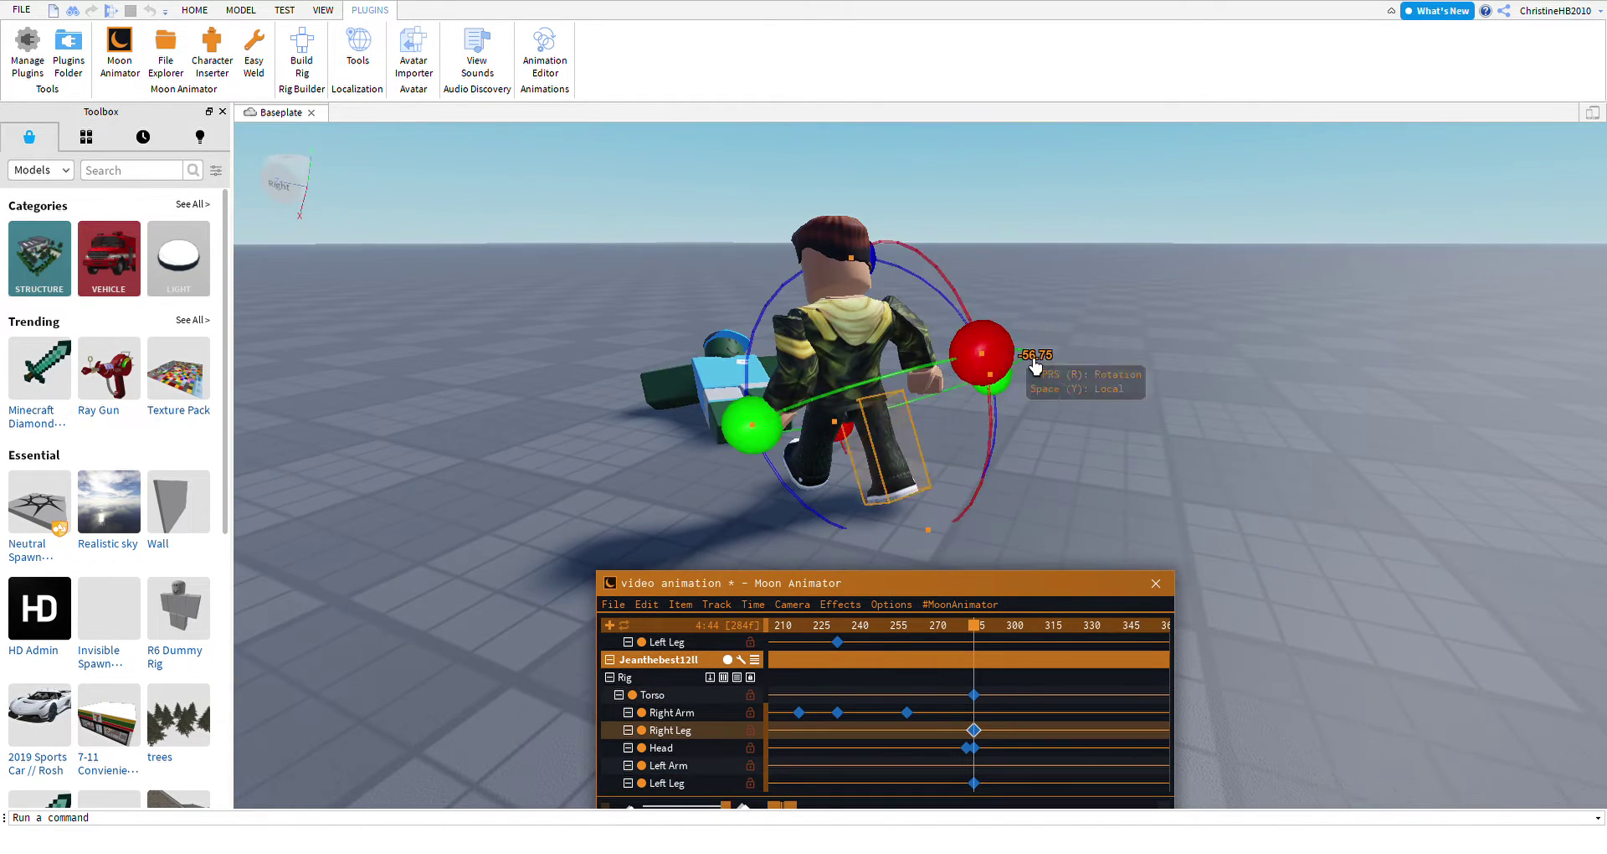
At frame 284, move the first character's torso about 1.9 toward the fallen green character.
key("r")
scroll(1038, 365, "down", 3)
right_click_drag(1038, 364, 826, 333)
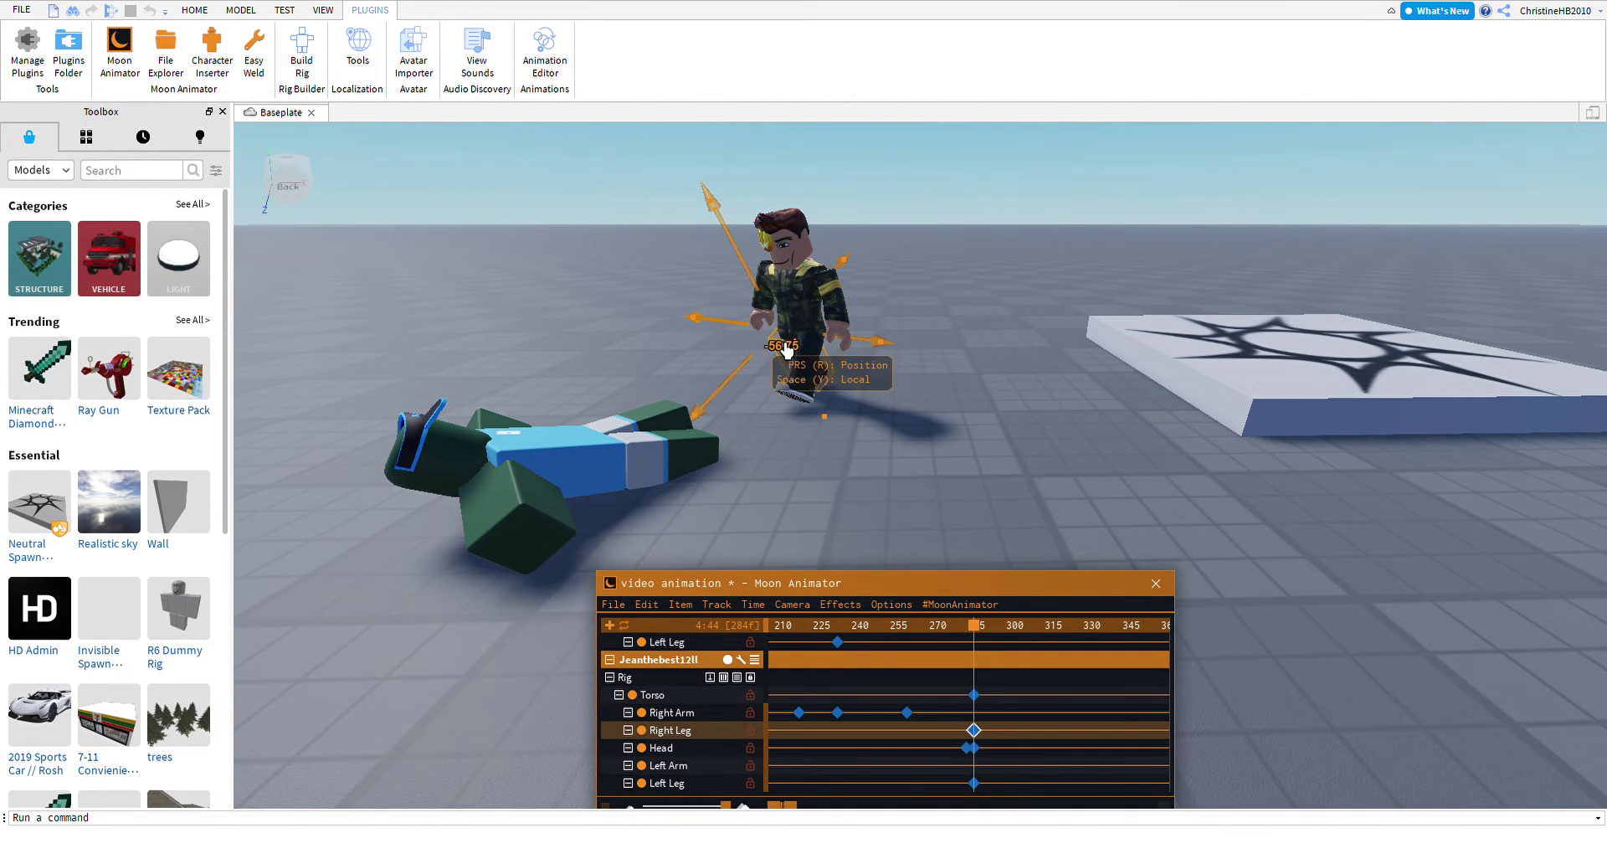
left_click(772, 368)
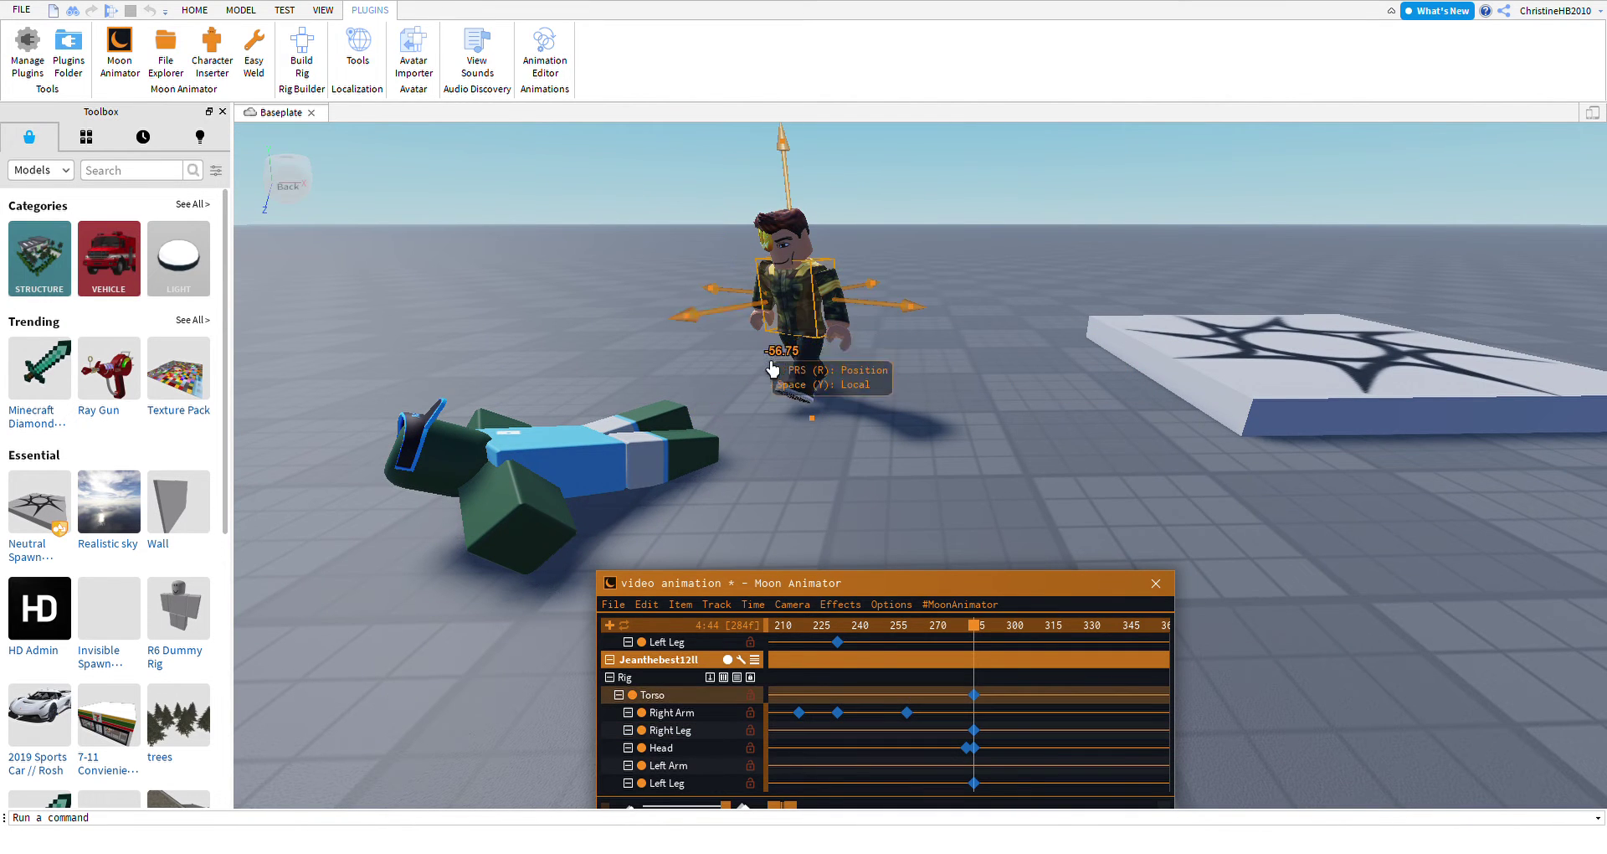
key("r")
scroll(746, 375, "up", 3)
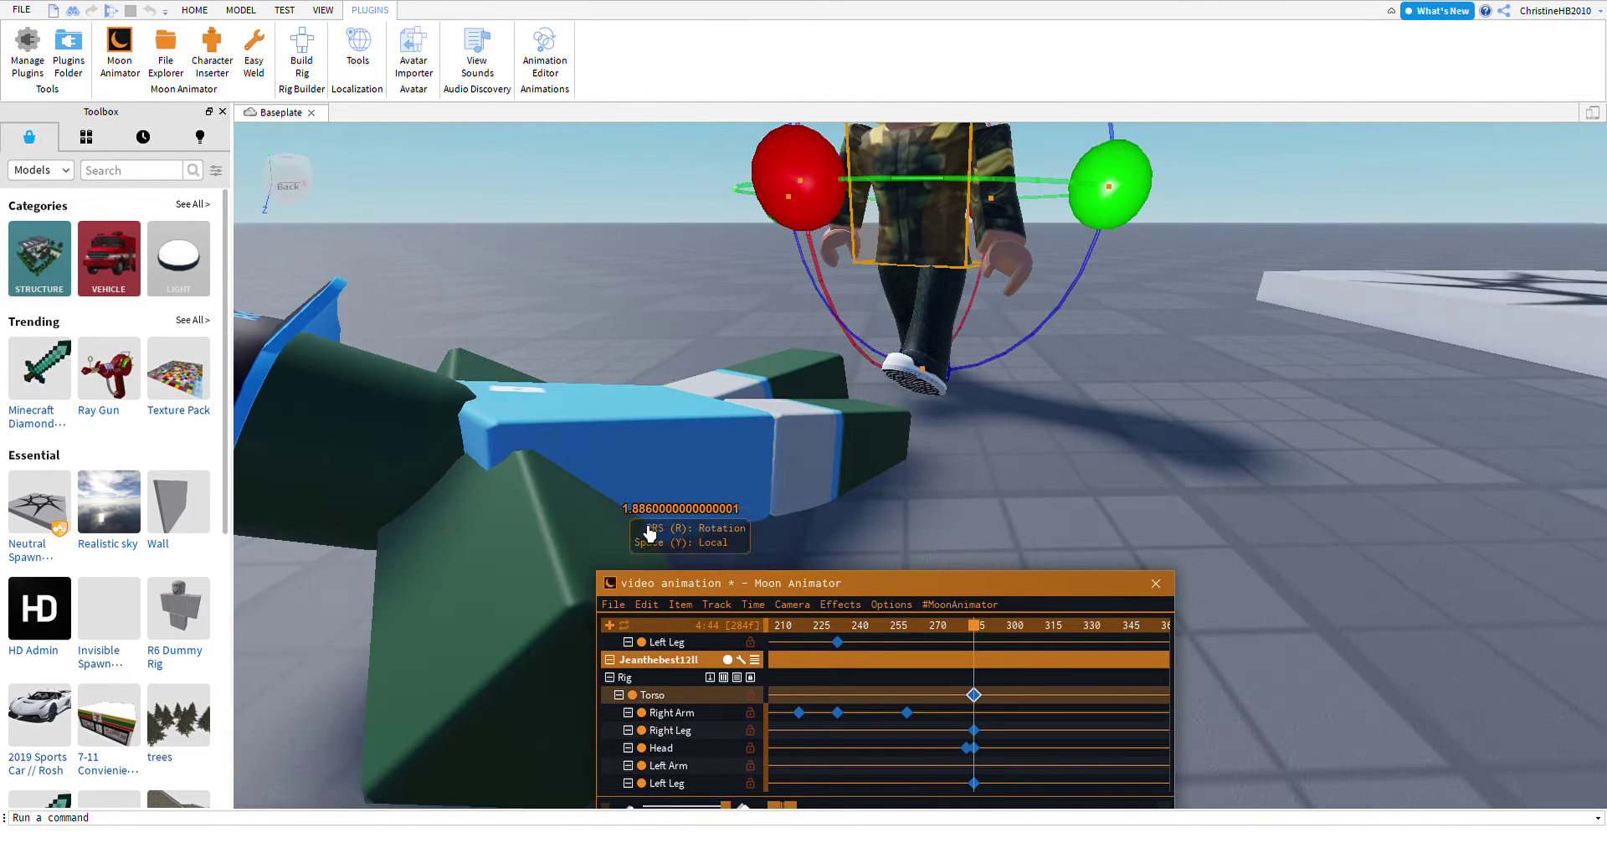
At frame 284, keyframe the green character's head with a rotation of about -21 degrees.
left_click(405, 494)
right_click_drag(405, 494, 588, 509)
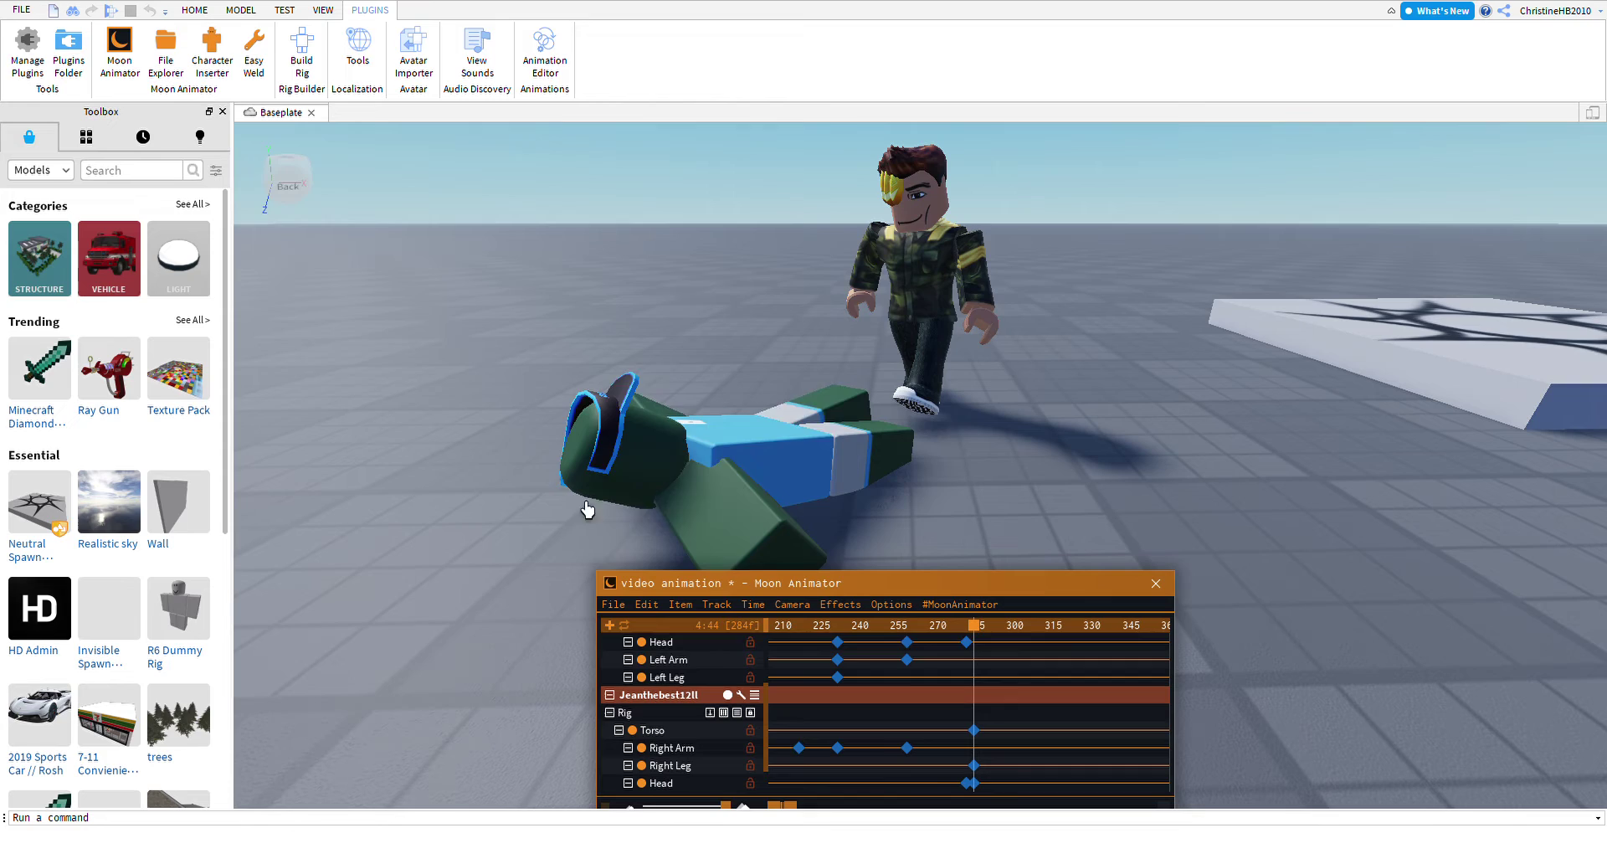
left_click(588, 509)
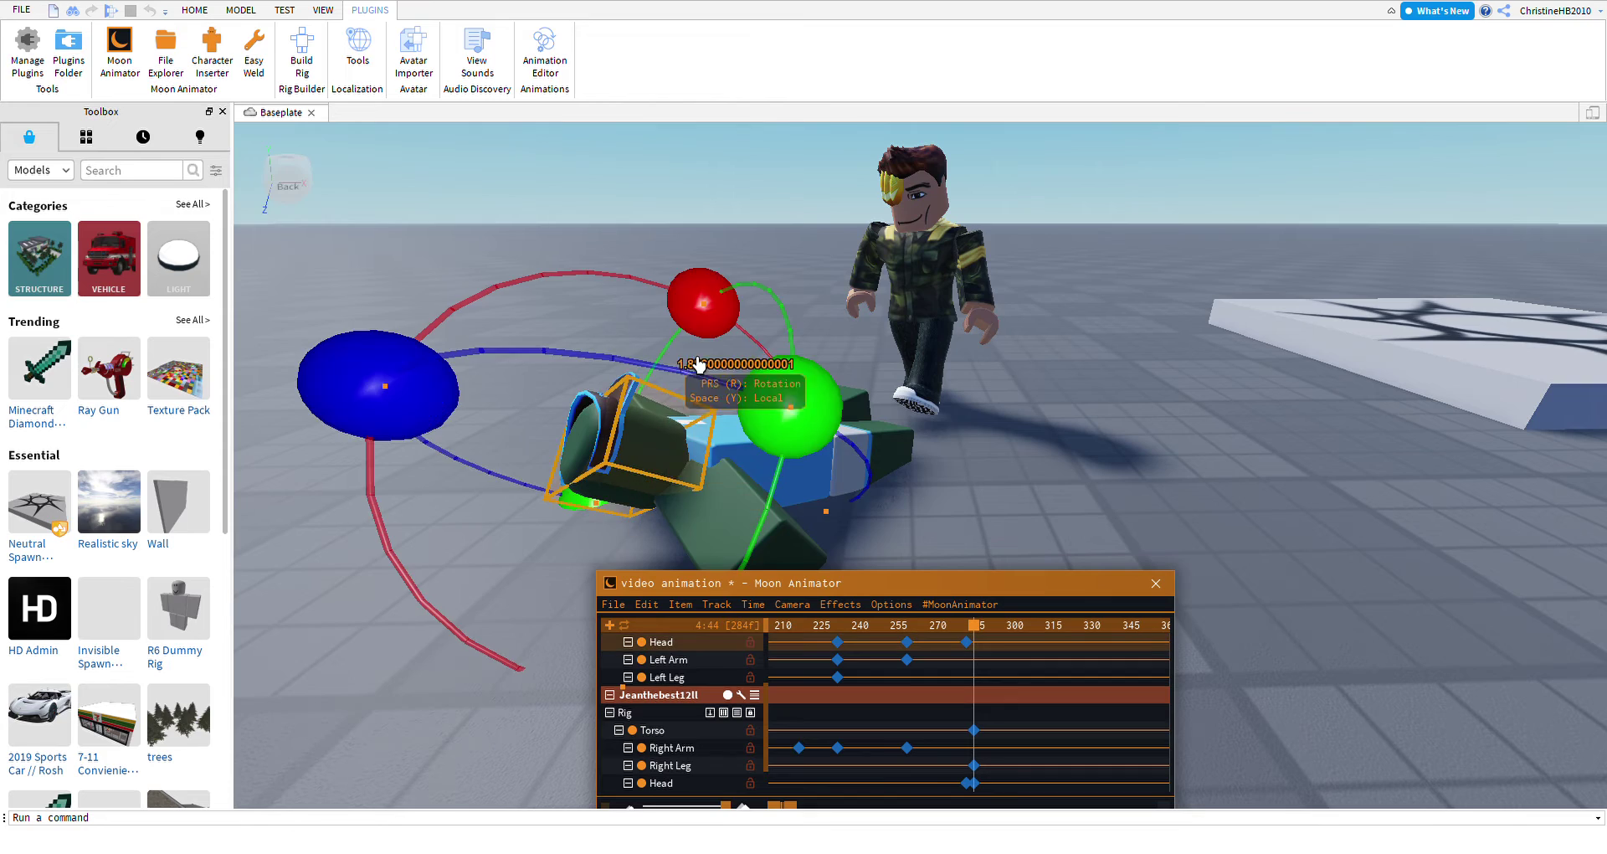
left_click_drag(708, 368, 771, 375)
right_click_drag(770, 375, 800, 439)
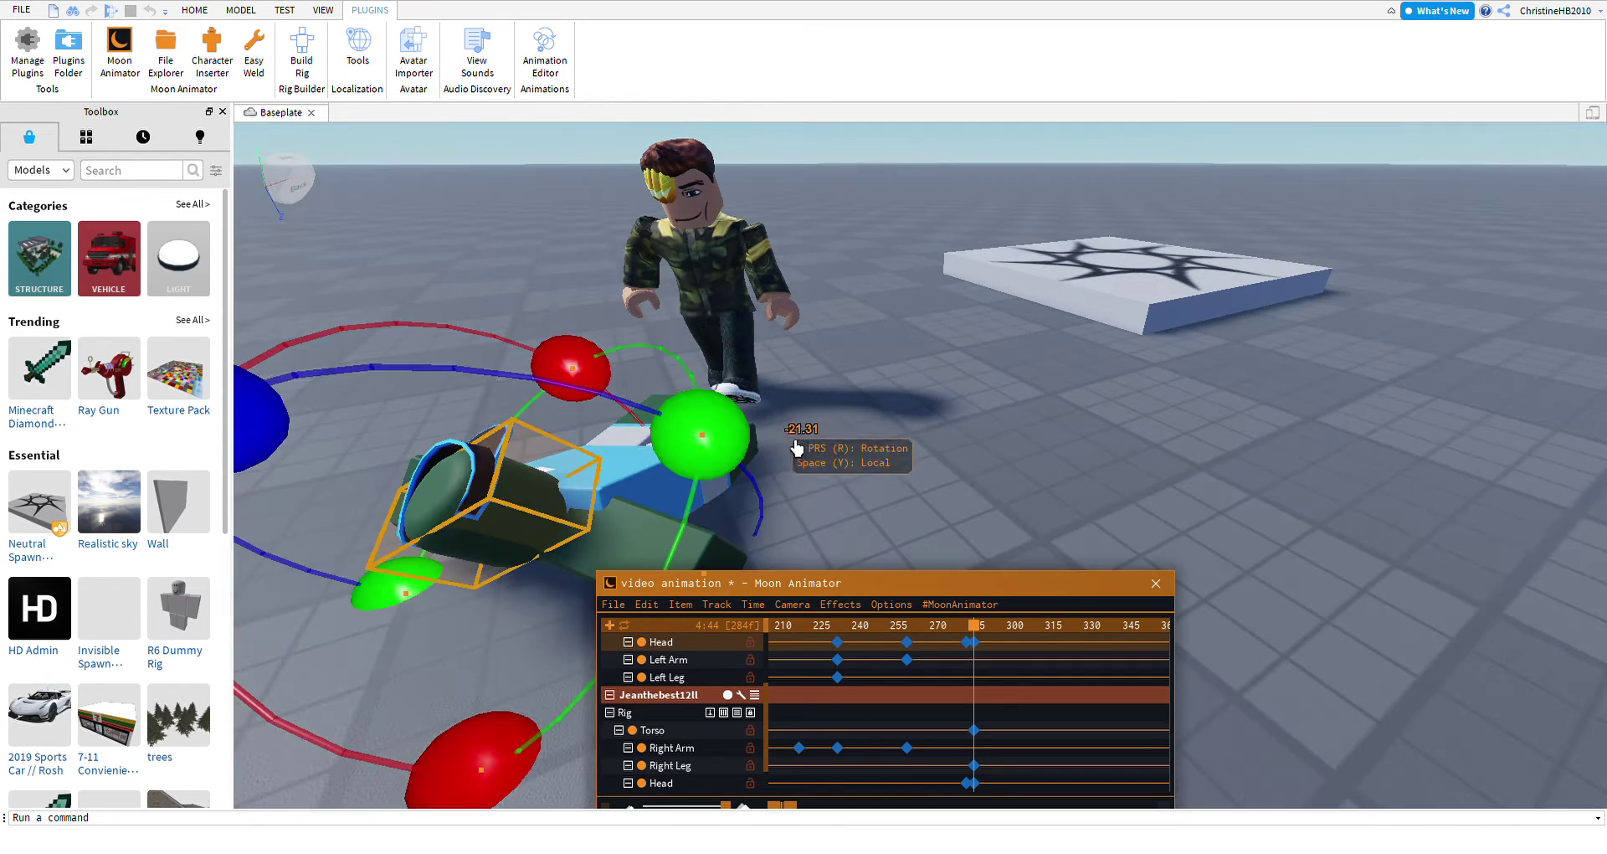
left_click_drag(799, 440, 843, 416)
scroll(1031, 375, "up", 5)
At frame 284, readjust the first character's left leg rotation and rotate its right leg about -297 degrees.
right_click_drag(843, 416, 1029, 376)
scroll(1031, 374, "down", 5)
left_click(1029, 377)
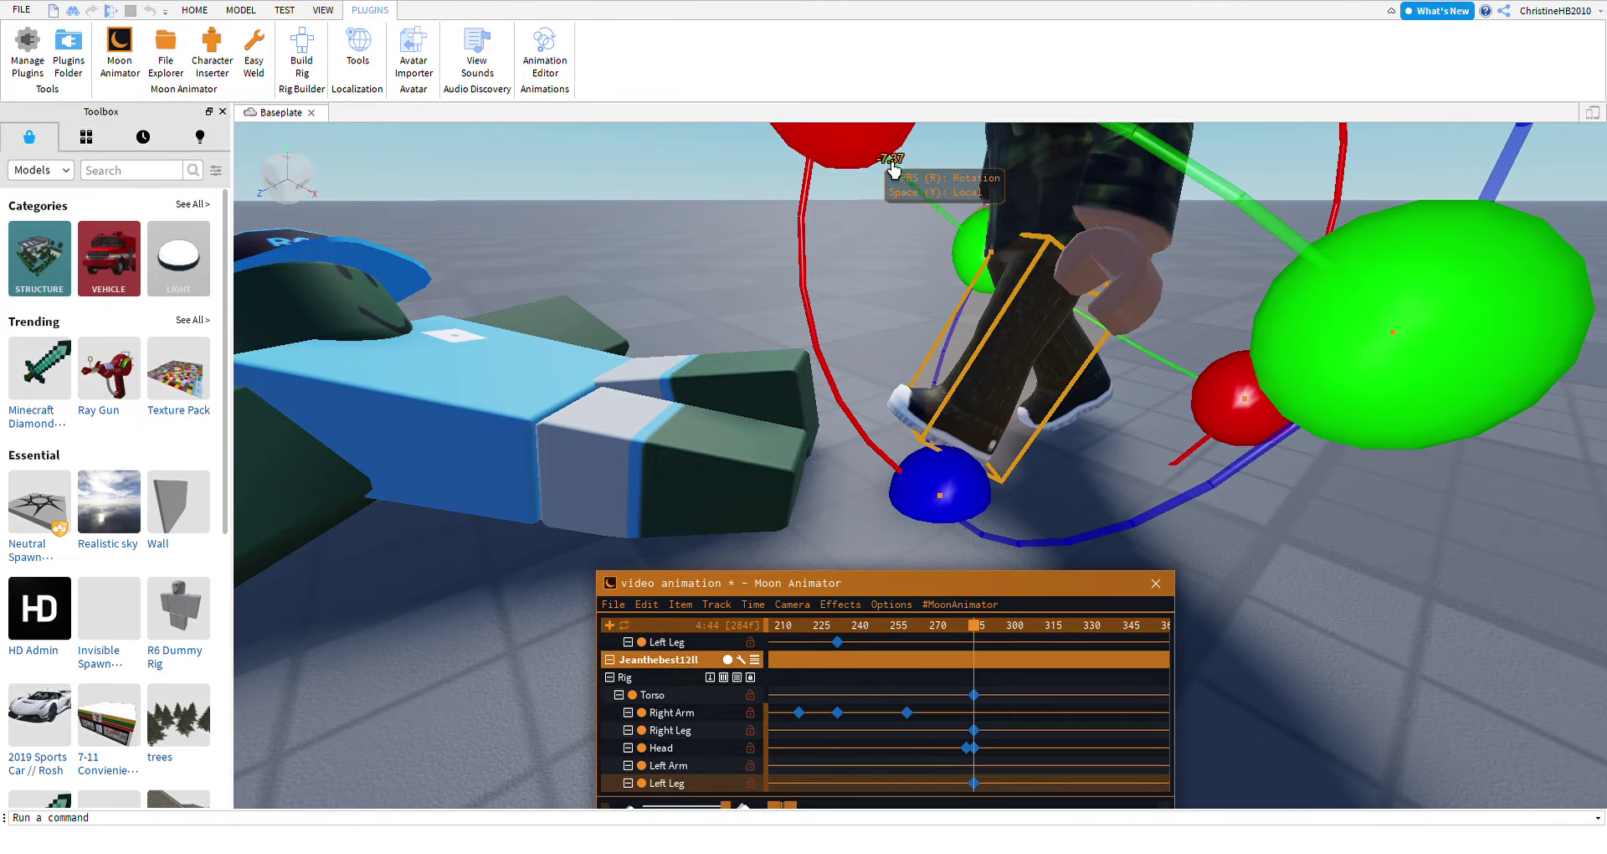
scroll(1019, 361, "down", 5)
scroll(925, 243, "up", 8)
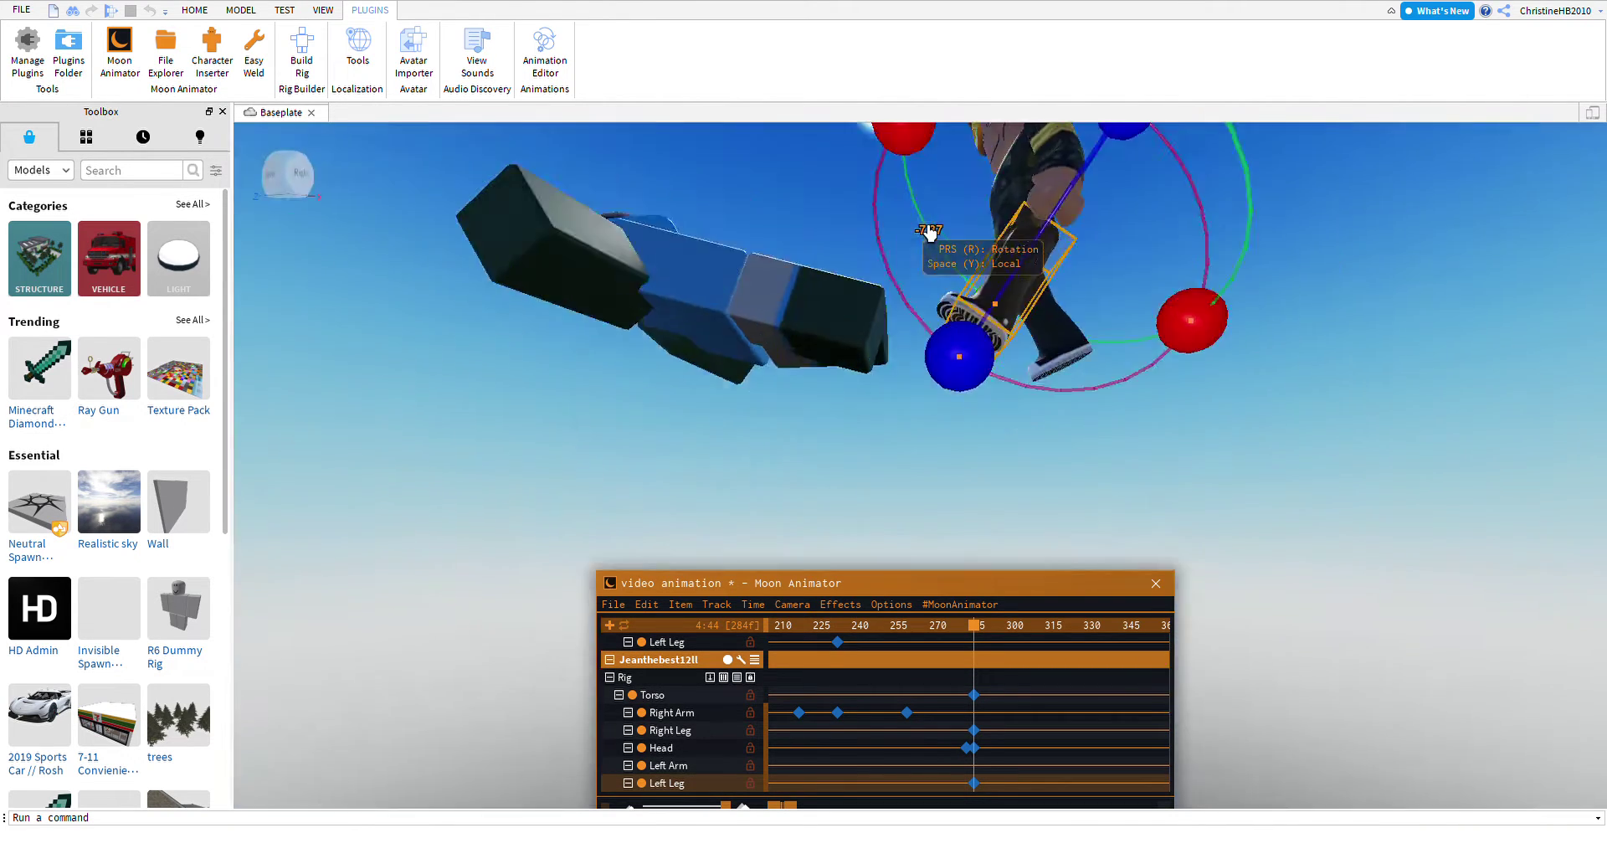
scroll(925, 251, "down", 4)
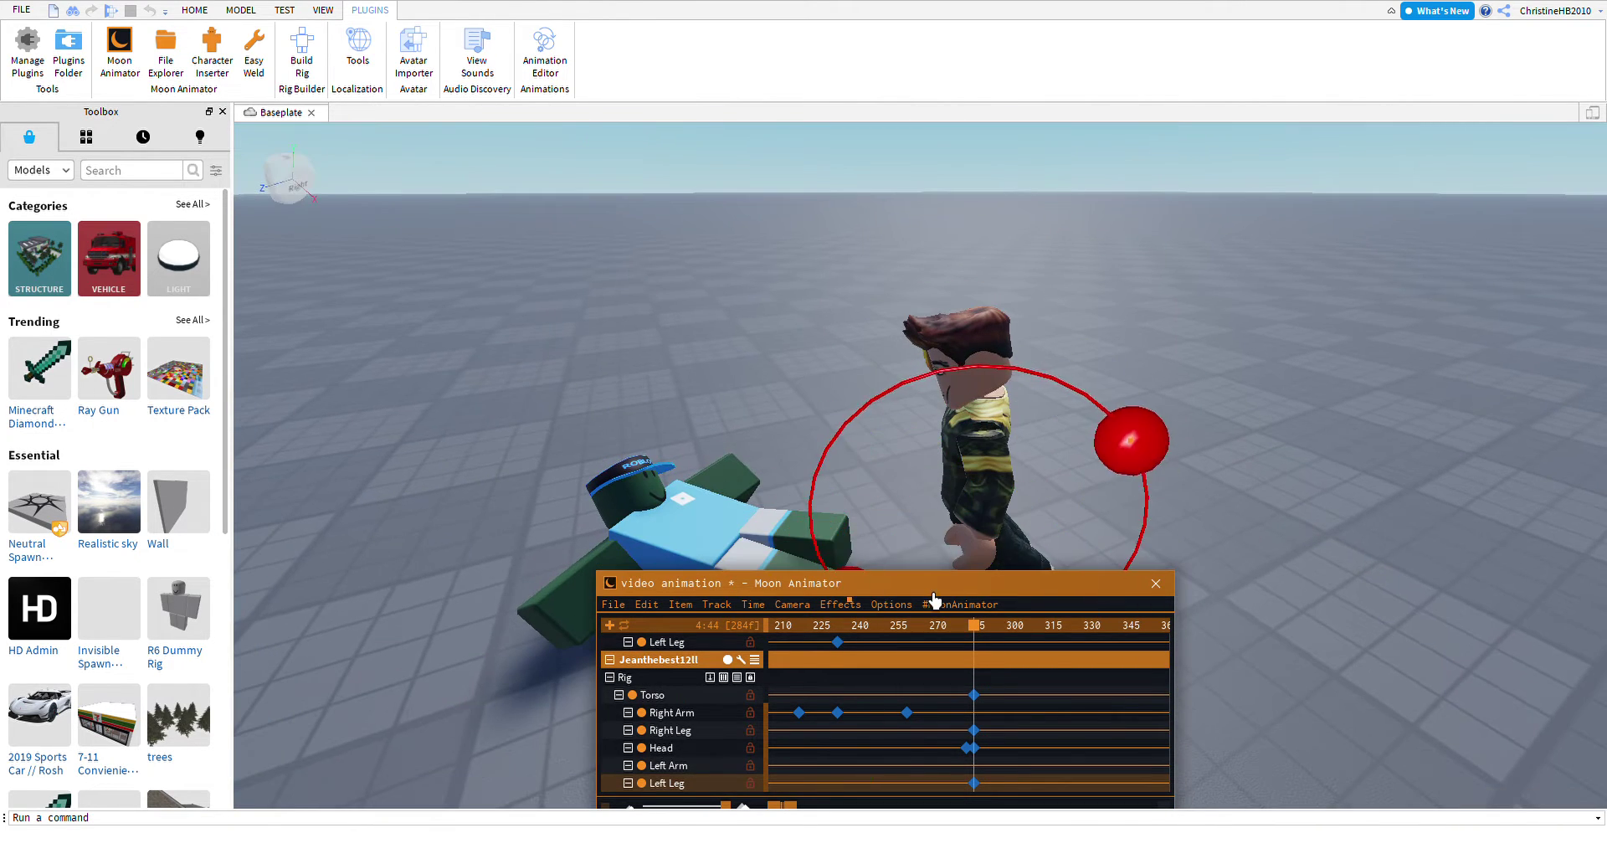
right_click_drag(932, 585, 968, 513)
left_click(892, 525)
left_click_drag(892, 525, 1093, 423)
At frame 298, move the first character's torso closer to the fallen green character.
left_click_drag(1007, 664, 1040, 663)
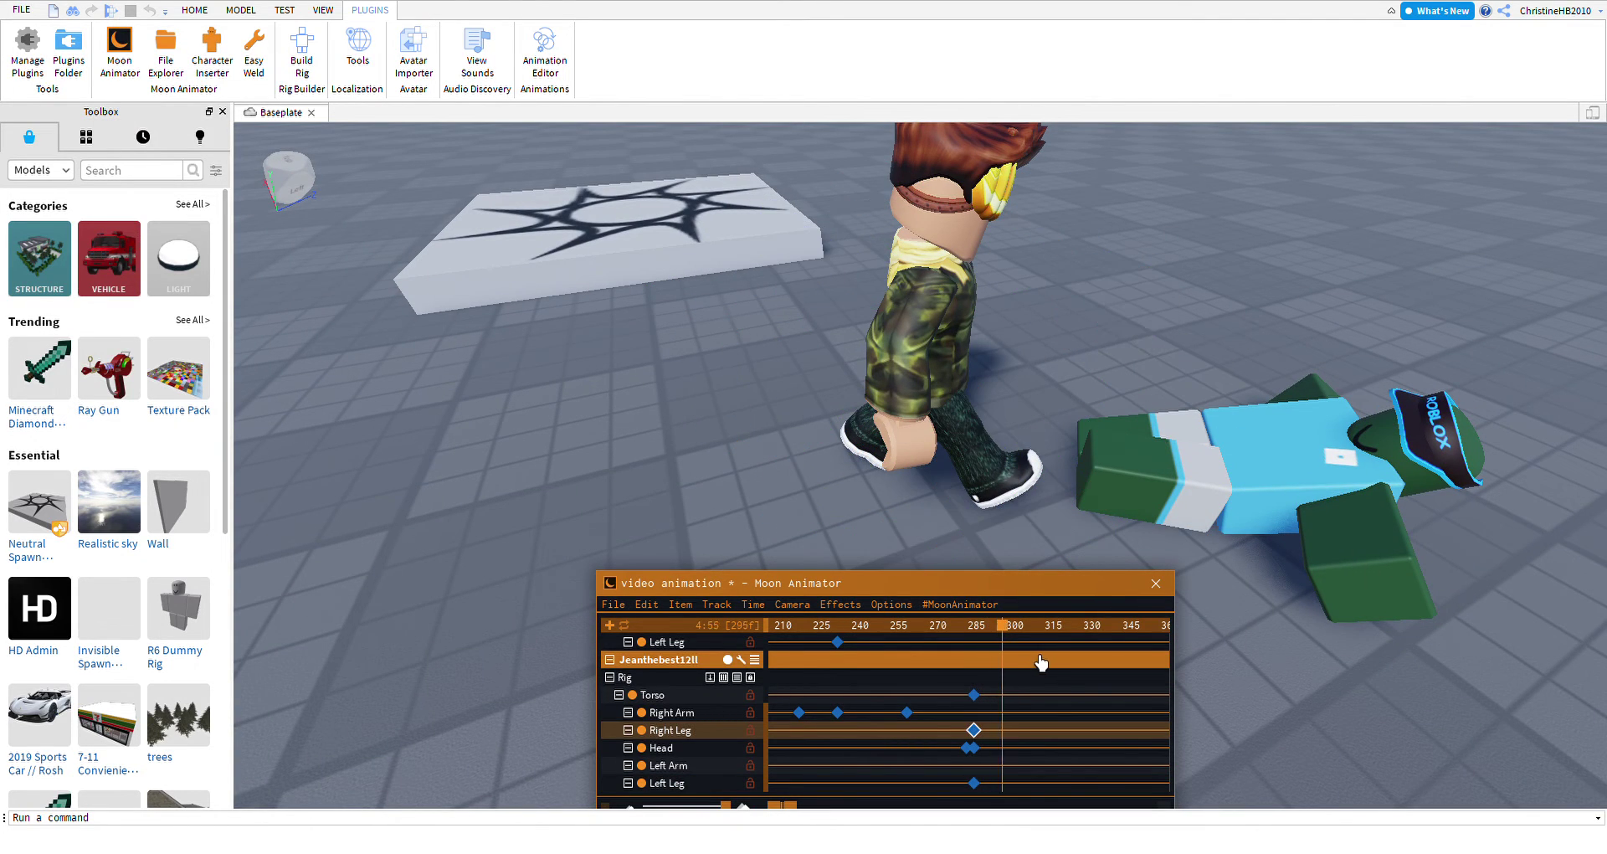
right_click_drag(1034, 578, 1018, 495)
right_click_drag(951, 375, 834, 289)
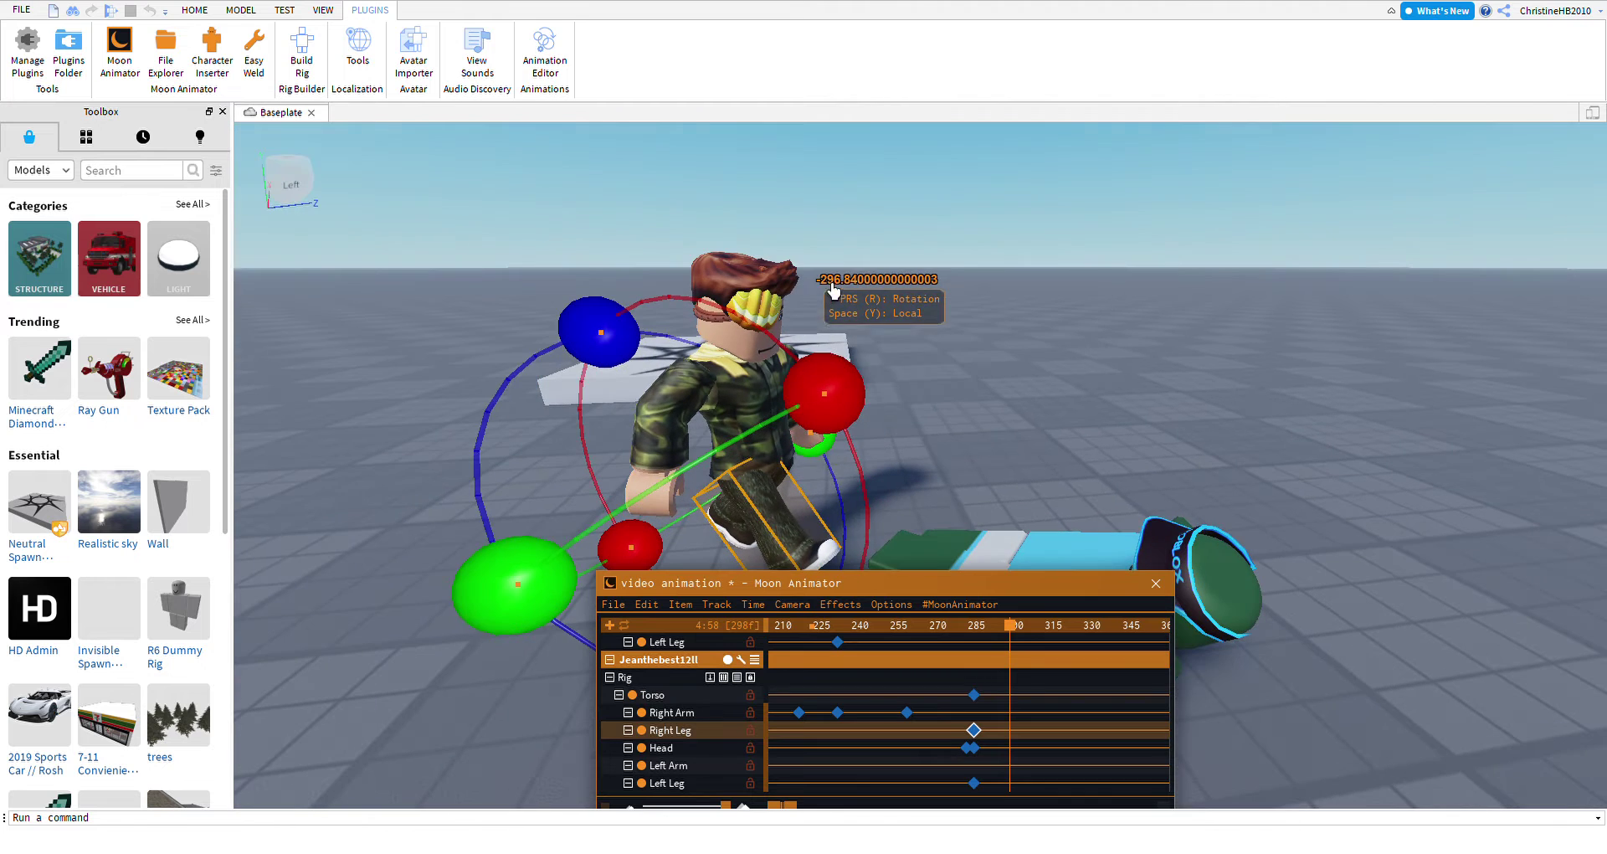
left_click(779, 416)
key("r")
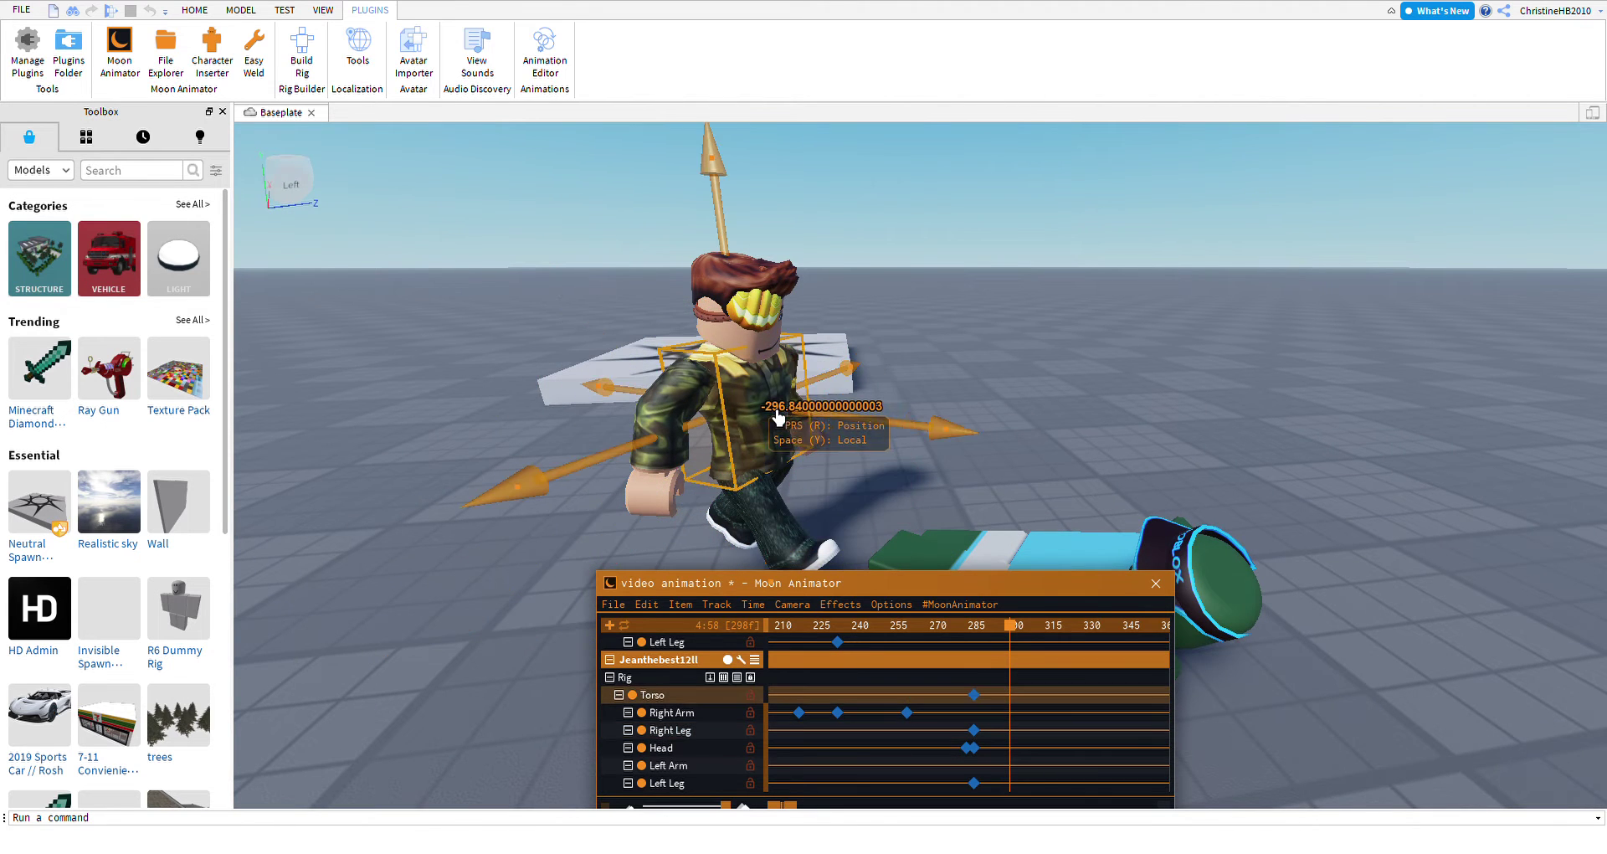
left_click_drag(885, 449, 979, 469)
At frame 298, straighten the first character's legs into a standing pose, rotating the left leg about 40.5 degrees.
key("r")
key("r")
left_click(885, 559)
right_click_drag(979, 469, 889, 360)
left_click(889, 351)
left_click_drag(920, 226, 963, 327)
scroll(972, 316, "up", 3)
right_click_drag(972, 315, 894, 333)
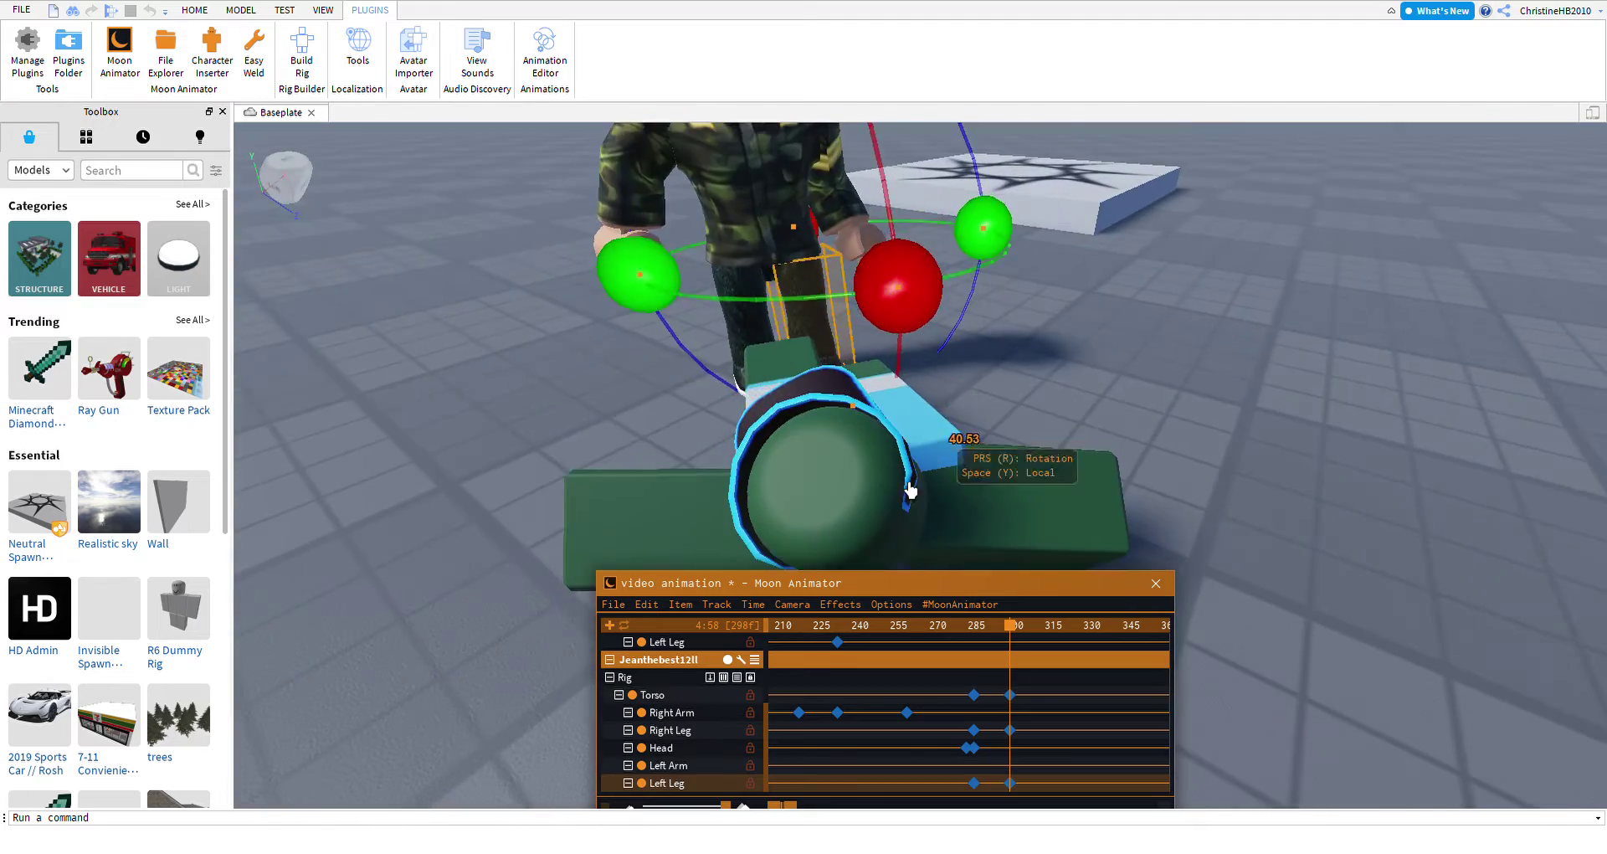
At frame 298, rotate the green character's left leg upward and shift it by about 0.76.
scroll(910, 490, "down", 5)
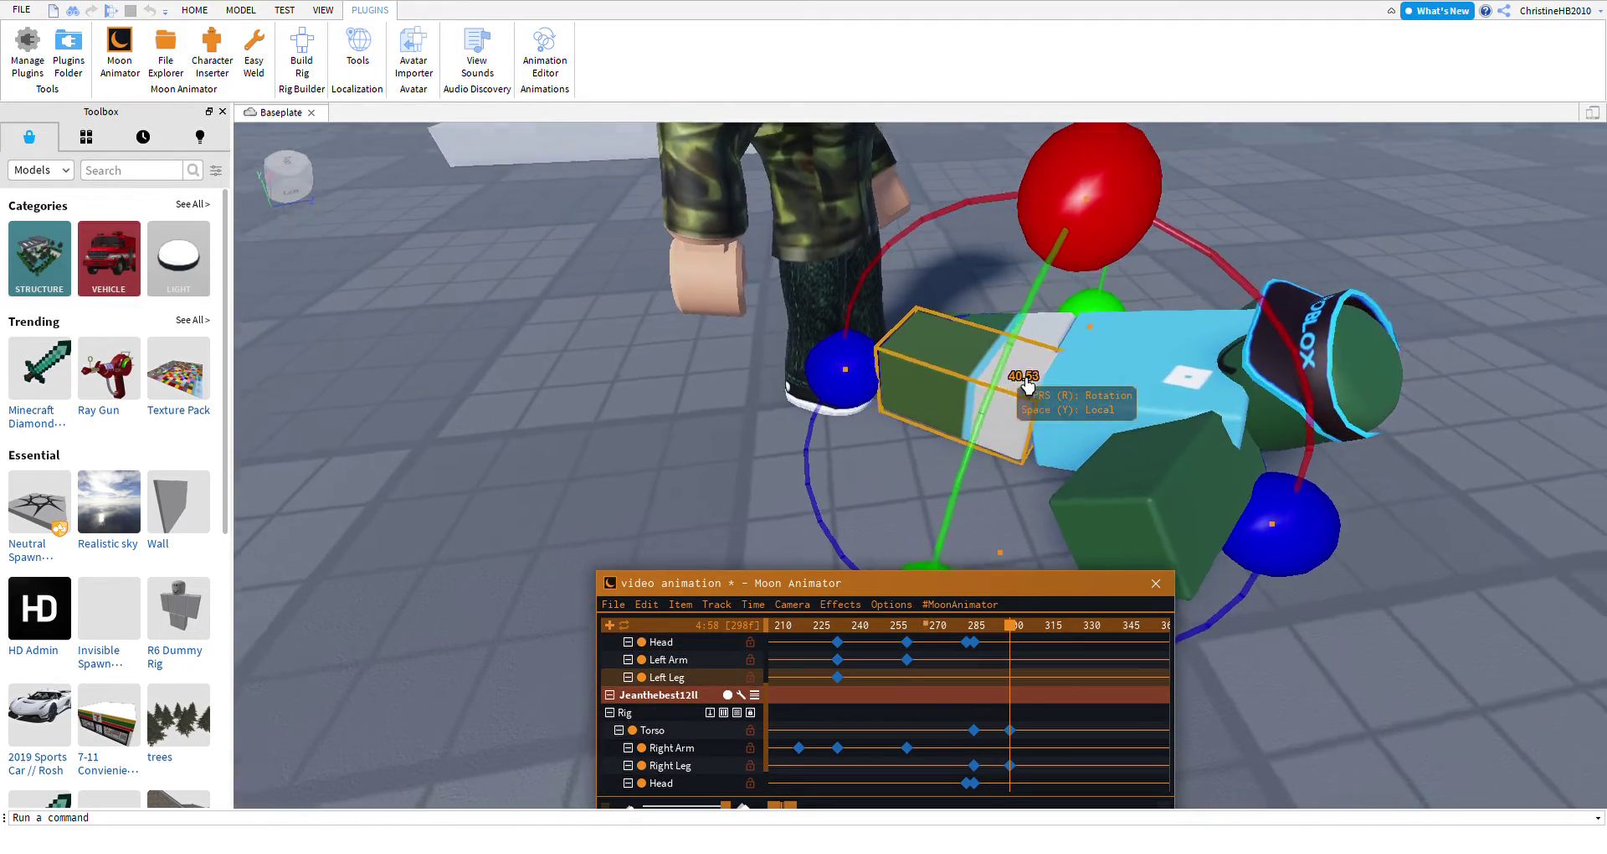
scroll(1028, 385, "down", 3)
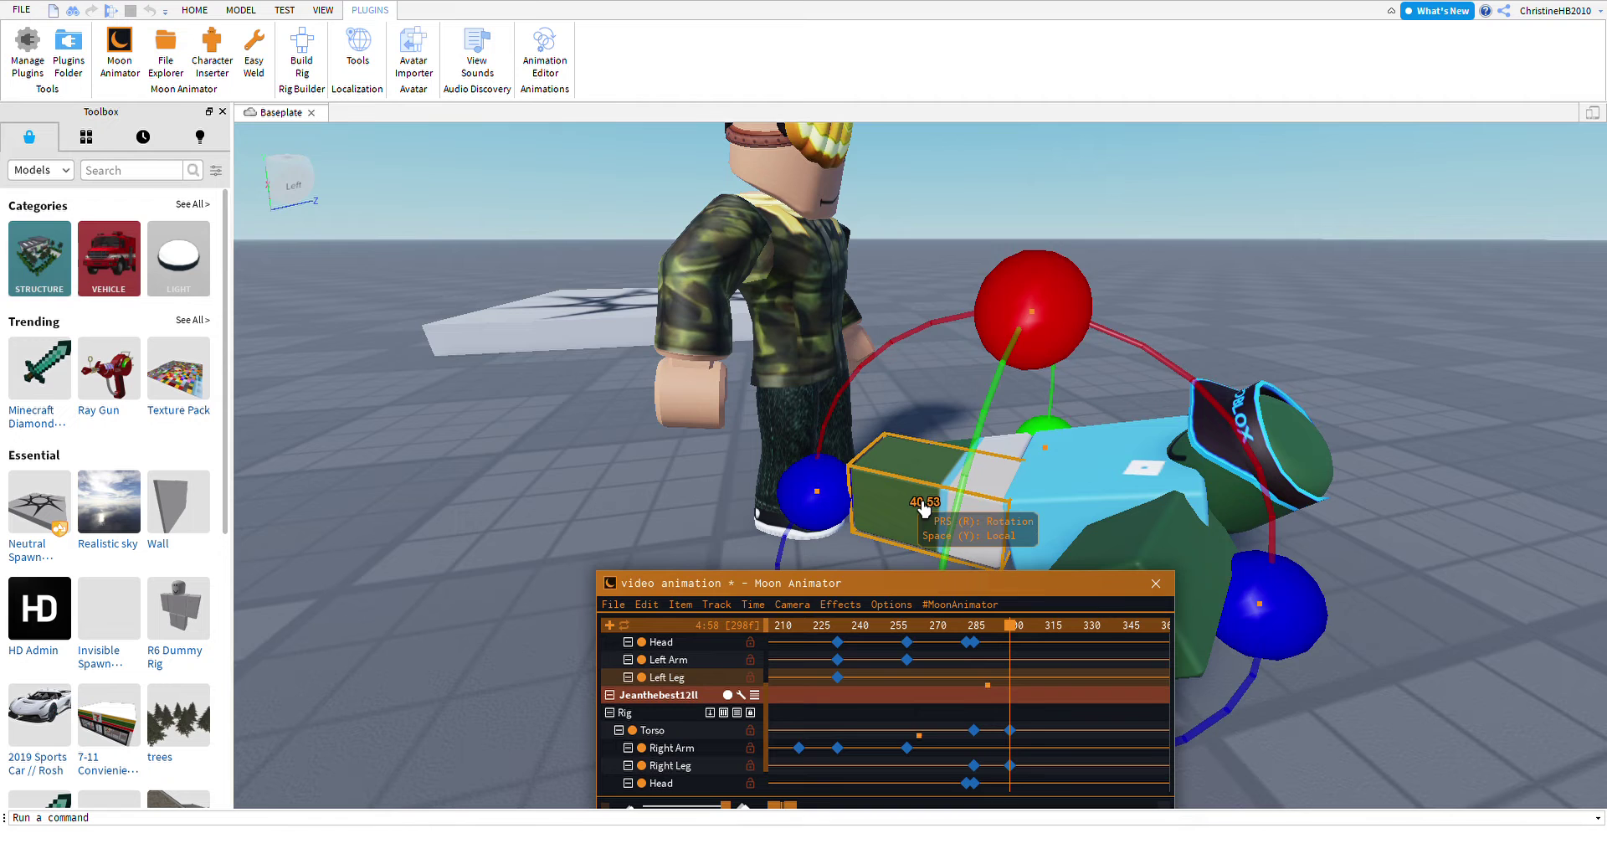
key("r")
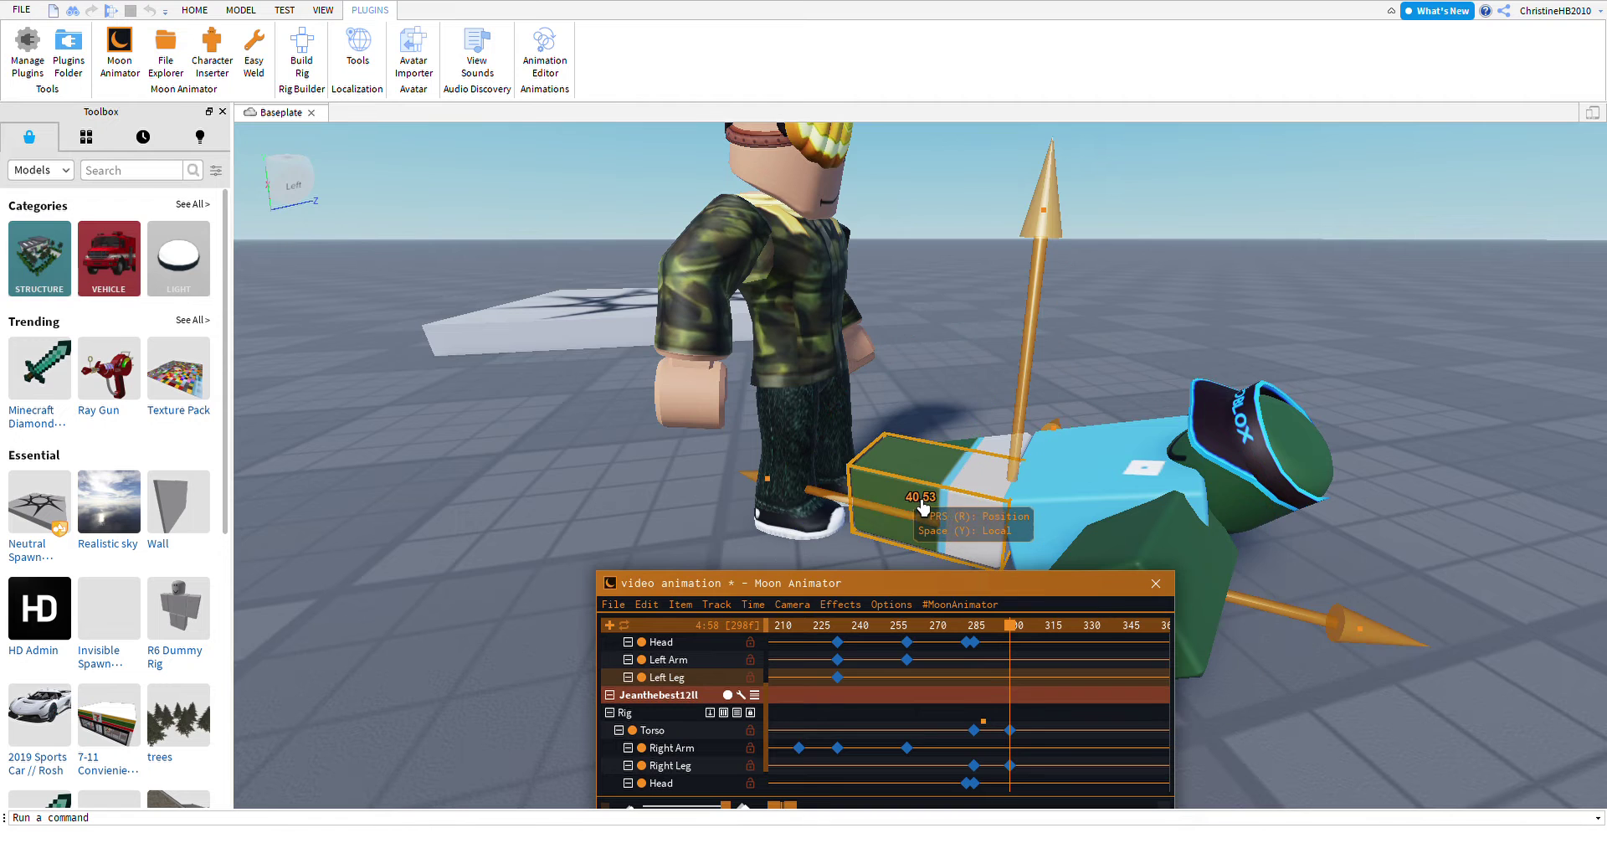
key("r")
left_click_drag(1056, 339, 1216, 459)
key("r")
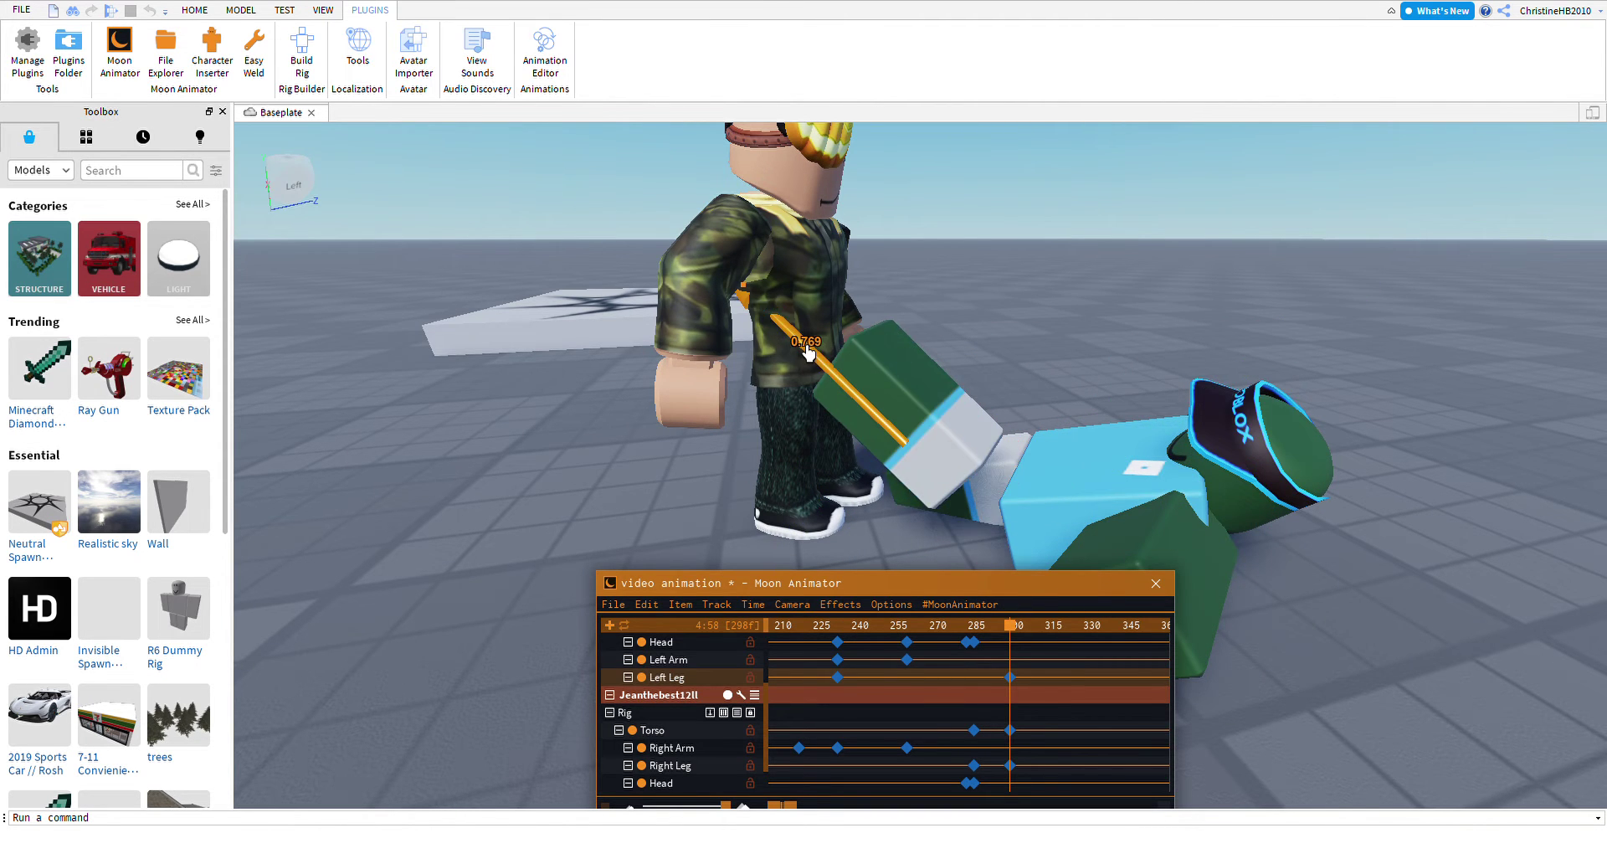
left_click_drag(808, 352, 829, 334)
At frame 298, rotate the first character's right arm about 71 and 53 degrees so its hand holds the green character's raised leg.
scroll(868, 303, "up", 3)
left_click(740, 393)
key("r")
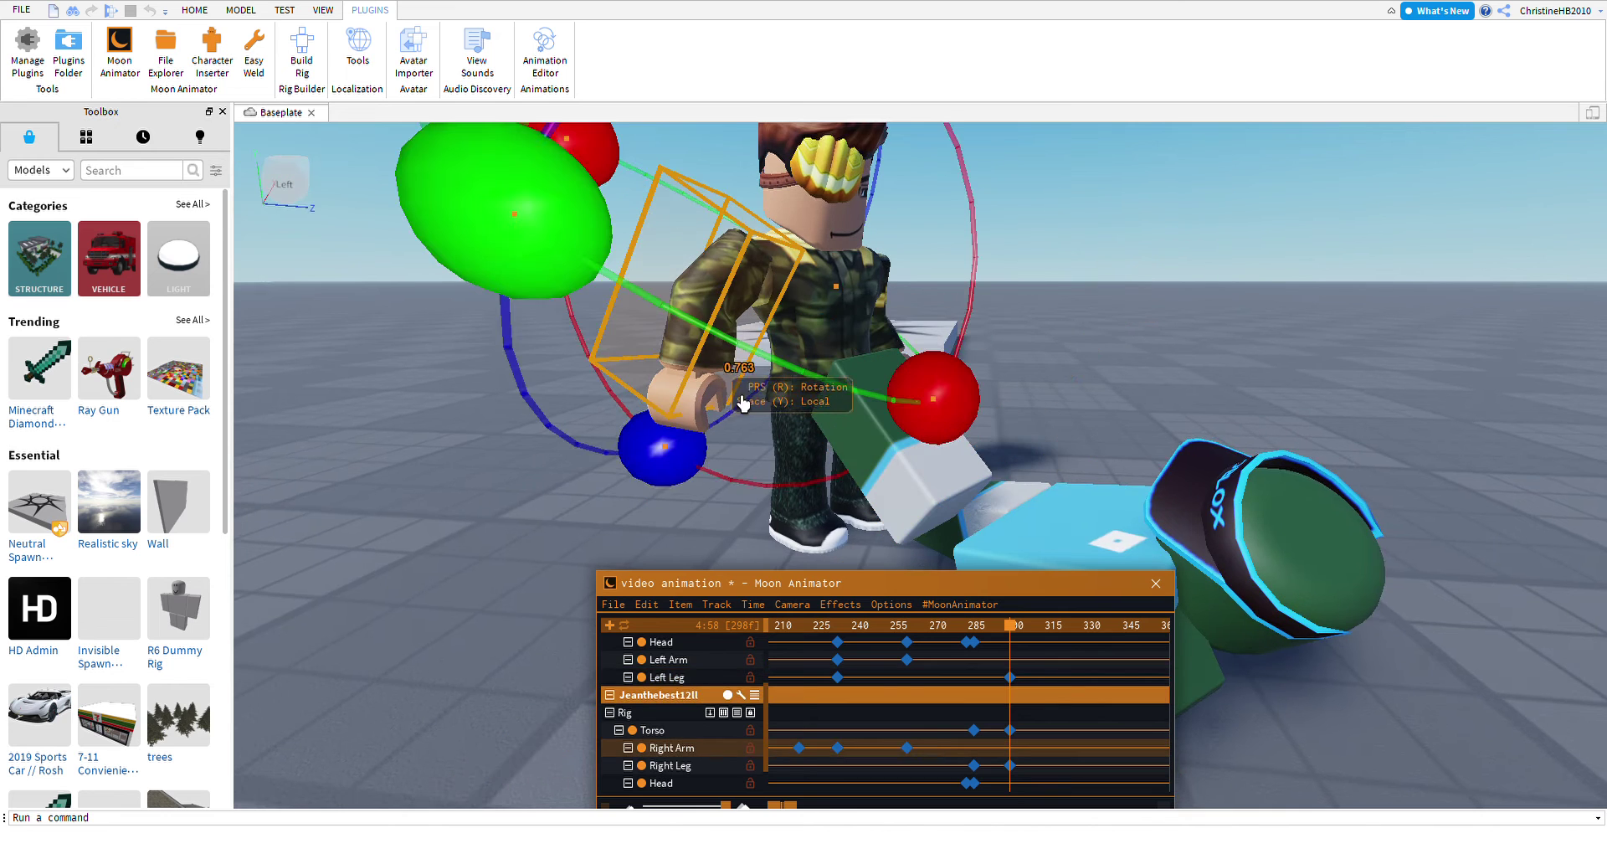
left_click_drag(556, 258, 926, 406)
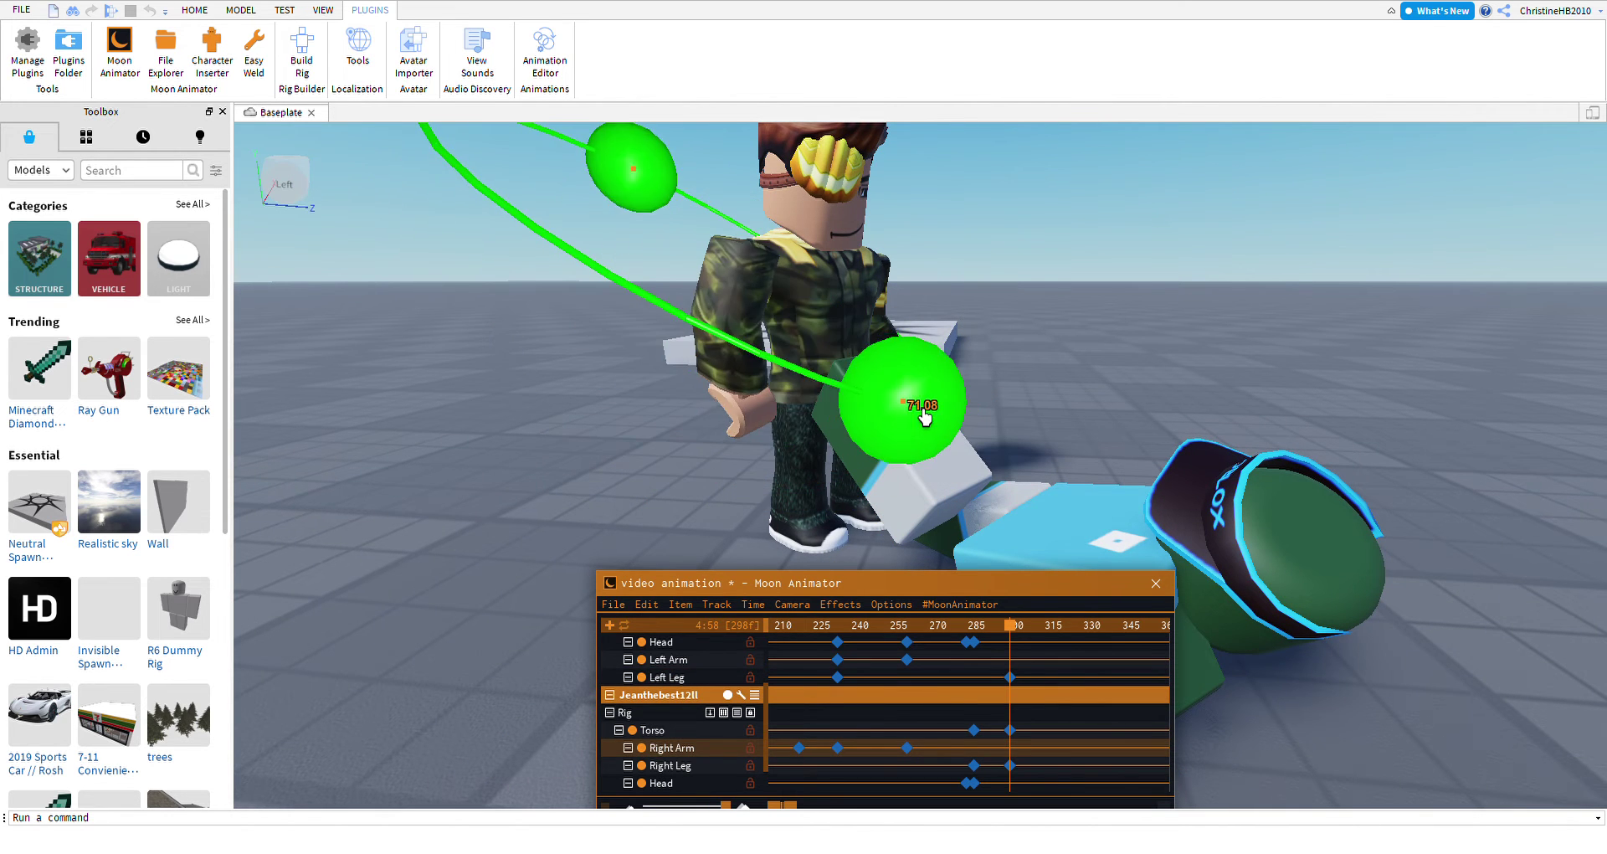
left_click_drag(908, 339, 951, 178)
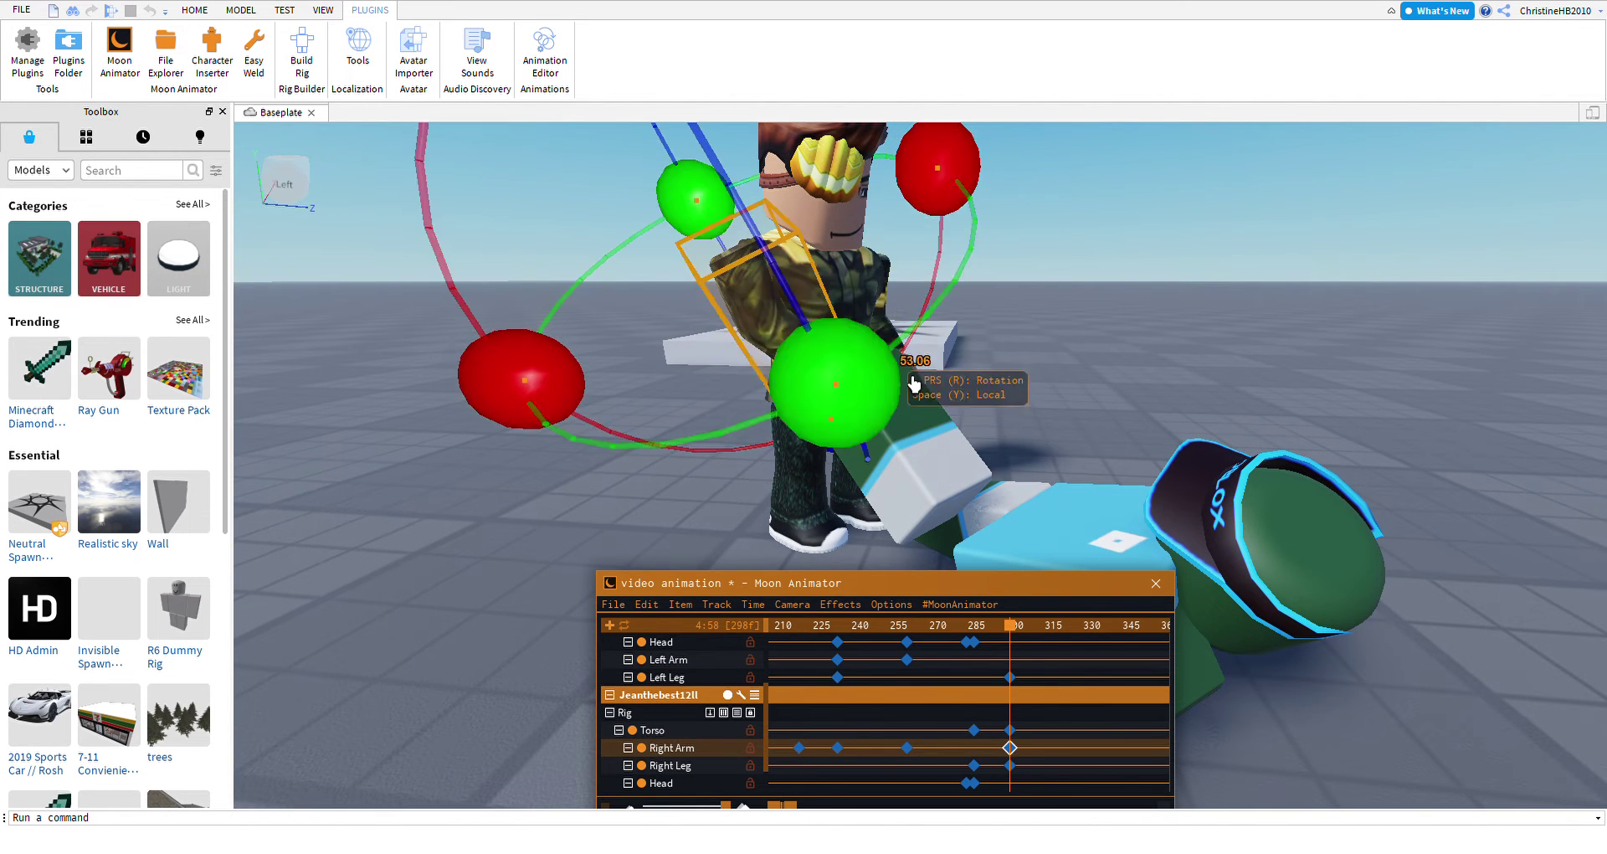
left_click_drag(837, 385, 824, 378)
right_click_drag(824, 378, 1010, 327)
scroll(1010, 327, "down", 5)
left_click_drag(967, 335, 967, 334)
At about frame 316, keyframe a sideways turn of the green character's head.
scroll(1327, 412, "up", 6)
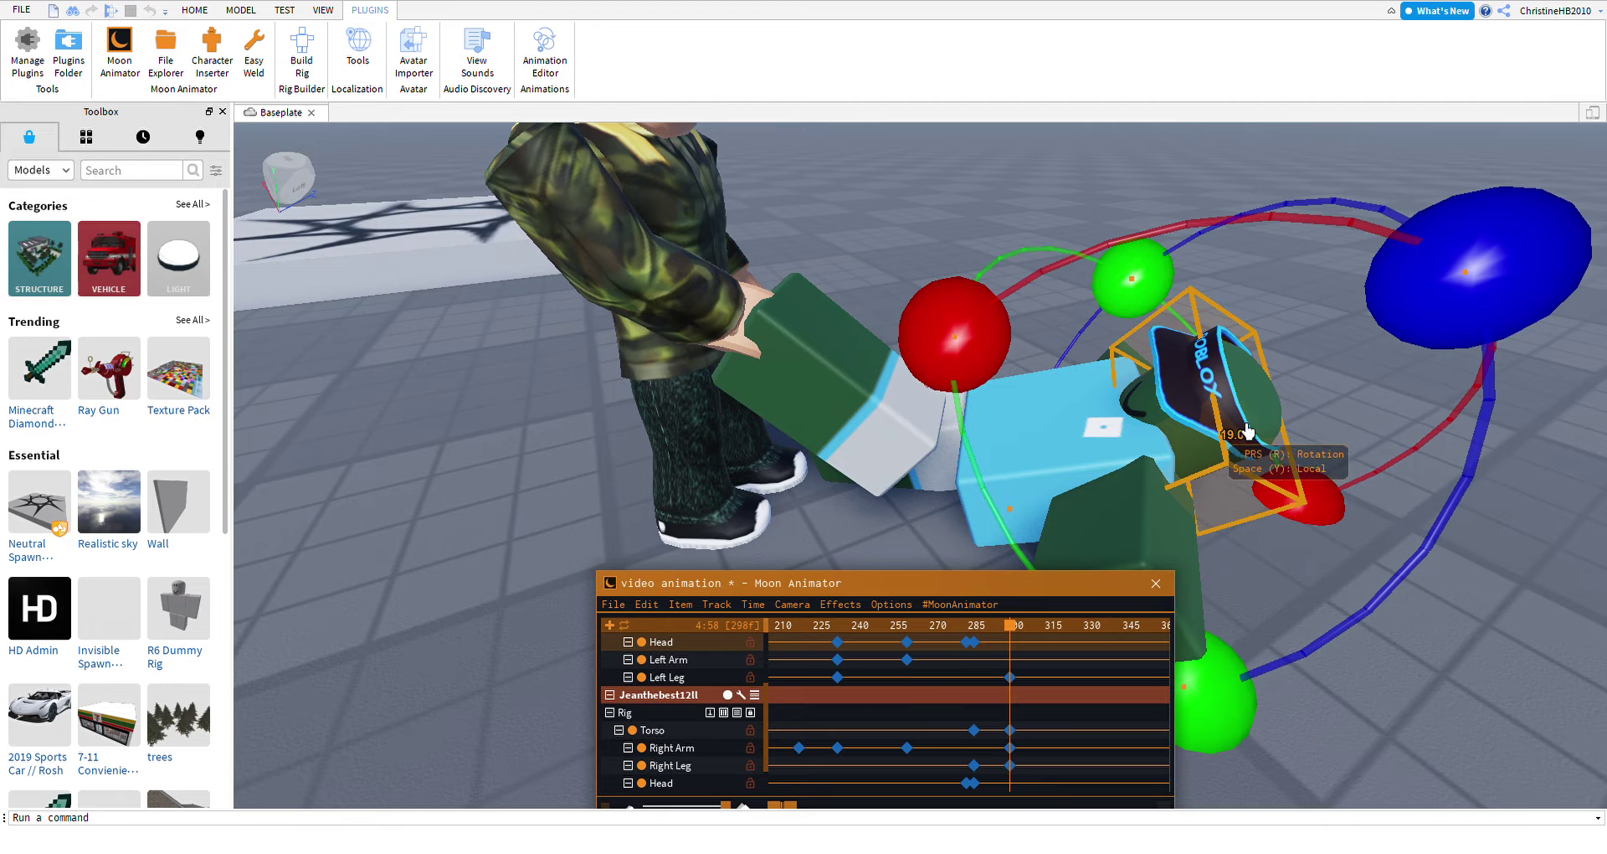
left_click_drag(1030, 393, 1030, 393)
scroll(1030, 393, "down", 3)
left_click(1073, 650)
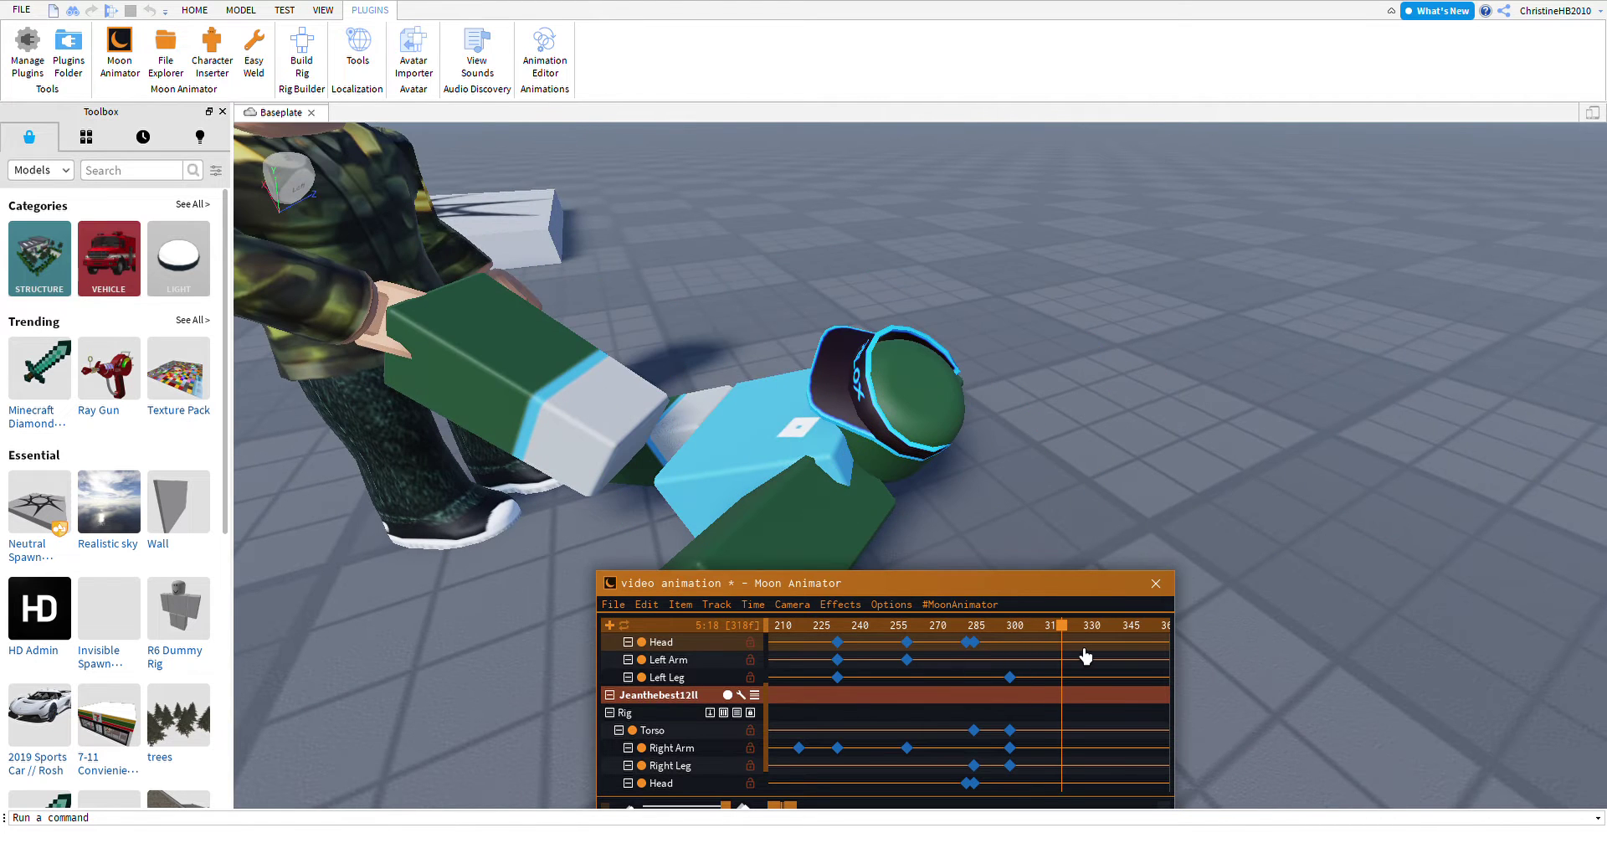
left_click_drag(682, 349, 728, 310)
At frame 345, rotate the green character's head about -16 degrees and keyframe the first character's head.
left_click(1148, 660)
left_click(1130, 661)
scroll(818, 405, "down", 5)
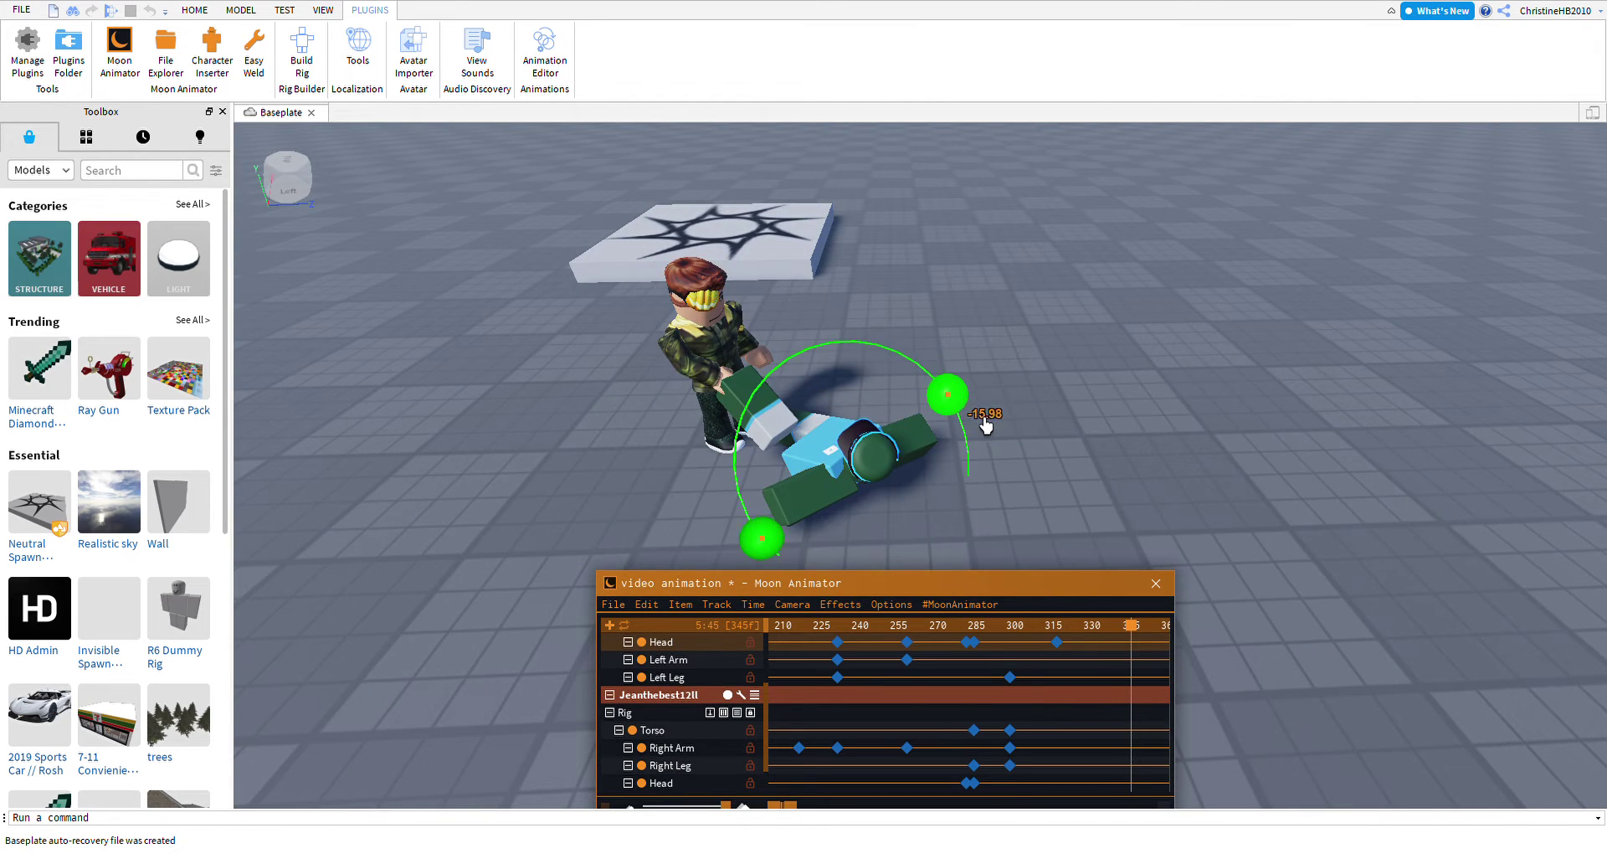
right_click_drag(987, 425, 1016, 398)
scroll(1016, 399, "up", 5)
left_click_drag(961, 401, 957, 339)
Tilt the first character's head back at frame 358 and hold that pose with another keyframe at frame 367.
left_click_drag(1157, 657, 1197, 663)
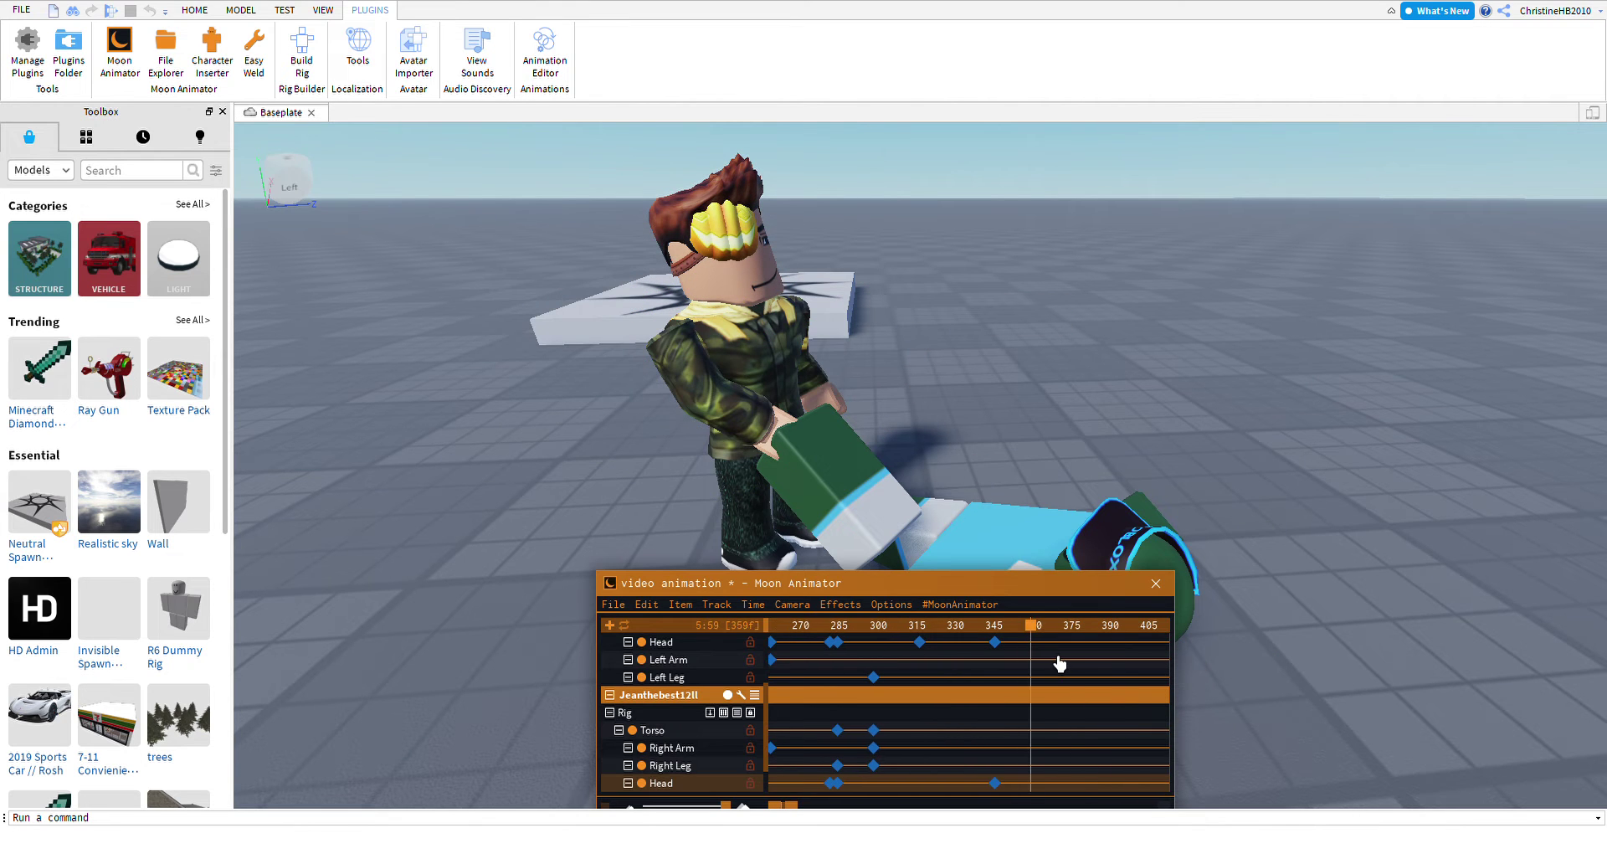
left_click_drag(1059, 664, 1056, 663)
left_click_drag(925, 322, 894, 185)
key("Right")
key("Right")
key("Right")
key("Right")
key("Right")
key("Right")
key("Right")
key("Right")
key("Right")
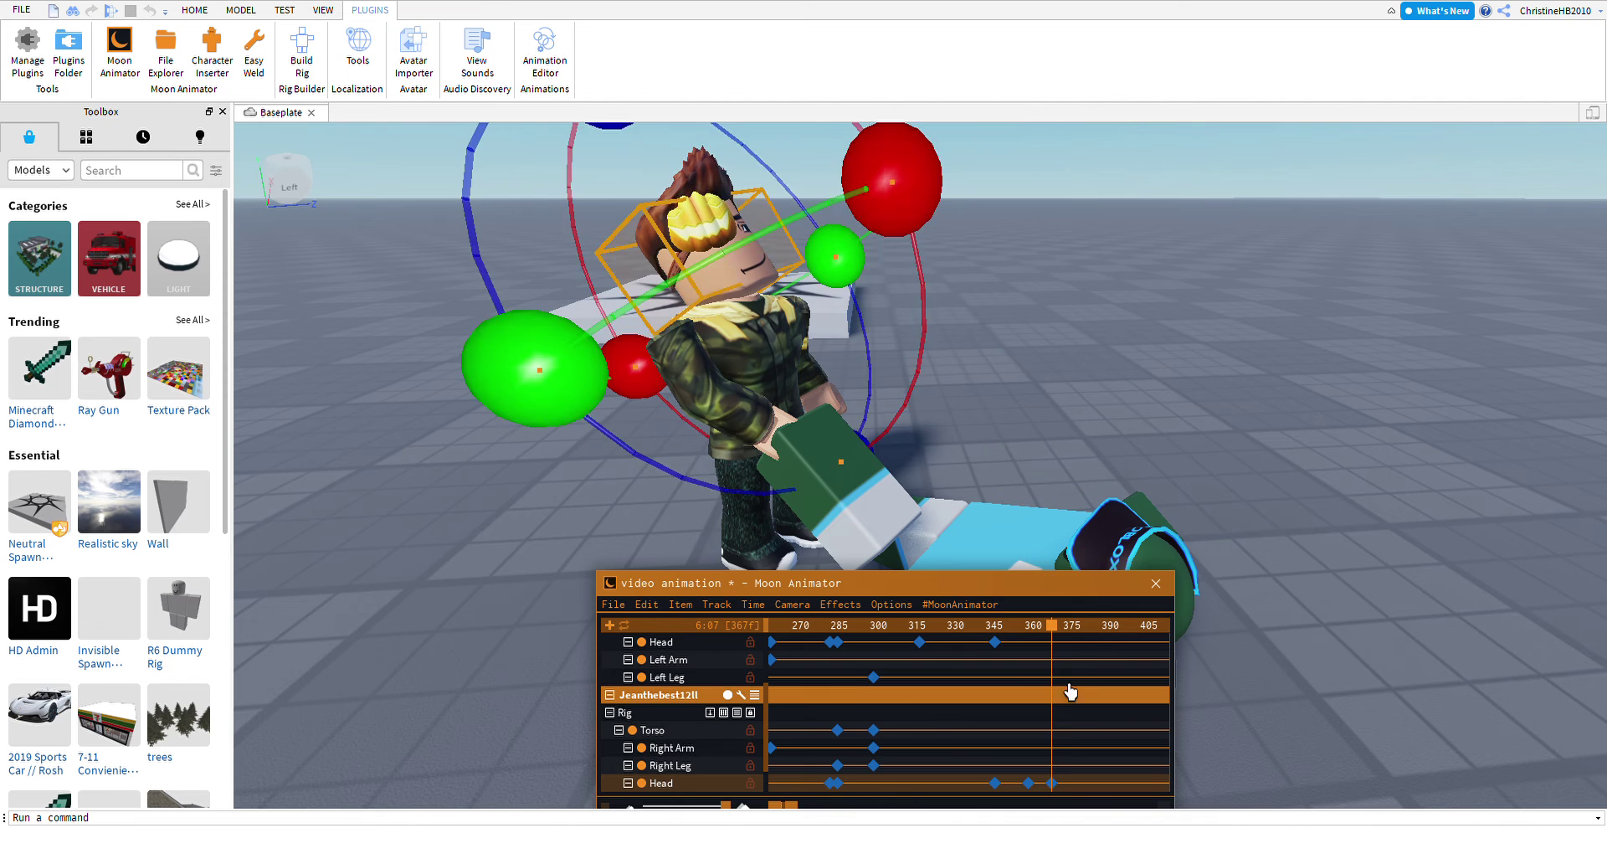
At frame 382, rotate the first character's head about -54.5 degrees to look down again.
left_click_drag(1077, 653, 1090, 661)
left_click_drag(904, 226, 941, 418)
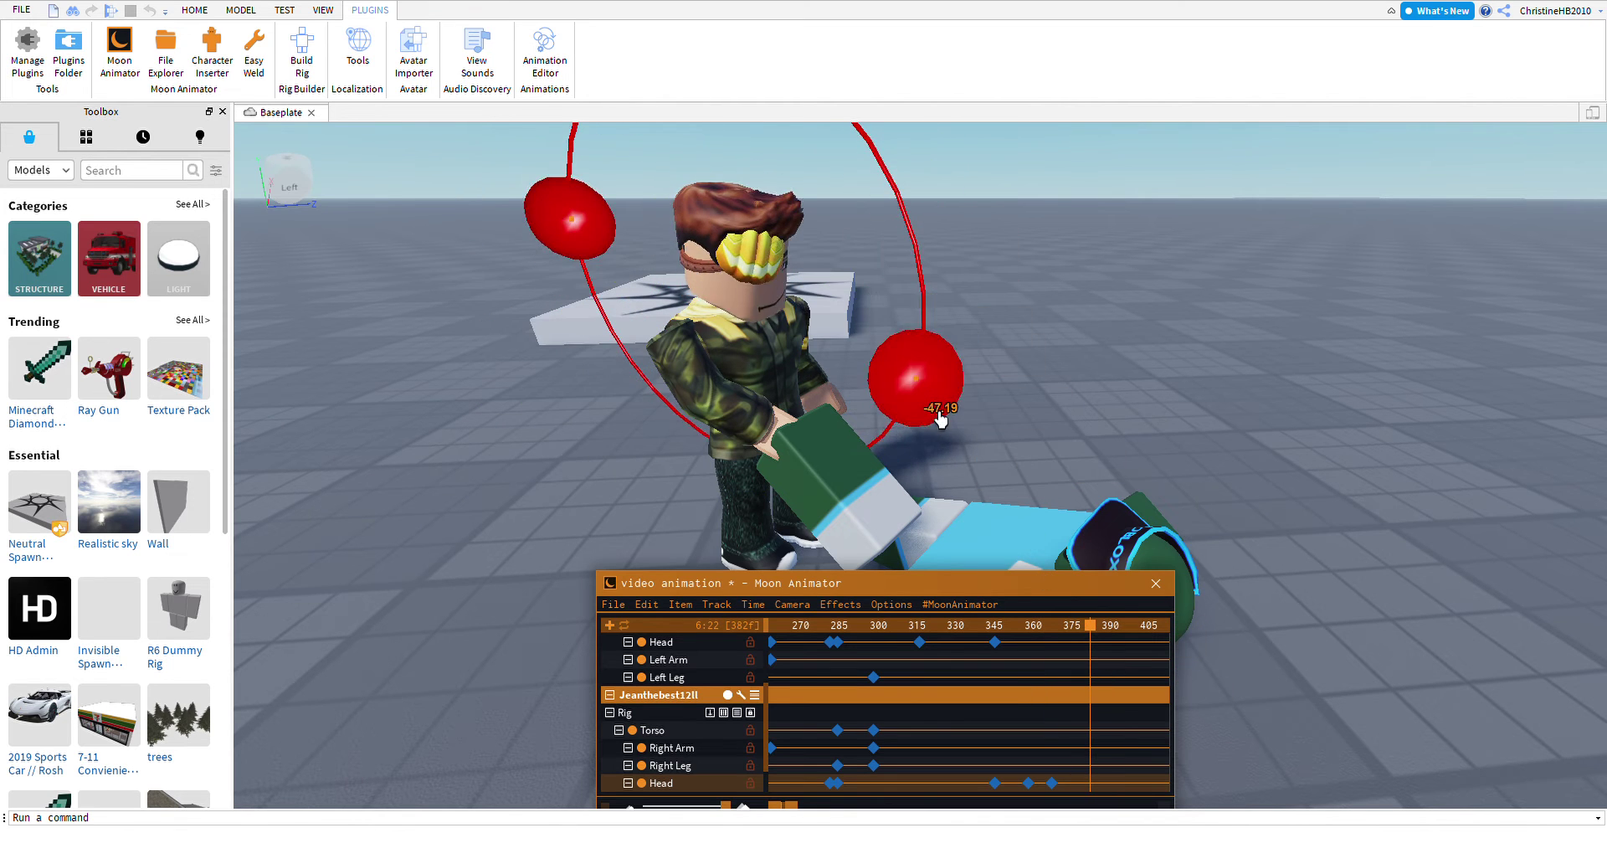
key("space")
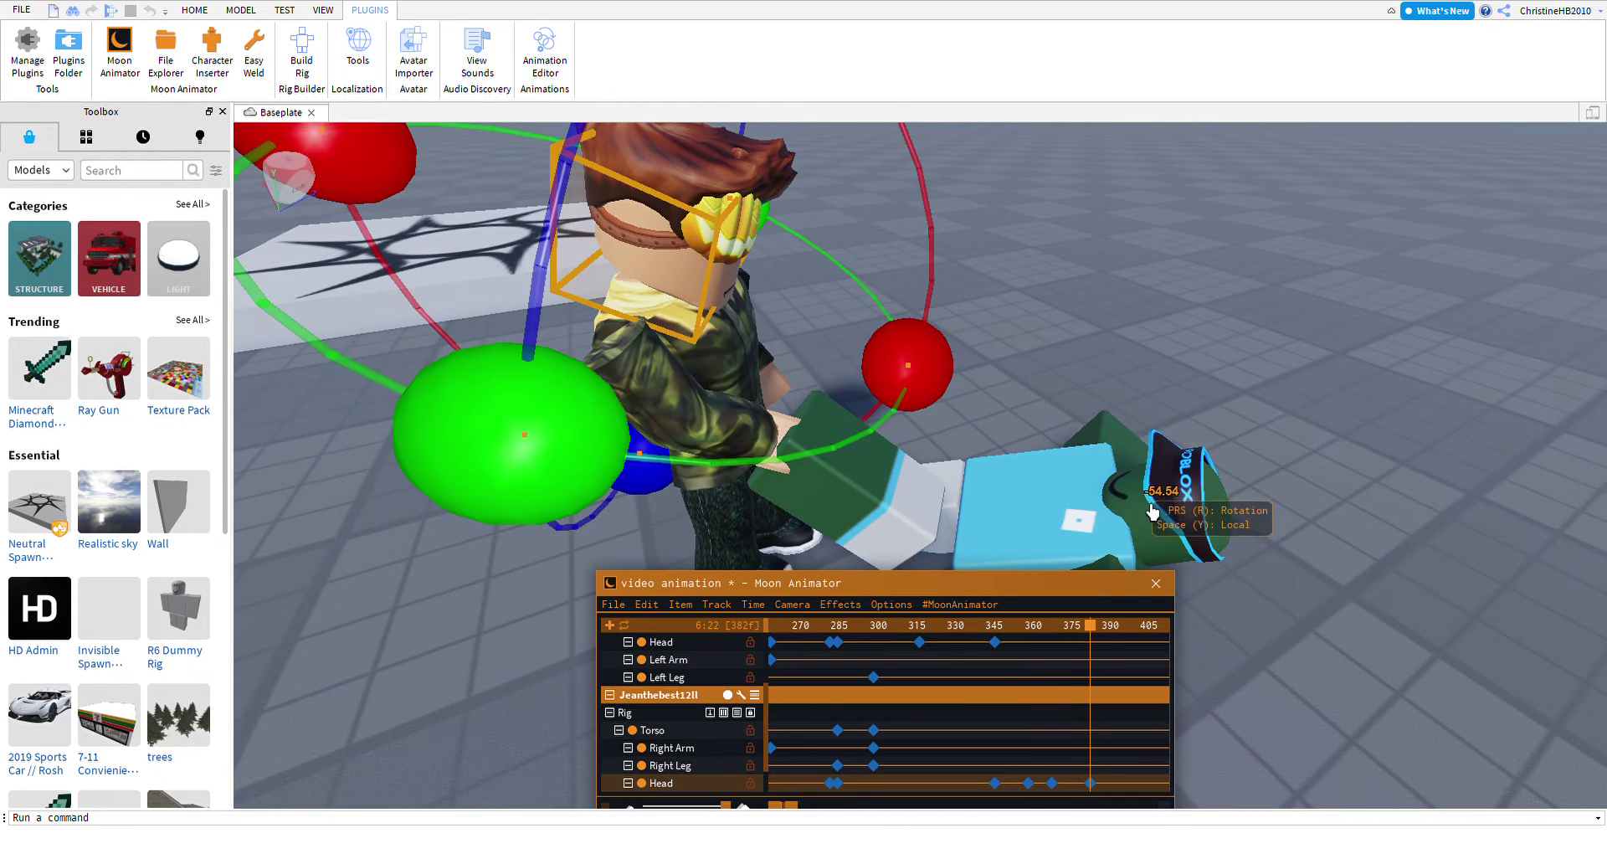
At frame 399, keyframe another turn of the green character's head.
scroll(1153, 510, "down", 10)
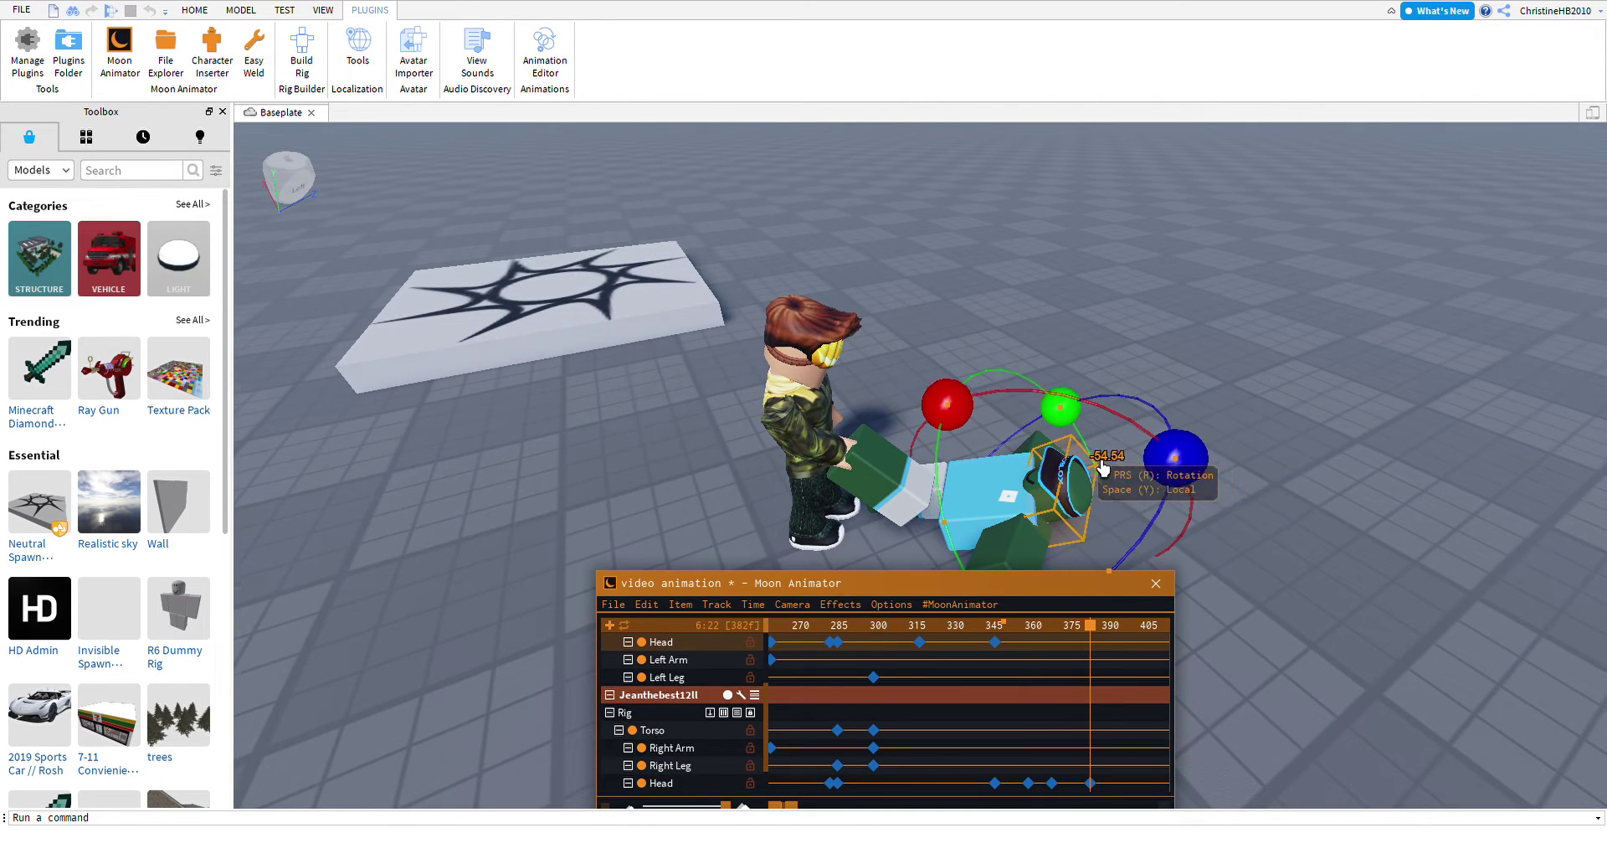
right_click_drag(1104, 469, 1122, 657)
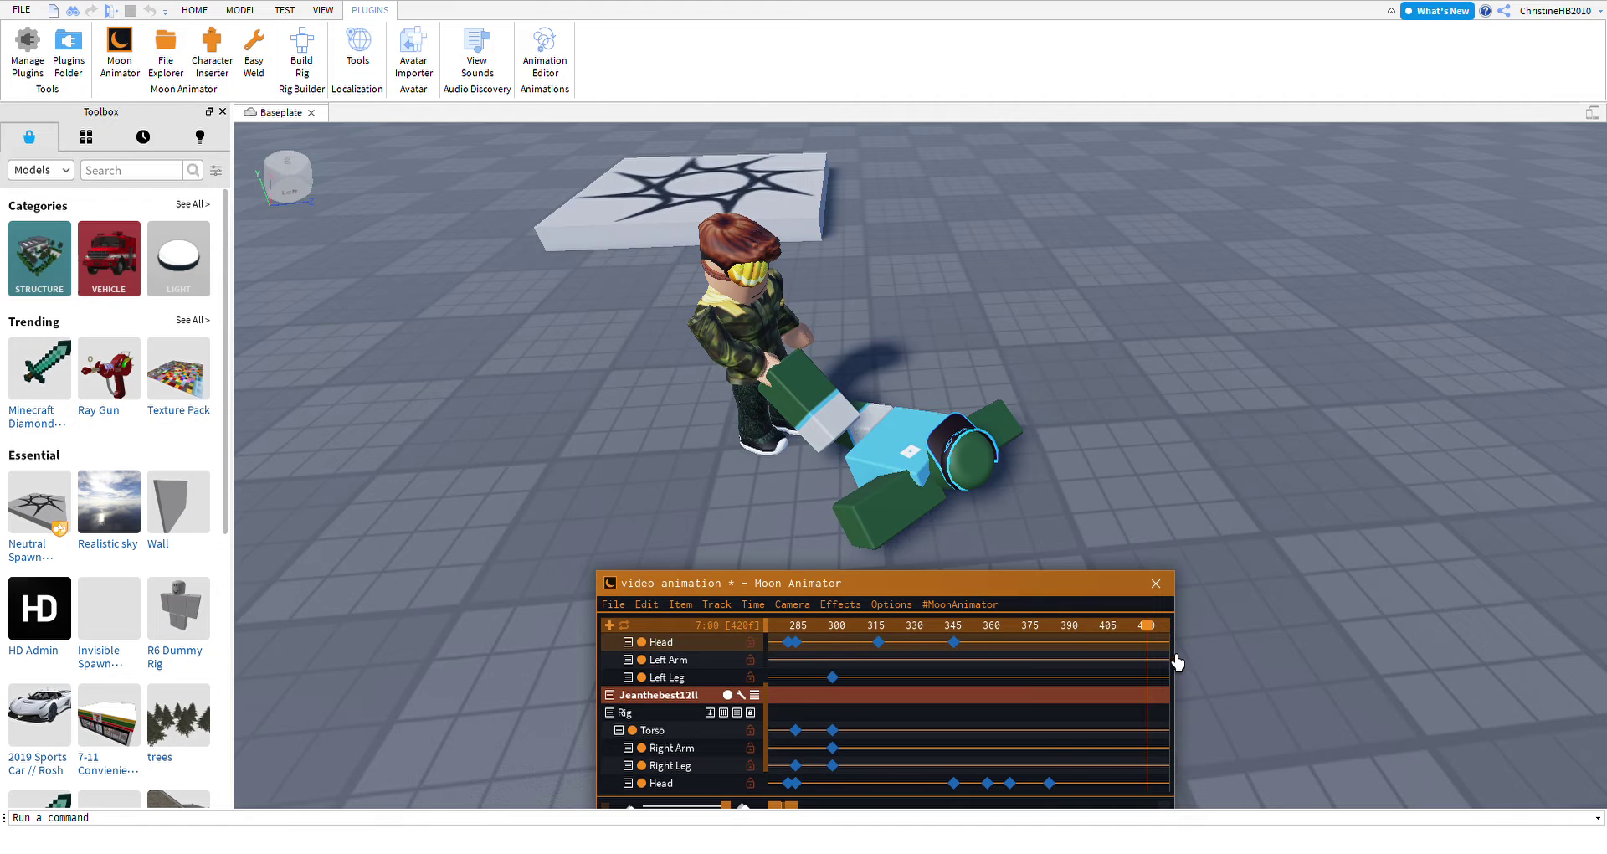
left_click(971, 443)
scroll(989, 400, "up", 4)
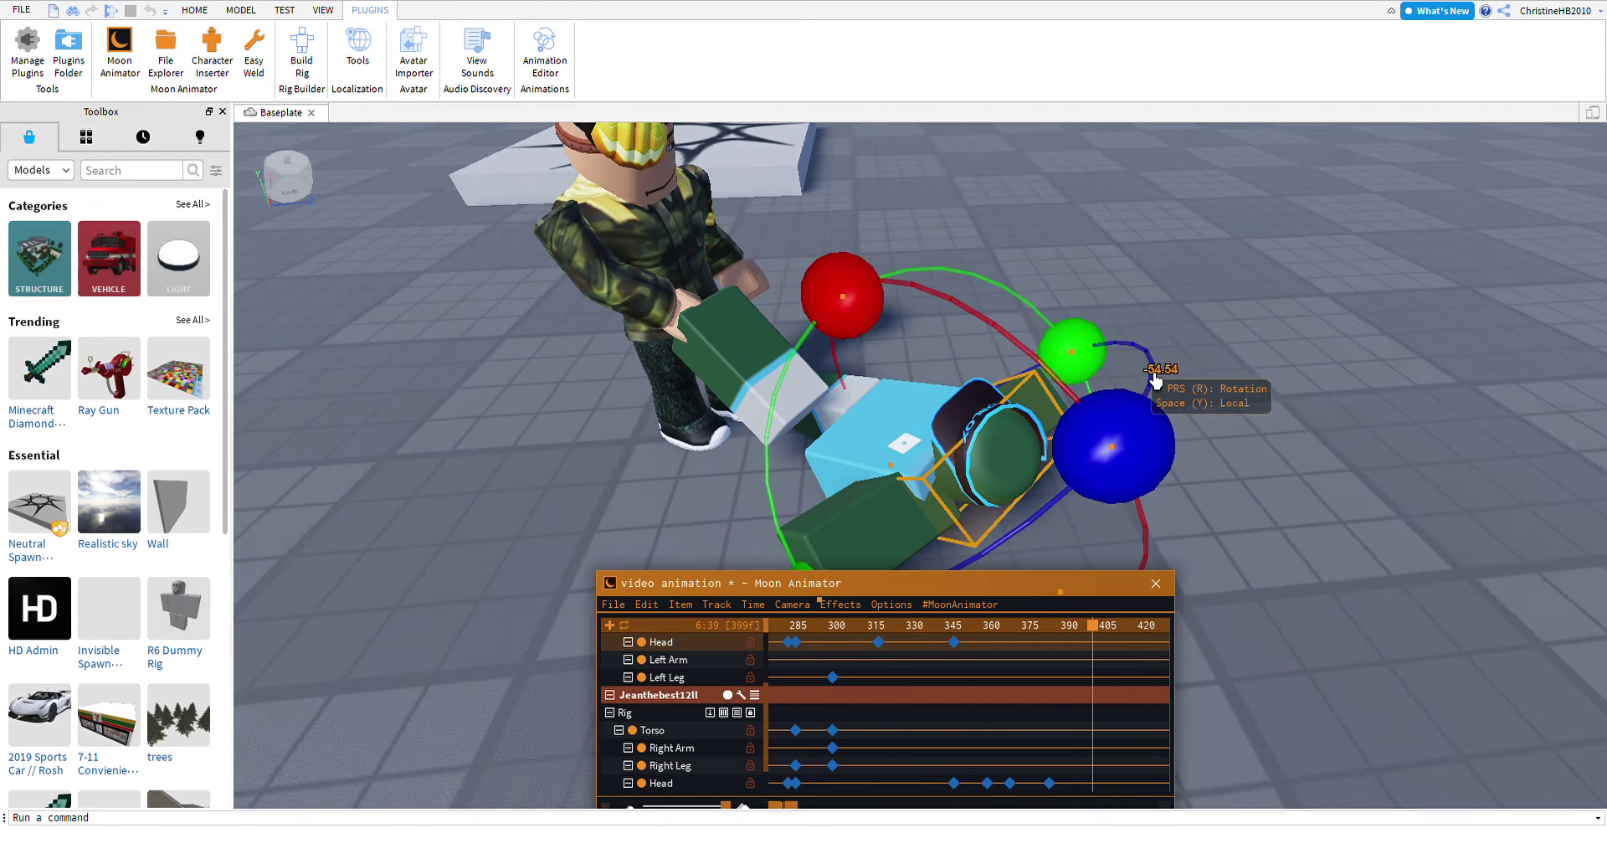
left_click_drag(1155, 379, 1133, 675)
At about frame 425, rotate the green character's head about 46.7 degrees.
left_click(1160, 661)
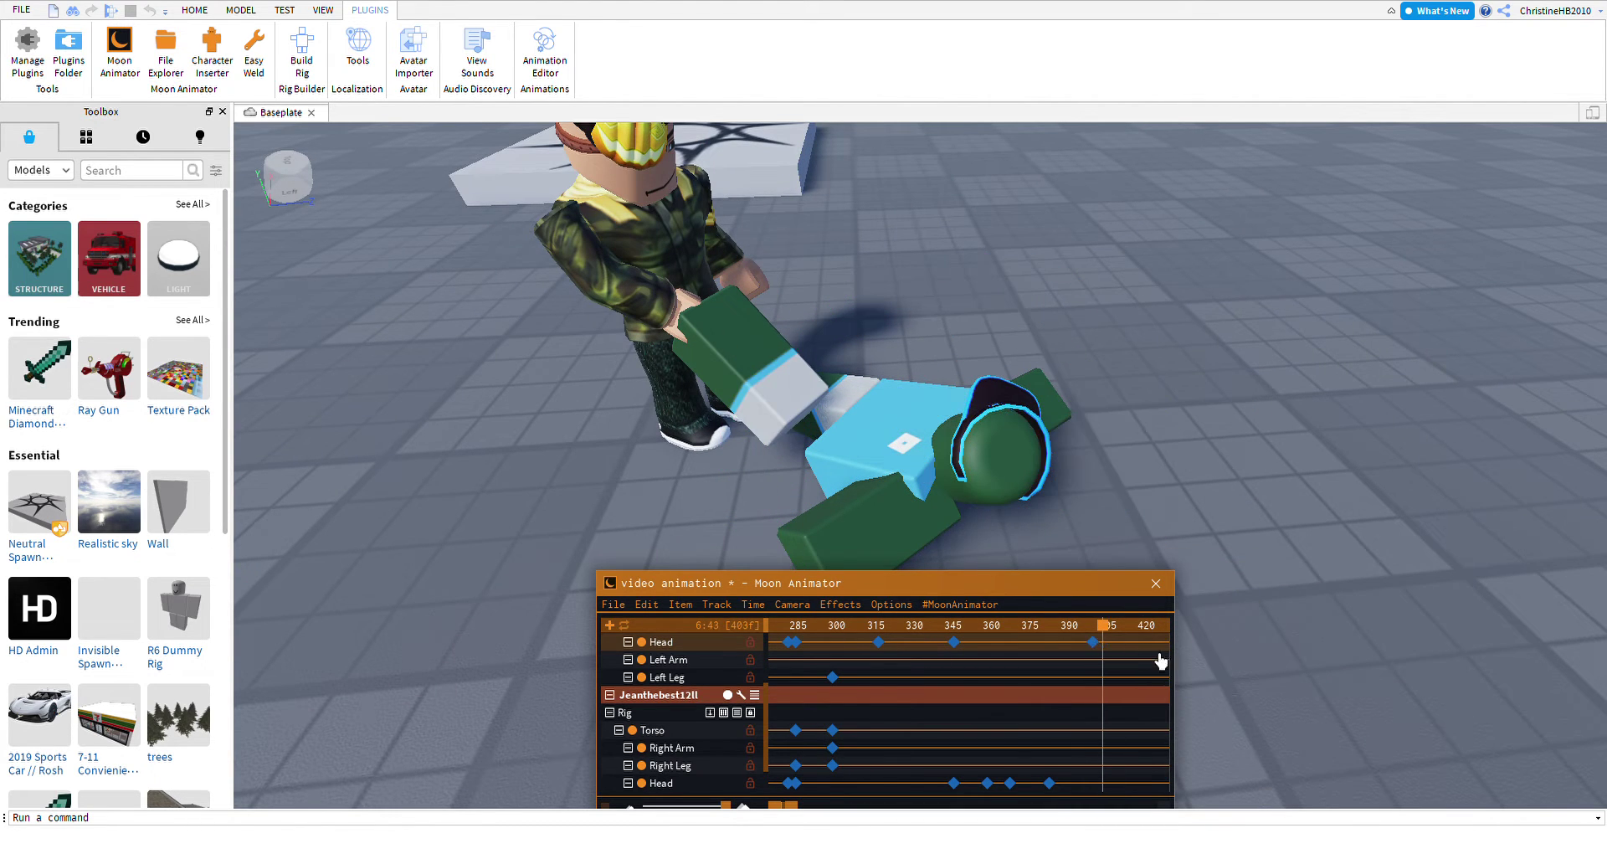
left_click(981, 678)
left_click(996, 452)
left_click_drag(764, 384, 786, 552)
At frame 456, rotate the green character's head about 52 degrees.
left_click(1061, 661)
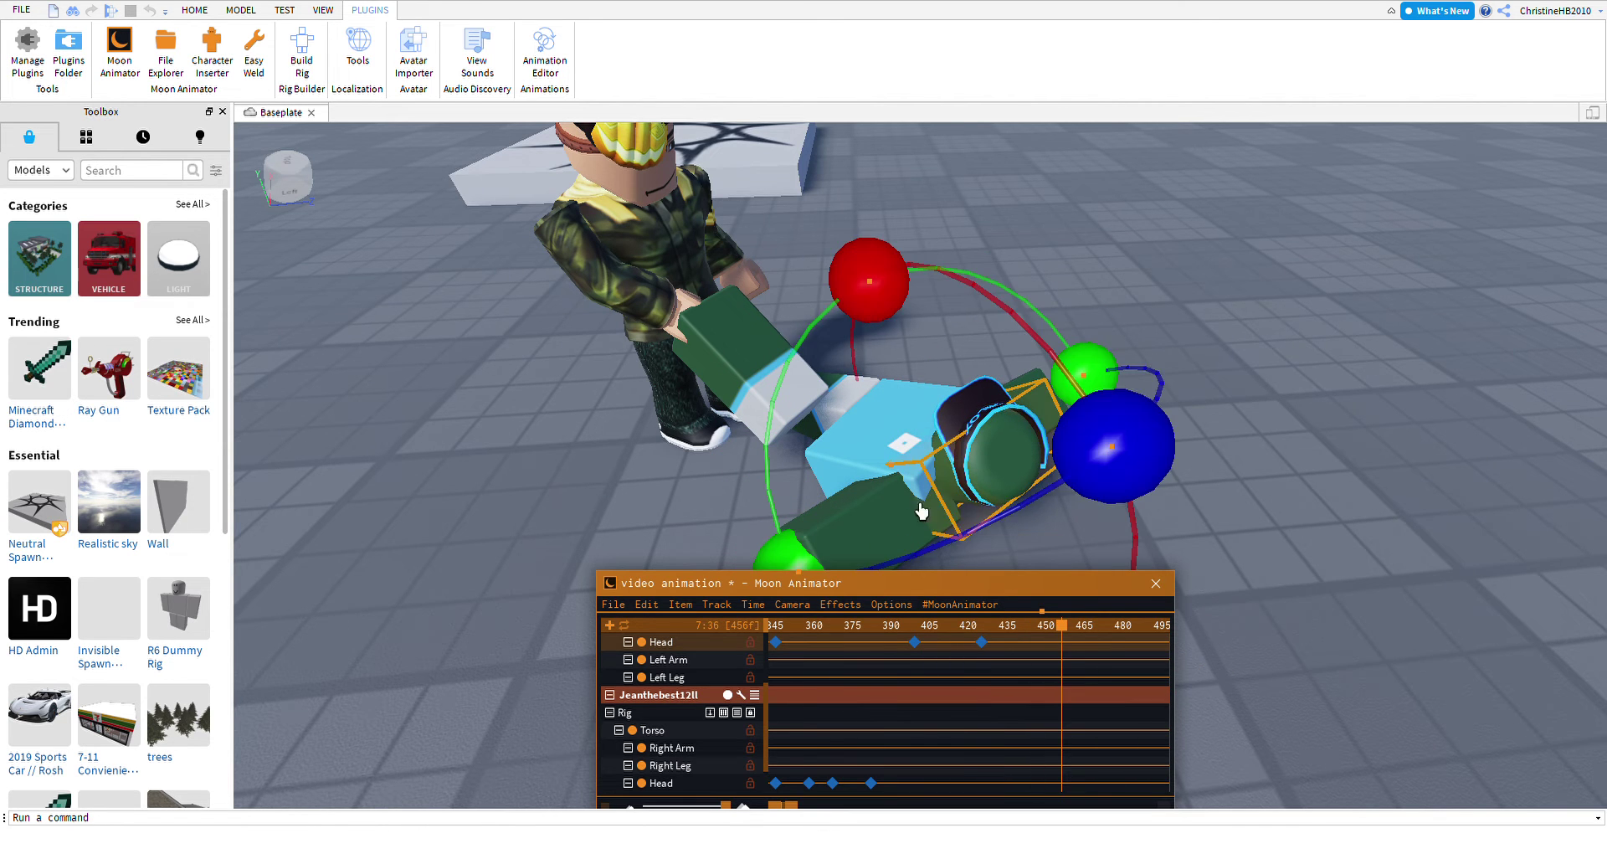
scroll(878, 404, "down", 3)
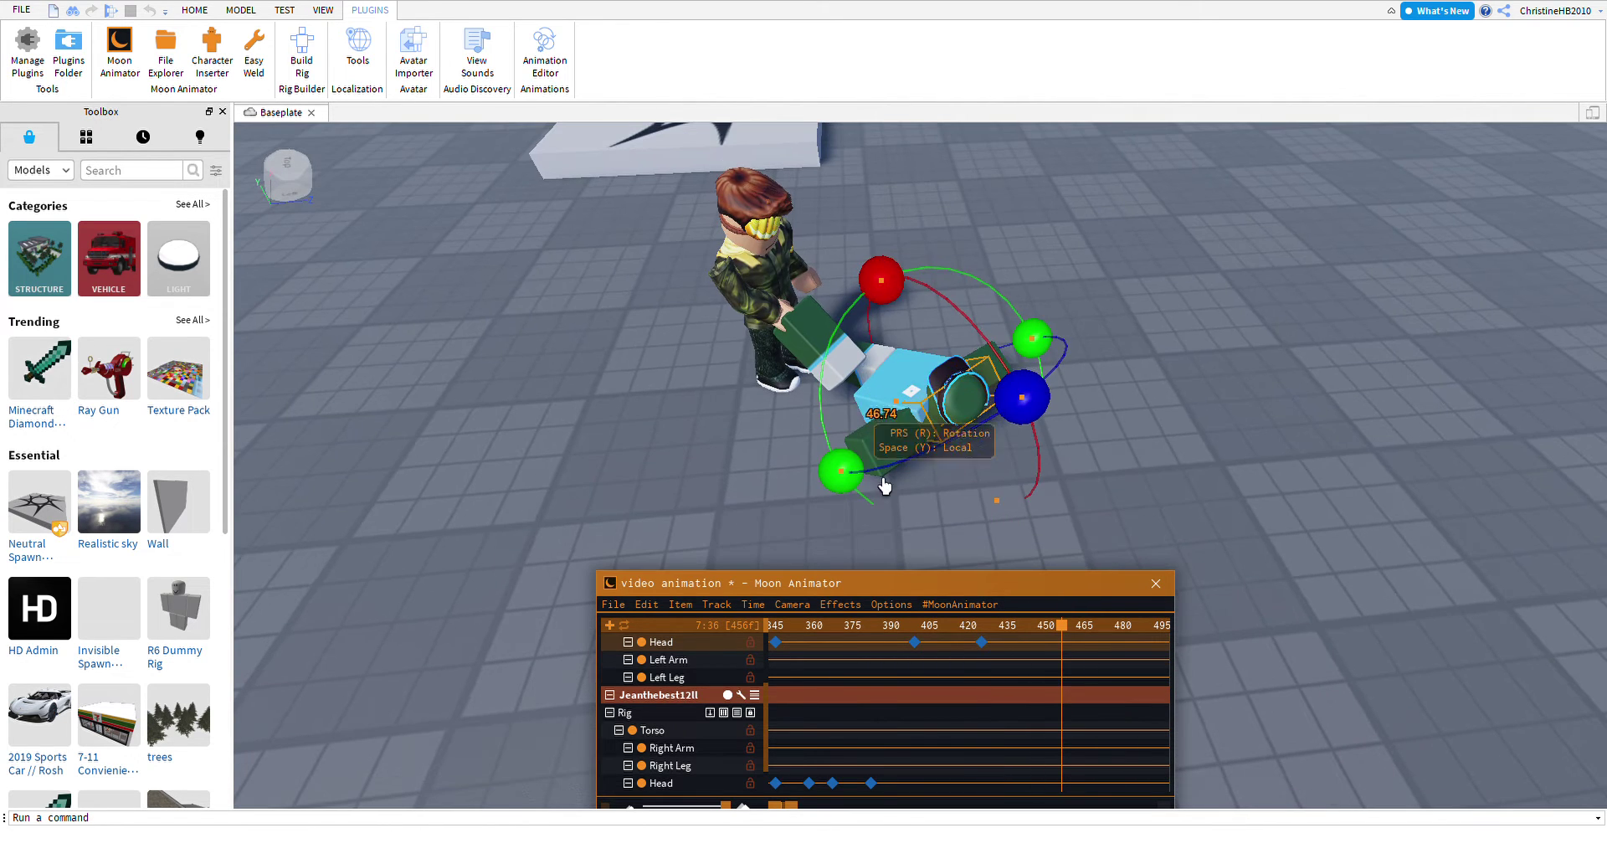
left_click_drag(884, 485, 970, 545)
key("space")
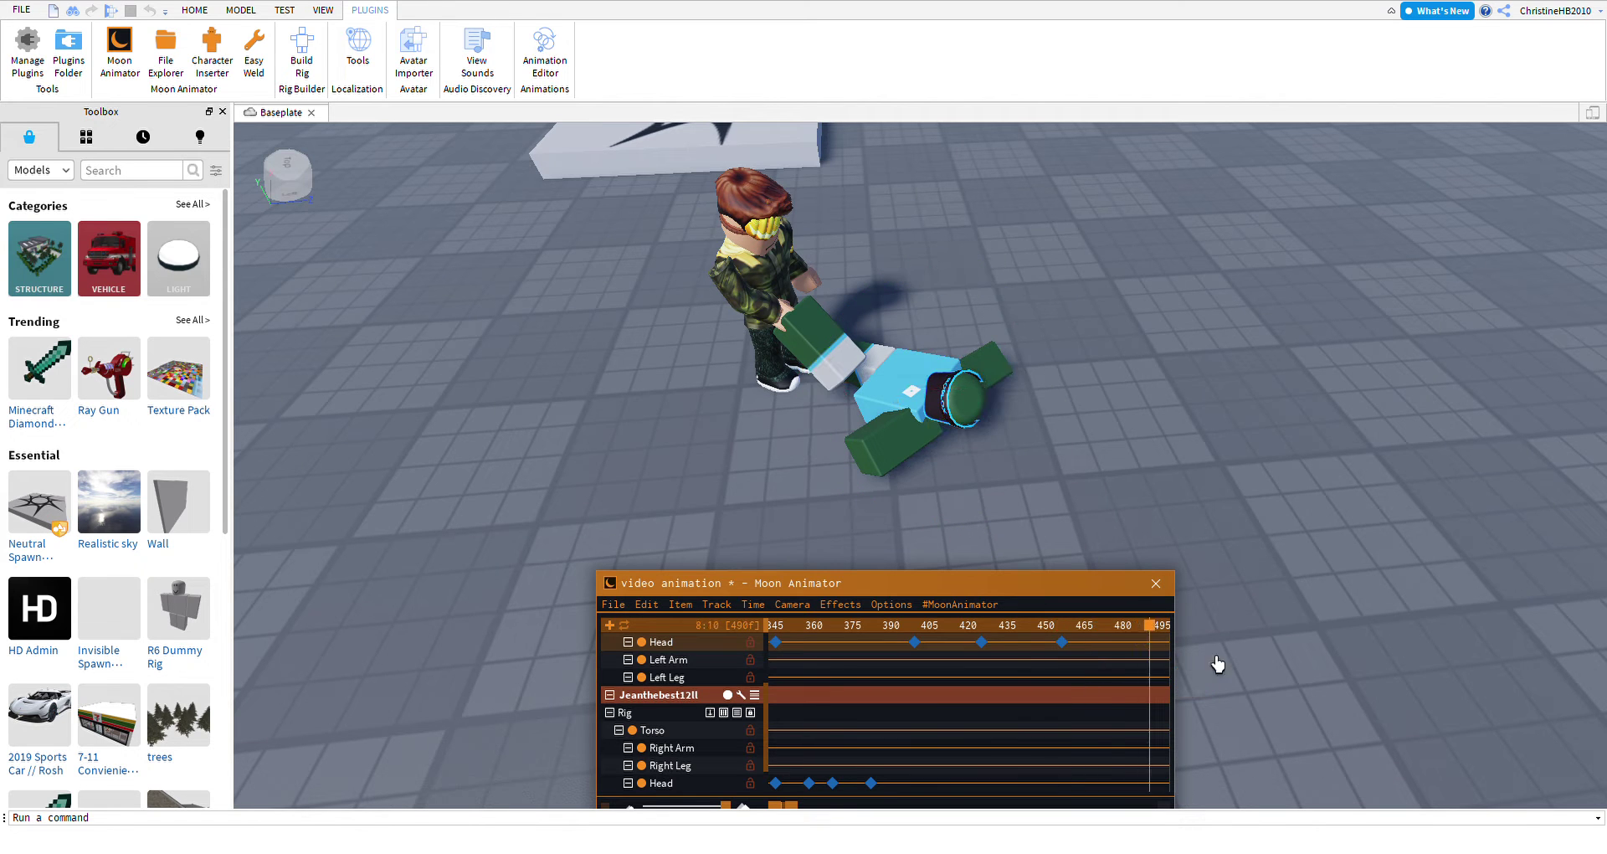
At frame 474, rotate the green character's head about -47 degrees.
left_click(963, 393)
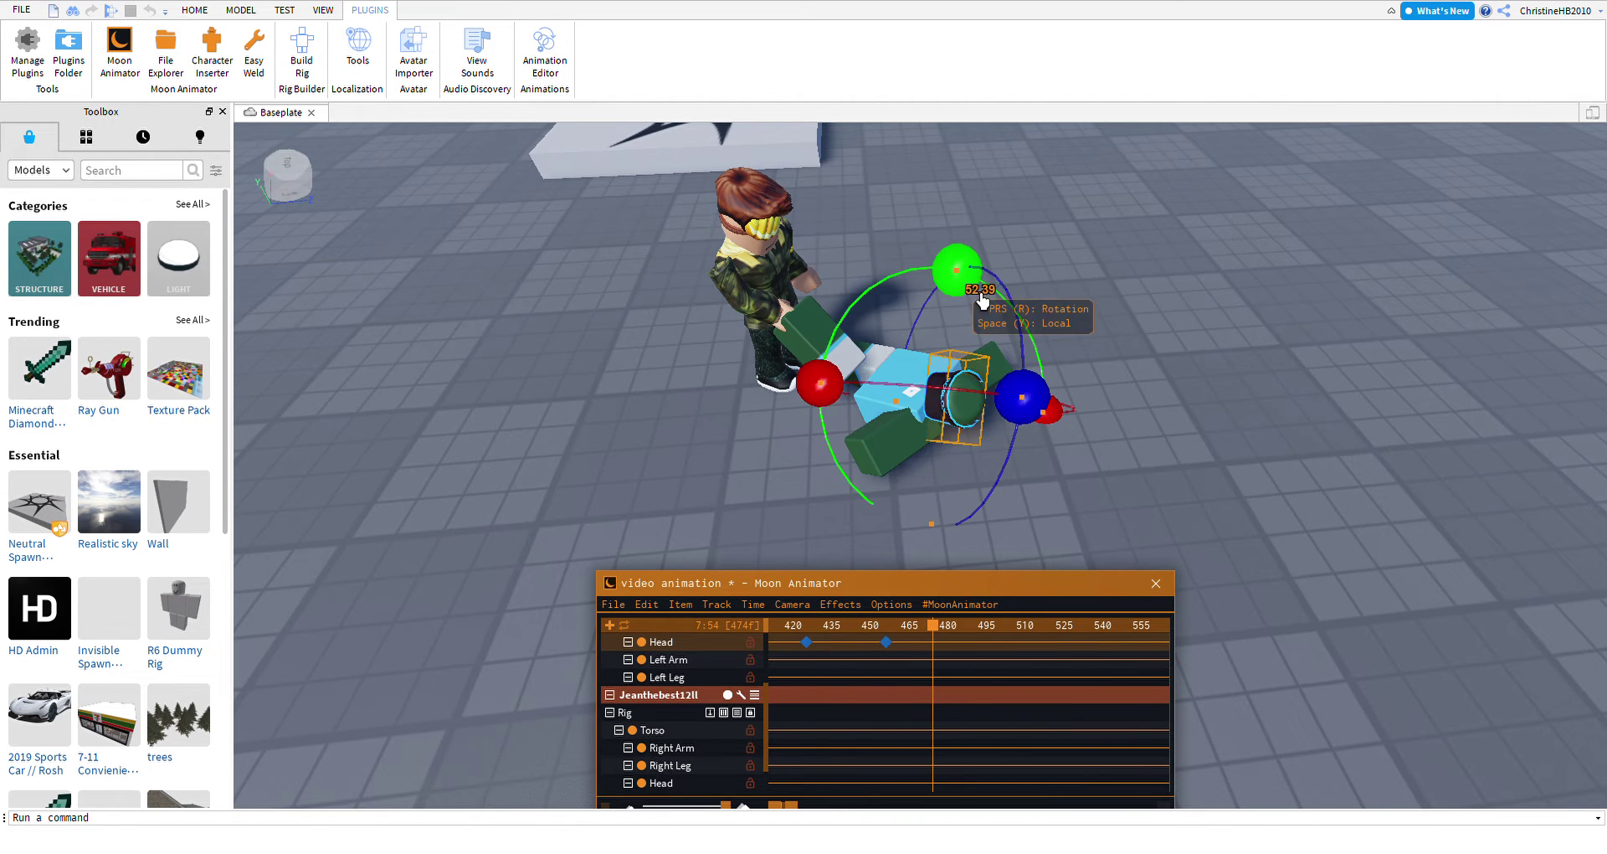
left_click_drag(1022, 312, 1067, 345)
scroll(1071, 356, "up", 5)
right_click_drag(1072, 356, 1071, 423)
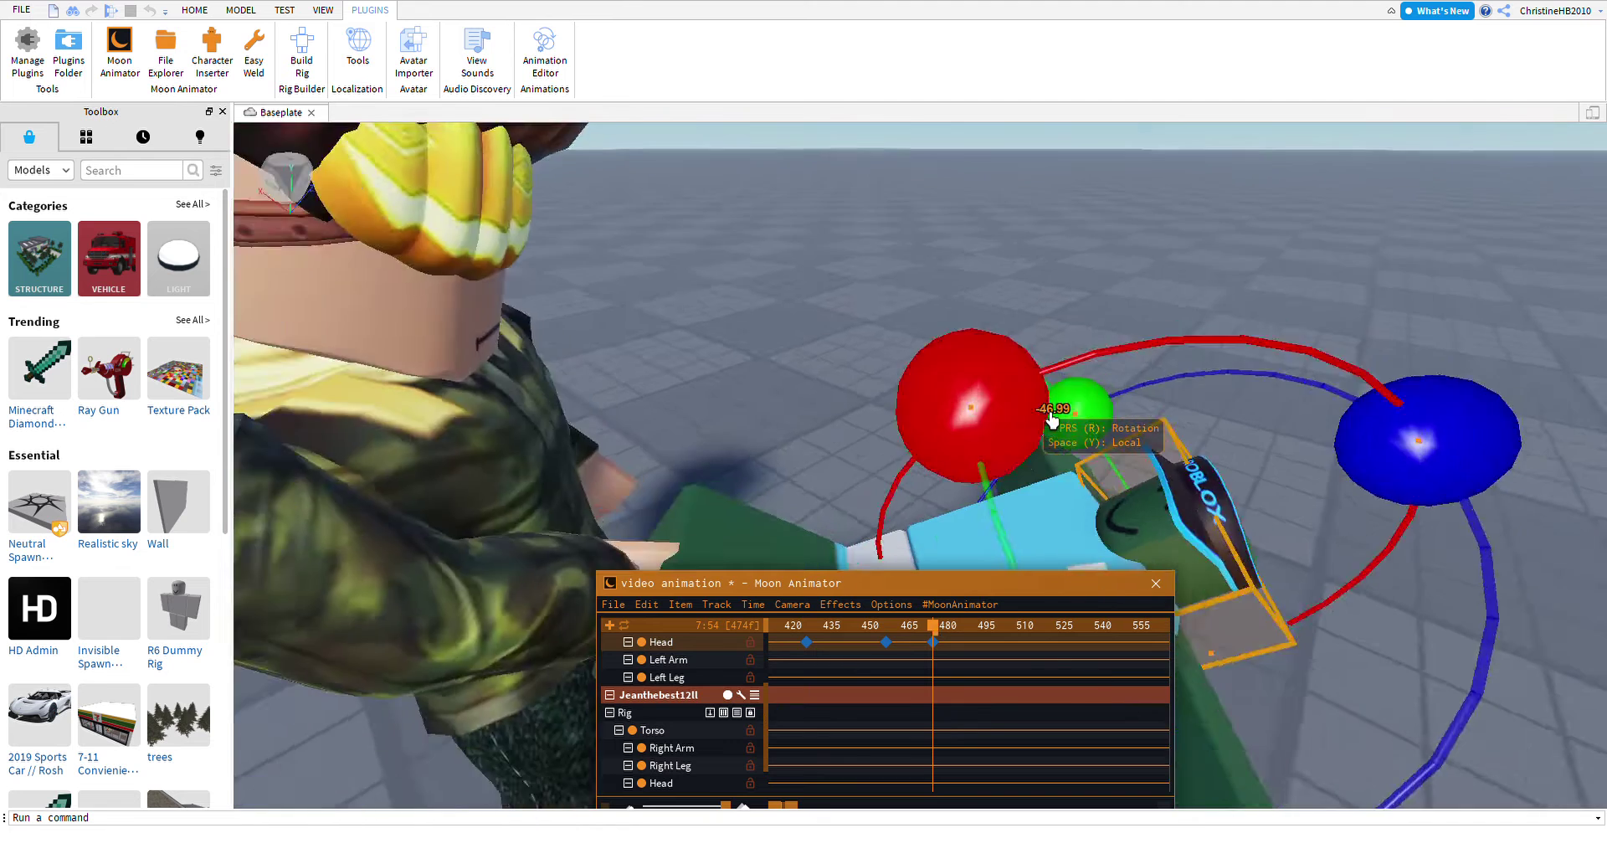
At frame 474, rotate the first character's right arm to raise it forward over the green character's leg.
scroll(826, 435, "down", 5)
left_click(870, 448)
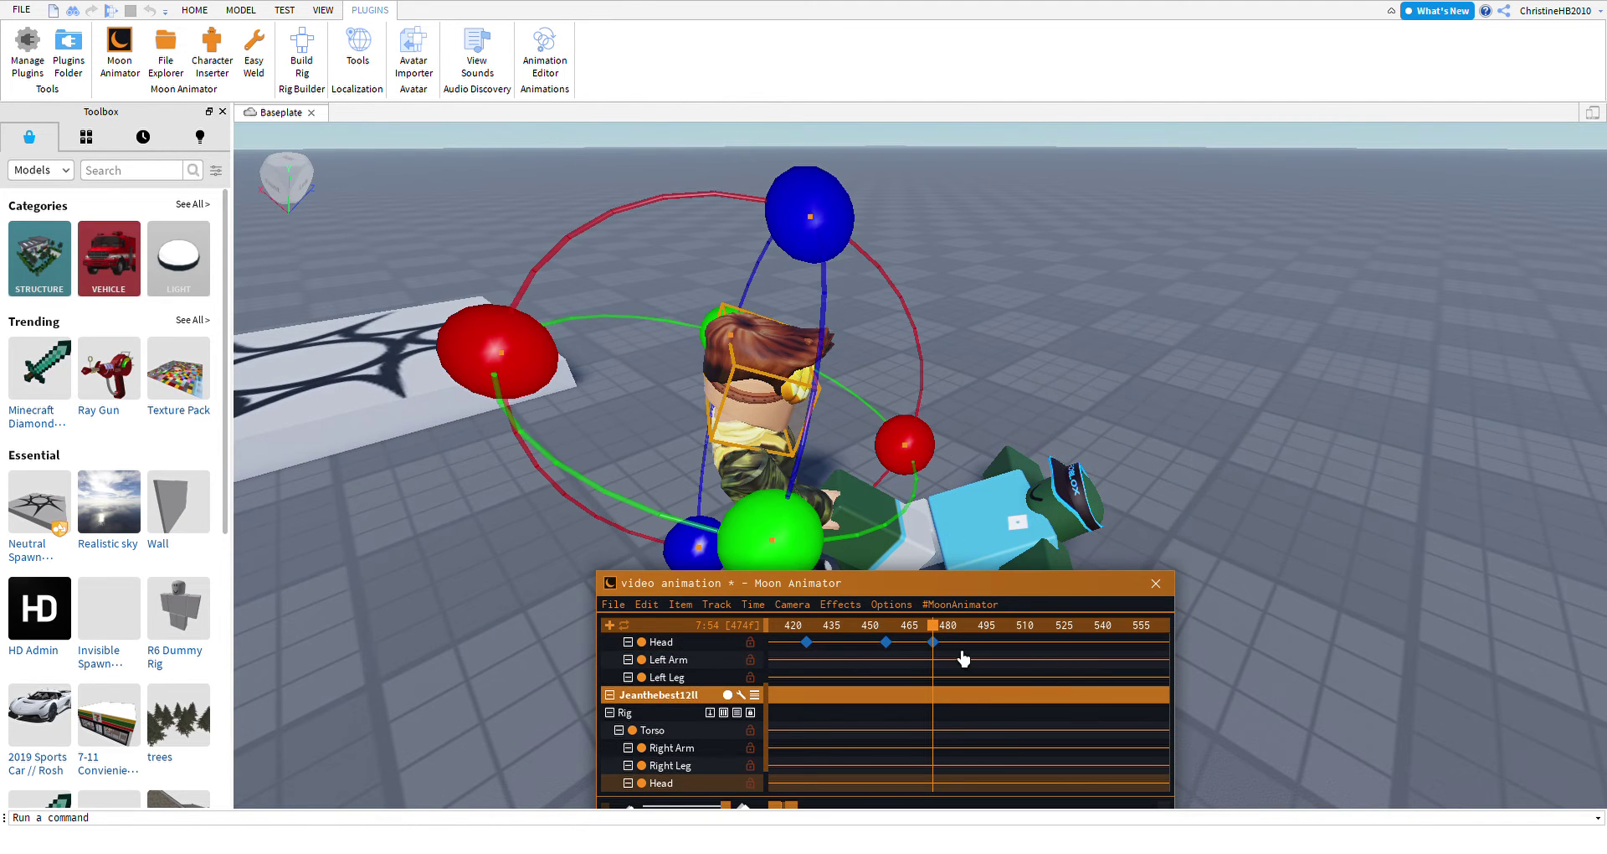
right_click_drag(1002, 579, 825, 481)
left_click(825, 481)
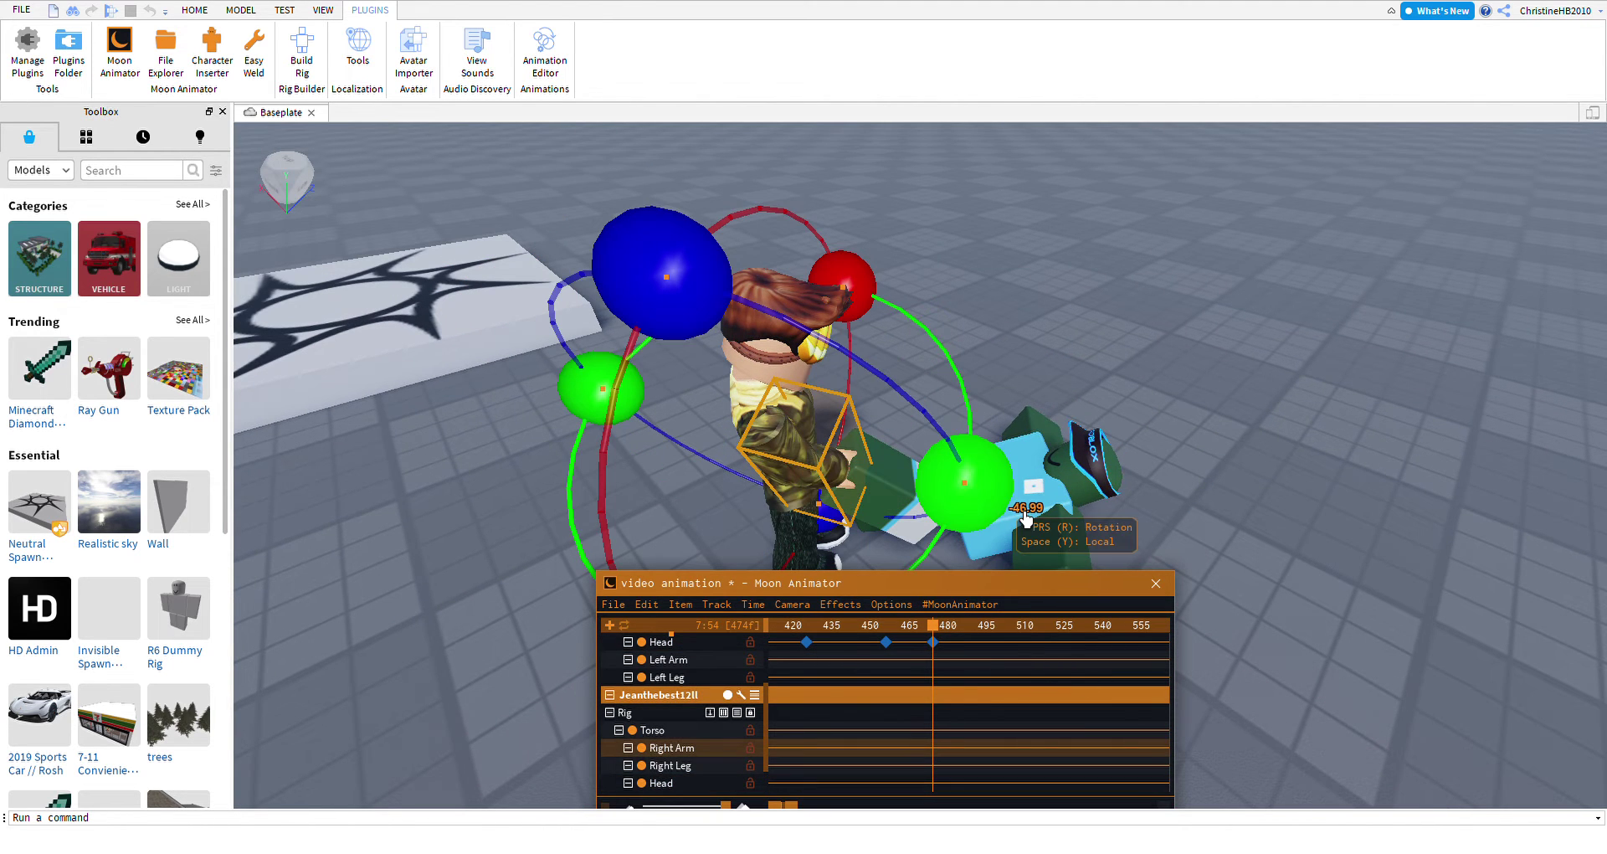
left_click_drag(996, 532, 906, 536)
At frame 474, lift the green character's torso off the ground and move it about 1.2 away from the first character.
left_click(1005, 469)
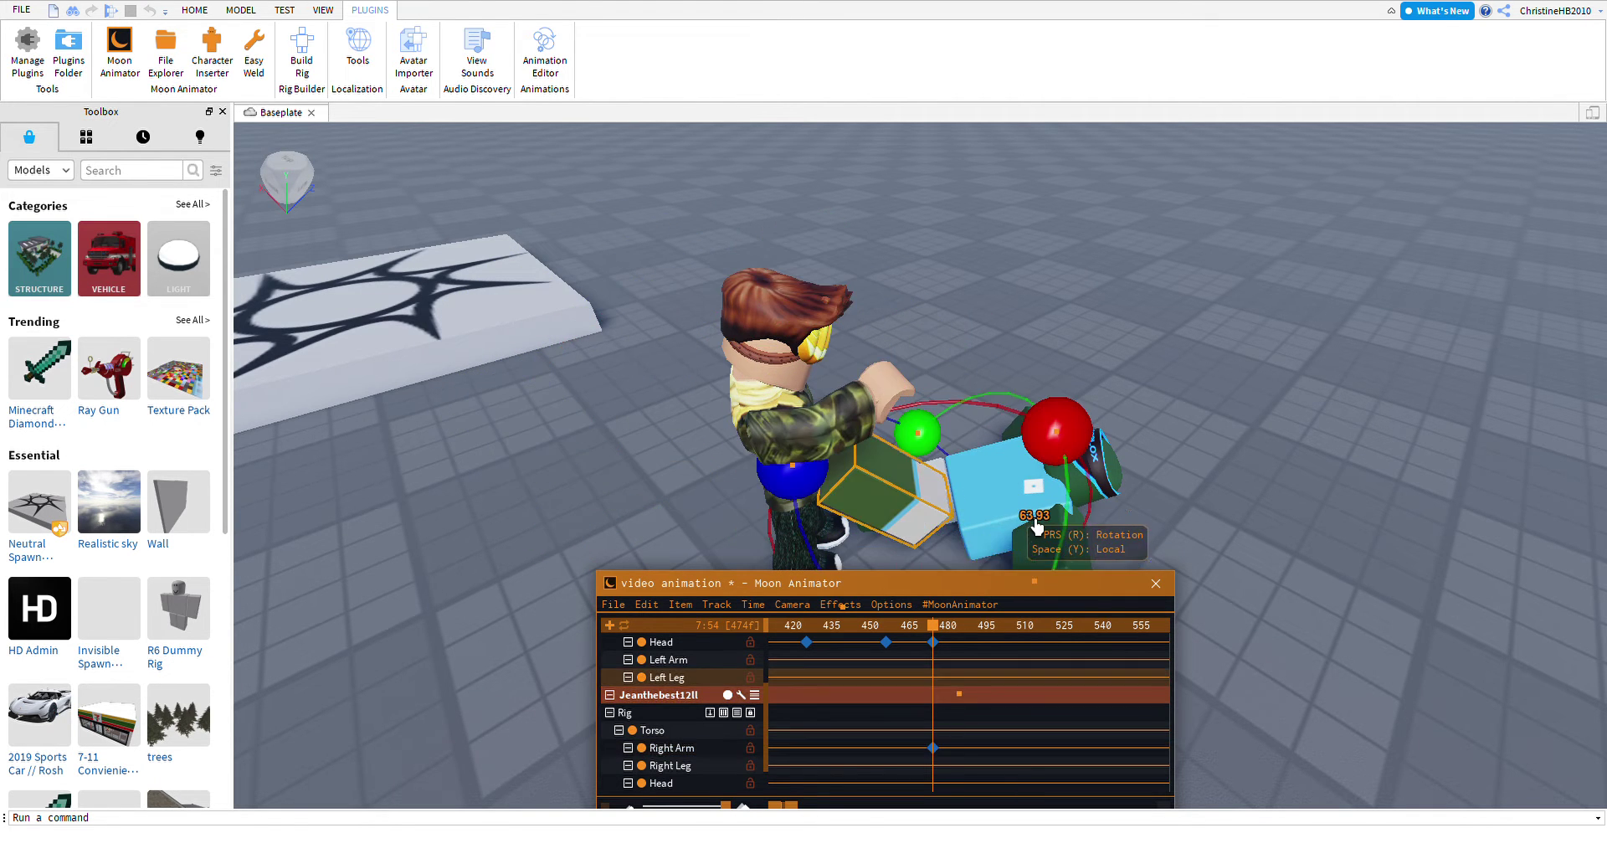
key("r")
left_click_drag(1008, 436, 1043, 283)
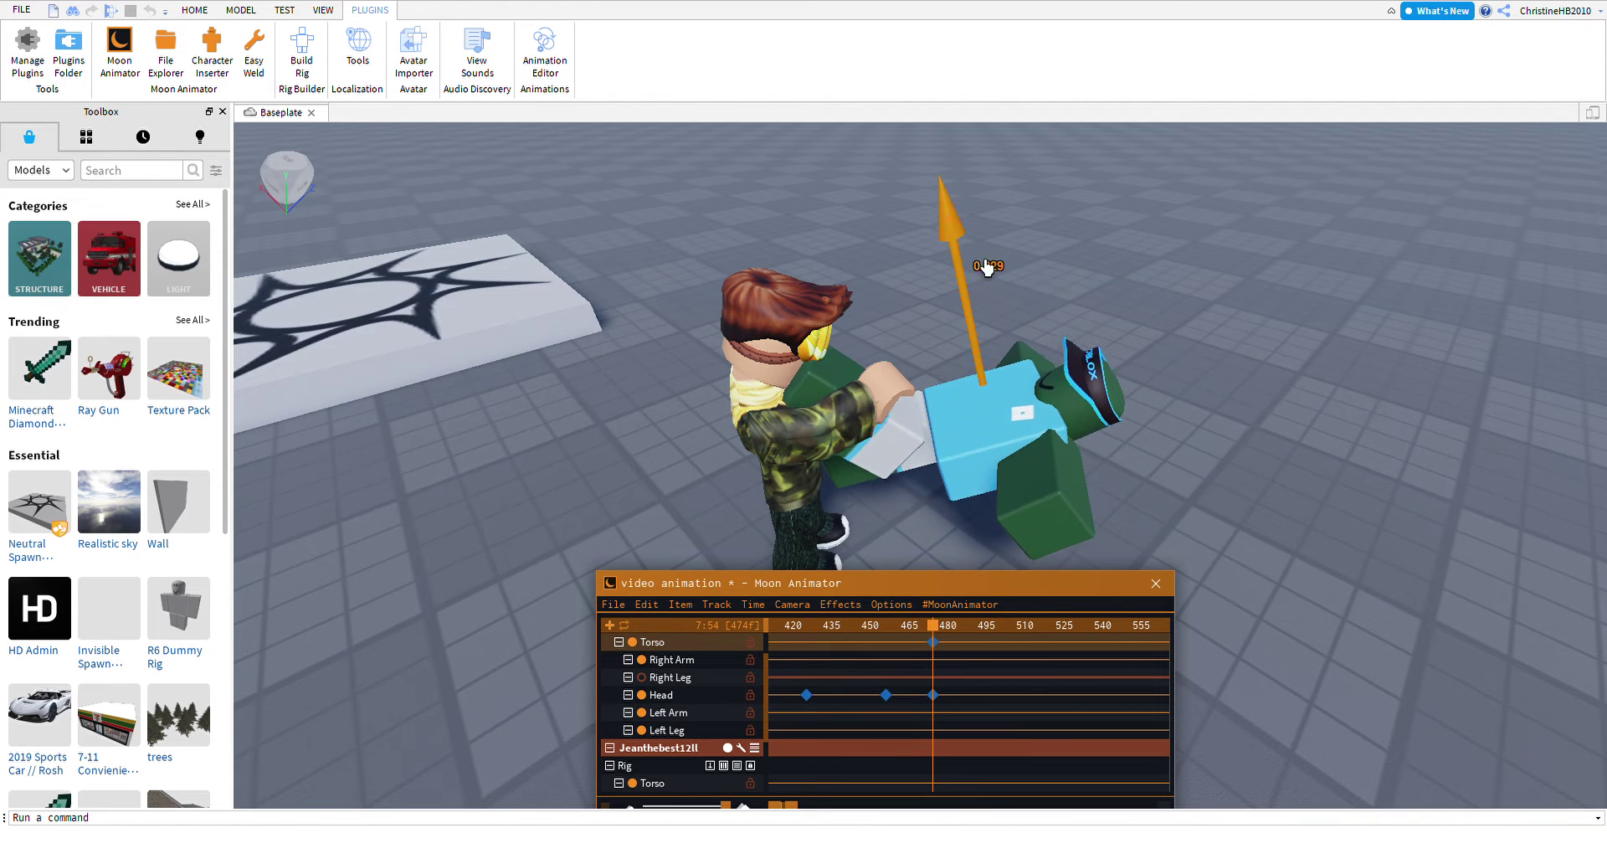
left_click_drag(1119, 405, 1289, 398)
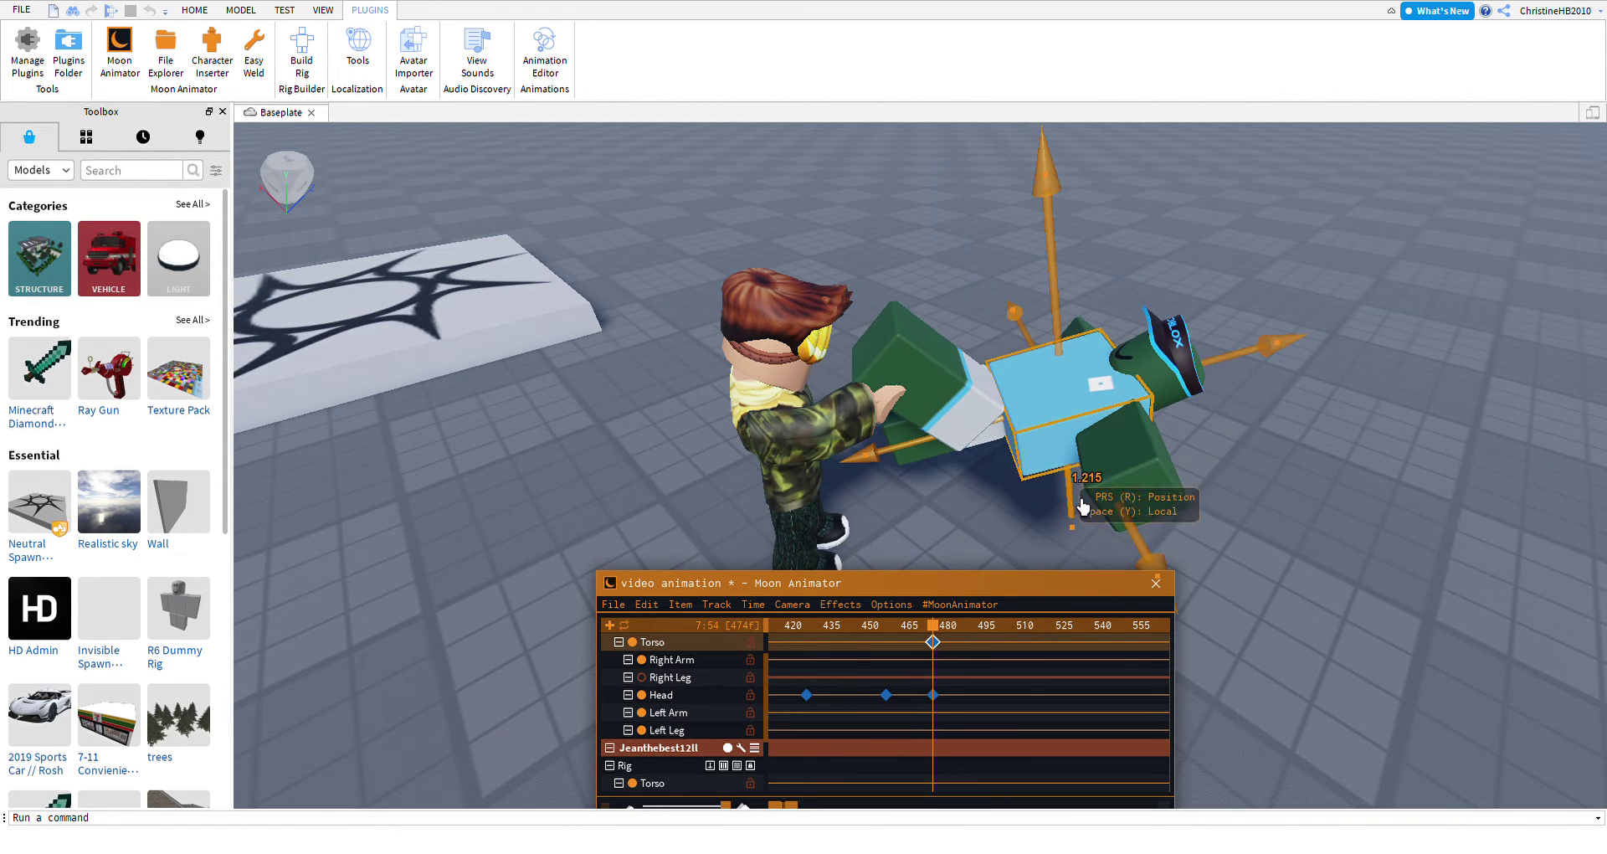
At frame 474, rotate the green character's torso so its head tips toward the ground and its legs rise.
key("r")
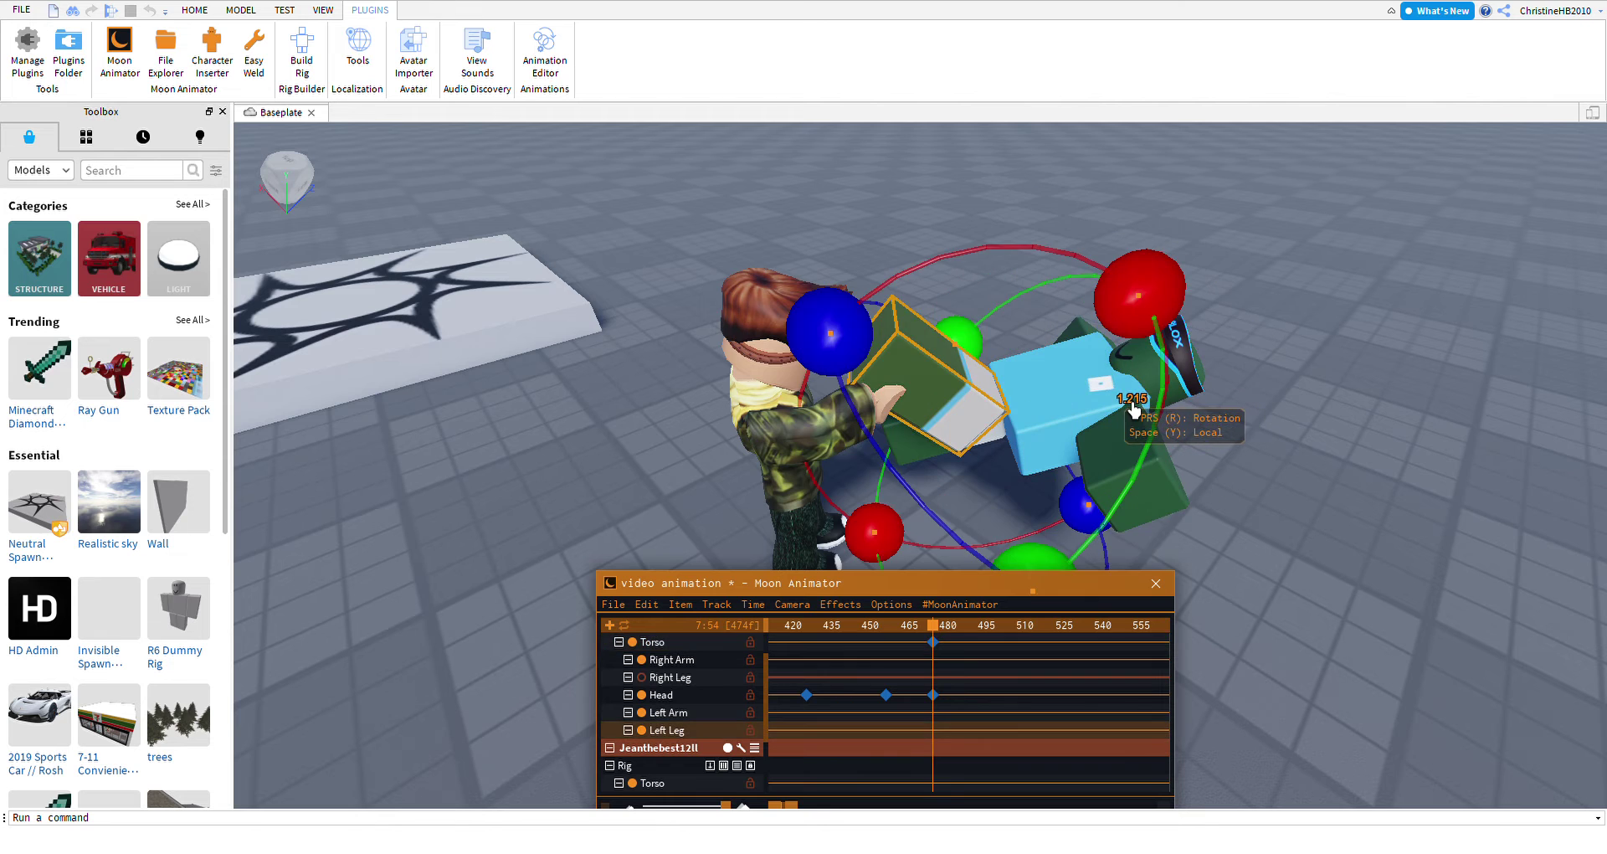
left_click_drag(1231, 356, 1183, 384)
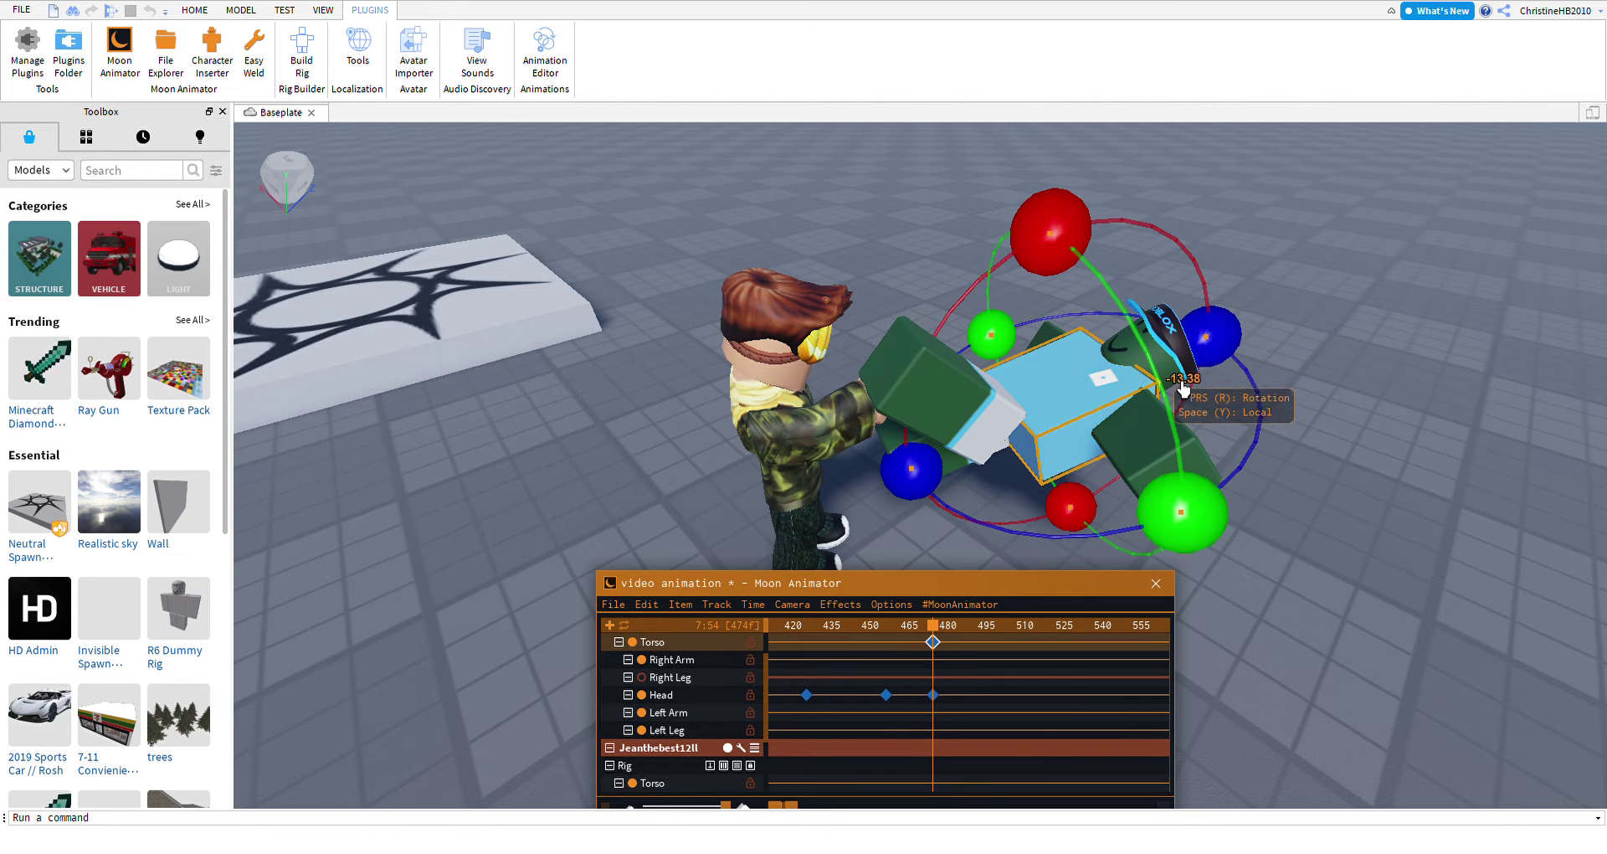
left_click_drag(1046, 234, 1023, 617)
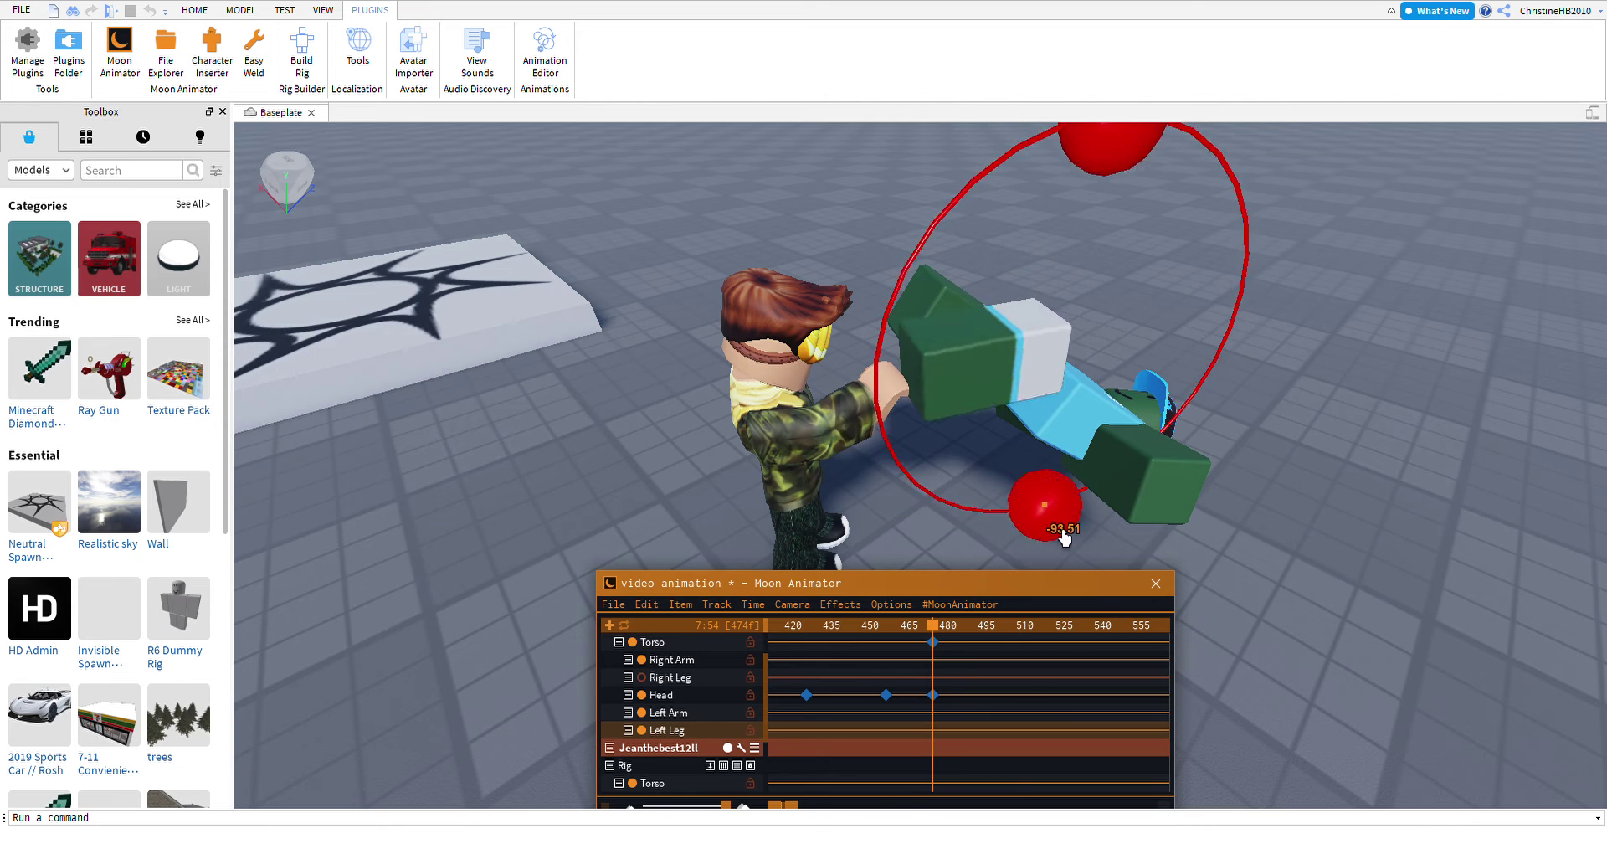
At frame 474, rotate the green character's left leg about -85 degrees and shift it about 0.67 toward the first character's hand.
left_click_drag(1064, 538, 1030, 519)
right_click_drag(1029, 519, 1005, 479)
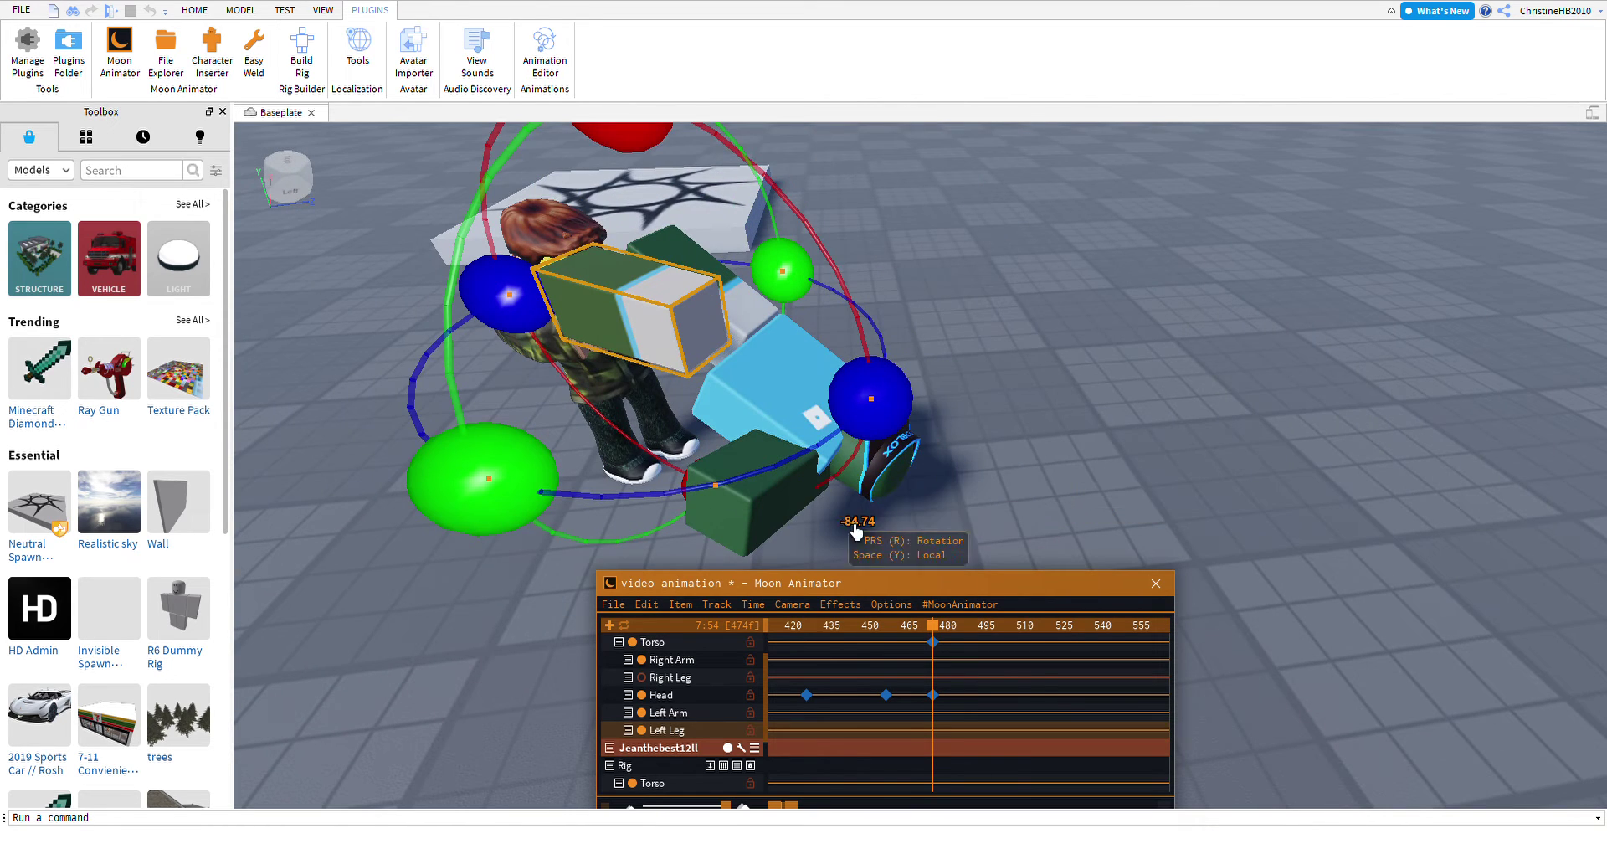
right_click_drag(762, 366, 929, 362)
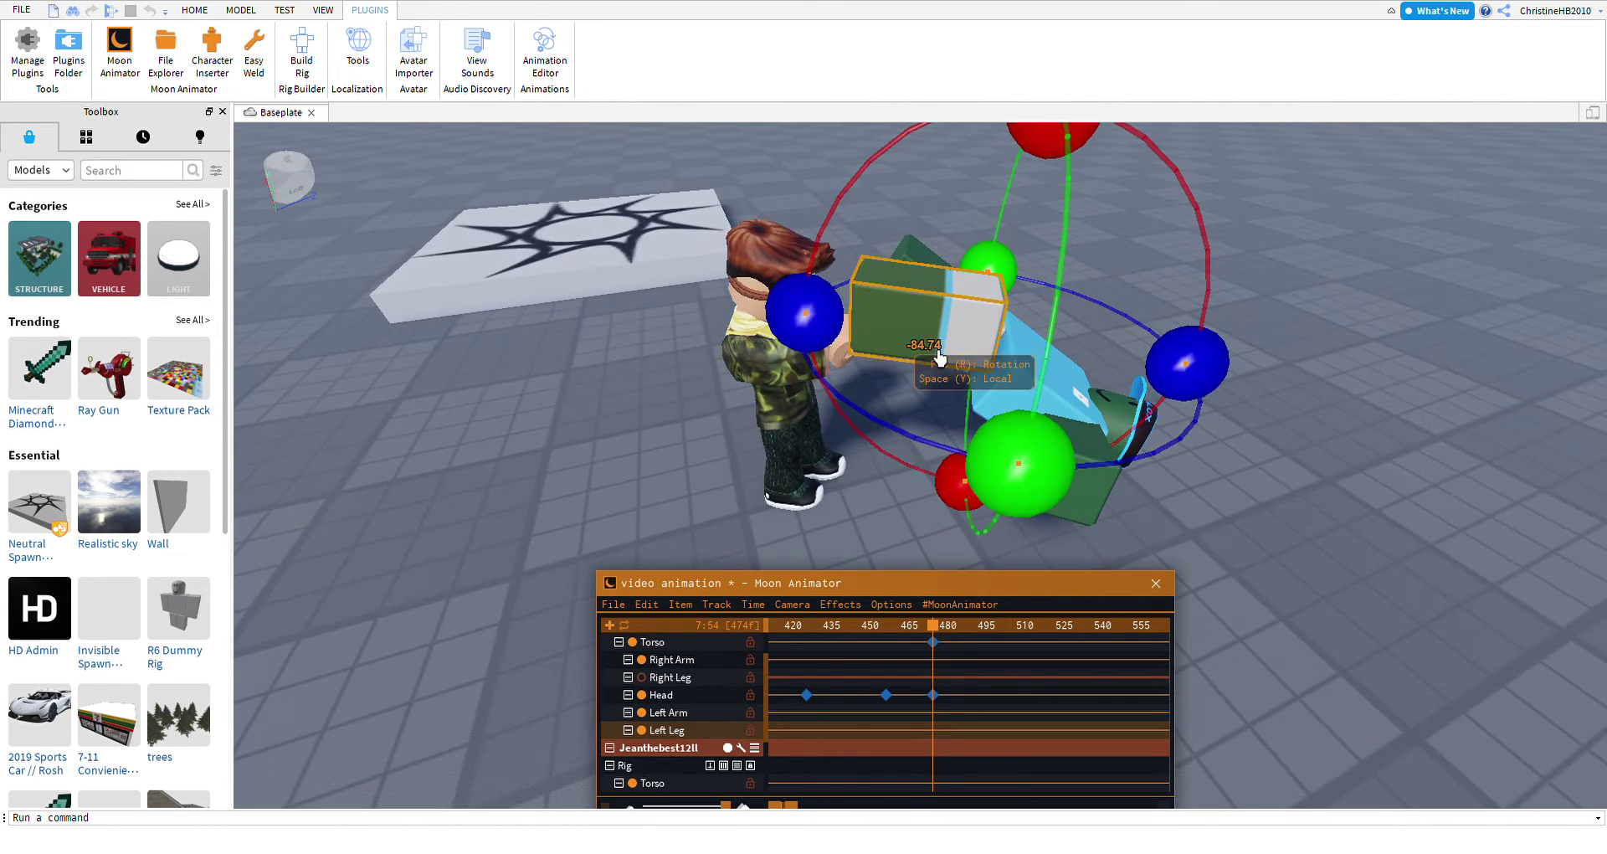
key("r")
left_click_drag(919, 362, 971, 532)
key("r")
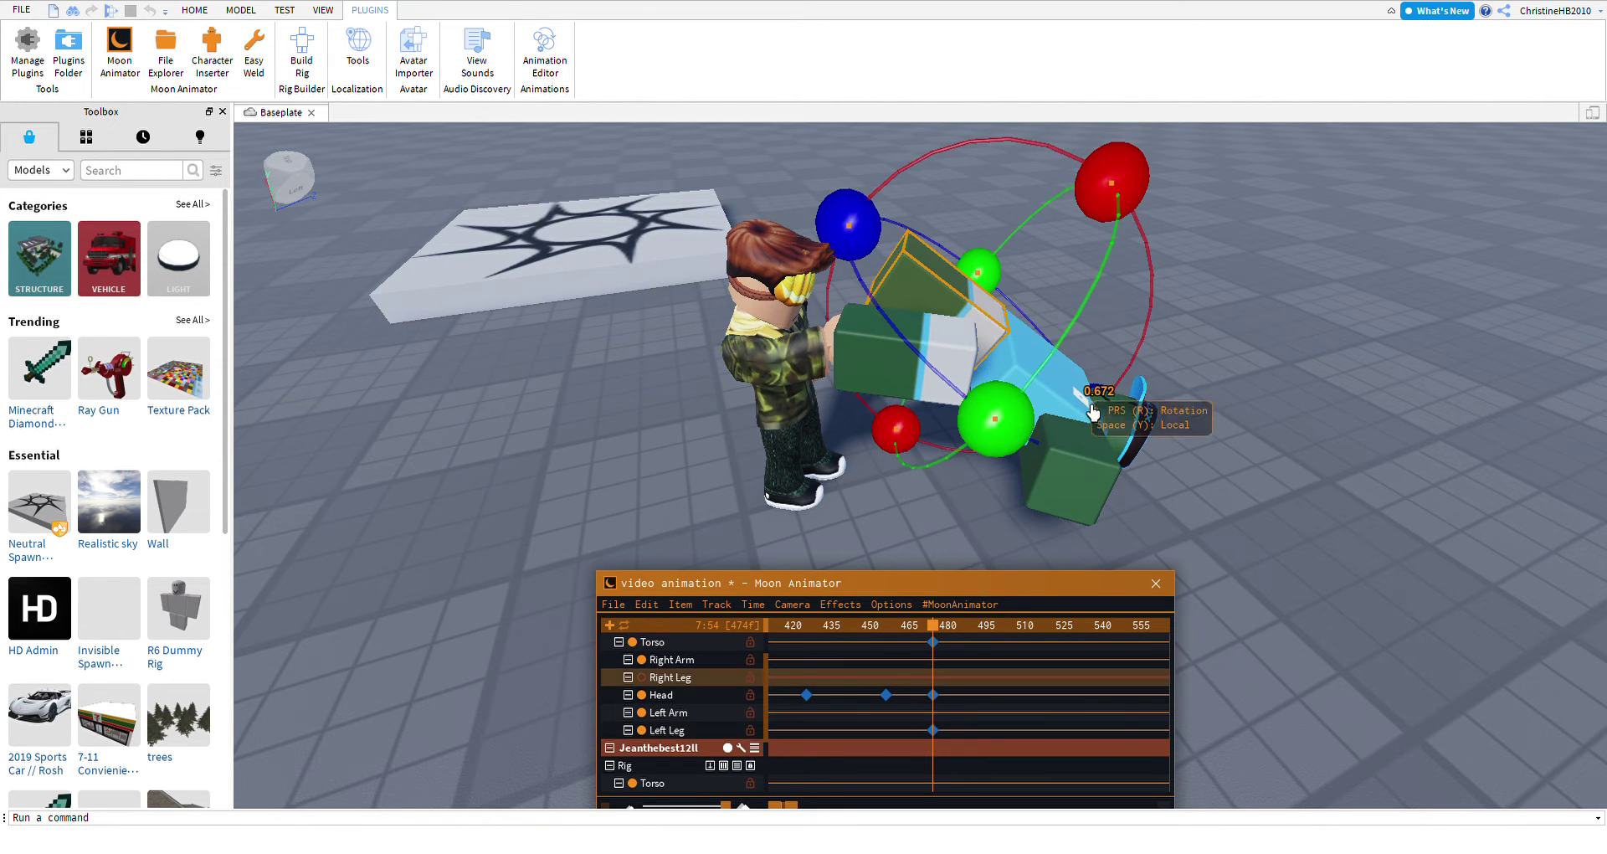
At frame 474, rotate the green character's left arm so it hangs toward the ground.
left_click(1088, 424)
left_click(1147, 443)
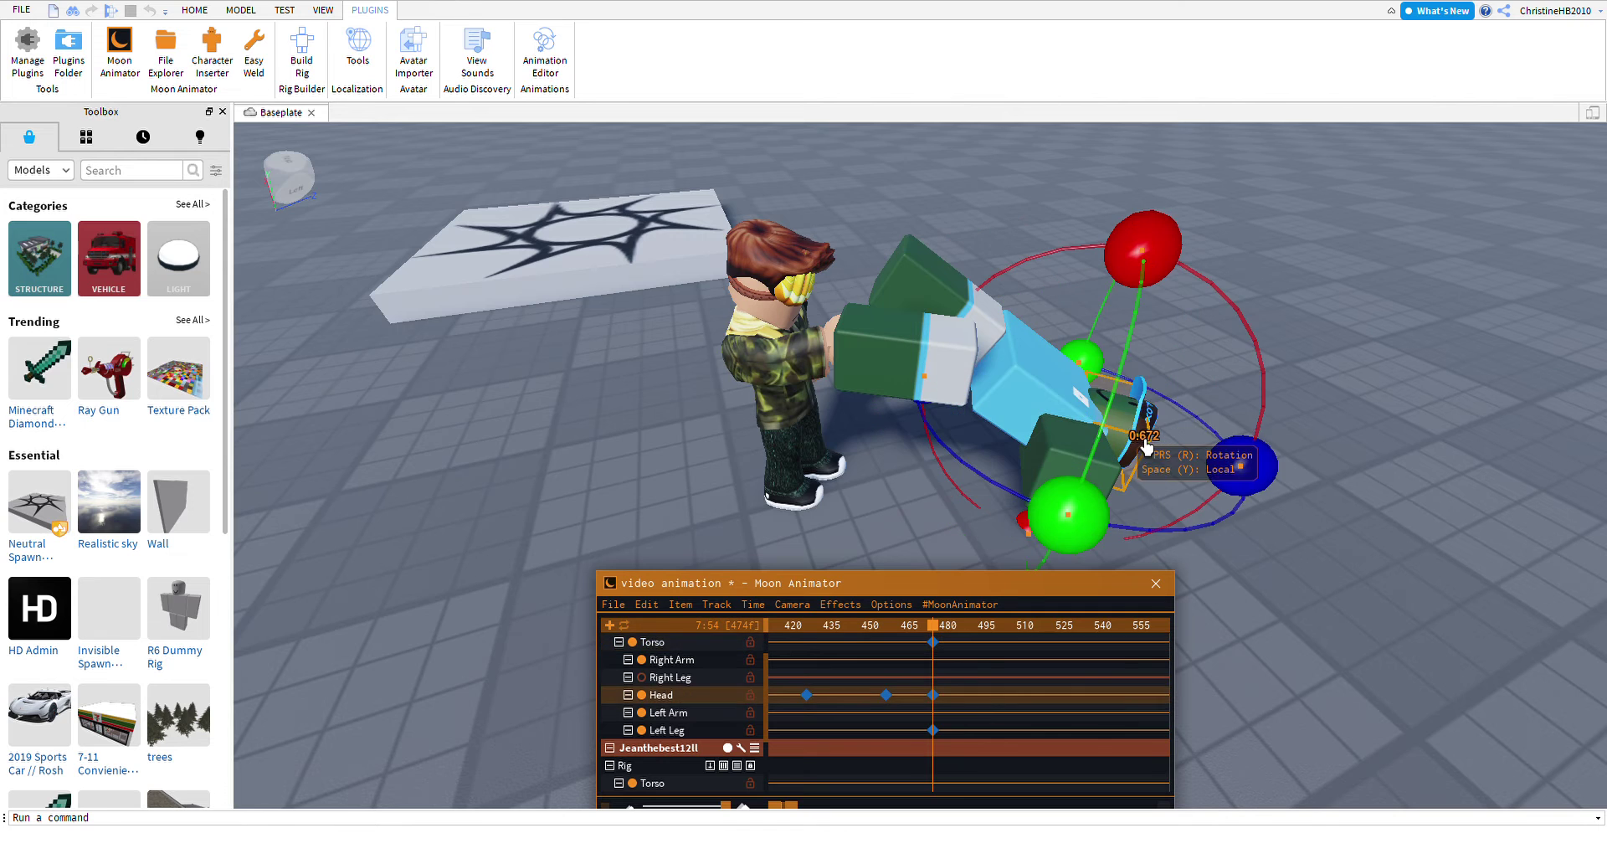
left_click(1052, 412)
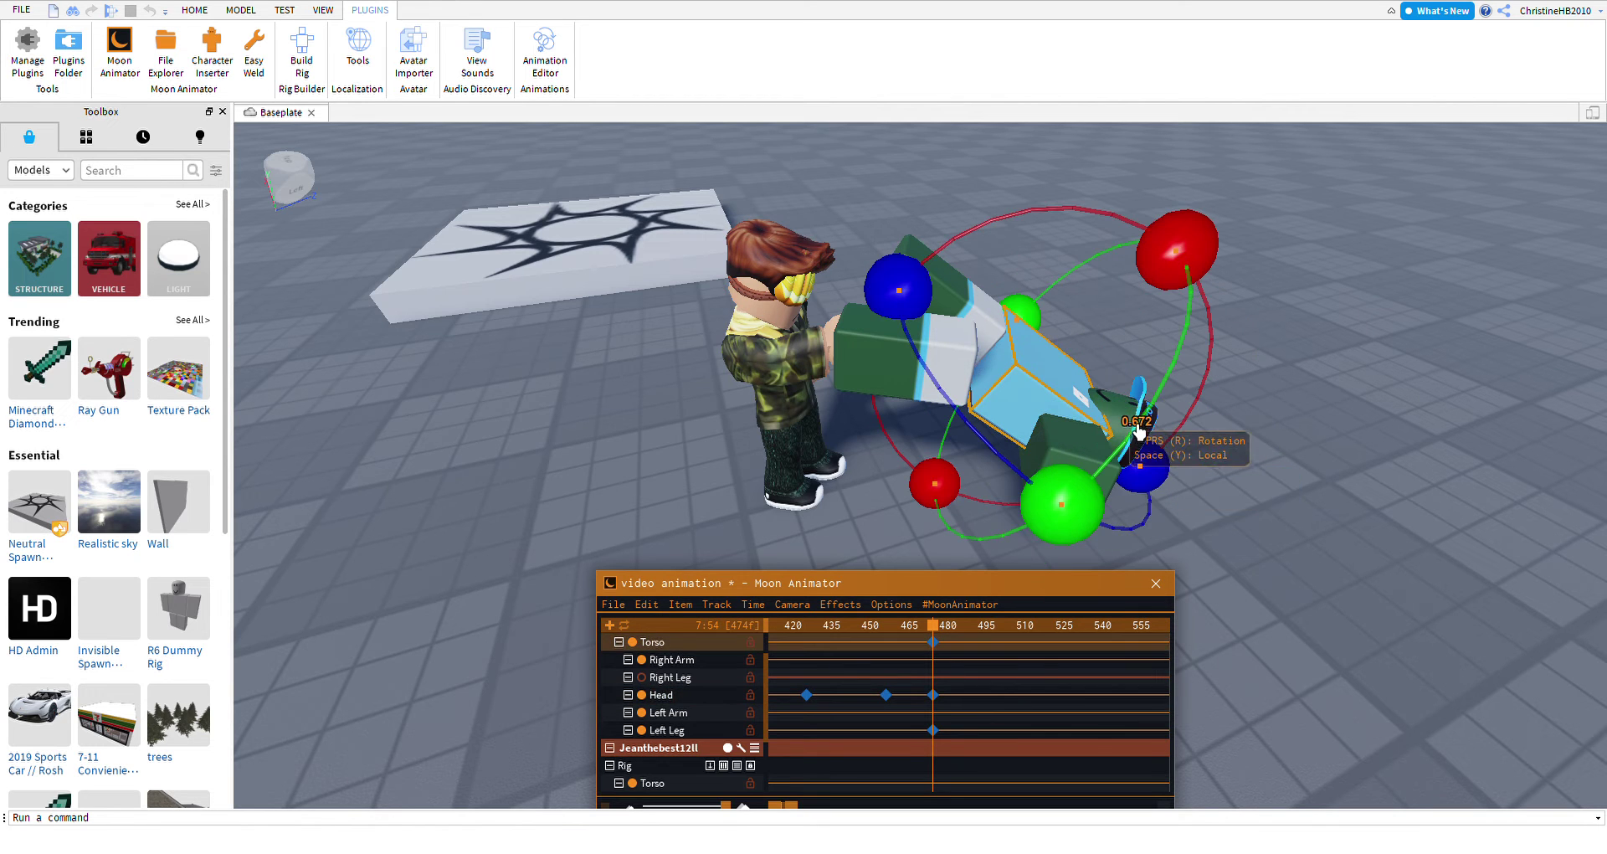
left_click(1138, 431)
left_click(1096, 448)
left_click(1122, 508)
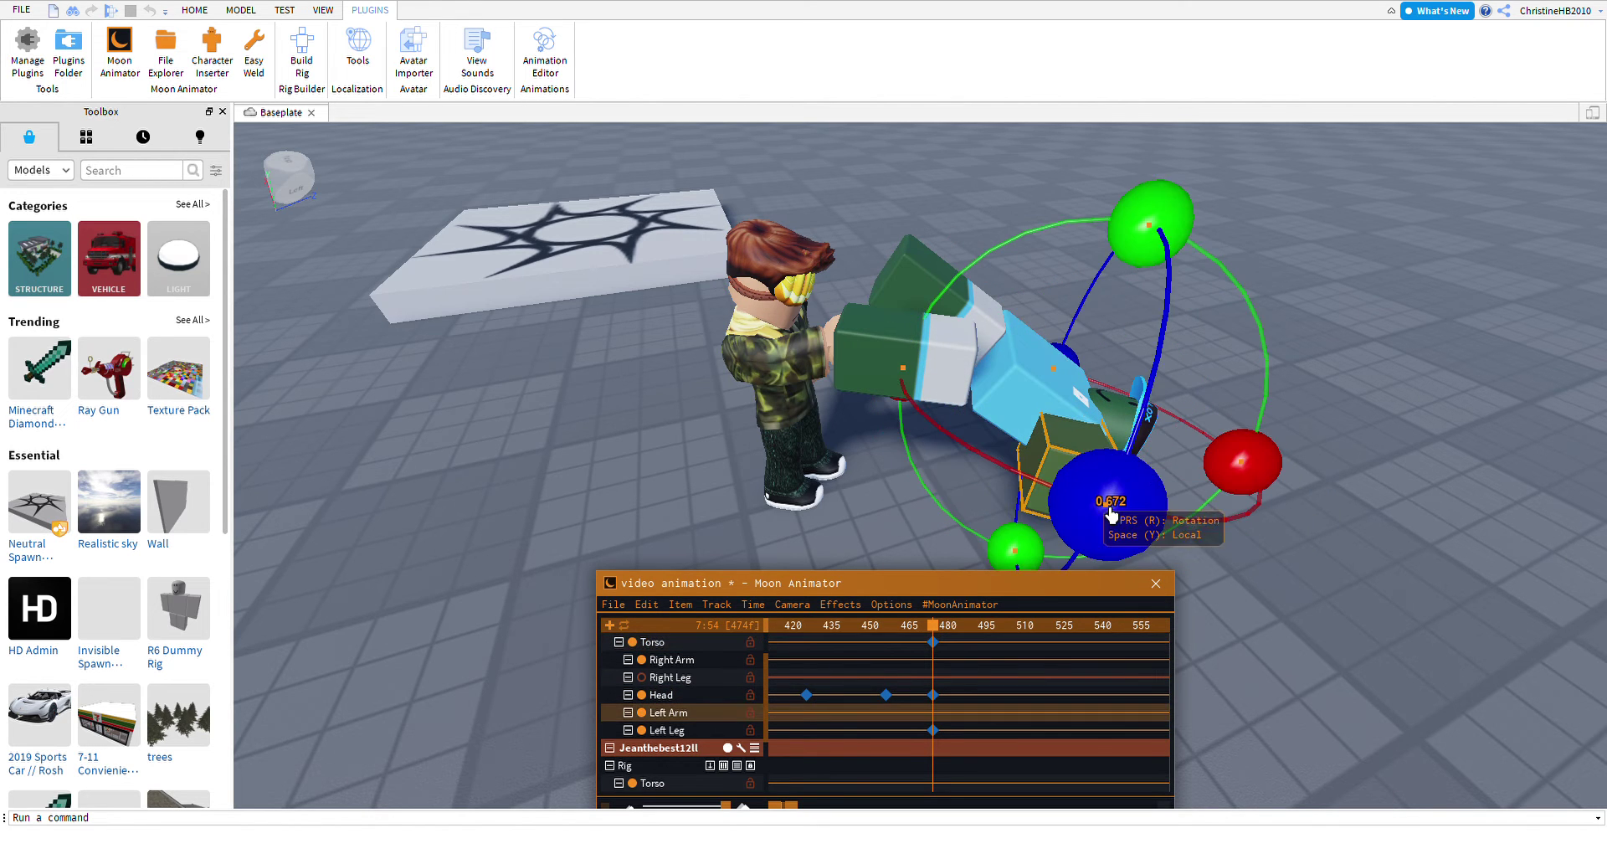
left_click_drag(1177, 299, 1071, 558)
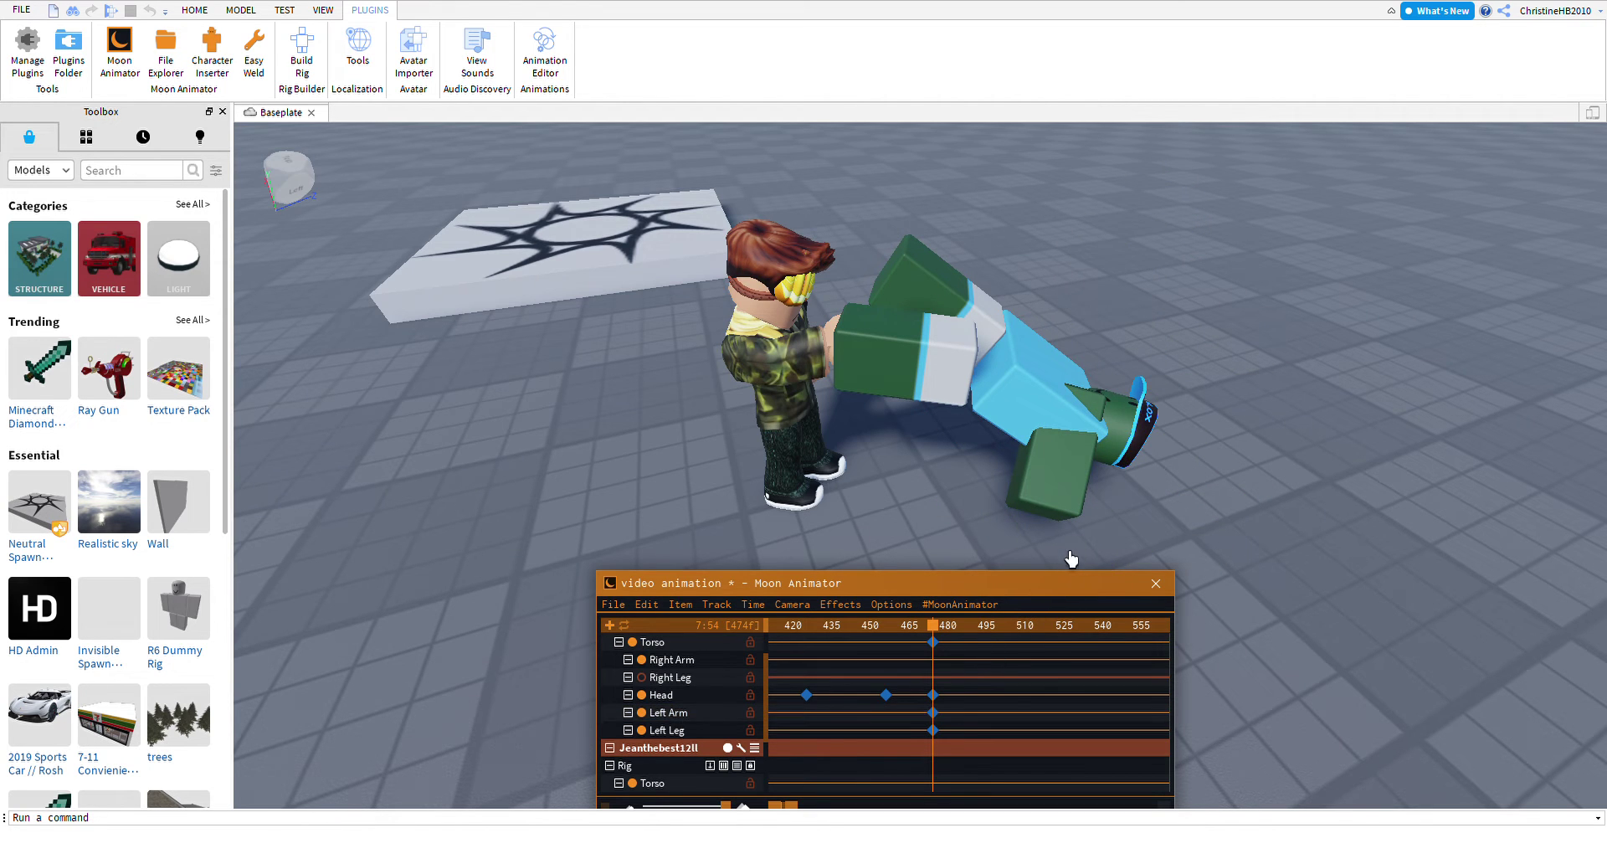
At frame 474, rotate the green character's left arm about another -43 degrees and shift it about -0.56.
left_click(1099, 507)
key("r")
key("r")
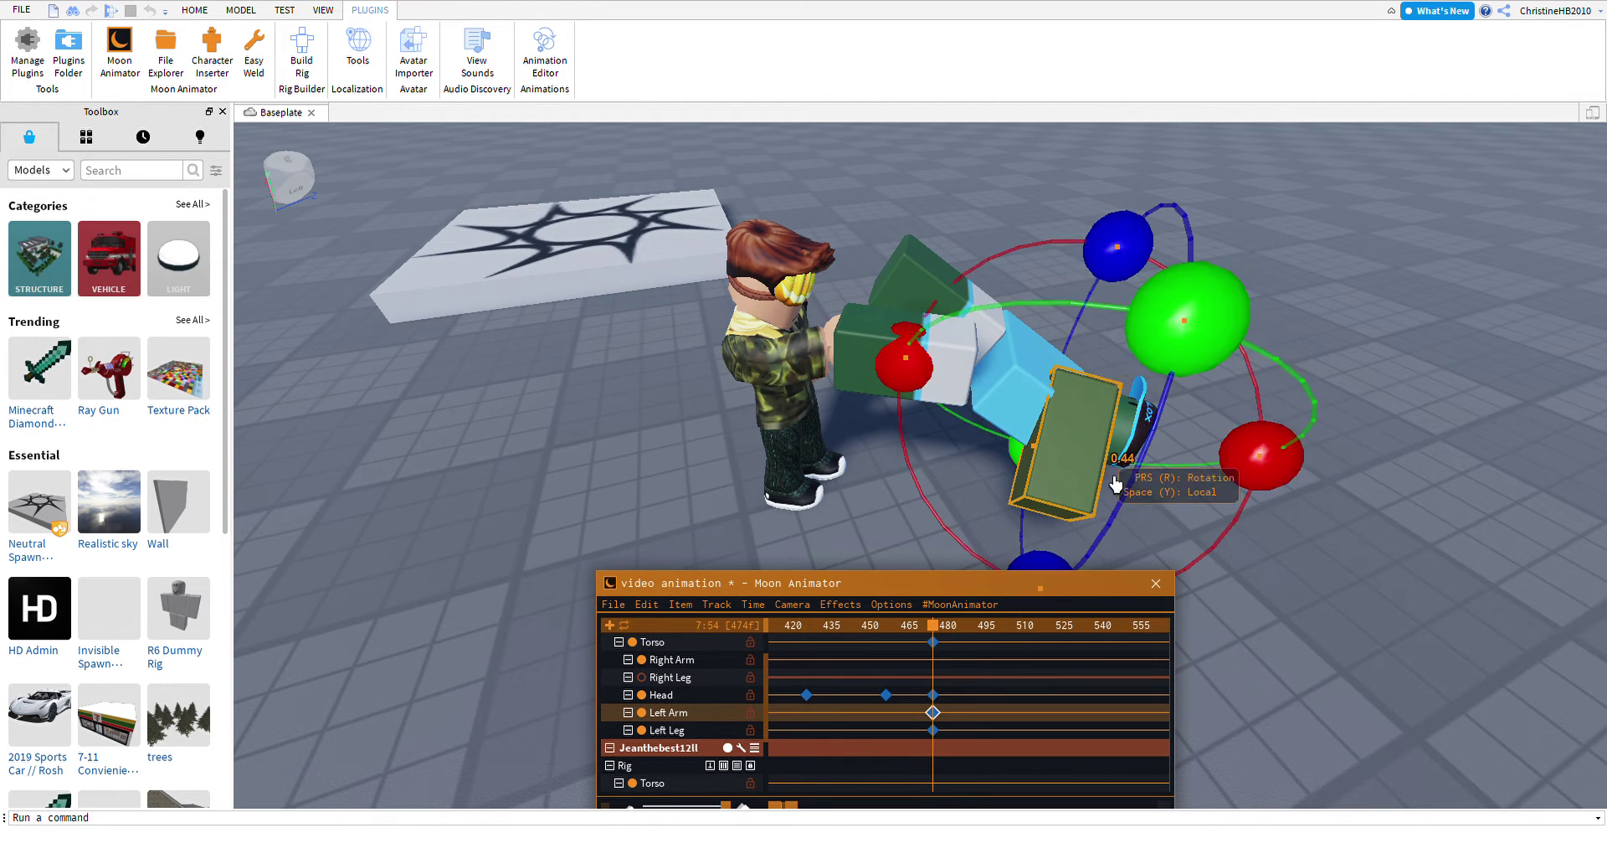
left_click_drag(1069, 538, 1038, 517)
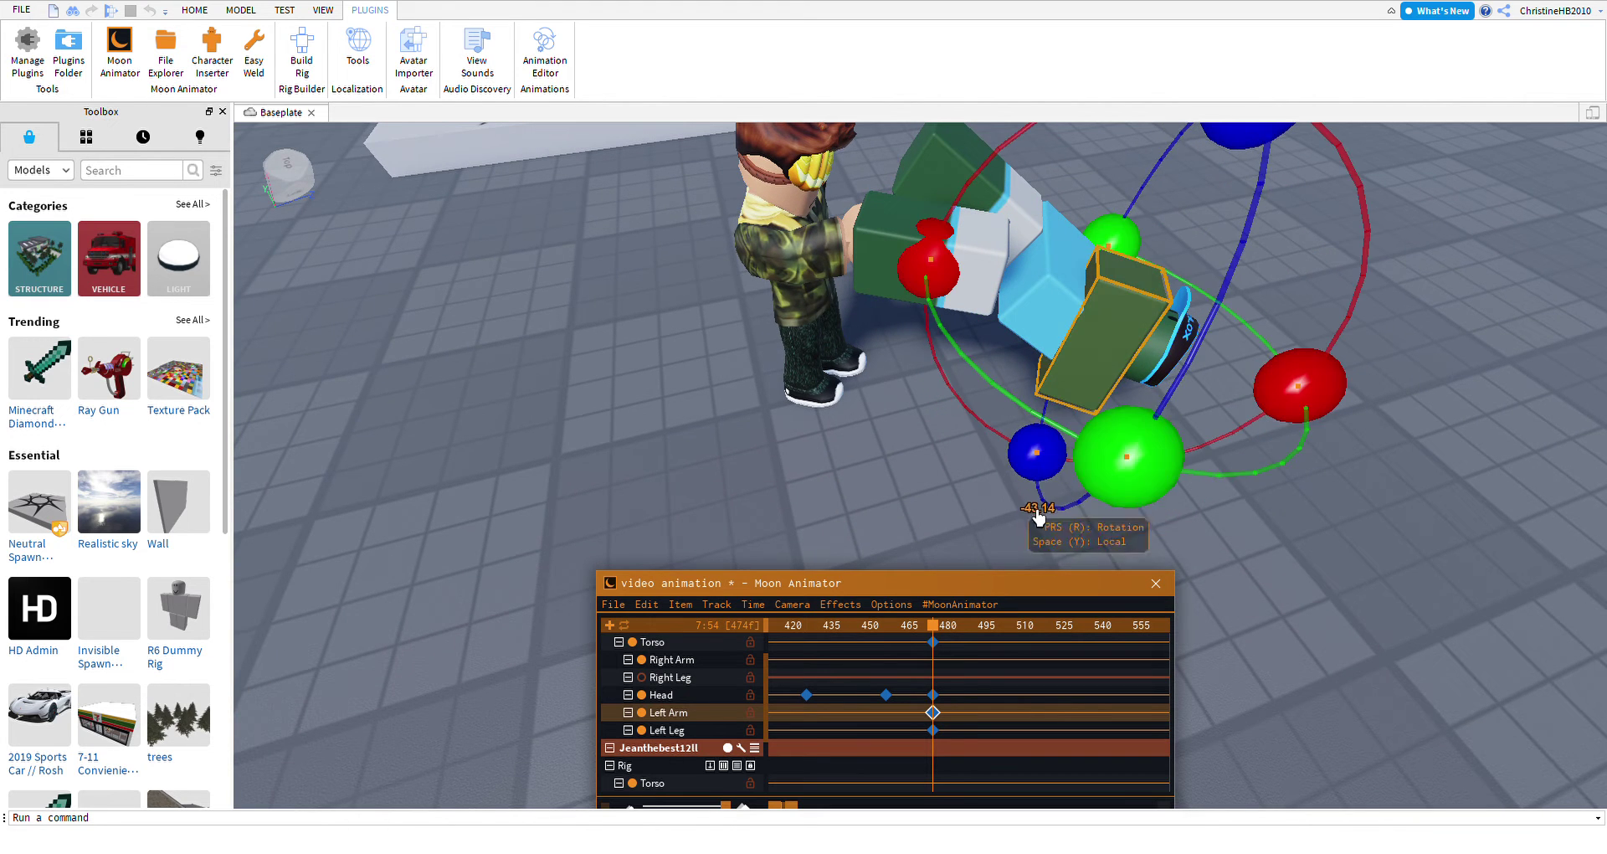
key("r")
left_click_drag(1130, 368, 1184, 287)
right_click_drag(1184, 287, 968, 374)
At frame 474, rotate the green character's right arm so it hangs down beside the head.
left_click(967, 393)
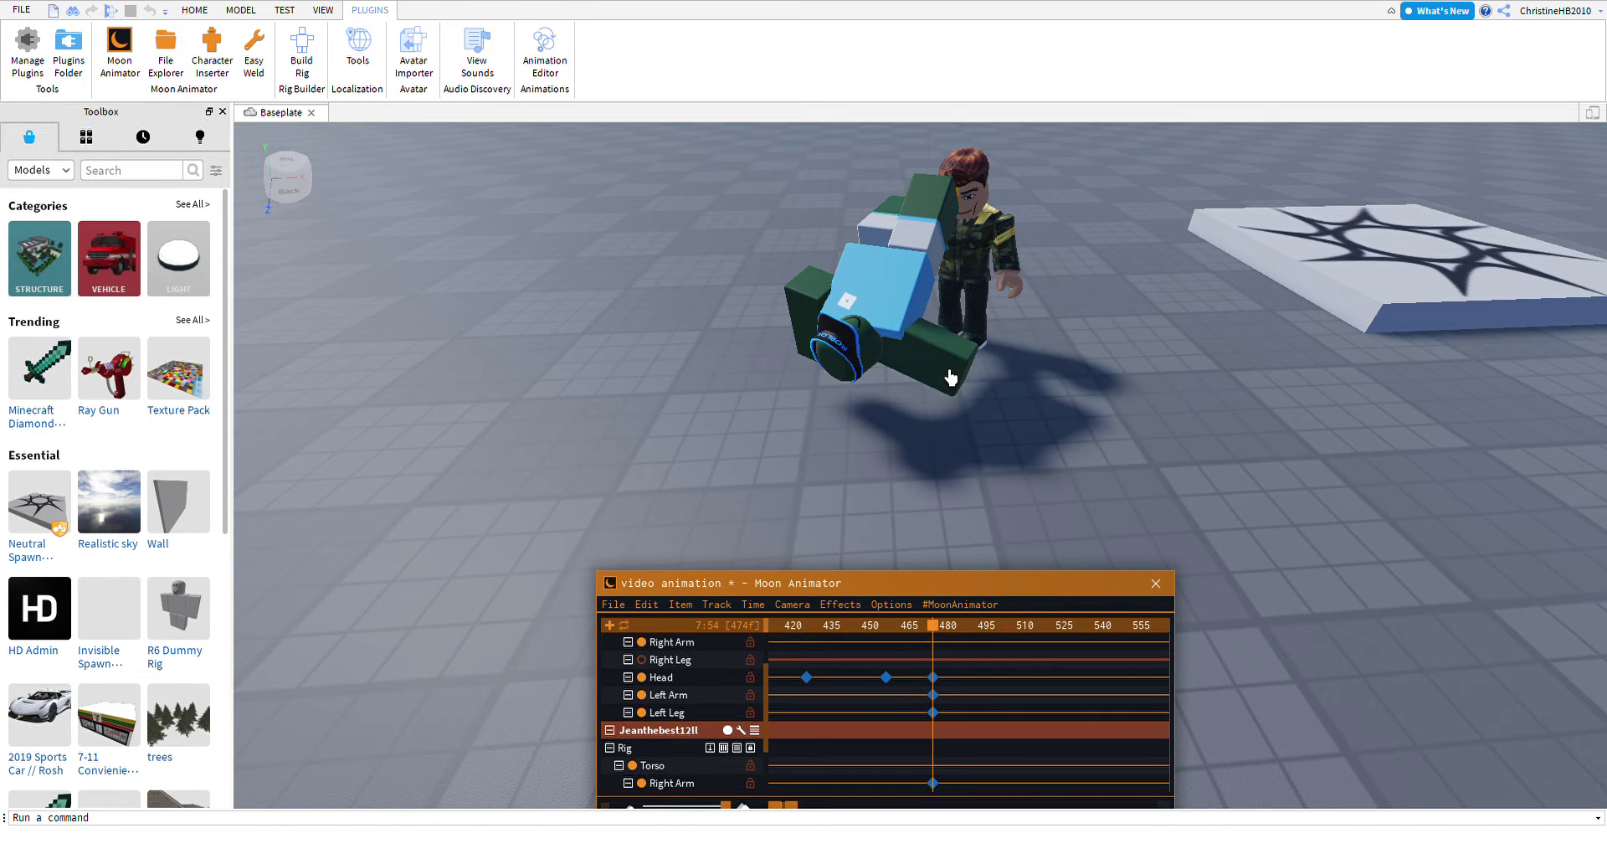
key("r")
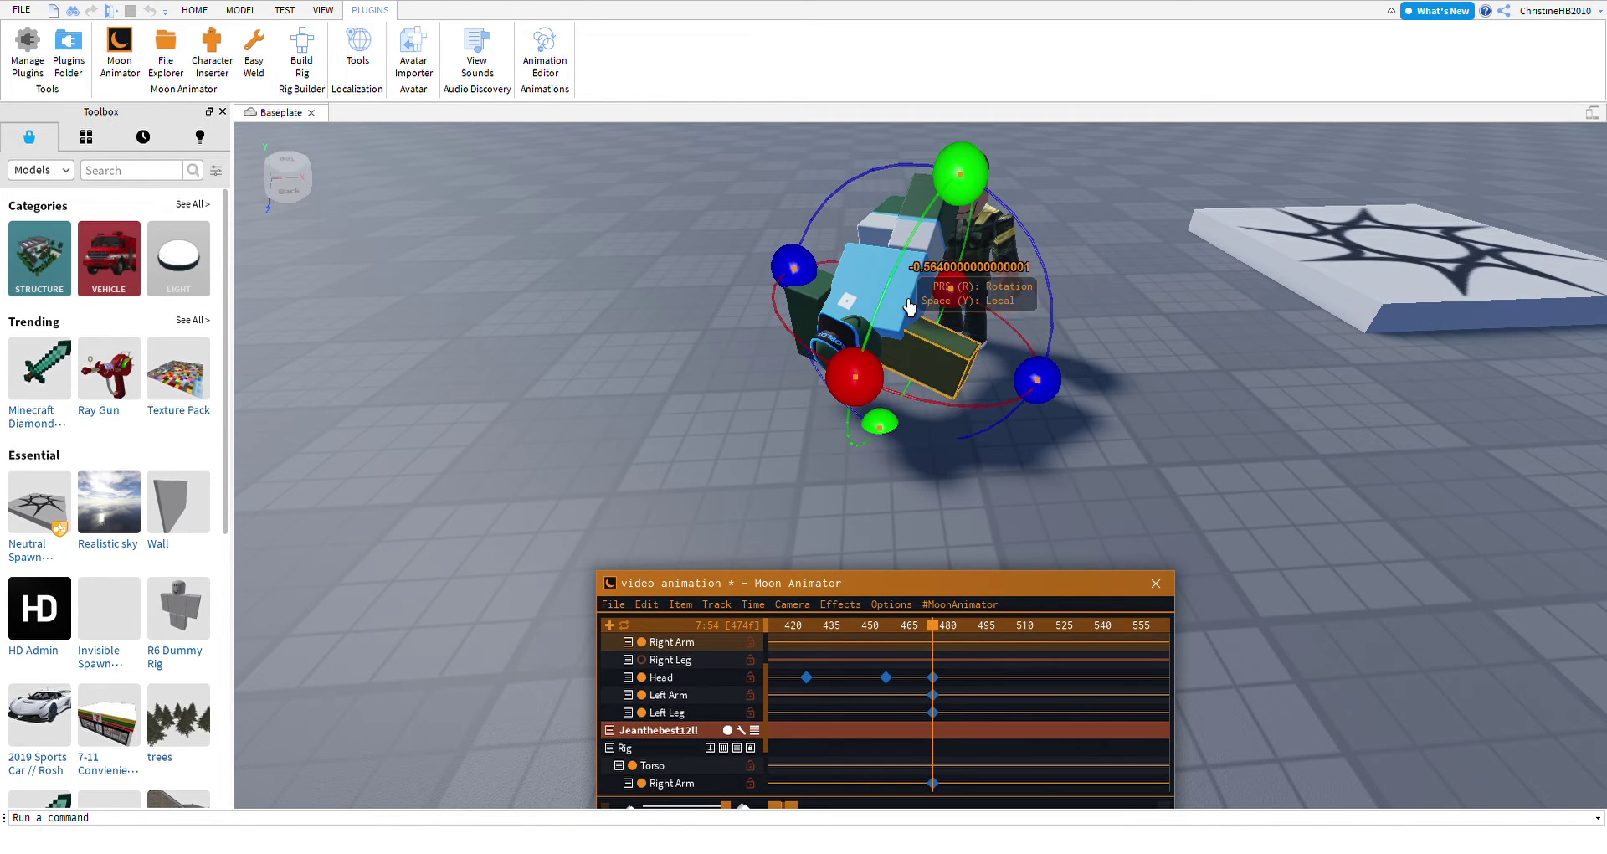
left_click_drag(967, 286, 914, 359)
key("r")
At frame 491, rotate the first character's head about 28 degrees.
left_click(876, 369)
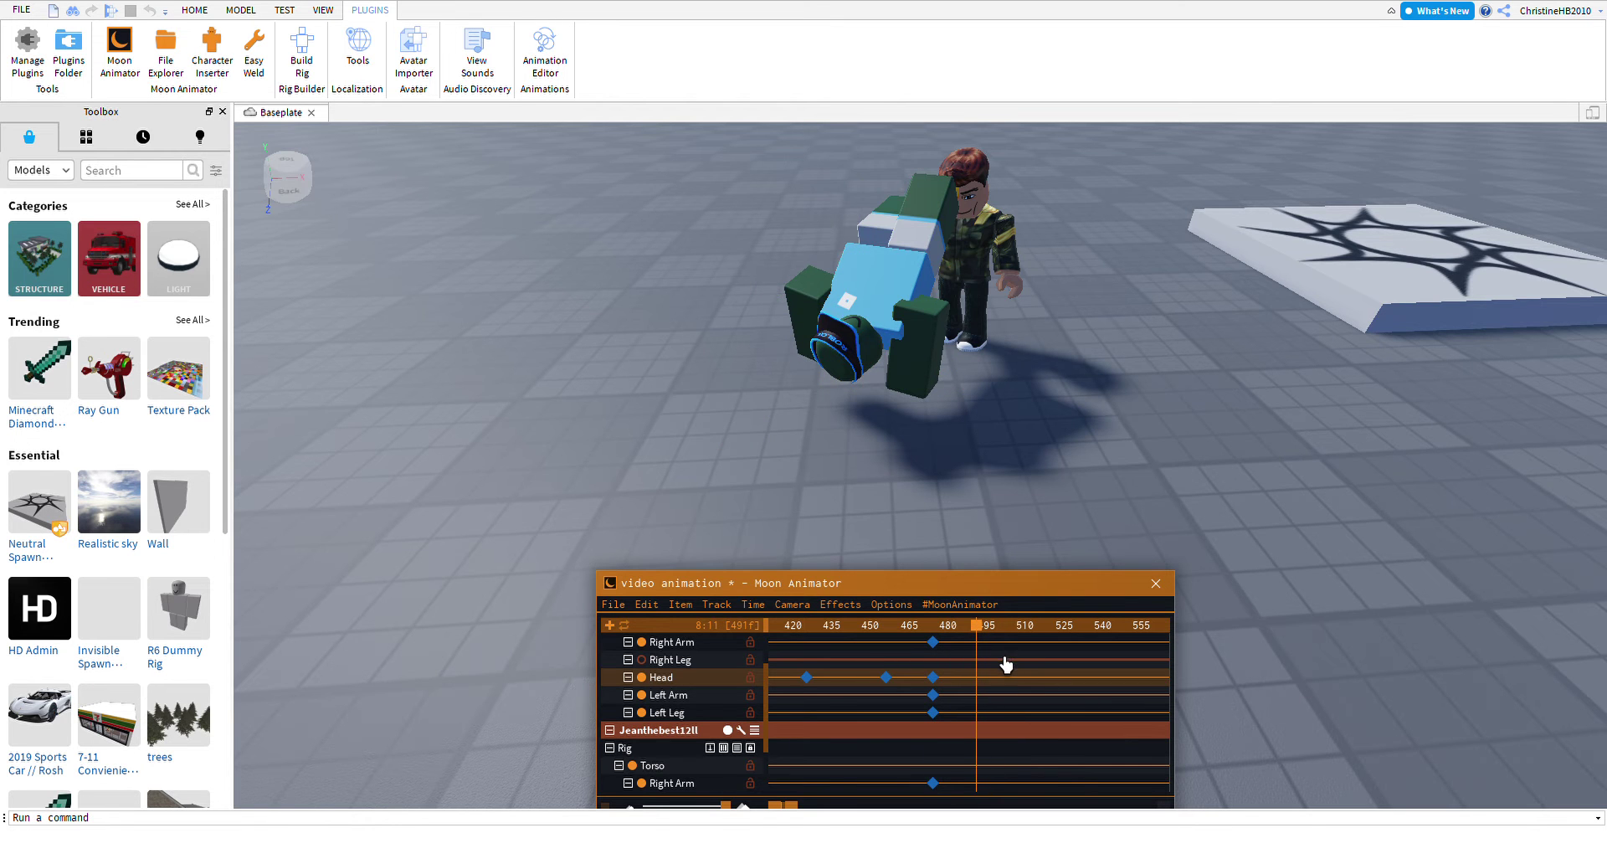
right_click_drag(1007, 664, 1122, 397)
scroll(1122, 398, "up", 5)
left_click(1089, 335)
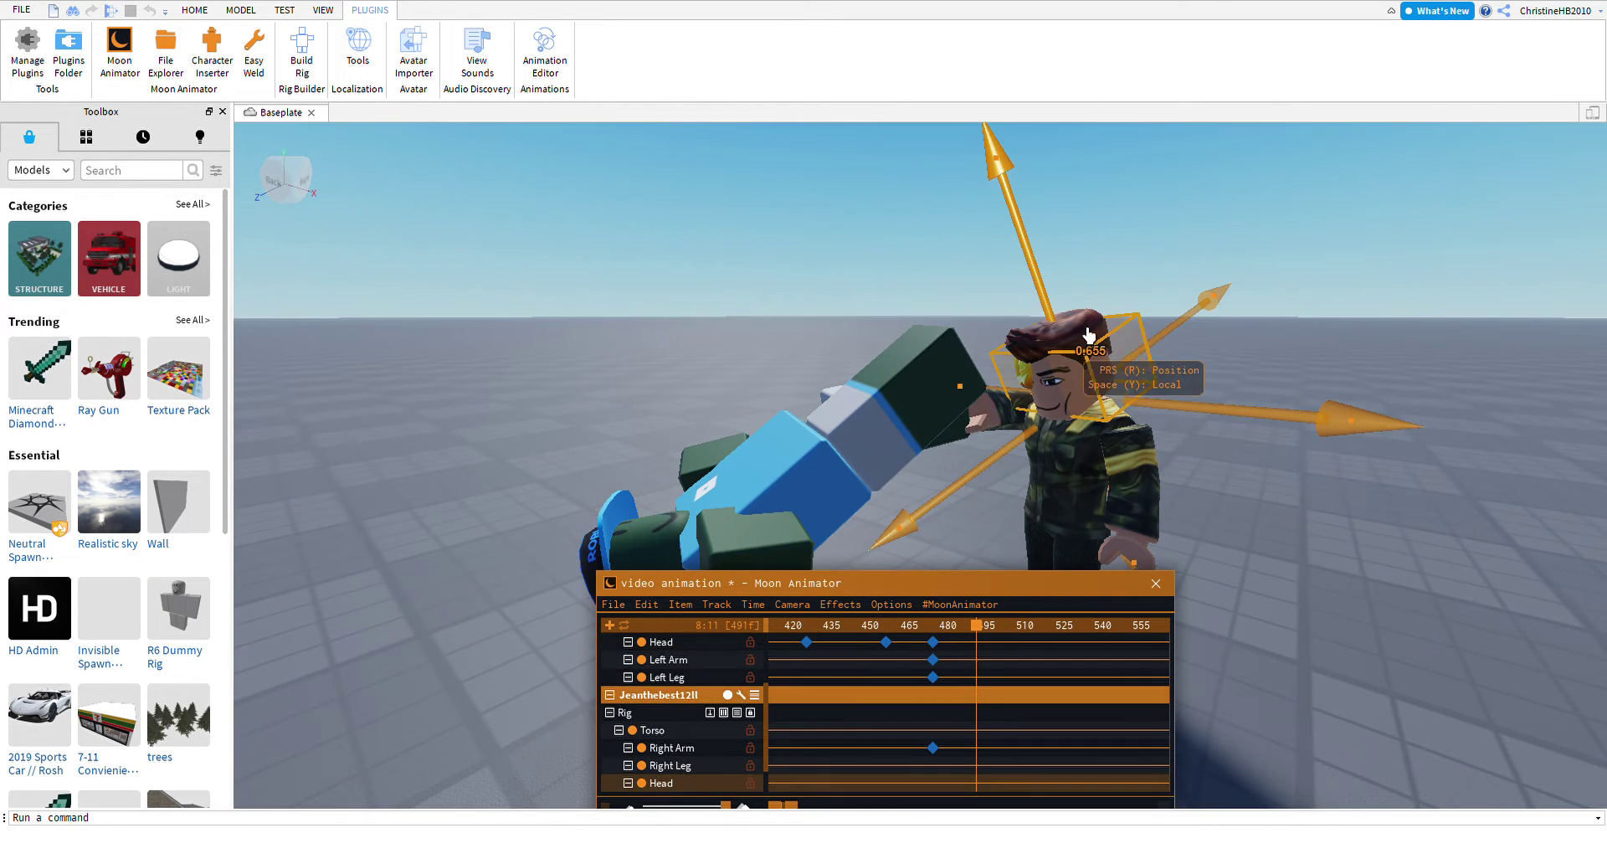
key("r")
left_click_drag(1226, 352, 1255, 442)
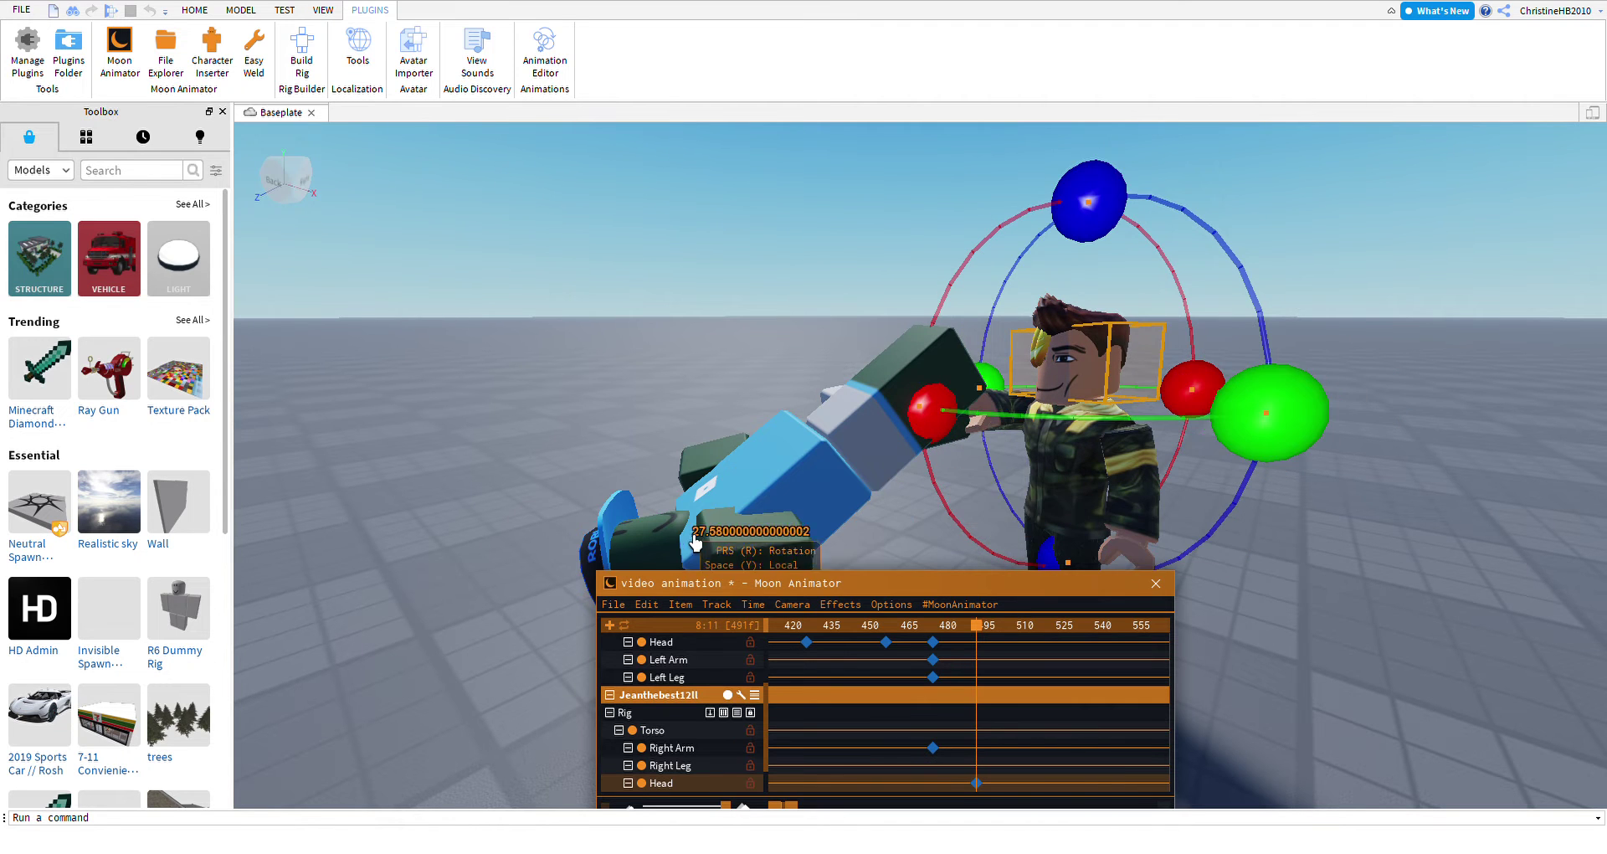
At frame 491, rotate the green character's head about -34 degrees.
left_click(694, 542)
left_click_drag(653, 352, 821, 407)
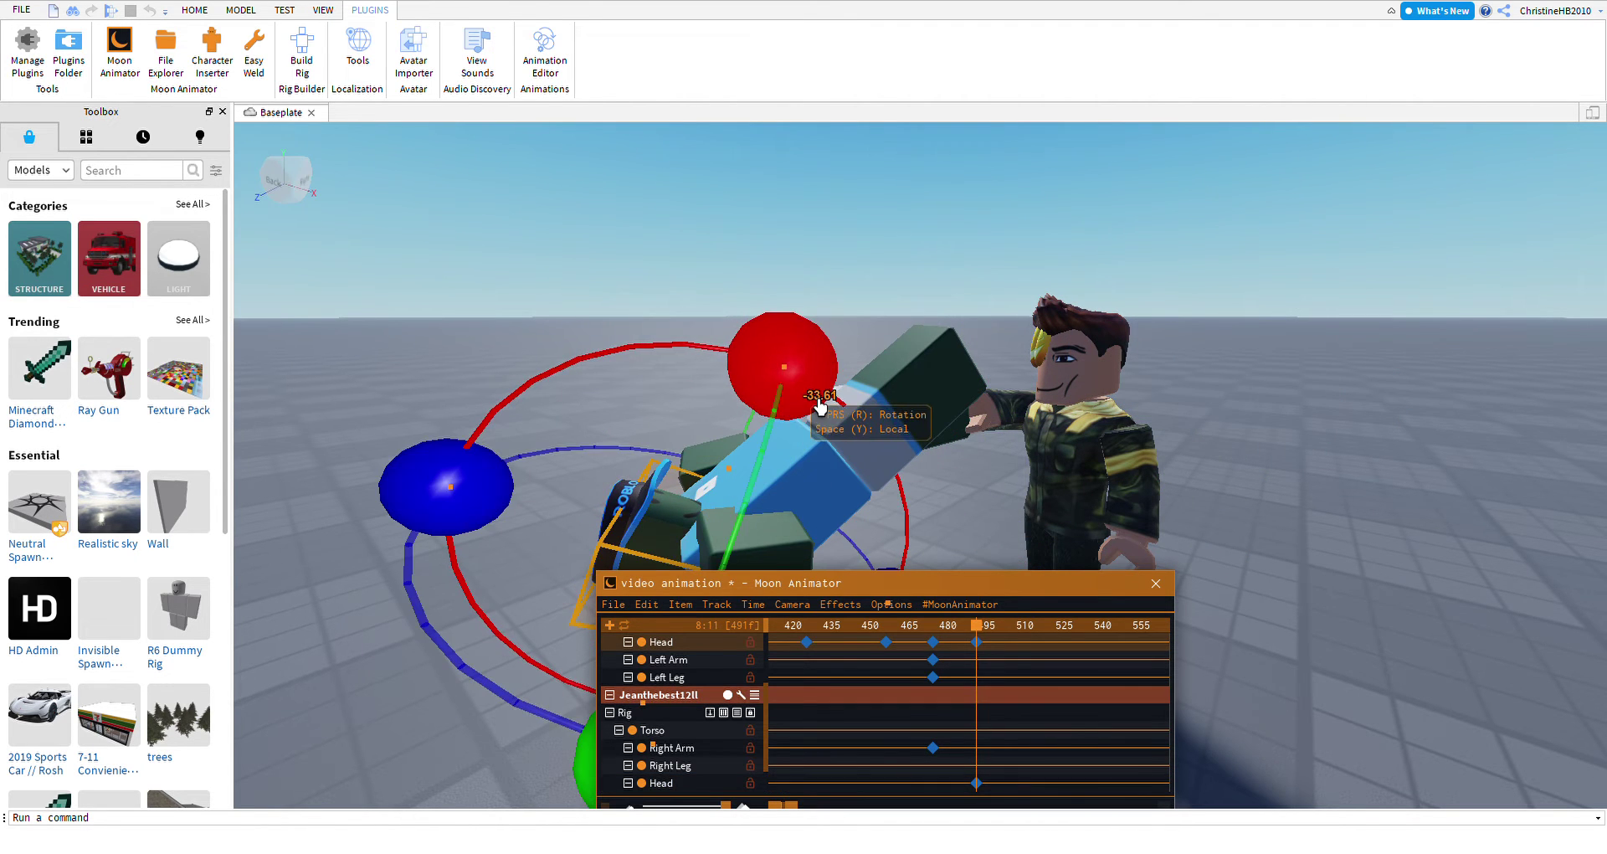
right_click_drag(821, 407, 833, 418)
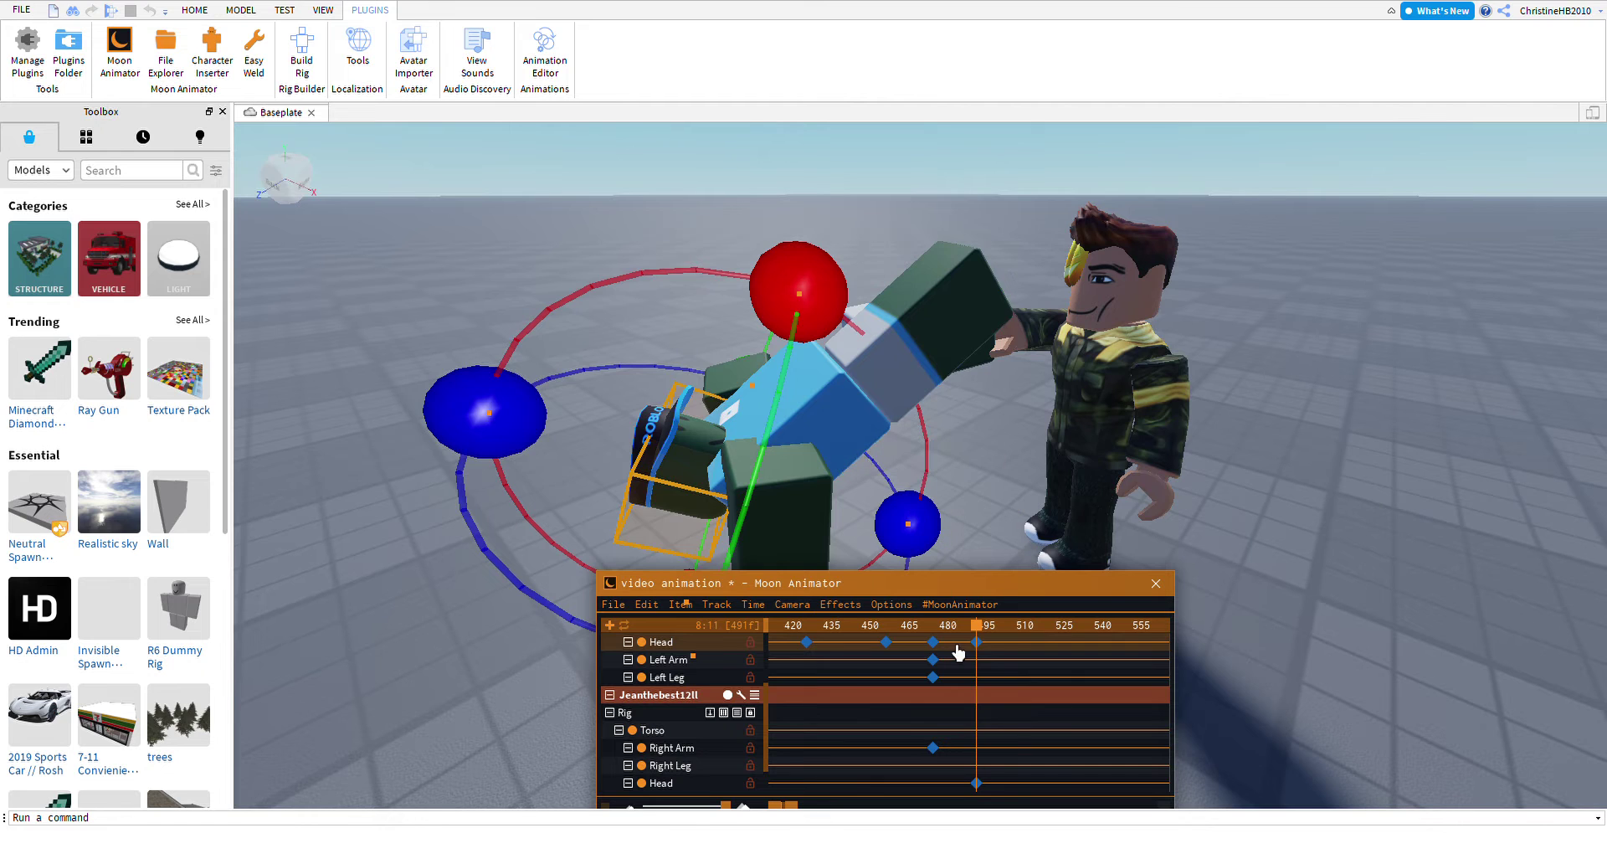
At frame 516, turn the first character's torso about 87 degrees.
left_click_drag(1003, 659, 1068, 653)
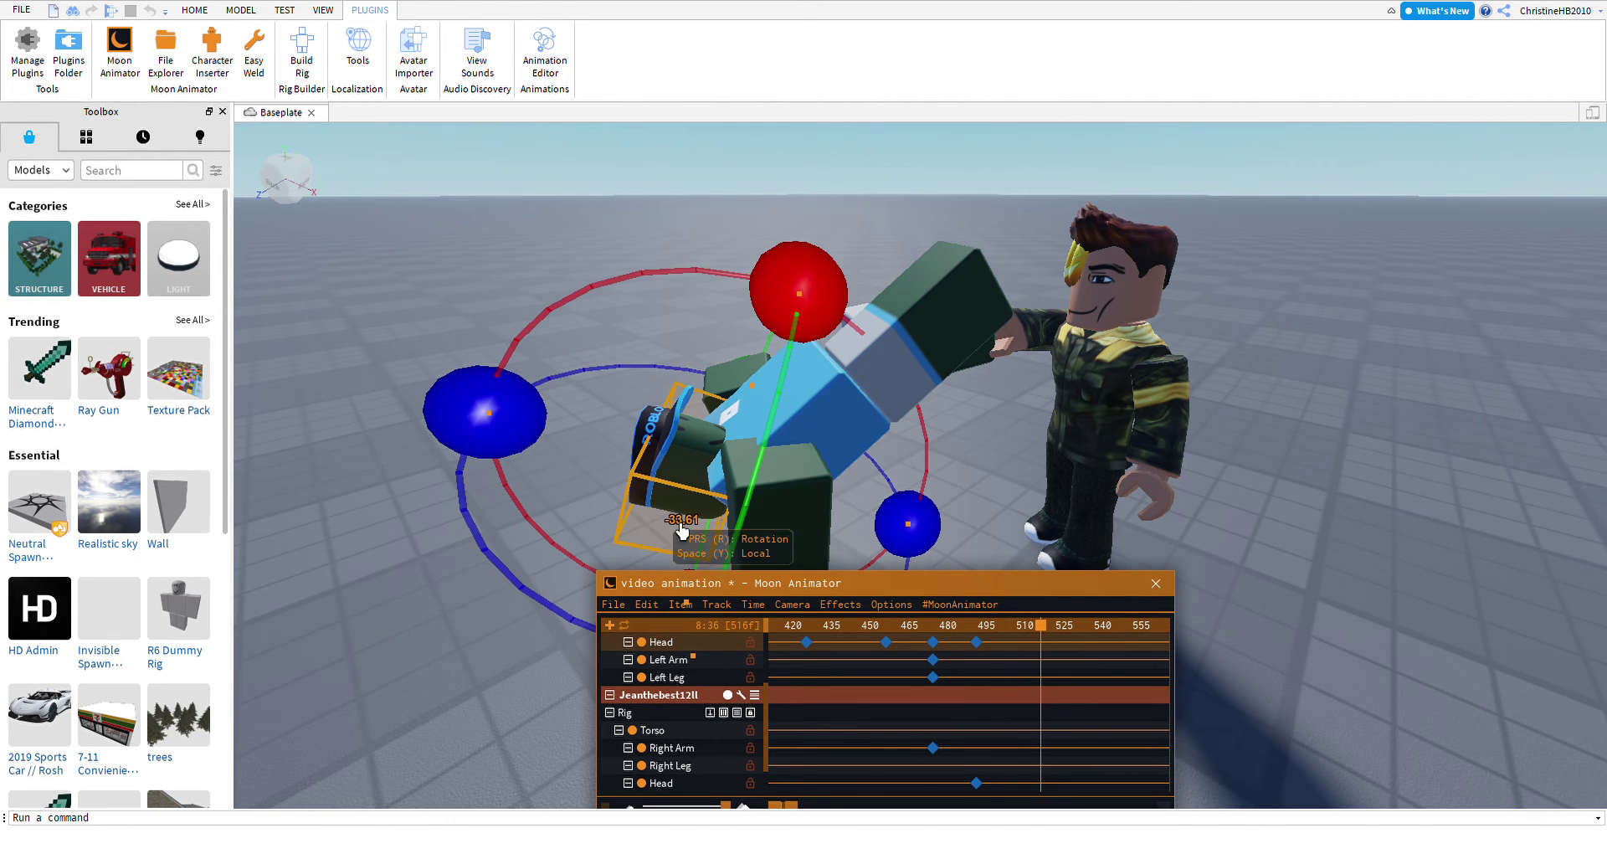
left_click(904, 460)
left_click(1122, 423)
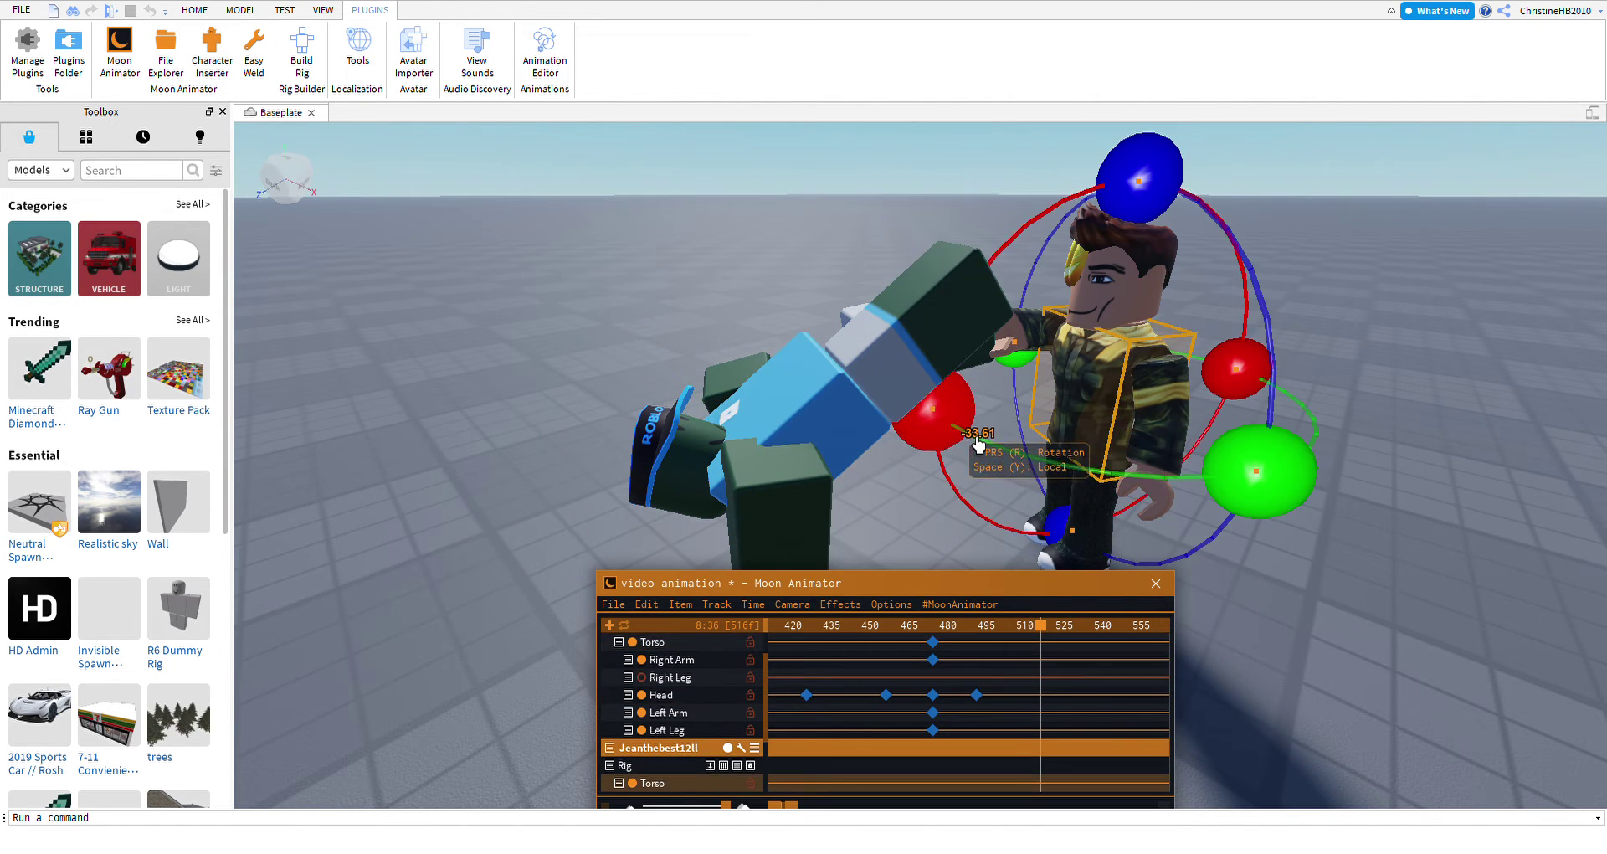
left_click_drag(977, 443, 940, 448)
At frame 516, rotate the green character's torso about -56 degrees.
left_click(879, 456)
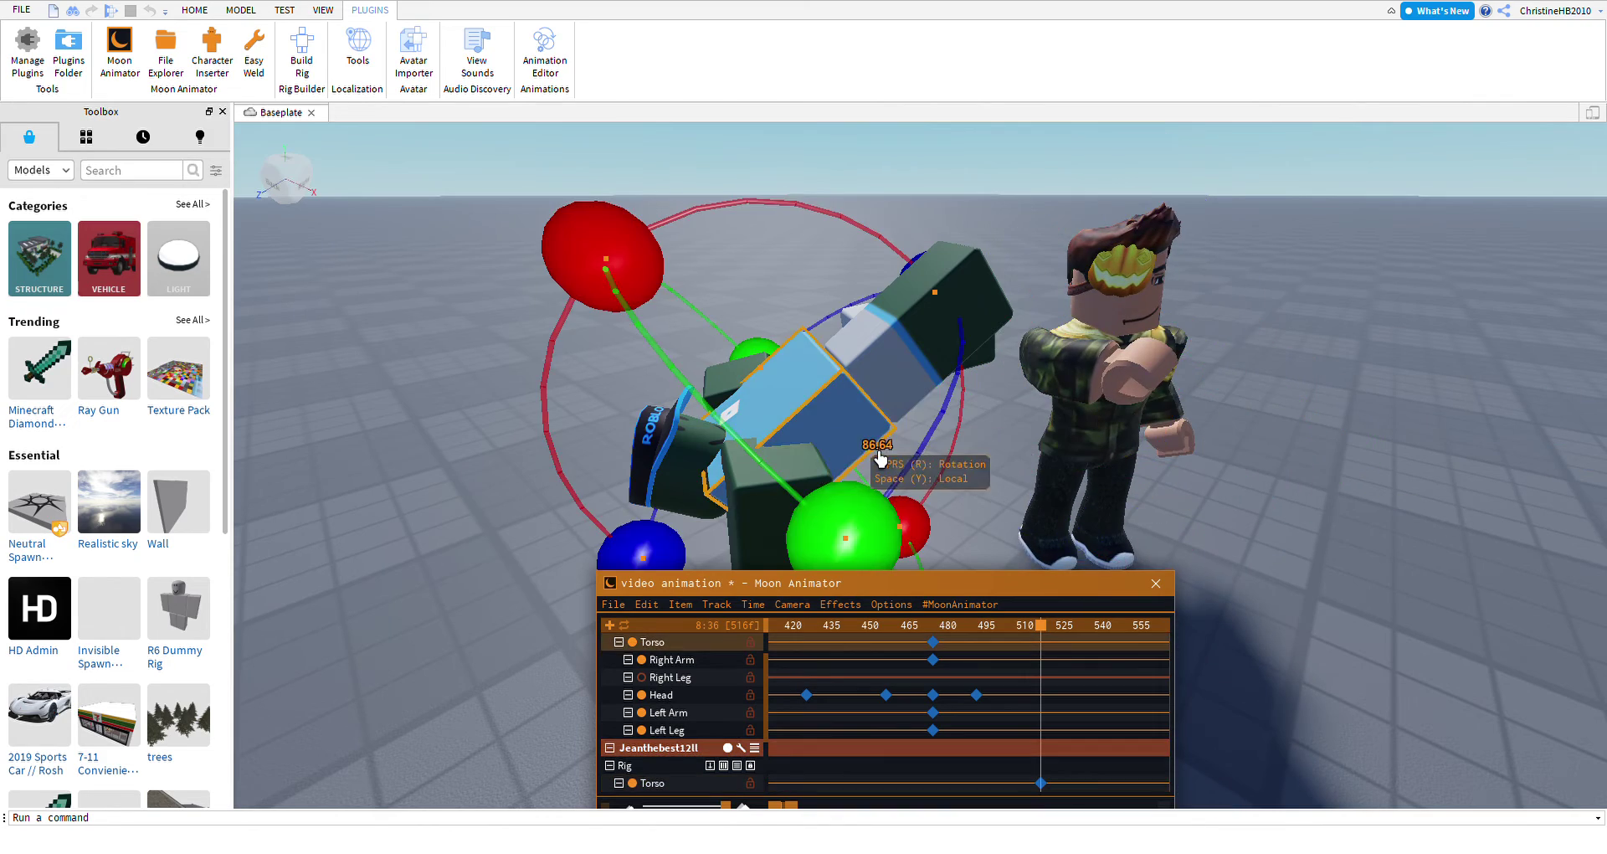
scroll(879, 460, "down", 5)
scroll(879, 459, "up", 5)
right_click_drag(879, 459, 718, 461)
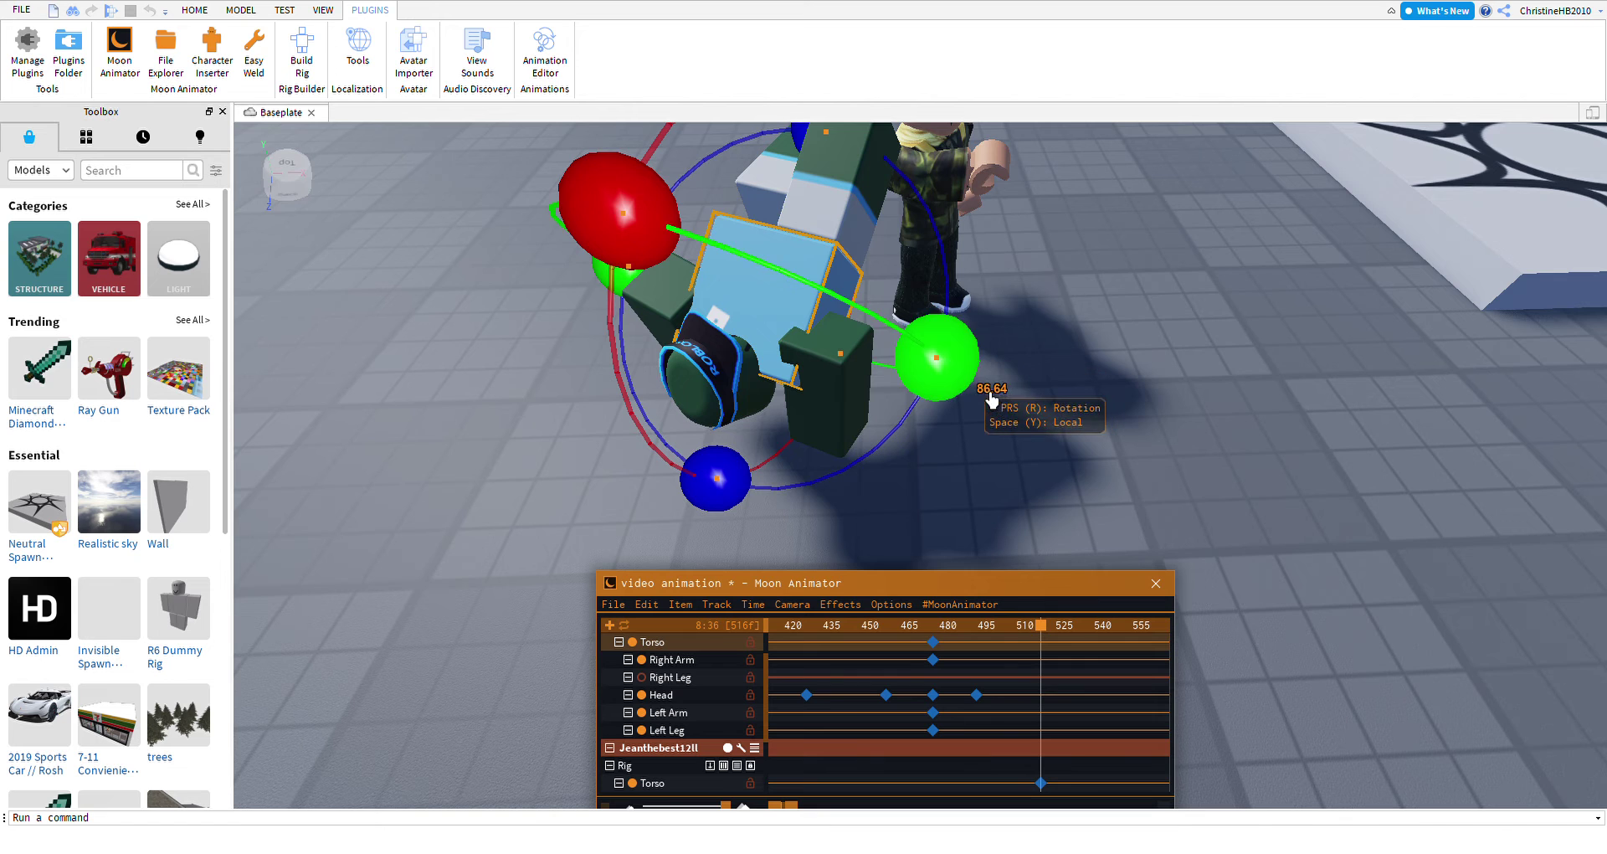
left_click_drag(785, 474, 929, 502)
At frame 516, move the green character's torso so its legs line up with the turned first character's hand.
key("r")
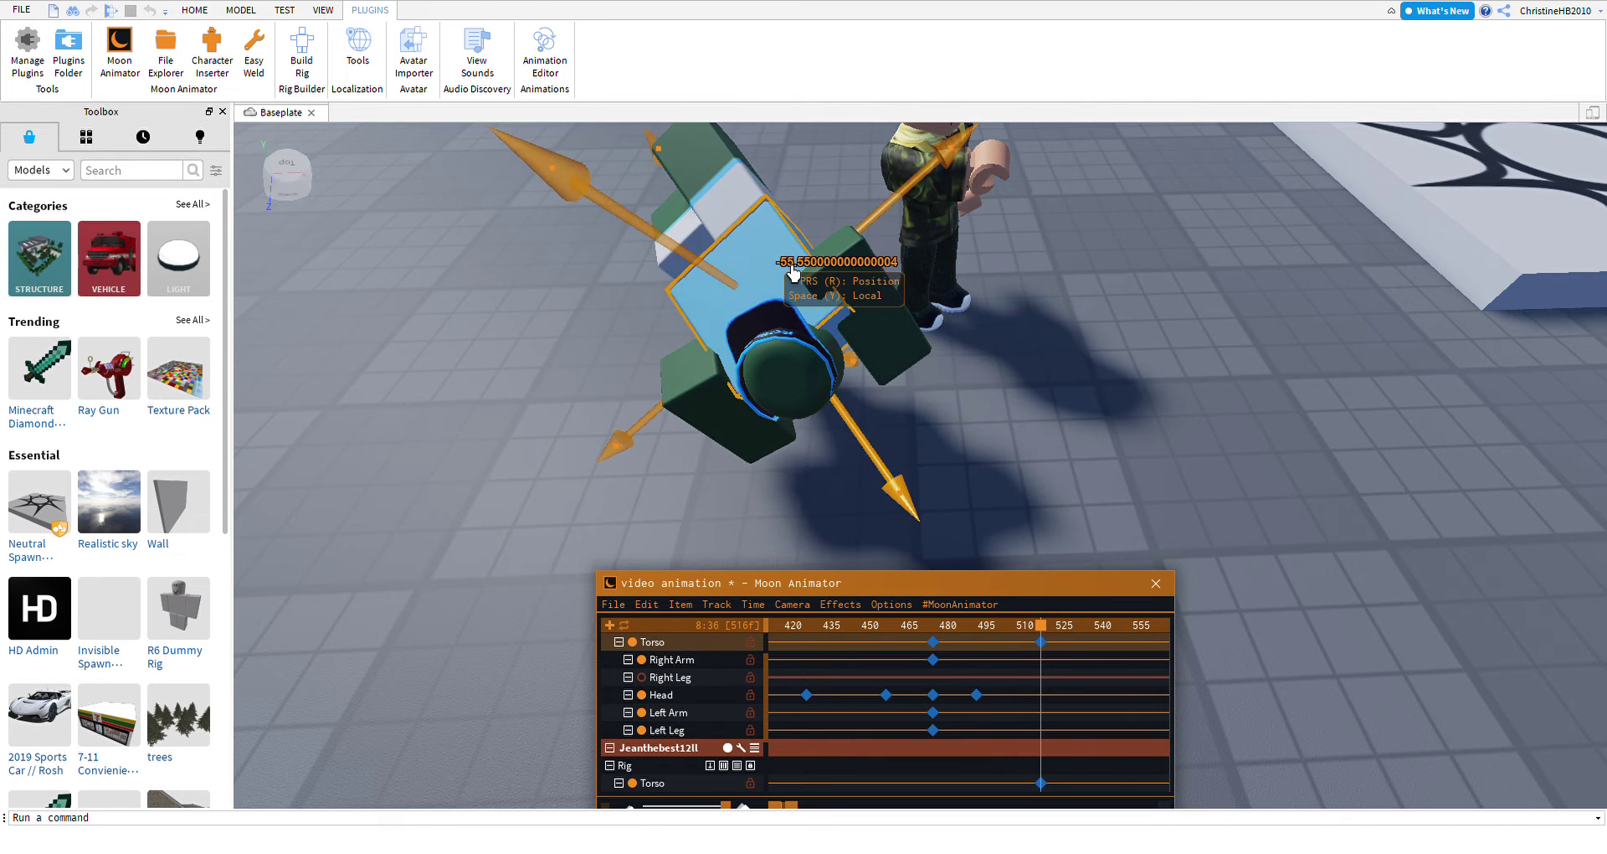
left_click_drag(931, 228, 948, 491)
left_click_drag(791, 532, 852, 484)
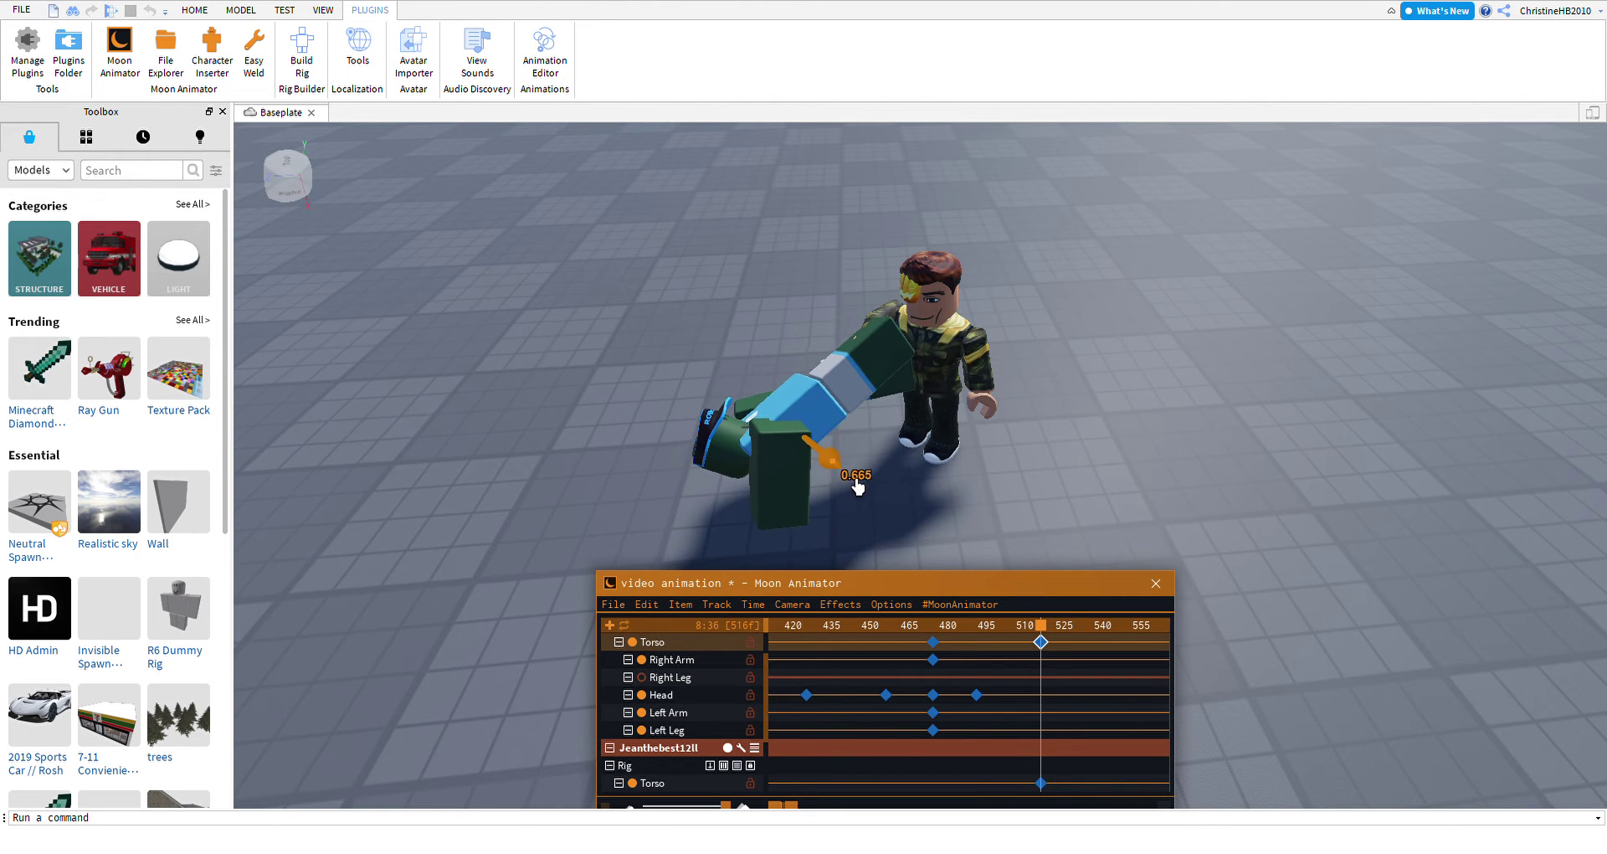
right_click_drag(901, 471, 809, 408)
At frame 516, adjust the green character's right leg, rotating it about -2.5 degrees.
left_click(809, 408)
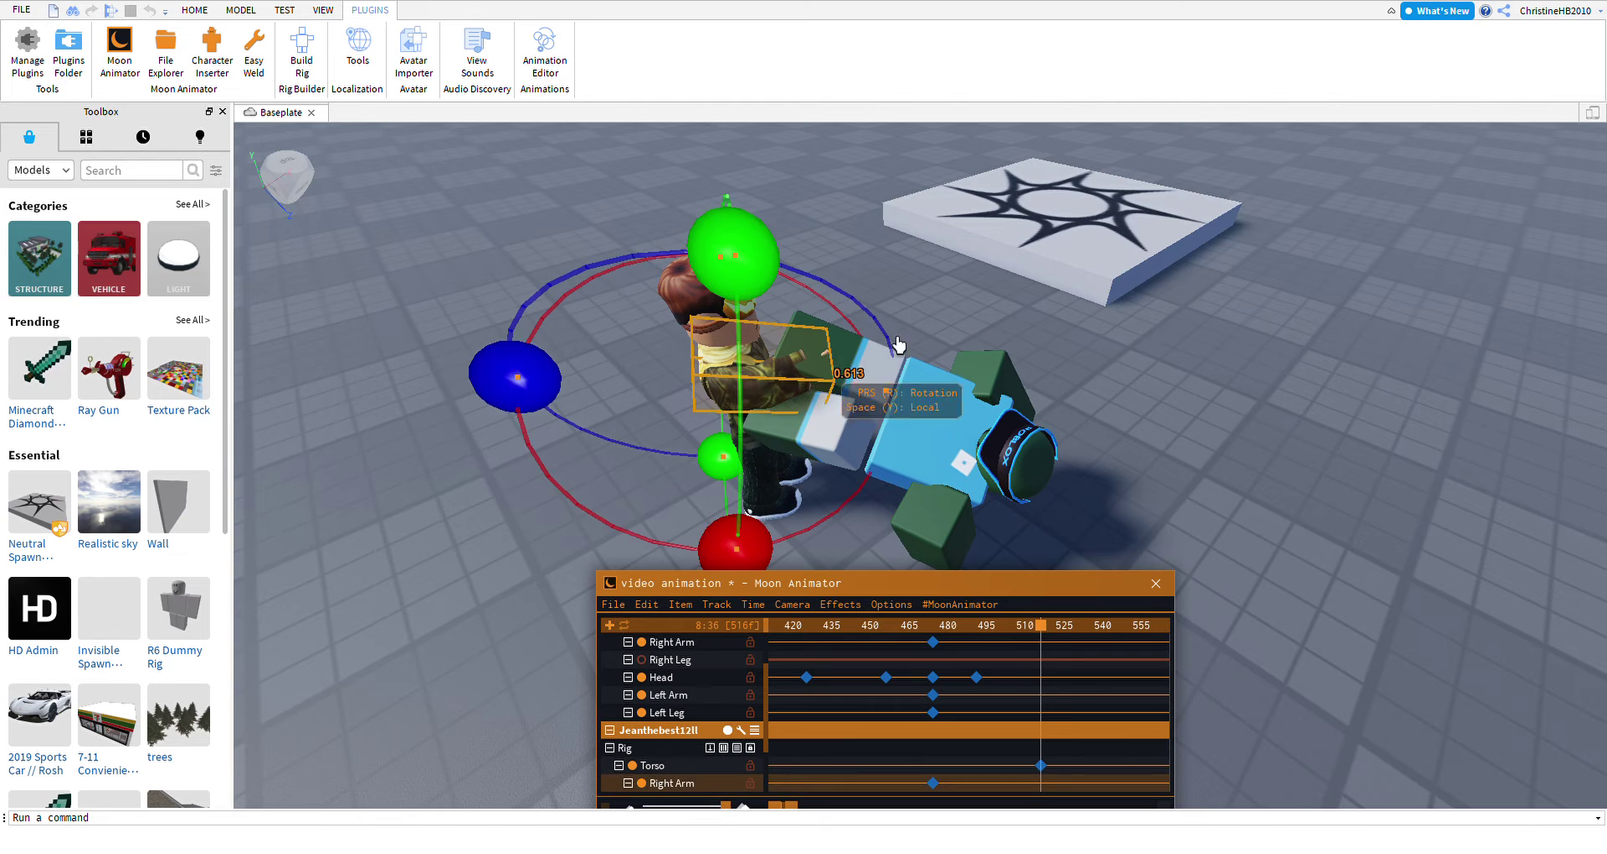
left_click(976, 308)
left_click(816, 368)
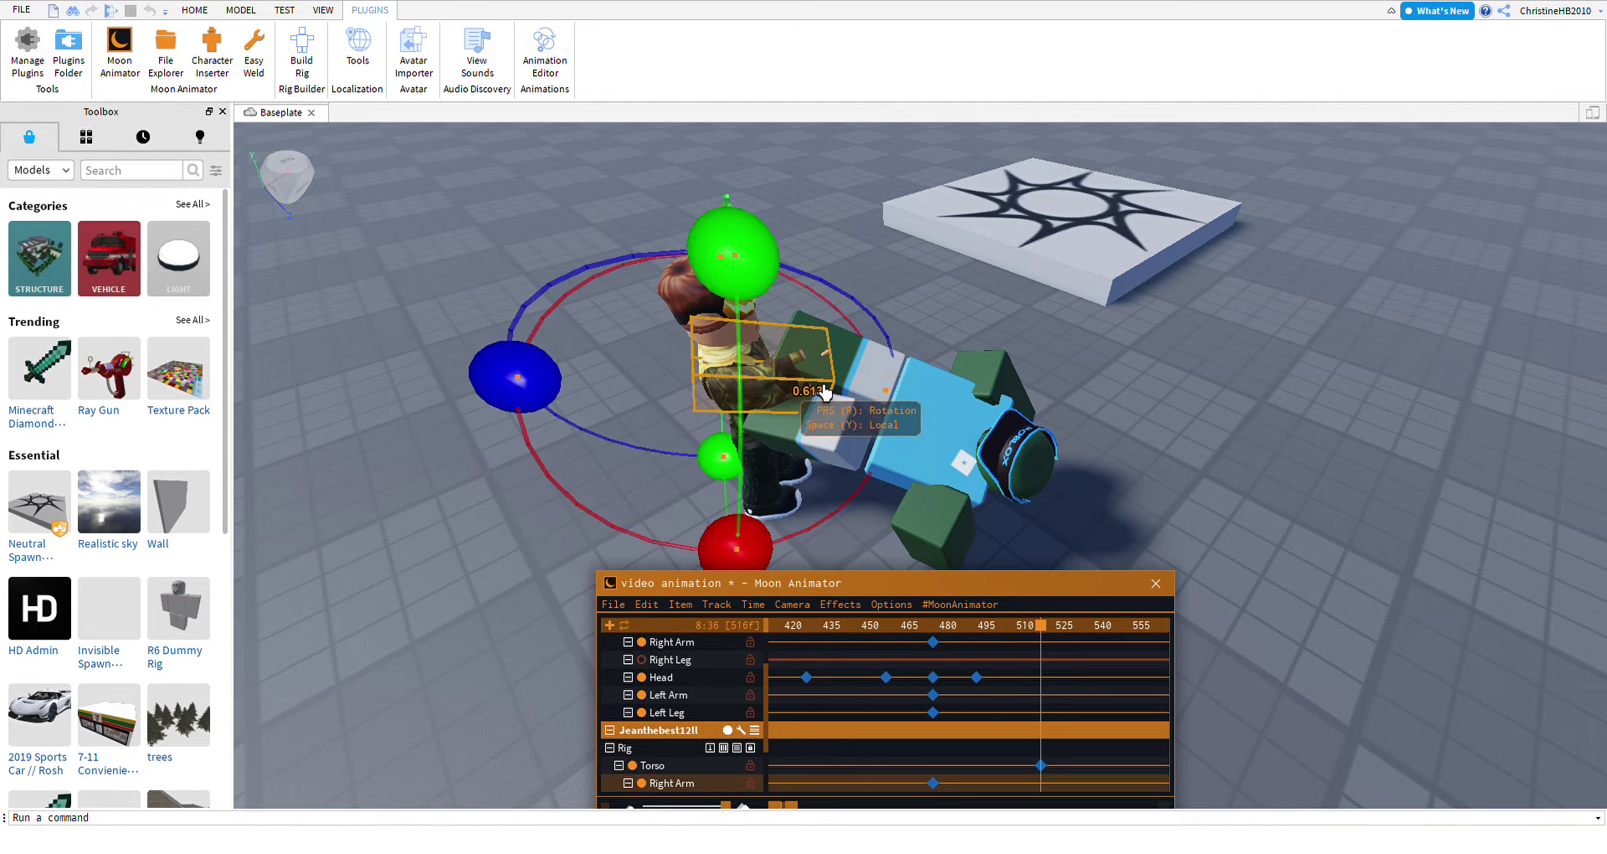
left_click(962, 461)
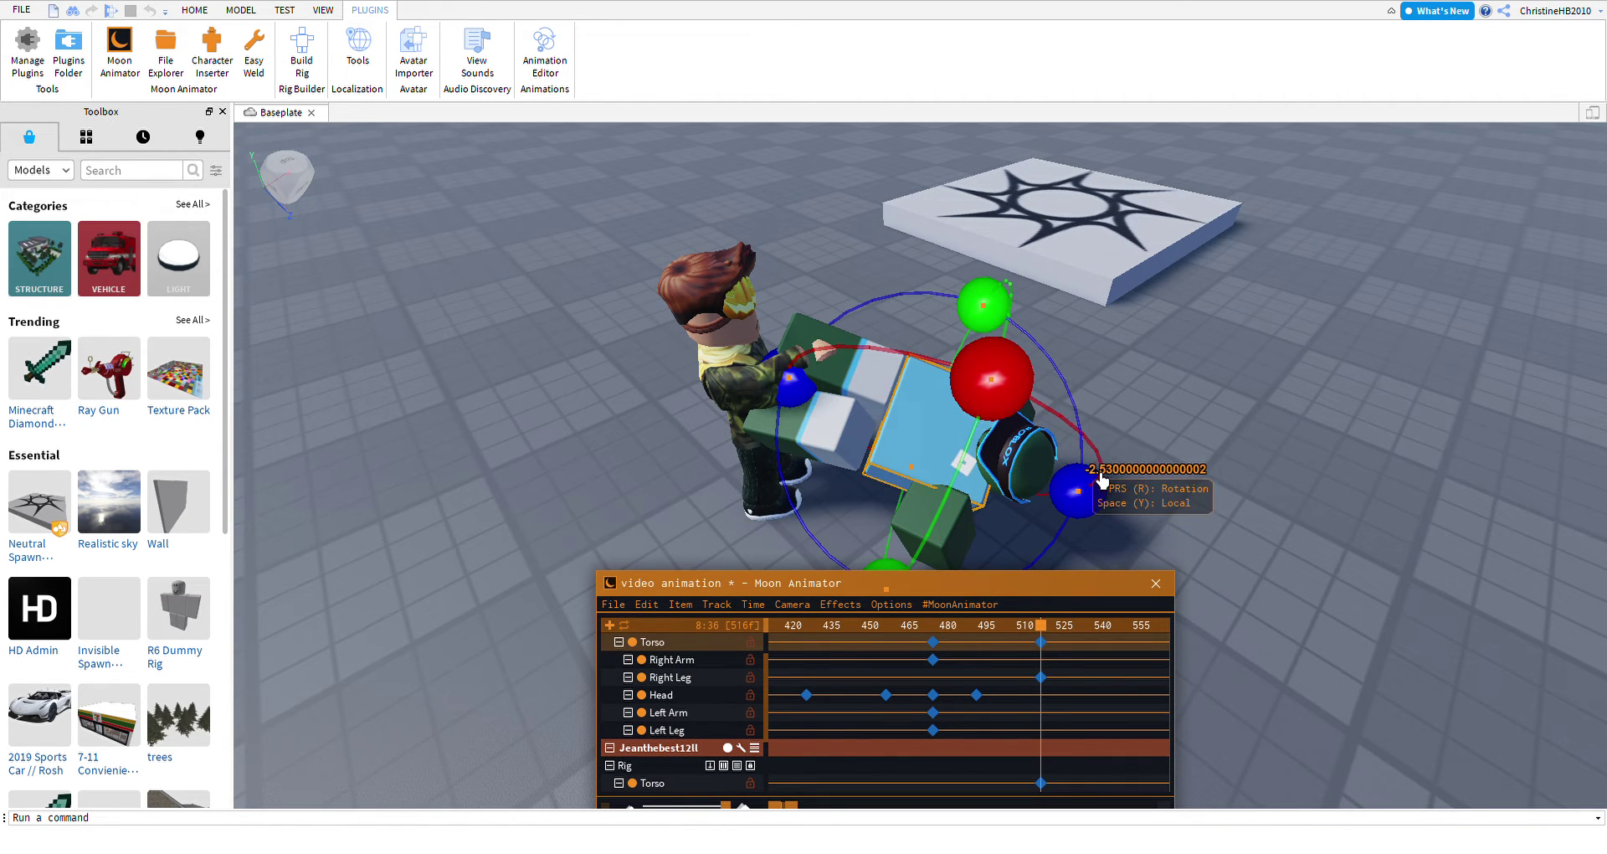
At frame 516, rotate the first character's right arm about 44 degrees to raise it.
right_click_drag(1120, 400, 1169, 359)
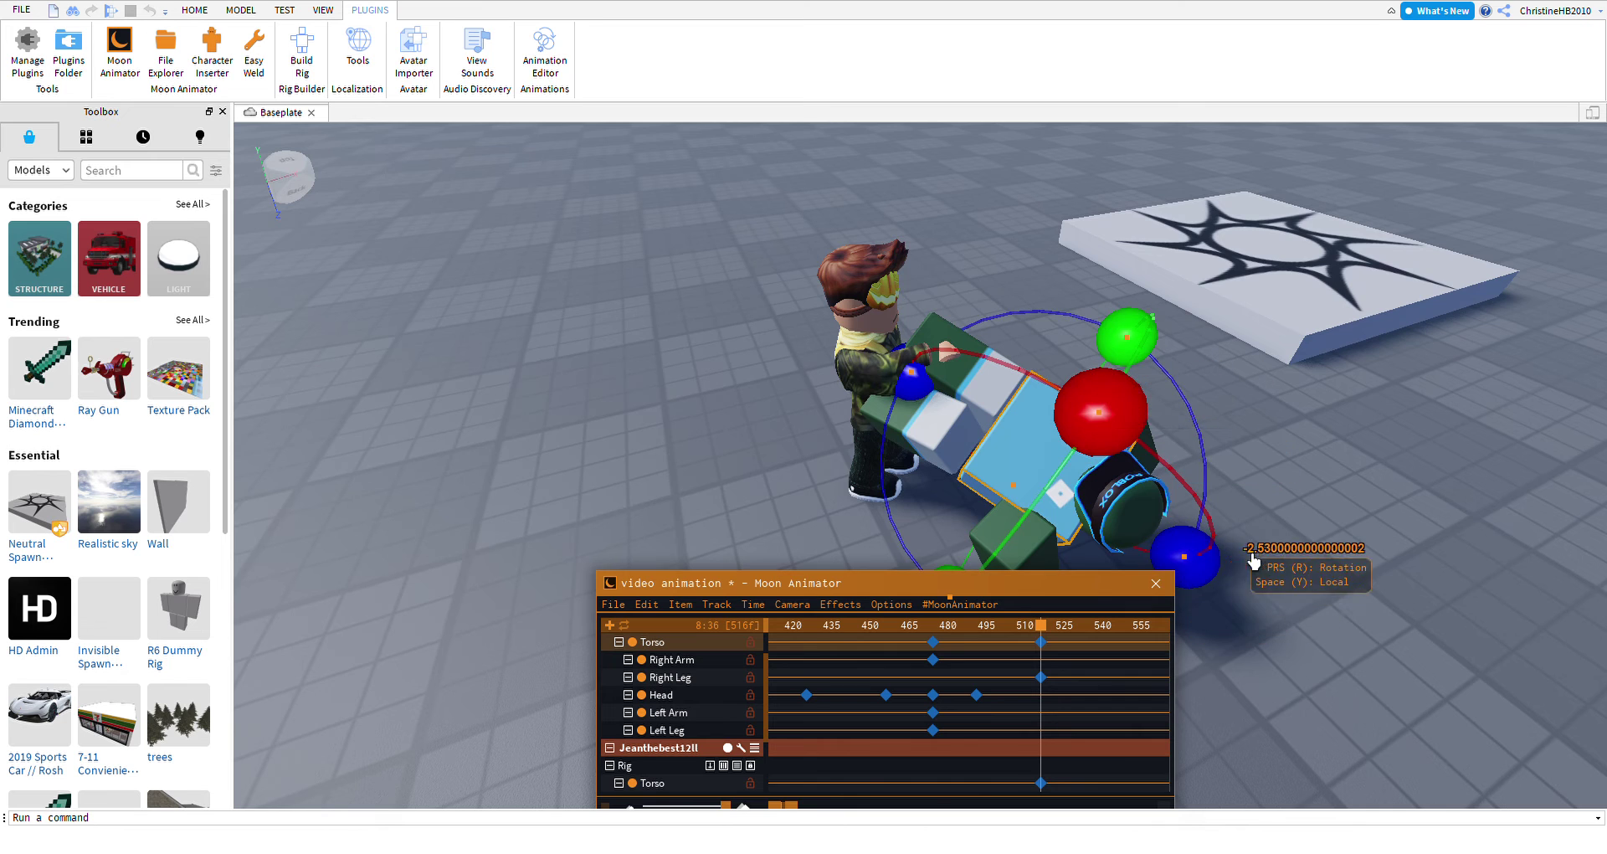
left_click(897, 387)
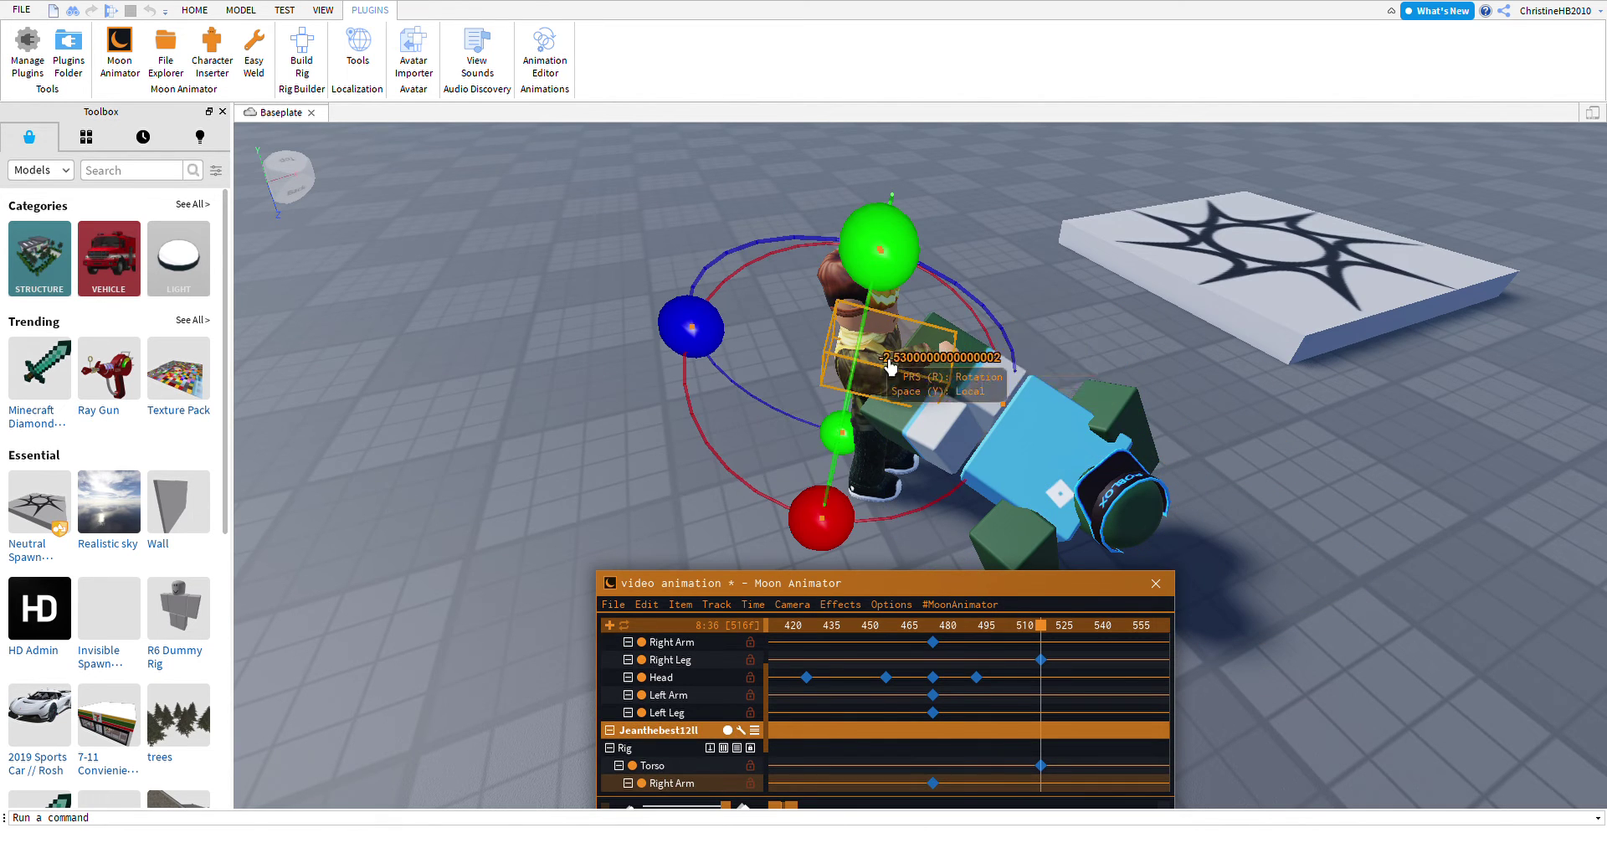
right_click_drag(890, 366, 960, 376)
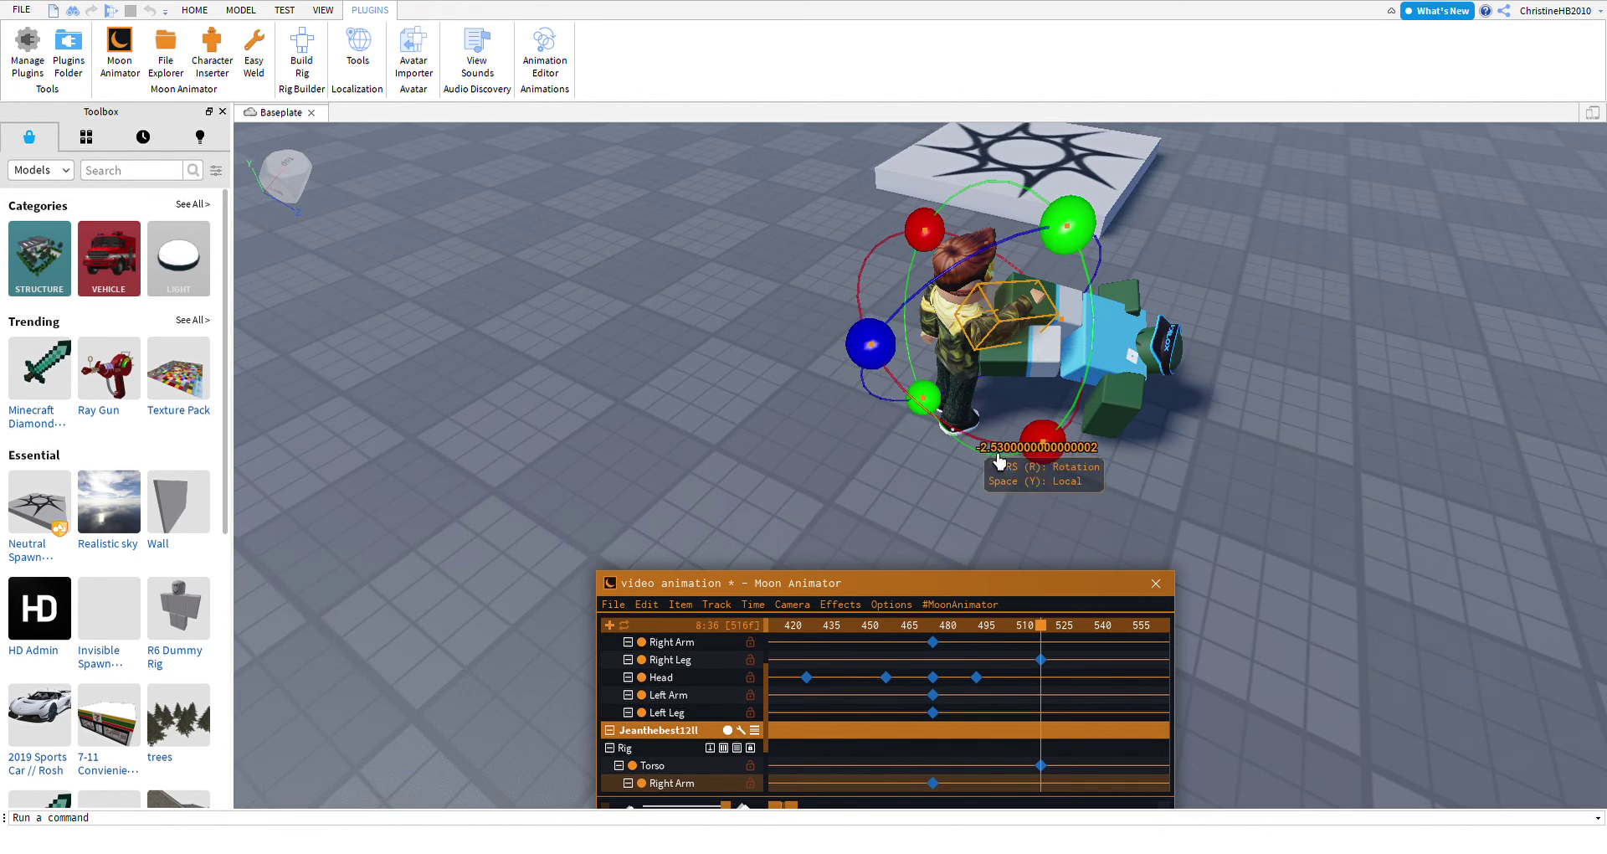
left_click(1156, 354)
right_click_drag(1155, 354, 1101, 362)
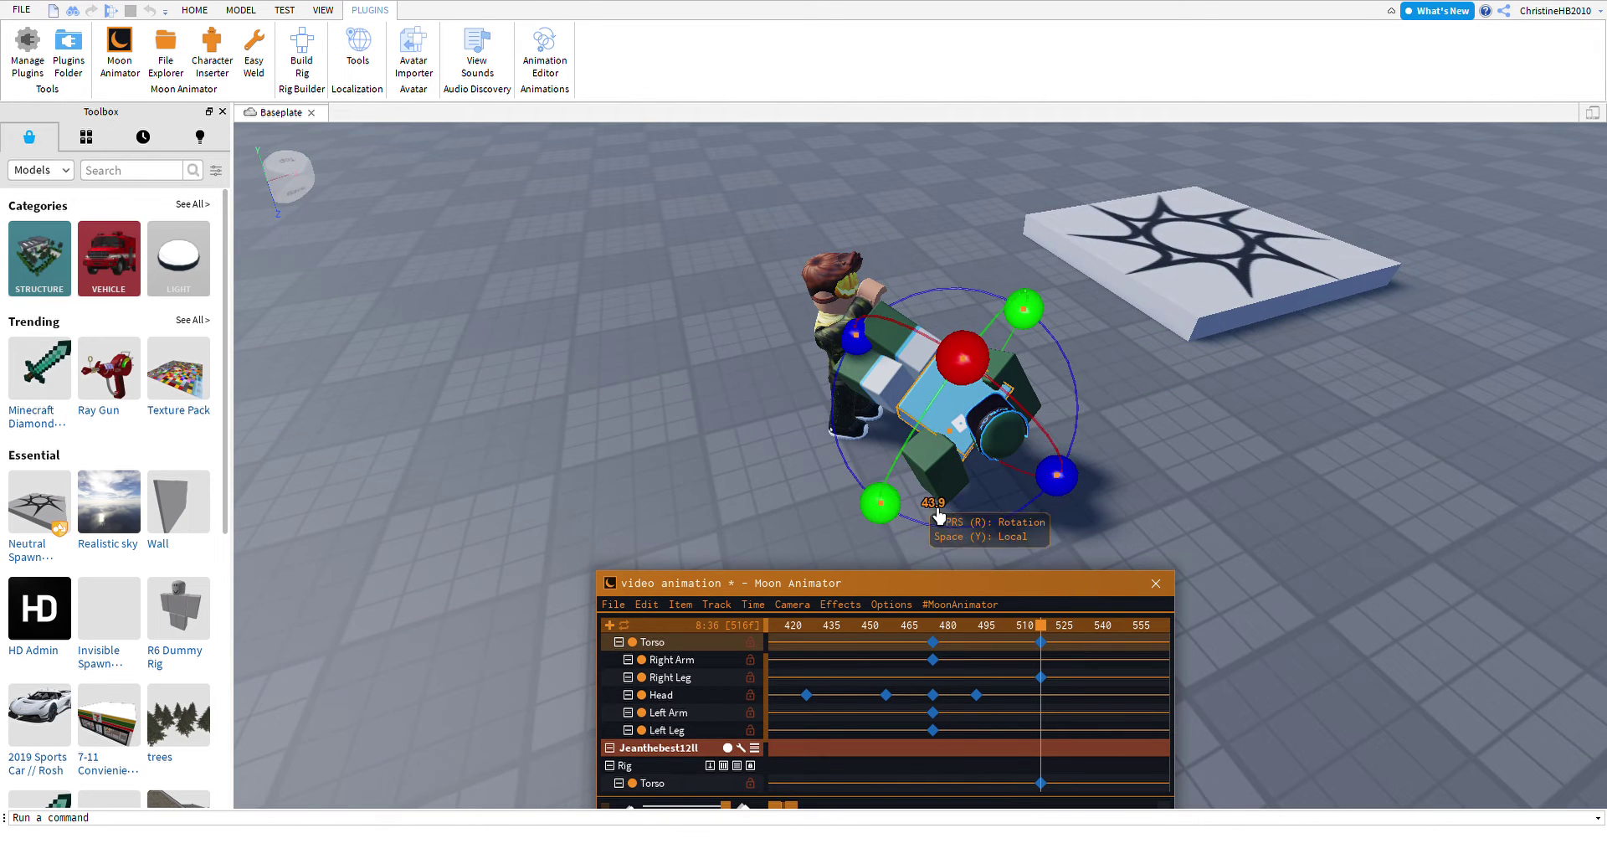
At frame 516, rotate the green character's torso about -41 degrees and lift it so the legs meet the first character's raised hand.
left_click_drag(1090, 502, 1155, 405)
key("r")
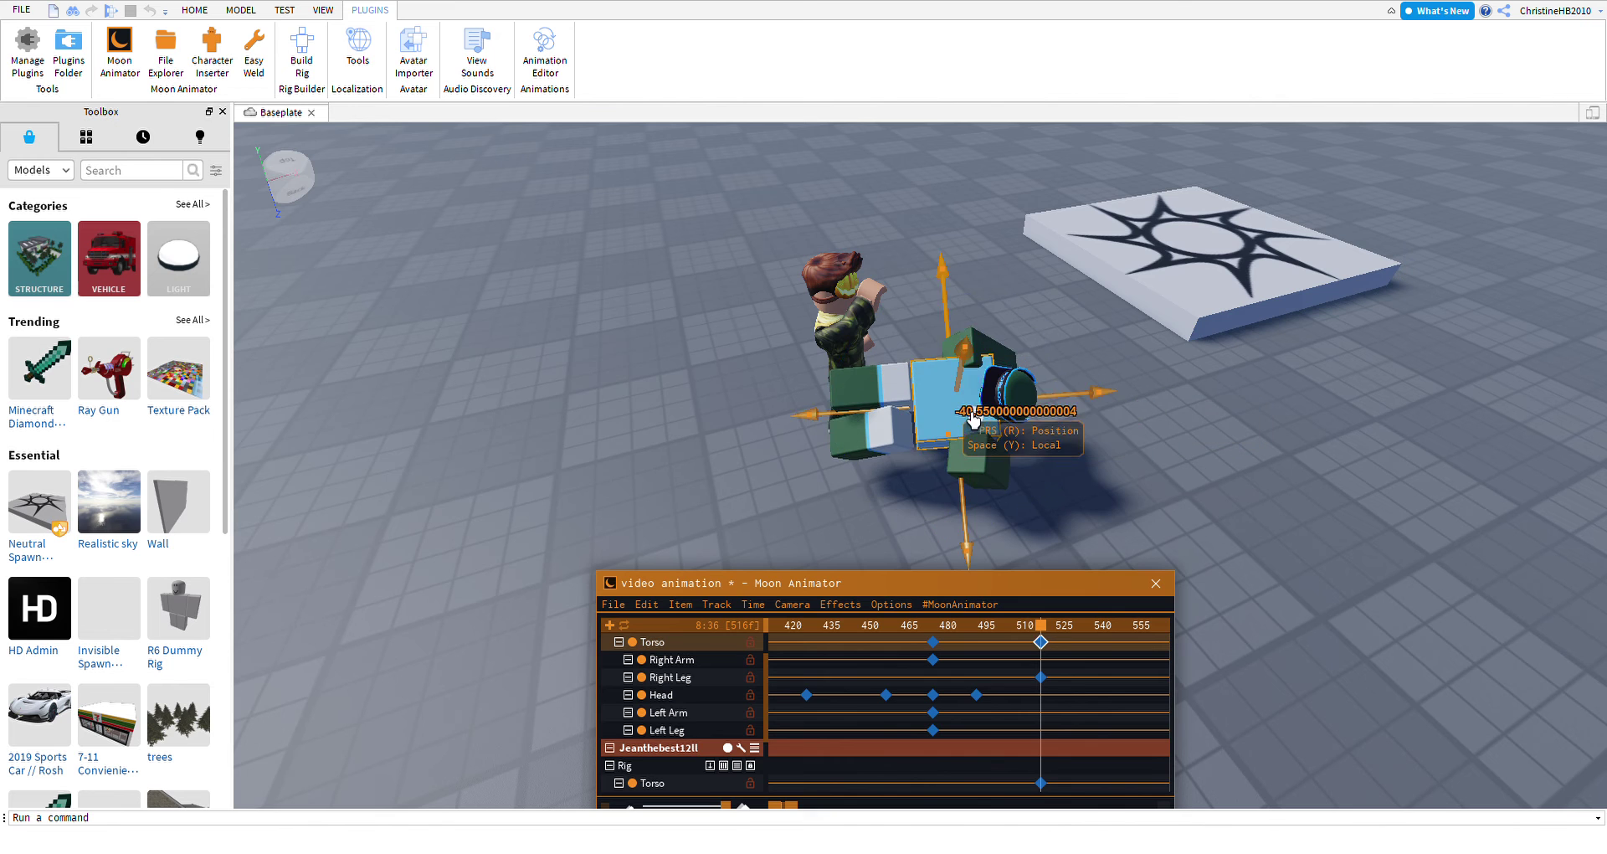
left_click_drag(980, 310, 1011, 209)
left_click_drag(1083, 337, 1346, 313)
scroll(1109, 334, "up", 5)
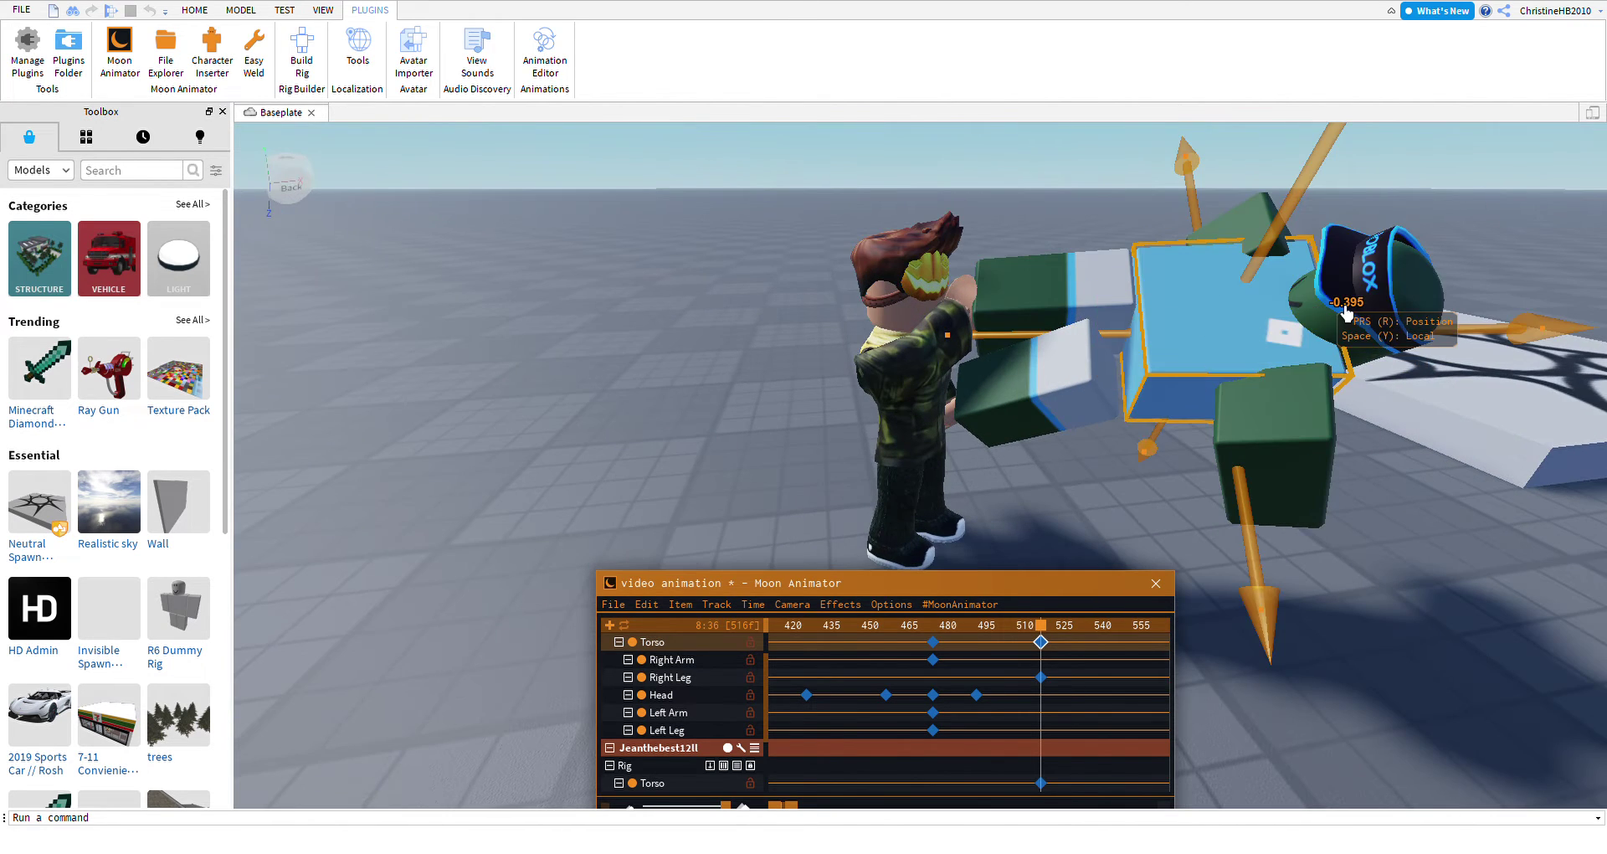
At frame 516, turn the green character's head, rotating it about 82 degrees.
left_click(1346, 313)
key("r")
middle_click_drag(1346, 313, 1092, 276)
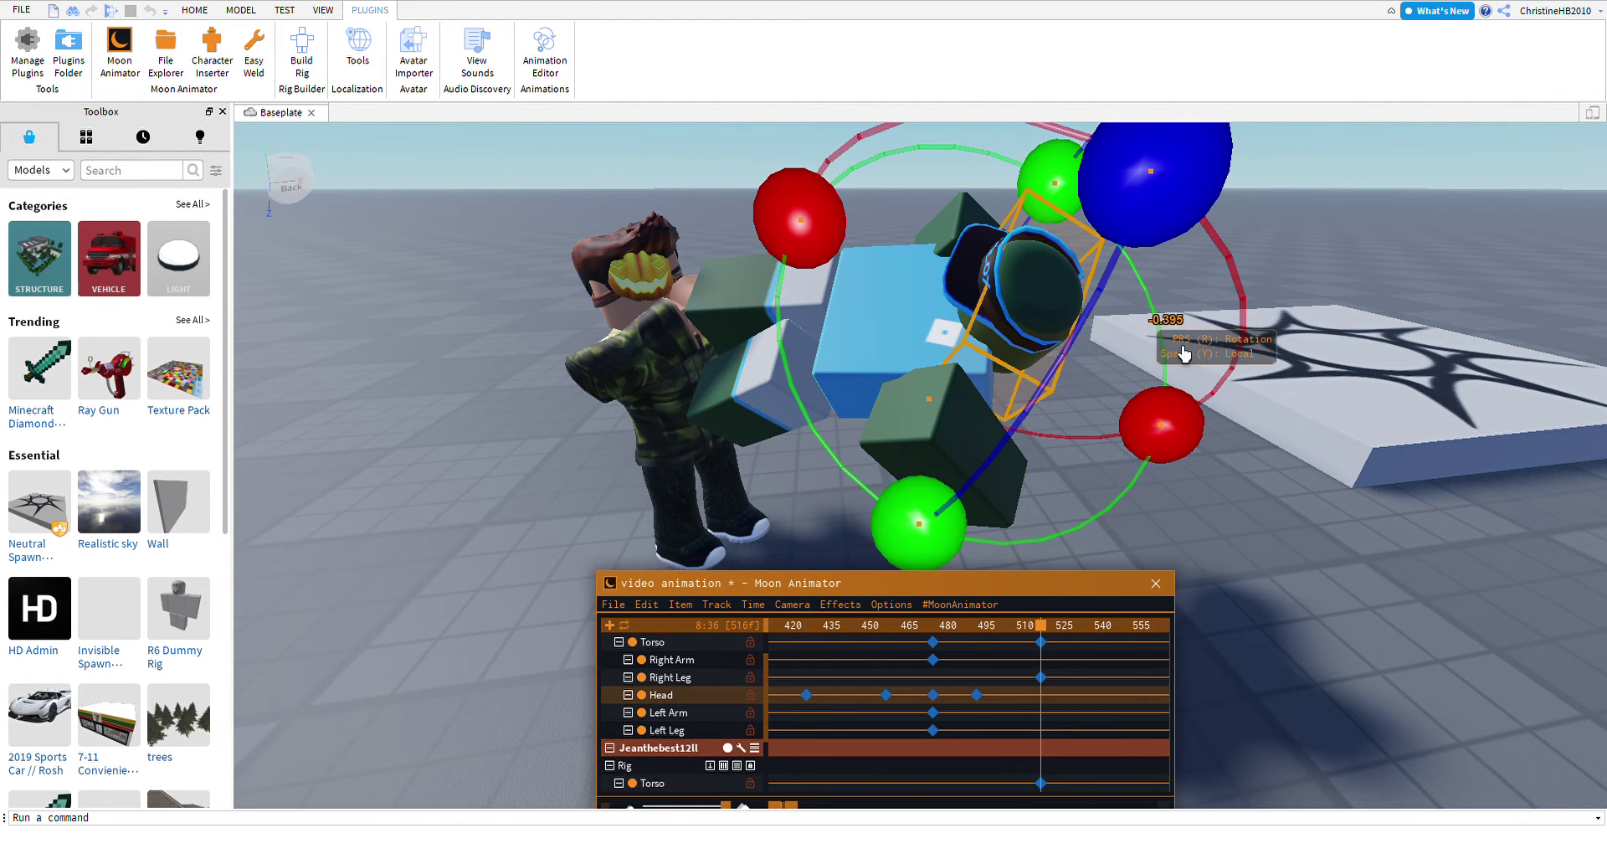
scroll(1185, 355, "down", 5)
left_click_drag(1036, 335, 1002, 300)
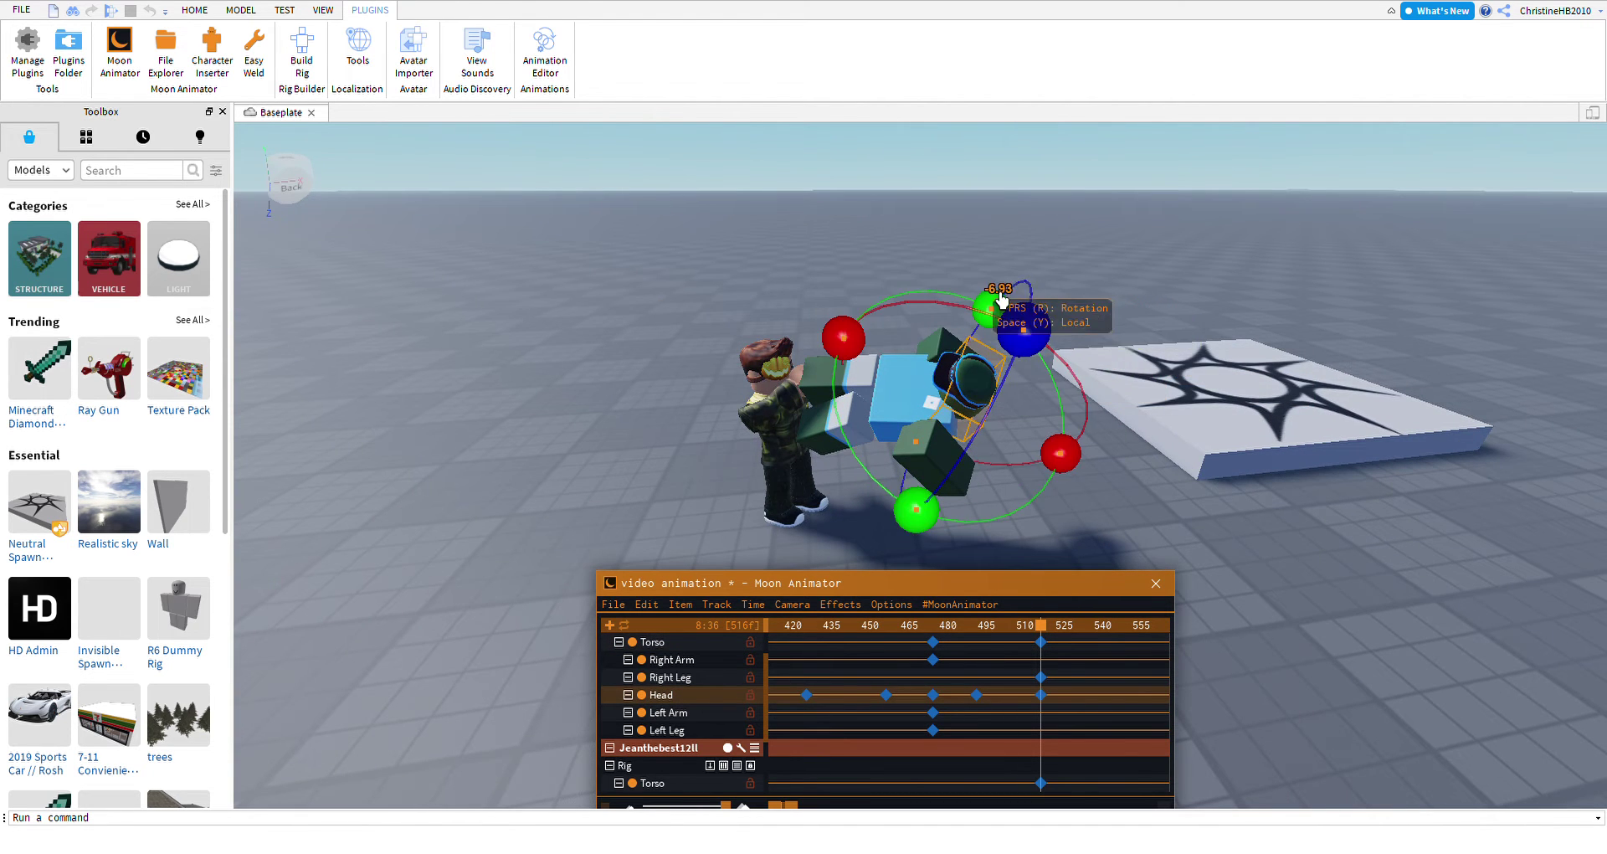
left_click_drag(1095, 334, 962, 513)
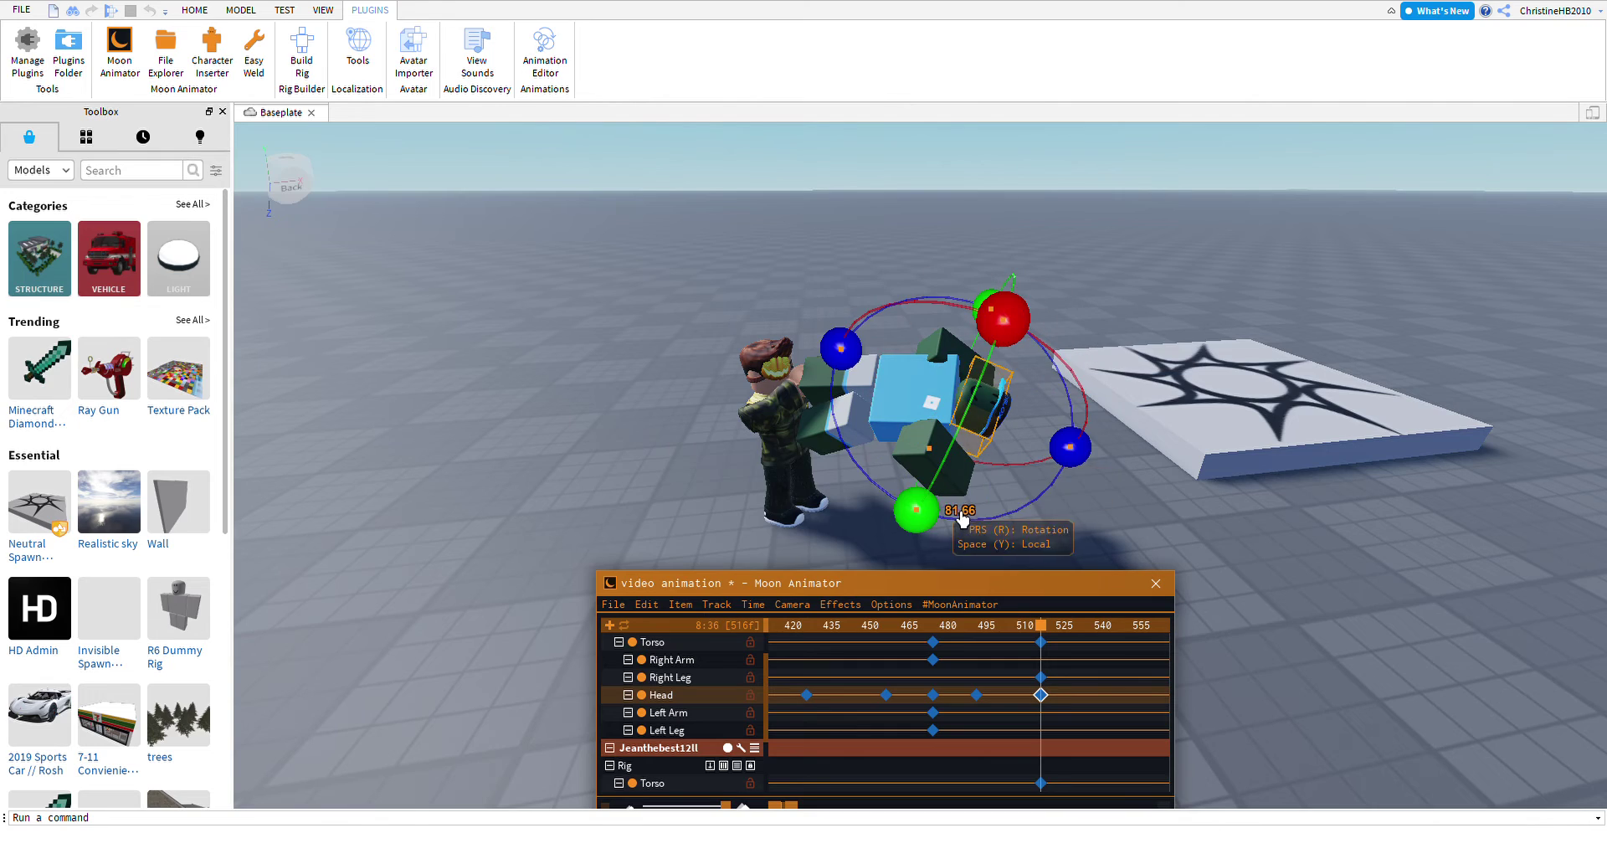
scroll(962, 513, "up", 3)
right_click_drag(968, 438, 837, 402)
scroll(821, 339, "down", 3)
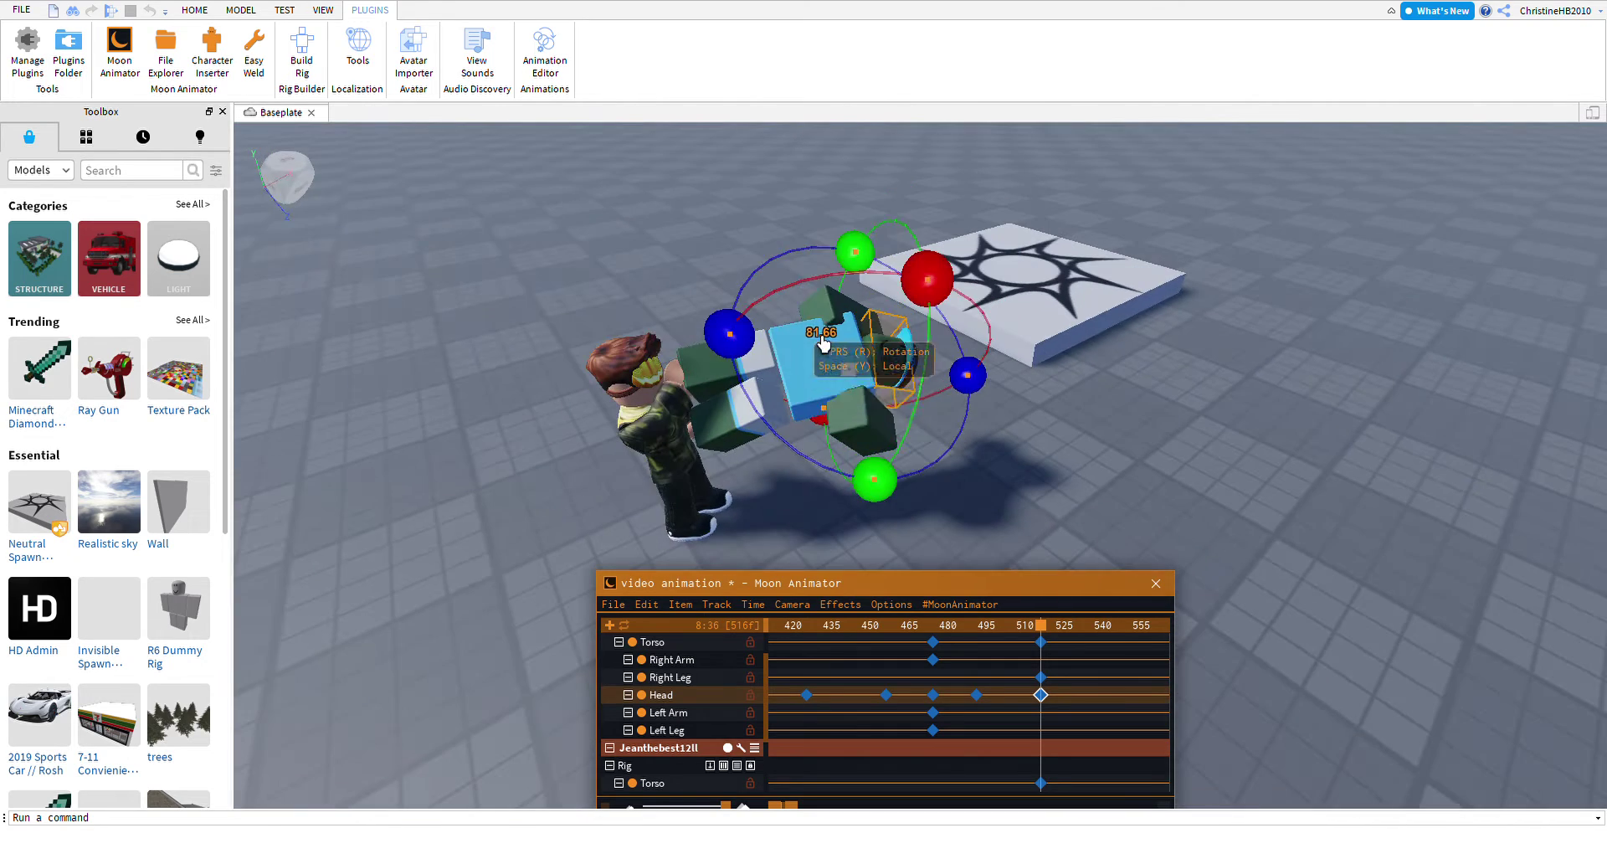
At frame 516, raise the green character's torso so its legs sit higher against the first character's hand.
left_click(837, 401)
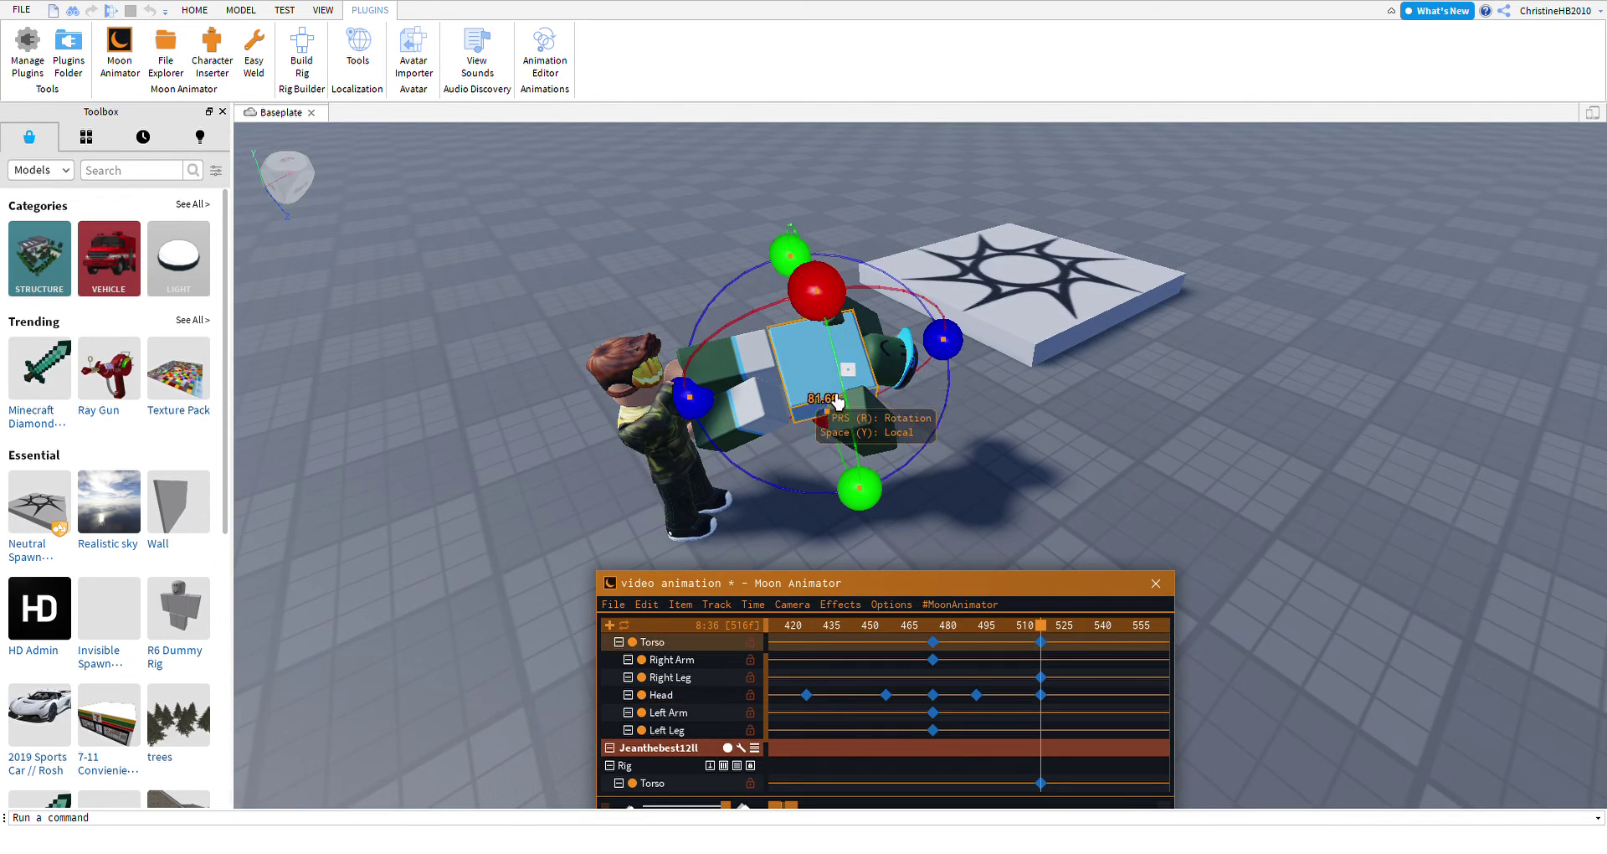
left_click(649, 450)
left_click(856, 390)
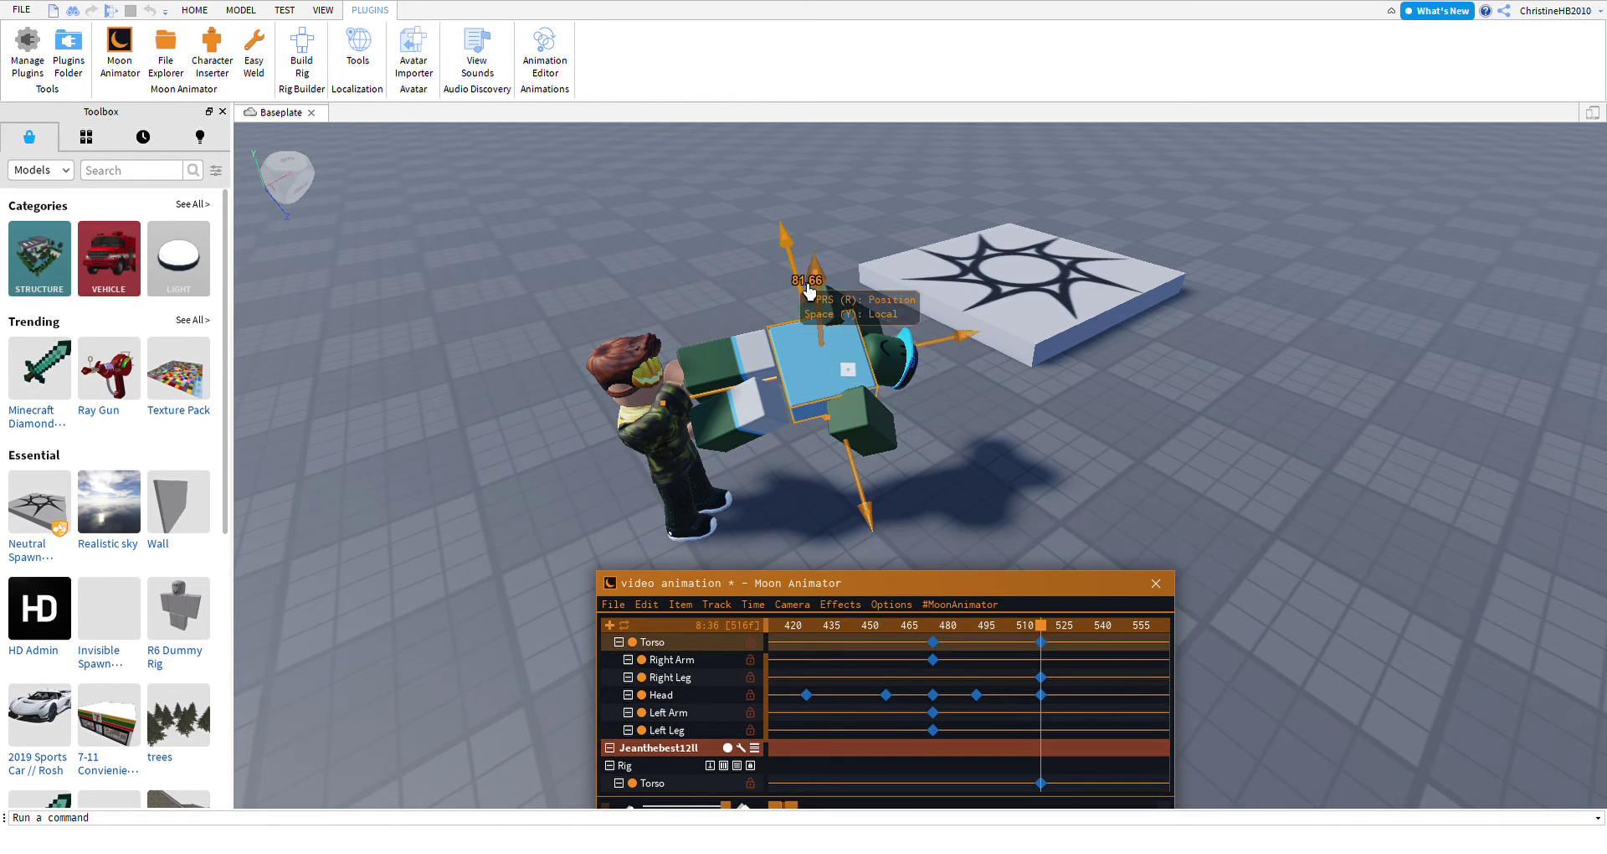
left_click_drag(807, 291, 989, 590)
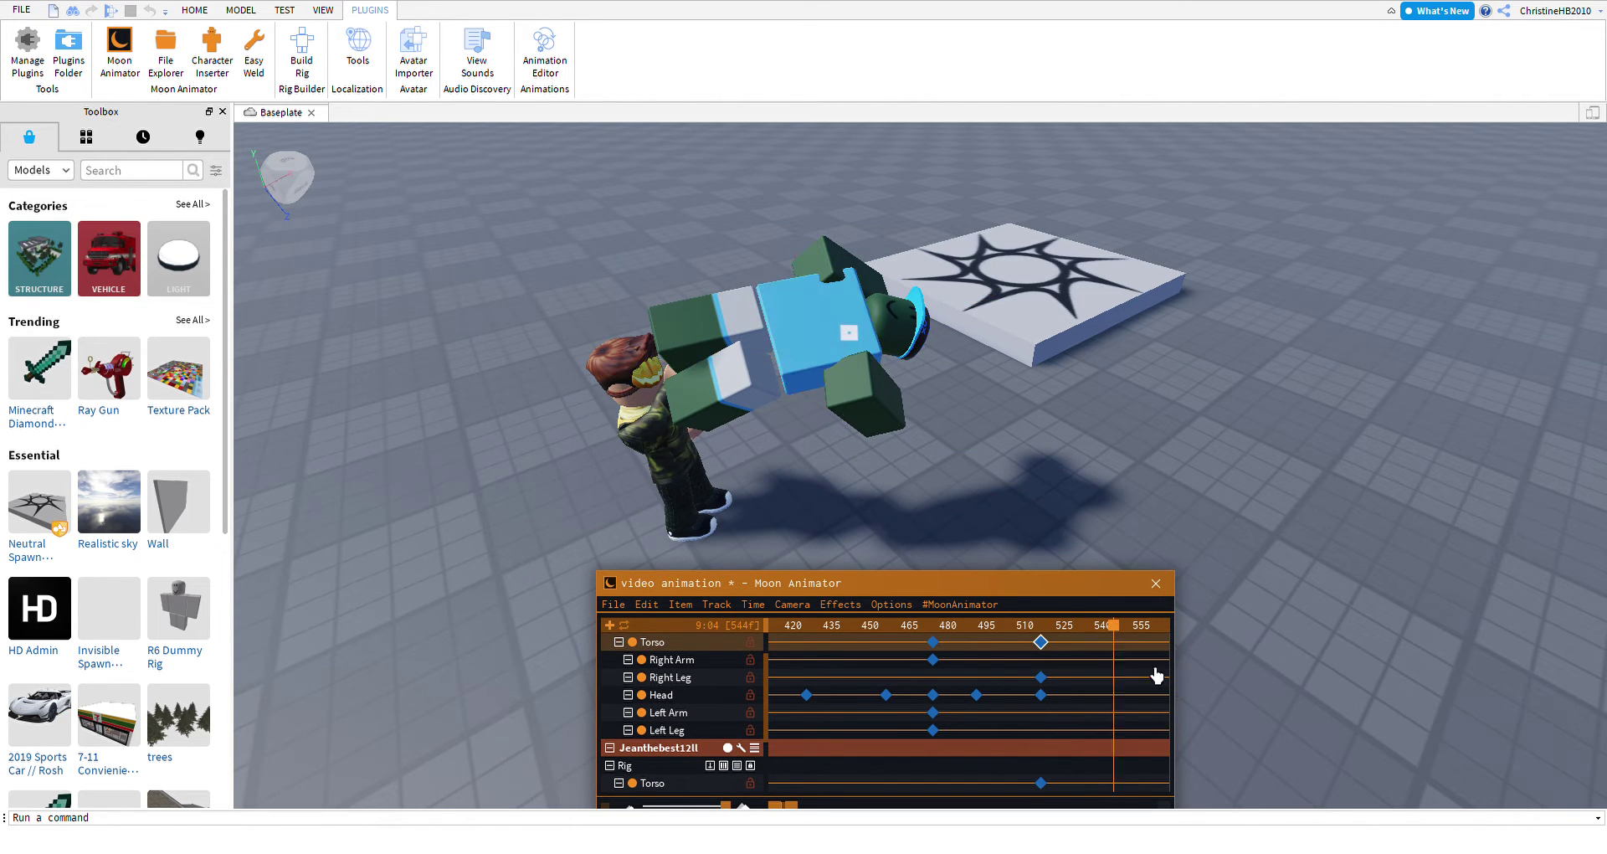
At frame 556, move the green character's torso about 3.2 studs towards the spawn plate and rotate it so its legs point at the first character.
left_click_drag(850, 431, 898, 350)
scroll(850, 405, "up", 5)
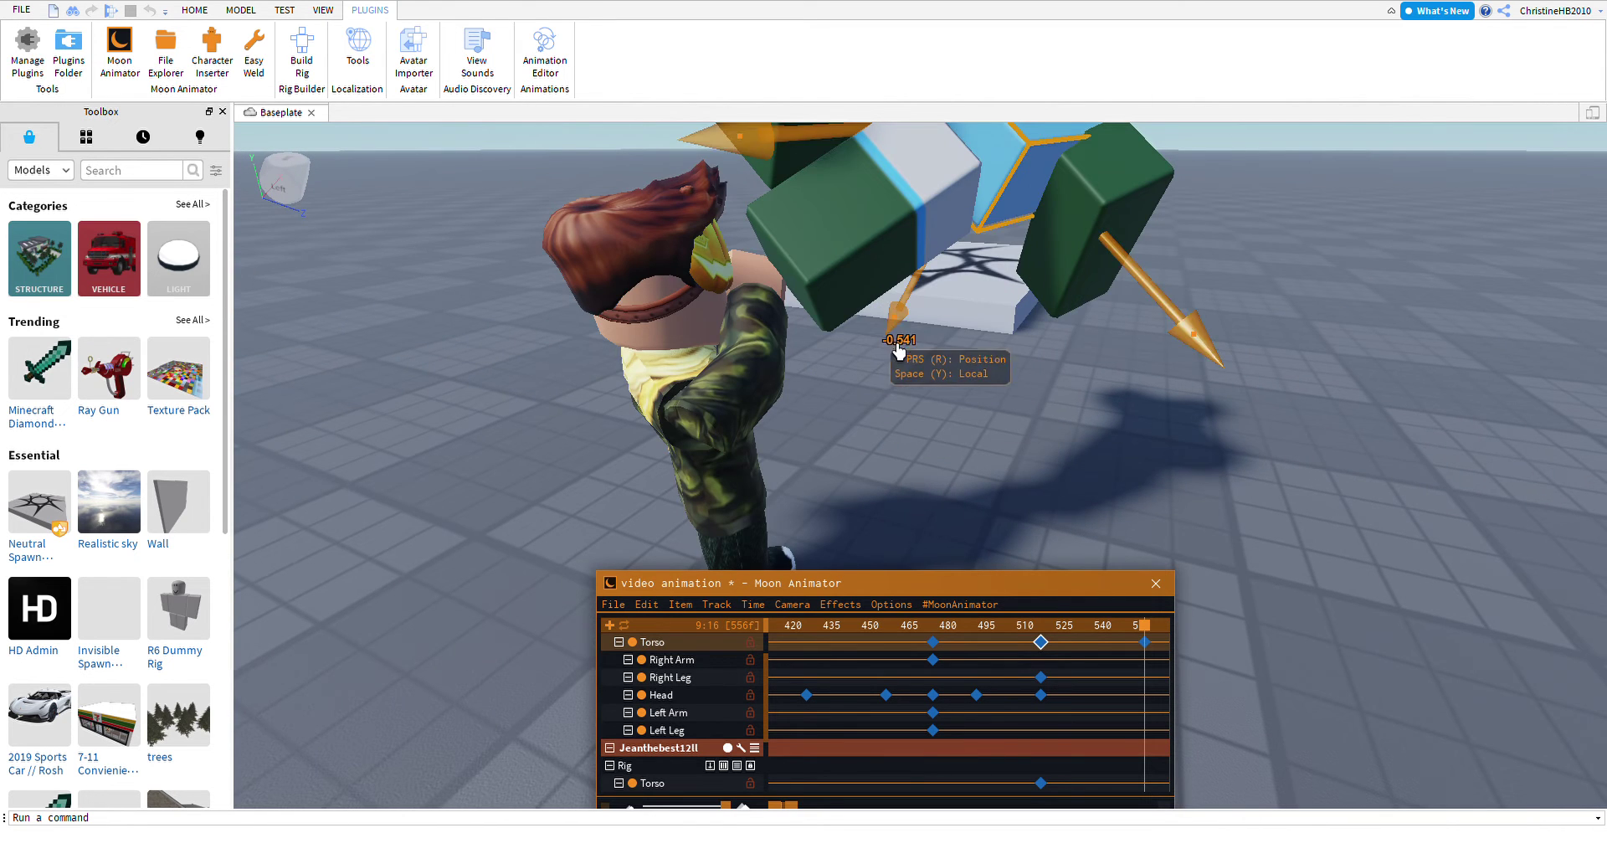
left_click(940, 302)
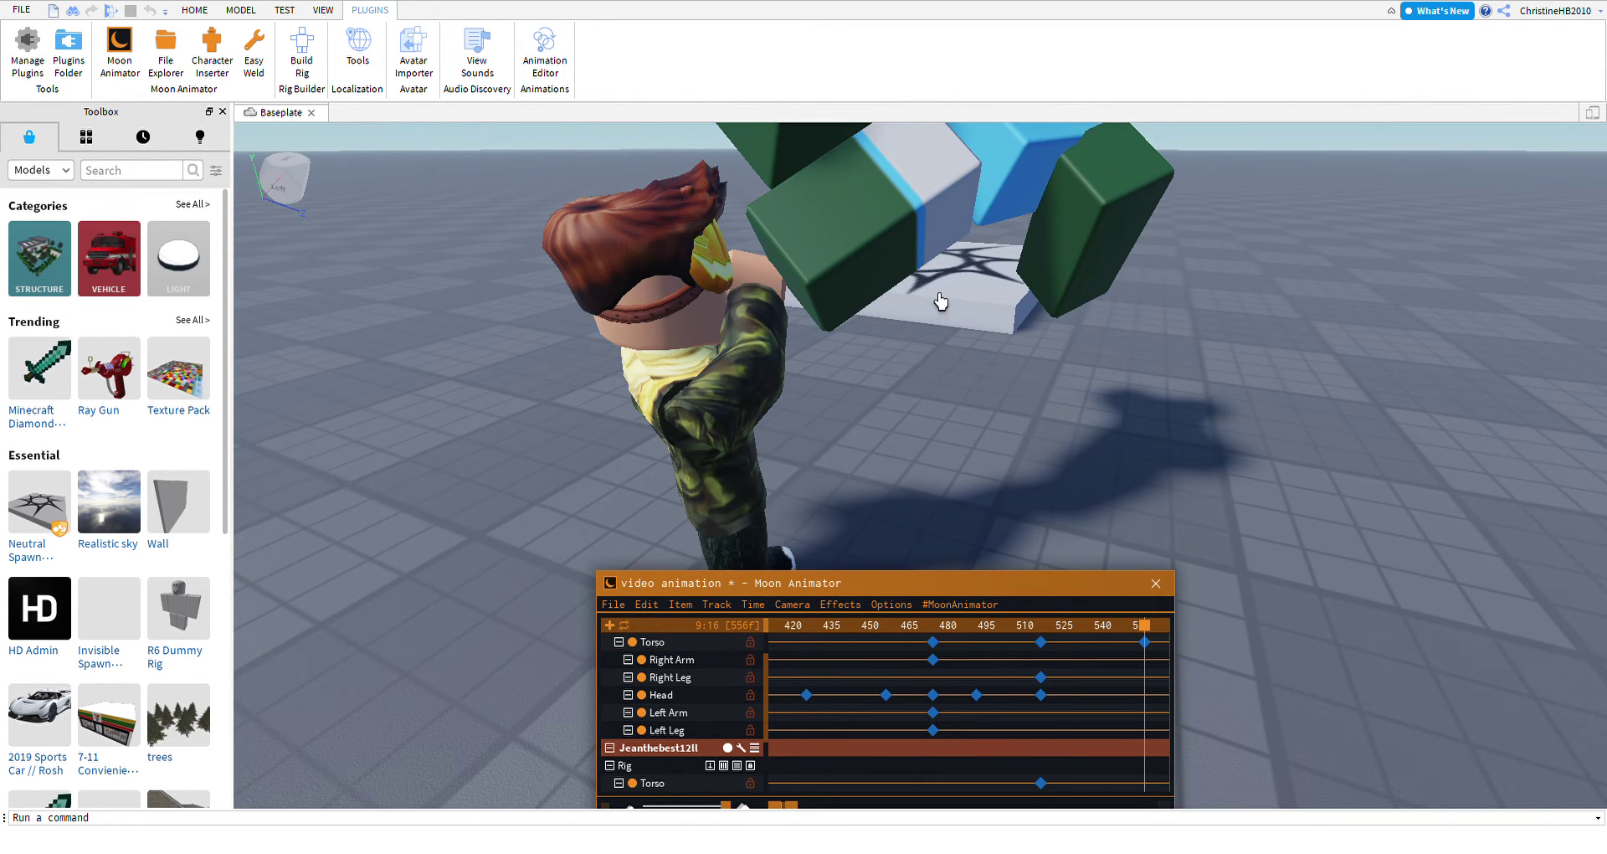
scroll(1018, 208, "down", 5)
left_click(915, 351)
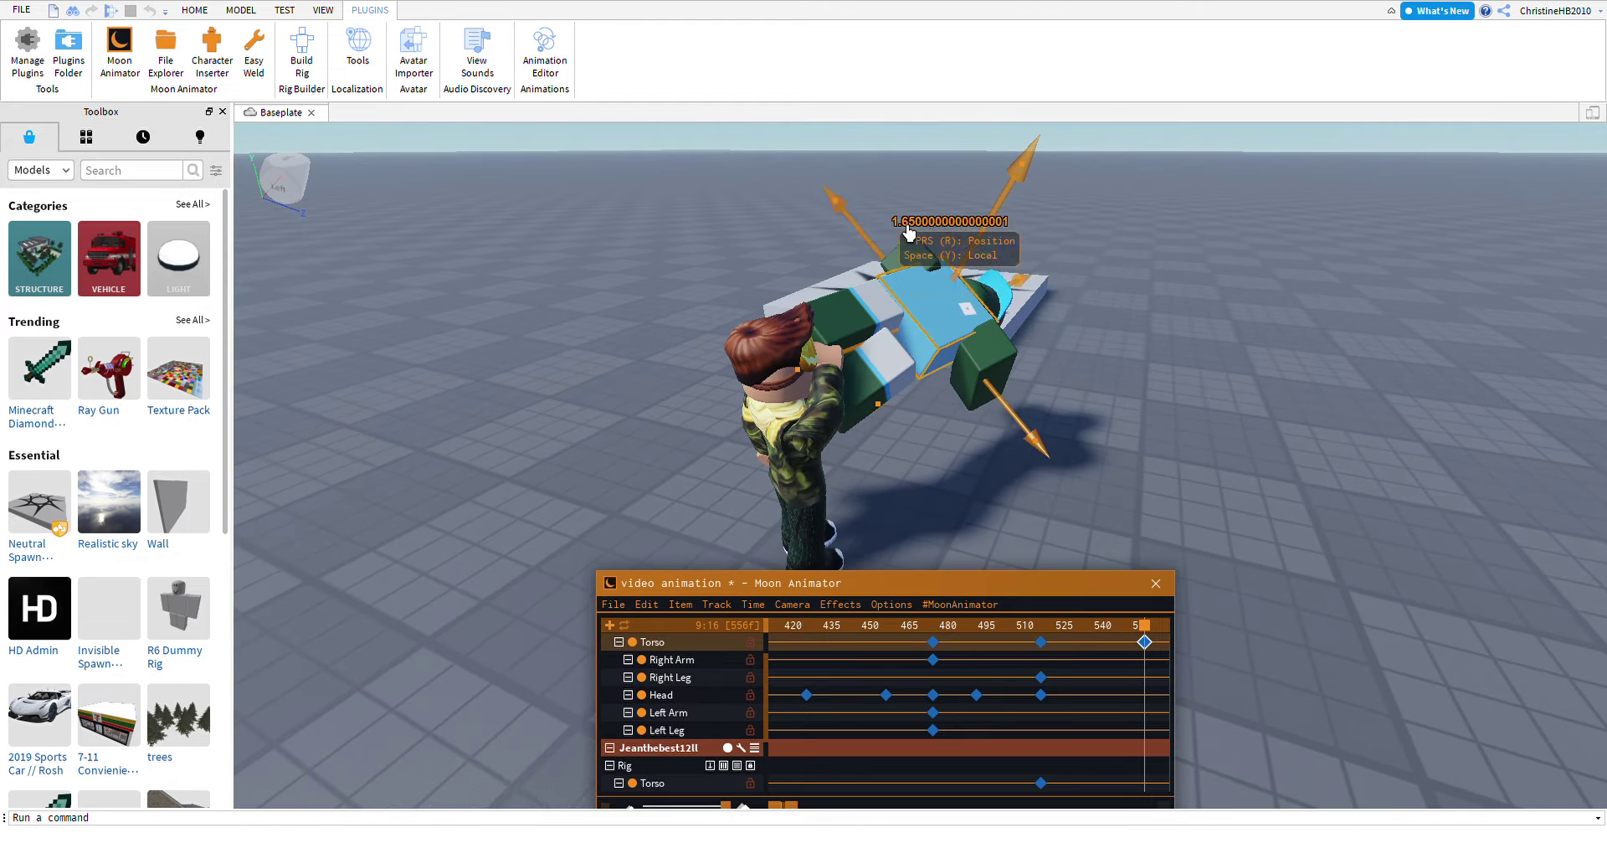
left_click_drag(909, 233, 730, 308)
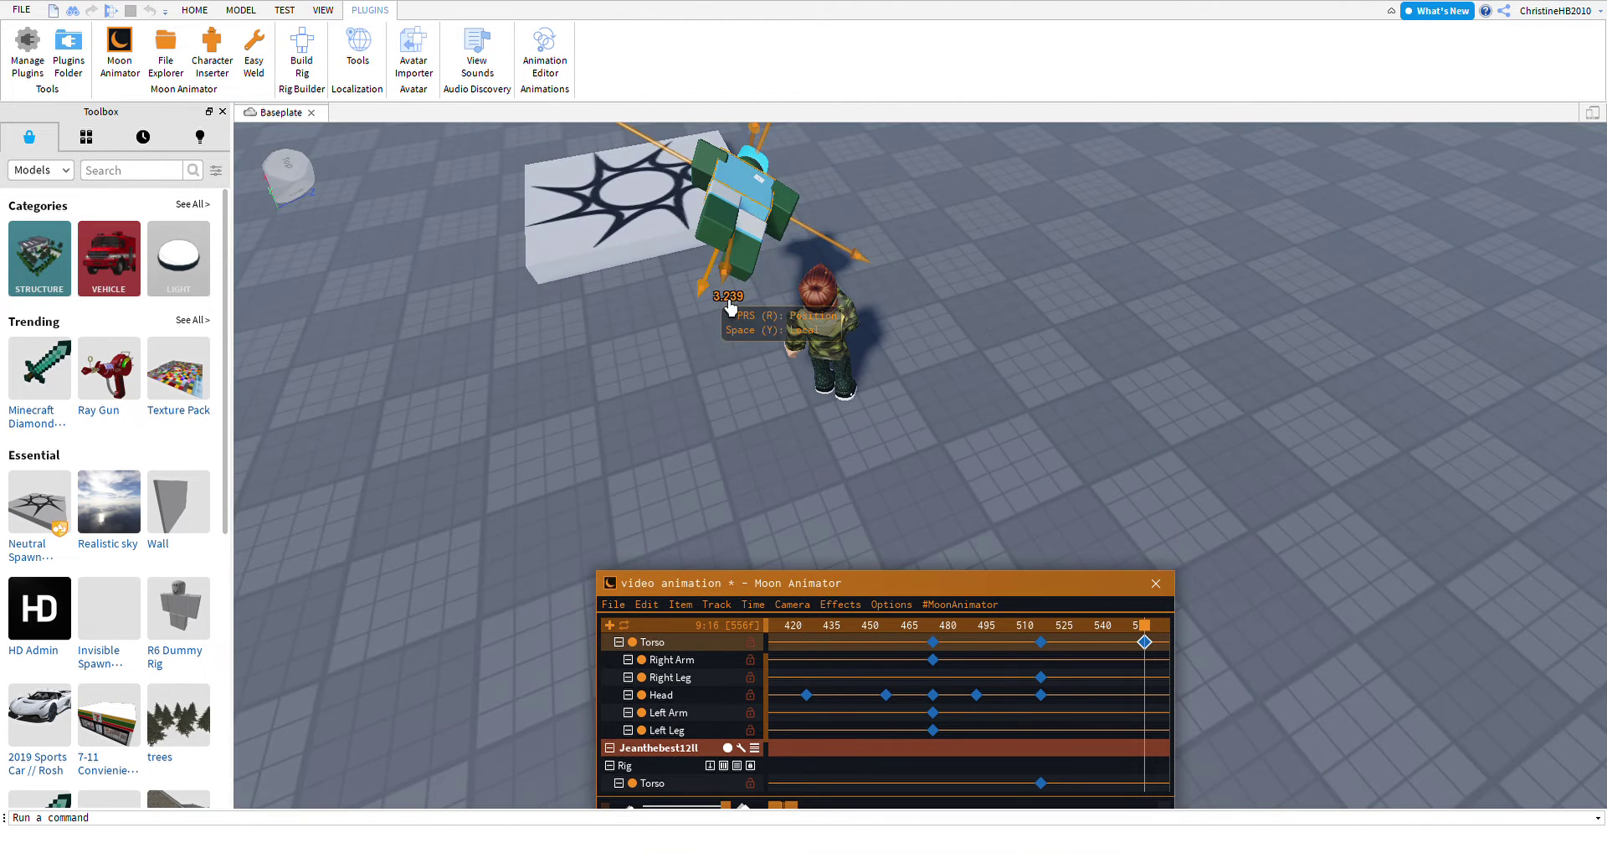
key("r")
left_click_drag(807, 243, 837, 316)
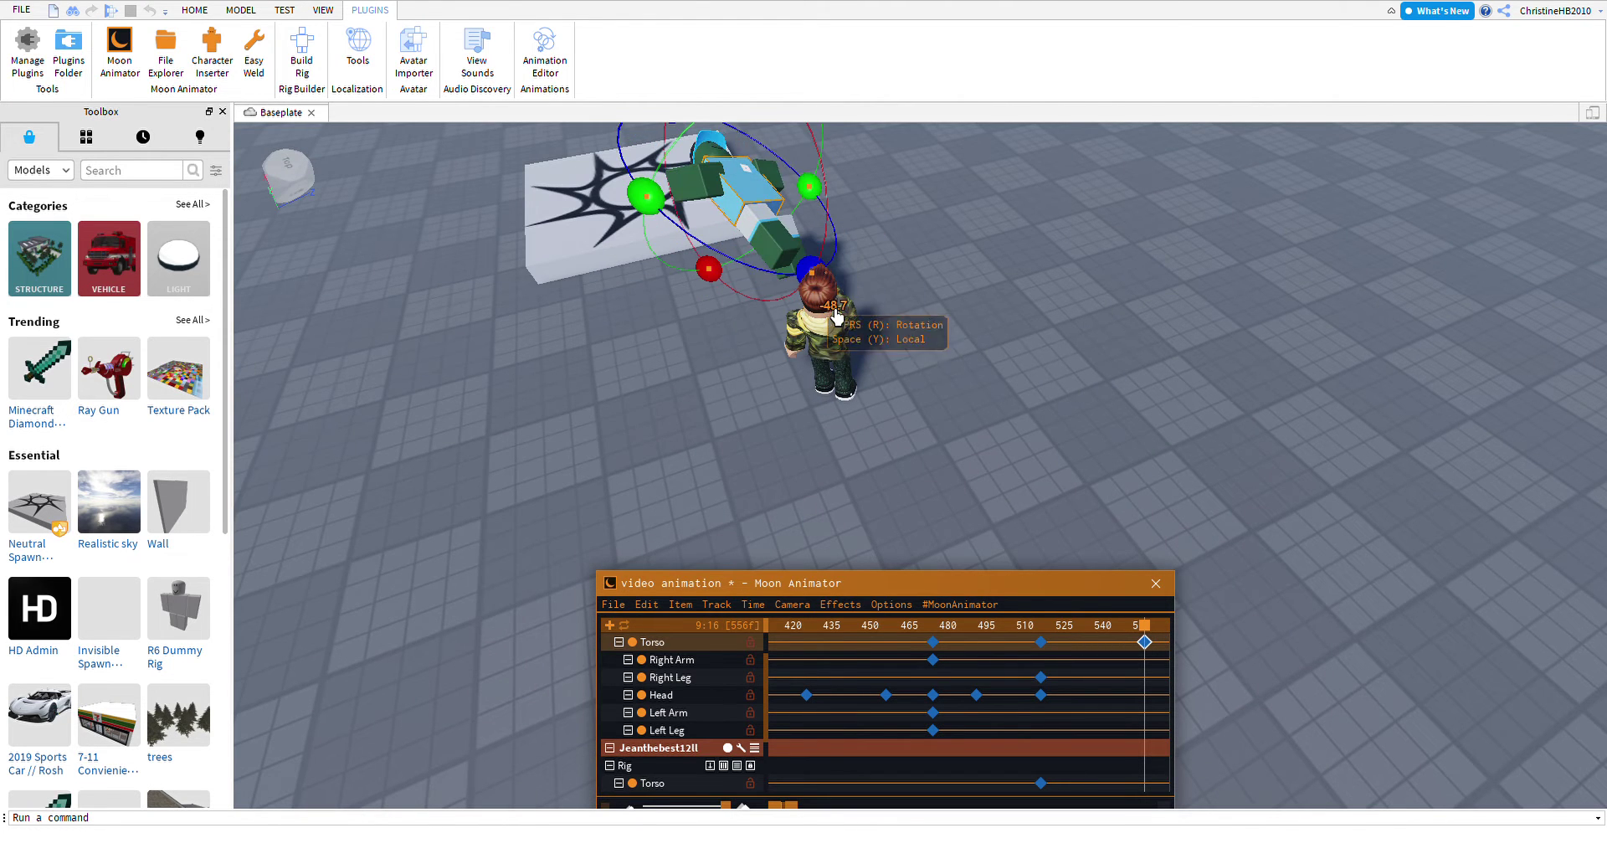
At frame 586, rotate the green character's torso about -56 degrees and move it about 13 studs up and away beyond the spawn plate.
left_click(1171, 656)
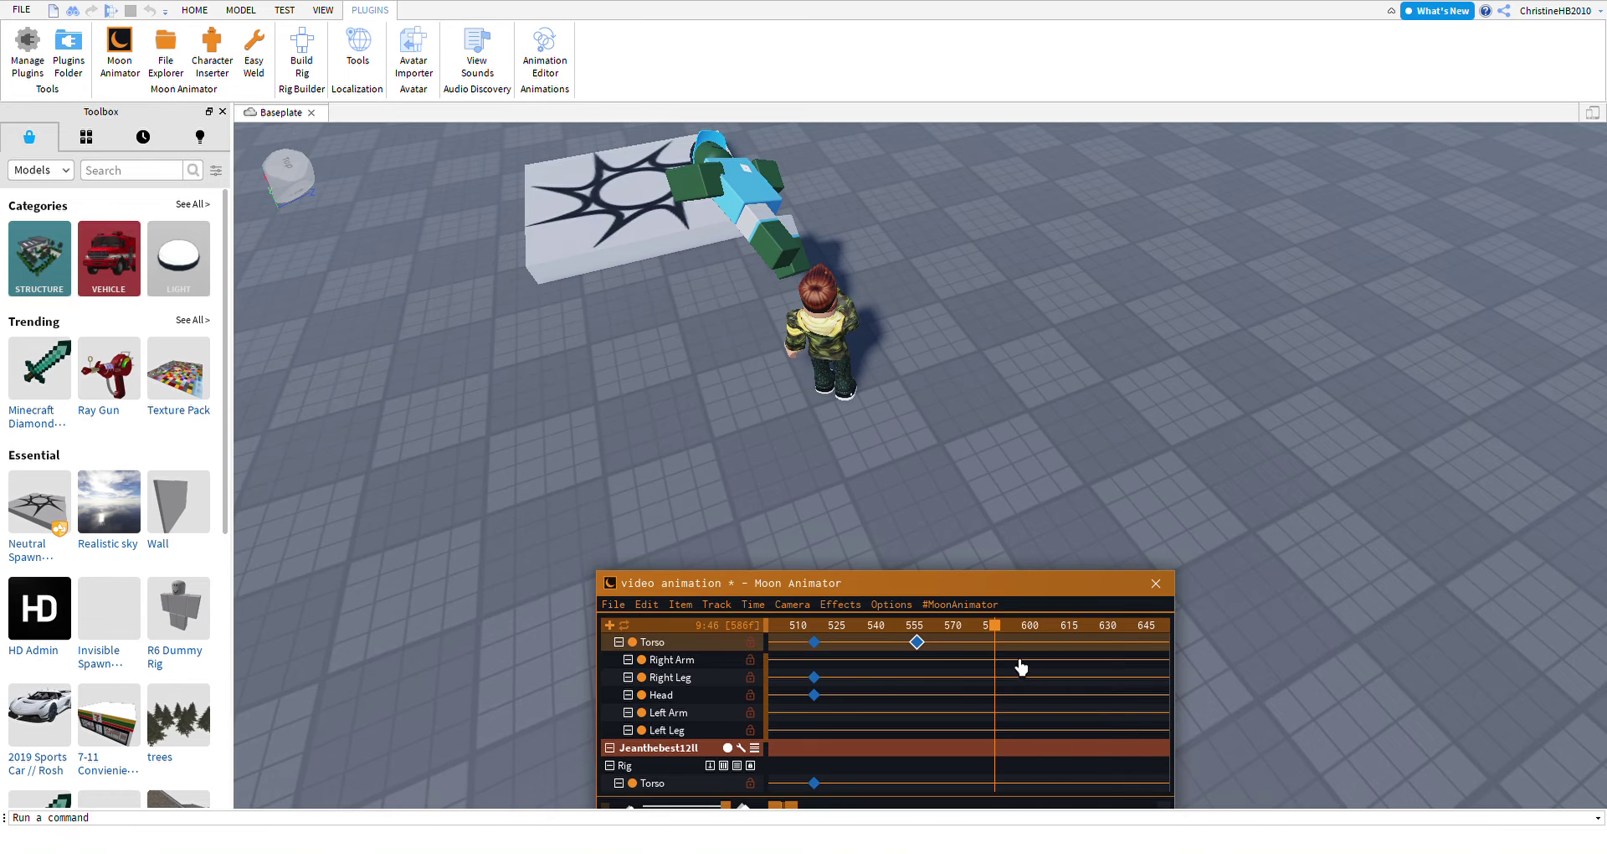
right_click_drag(1020, 667, 1059, 606)
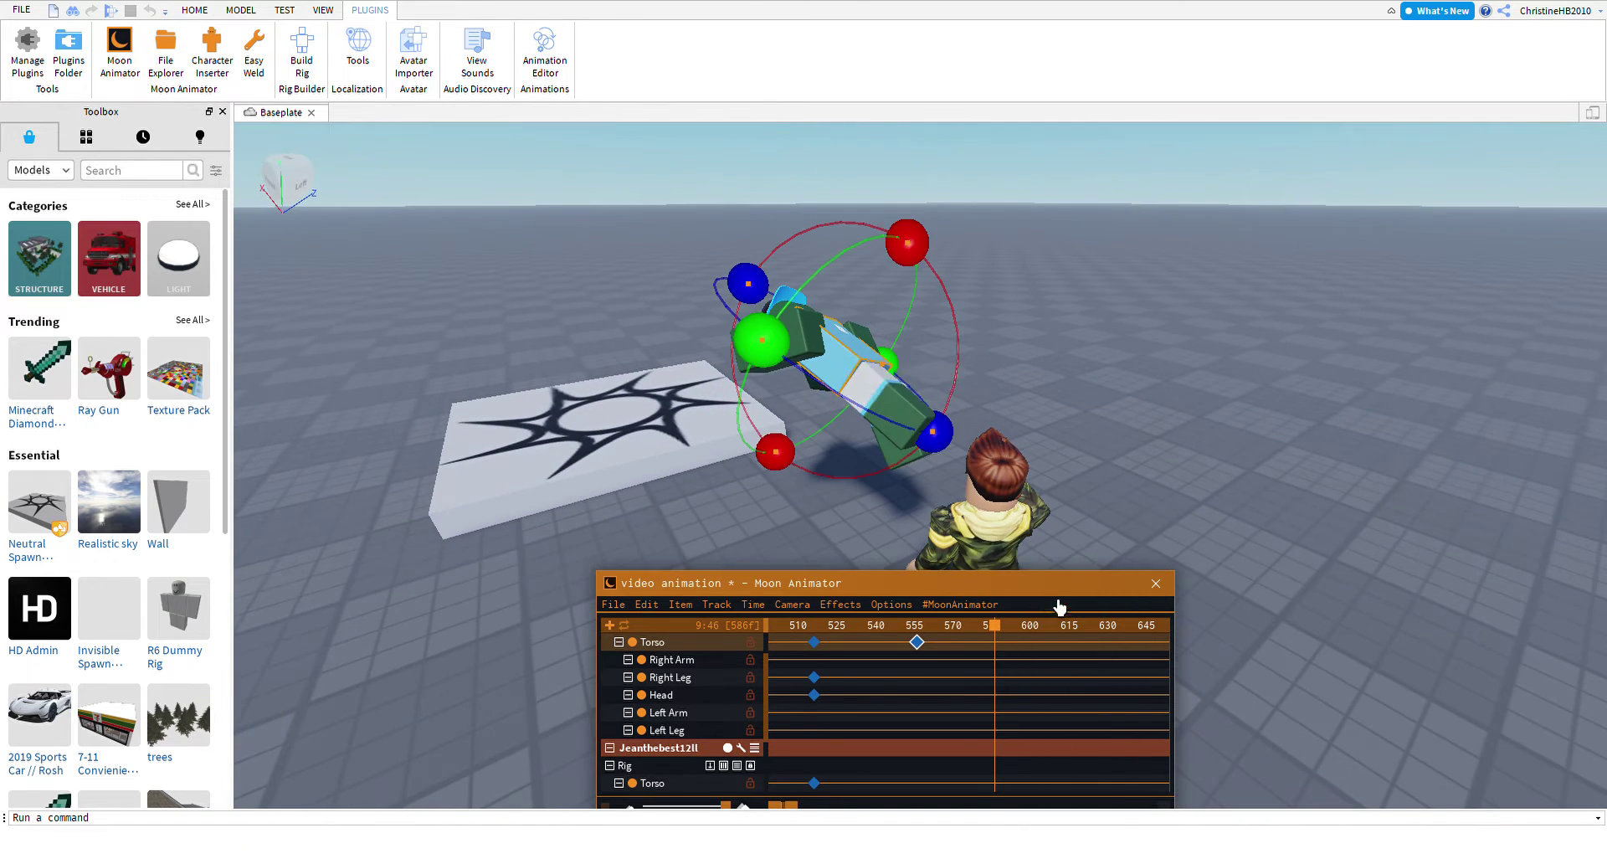
left_click(854, 373)
left_click_drag(933, 431, 1038, 463)
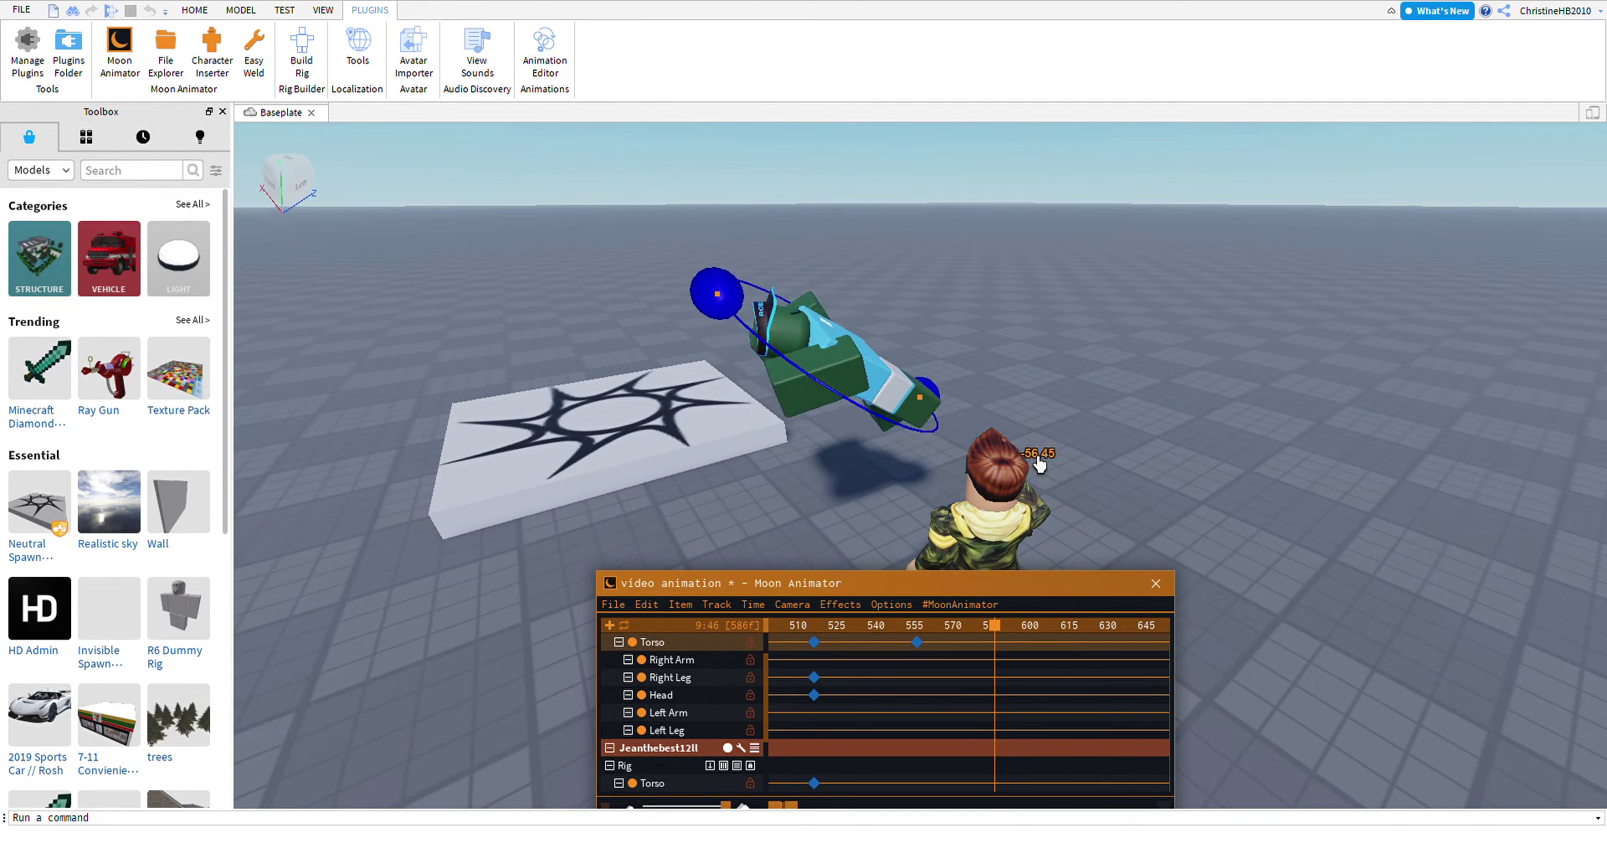
left_click_drag(751, 339, 613, 295)
right_click_drag(614, 294, 596, 295)
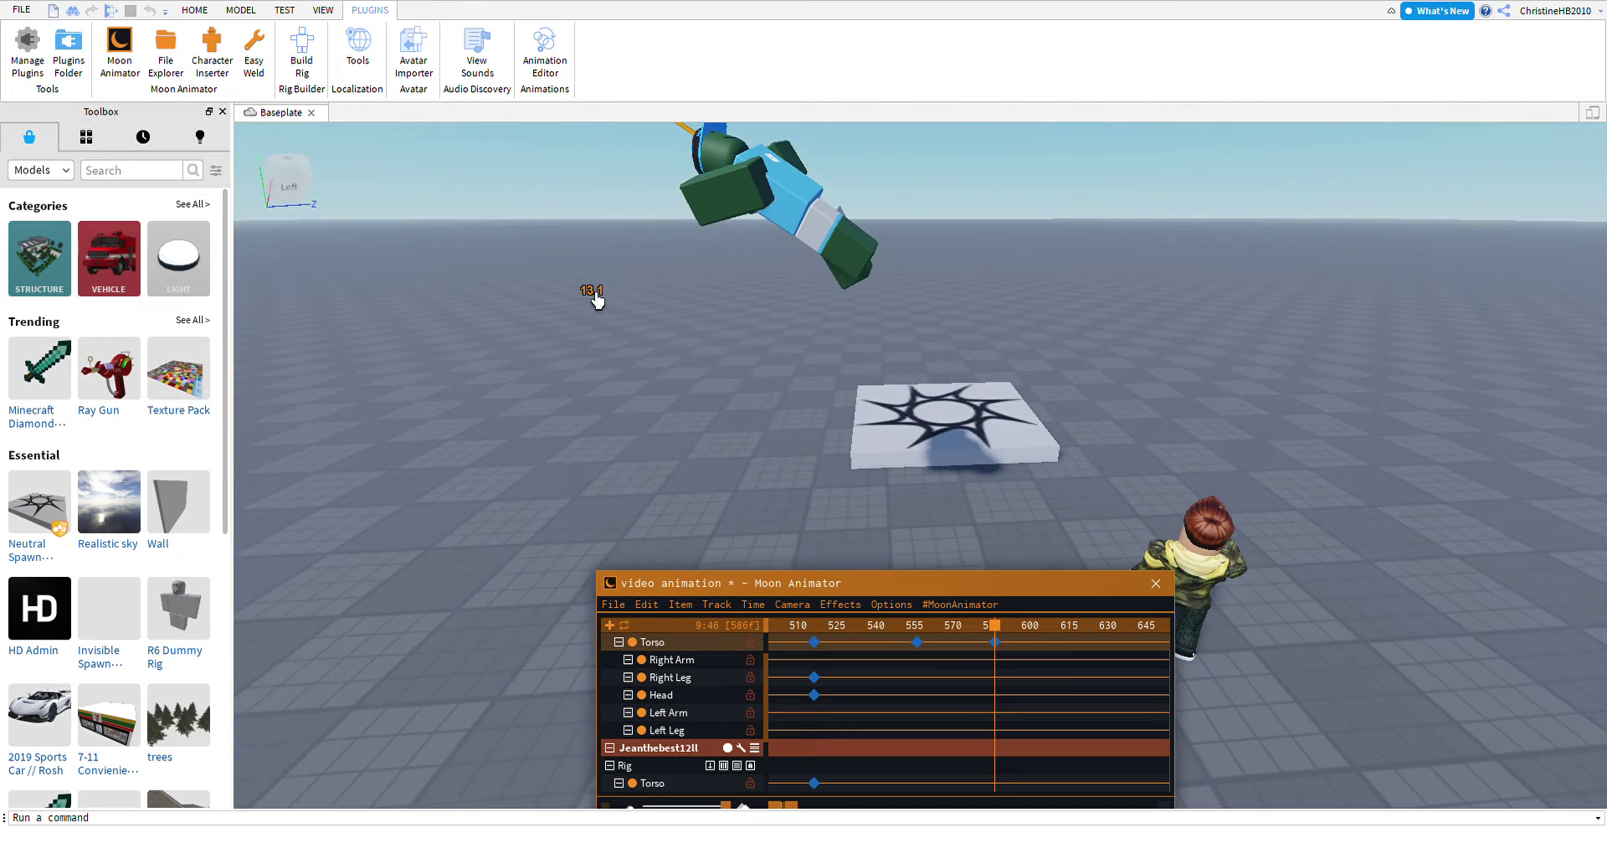
At frame 586, tilt the first character's head about 22 degrees towards the thrown character.
left_click(950, 557)
key("r")
scroll(961, 556, "up", 5)
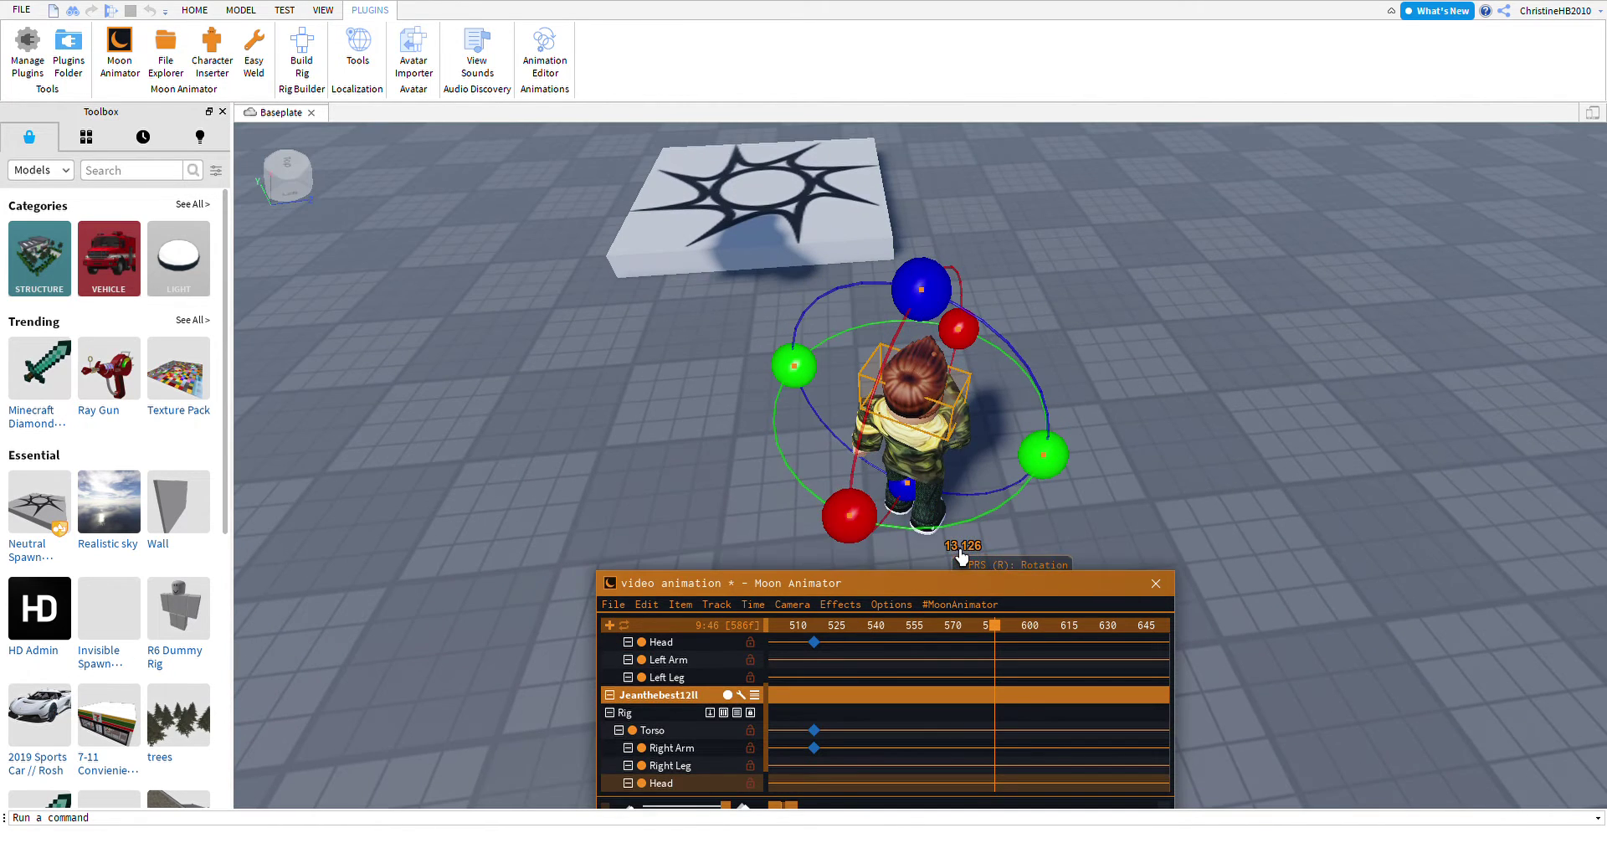
left_click_drag(884, 512, 871, 508)
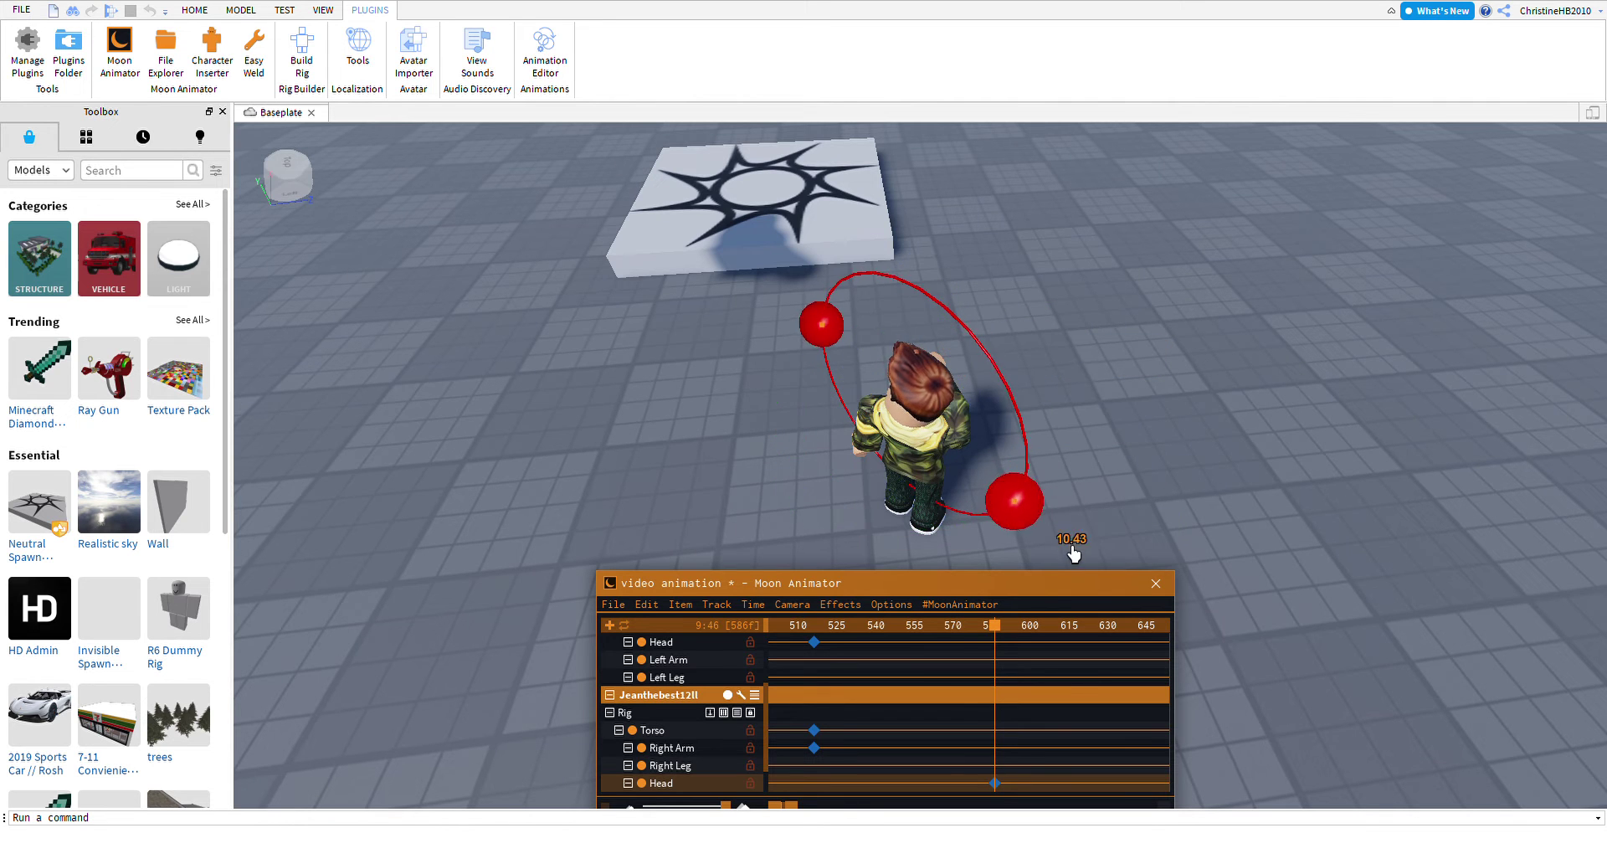
right_click_drag(1094, 524, 1051, 500)
scroll(817, 488, "up", 4)
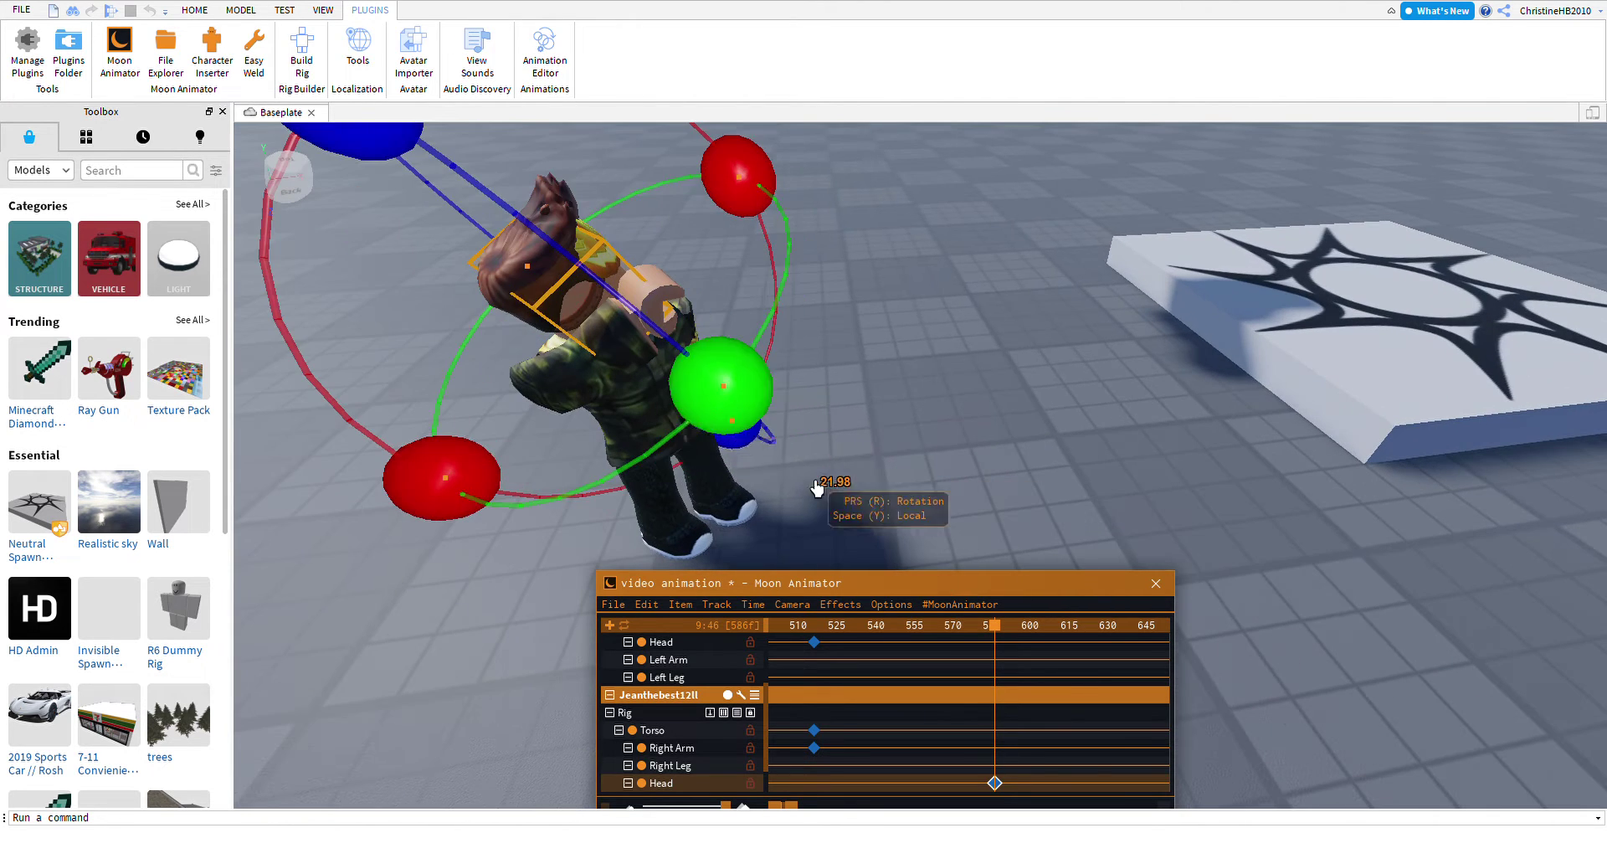
At frame 593, move the green character's torso about 18 studs farther along its flight.
left_click(679, 453)
scroll(1034, 418, "down", 5)
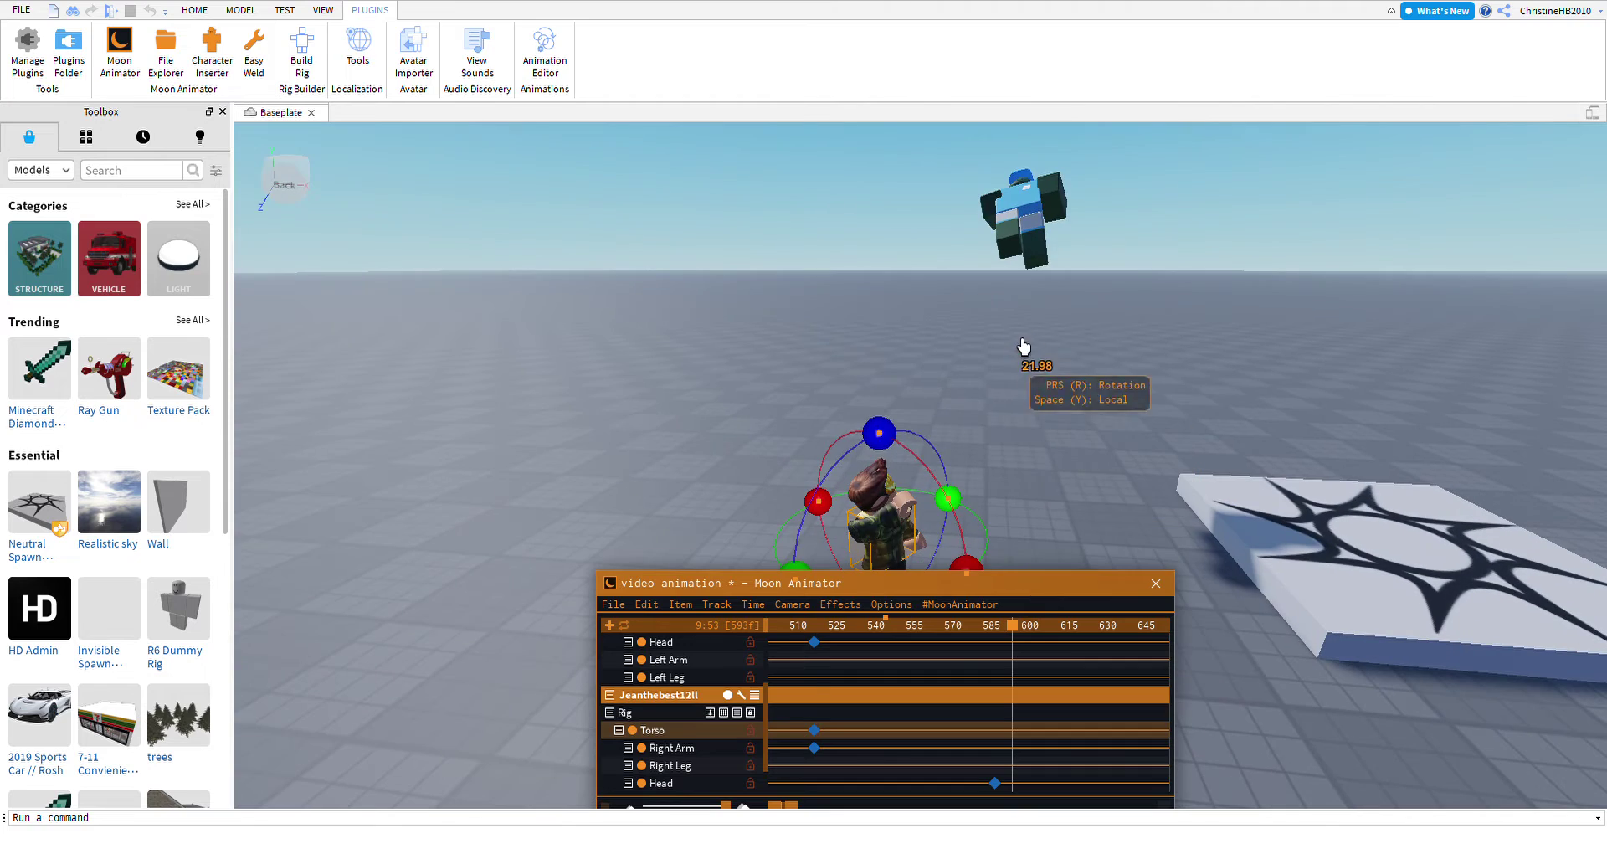
left_click(1030, 359)
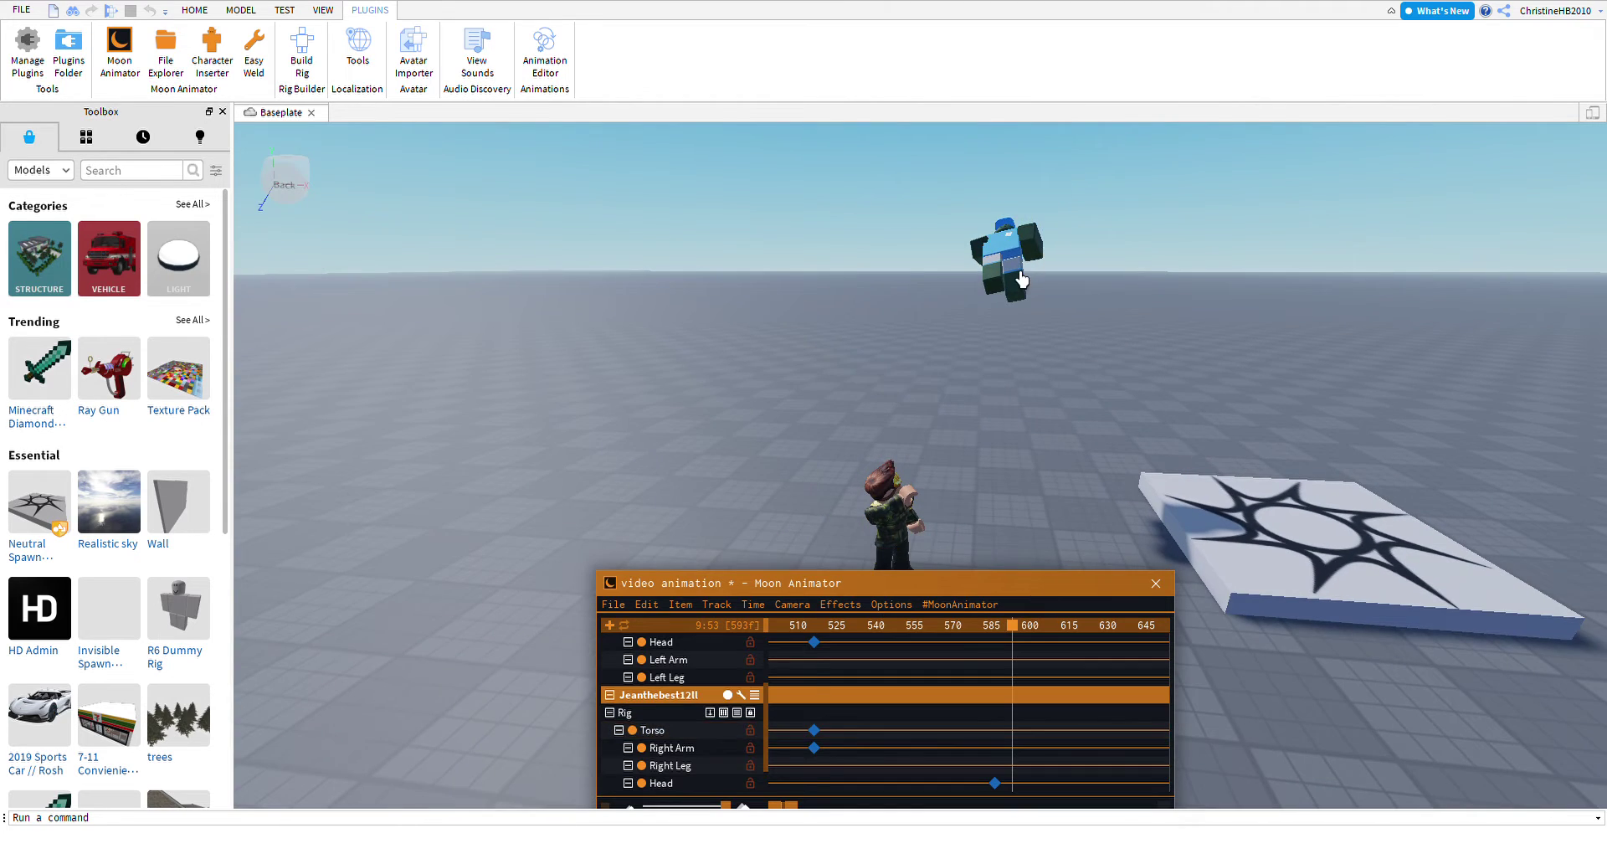
left_click(1021, 279)
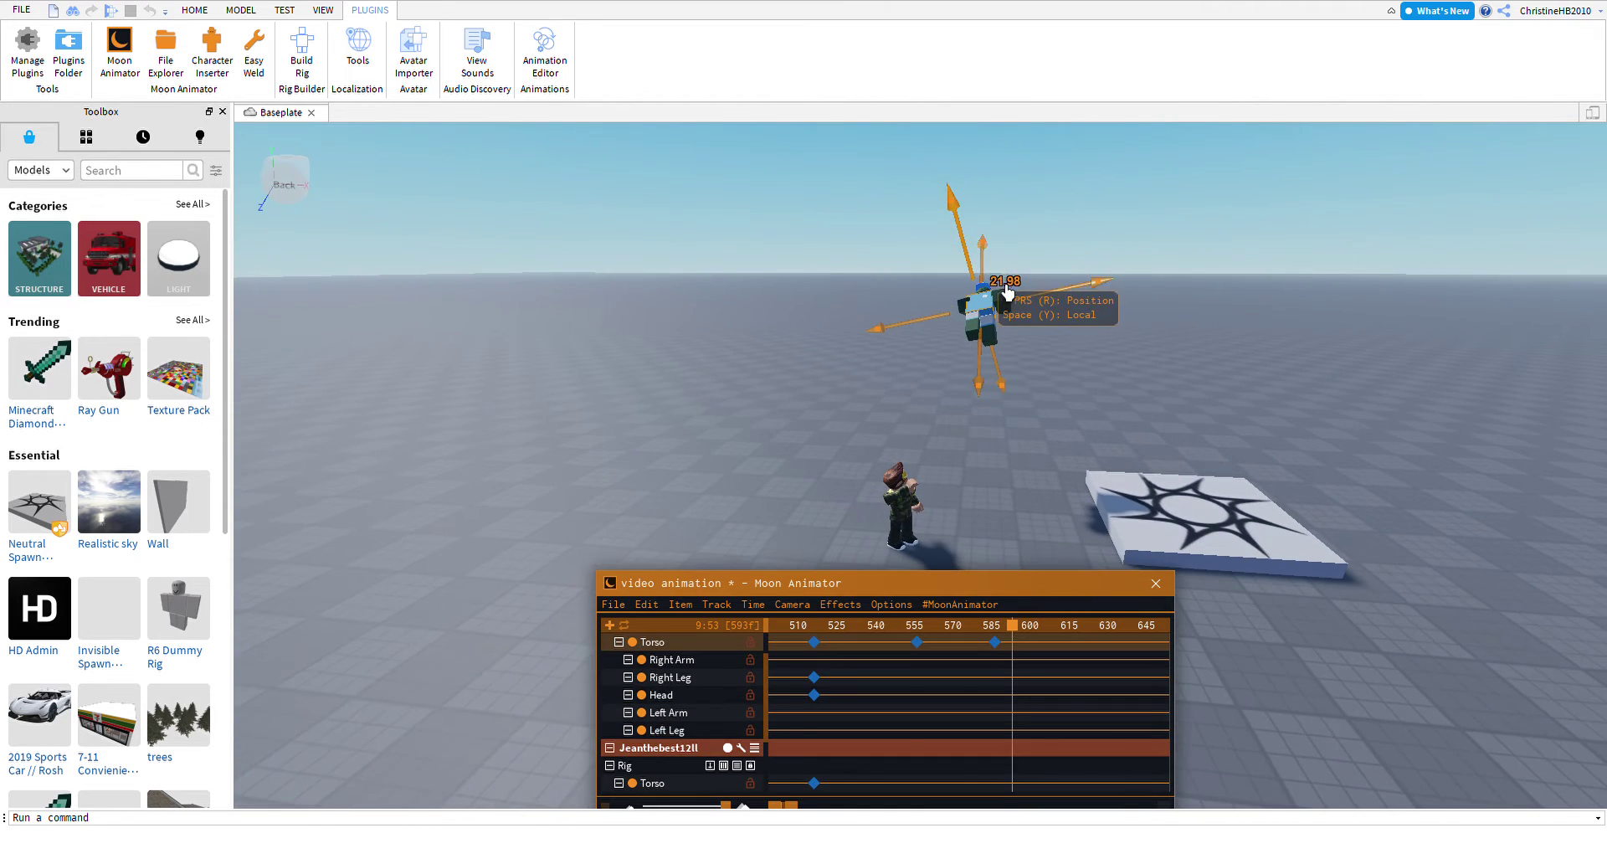
left_click_drag(1038, 189, 1038, 306)
At frame 593, rotate the first character's torso about 34 degrees and turn its head.
left_click(971, 494)
key("r")
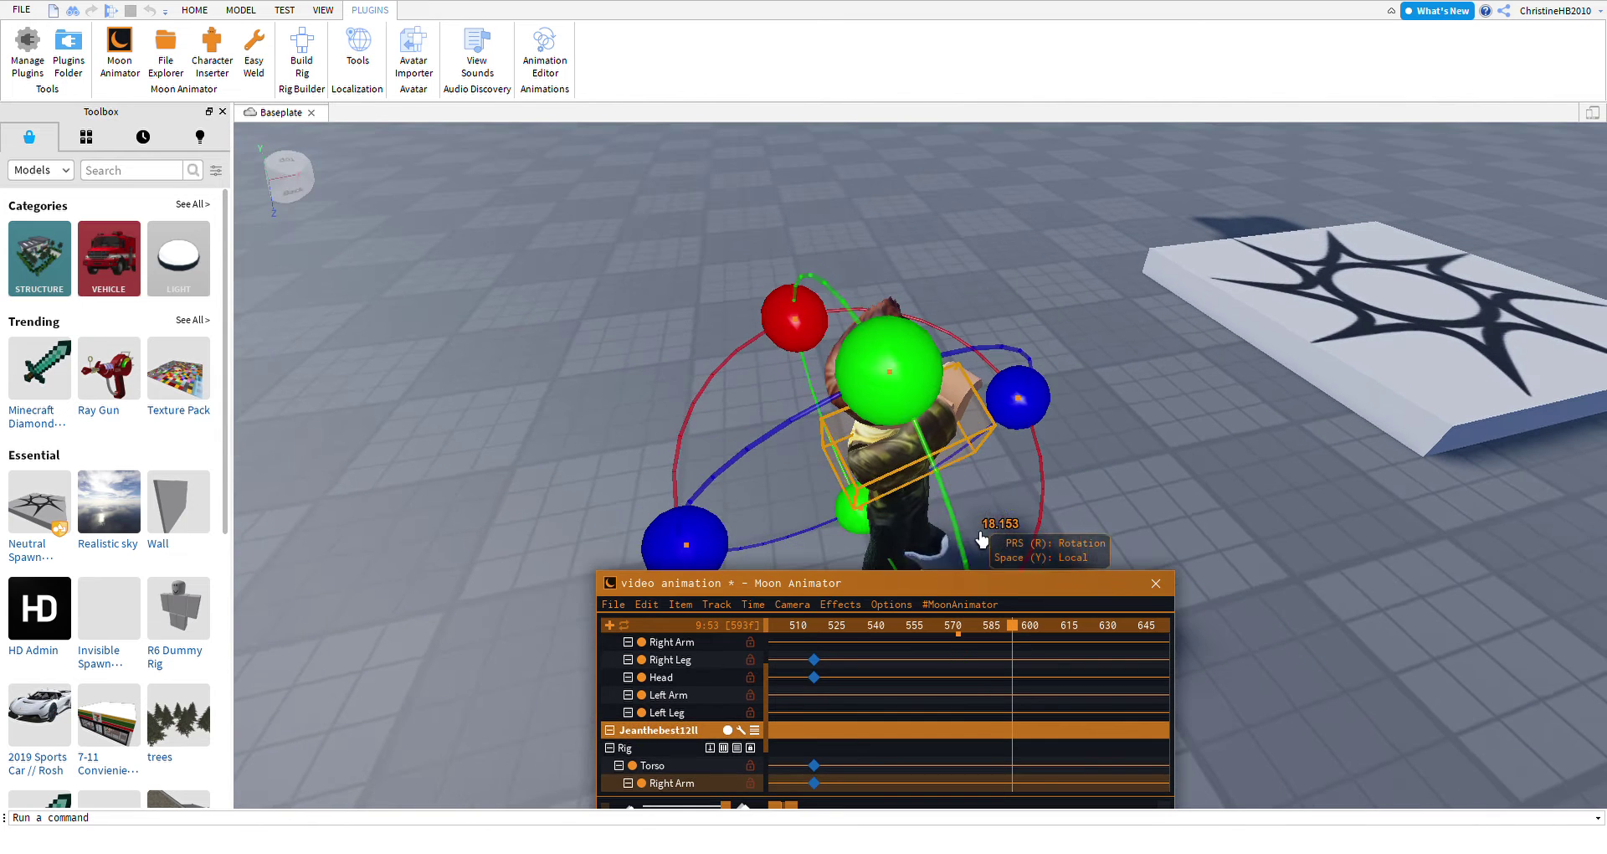
left_click(941, 512)
right_click_drag(910, 552, 849, 538)
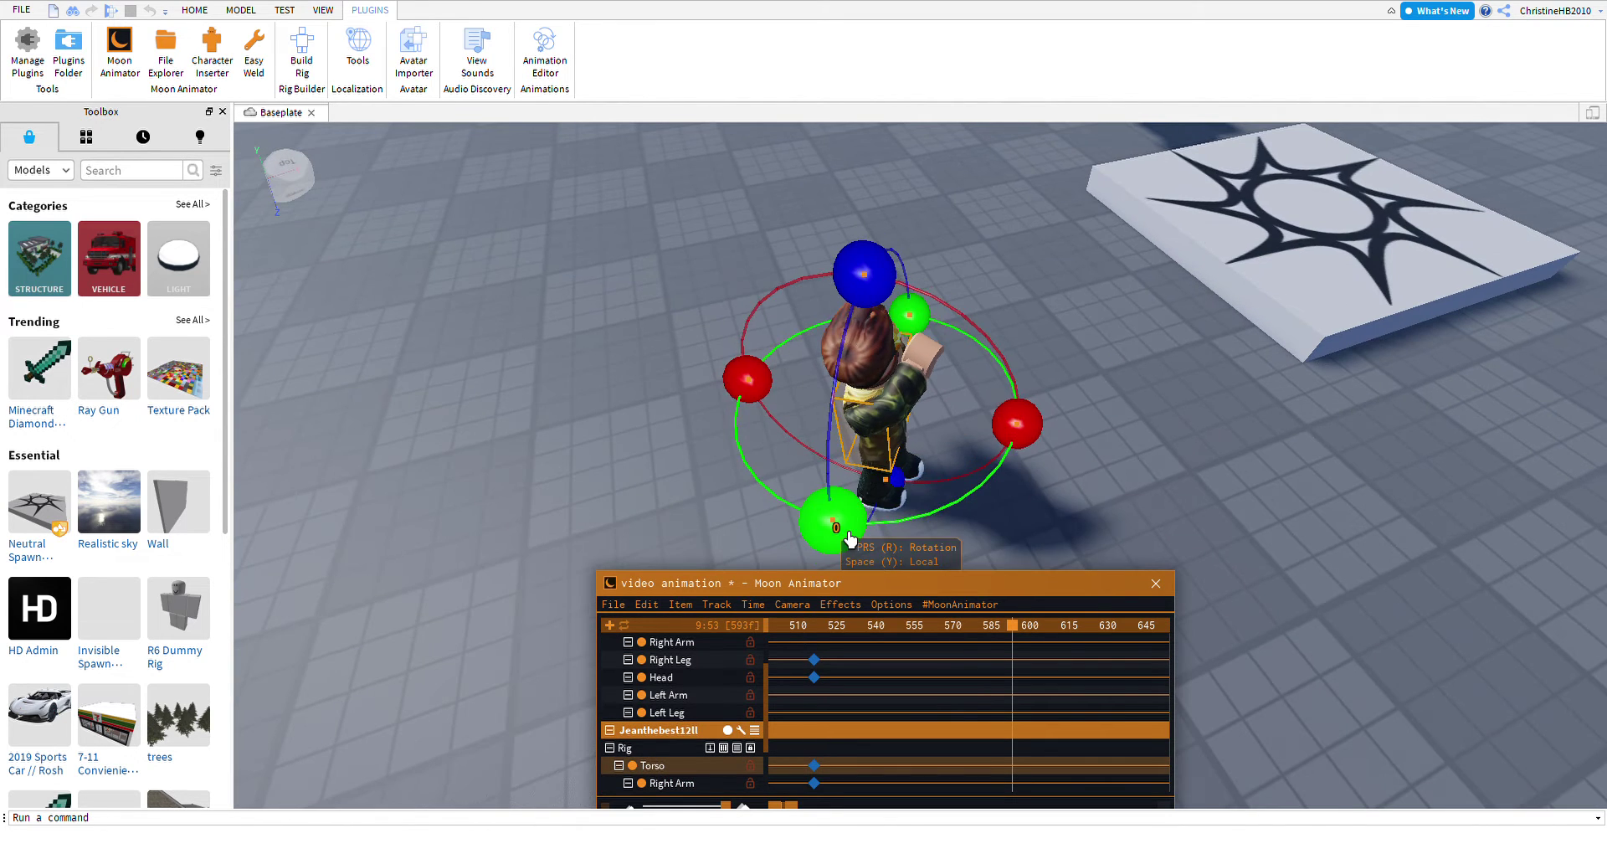
left_click(873, 362)
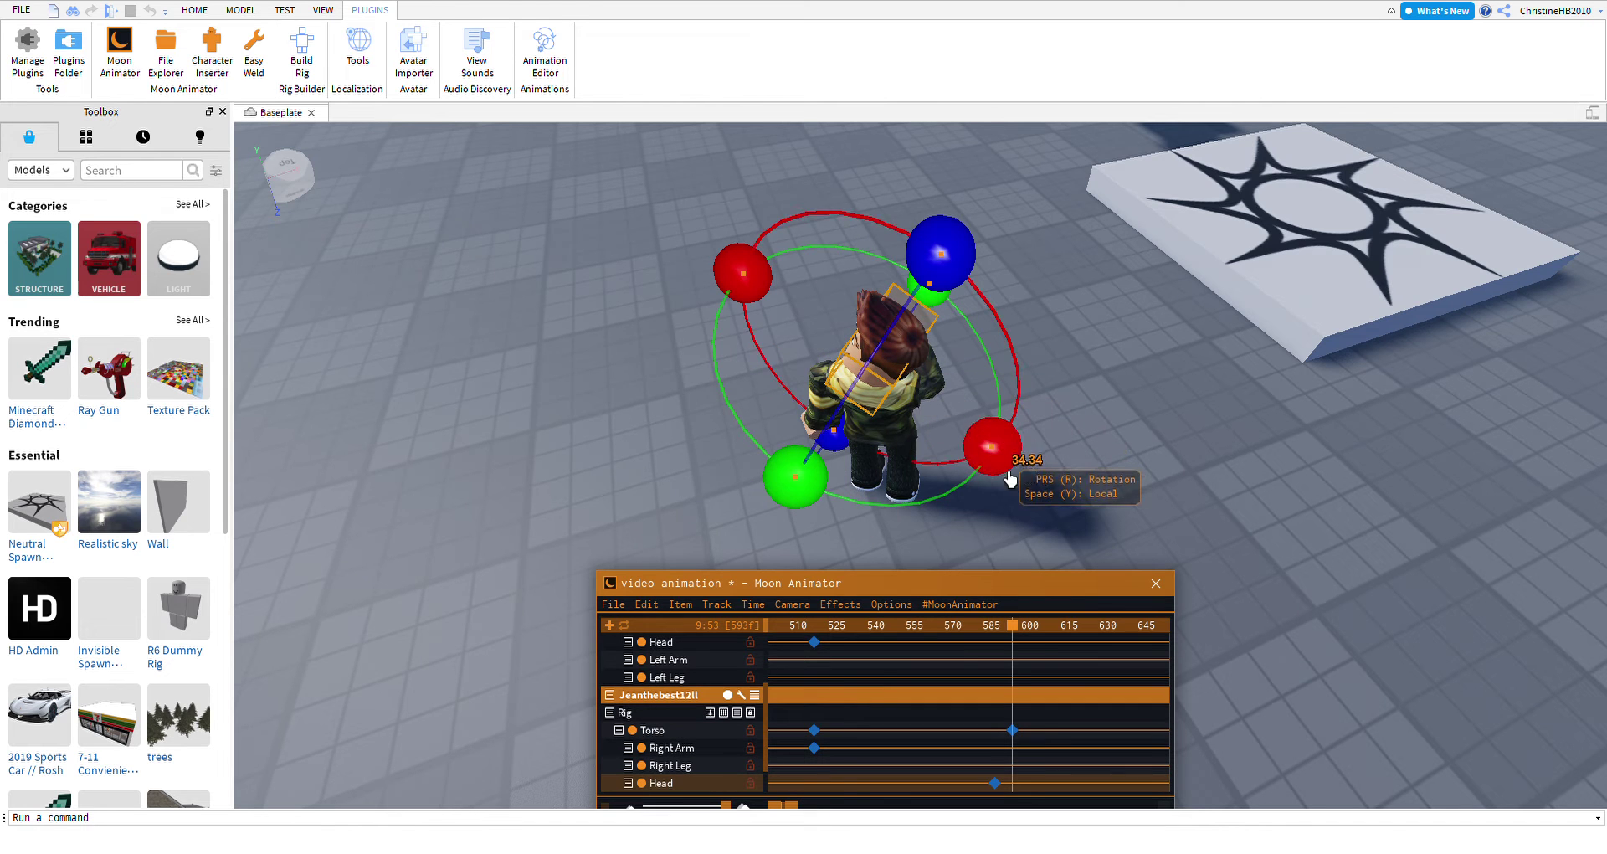
left_click_drag(655, 418, 728, 385)
right_click_drag(728, 384, 819, 421)
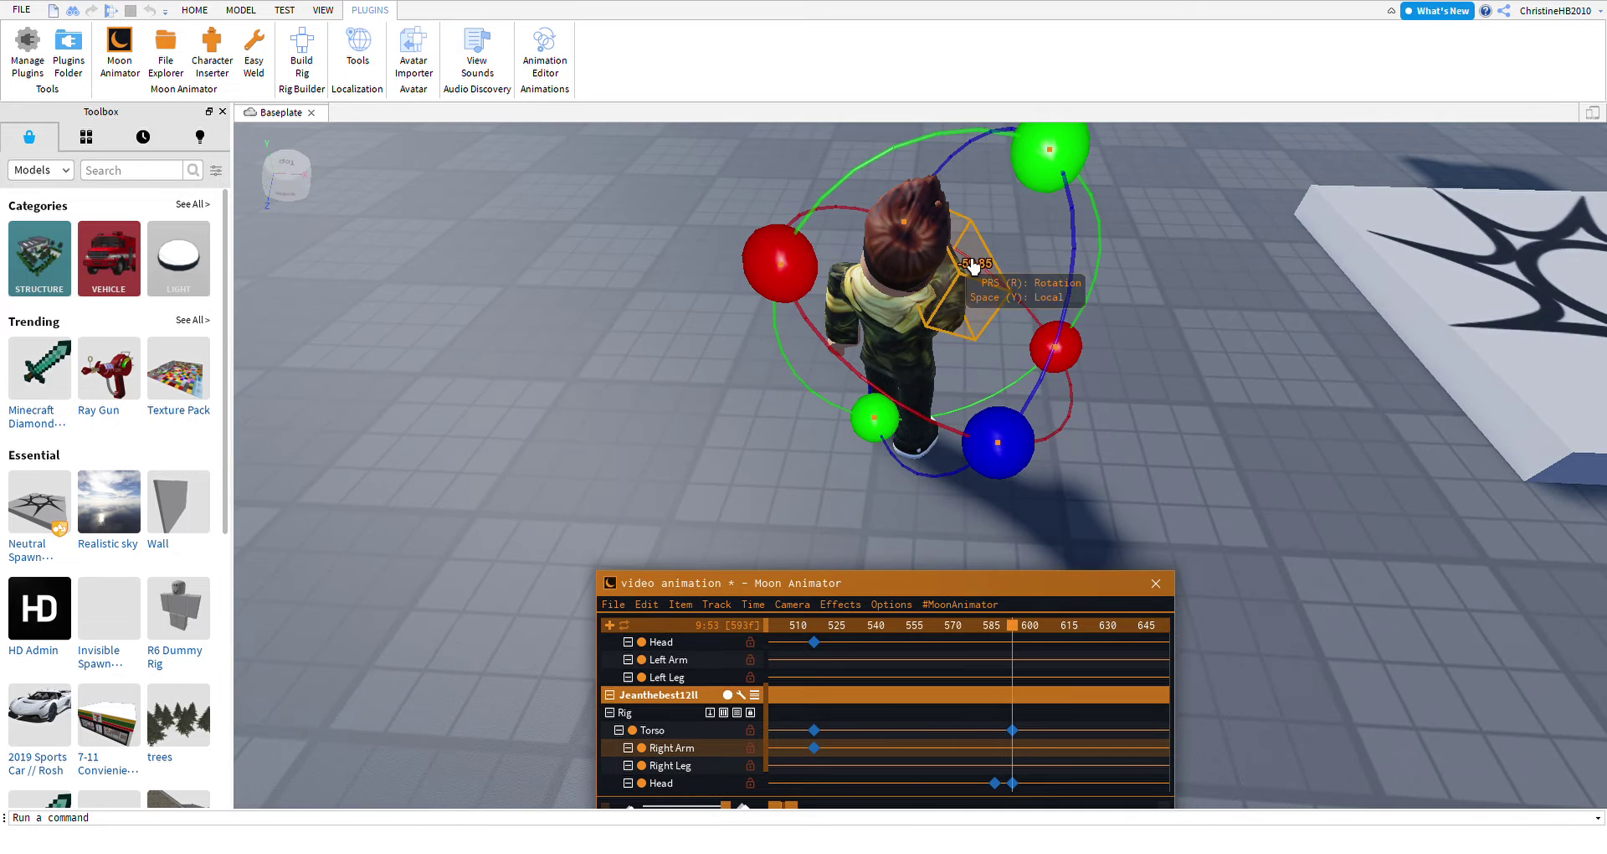
At frame 593, rotate the first character's right arm about -77 degrees to swing it down from the throw.
left_click_drag(943, 344, 824, 502)
left_click_drag(689, 269, 871, 204)
right_click_drag(871, 204, 962, 363)
scroll(1176, 343, "up", 5)
scroll(1176, 343, "down", 3)
scroll(963, 377, "down", 2)
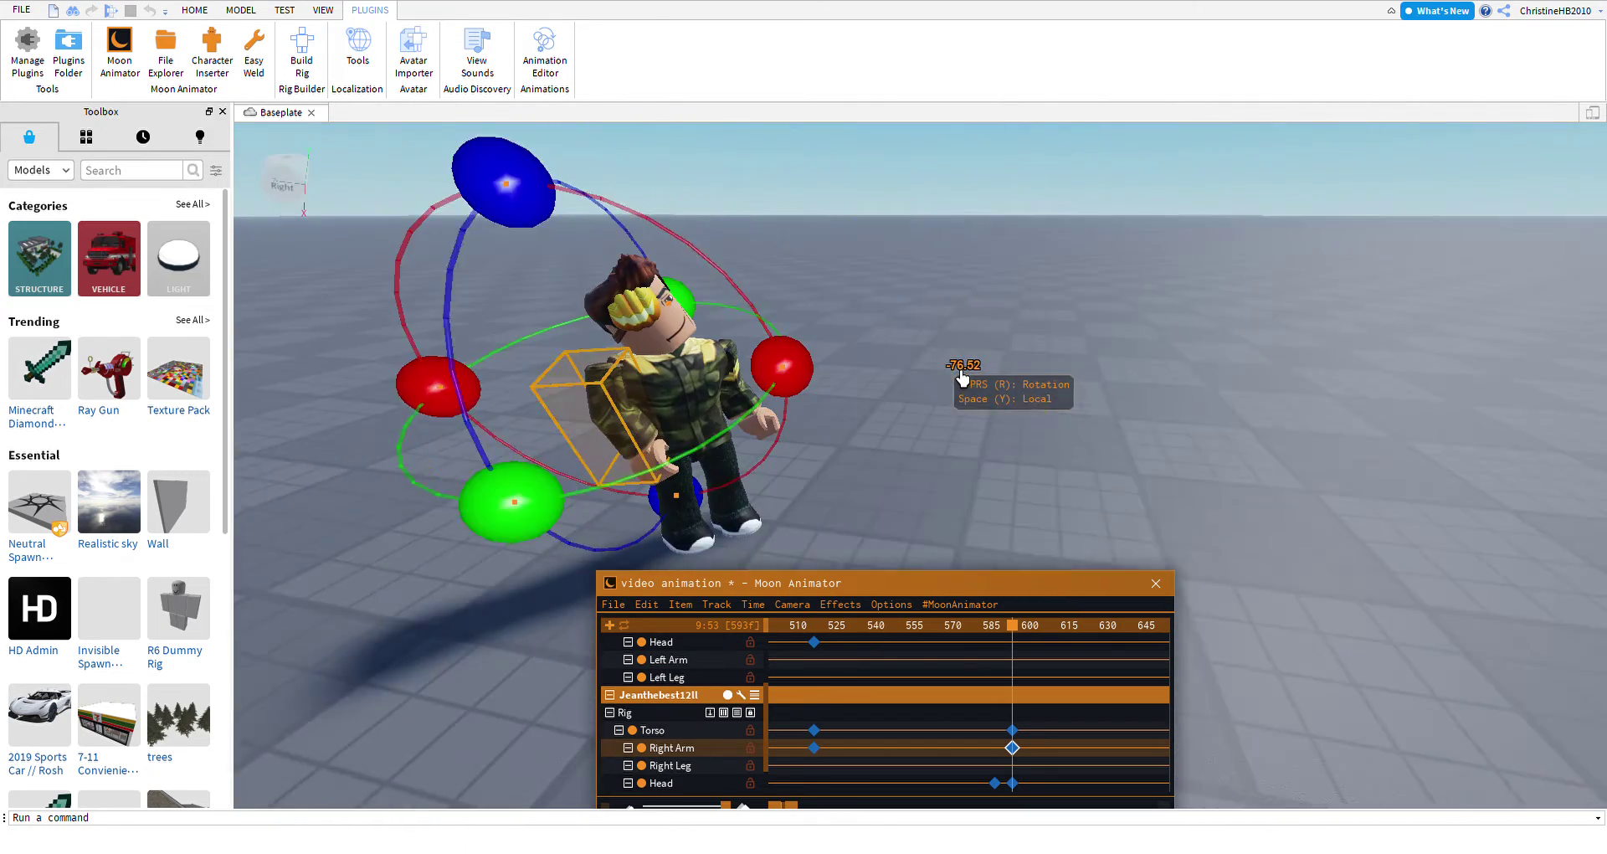
scroll(963, 376, "down", 2)
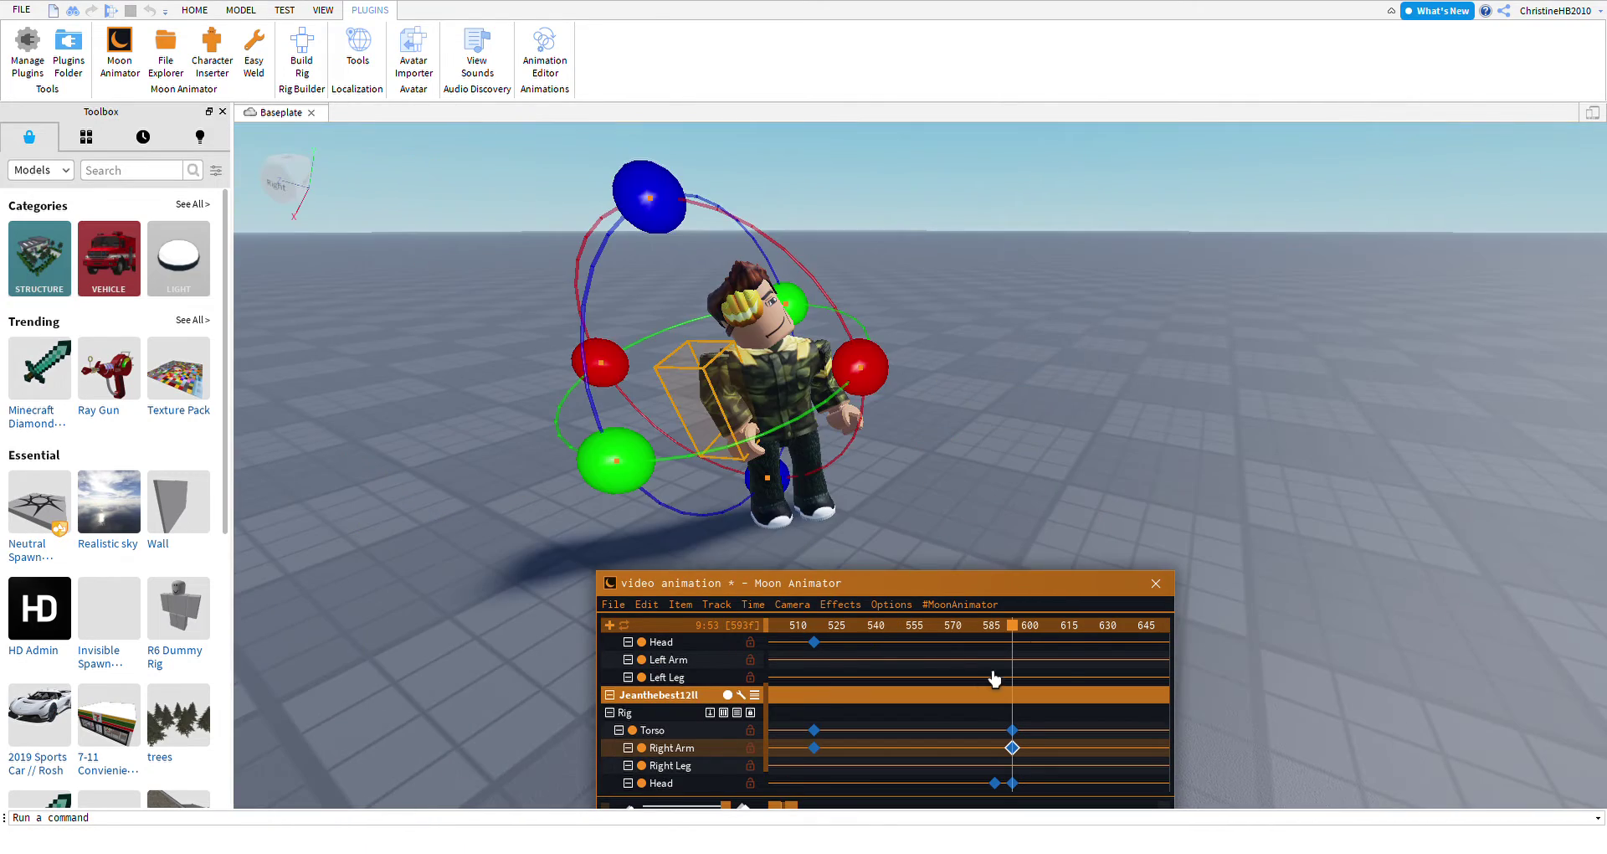
At frame 618, move the green character's torso farther away and down towards the ground, and play back the animation.
left_click(1077, 661)
scroll(962, 460, "down", 3)
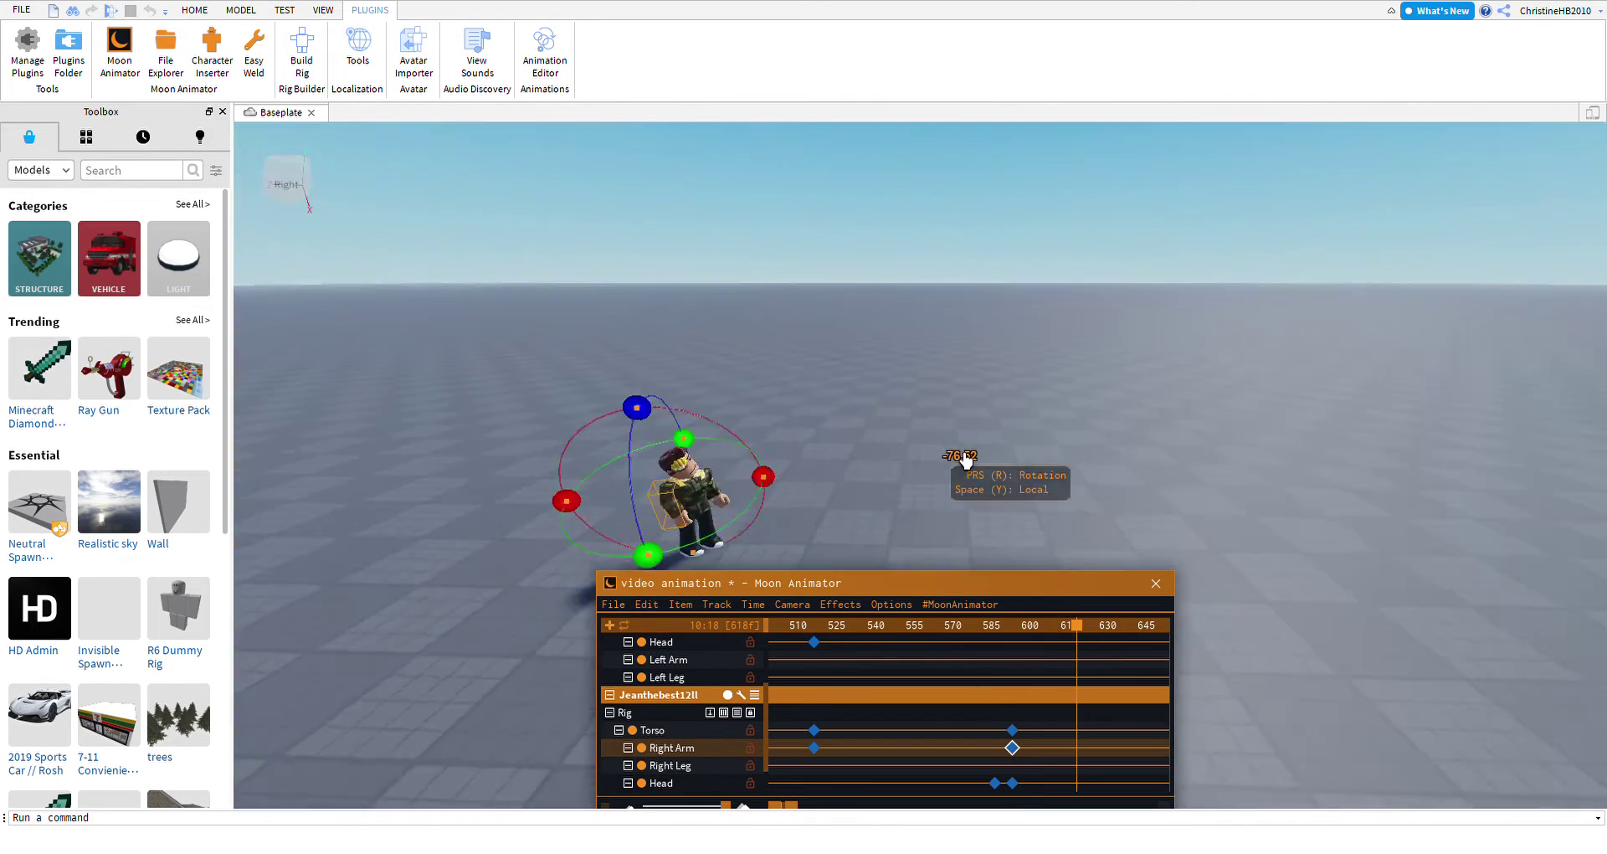
right_click_drag(961, 459, 987, 435)
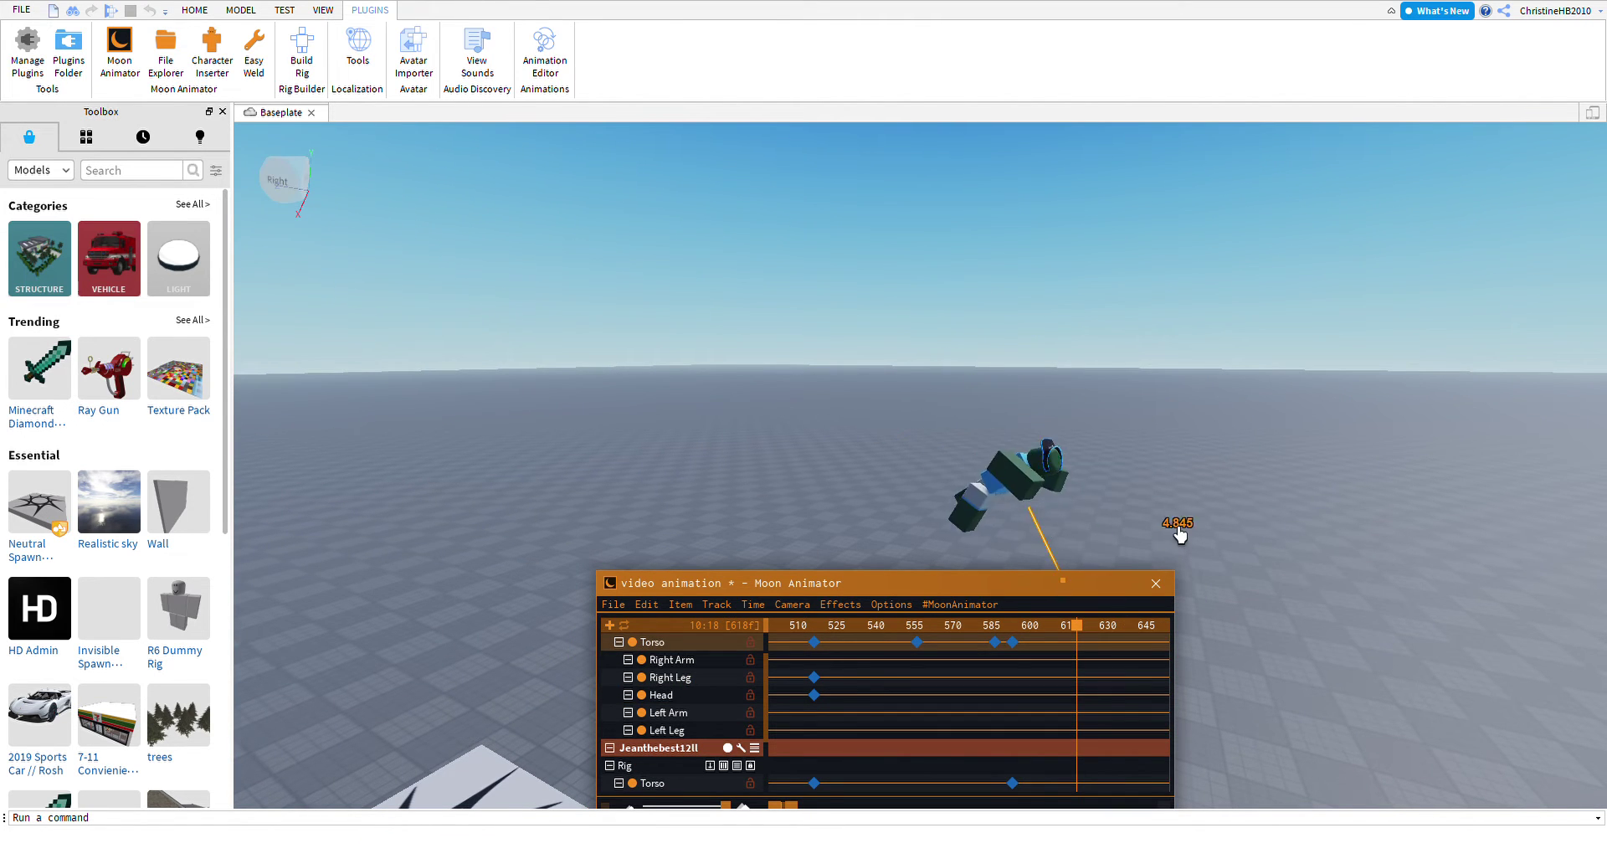
right_click_drag(1177, 528, 1184, 530)
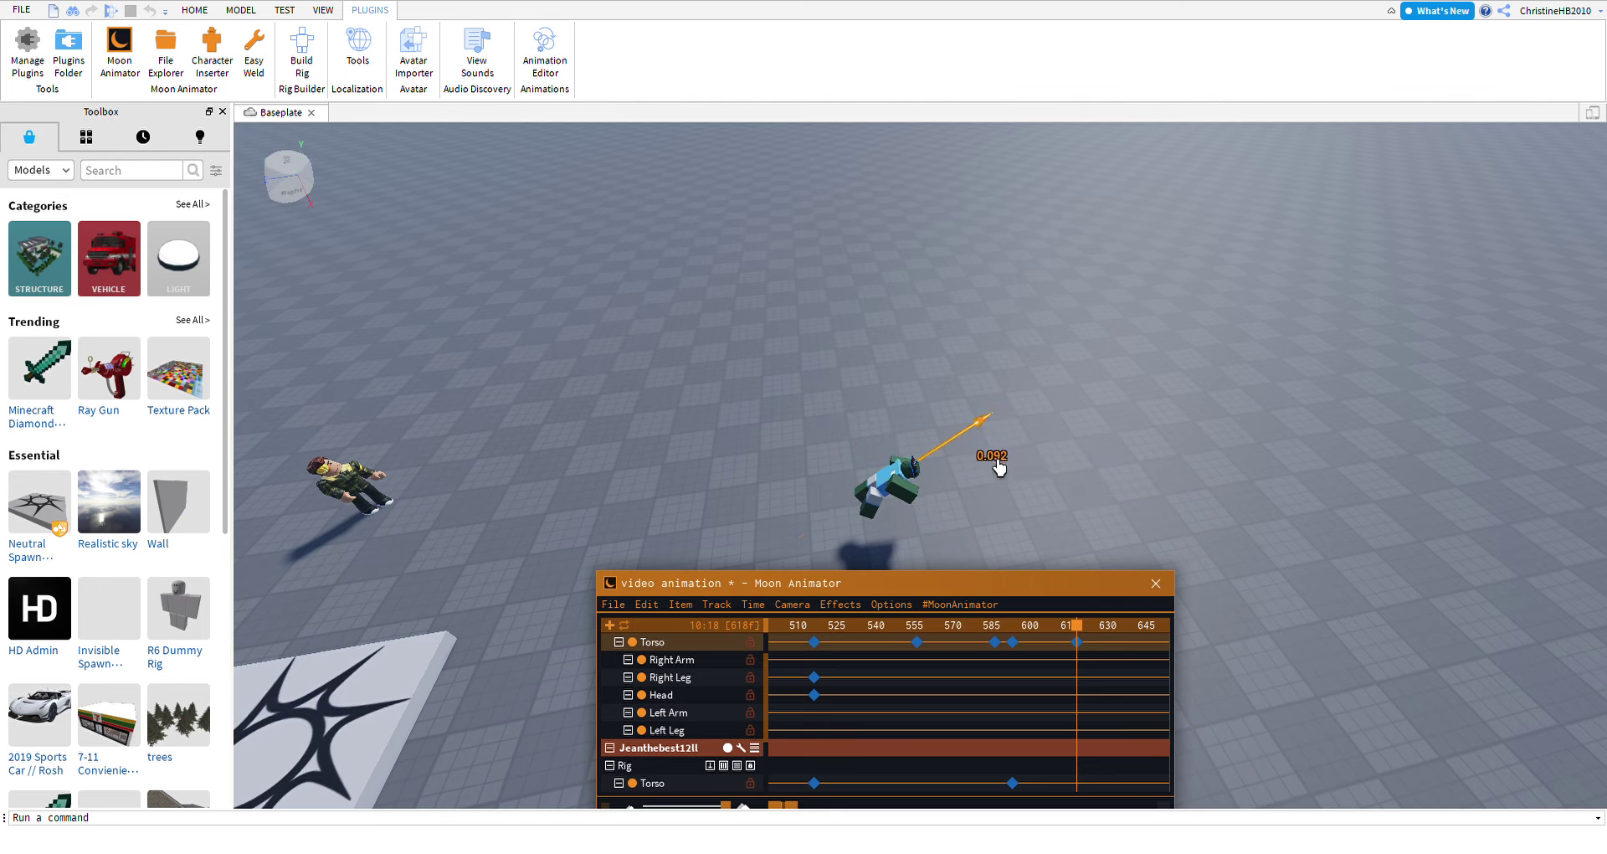
left_click_drag(997, 467, 1022, 556)
key("space")
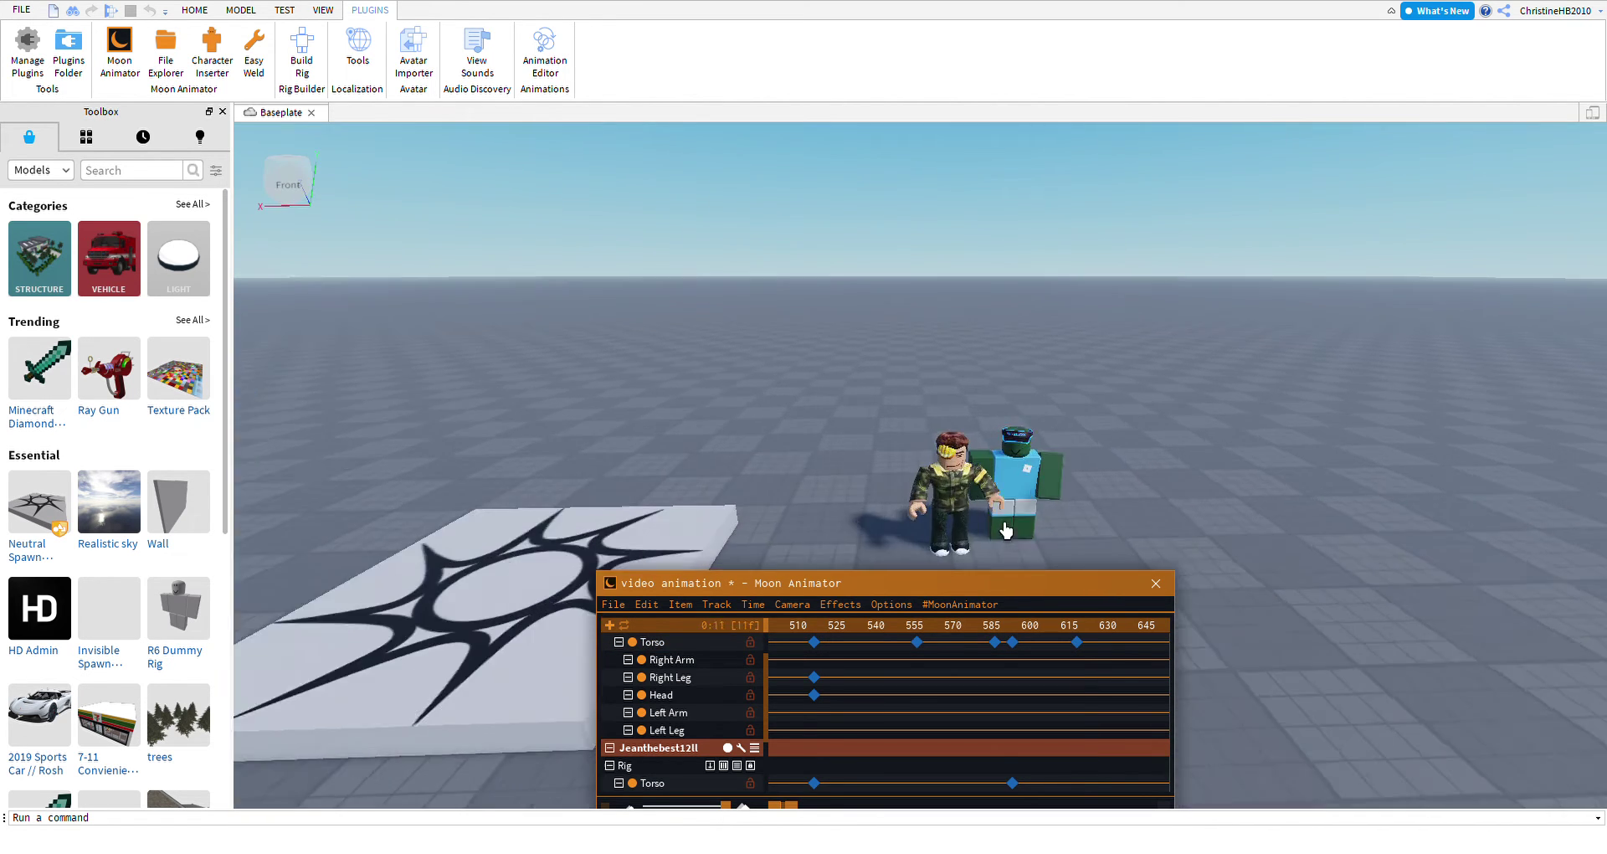
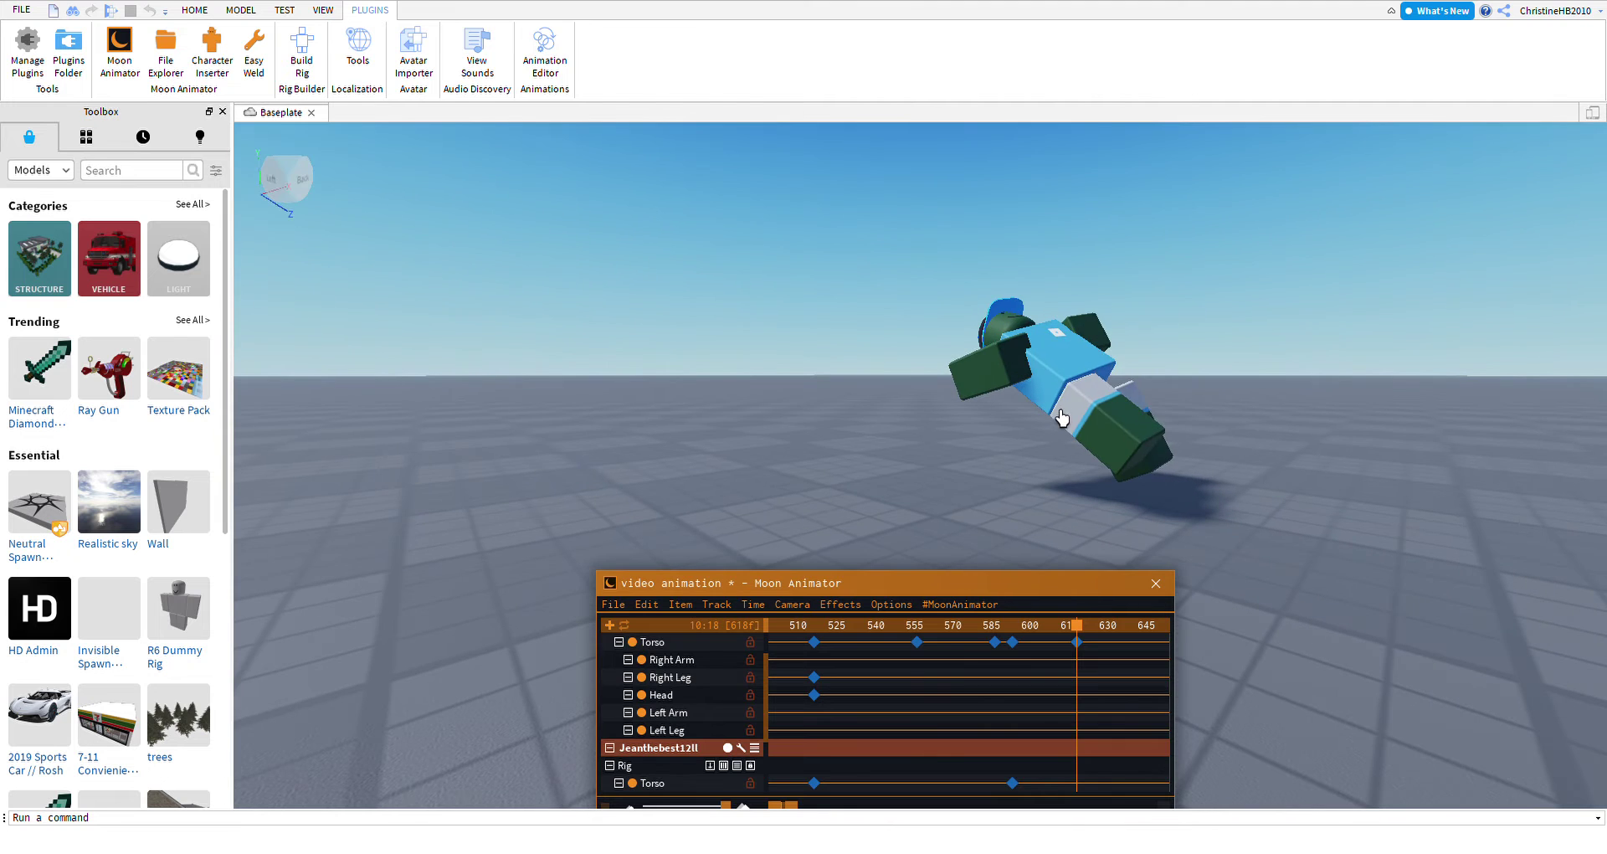
At frame 618, rotate the green character's torso until the body lies nearly flat on its back.
left_click(1118, 350)
key("r")
left_click_drag(1121, 247, 1082, 213)
left_click(1098, 209)
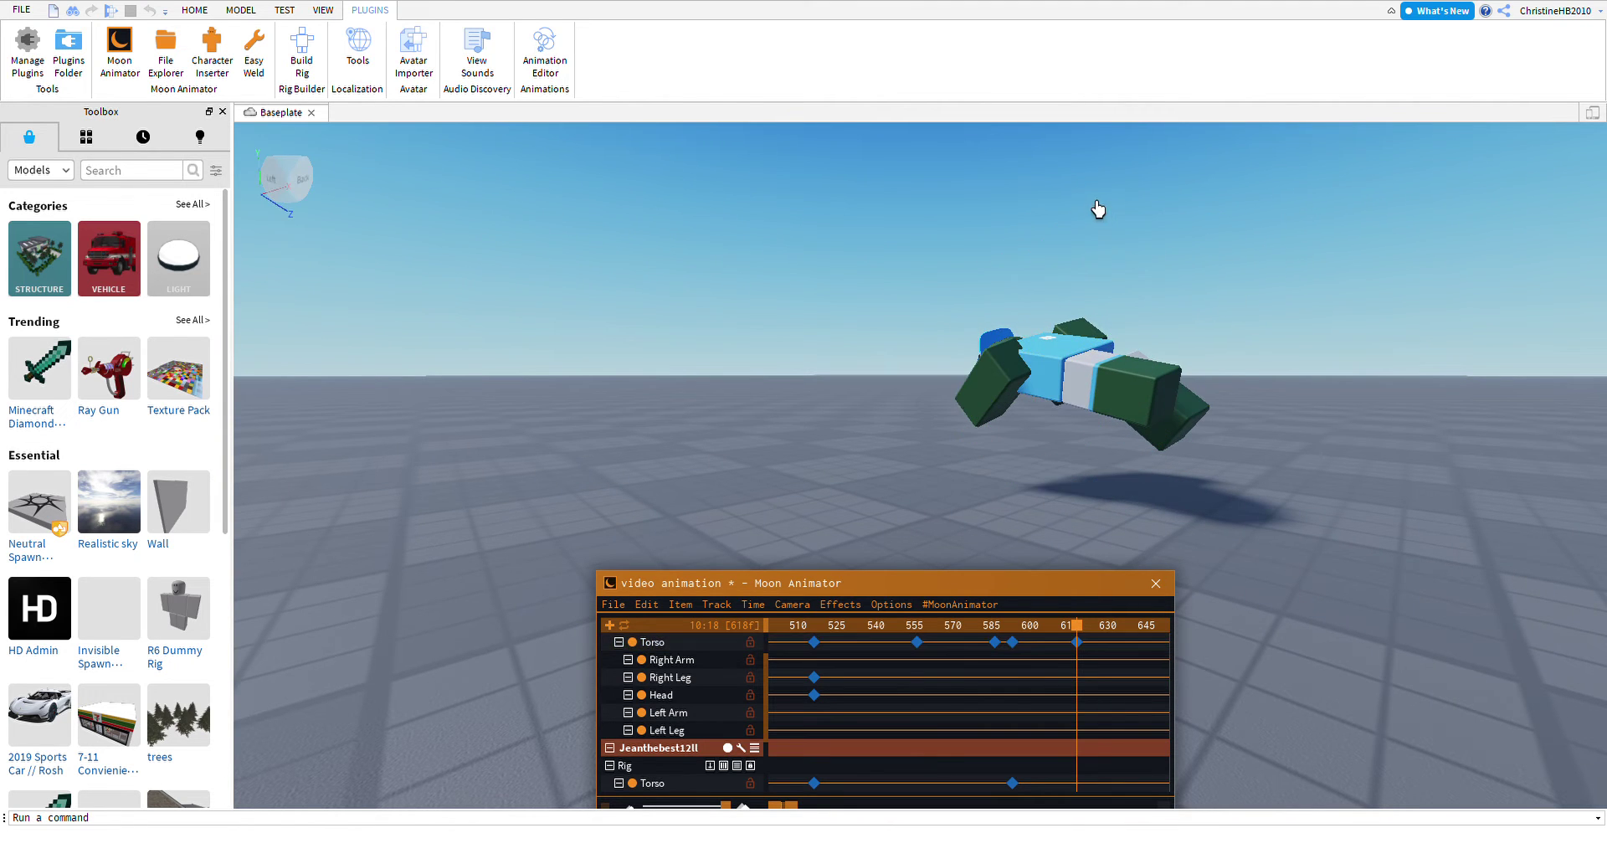
left_click(1090, 383)
key("r")
left_click_drag(1069, 424, 1082, 511)
key("f")
key("r")
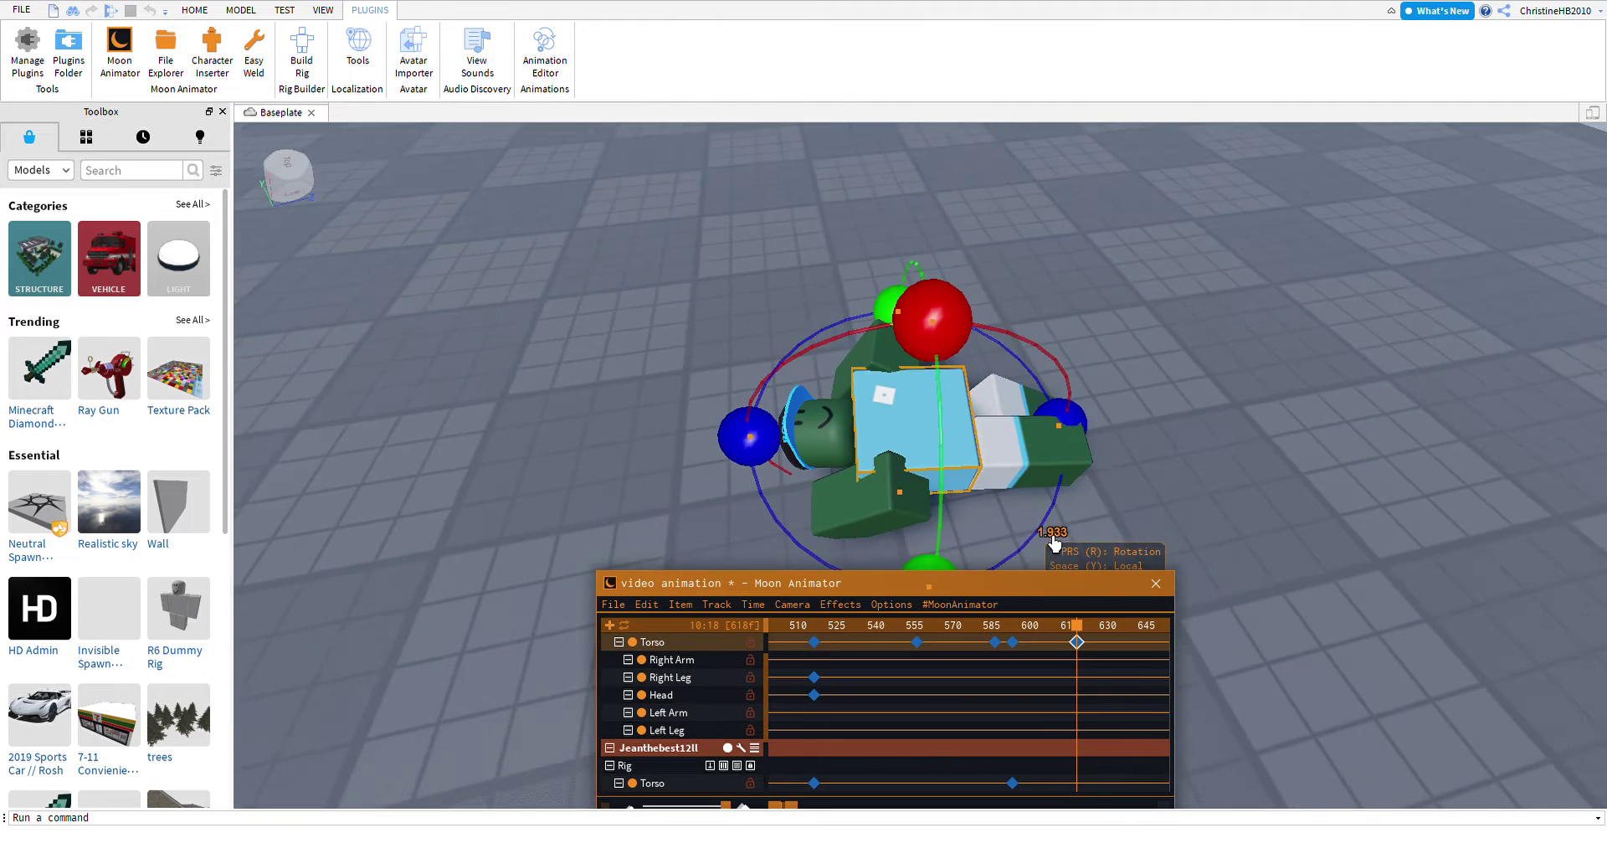
At frame 618, rotate the green character's right arm about -47 degrees and rotate its left arm towards the body.
scroll(944, 514, "down", 5)
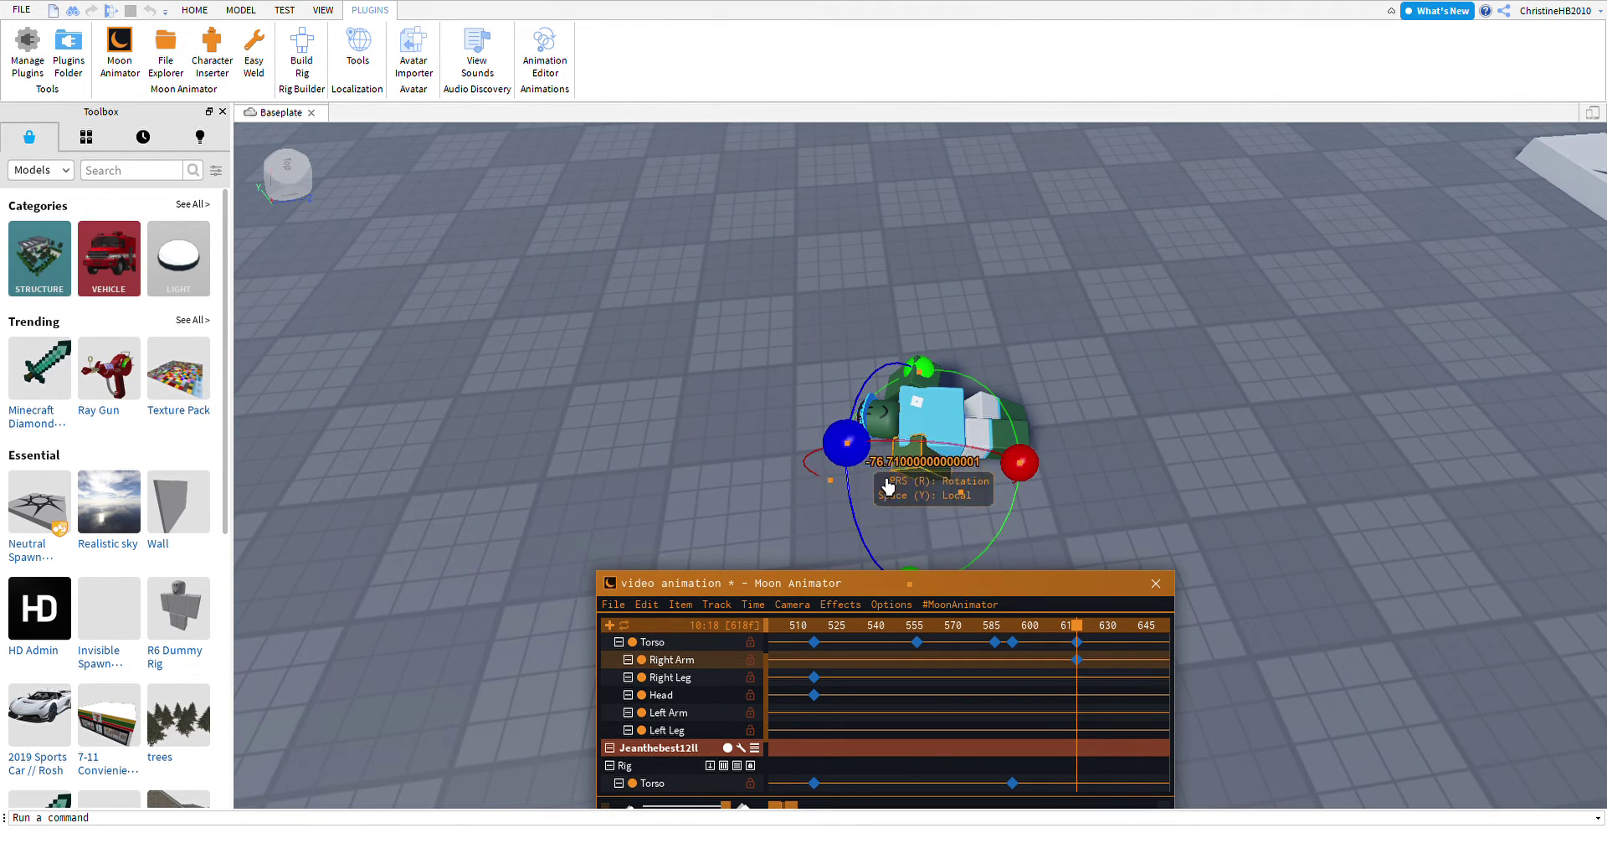
left_click_drag(887, 486, 982, 390)
scroll(993, 373, "up", 5)
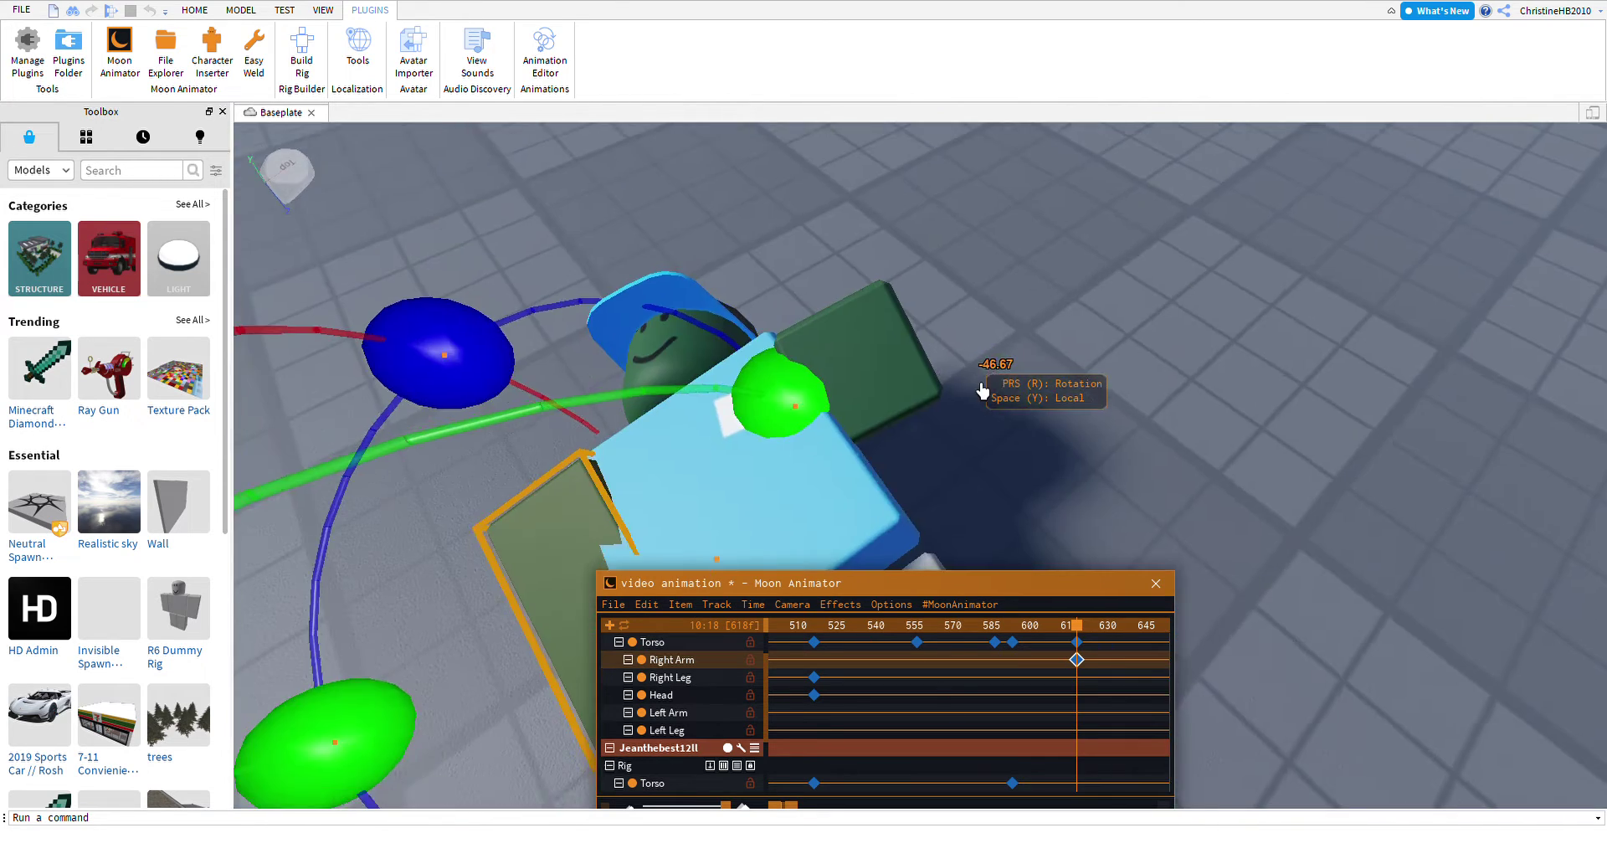
scroll(982, 390, "down", 5)
left_click_drag(836, 505, 929, 583)
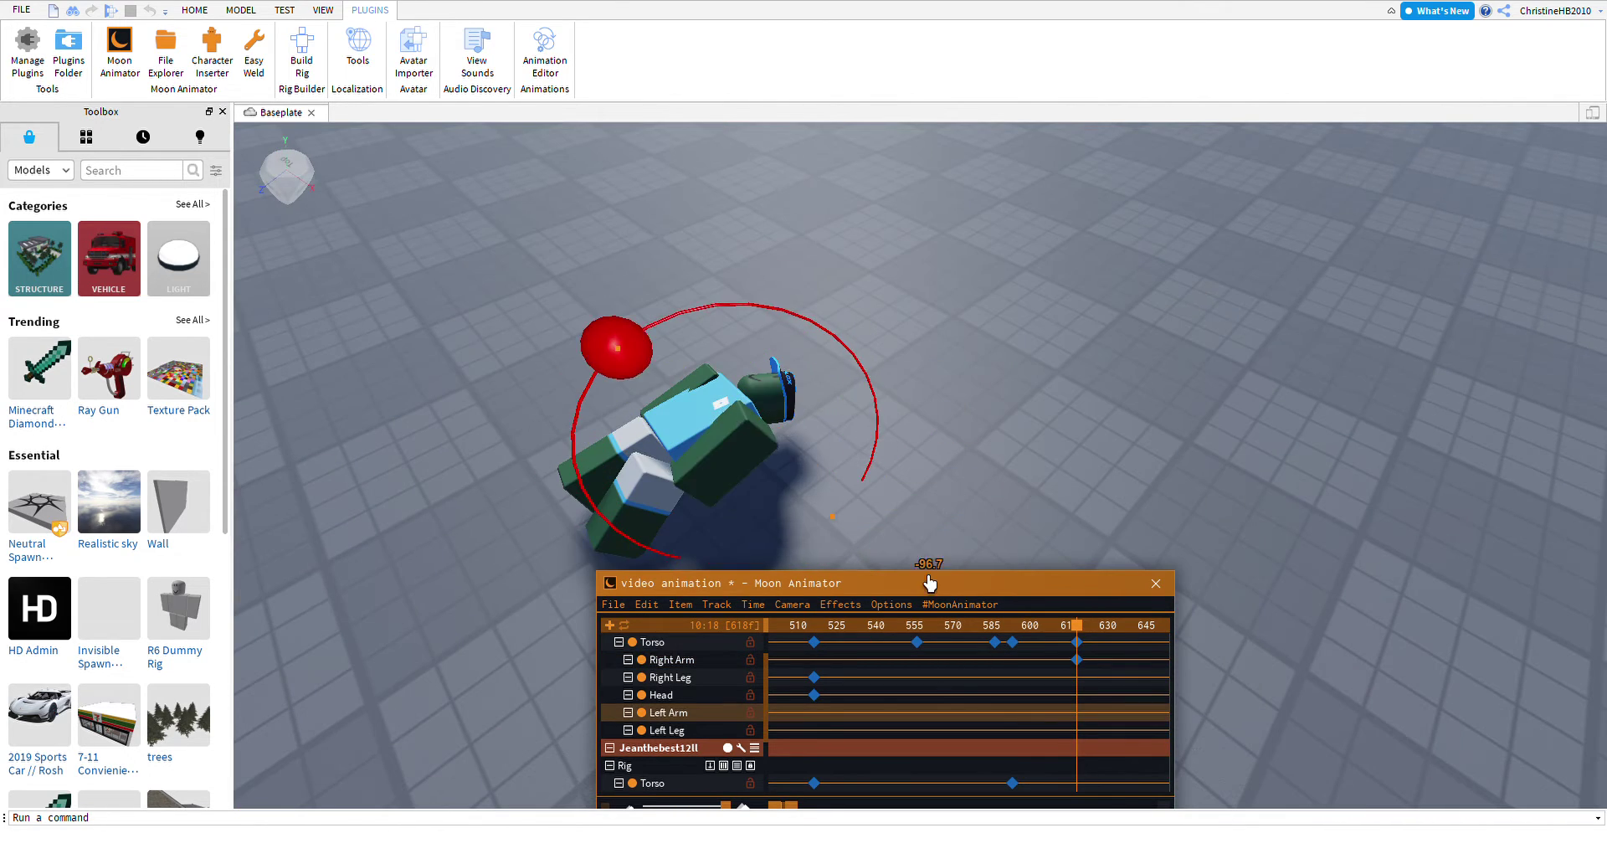
At frame 618, move the green character's torso to the ground and rotate its head about -62 degrees.
key("ctrl+2")
left_click_drag(786, 523, 689, 359)
scroll(818, 545, "up", 3)
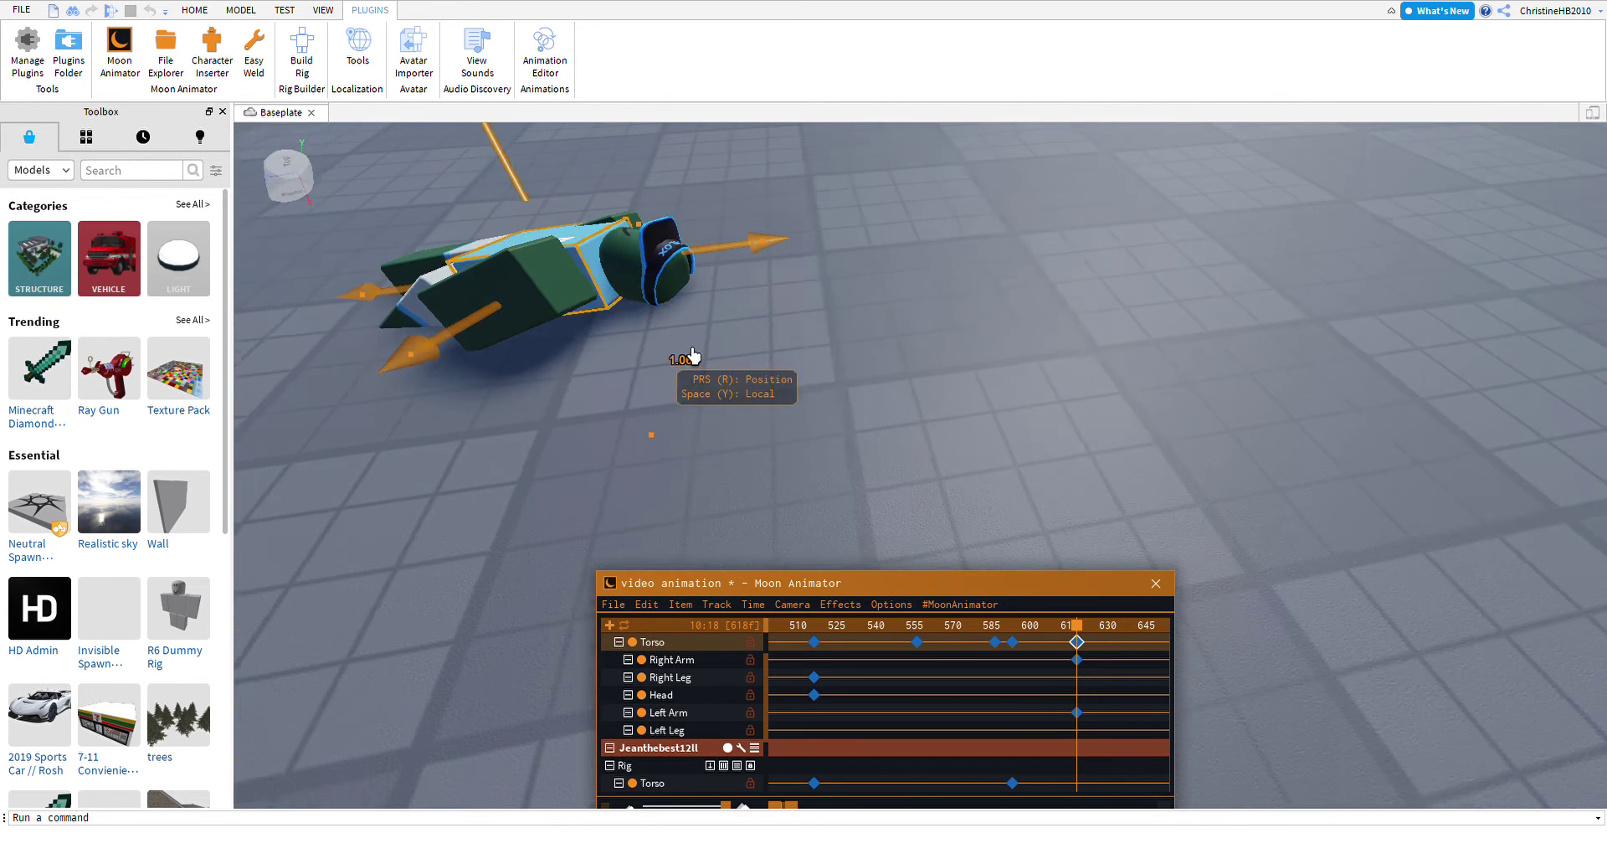
right_click_drag(689, 359, 746, 334)
left_click(796, 348)
key("r")
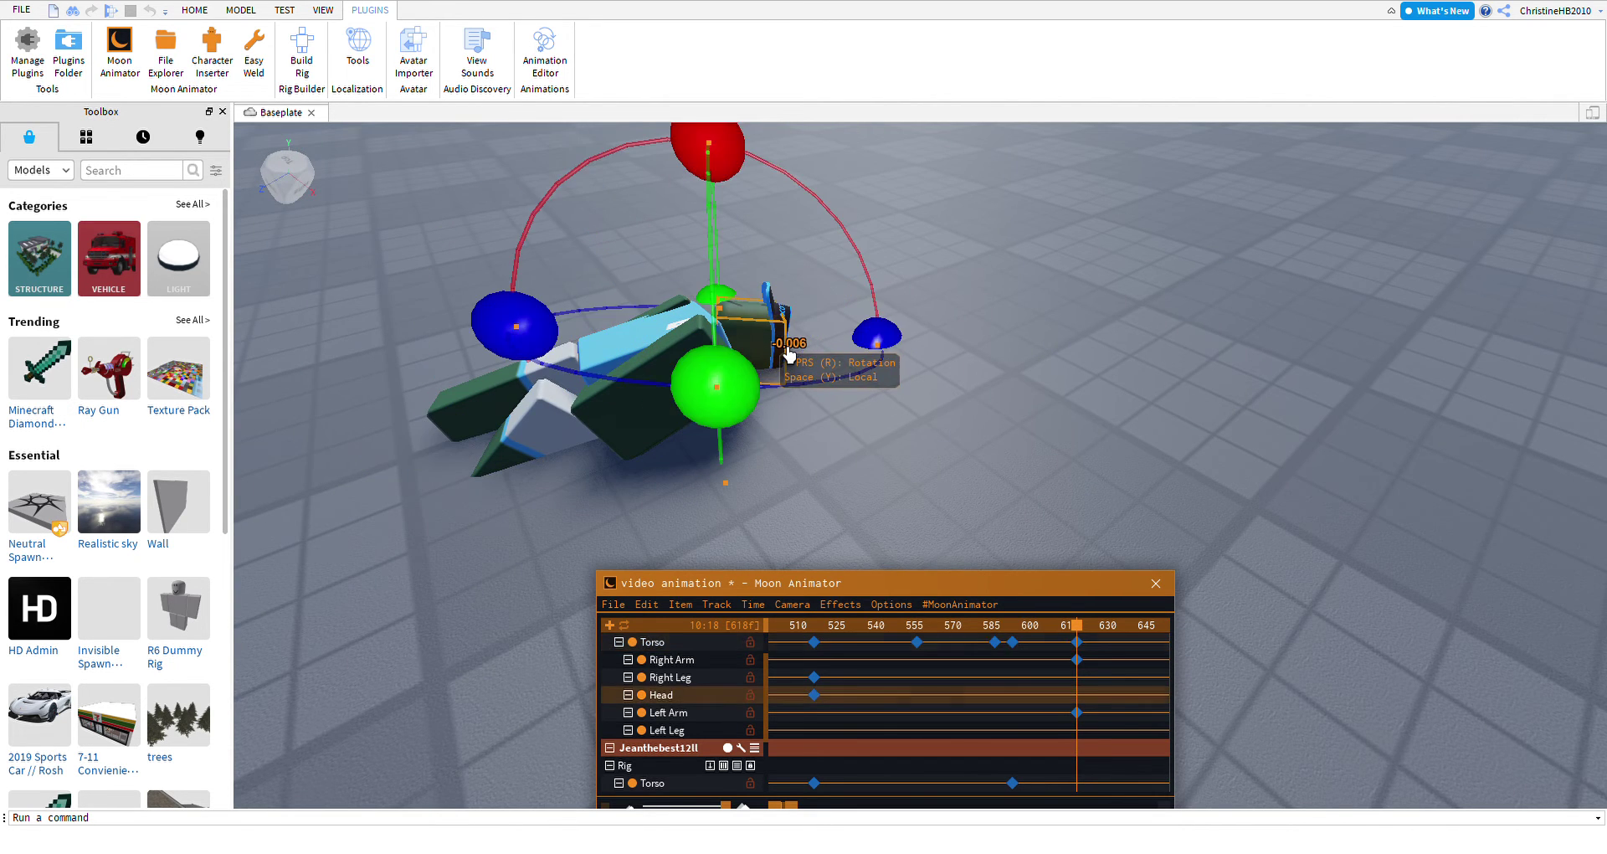
left_click_drag(775, 199, 877, 440)
At frame 623, rotate the green character's left arm upward for the impact with the ground.
key("Right")
key("Right")
key("Right")
key("Right")
key("Right")
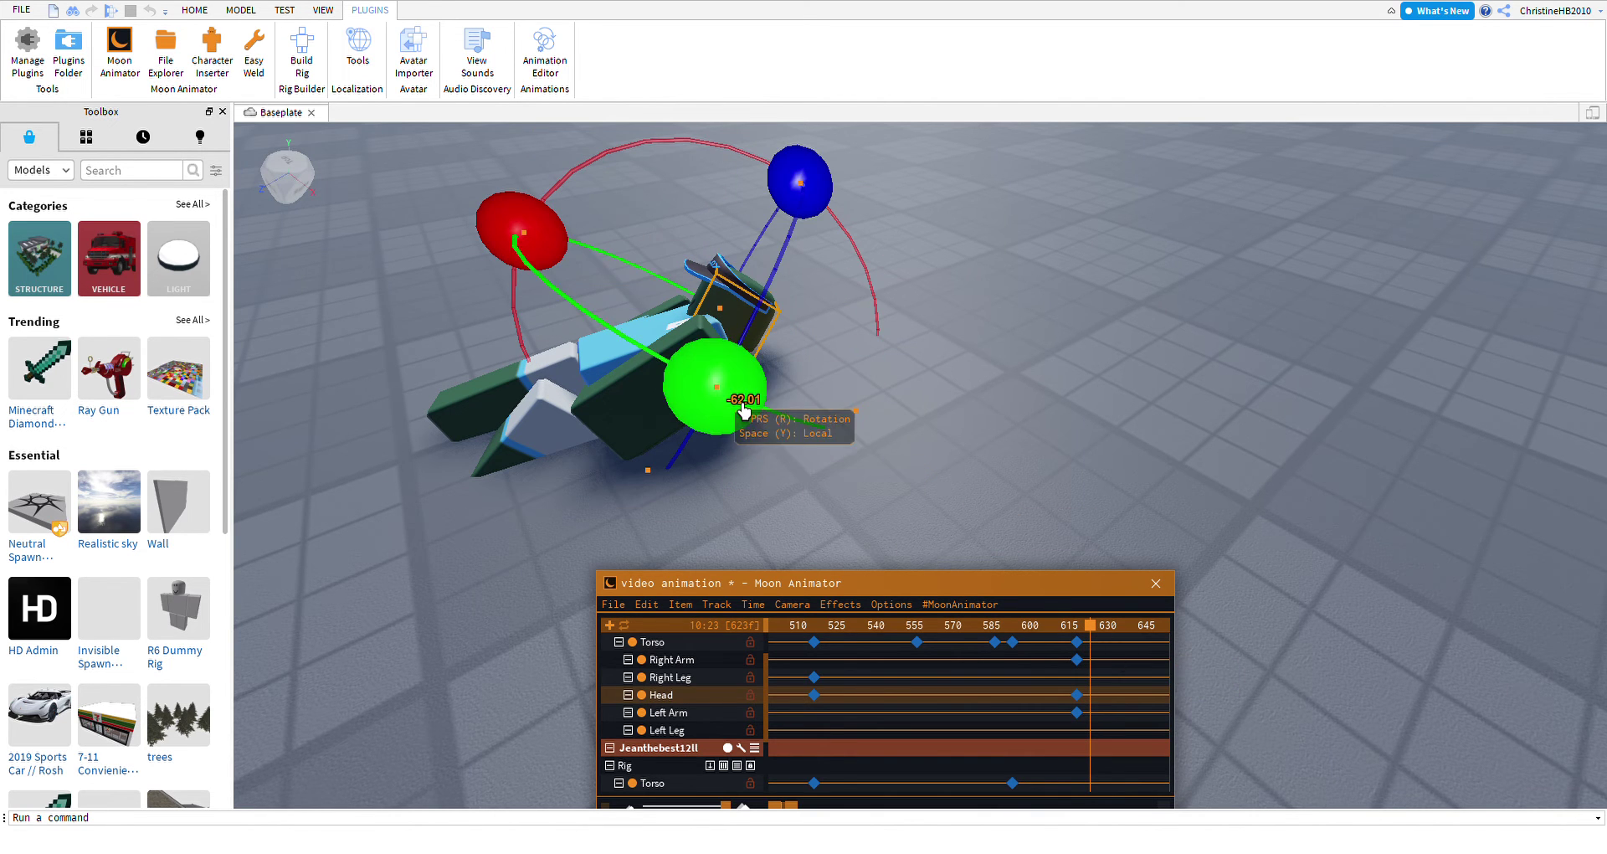
left_click(646, 435)
left_click_drag(506, 180, 818, 204)
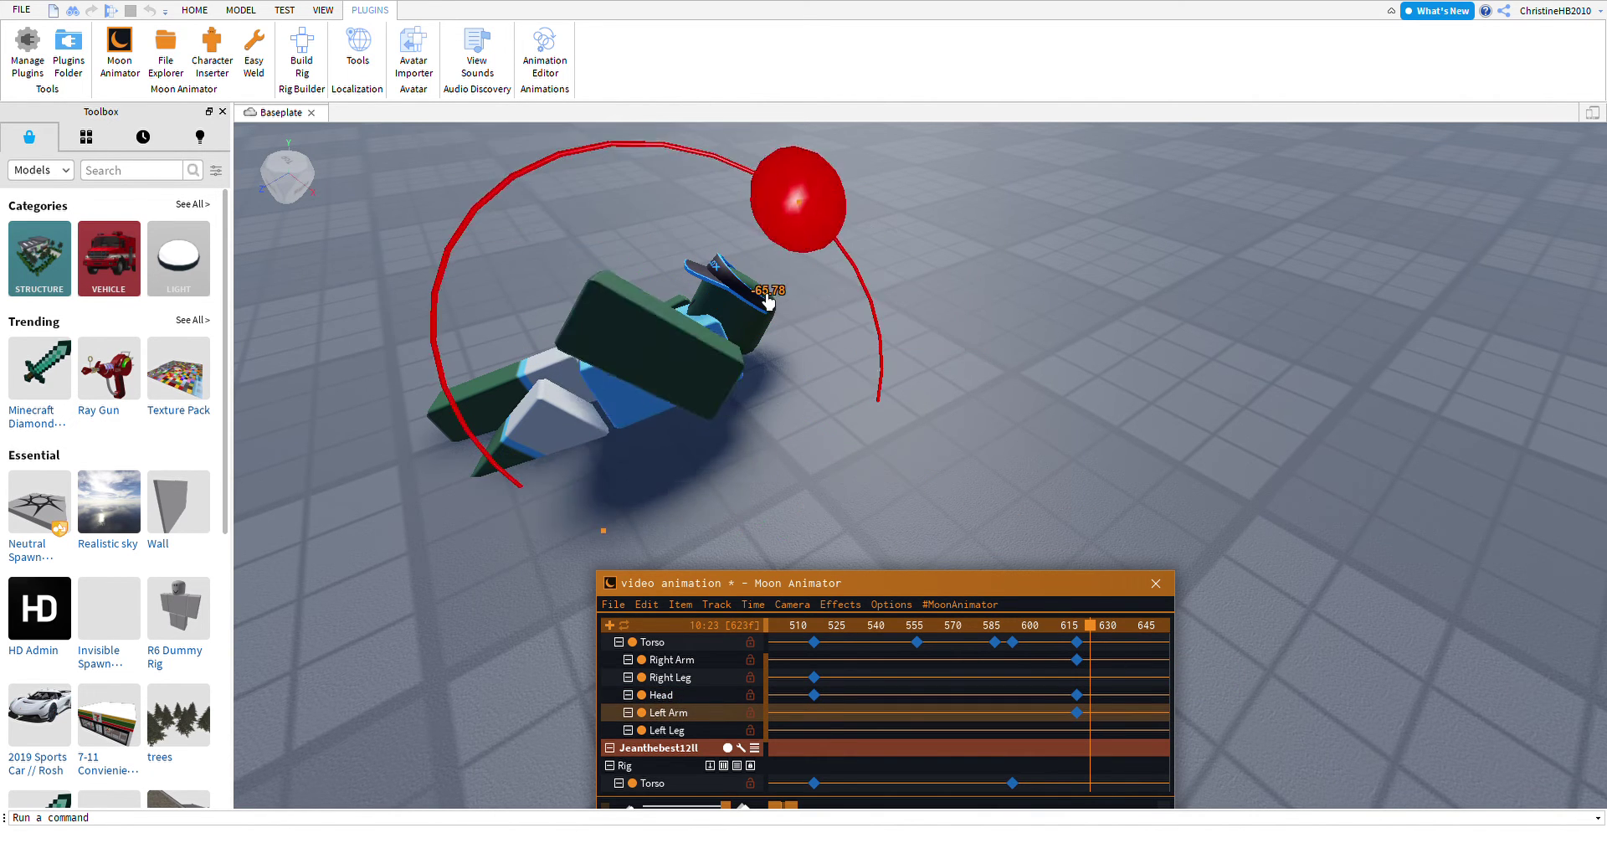
At frame 623, rotate the green character's left leg about 69 degrees and its torso about 20 degrees.
right_click_drag(818, 205, 801, 427)
left_click_drag(771, 460, 836, 243)
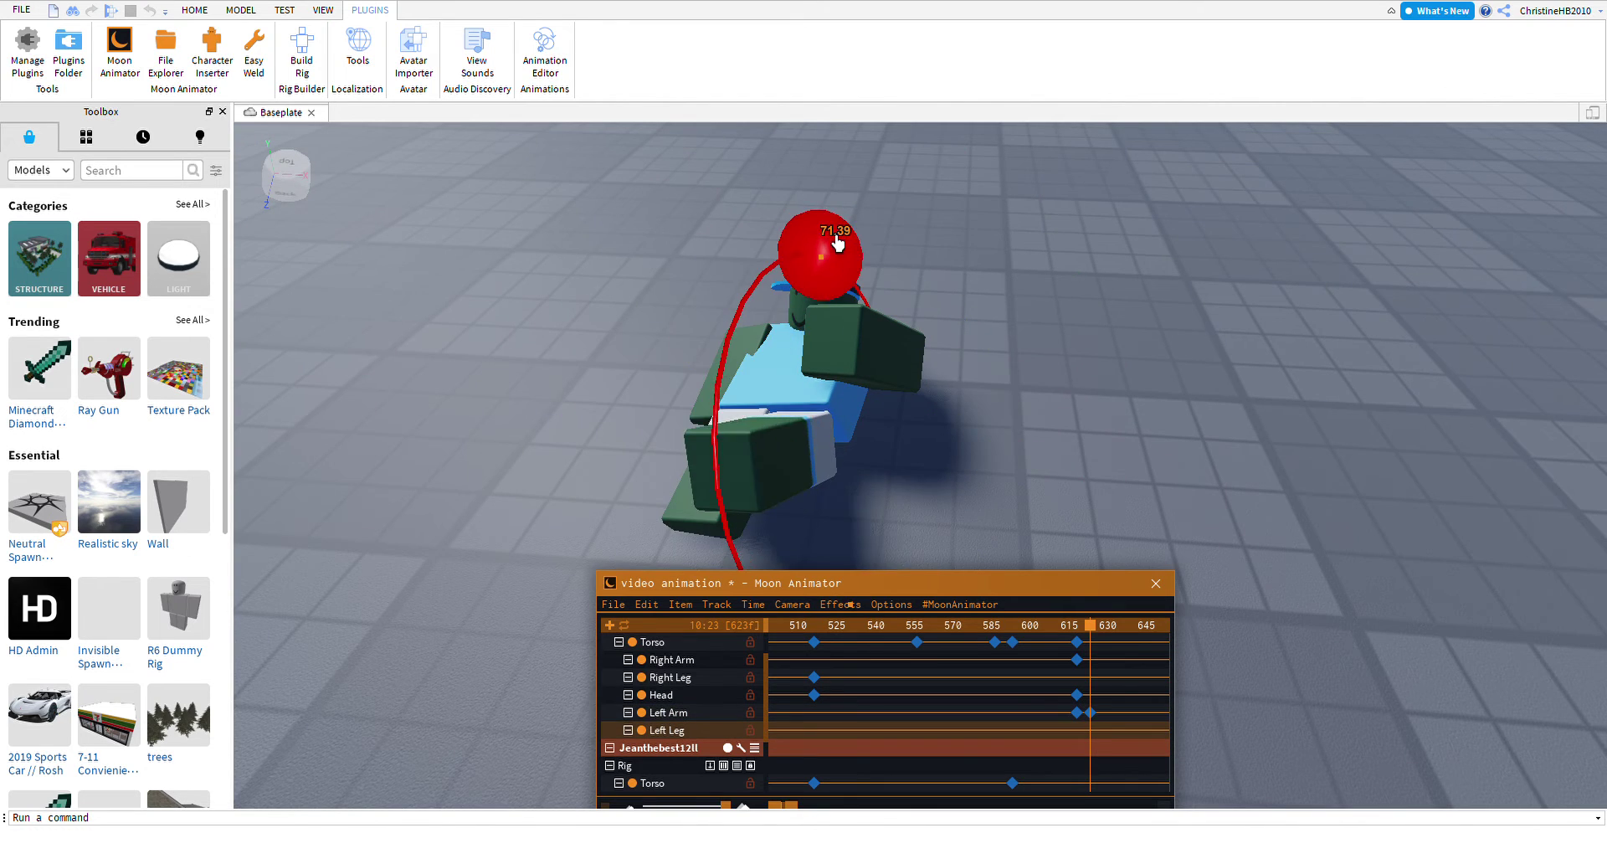
right_click_drag(921, 348, 914, 345)
scroll(914, 345, "up", 3)
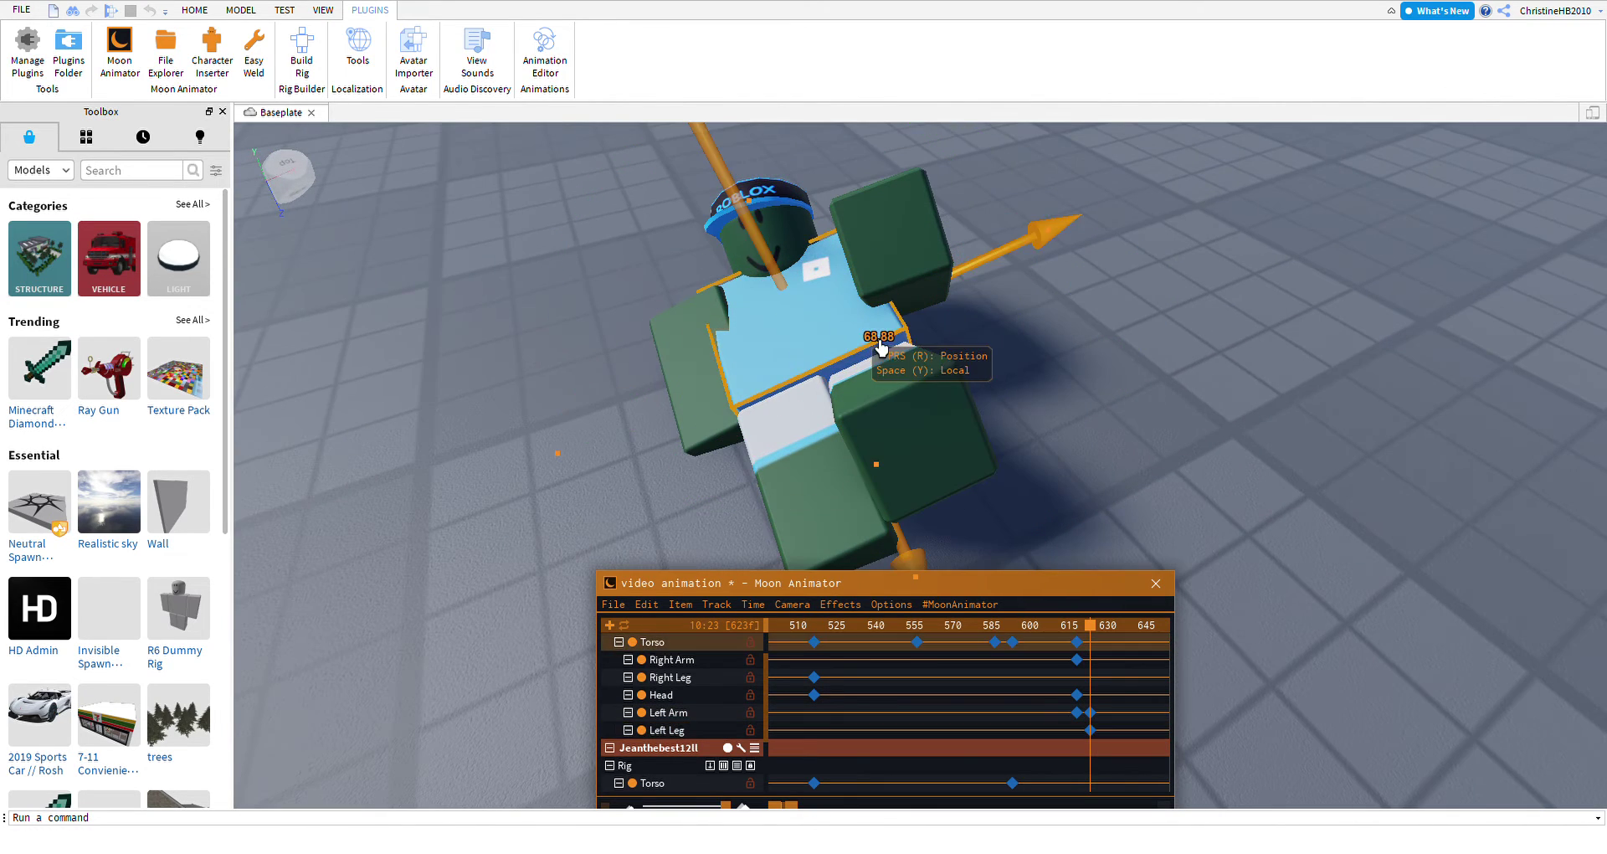
left_click_drag(942, 275, 915, 313)
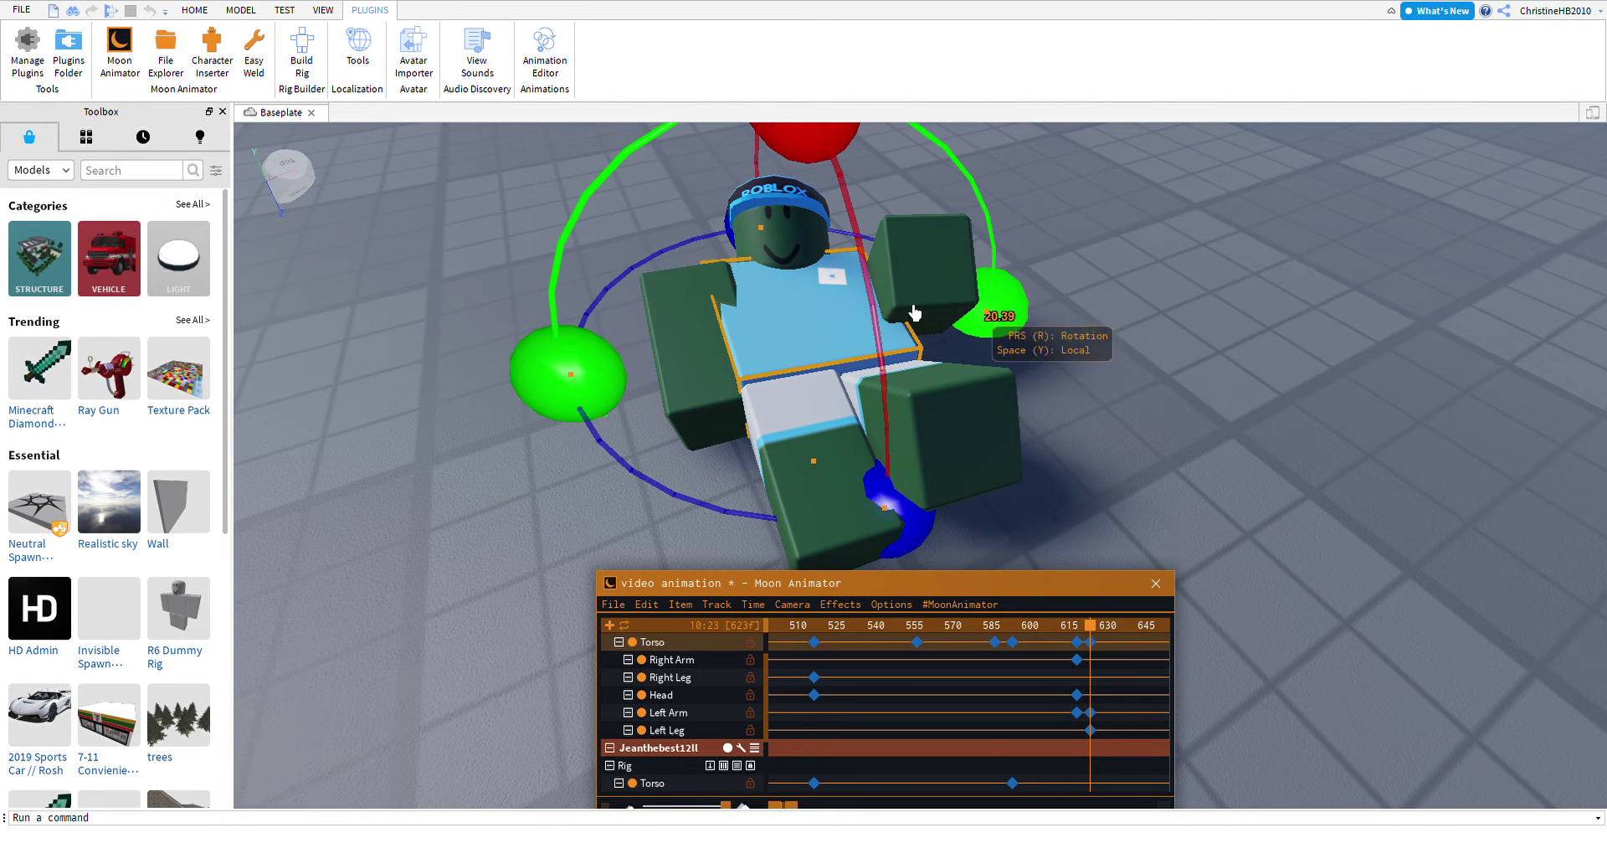
At frame 648, rotate the green character's right arm on several axes so it folds up over the chest.
left_click(1138, 672)
left_click(628, 358)
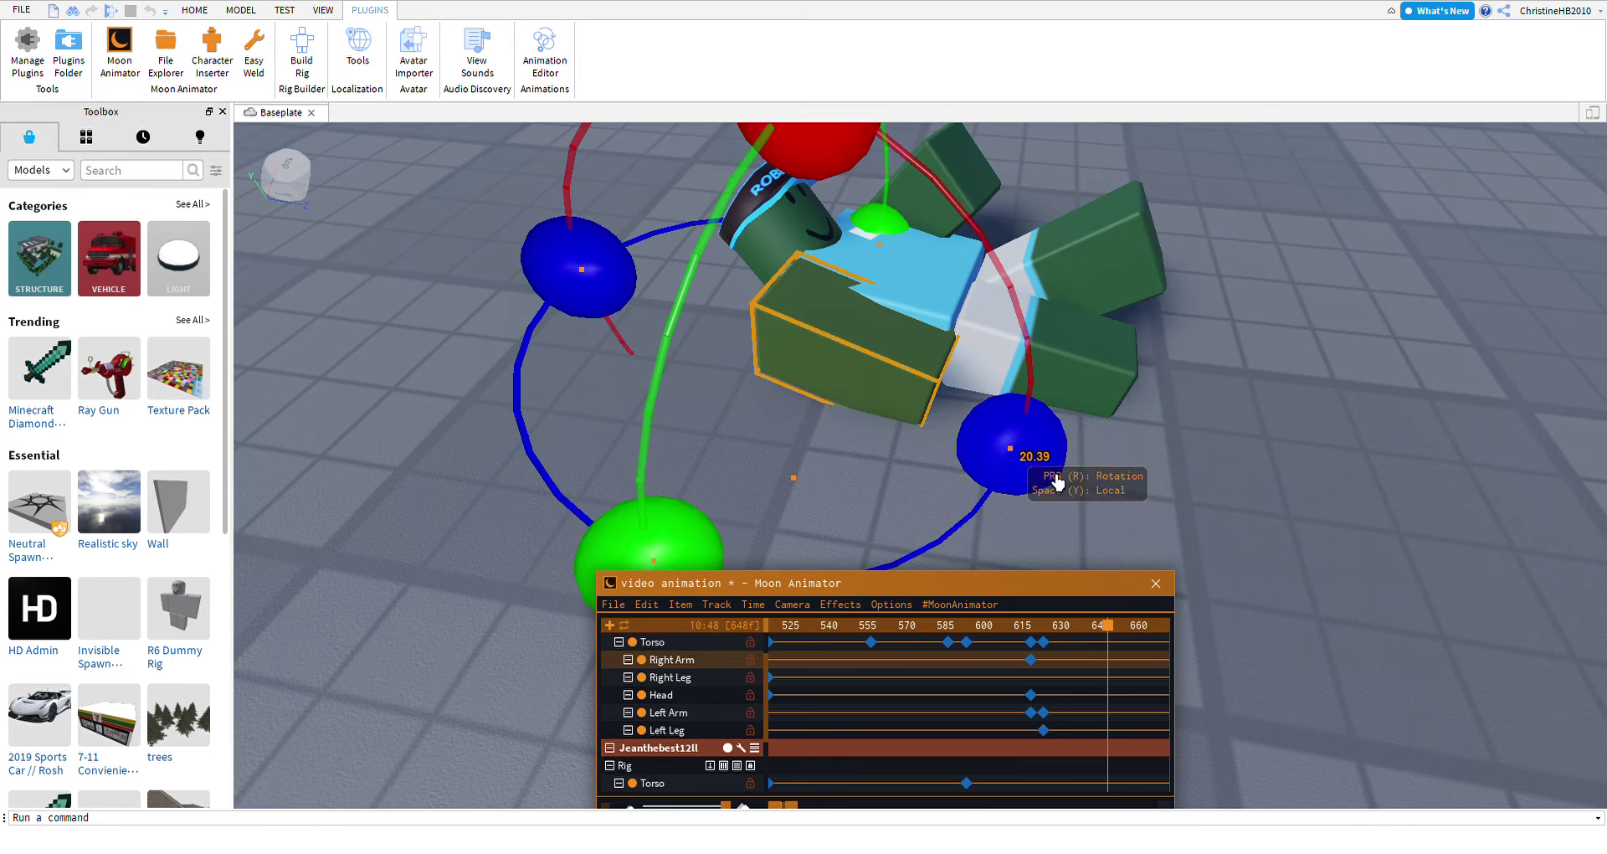
left_click_drag(1058, 474, 1105, 564)
scroll(876, 258, "down", 5)
left_click_drag(876, 258, 691, 202)
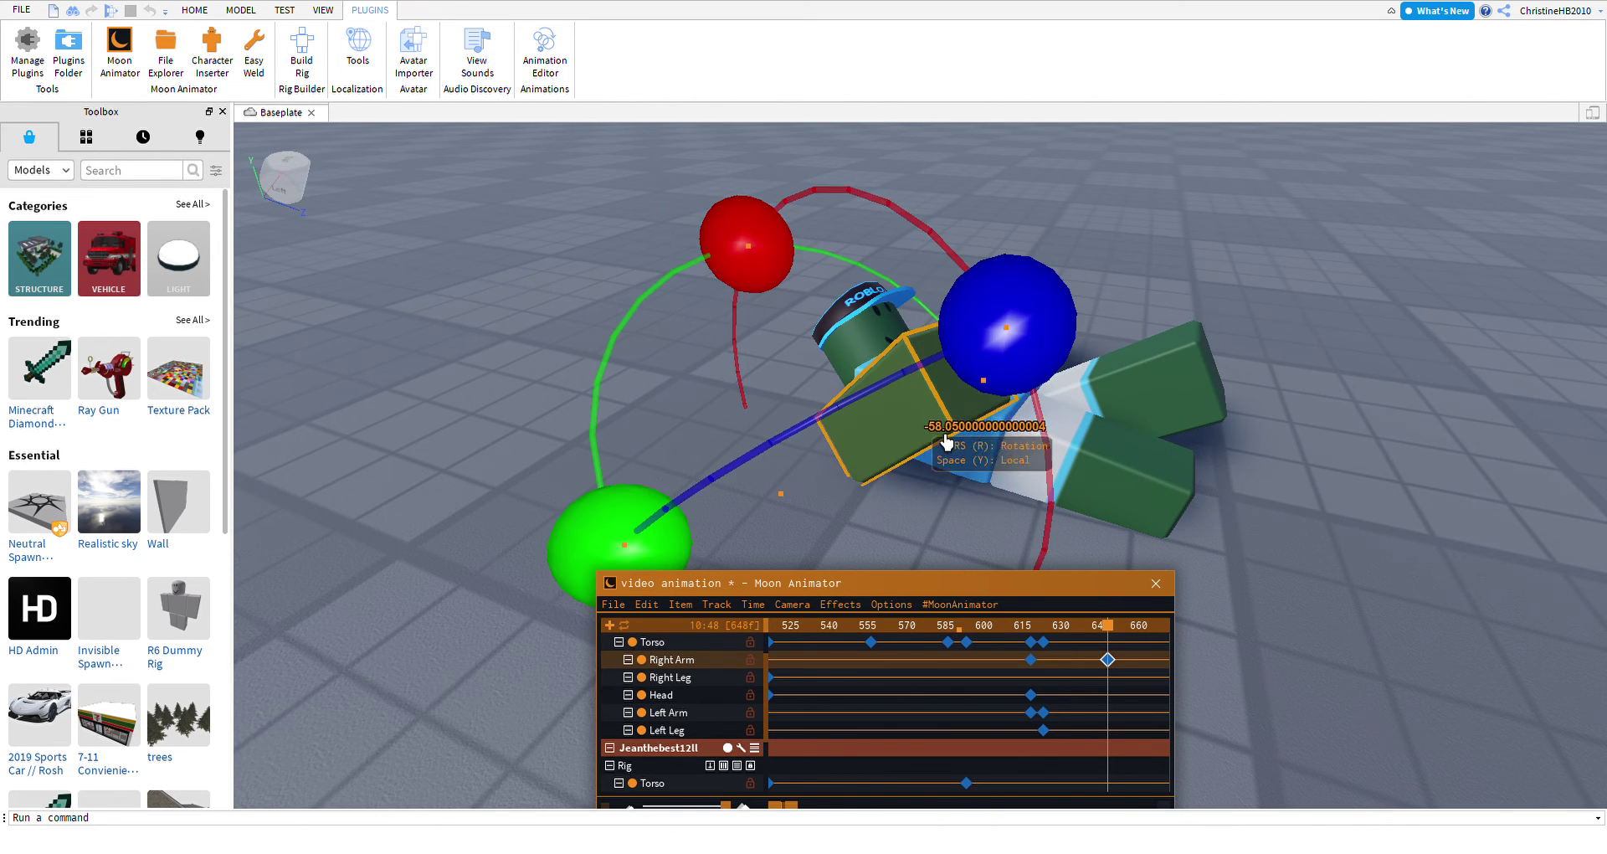
left_click_drag(1022, 369, 1066, 353)
right_click_drag(1066, 352, 610, 384)
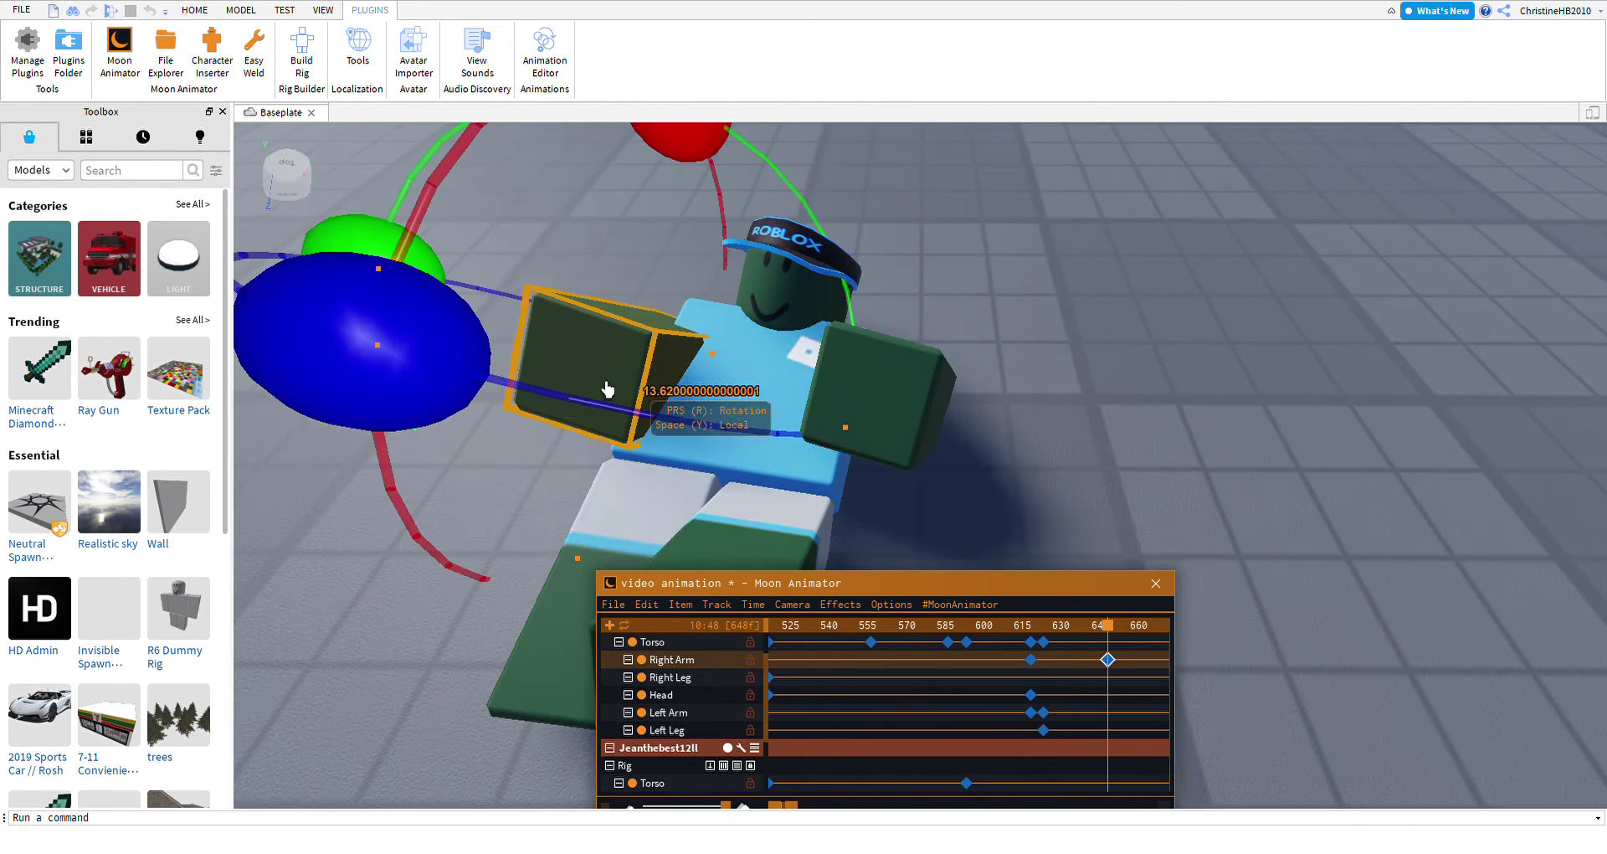
left_click_drag(610, 384, 681, 405)
key("r")
scroll(720, 370, "up", 3)
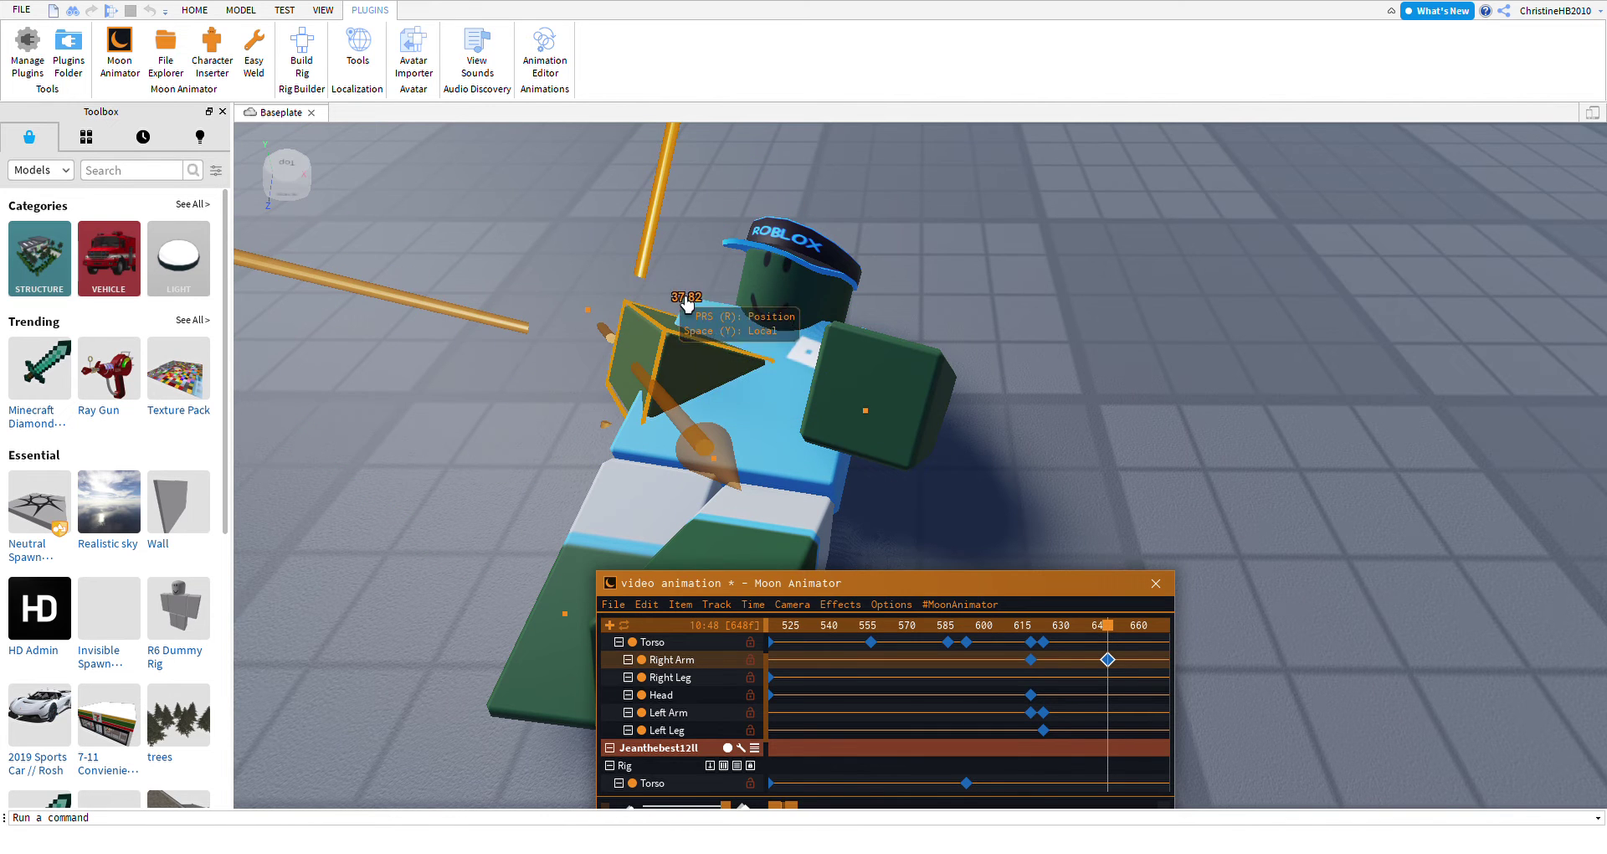
left_click_drag(686, 304, 818, 348)
At frame 648, rotate the green character's left arm to lower it from its raised position.
left_click(940, 441)
key("r")
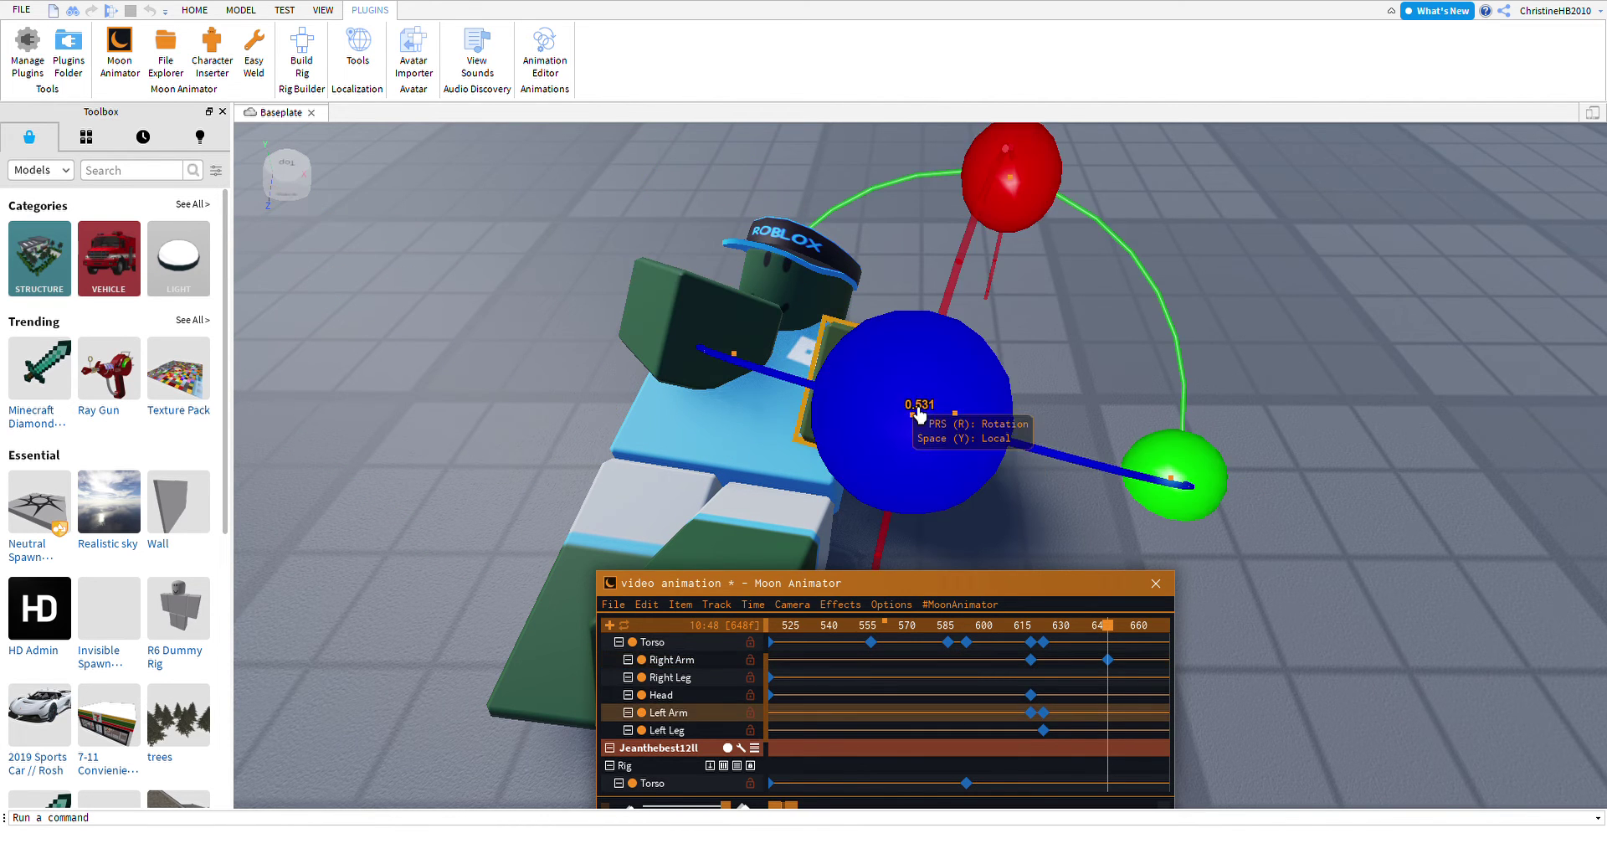
left_click_drag(919, 412, 890, 556)
scroll(957, 467, "down", 3)
right_click_drag(958, 466, 997, 315)
left_click_drag(997, 316, 976, 372)
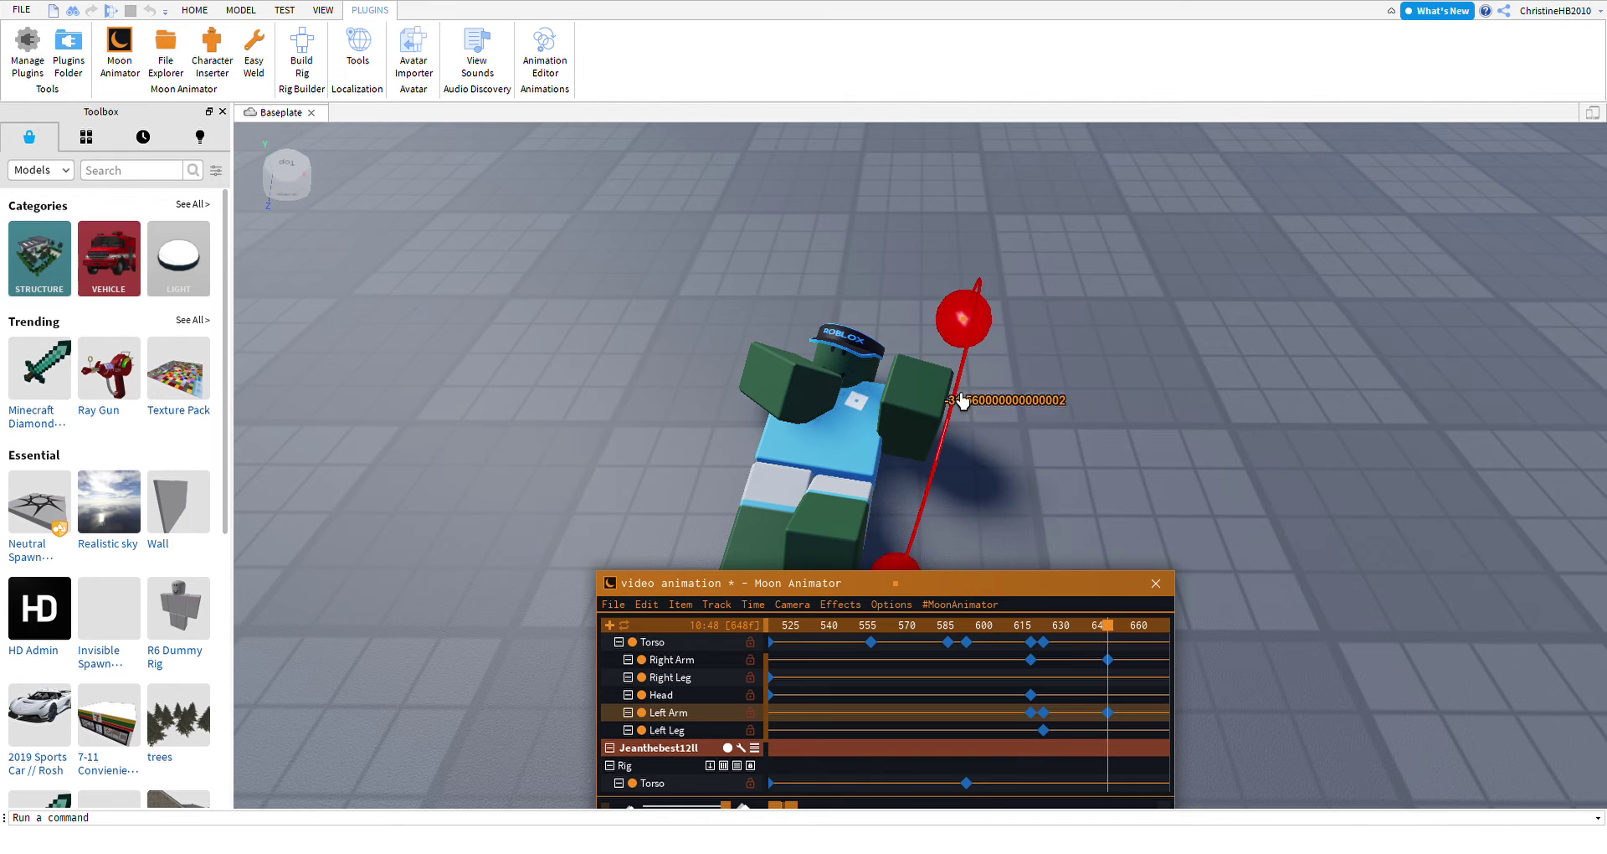
At frame 648, refine the green character's left arm with rotations of about 38 and 6 degrees, laying it beside the torso.
left_click(985, 350)
left_click(908, 431)
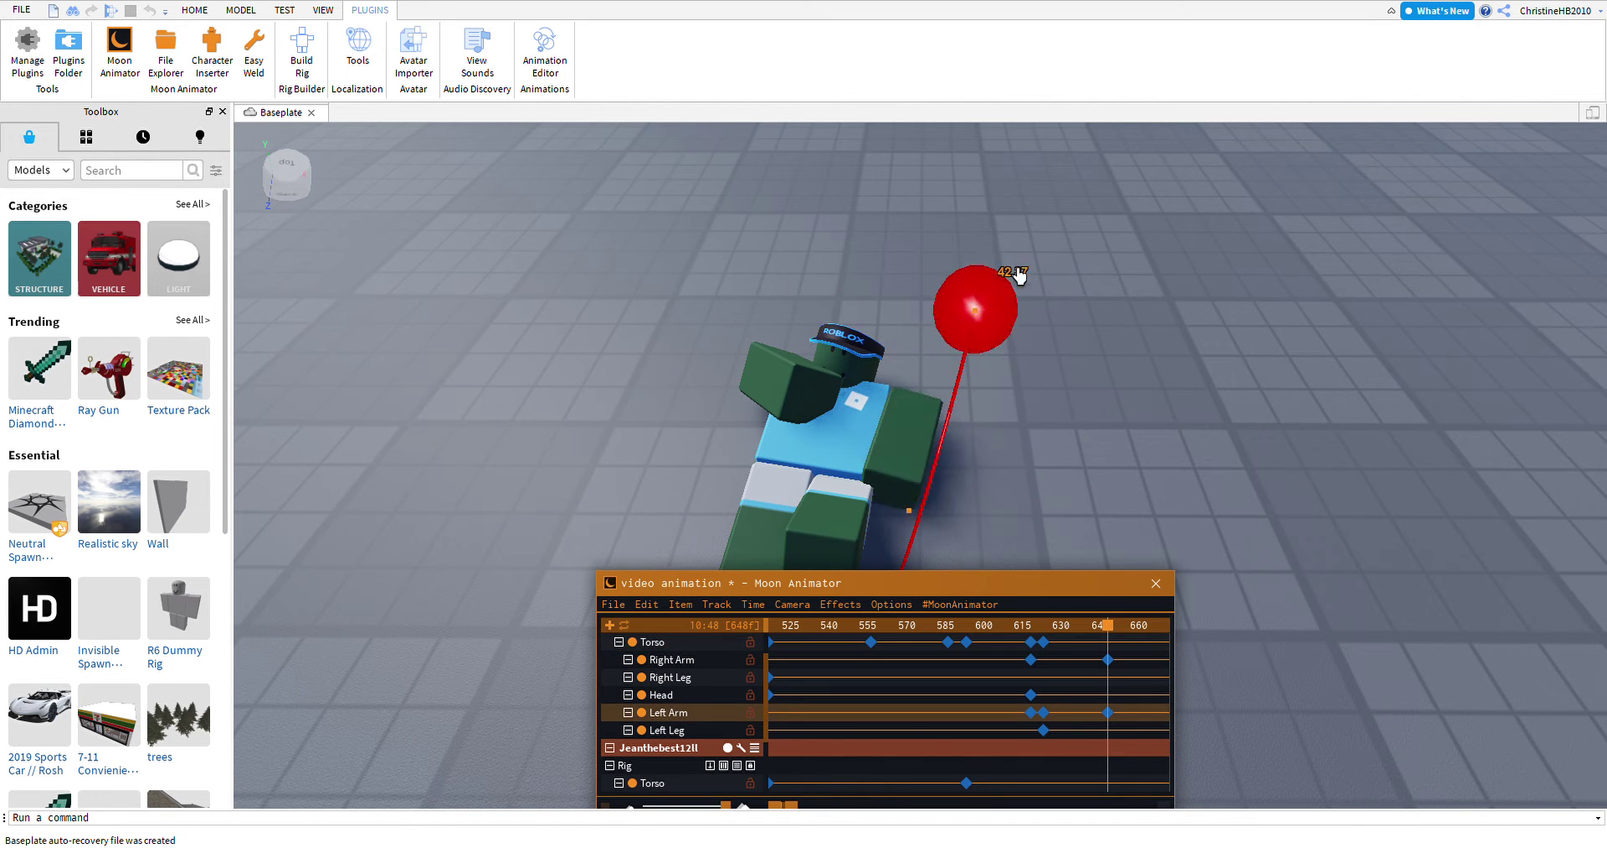
left_click_drag(1019, 260, 1017, 266)
right_click_drag(1017, 266, 990, 330)
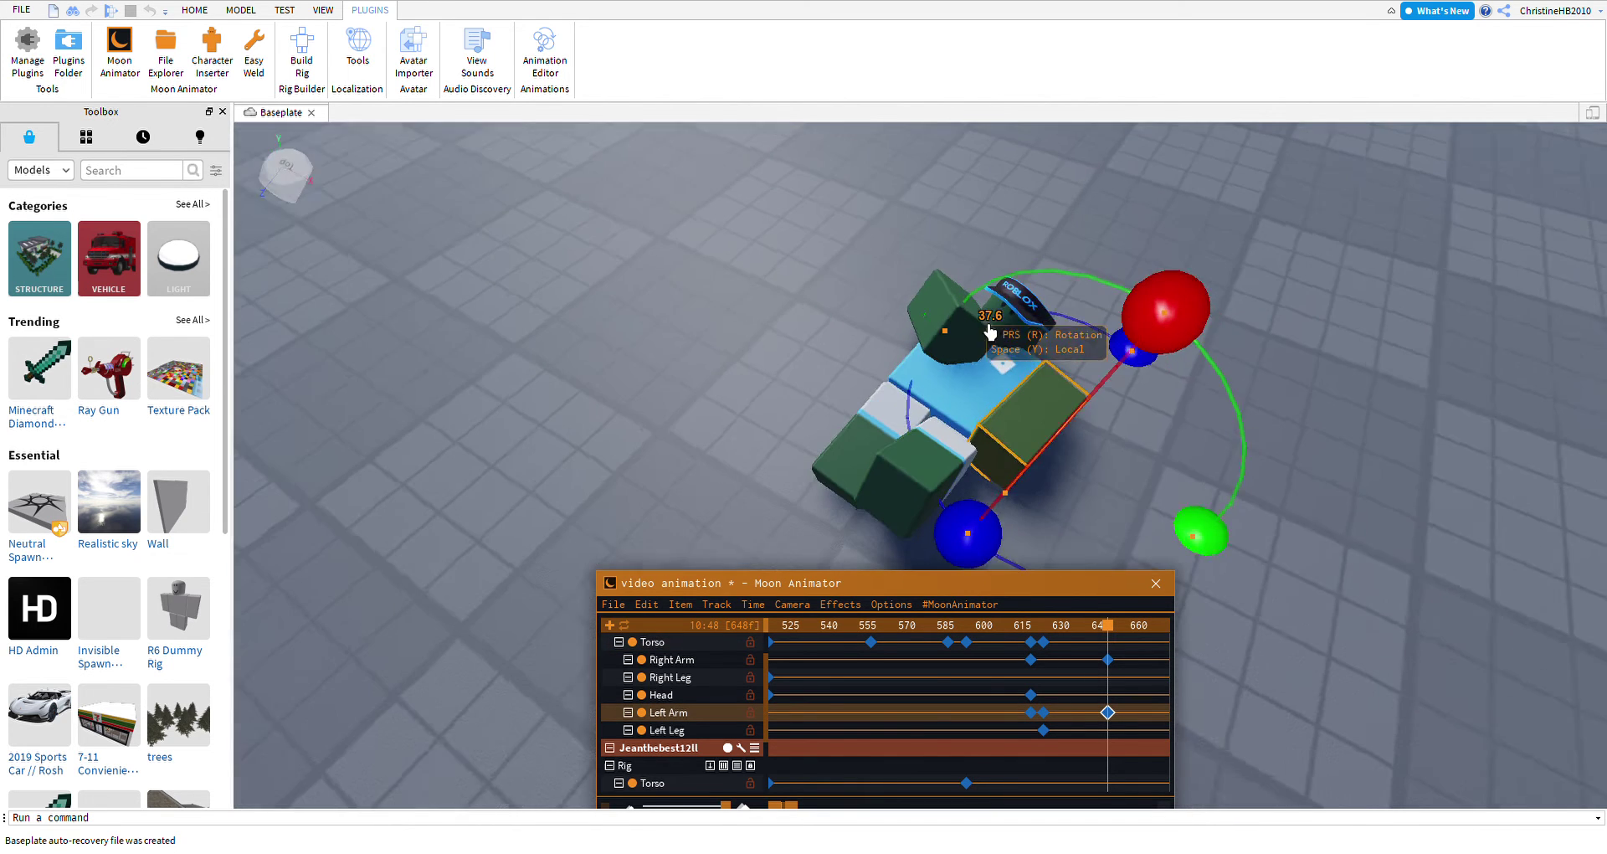
left_click_drag(1188, 351, 1222, 329)
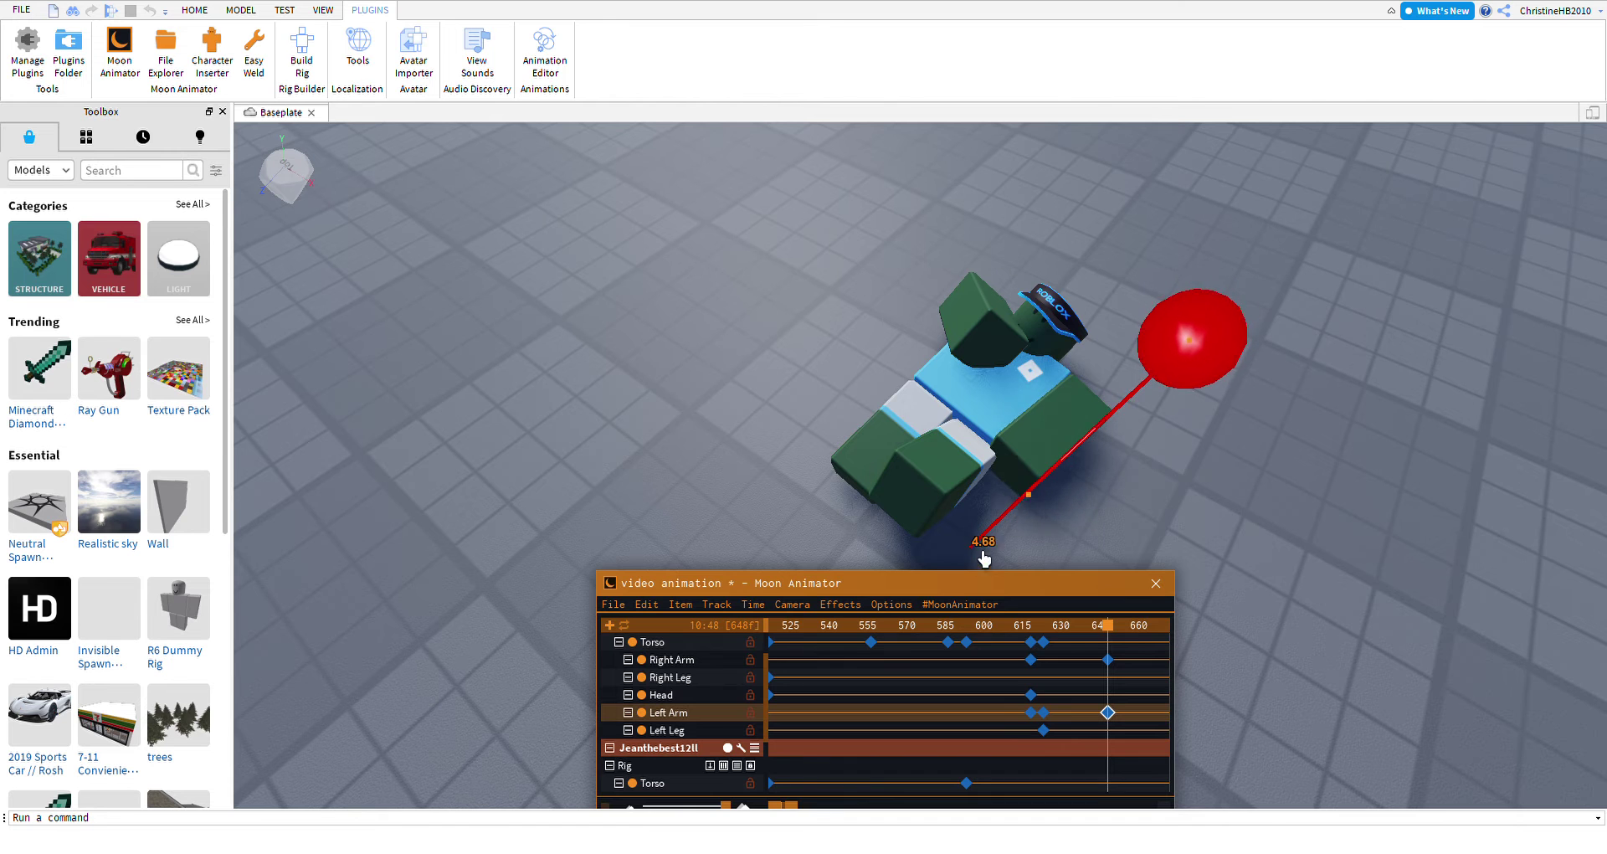
right_click_drag(942, 559, 951, 527)
scroll(850, 402, "up", 3)
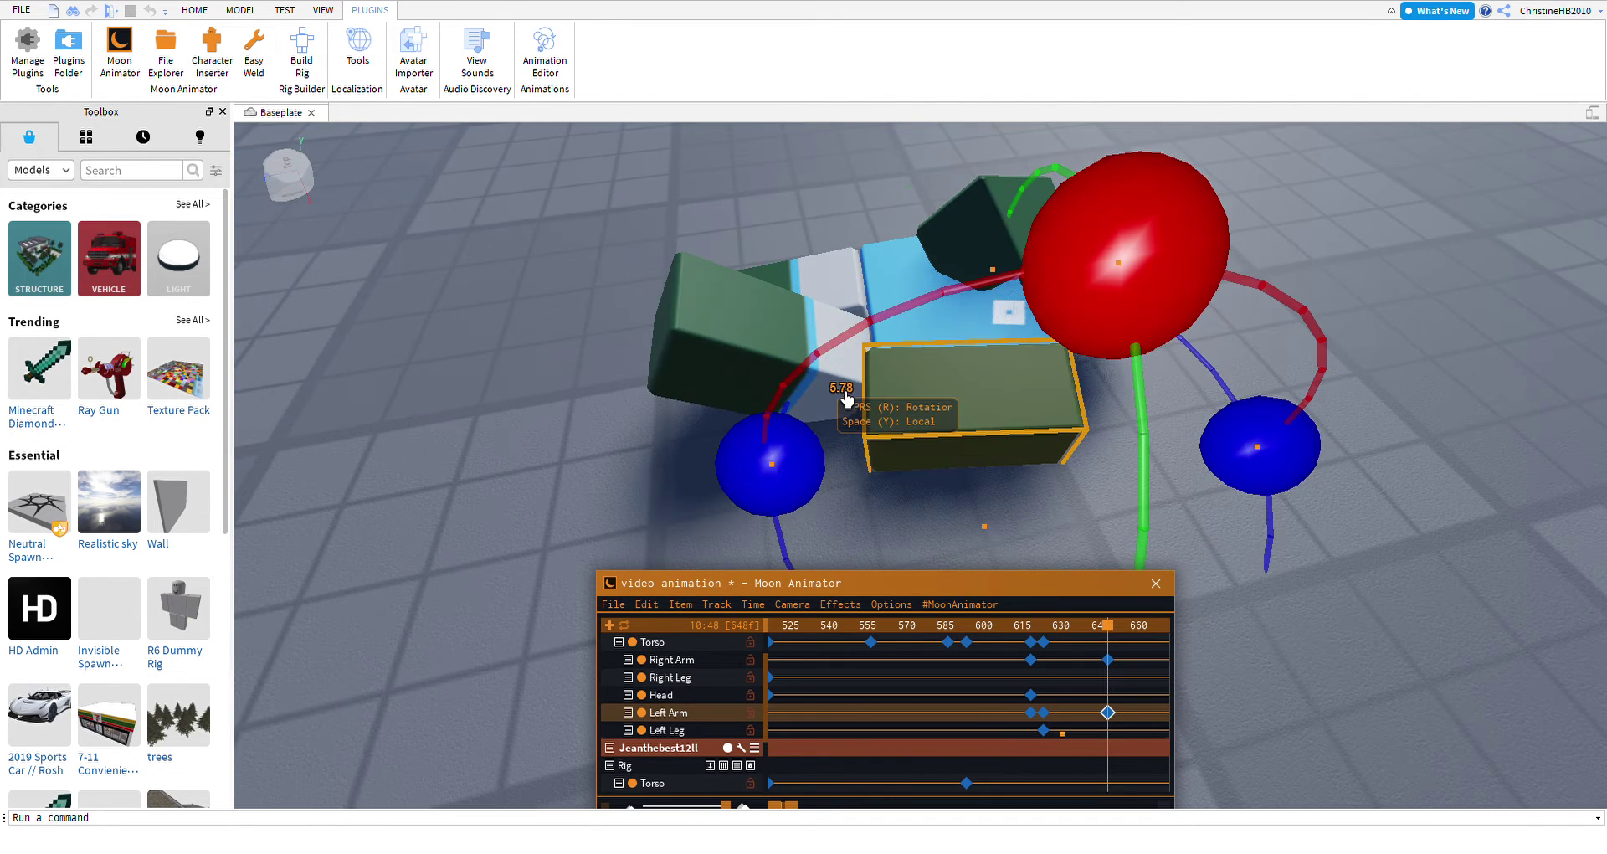
At frame 648, rotate the green character's left leg about -37 degrees to lay it on the ground.
left_click(850, 401)
left_click_drag(1062, 324, 1160, 388)
scroll(1159, 387, "down", 5)
right_click_drag(1119, 349, 1102, 341)
At frame 648, tilt the first character's head about -15 degrees.
scroll(1102, 341, "up", 8)
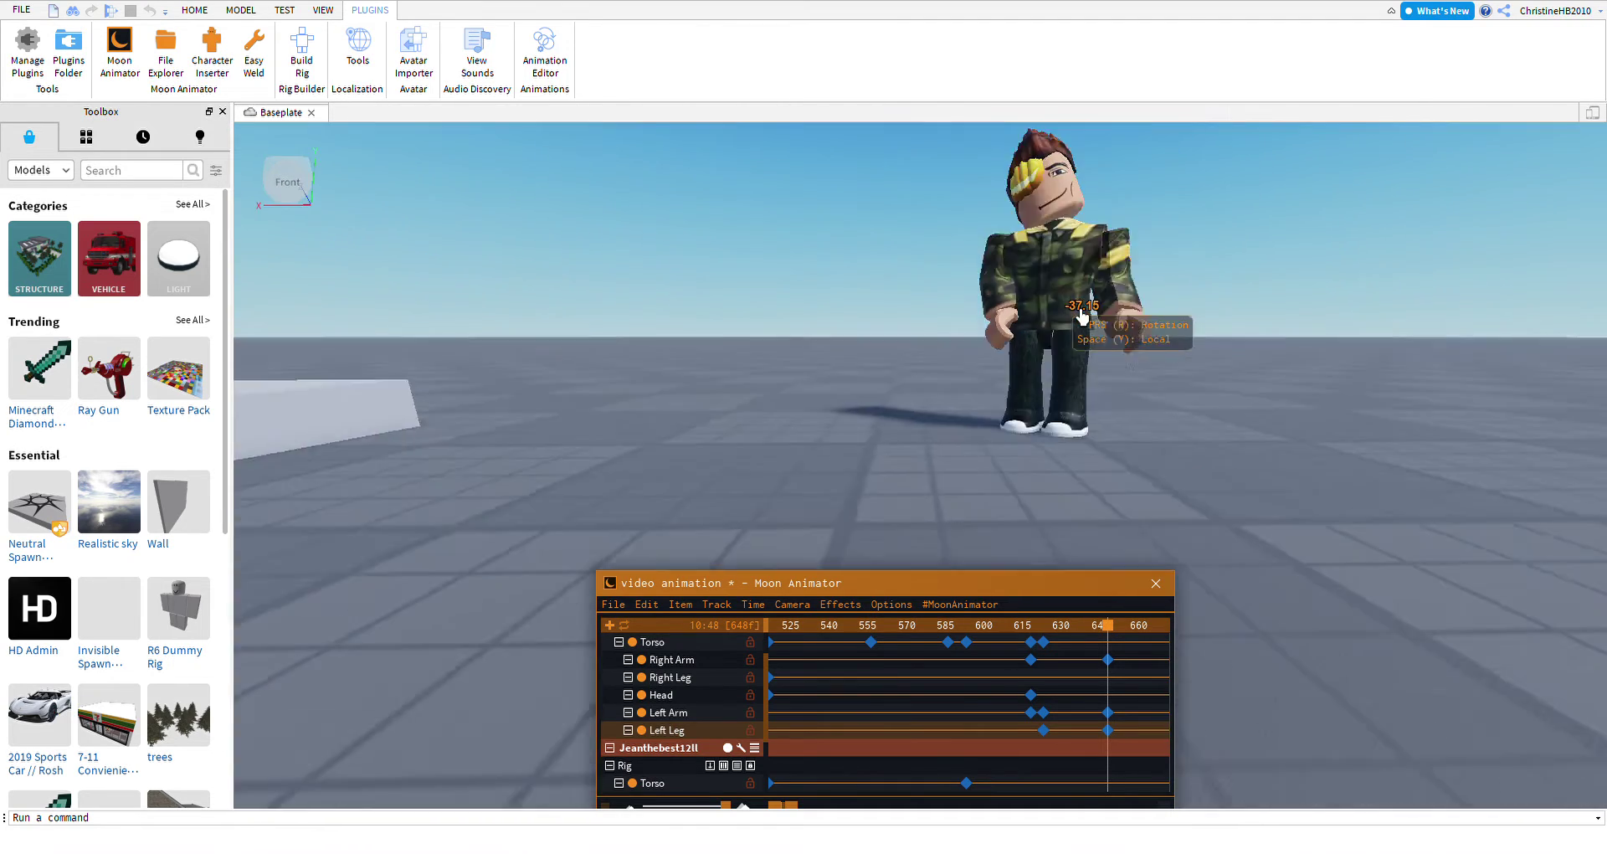
scroll(1083, 315, "down", 5)
left_click(881, 338)
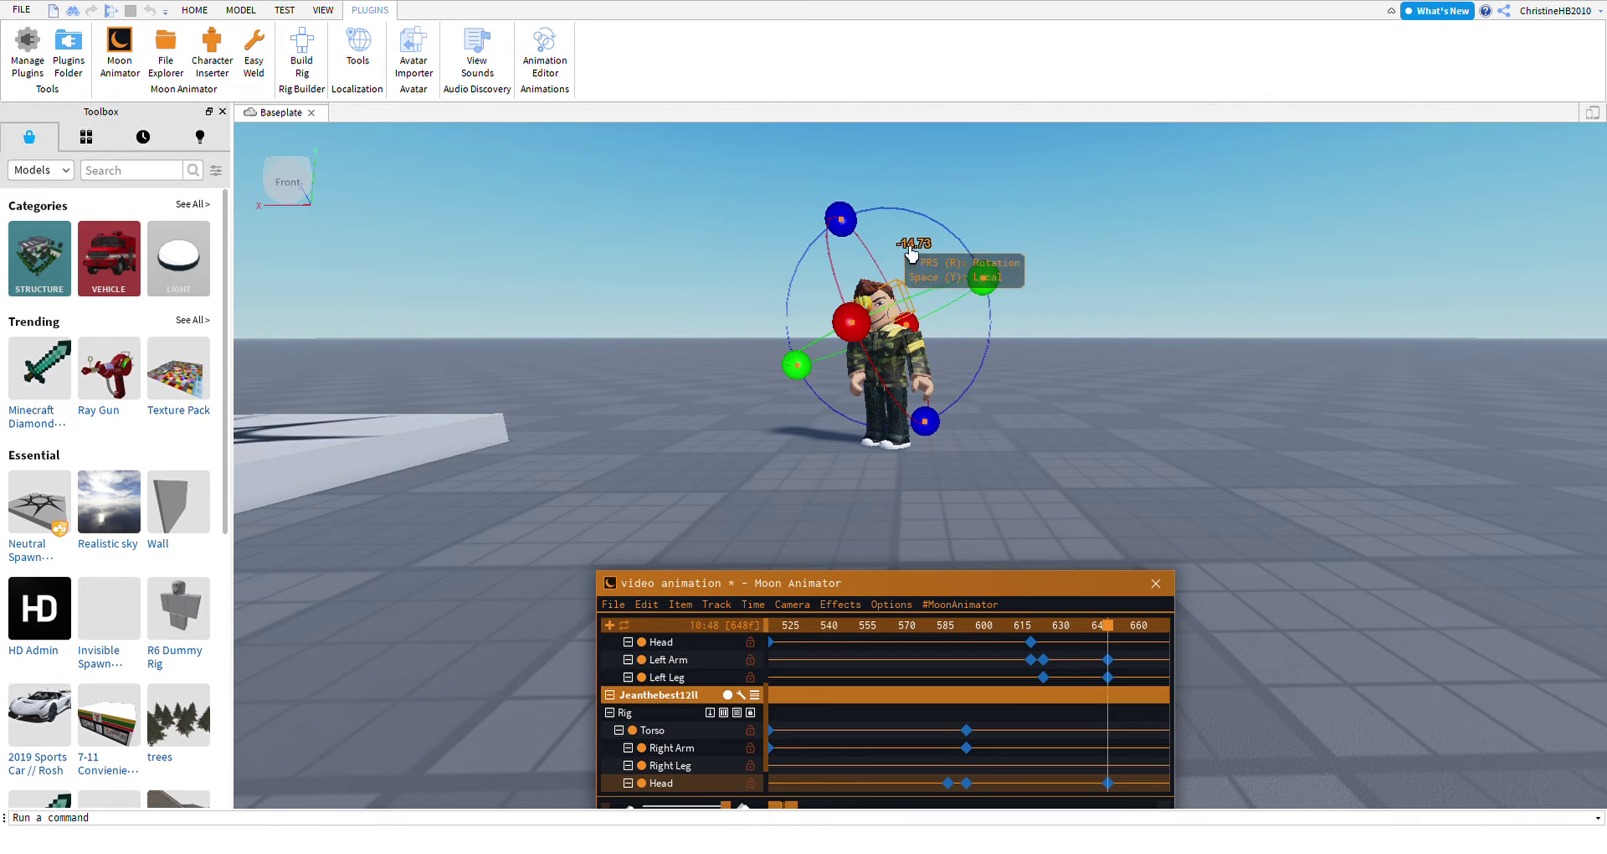
left_click_drag(918, 260, 921, 261)
right_click_drag(1220, 334, 1252, 346)
scroll(1176, 280, "up", 5)
scroll(1176, 281, "down", 5)
At frame 662, rotate the green character's head about 56 degrees.
right_click_drag(1166, 269, 1141, 672)
scroll(1158, 320, "up", 3)
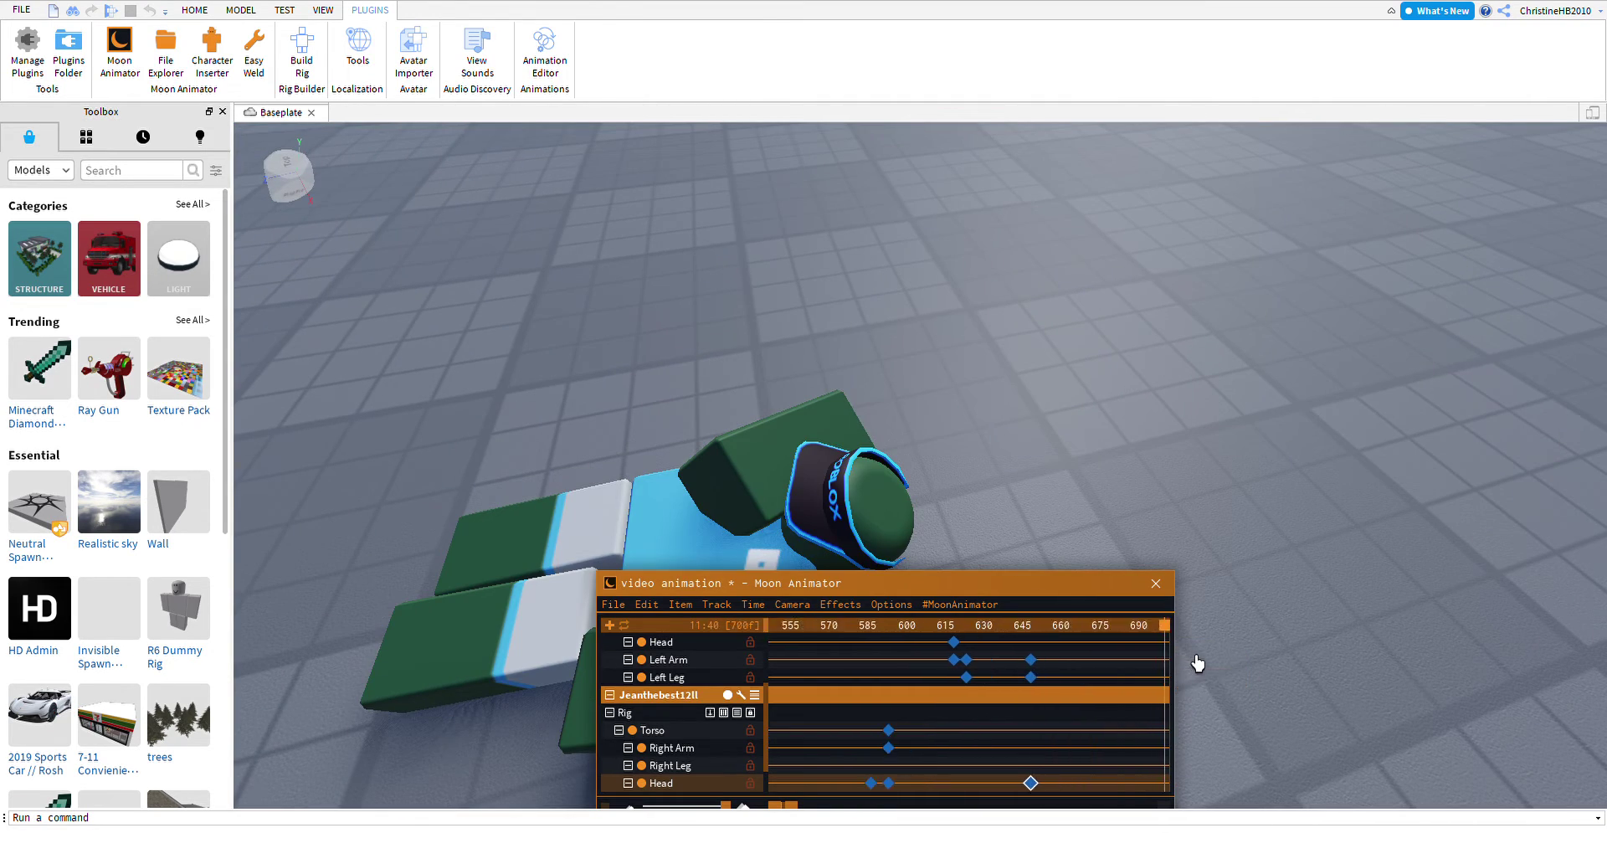
scroll(1113, 384, "down", 5)
scroll(1040, 234, "up", 5)
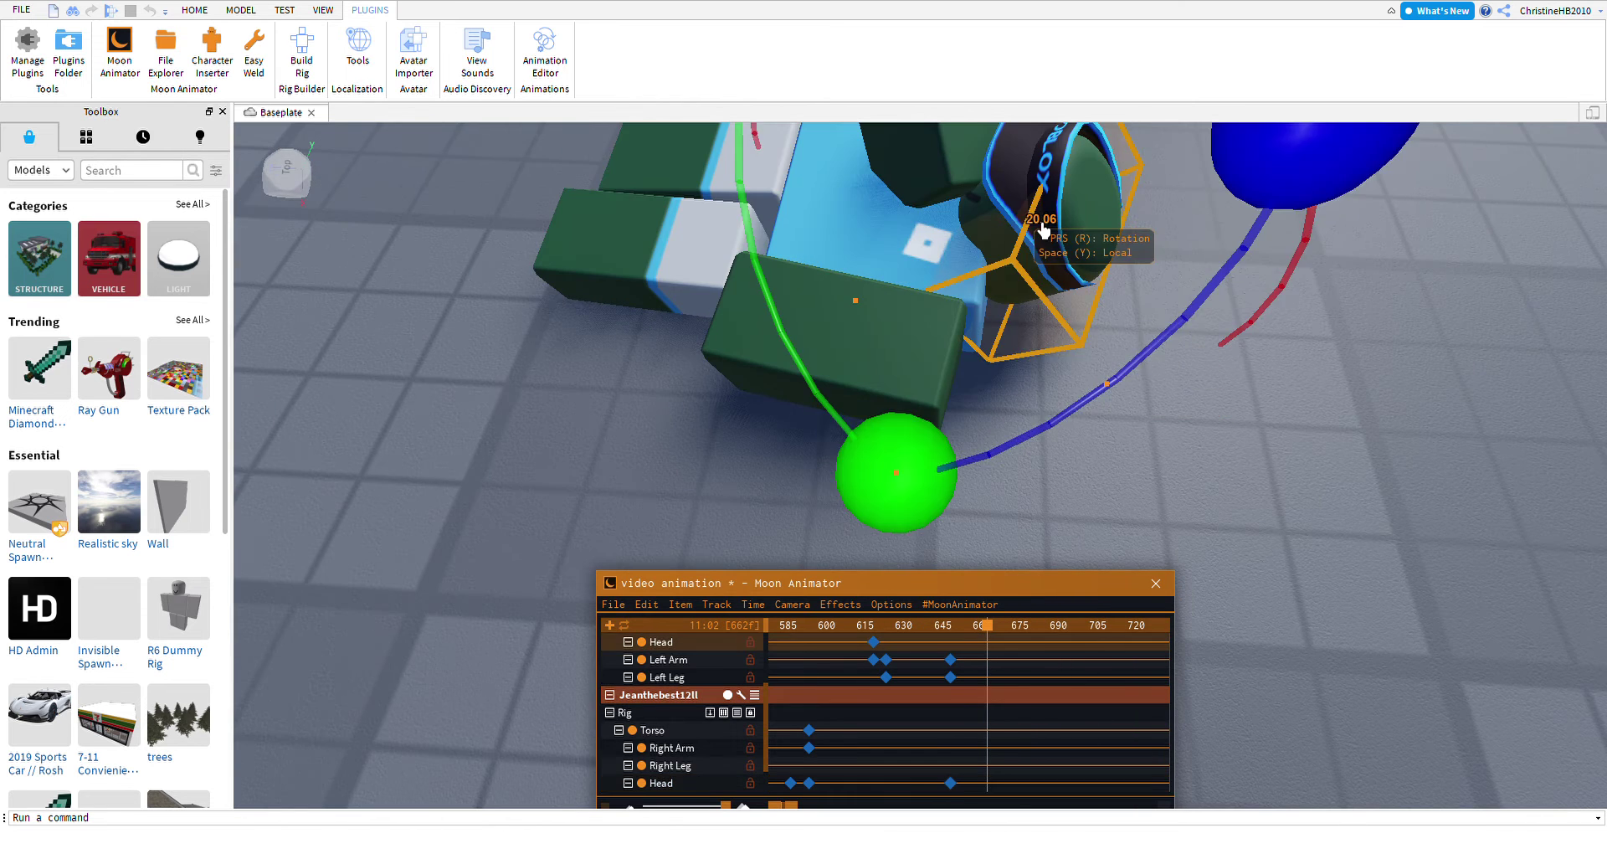
scroll(1052, 263, "down", 3)
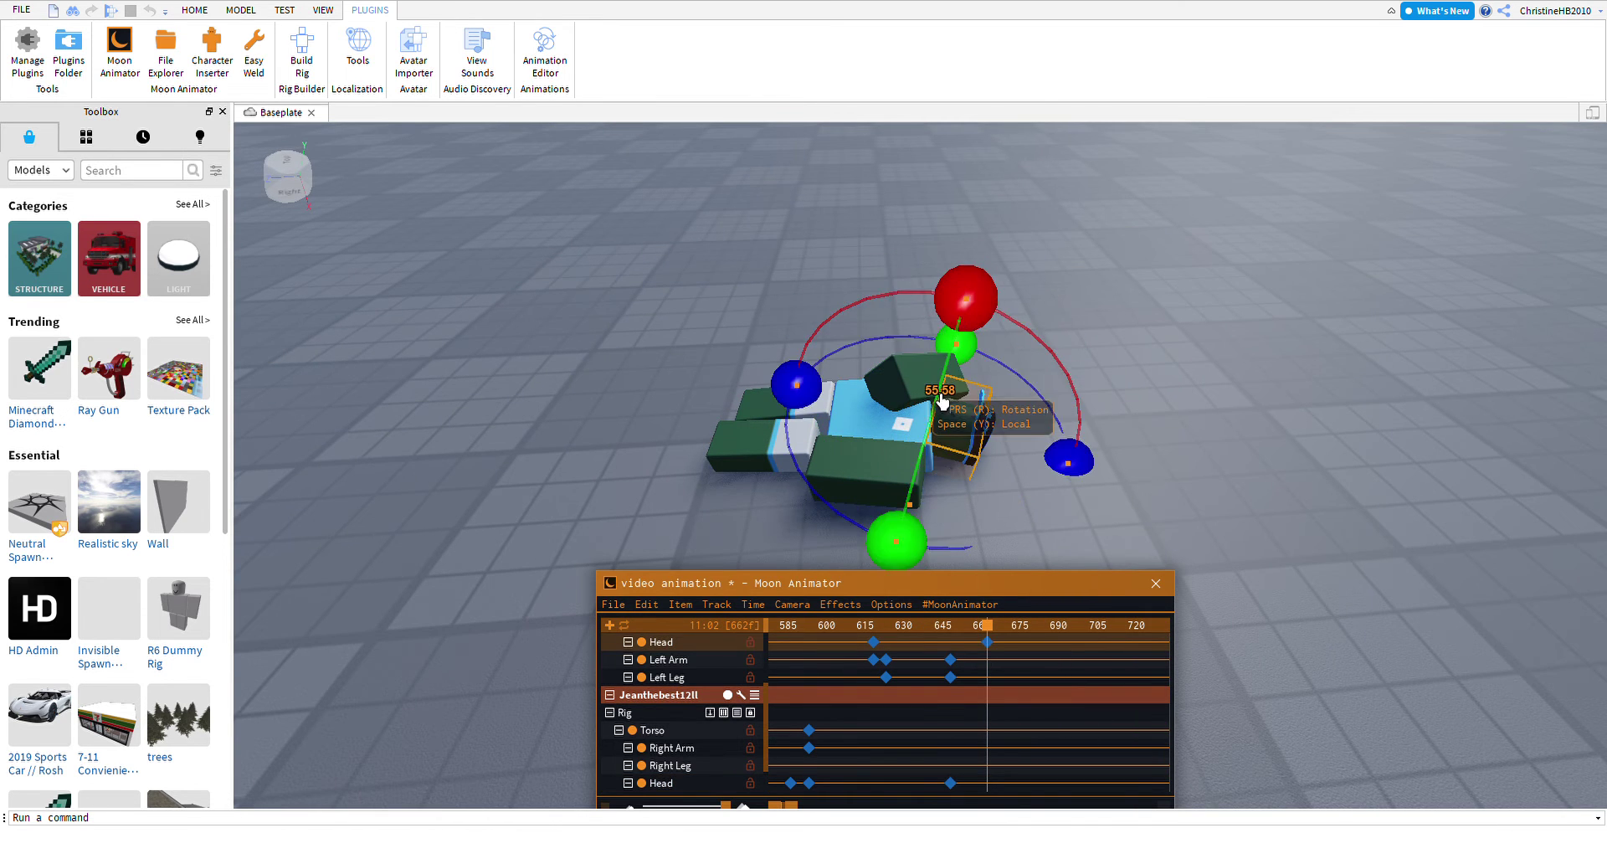
At frame 662, rotate the green character's right arm down beside its body and shift it about 0.4 studs.
left_click(942, 401)
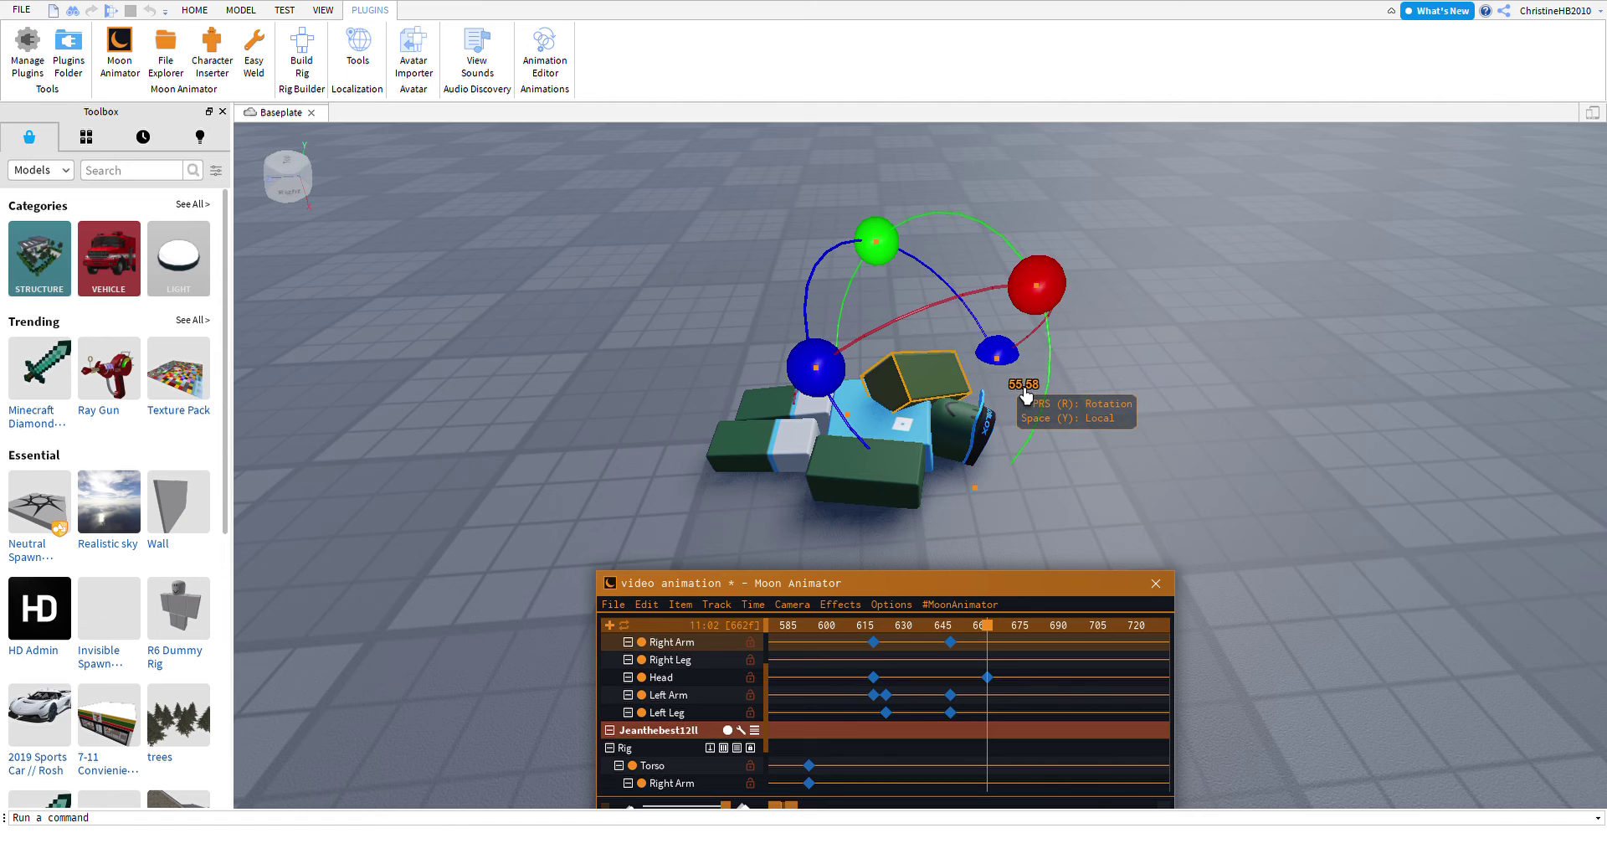
right_click_drag(1023, 424, 960, 380)
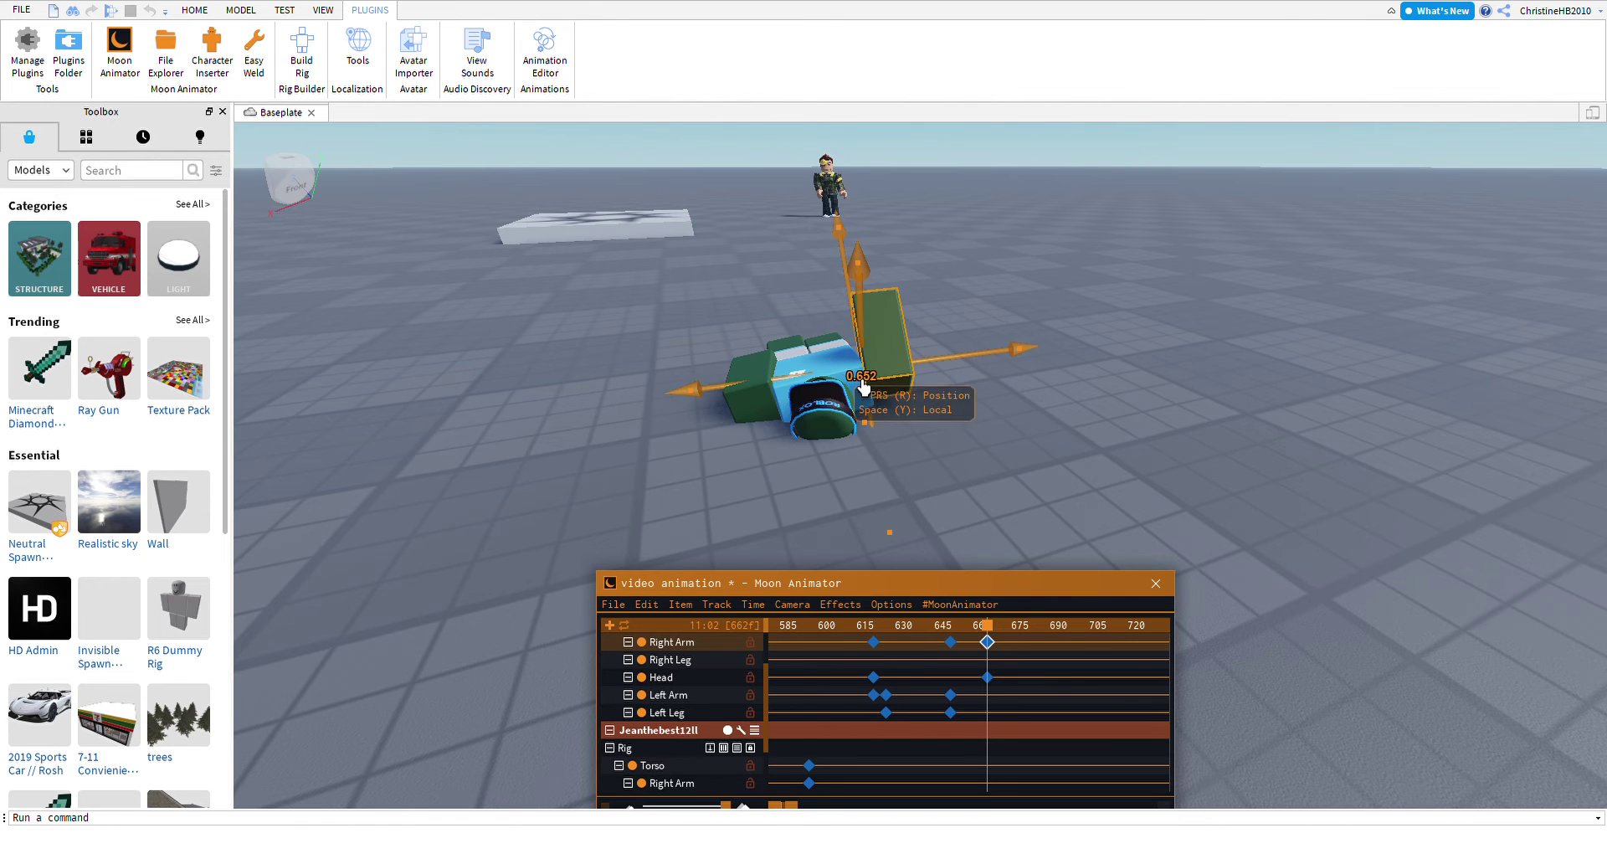
right_click_drag(862, 385, 854, 383)
key("r")
left_click_drag(753, 410, 776, 424)
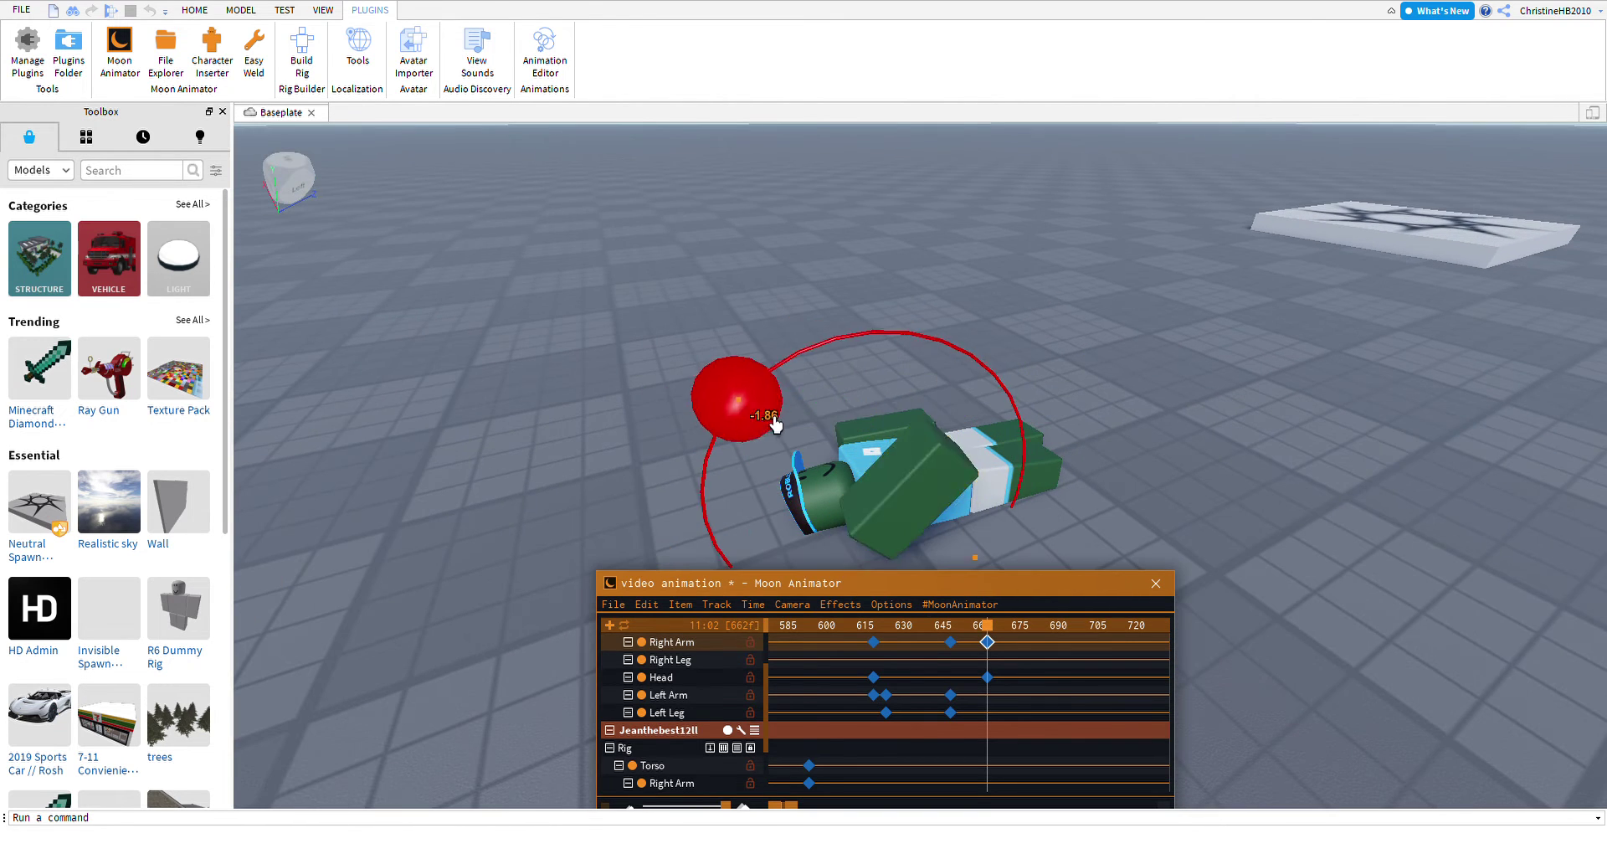
key("r")
right_click_drag(940, 510, 1013, 473)
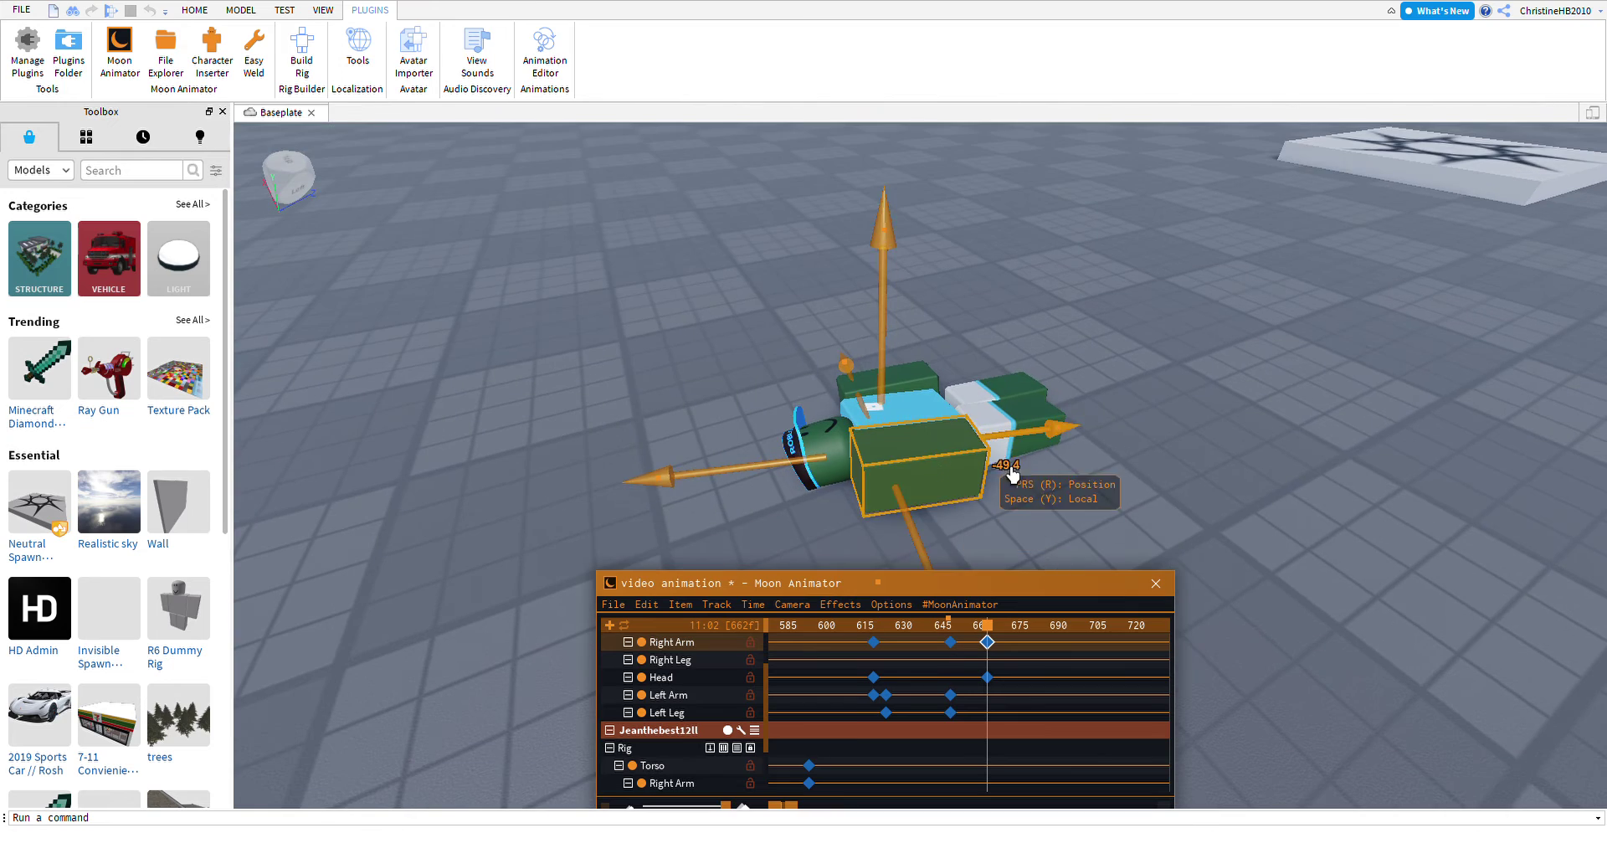
scroll(1047, 494, "up", 5)
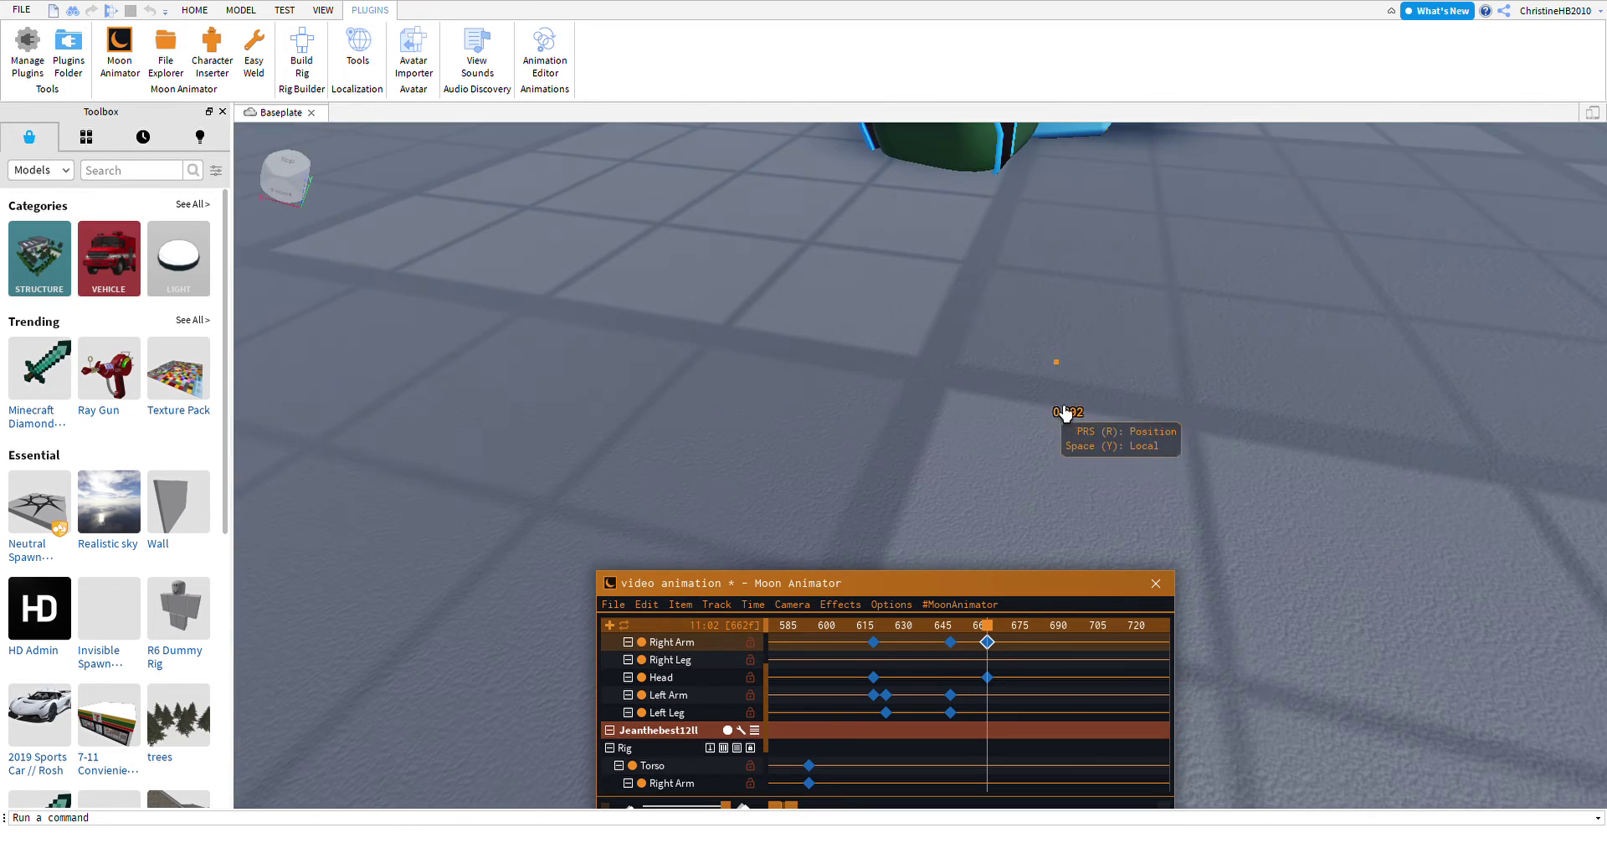
scroll(1067, 421, "down", 5)
At frame 670, rotate the first character's head downward.
right_click_drag(1063, 372, 1004, 533)
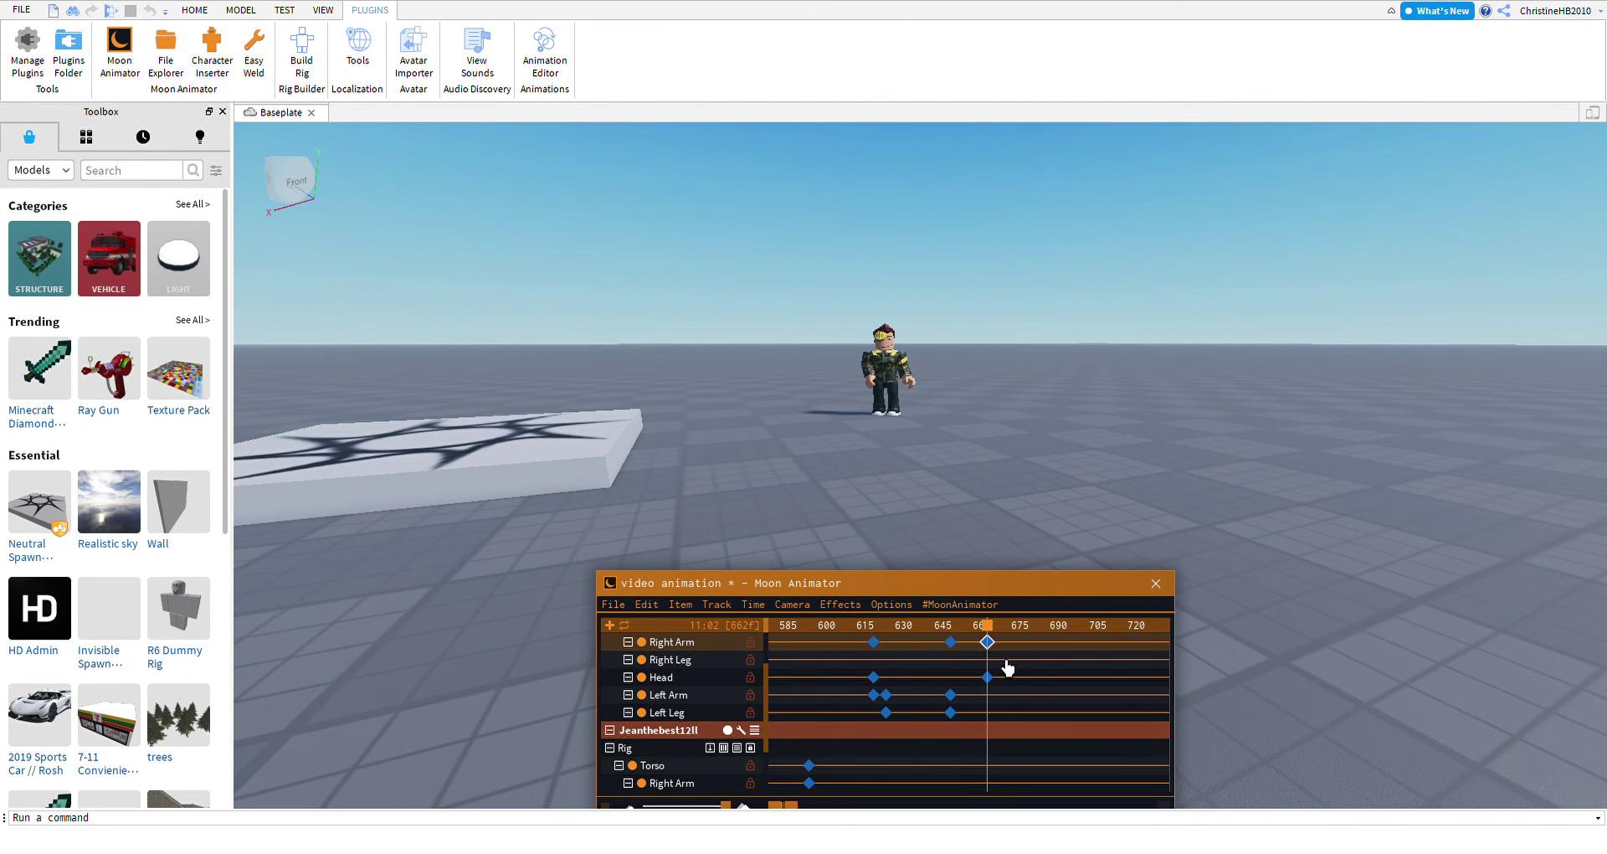
scroll(964, 402, "up", 10)
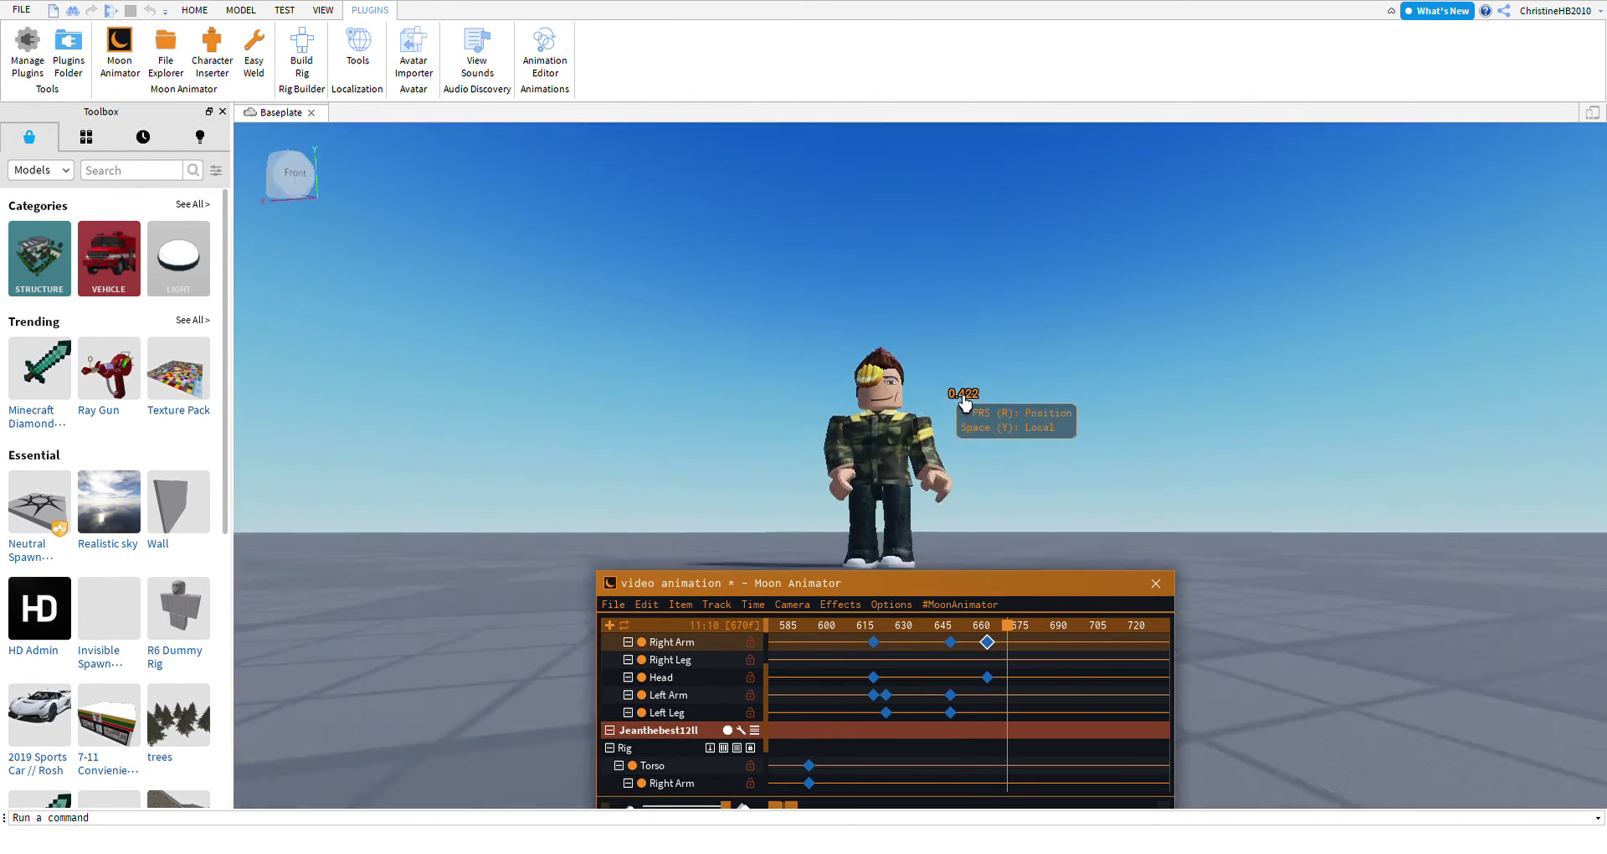
left_click(1054, 366)
key("r")
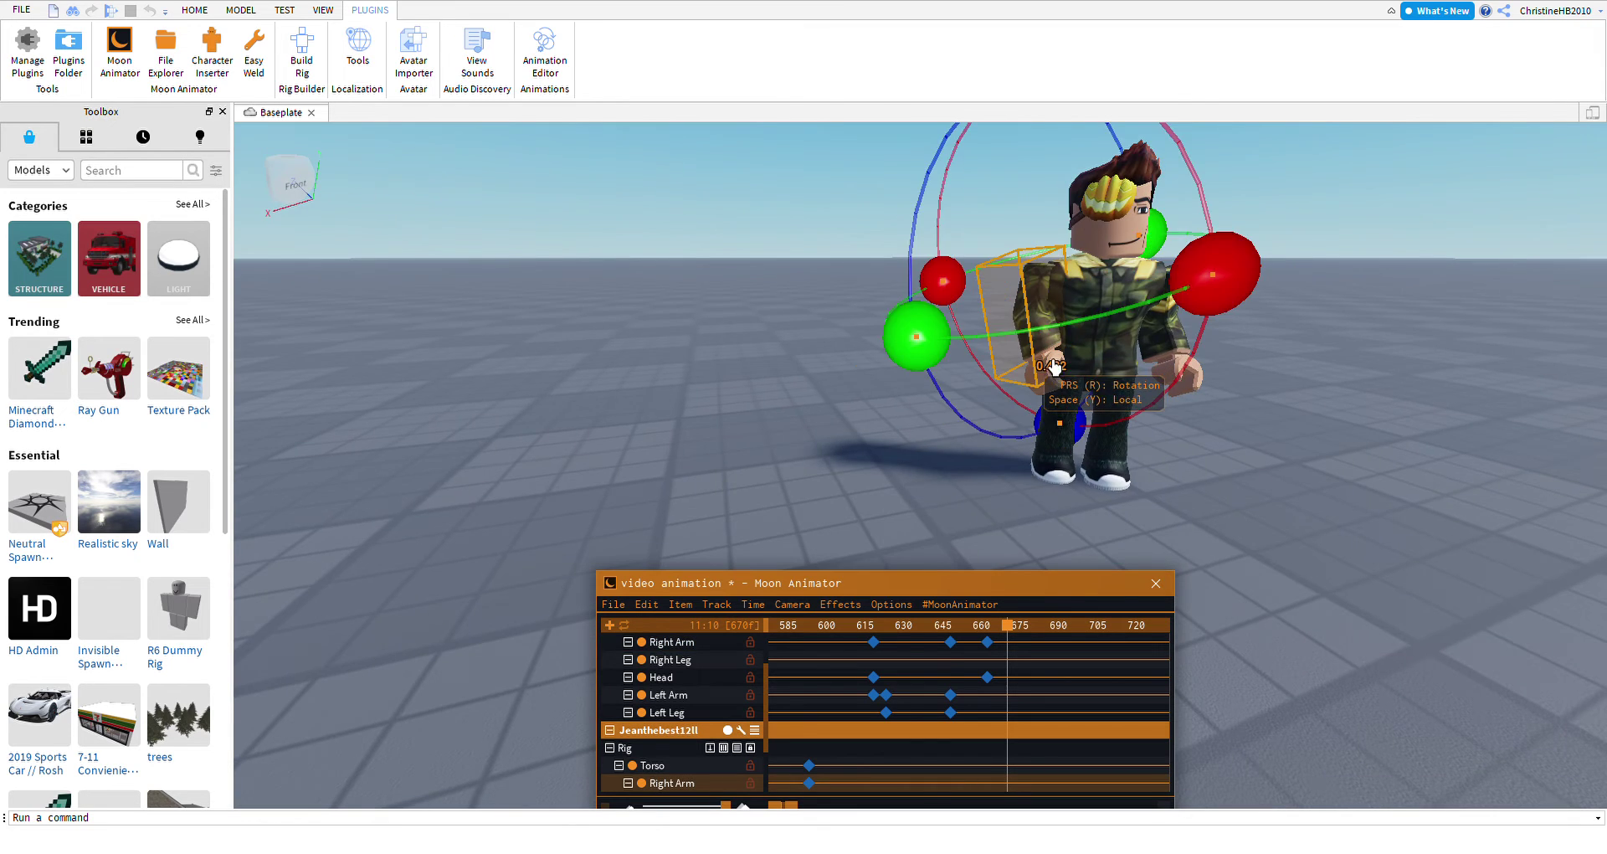
scroll(1055, 366, "down", 5)
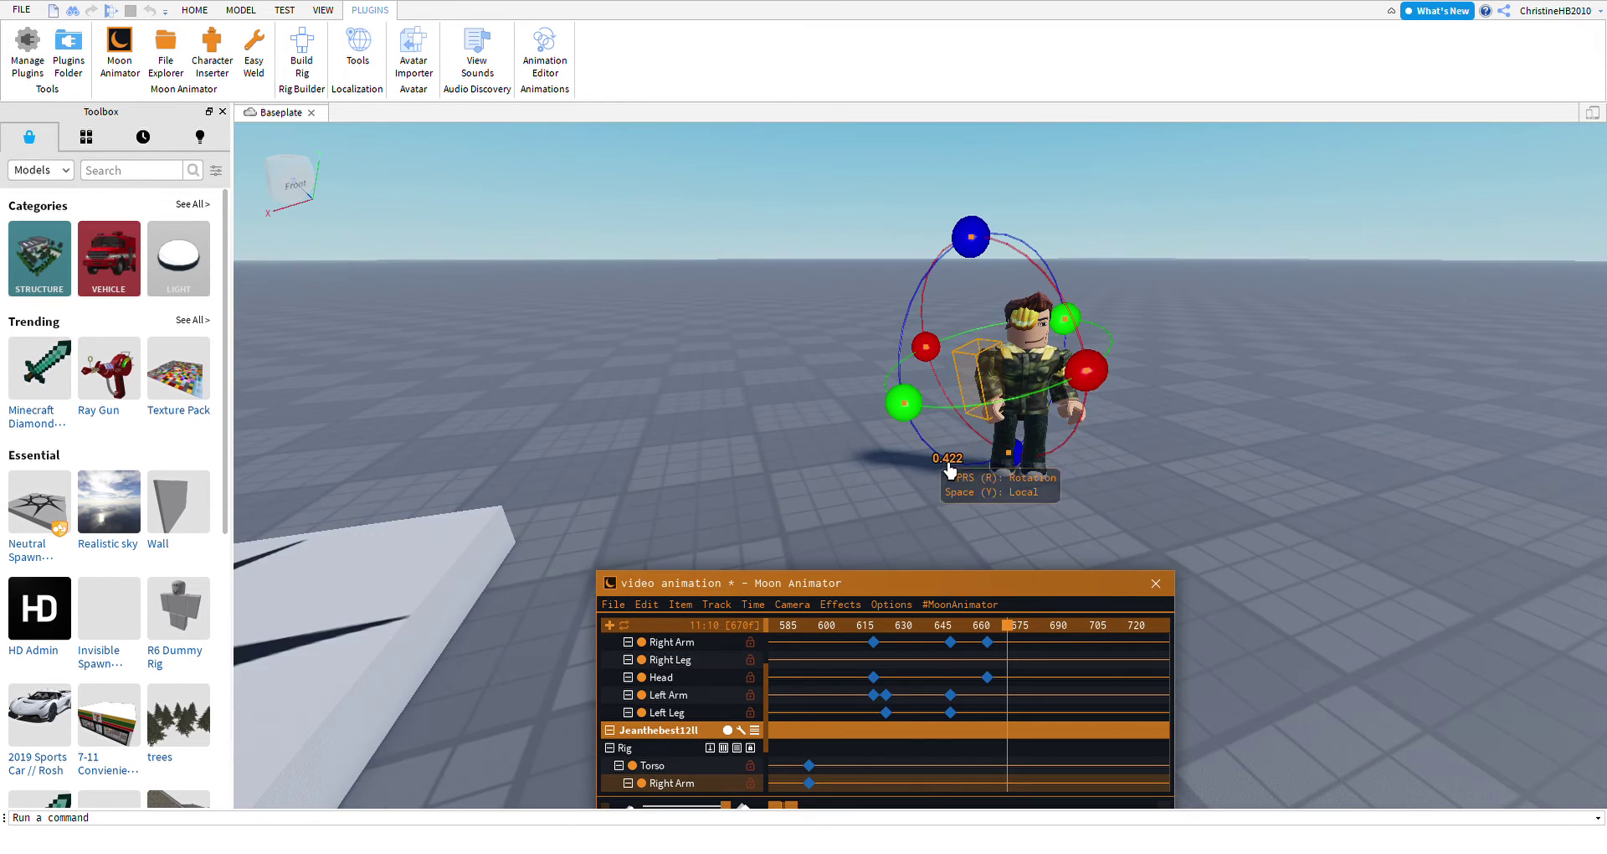
right_click_drag(963, 469, 1069, 287)
left_click(1049, 209)
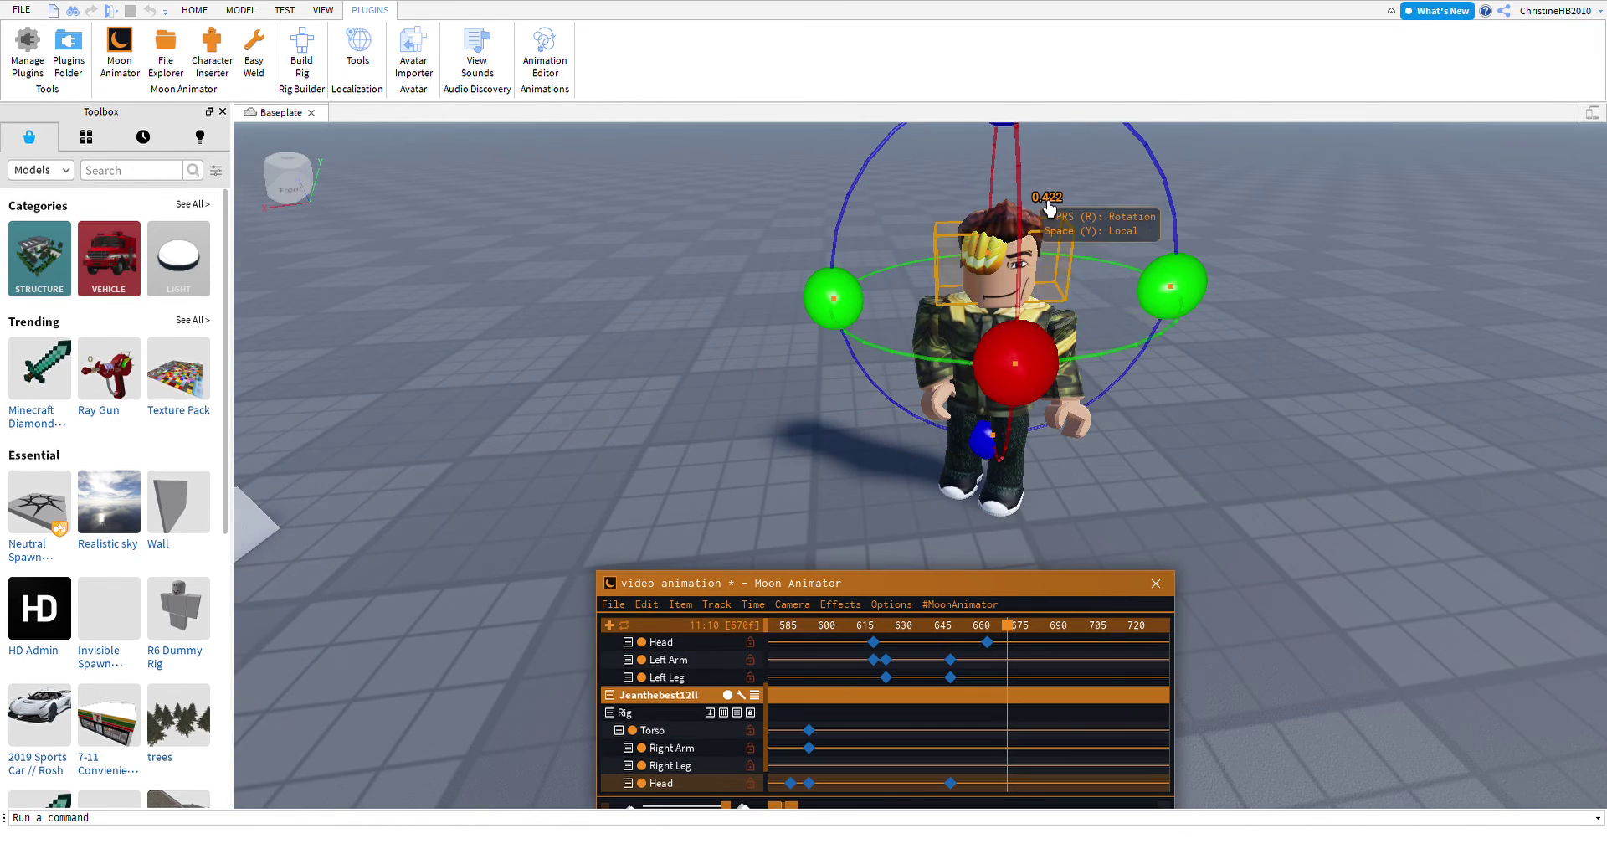
scroll(1022, 239, "down", 3)
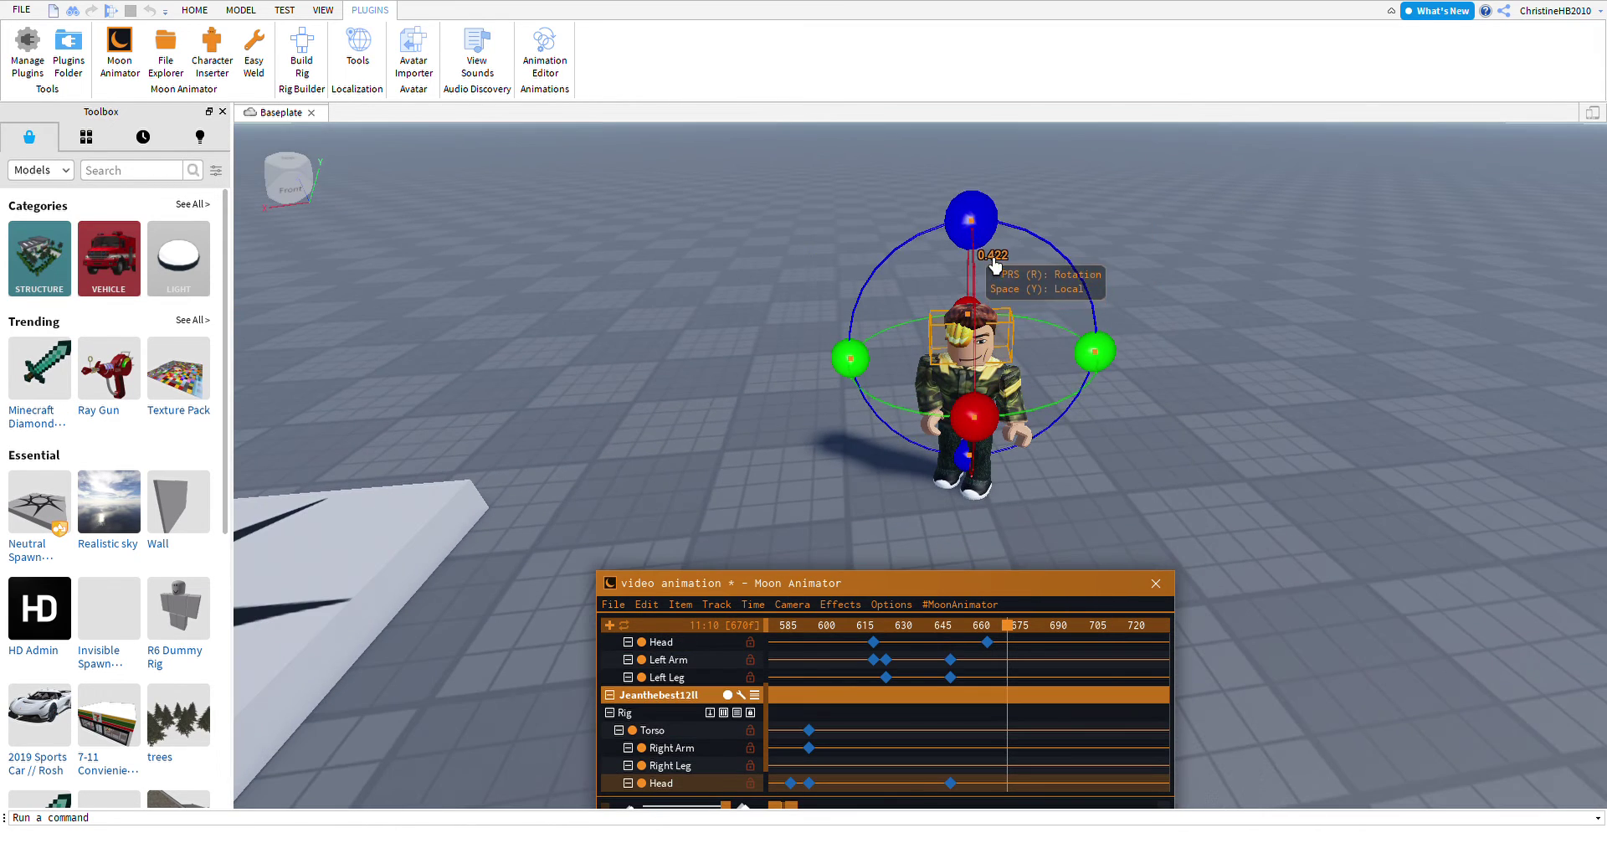
At frame 670, rotate the first character's left arm out from its body and its right arm up toward its face.
left_click(1043, 441)
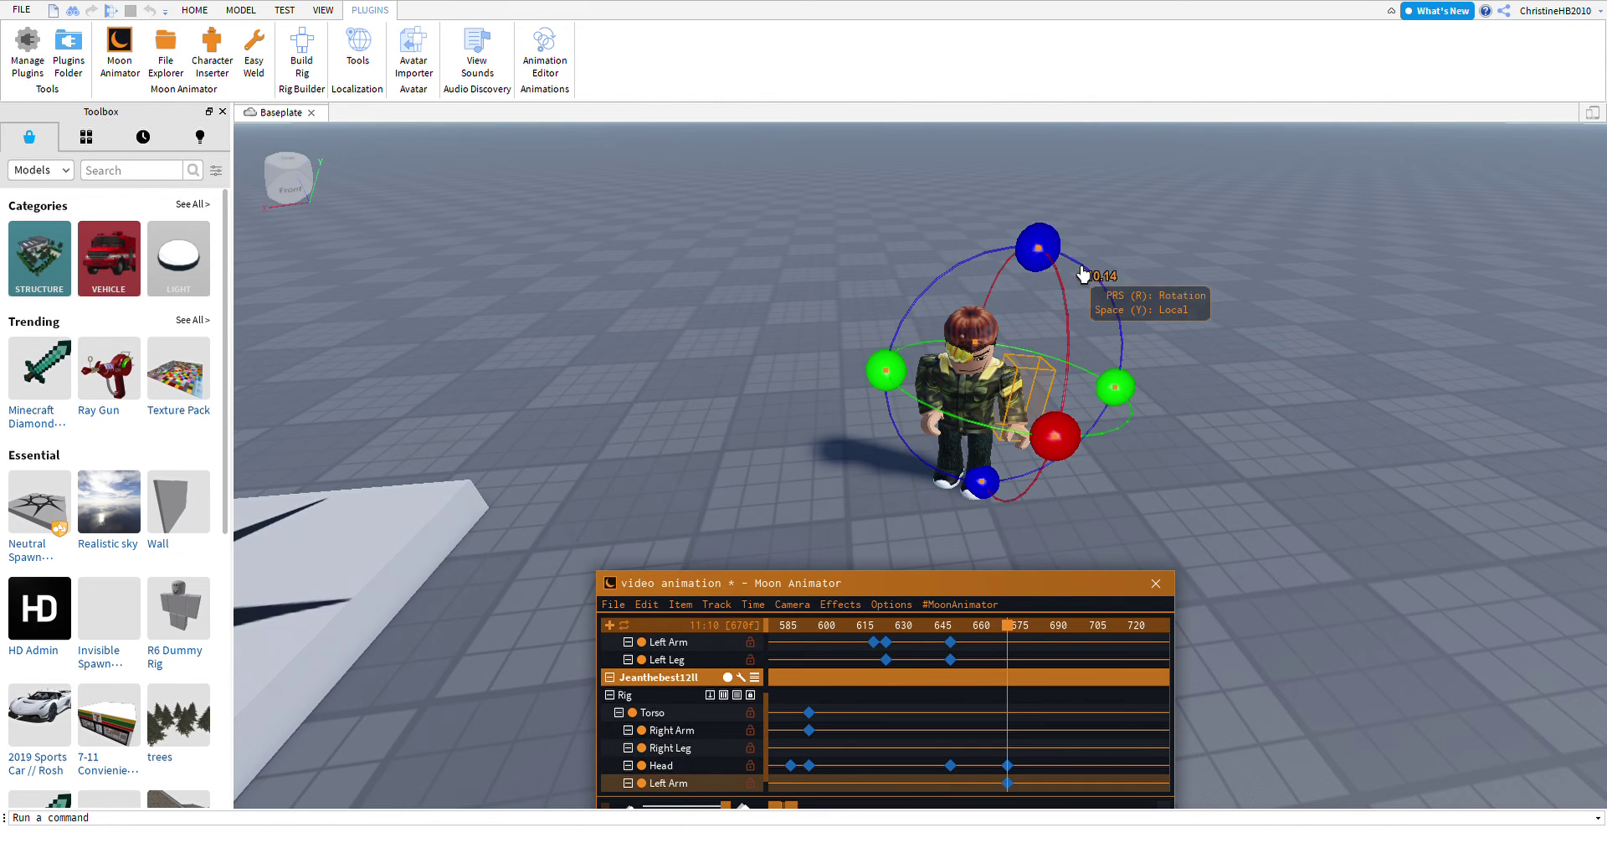
left_click(946, 429)
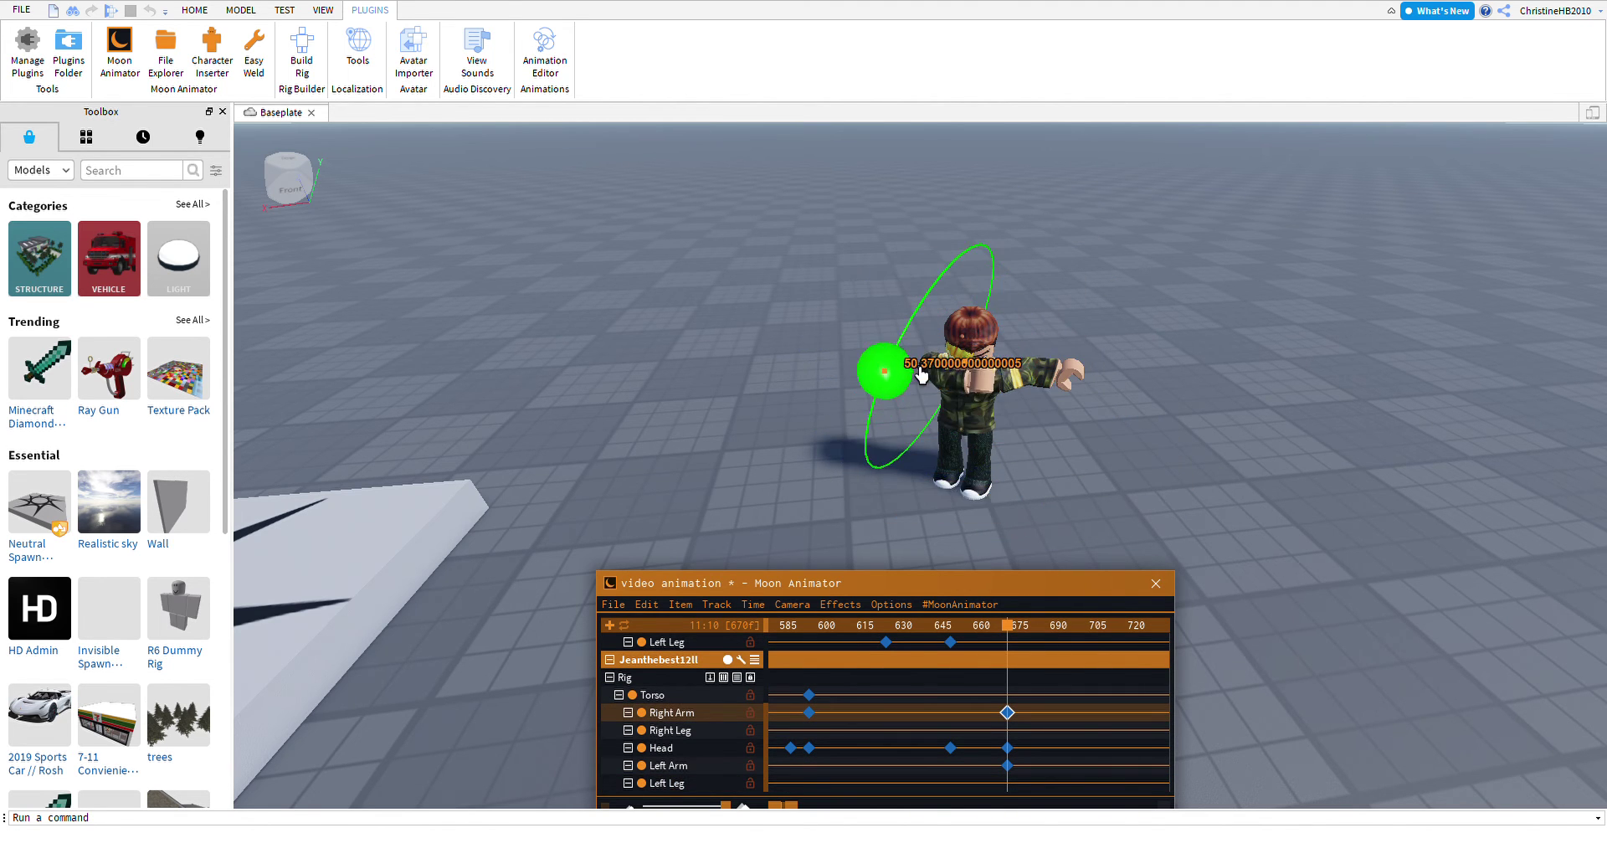
left_click_drag(921, 374, 1220, 366)
scroll(1306, 441, "up", 5)
left_click(1306, 448)
right_click_drag(1306, 449, 1271, 478)
scroll(1271, 478, "down", 8)
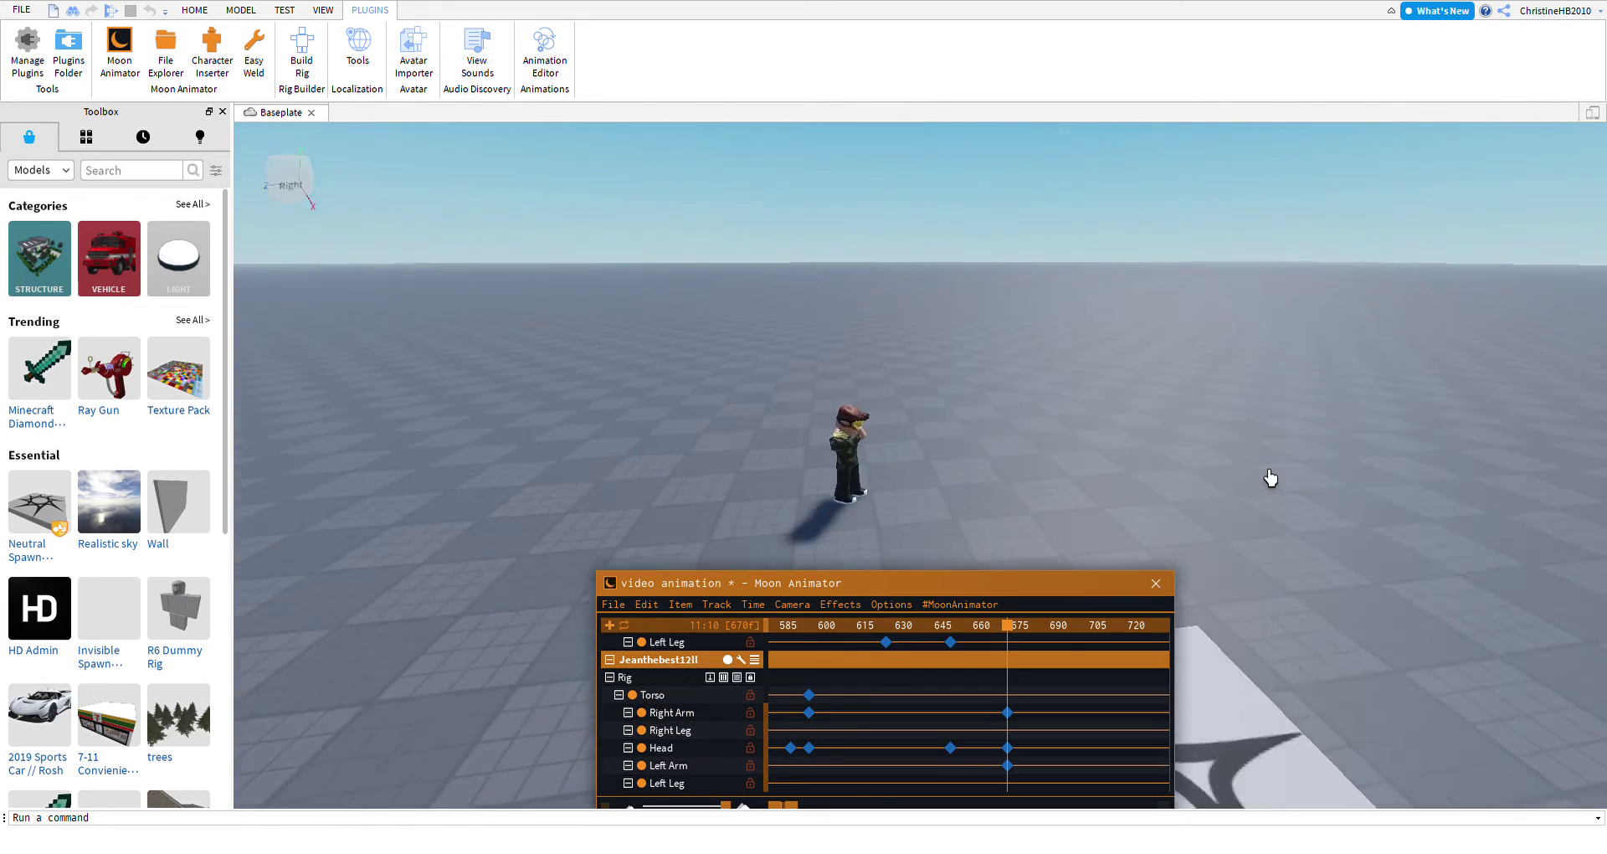
Play back the animation and move the first character's head keyframe from frame 648 to about frame 652.
key("space")
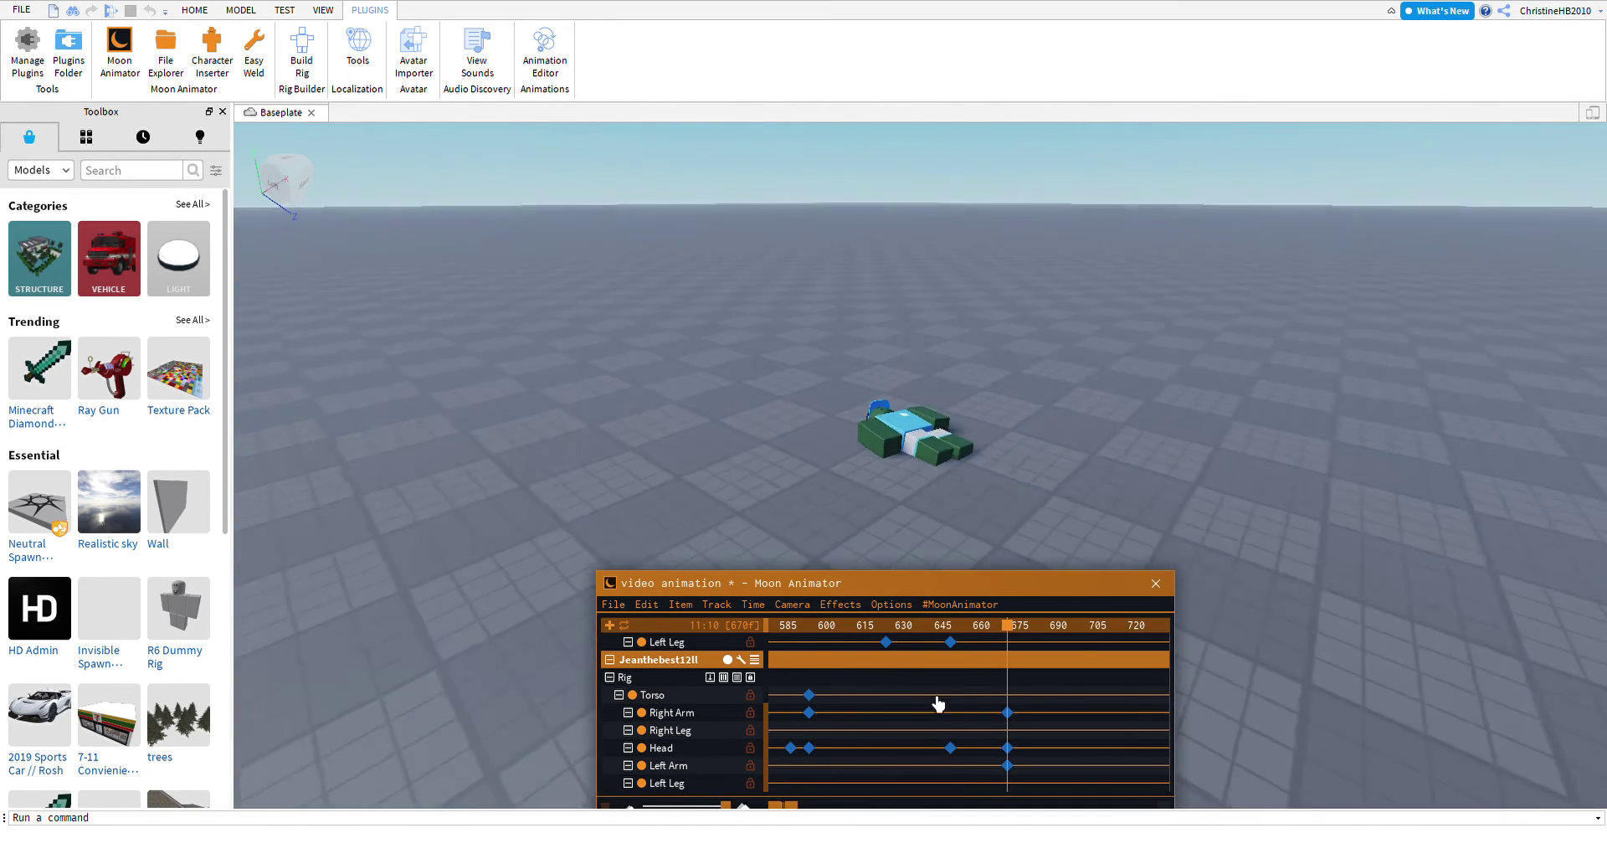
left_click(950, 642)
key("ctrl+z")
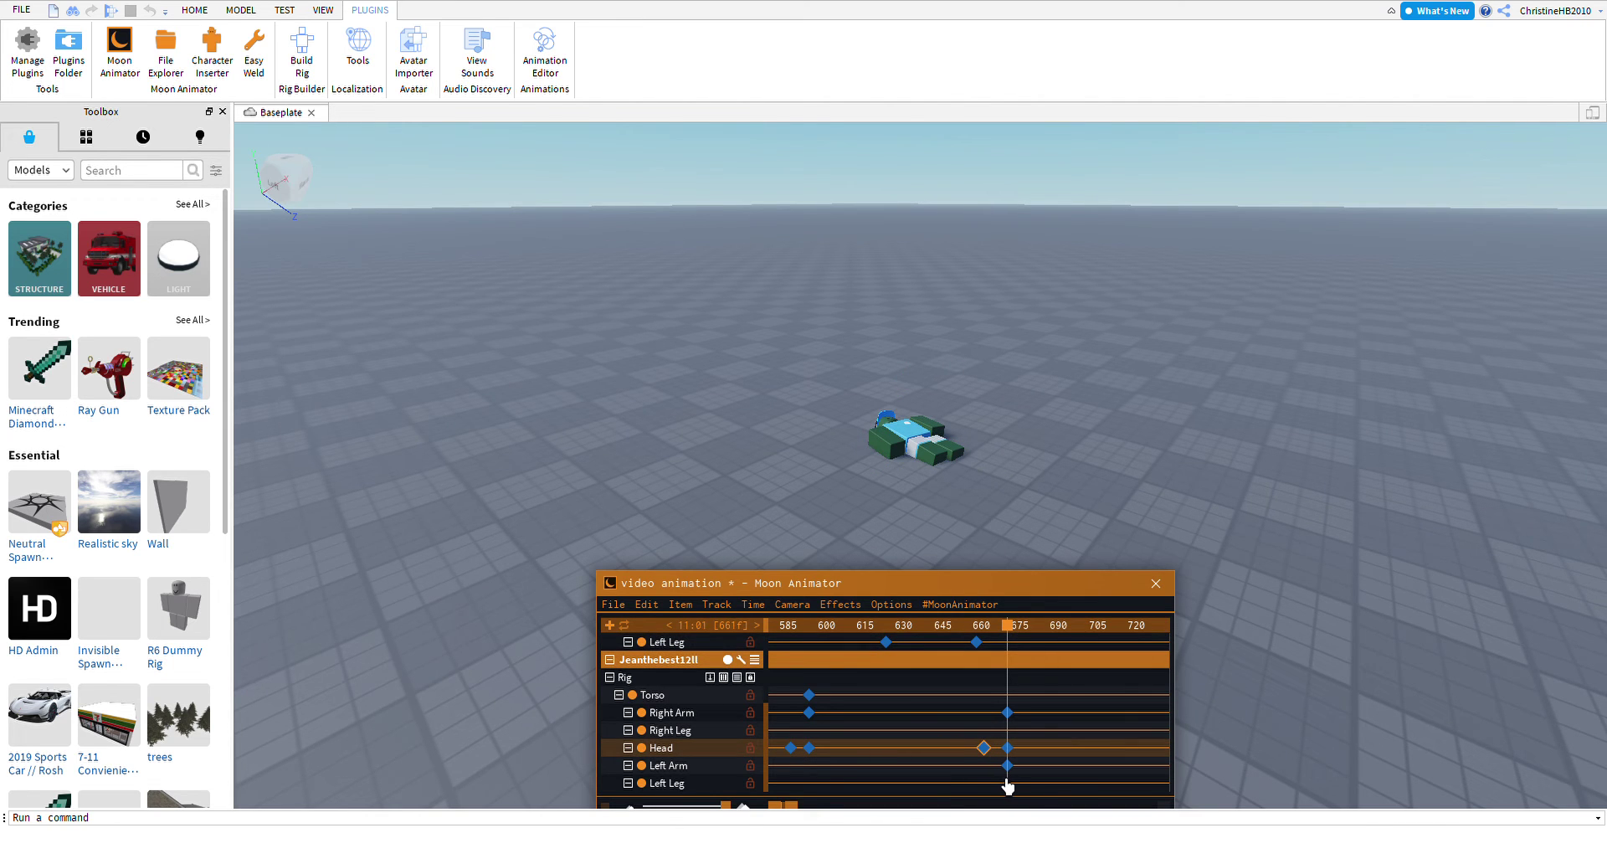
key("ctrl+z")
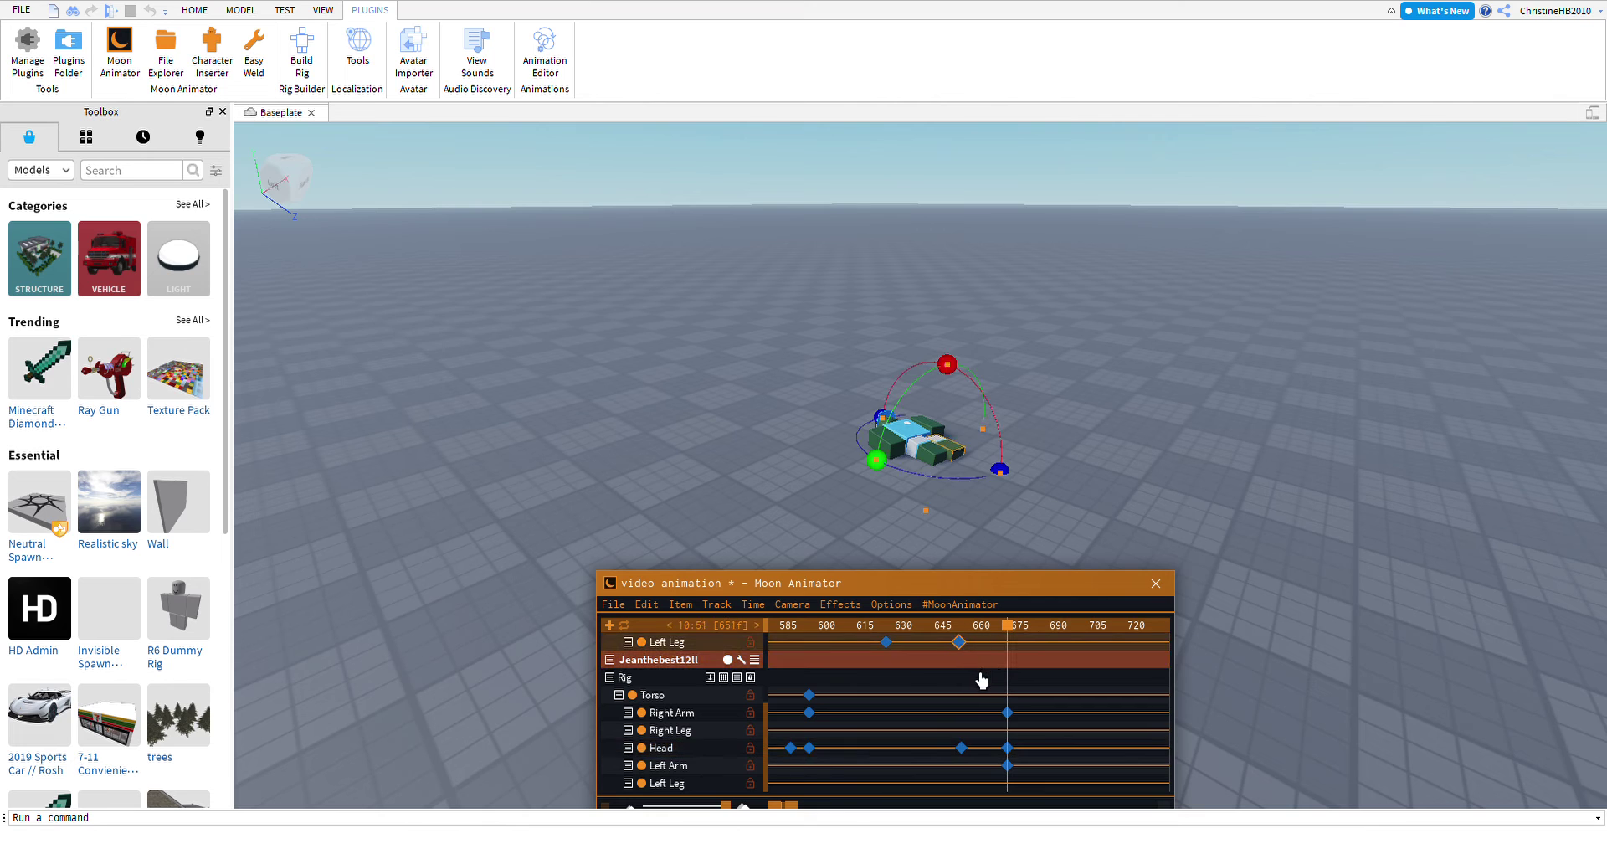
left_click(758, 735)
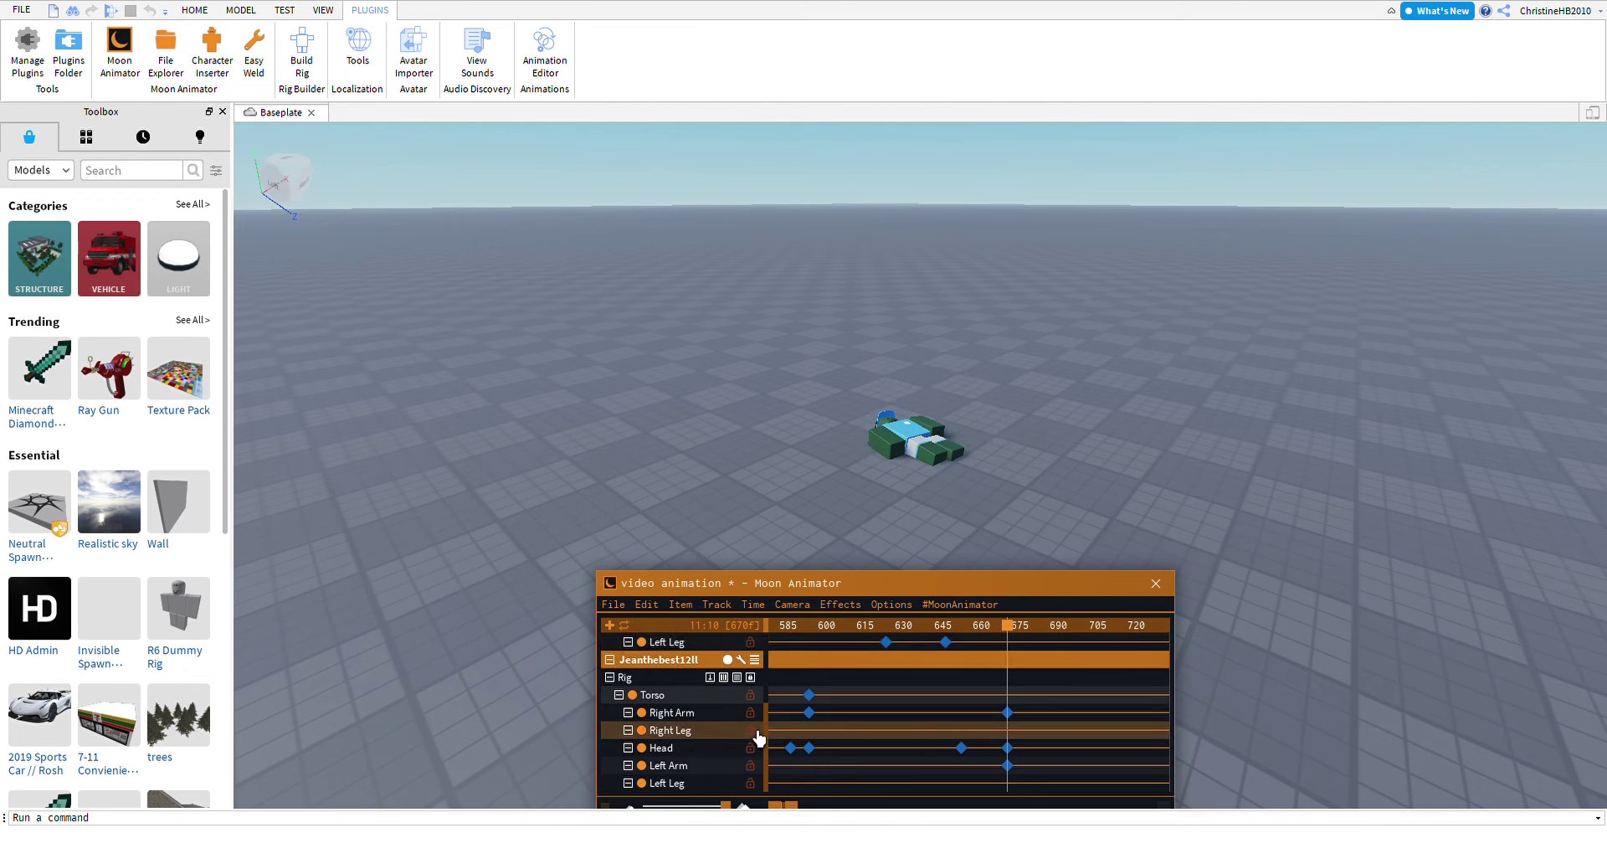
Move the green character's last right arm and head keyframes to frame 670.
scroll(765, 710, "up", 5)
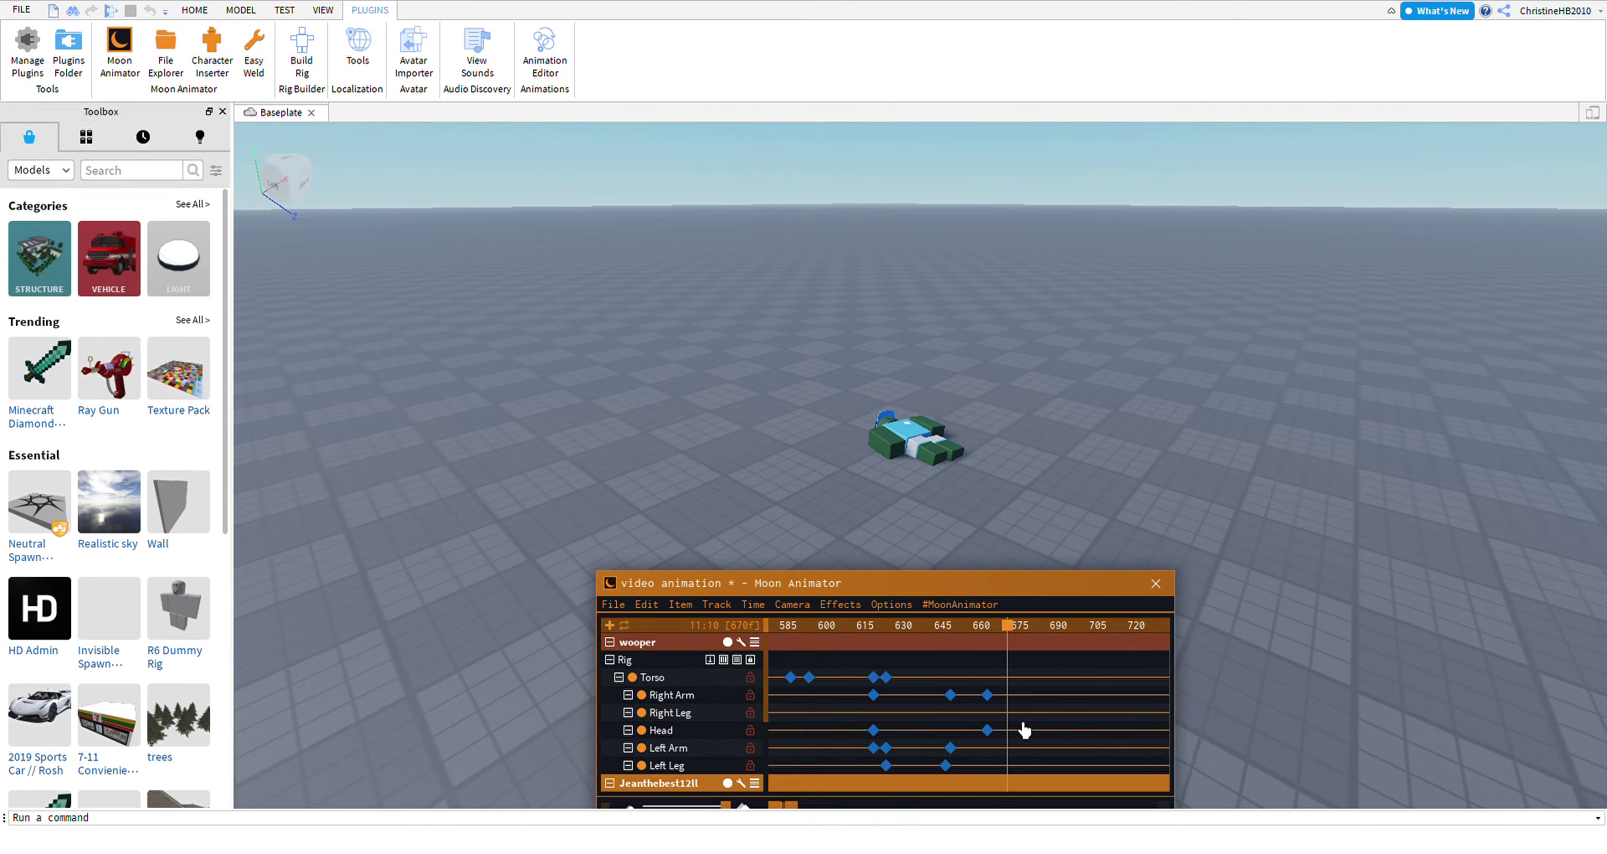
key("ctrl+z")
key("ctrl+z")
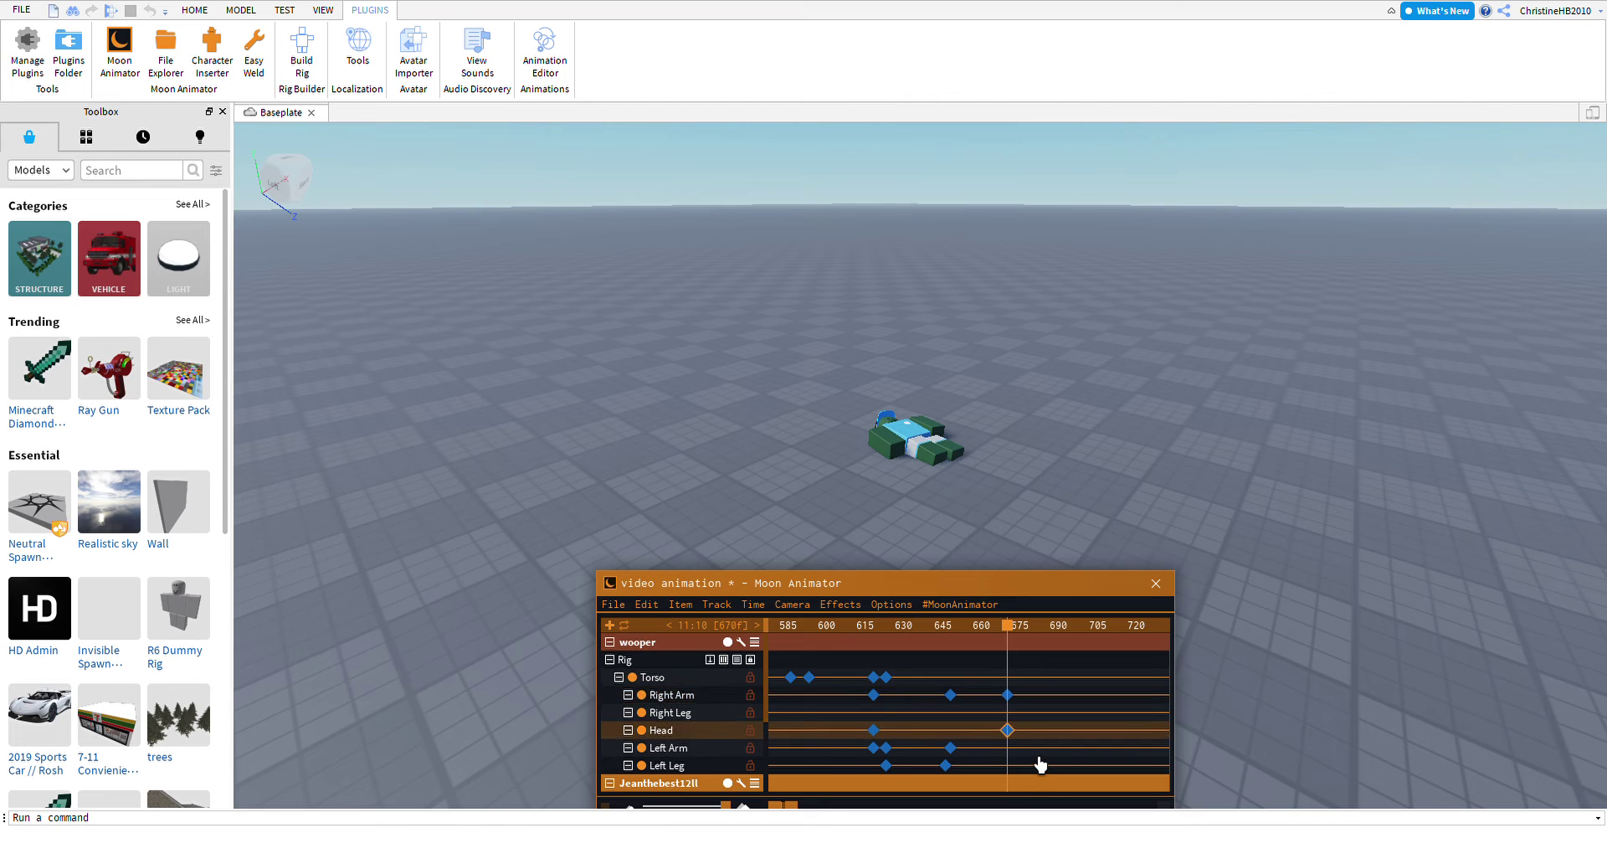
Move the green character's landing keyframes to about frame 659 for the right arm and about 660 for the left arm and left leg.
key("ctrl+z")
key("ctrl+z")
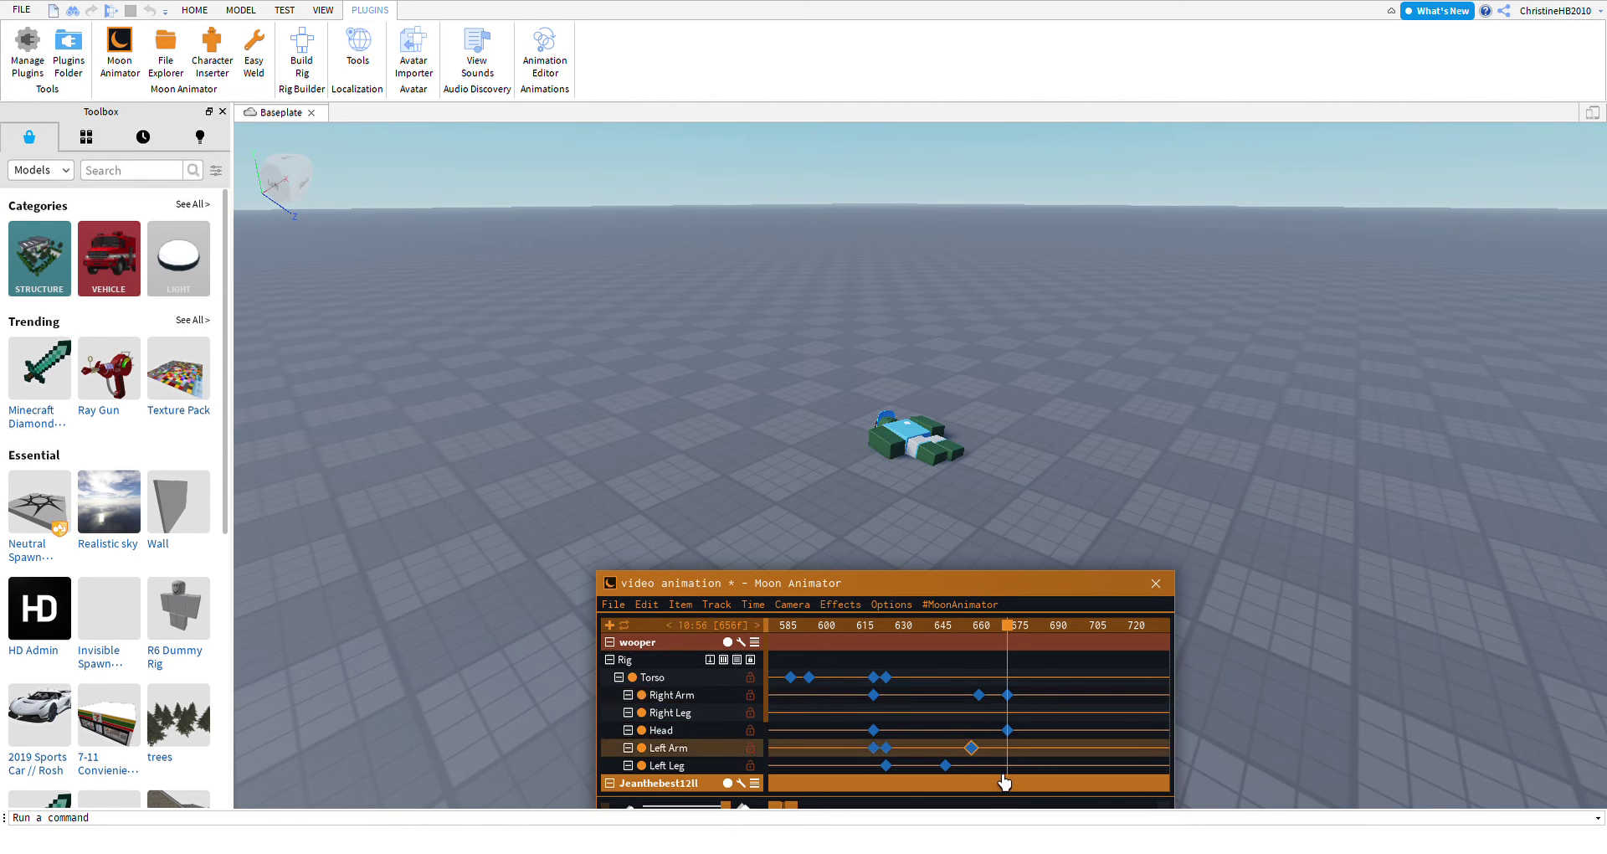
key("ctrl+z")
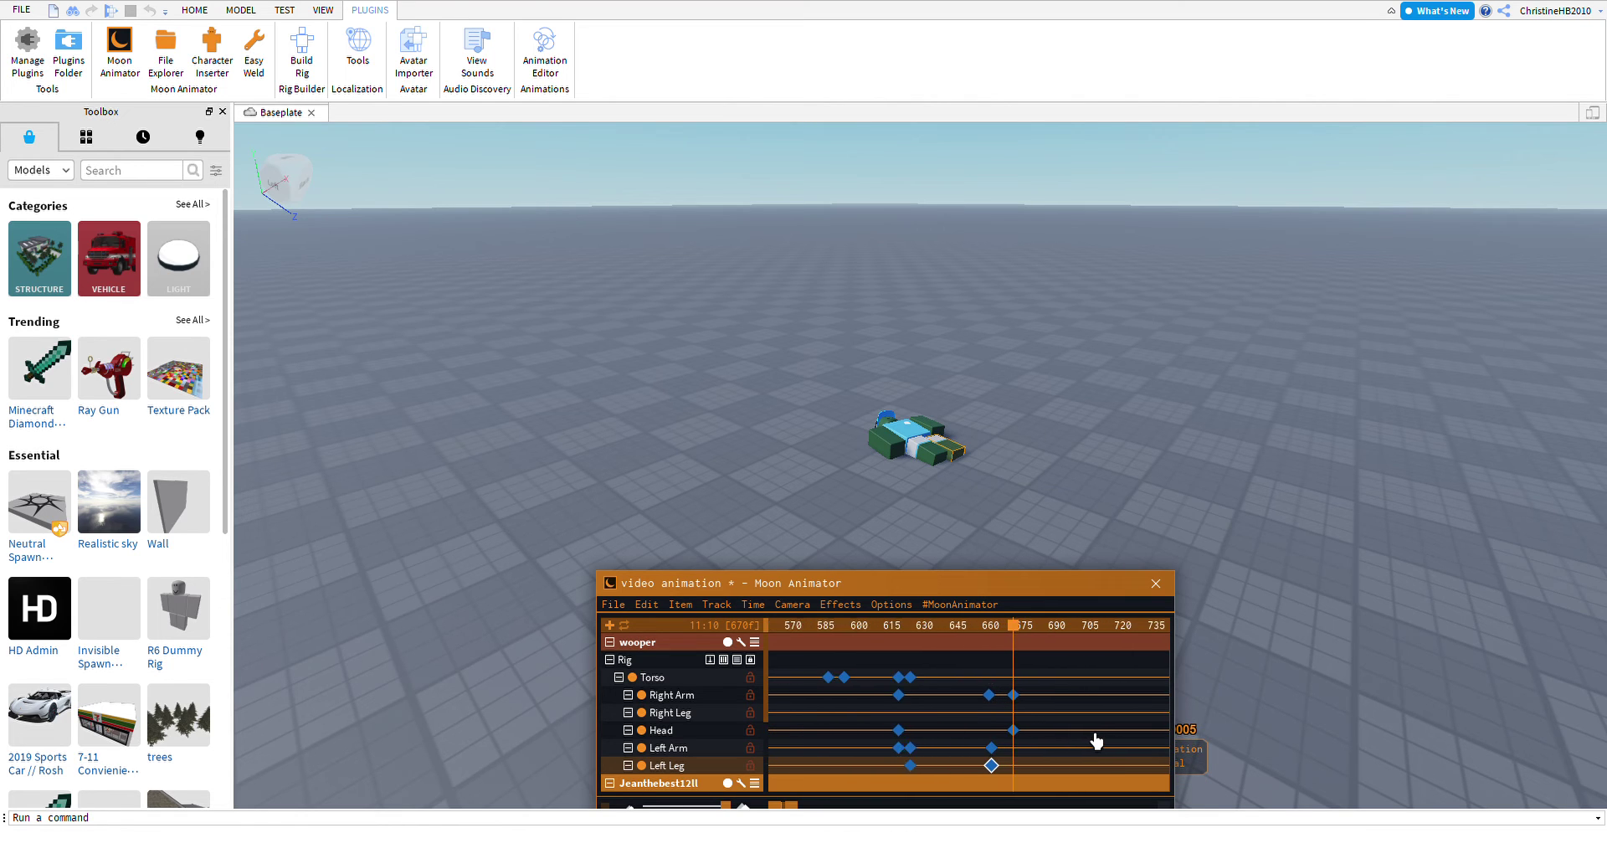
Move the green character's frame 622 keyframes to about 642 for the torso and left arm and 643 for the left leg, and preview.
key("ctrl+z")
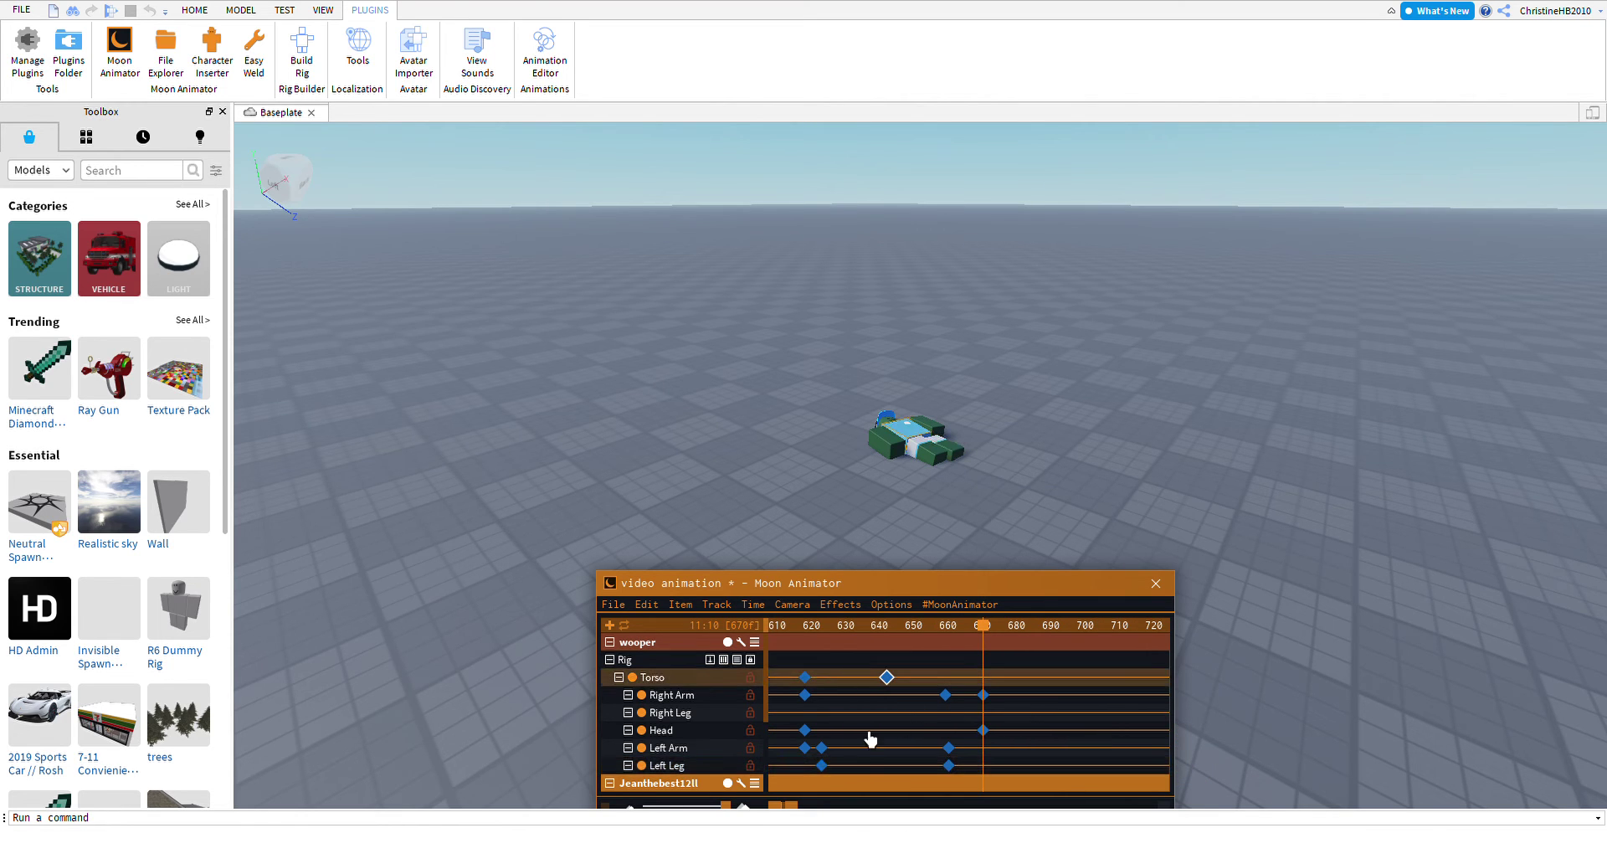
key("ctrl+z")
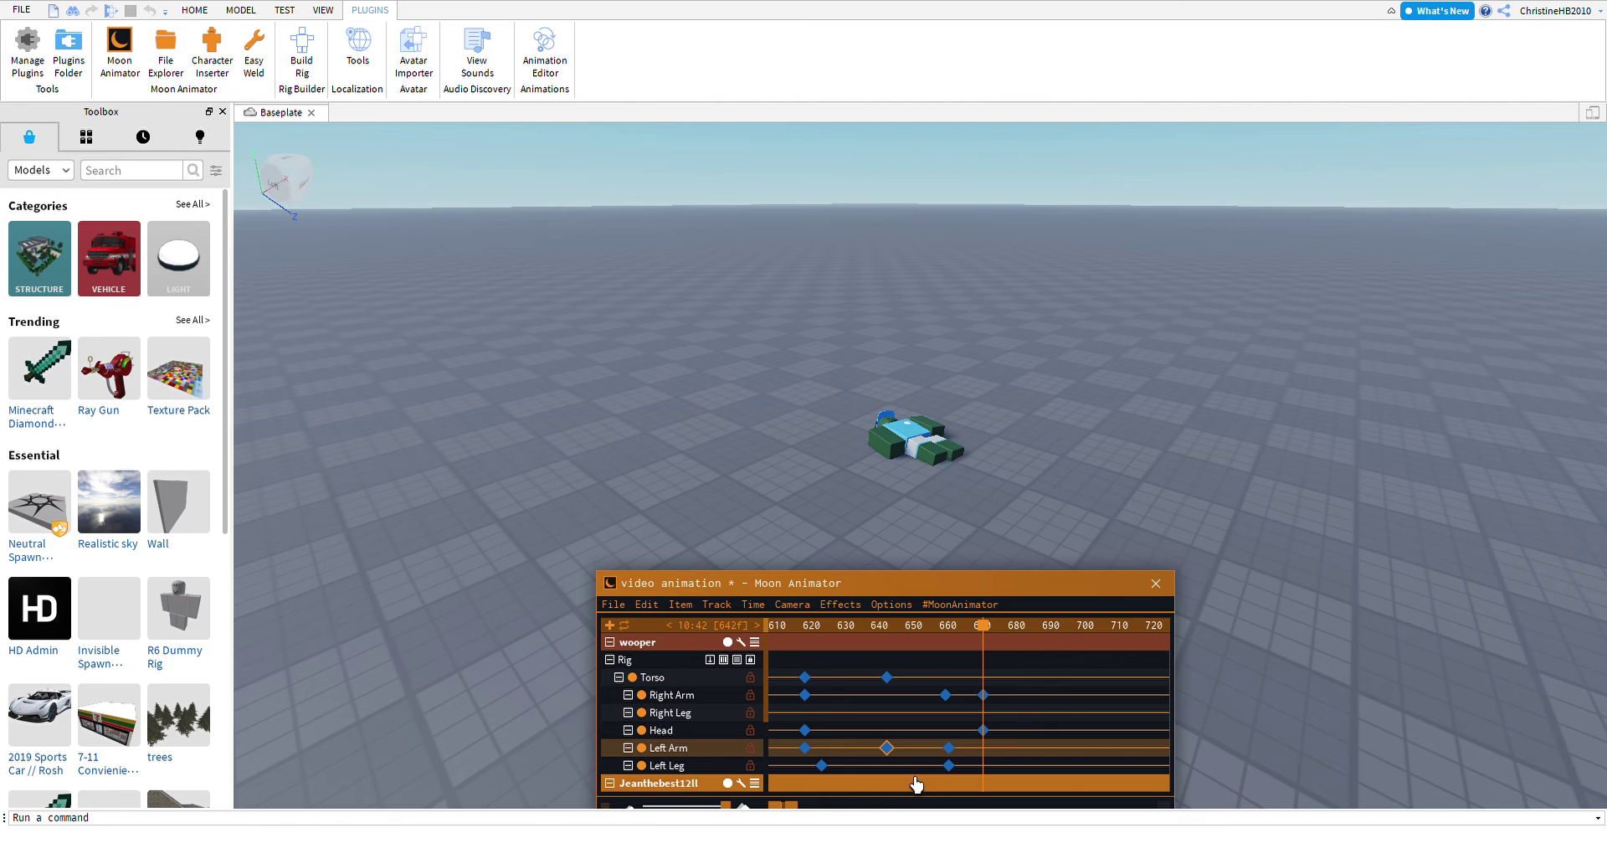
key("ctrl+z")
key("space")
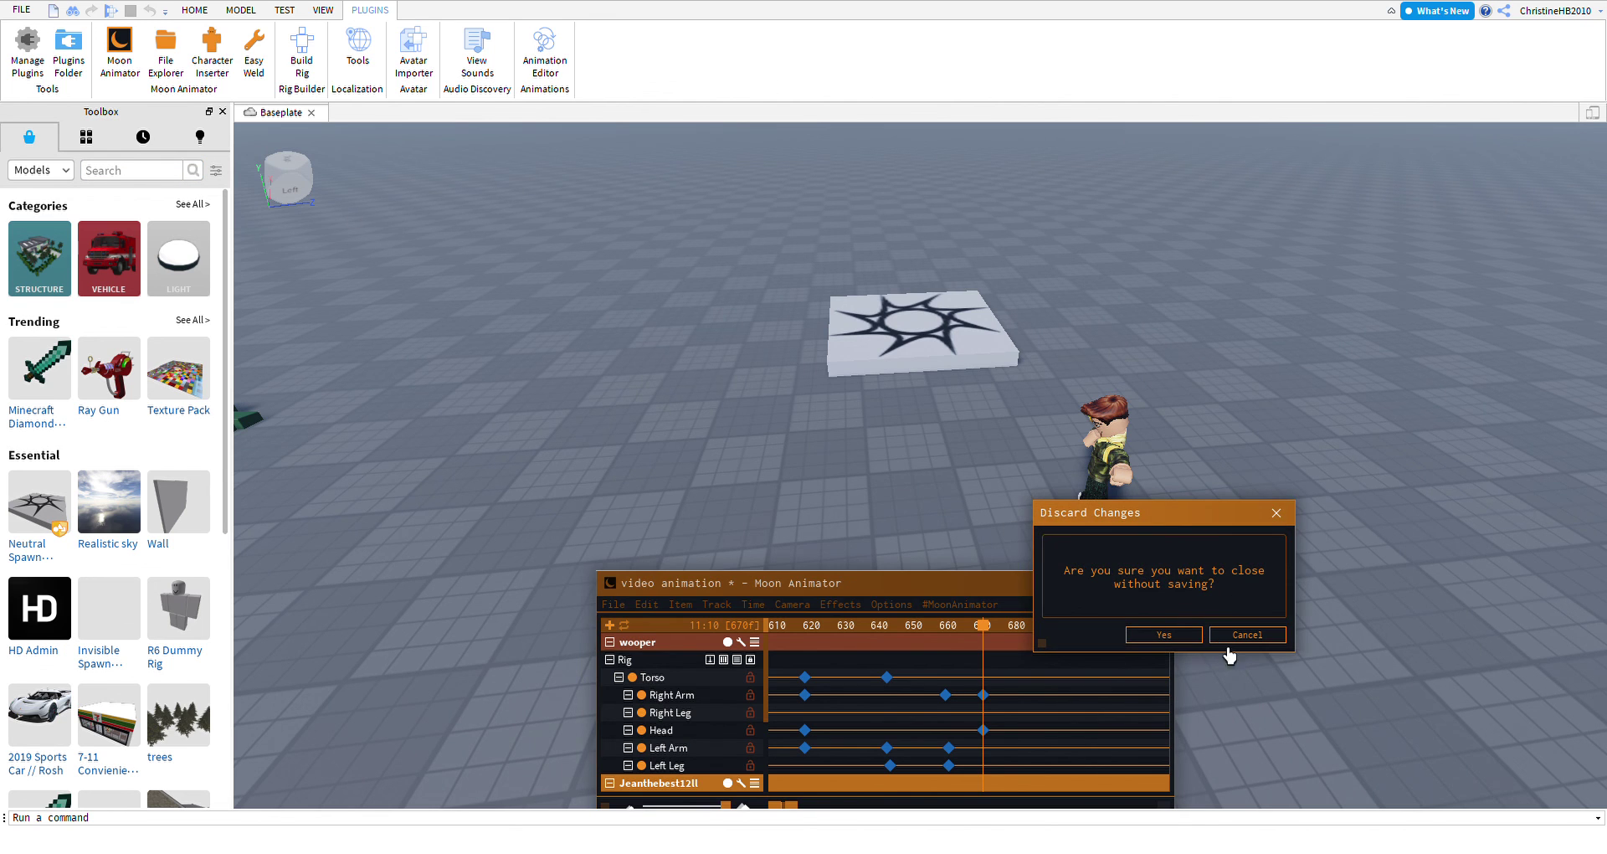
Cancel discarding the changes, save the "video animation" file, and close it.
left_click(1239, 634)
left_click(614, 603)
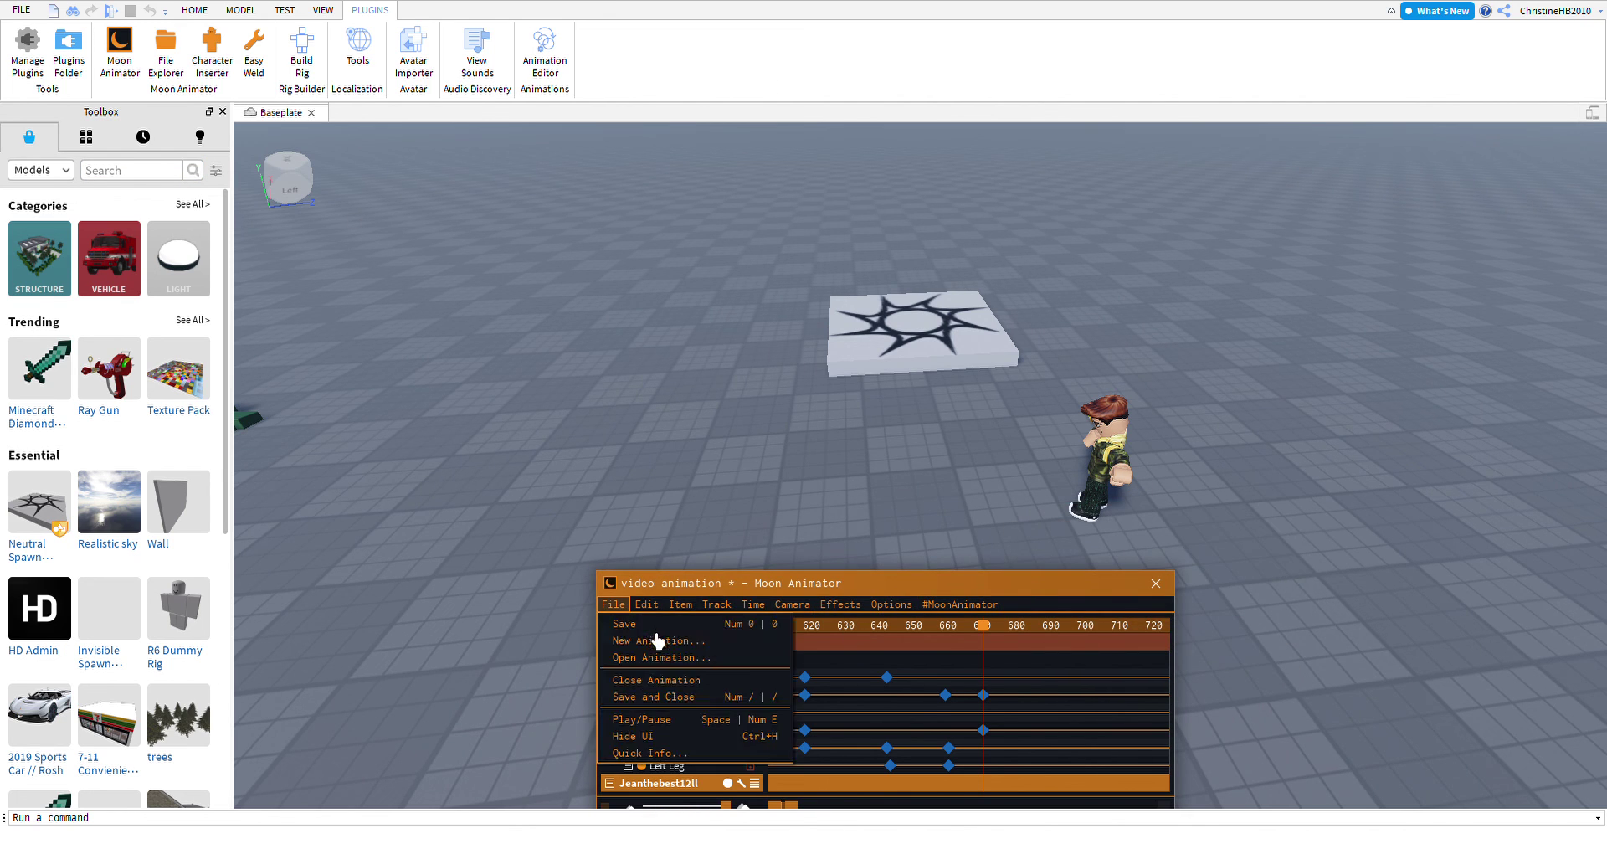
left_click(636, 624)
left_click(614, 603)
left_click(946, 661)
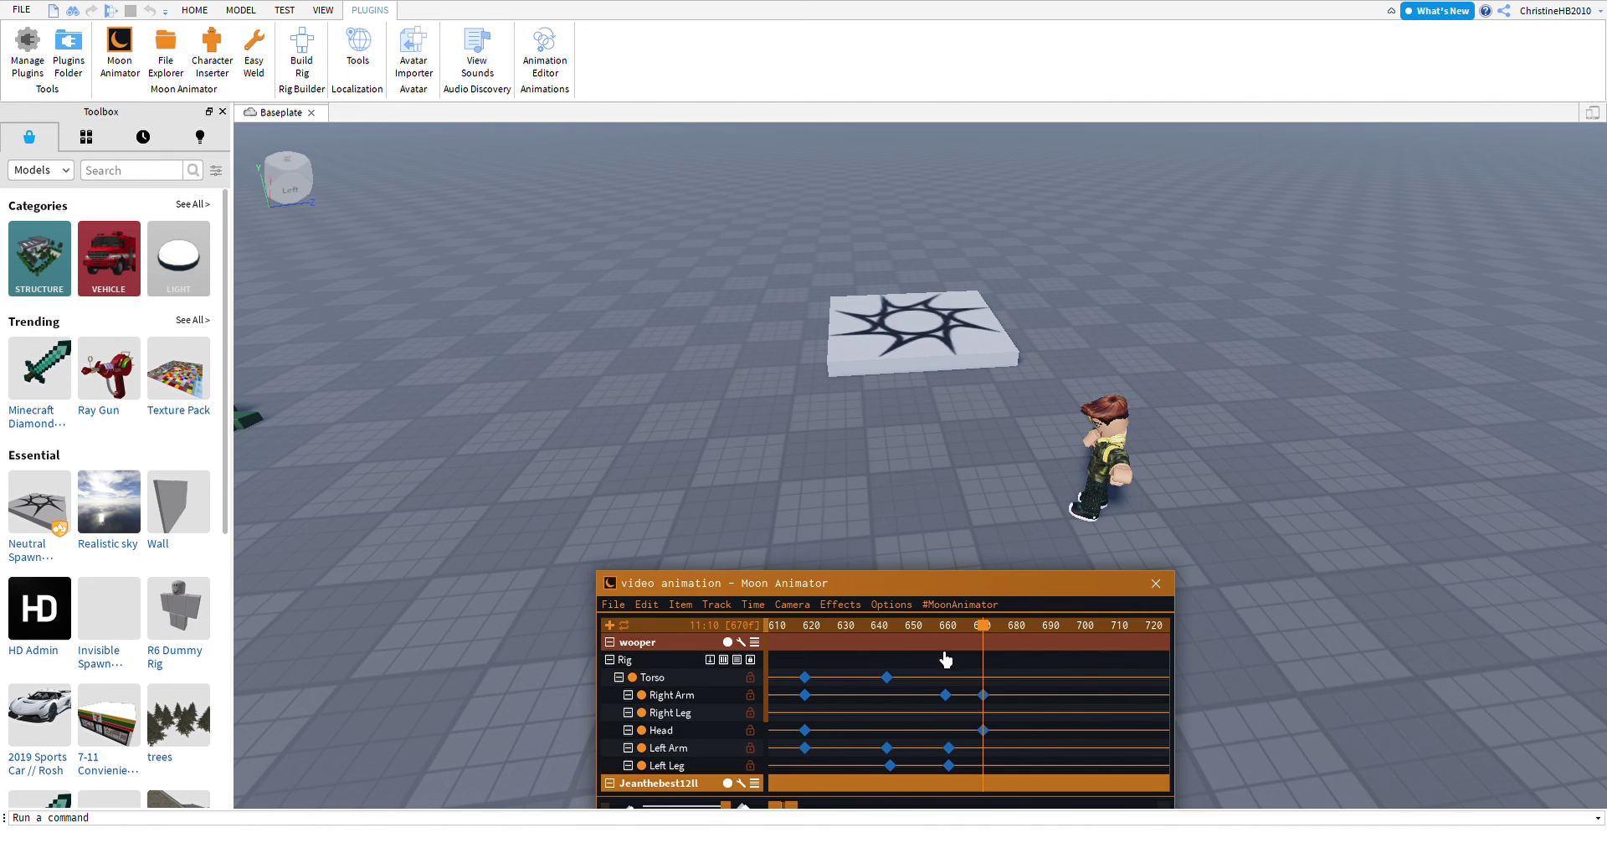
left_click(1156, 583)
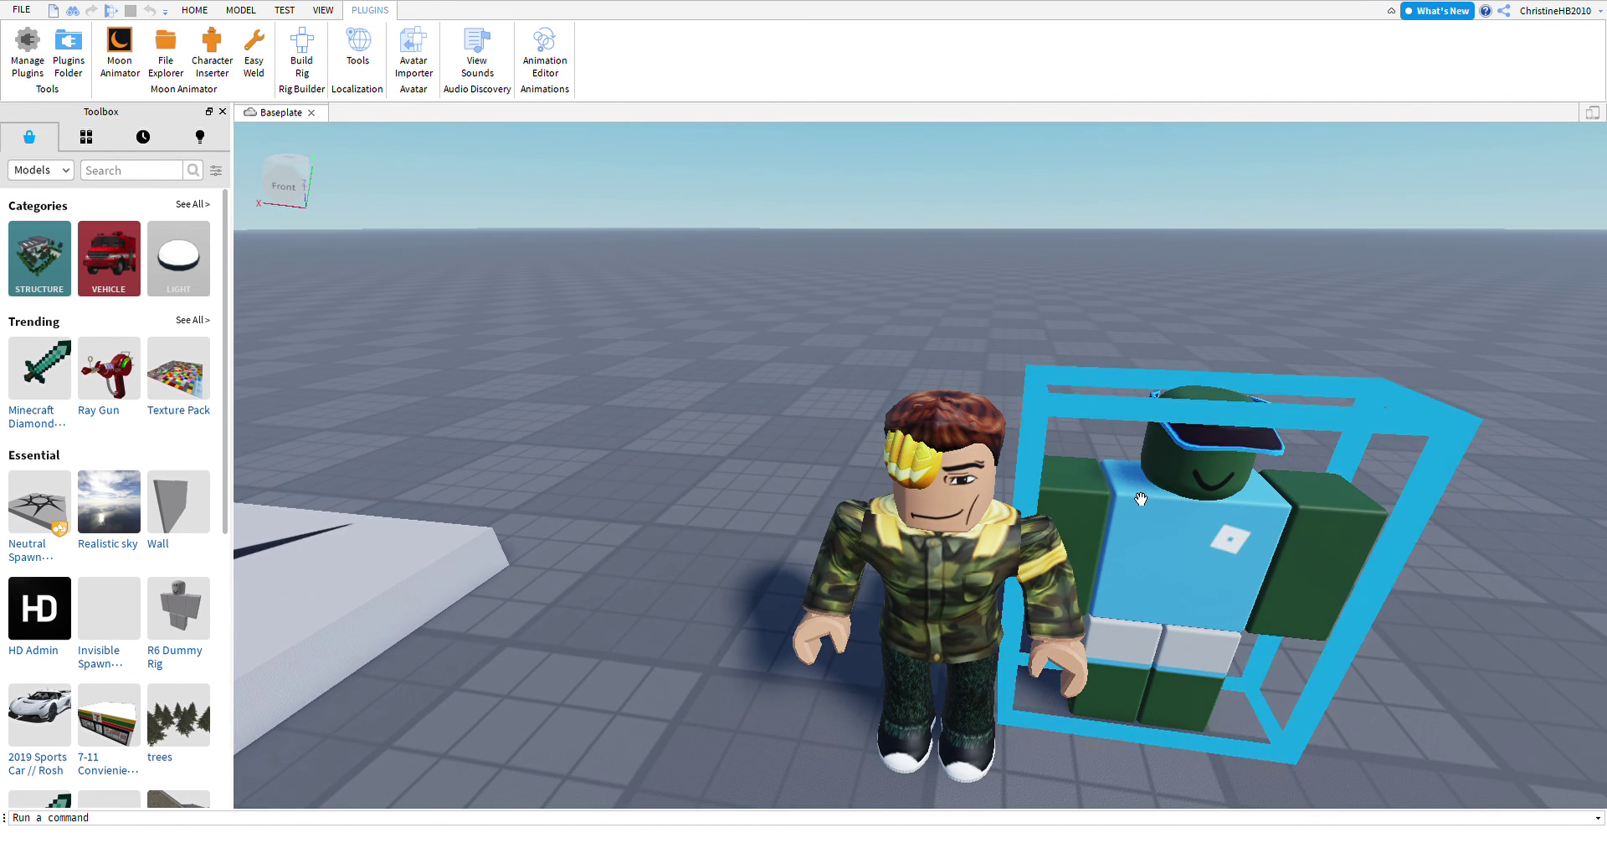
scroll(1051, 513, "up", 2)
scroll(1050, 513, "up", 6)
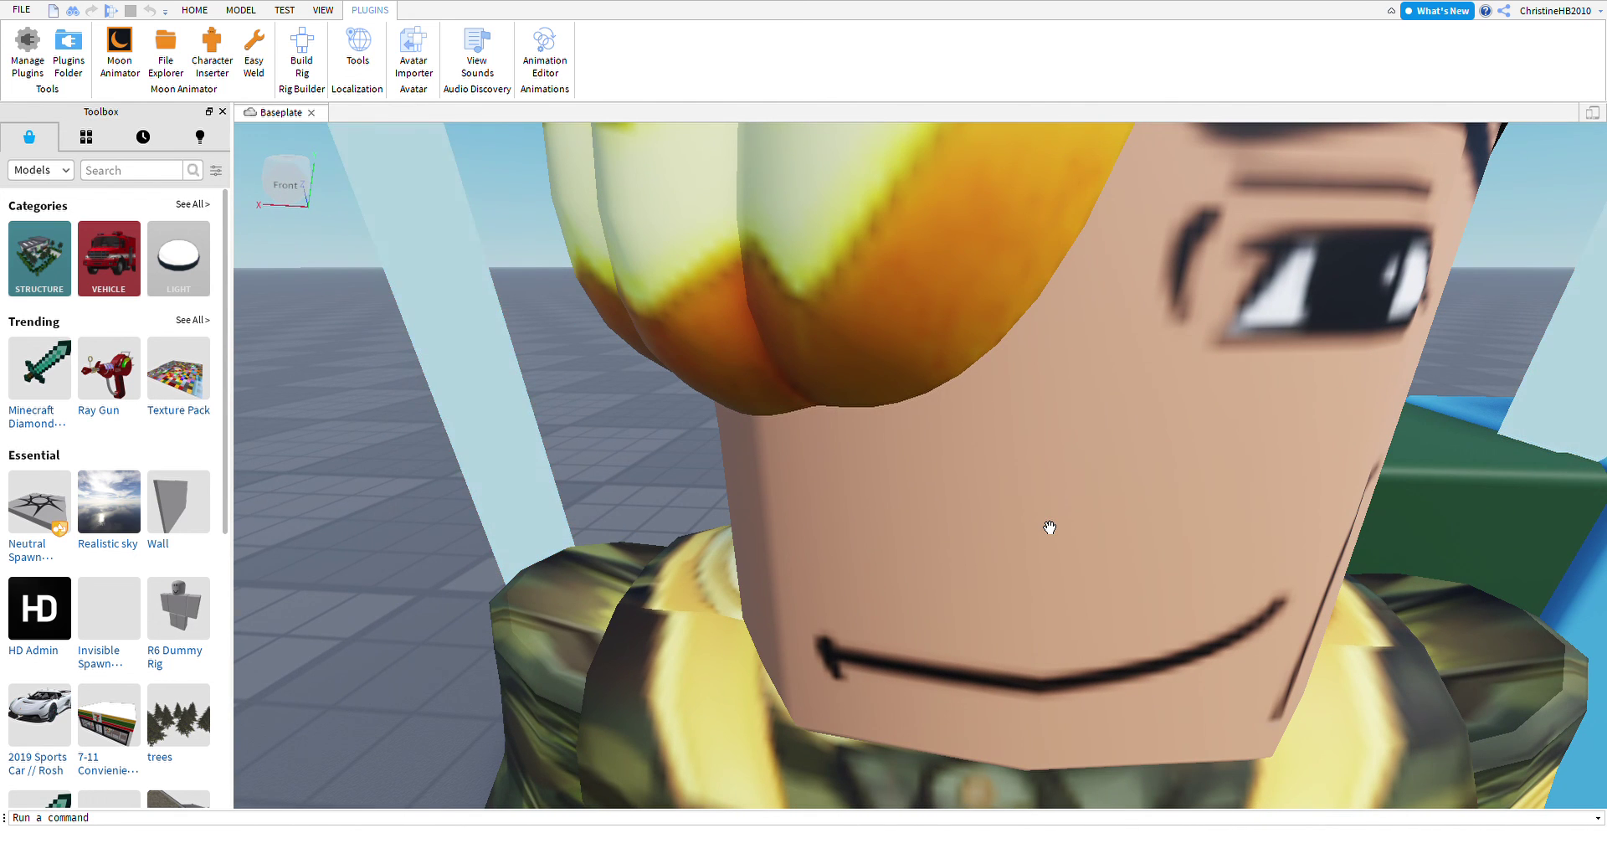